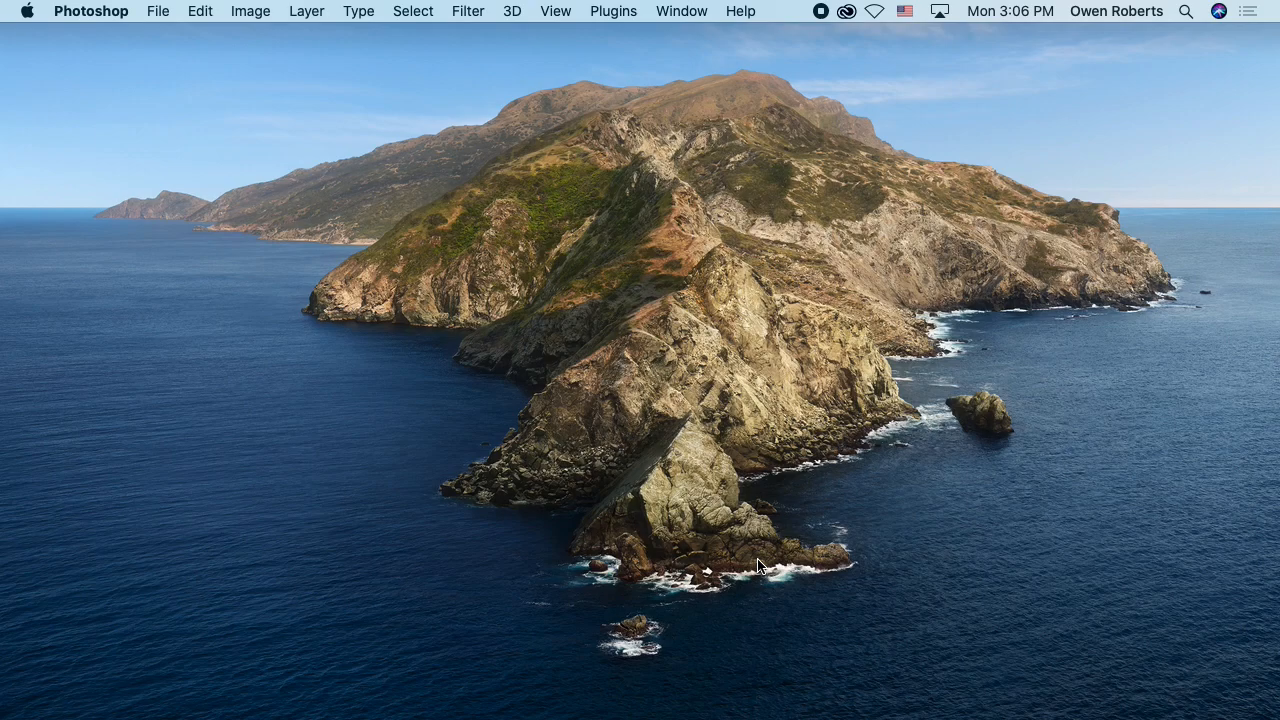
Step: Switch from Photoshop to the Finder desktop
{"action": "left_click", "coordinate": [925, 164]}
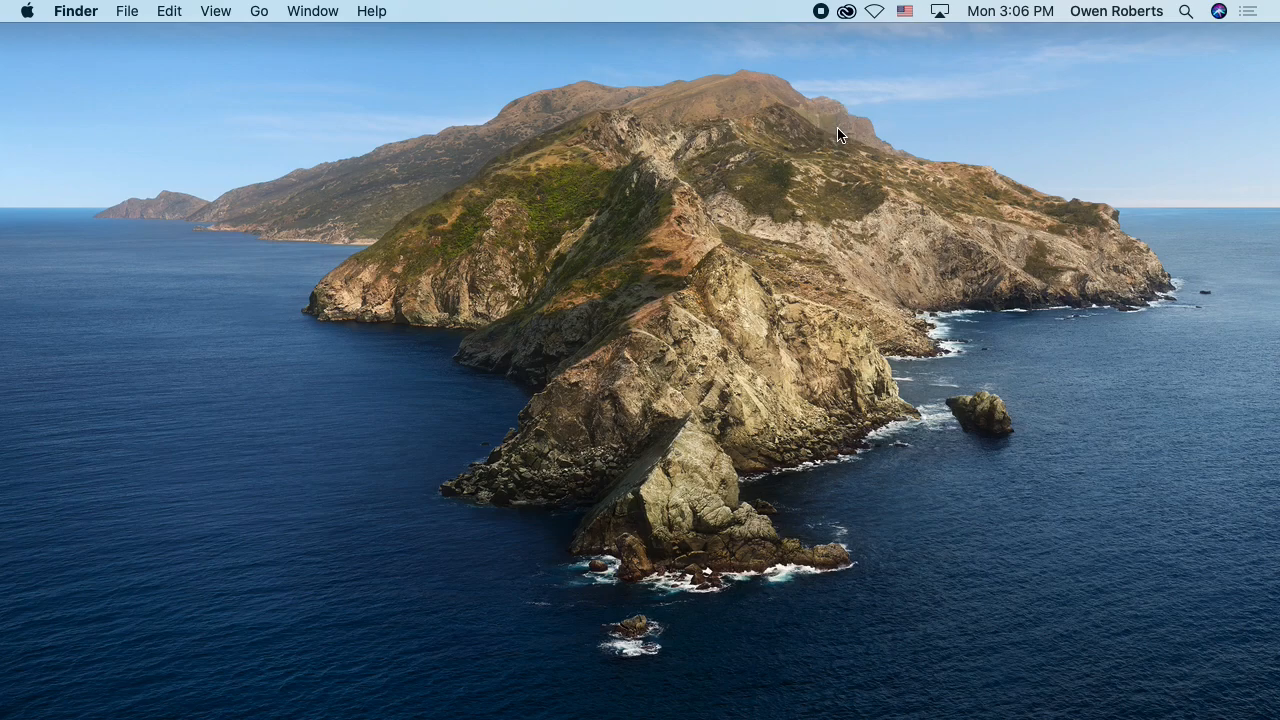
{"action": "key", "text": "super+n"}
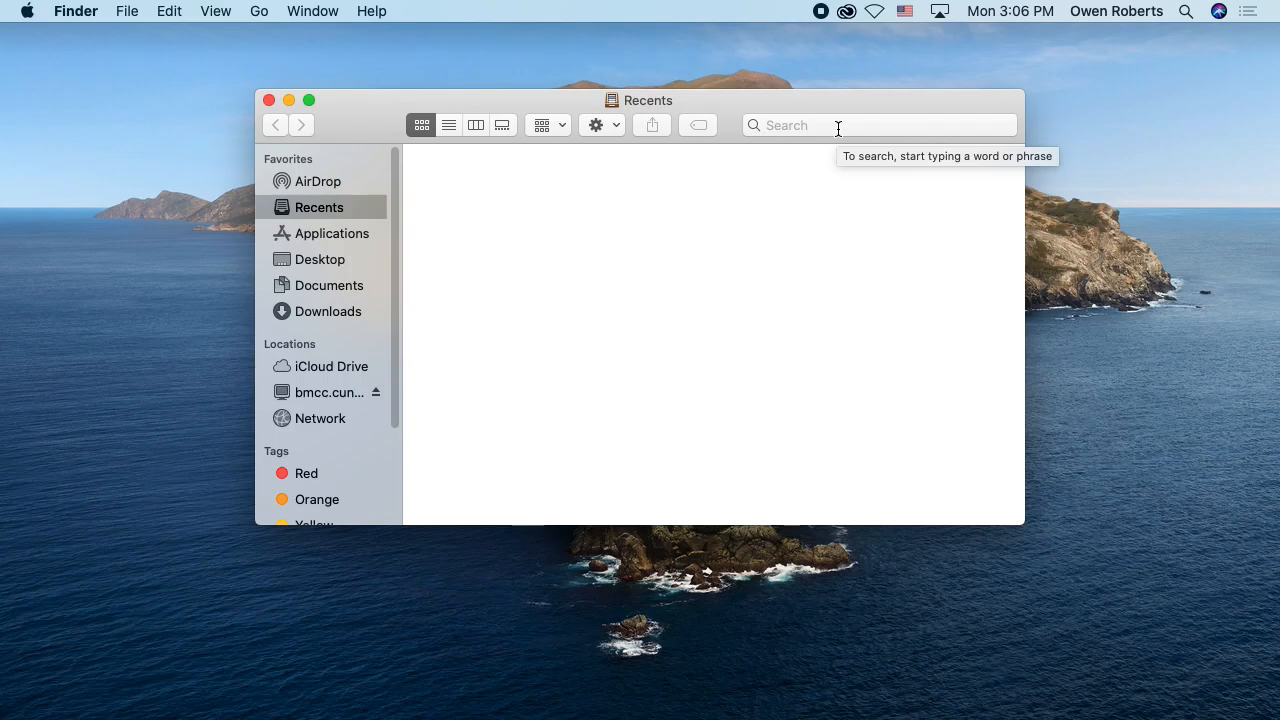
{"action": "key", "text": "super+w"}
{"action": "key", "text": "super+shift+n"}
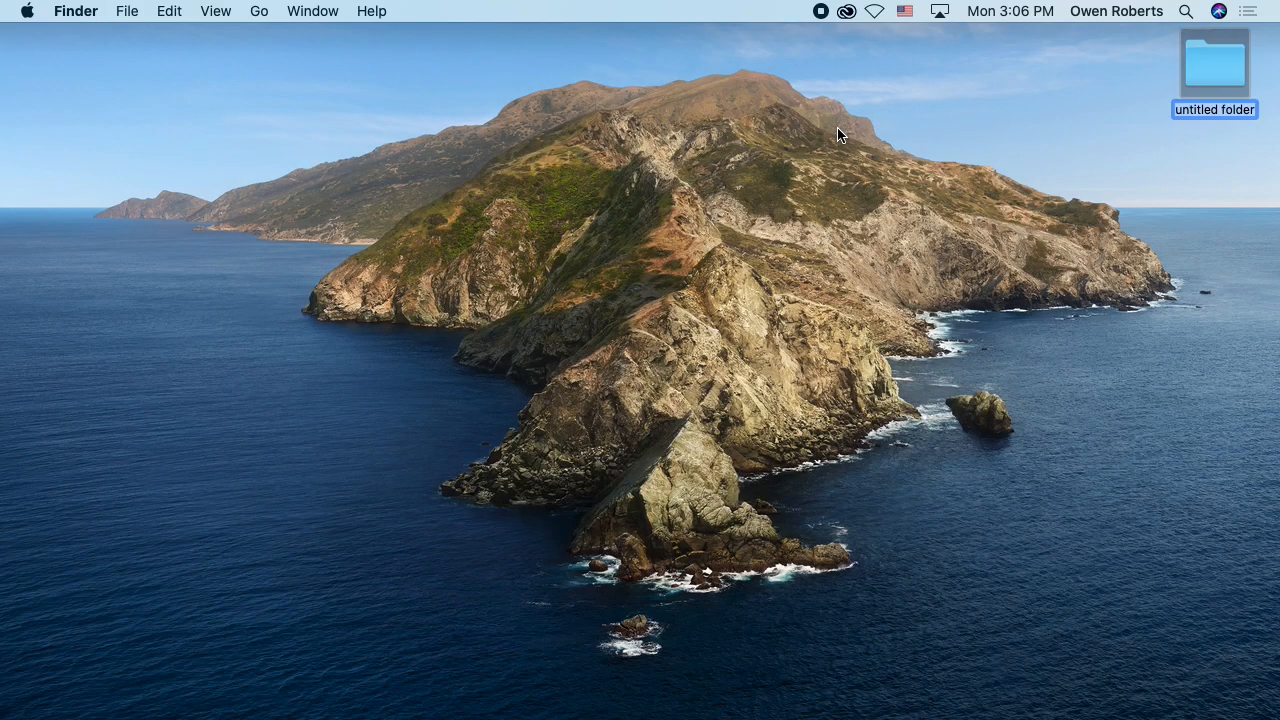
{"action": "key", "text": "Return"}
{"action": "key", "text": "super+BackSpace"}
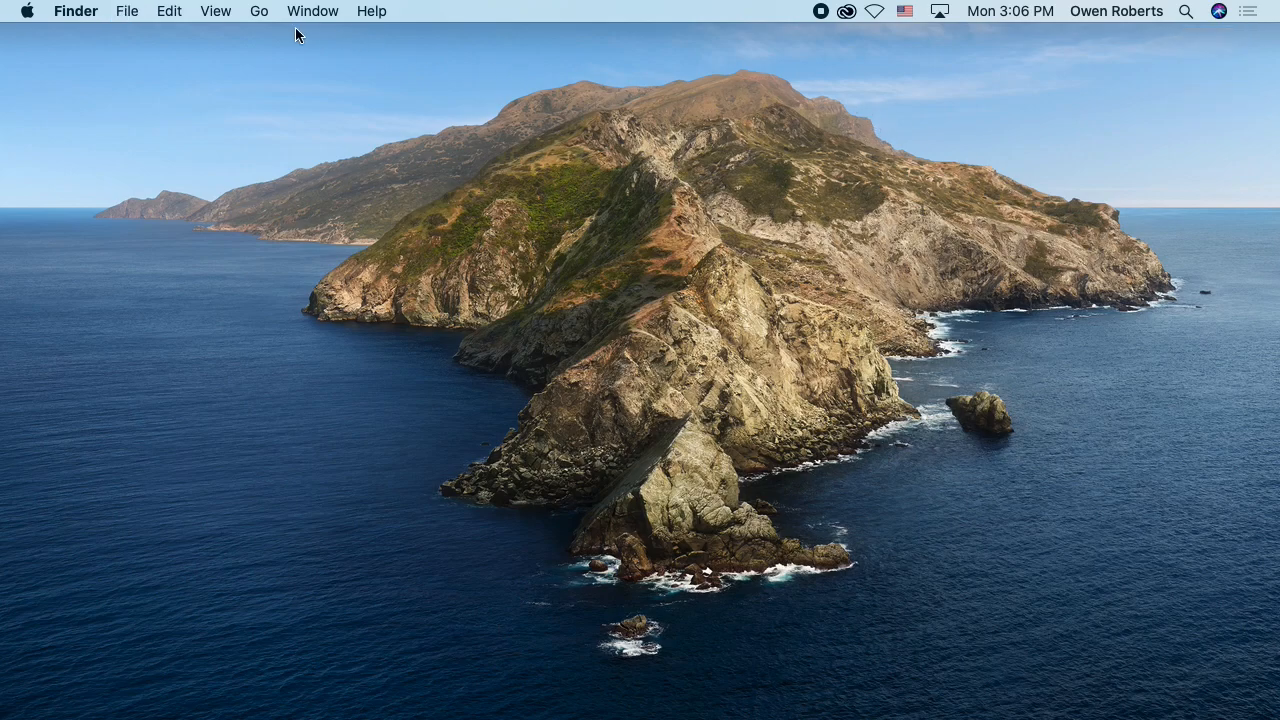
Step: Create a new folder on the desktop named MMP 100
{"action": "left_click", "coordinate": [86, 13]}
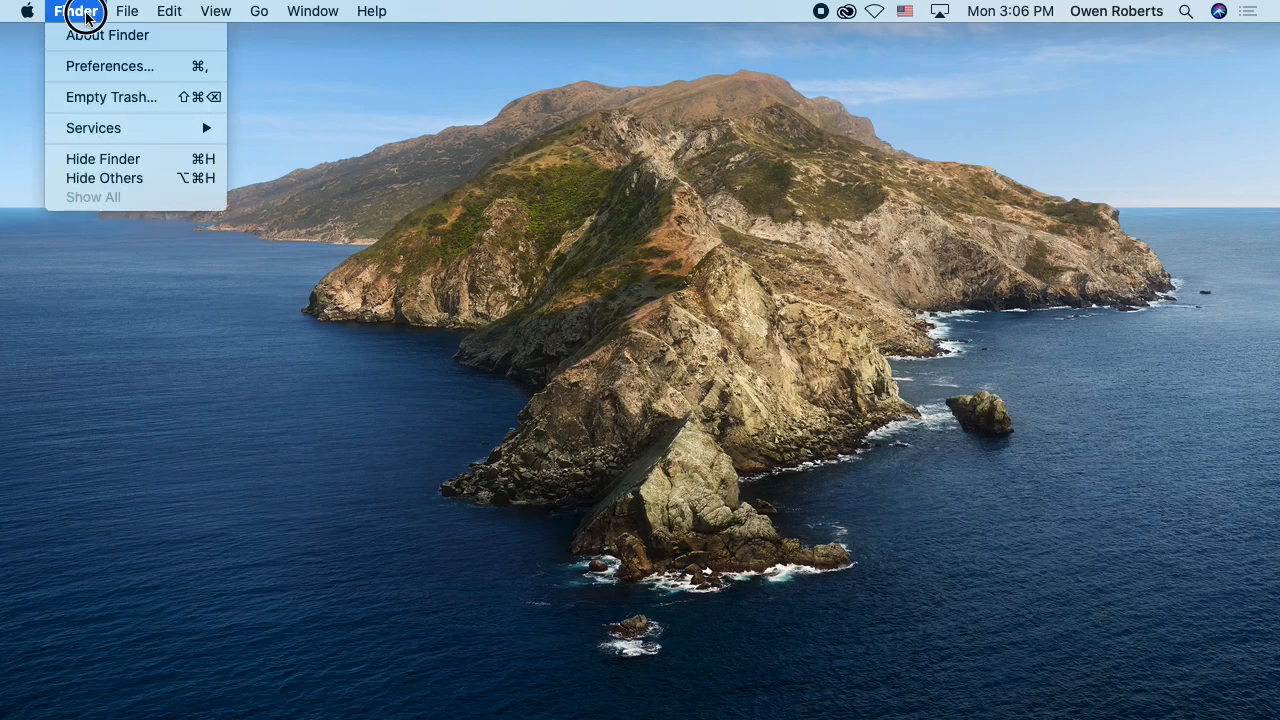
{"action": "left_click", "coordinate": [90, 13]}
{"action": "left_click", "coordinate": [125, 12]}
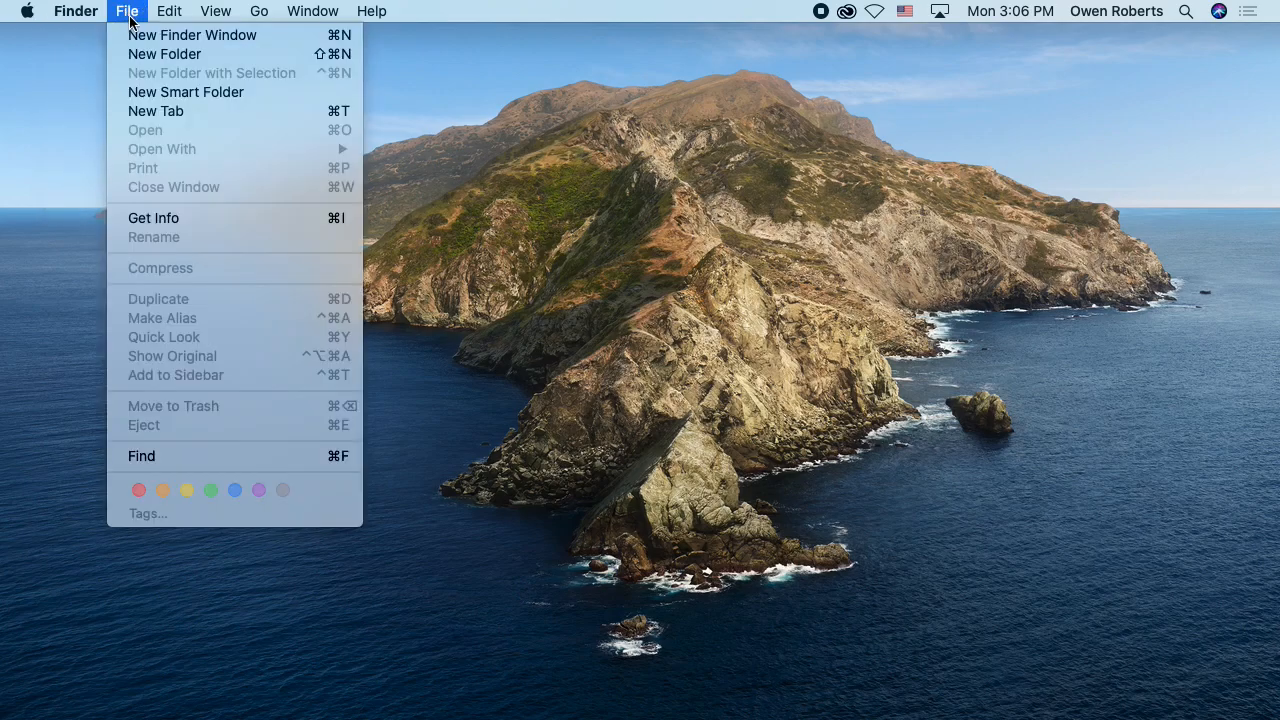
{"action": "left_click", "coordinate": [158, 57]}
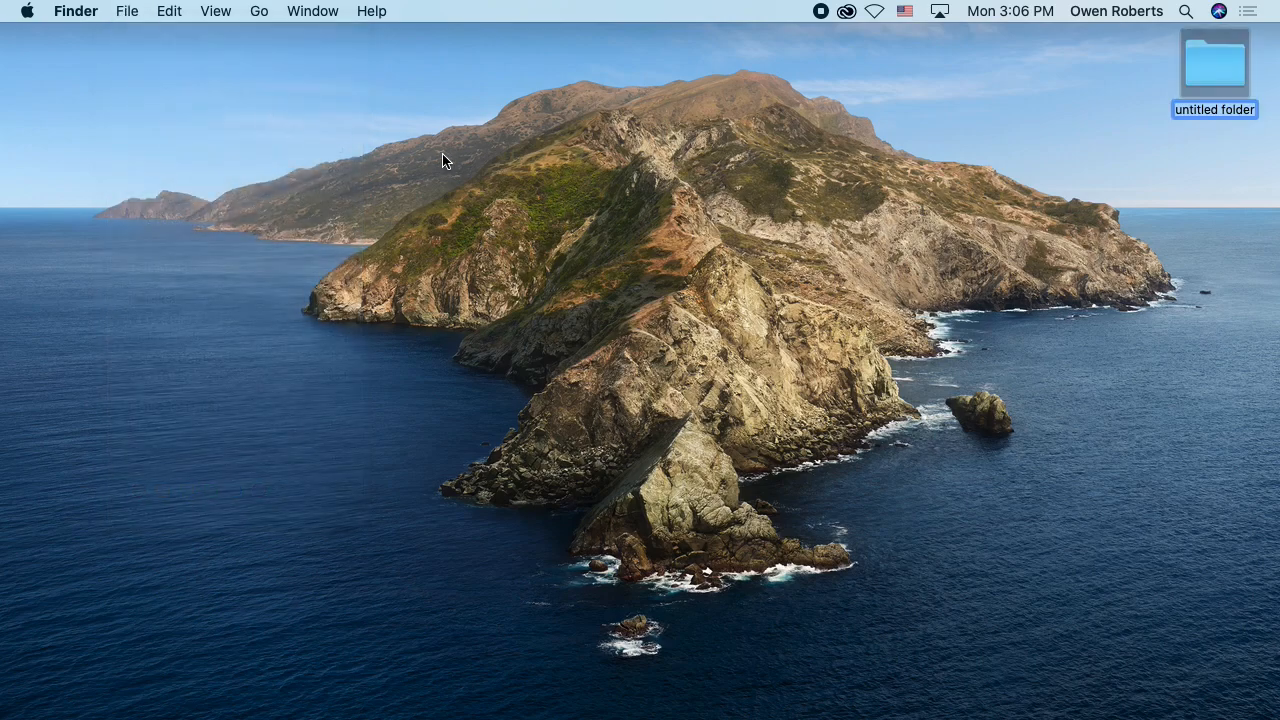
{"action": "type", "text": "MMP 100"}
{"action": "key", "text": "Return"}
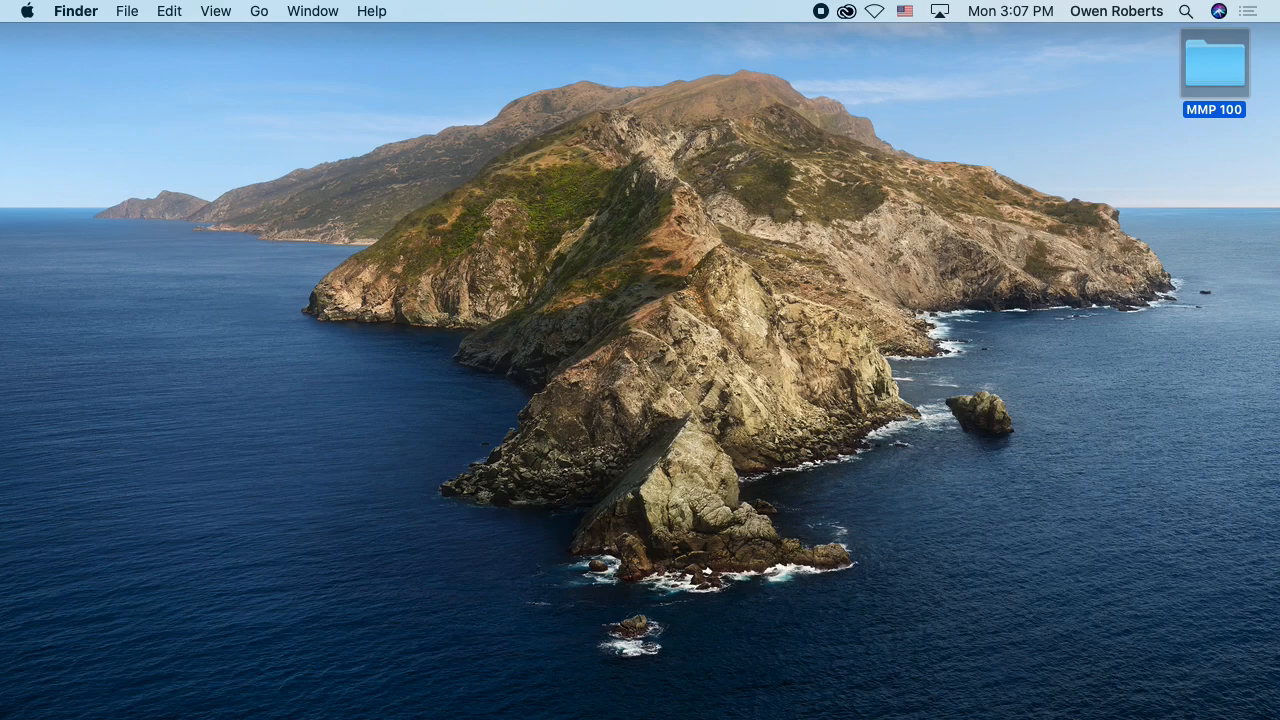
{"action": "left_click", "coordinate": [903, 118]}
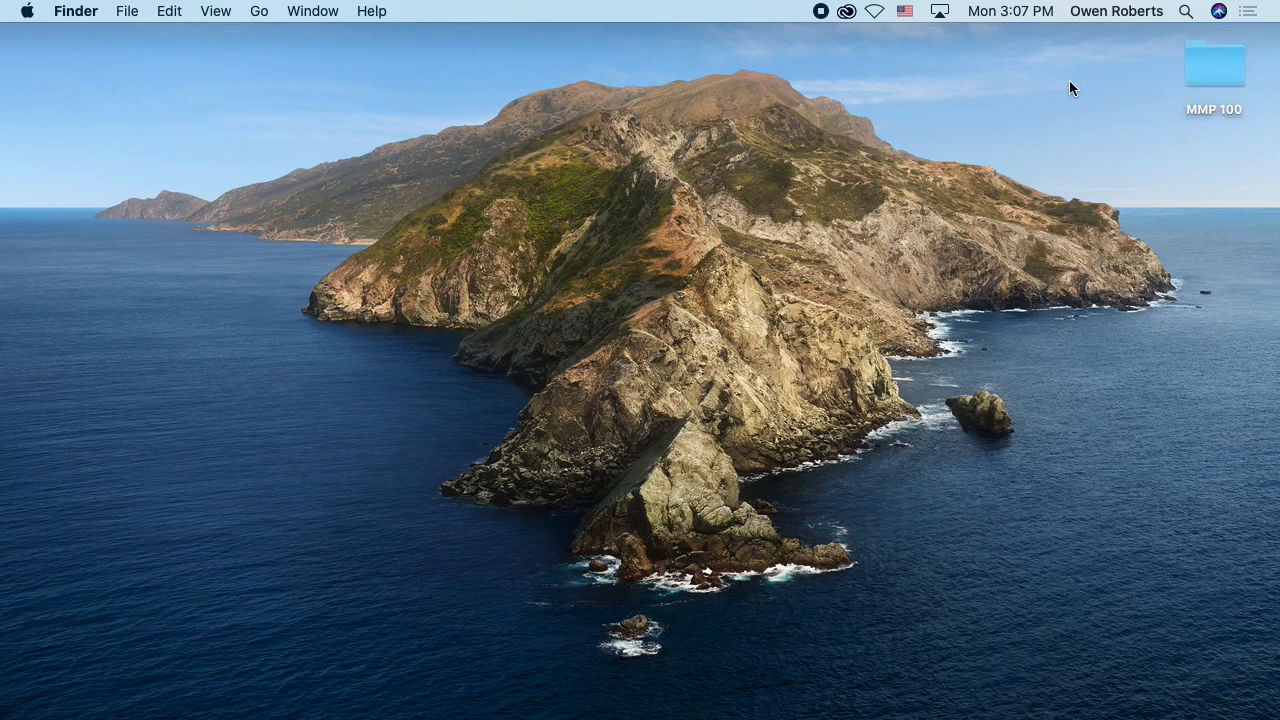
Step: Open the MMP 100 folder from the desktop and show the path bar in its window
{"action": "double_click", "coordinate": [1219, 68]}
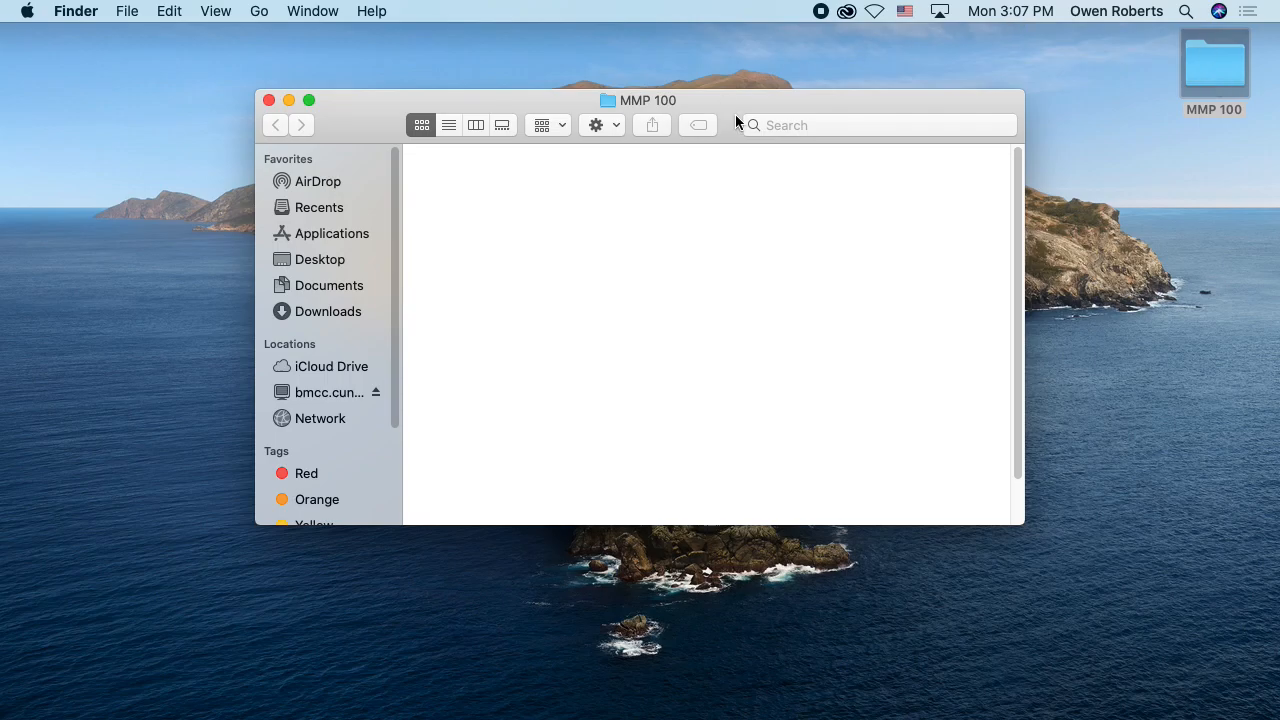
{"action": "left_click_drag", "start_coordinate": [723, 101], "coordinate": [648, 68]}
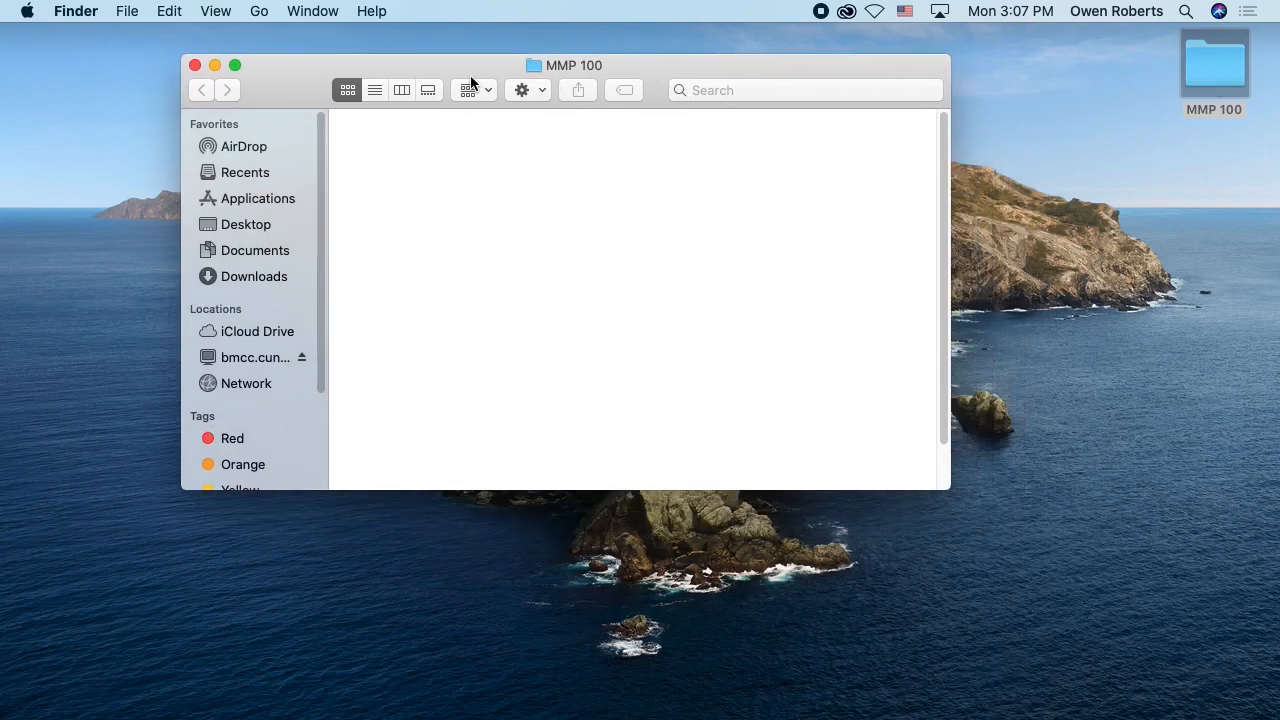
{"action": "left_click", "coordinate": [216, 11]}
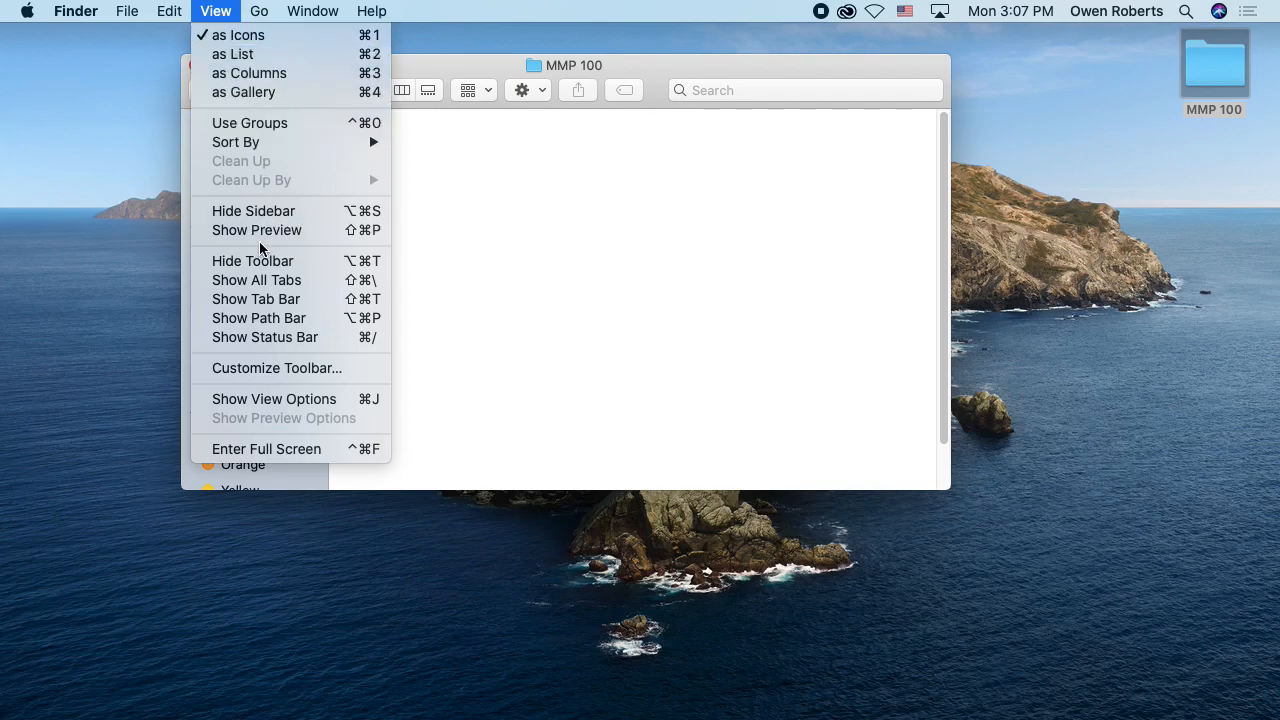
{"action": "left_click", "coordinate": [259, 318]}
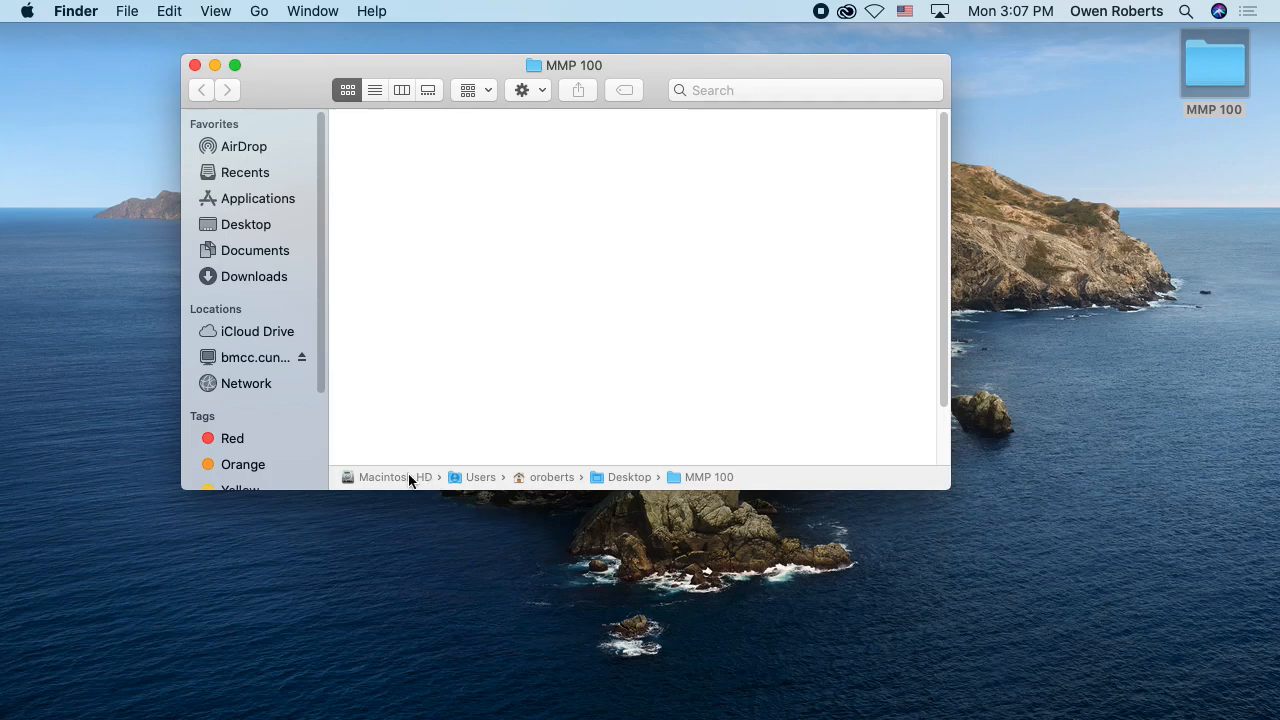
Step: Go to the Users folder on Macintosh HD and enlarge the window to show all the user folders
{"action": "double_click", "coordinate": [378, 477]}
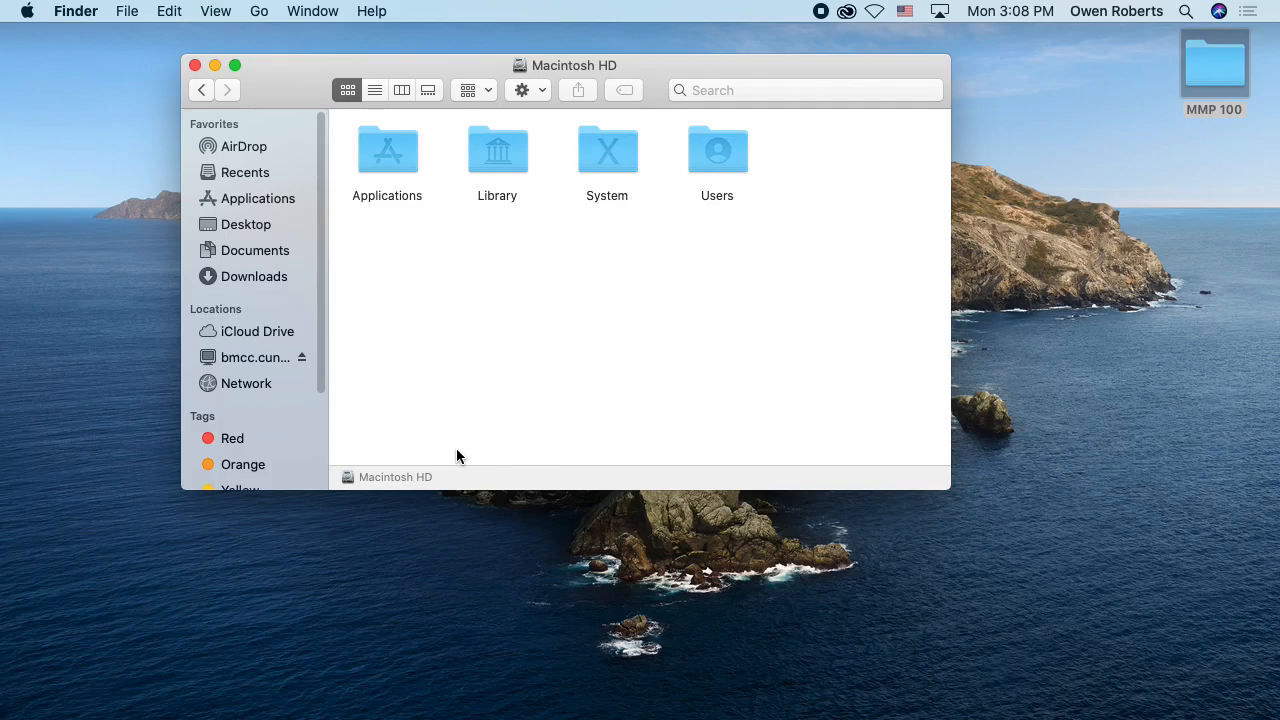
{"action": "left_click", "coordinate": [700, 158]}
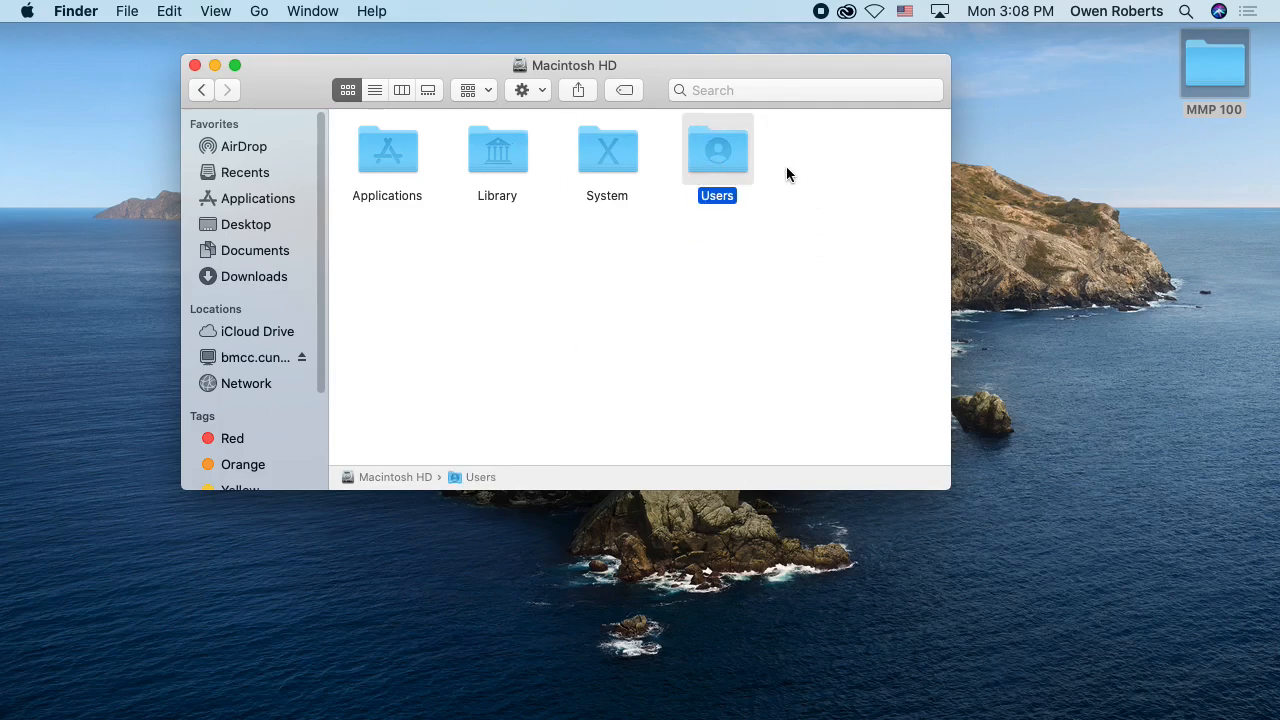
{"action": "double_click", "coordinate": [719, 155]}
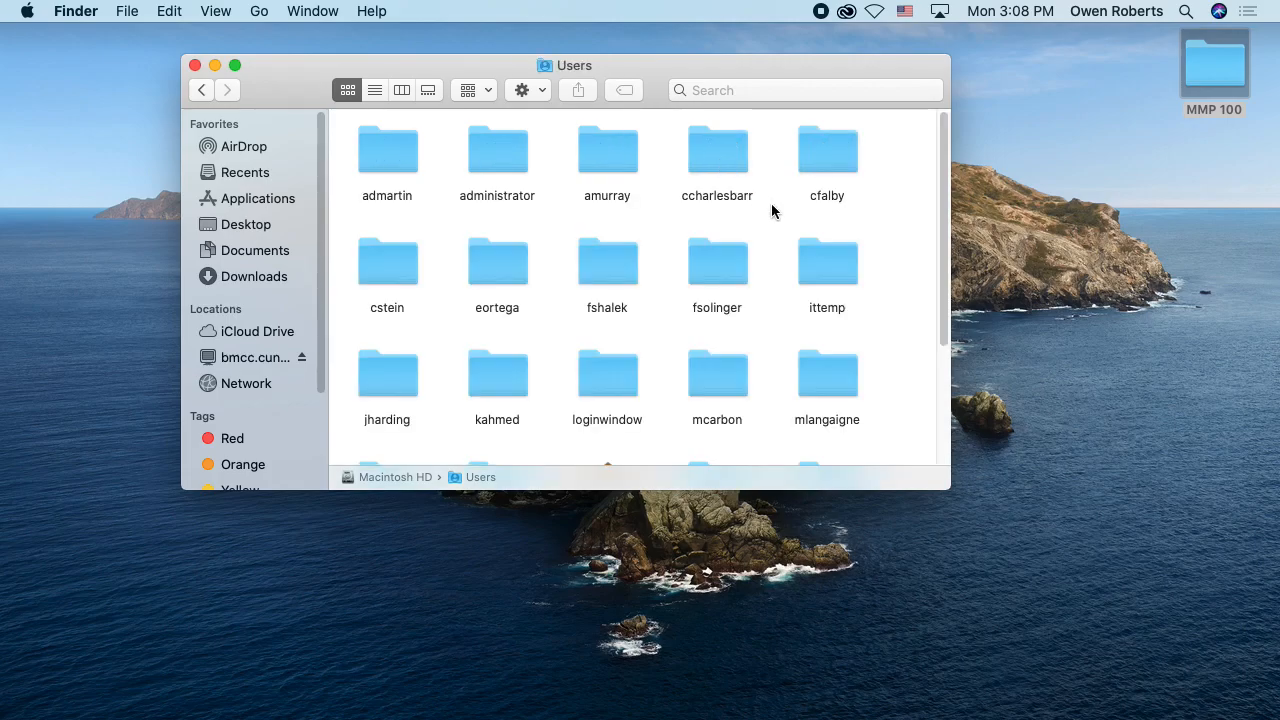
{"action": "left_click_drag", "start_coordinate": [771, 77], "coordinate": [770, 60]}
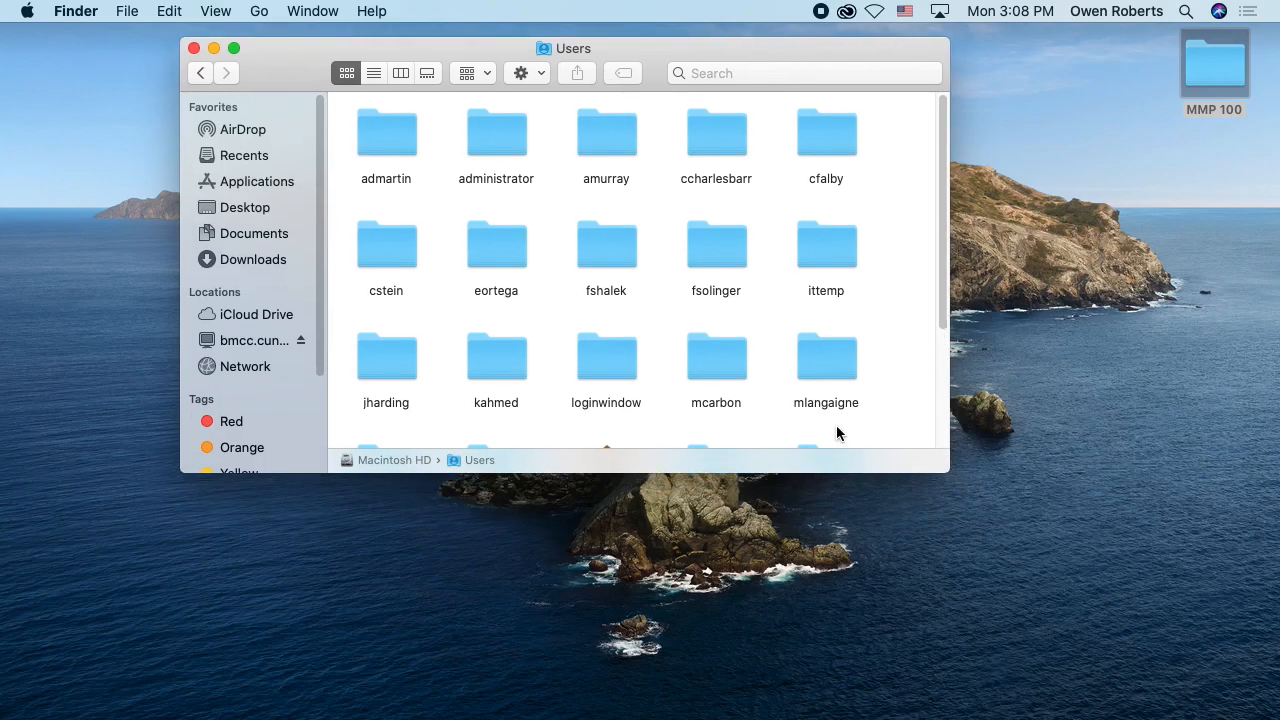
{"action": "left_click_drag", "start_coordinate": [890, 473], "coordinate": [849, 697]}
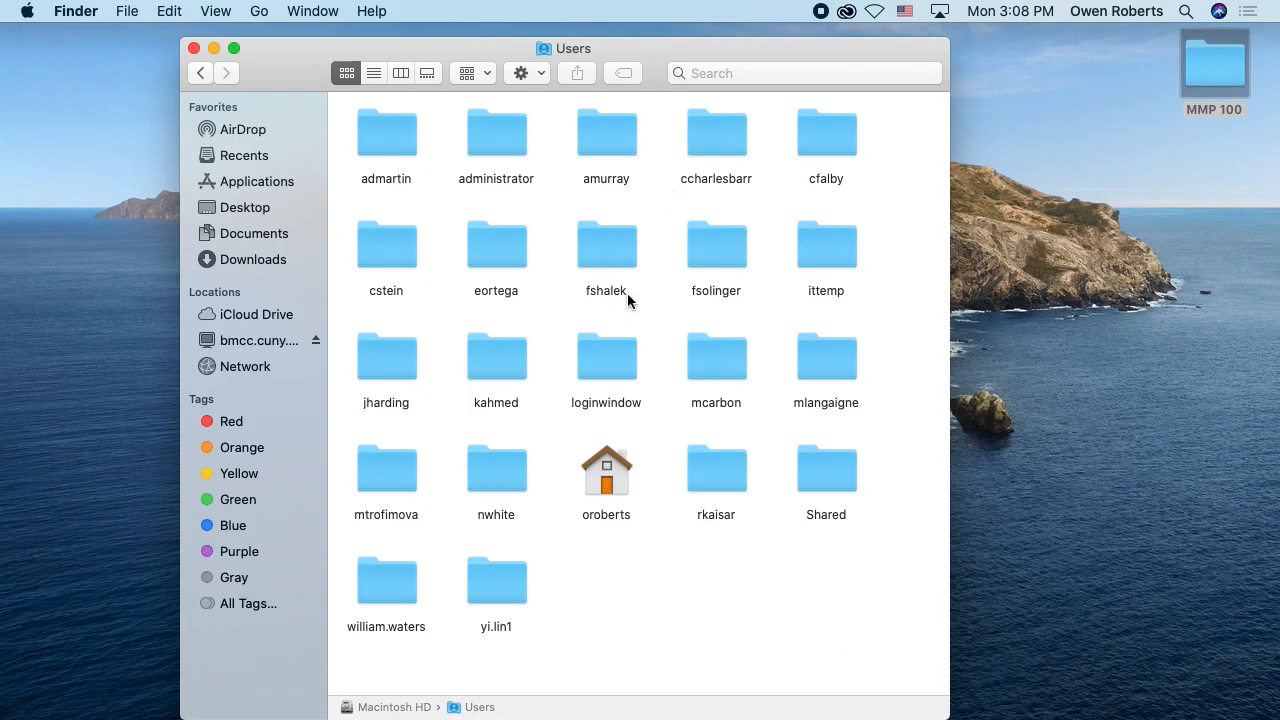
Step: Look inside another user's folder, return to Users, and open the current user's home folder
{"action": "double_click", "coordinate": [389, 251]}
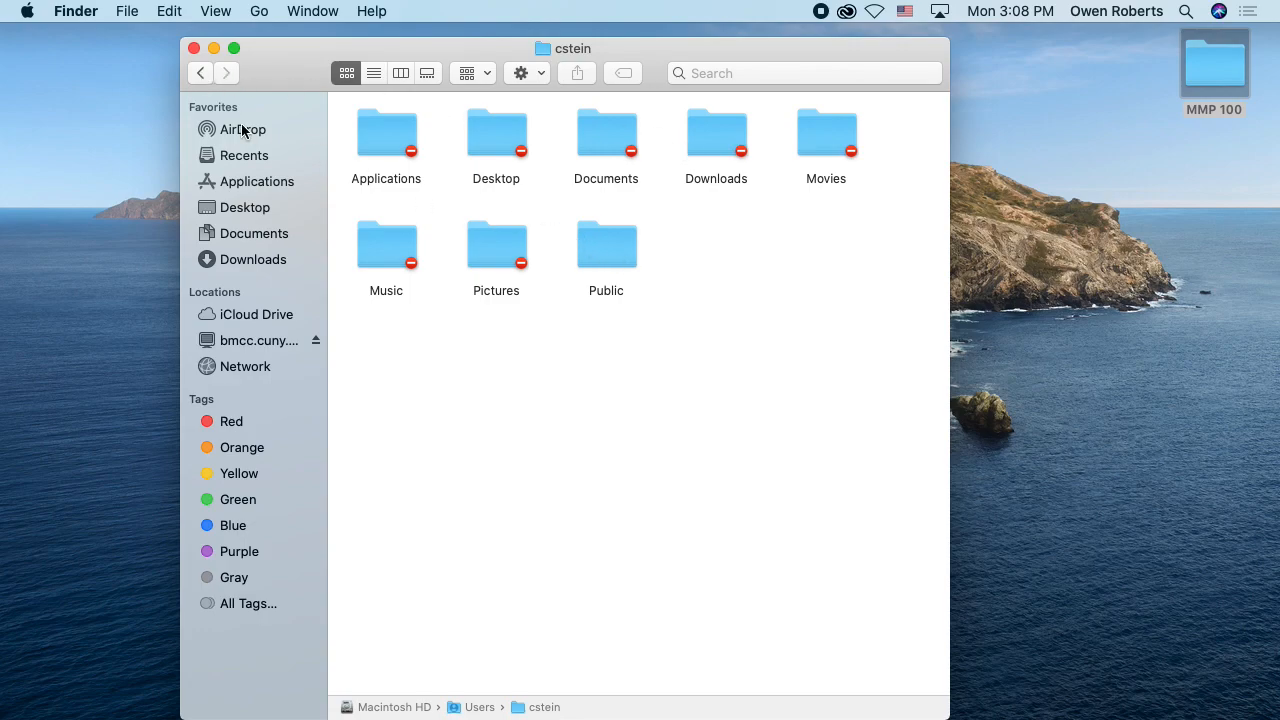
{"action": "left_click", "coordinate": [200, 73]}
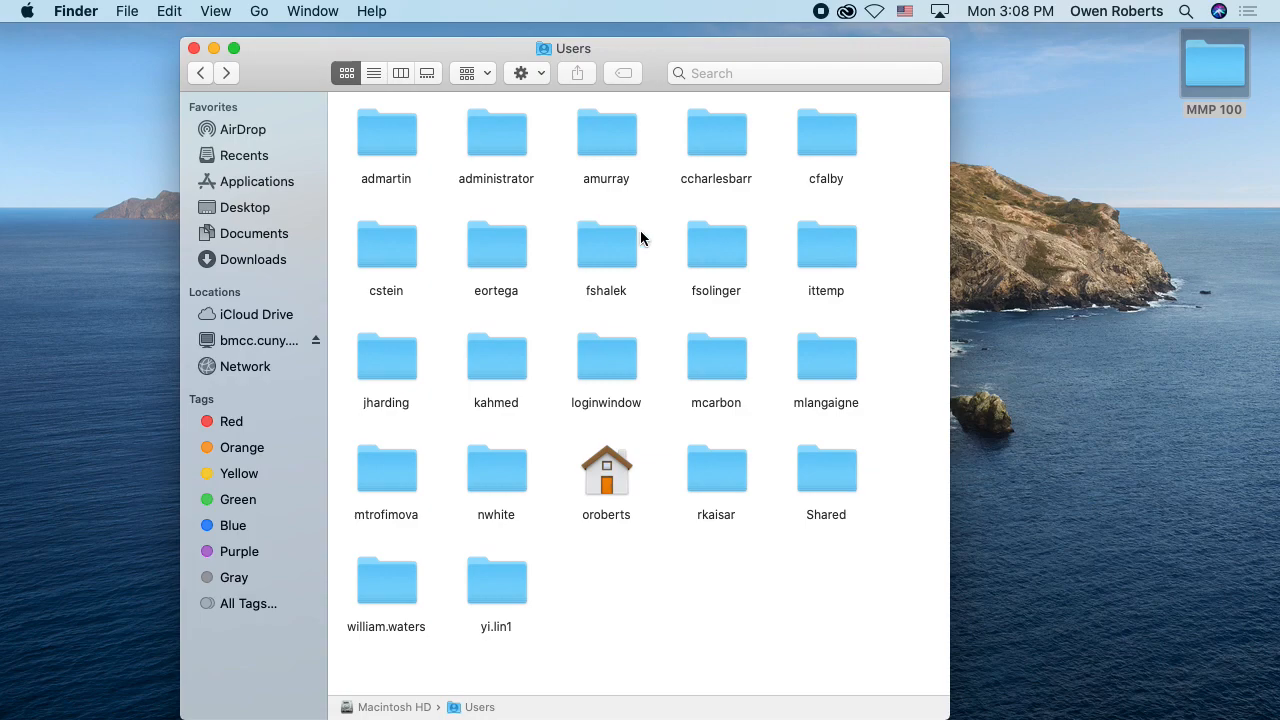
{"action": "left_click", "coordinate": [585, 516]}
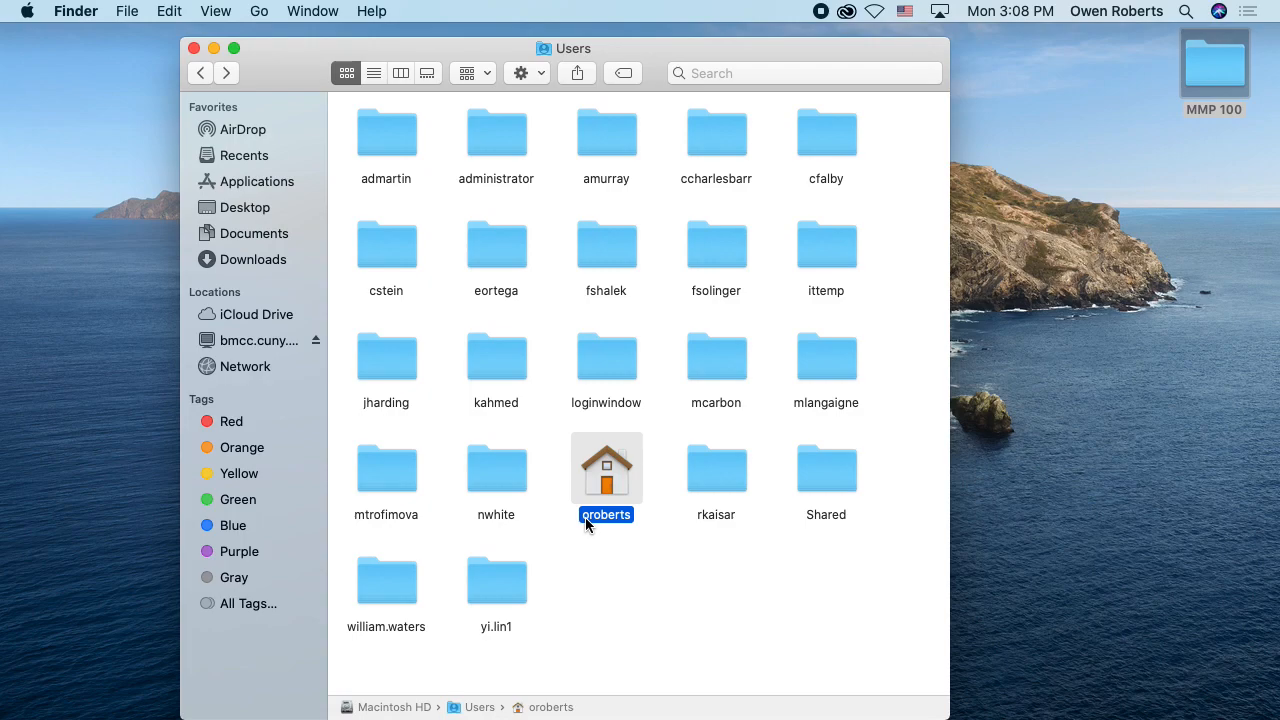
{"action": "double_click", "coordinate": [616, 494]}
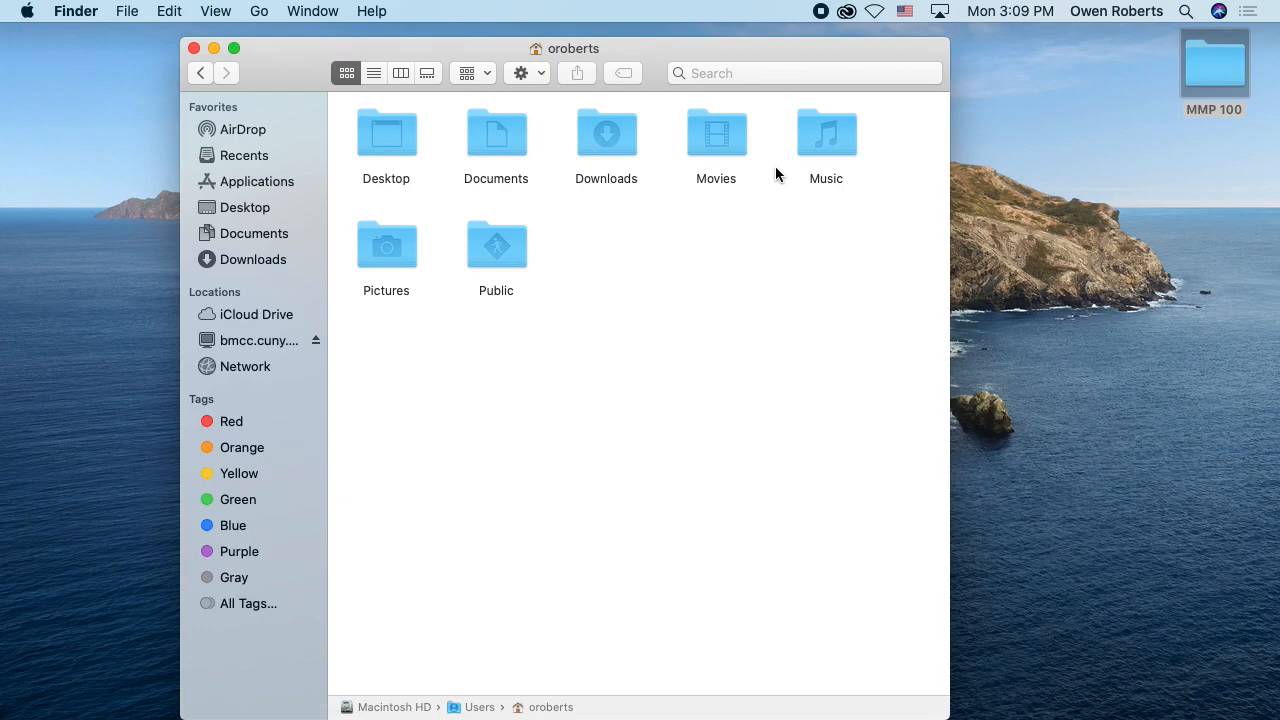
Step: Compare the Desktop and Downloads locations, finish in Desktop, and select the MMP 100 folder there
{"action": "left_click", "coordinate": [410, 138]}
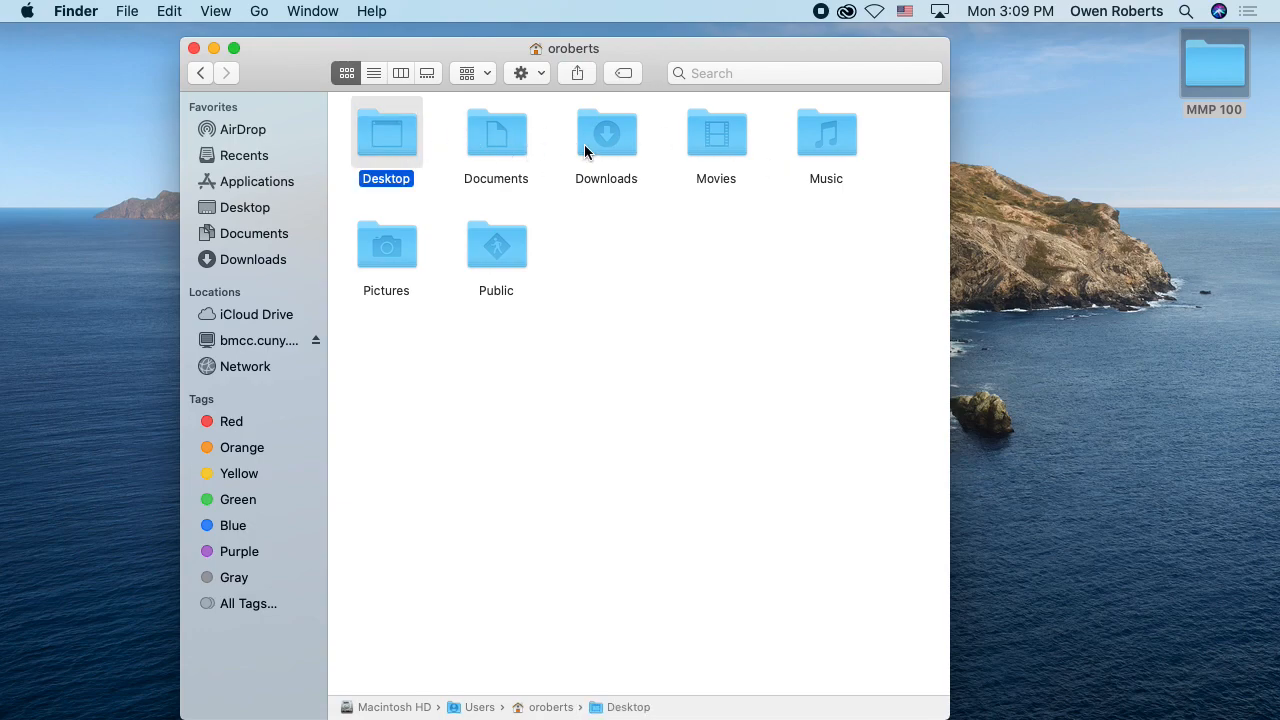
{"action": "left_click", "coordinate": [600, 140]}
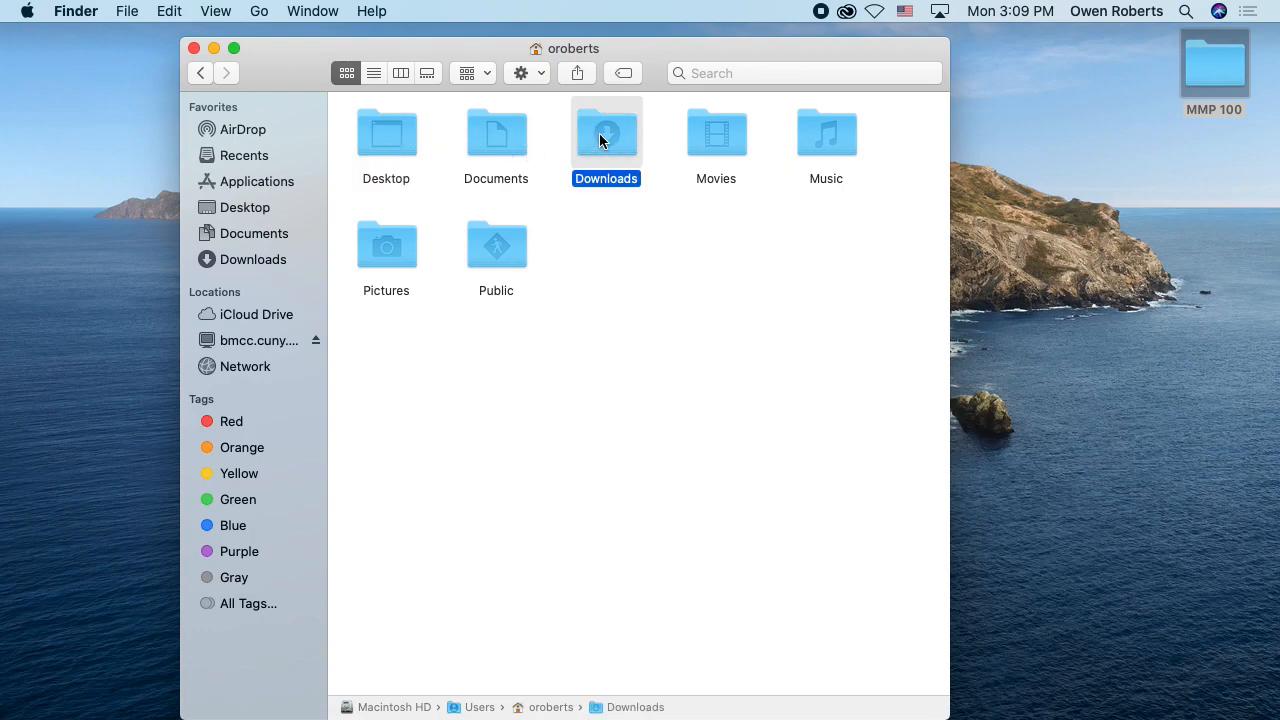
{"action": "left_click", "coordinate": [272, 207]}
{"action": "left_click", "coordinate": [282, 262]}
{"action": "left_click", "coordinate": [287, 212]}
{"action": "left_click", "coordinate": [284, 256]}
{"action": "left_click", "coordinate": [284, 213]}
{"action": "left_click", "coordinate": [292, 262]}
{"action": "left_click", "coordinate": [292, 210]}
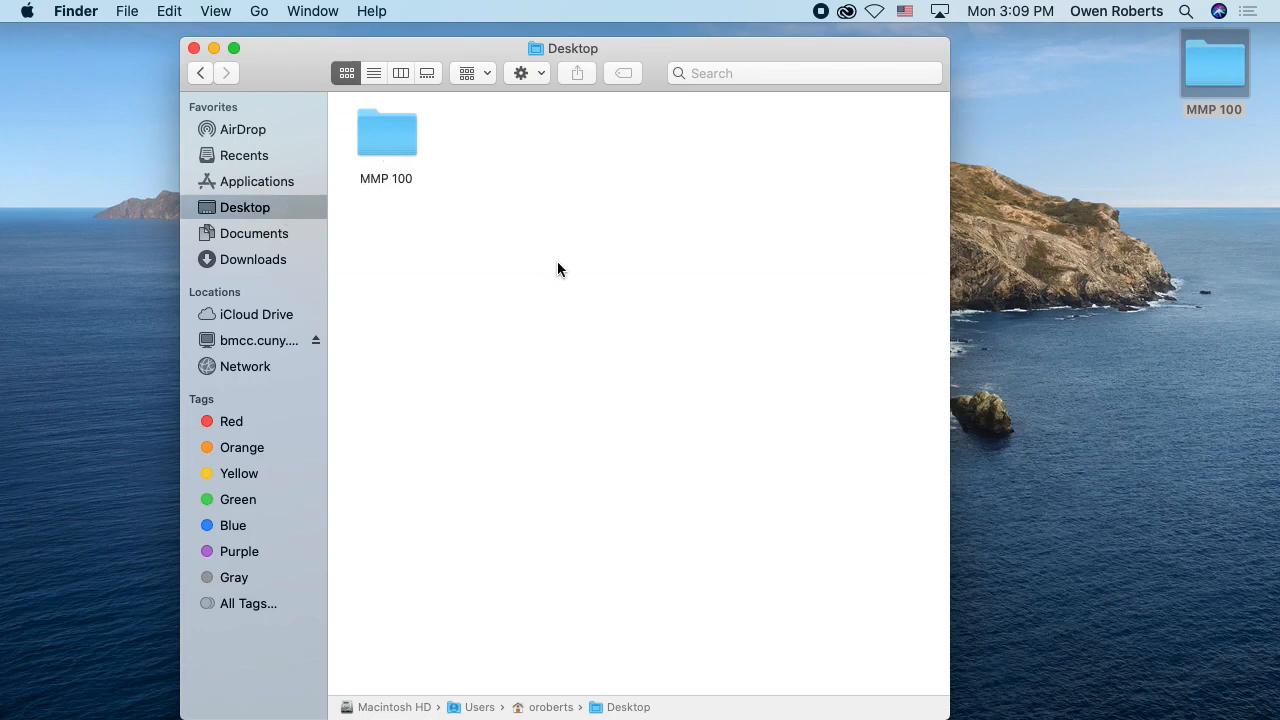
{"action": "left_click", "coordinate": [403, 168]}
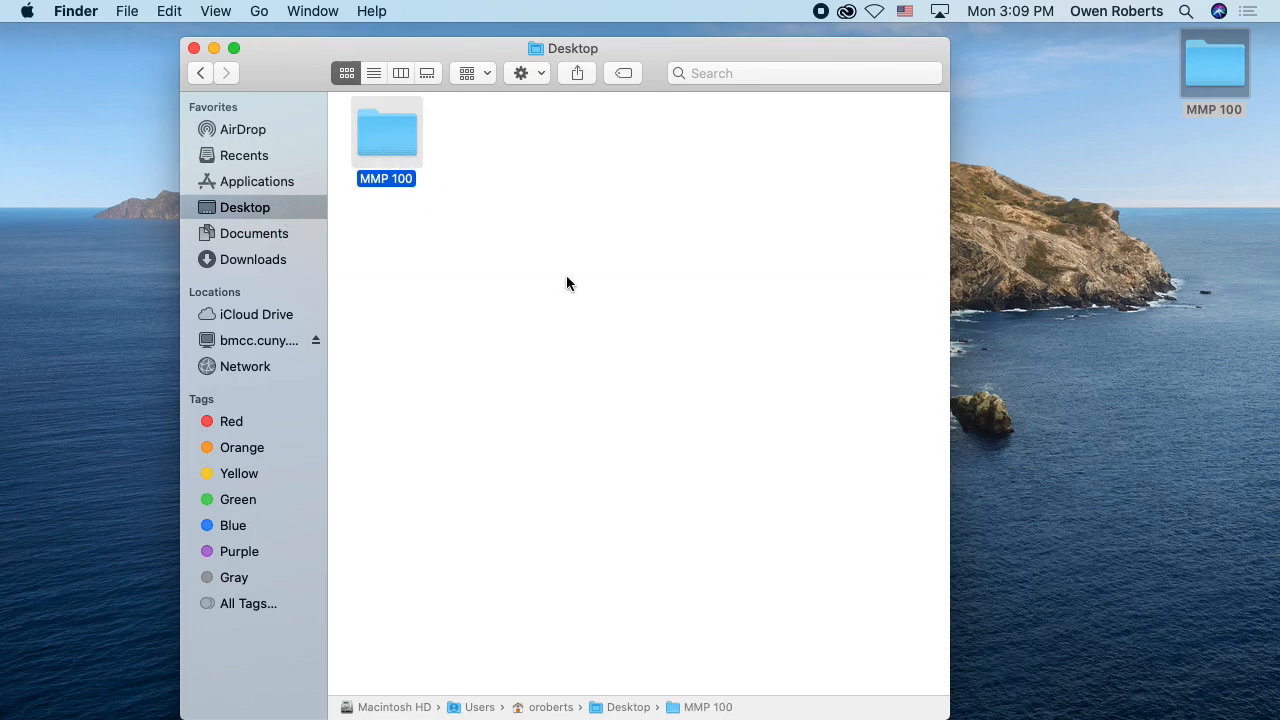
Step: Show the Desktop contents as a list, expand MMP 100, and change to column view
{"action": "left_click", "coordinate": [373, 72]}
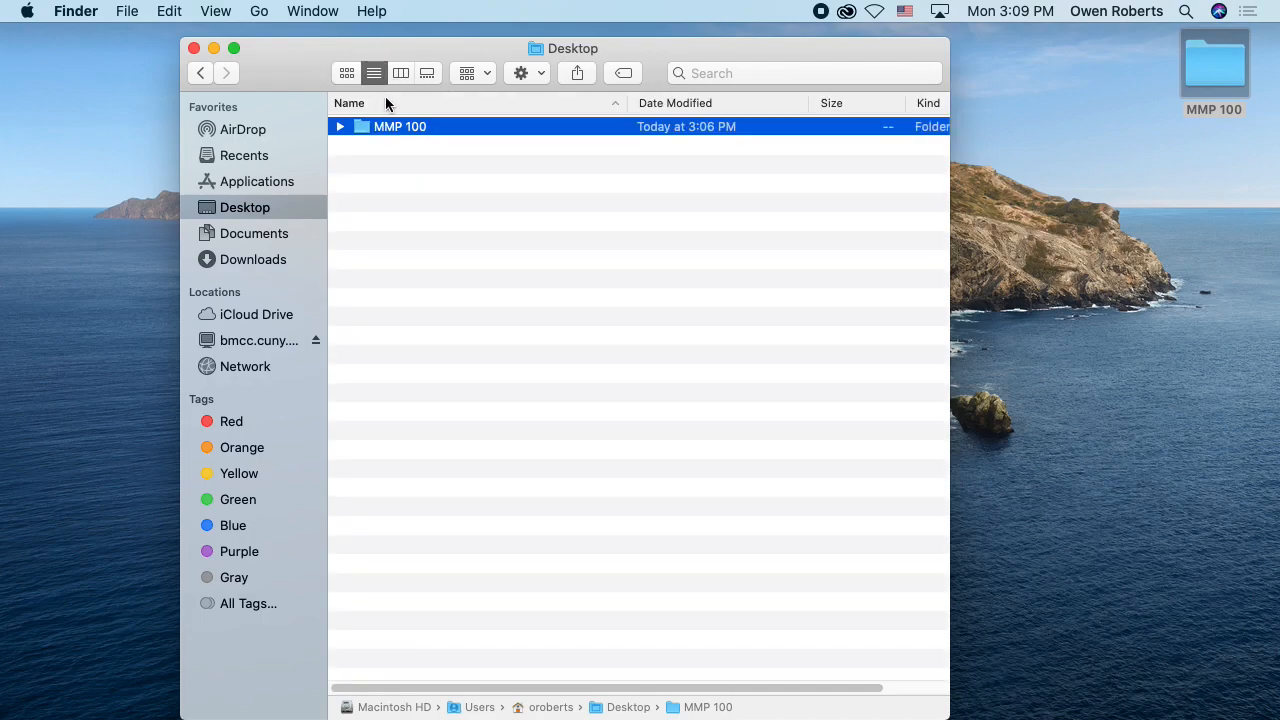
{"action": "left_click", "coordinate": [341, 128]}
{"action": "left_click", "coordinate": [400, 72]}
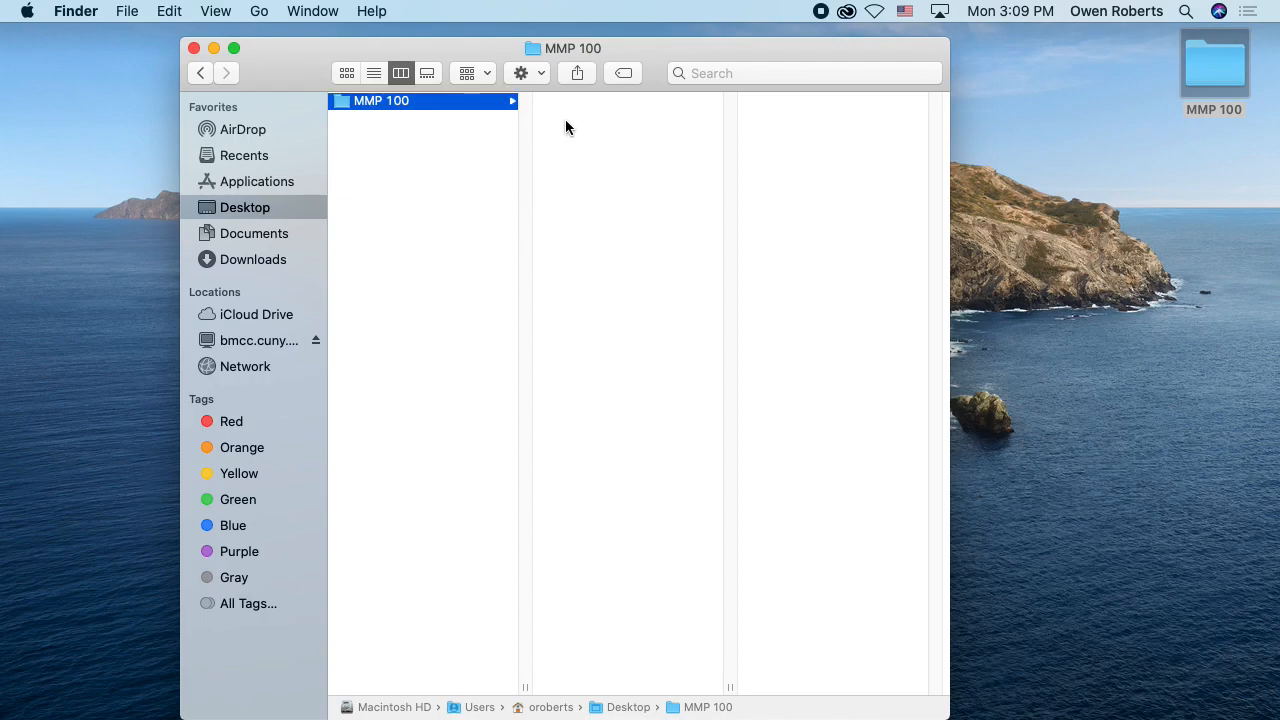
Step: Create a subfolder named Self Portrait inside MMP 100 and zoom the Finder window to fit its contents
{"action": "left_click", "coordinate": [137, 14]}
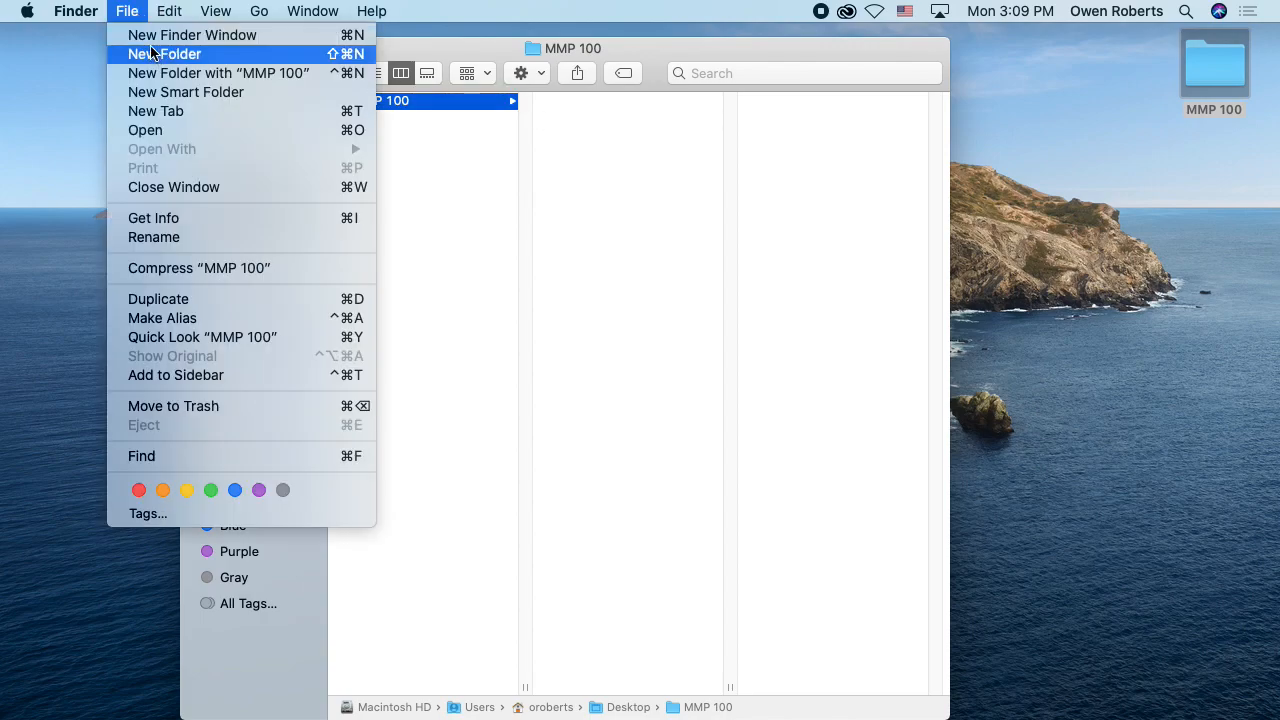
{"action": "left_click", "coordinate": [157, 53]}
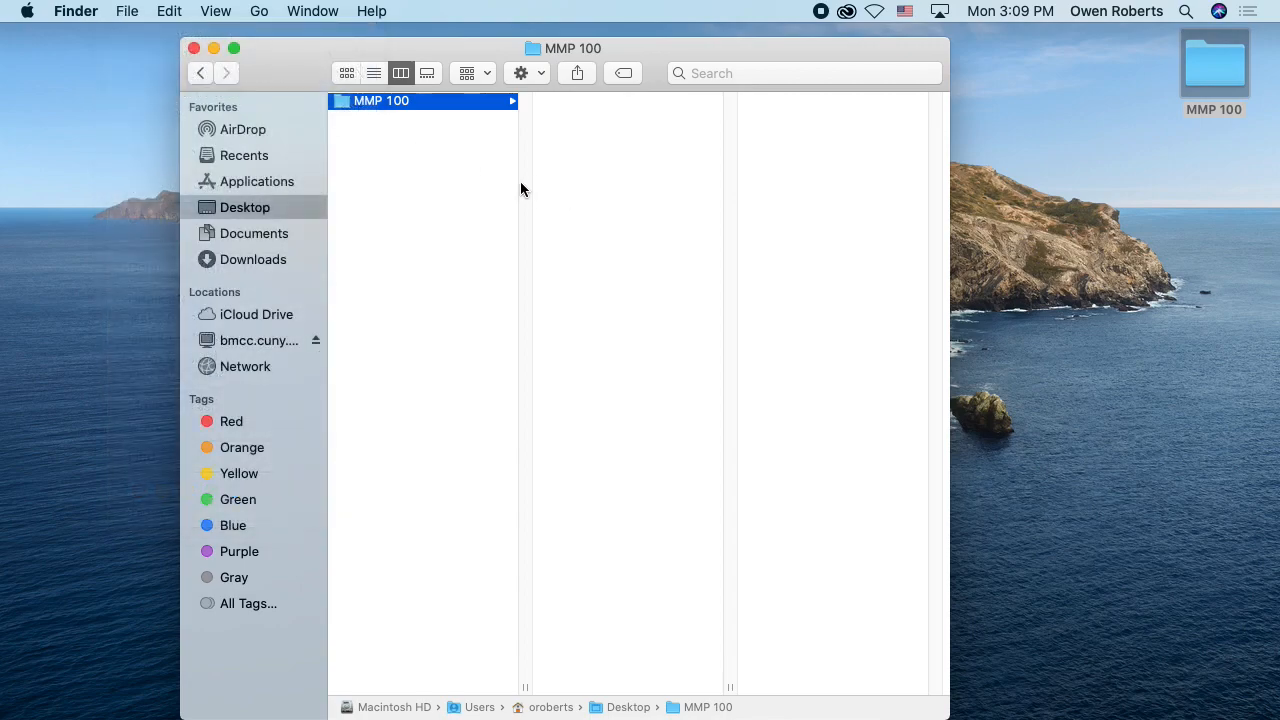
{"action": "key", "text": "shift+super+n"}
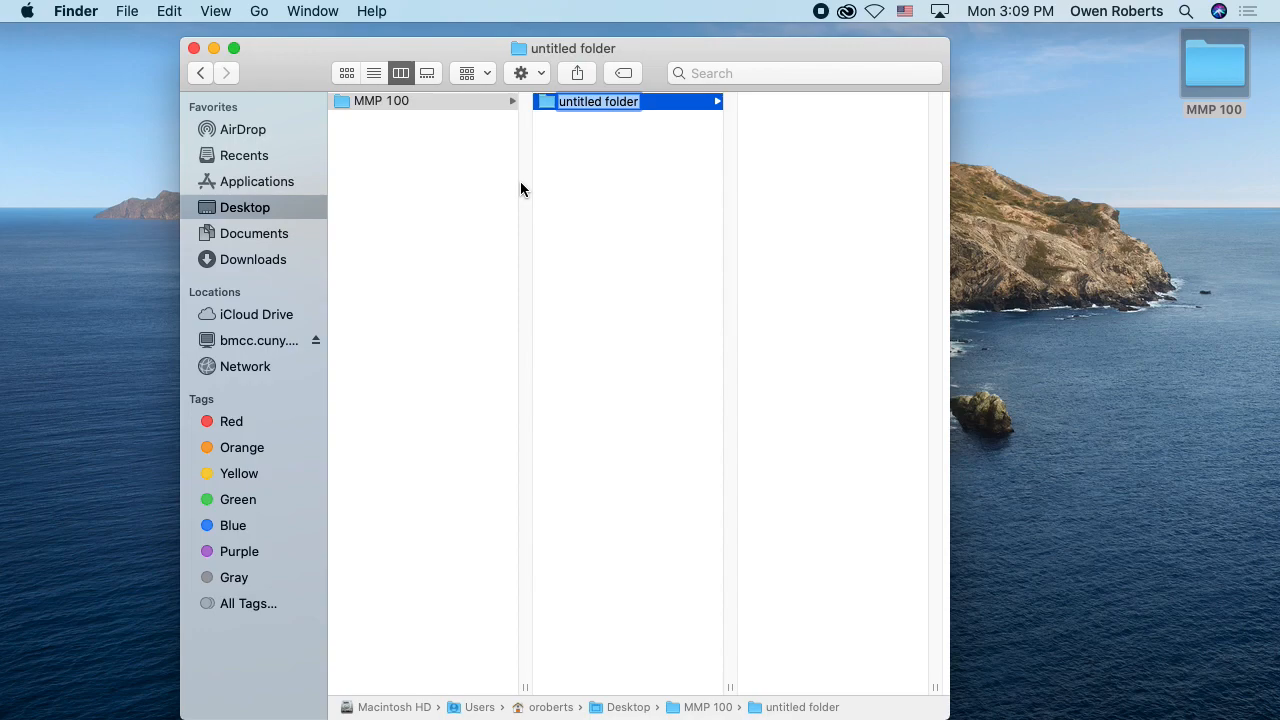
{"action": "type", "text": "Self"}
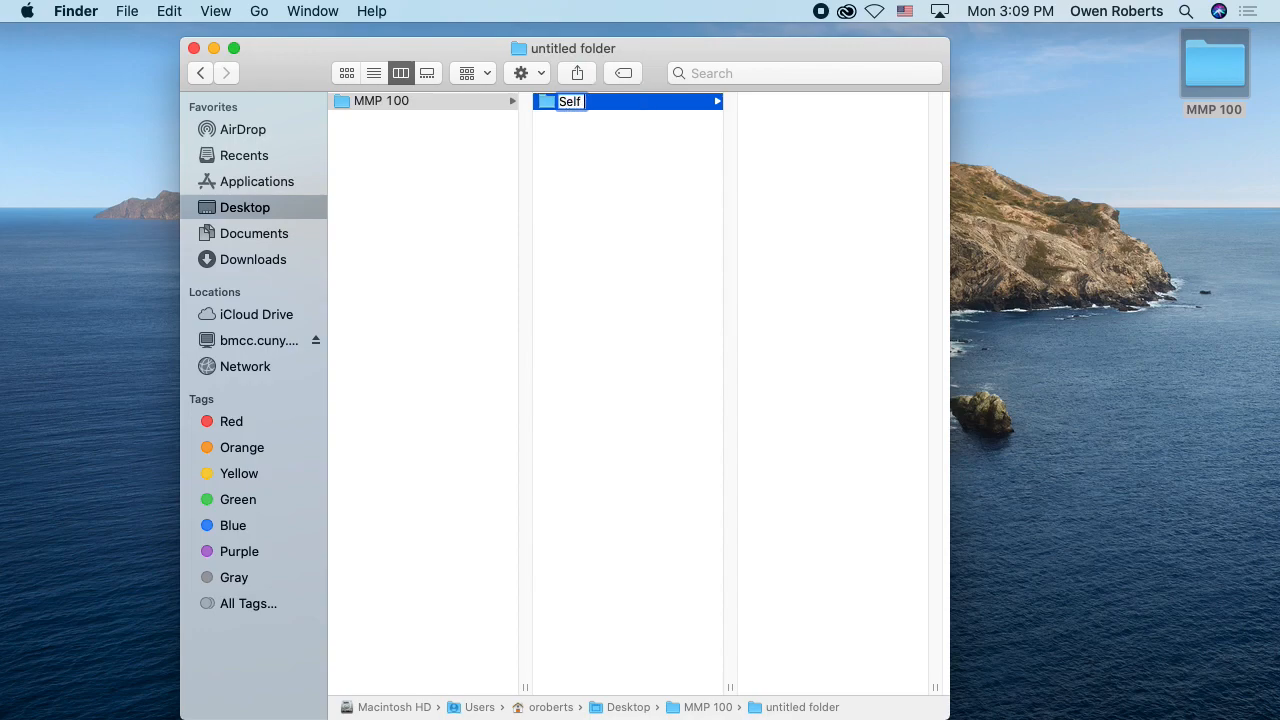
{"action": "type", "text": " Portriat"}
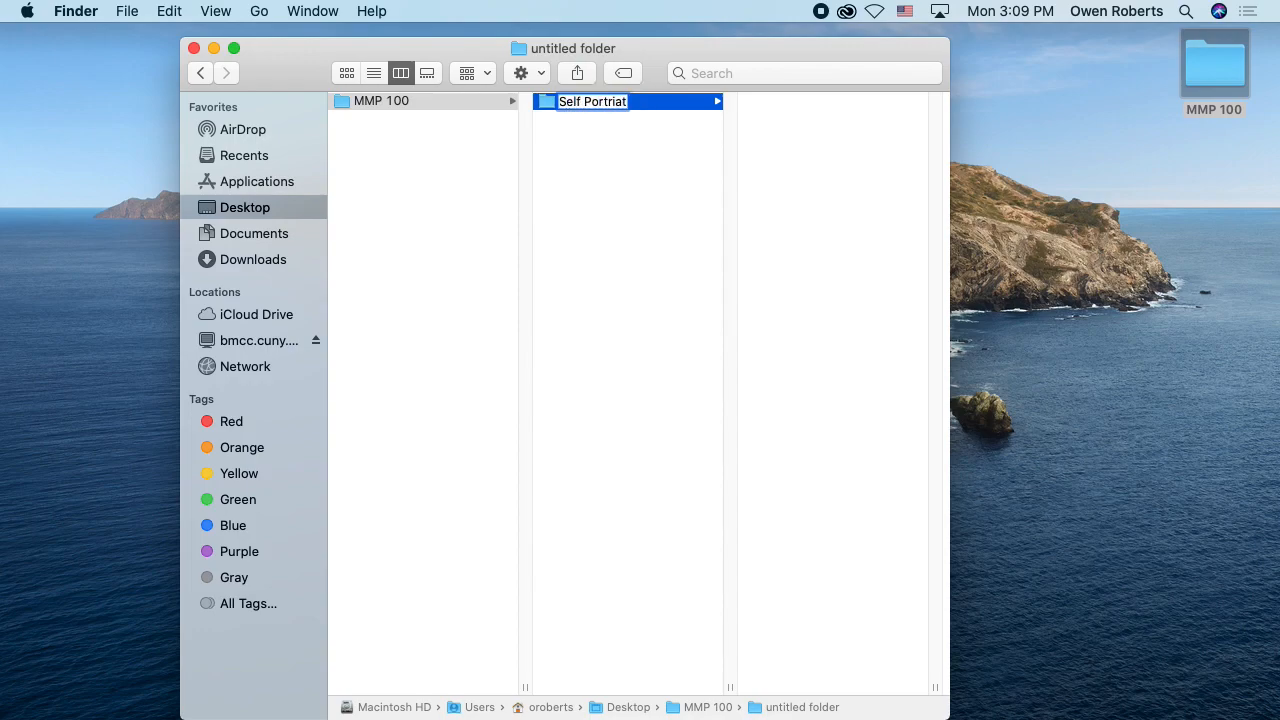
{"action": "key", "text": "BackSpace"}
{"action": "key", "text": "BackSpace"}
{"action": "key", "text": "BackSpace"}
{"action": "type", "text": "ait"}
{"action": "key", "text": "Return"}
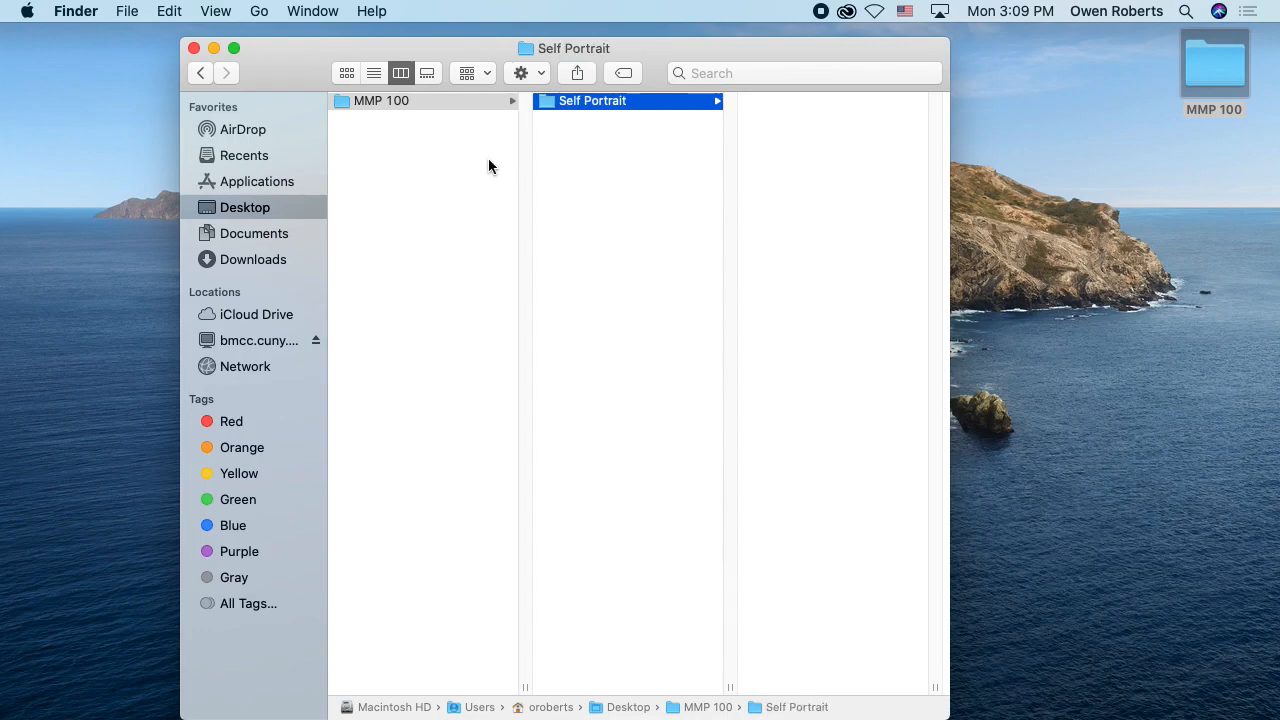
{"action": "double_click", "coordinate": [671, 46]}
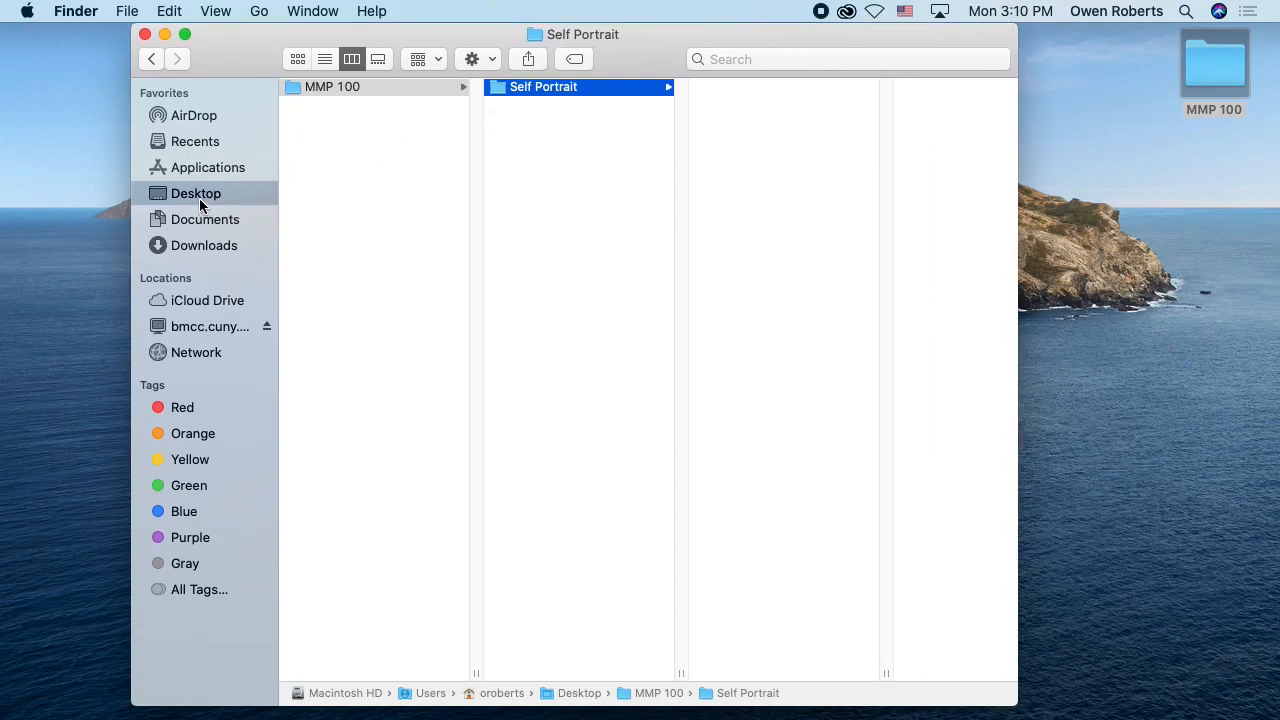
Step: Select the Self Portrait folder inside MMP 100 and compare its contents in icon, list and column views
{"action": "left_click", "coordinate": [243, 199]}
{"action": "left_click", "coordinate": [320, 90]}
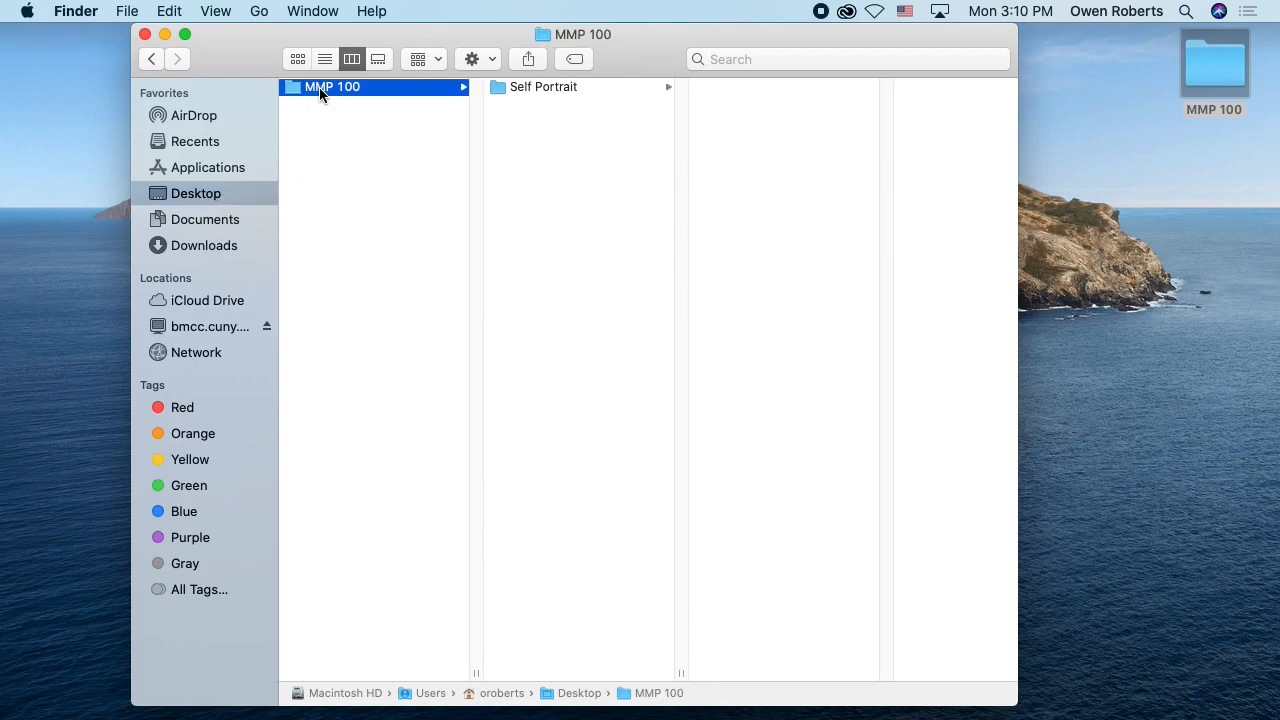
{"action": "left_click", "coordinate": [543, 90]}
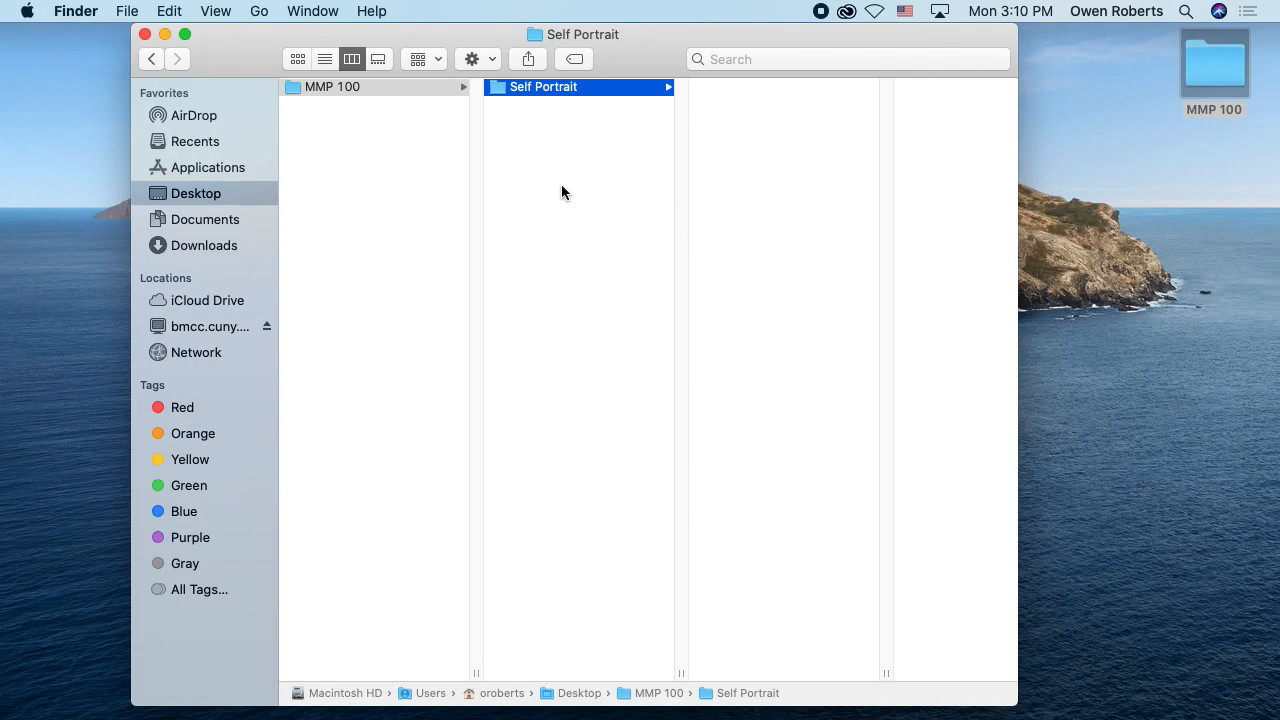
{"action": "left_click", "coordinate": [298, 59]}
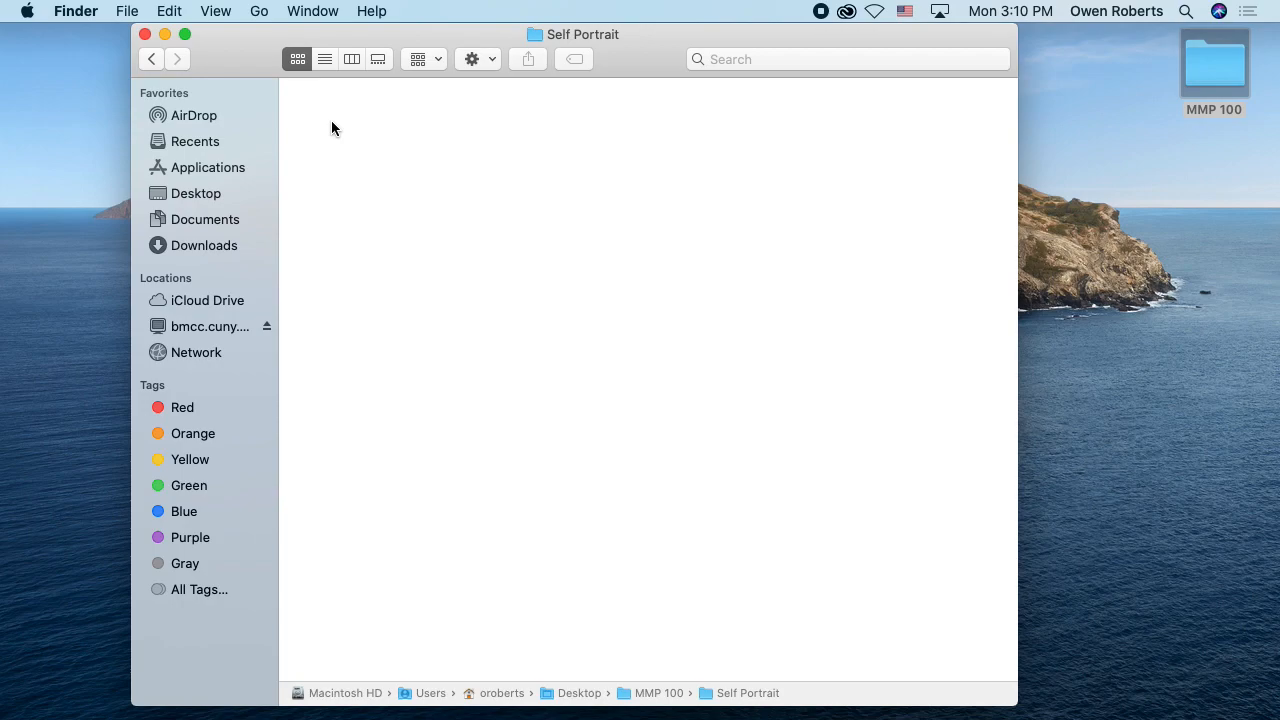
{"action": "left_click", "coordinate": [325, 60]}
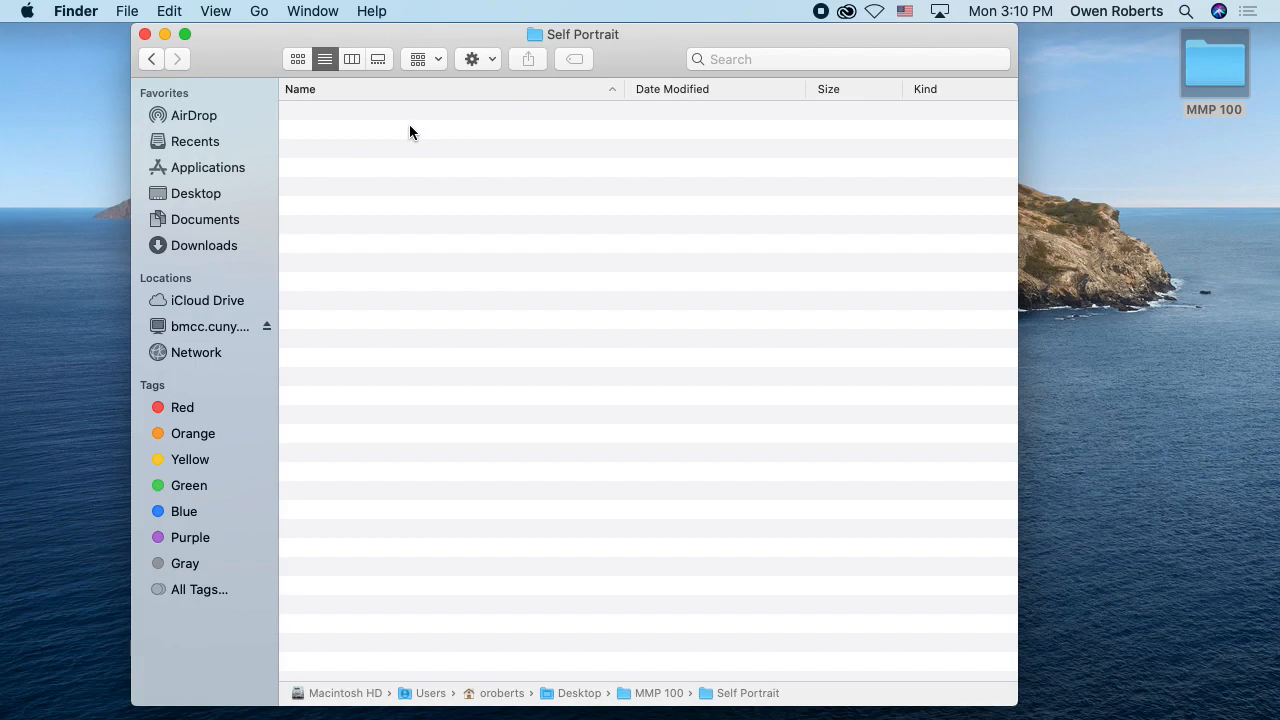
{"action": "left_click", "coordinate": [352, 58]}
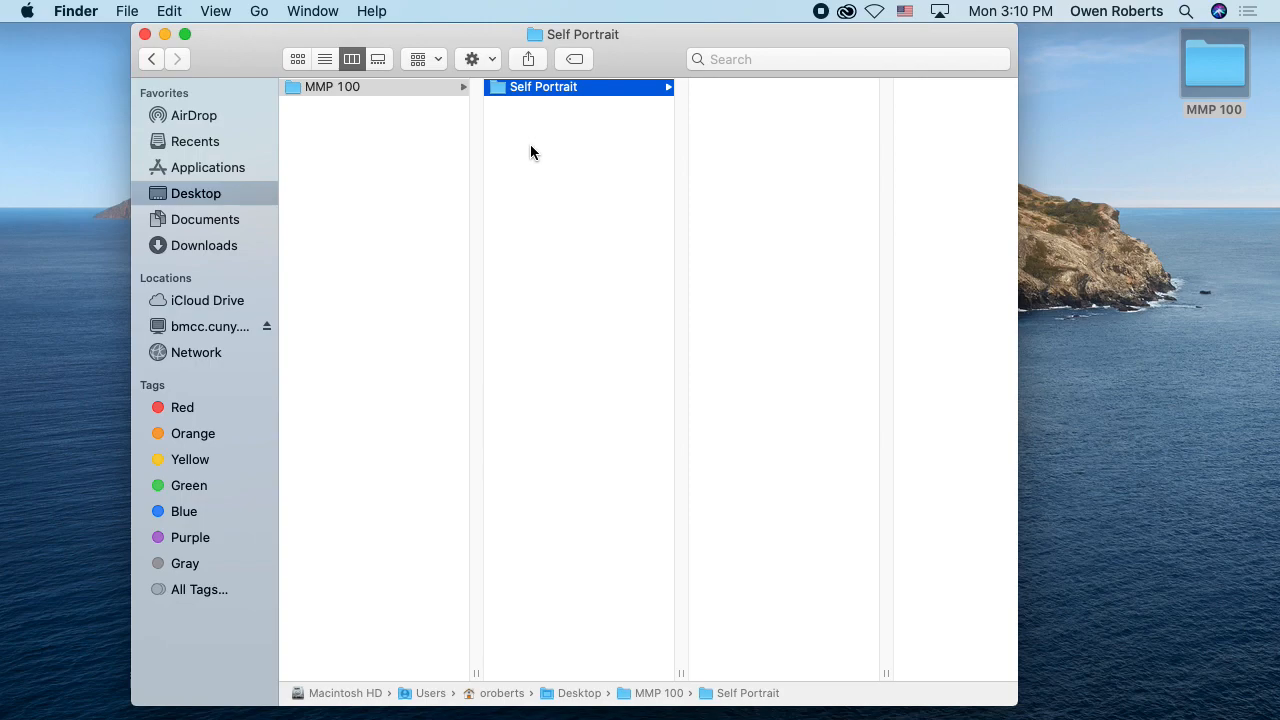
Step: Move the Finder window aside, switch to Photoshop, and close the open Untitled-1 document
{"action": "left_click_drag", "start_coordinate": [649, 37], "coordinate": [557, 24]}
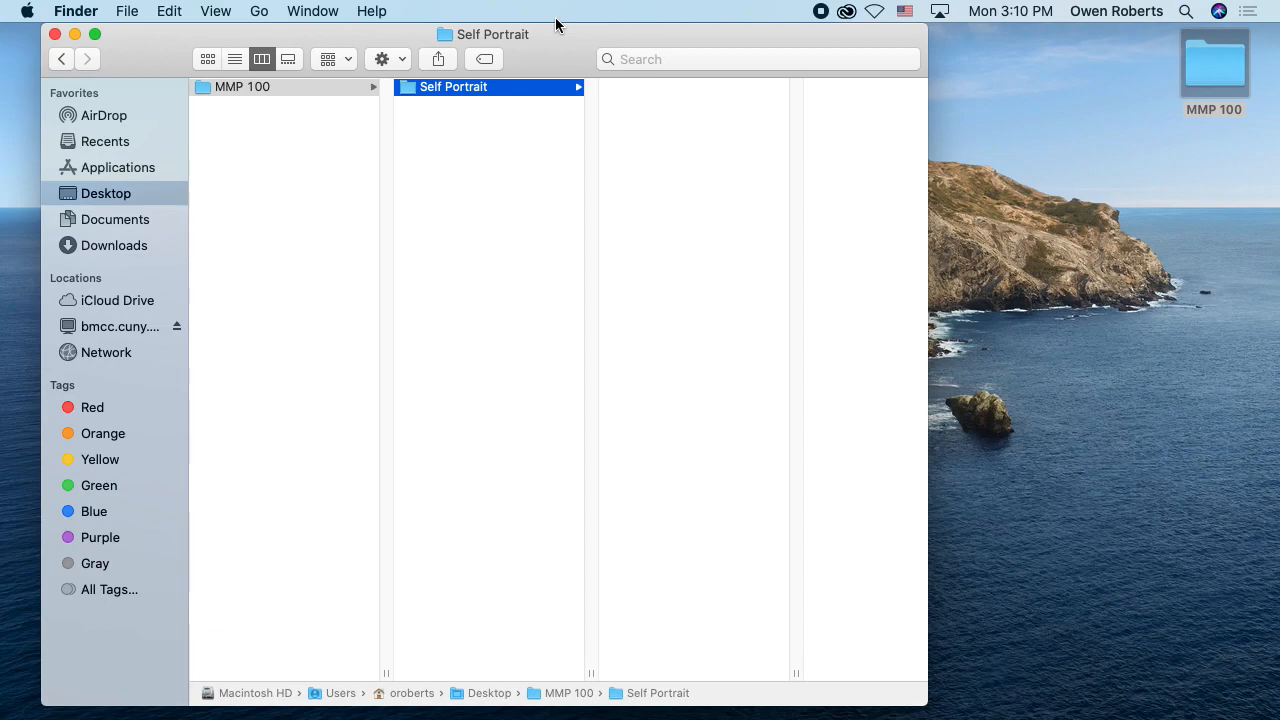
{"action": "mouse_move", "coordinate": [1274, 350]}
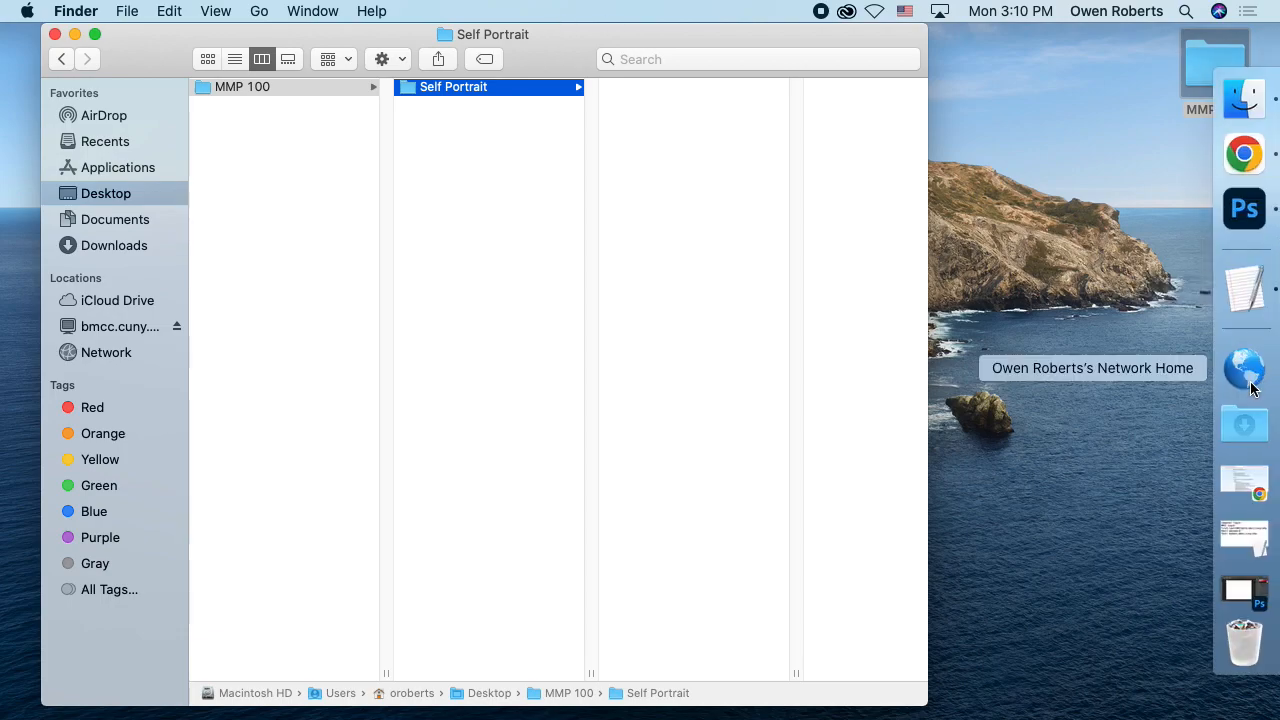
{"action": "left_click", "coordinate": [1242, 590]}
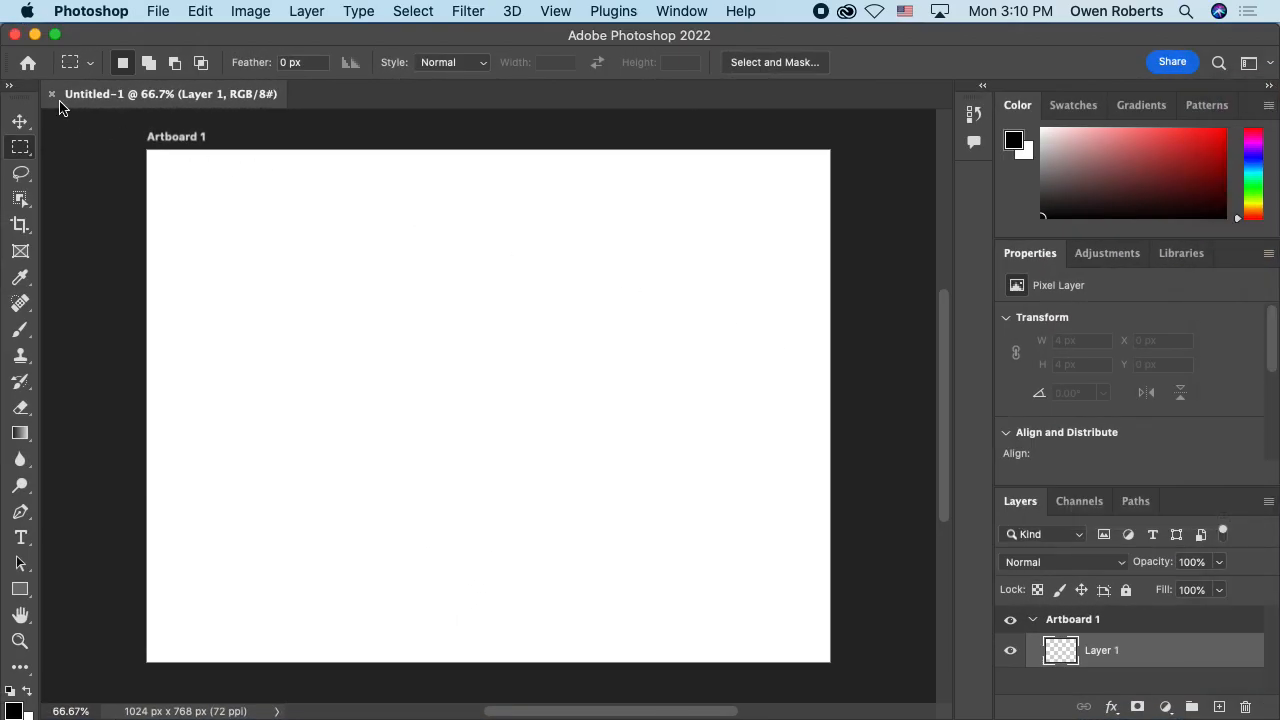
{"action": "left_click", "coordinate": [52, 95]}
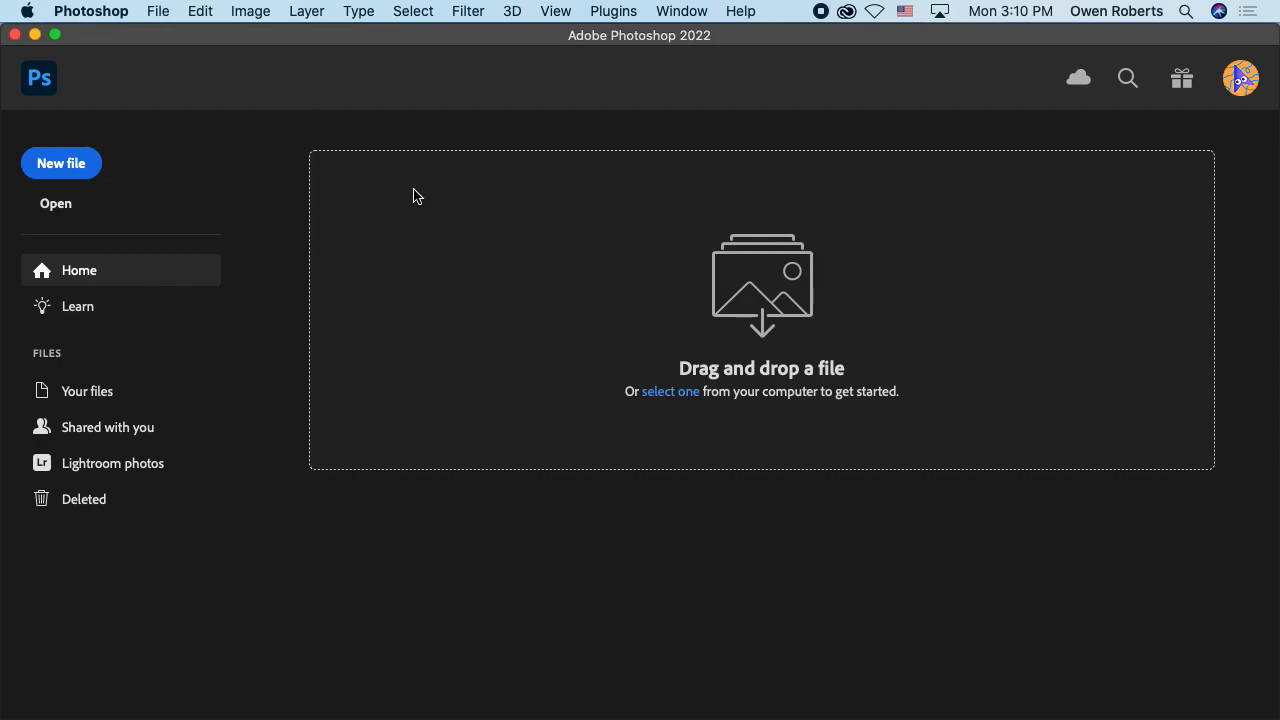
Step: Start a new document and compare the Web and Mobile preset categories, finishing in Web
{"action": "left_click", "coordinate": [50, 163]}
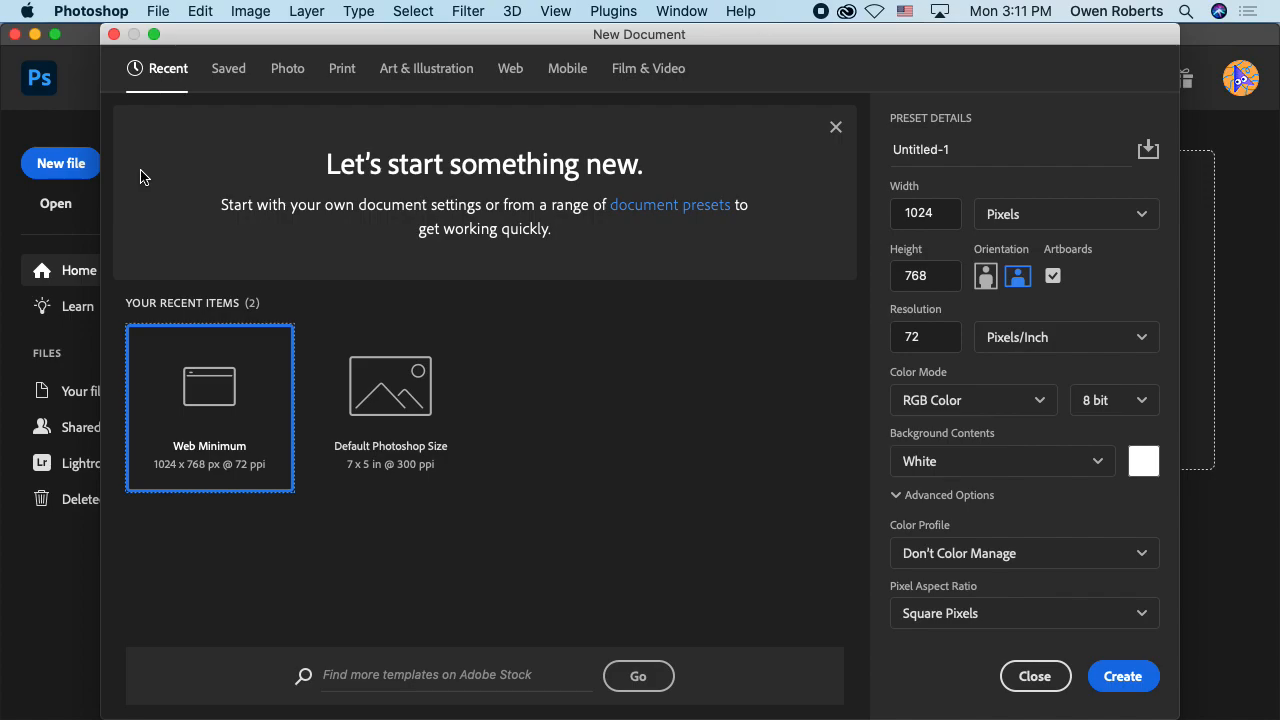
{"action": "left_click_drag", "start_coordinate": [243, 36], "coordinate": [304, 18]}
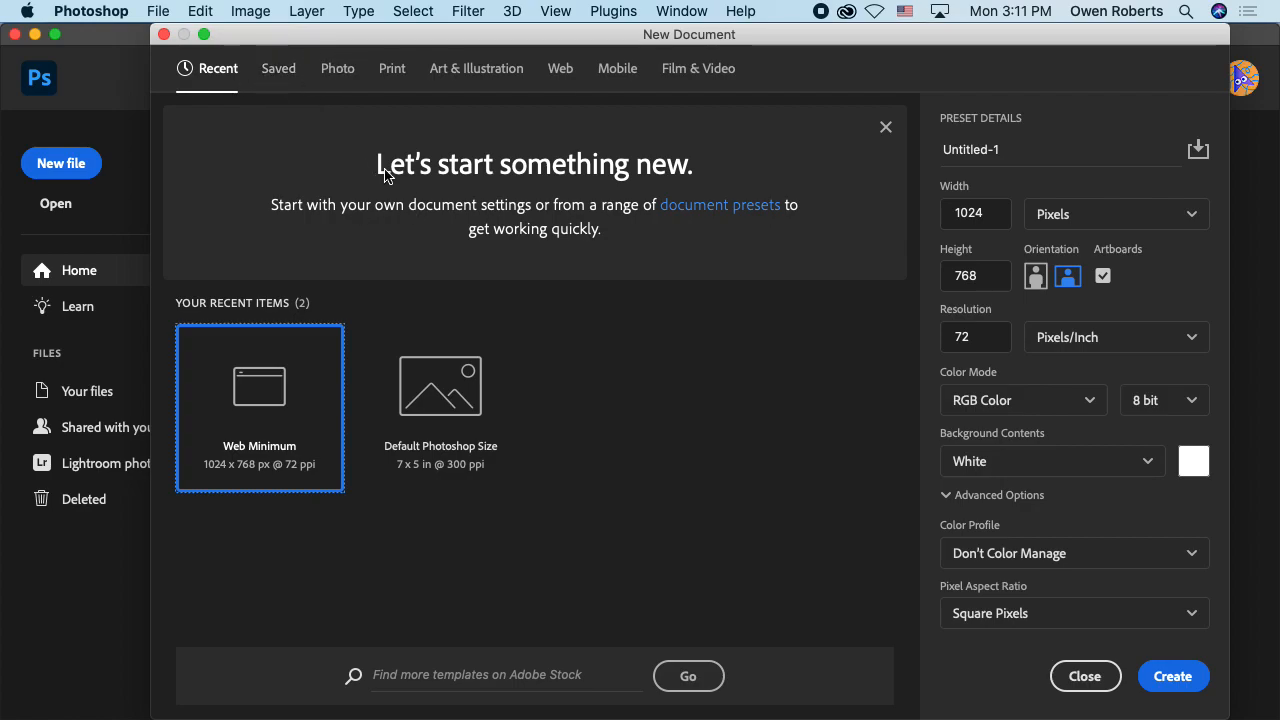
{"action": "left_click", "coordinate": [560, 70]}
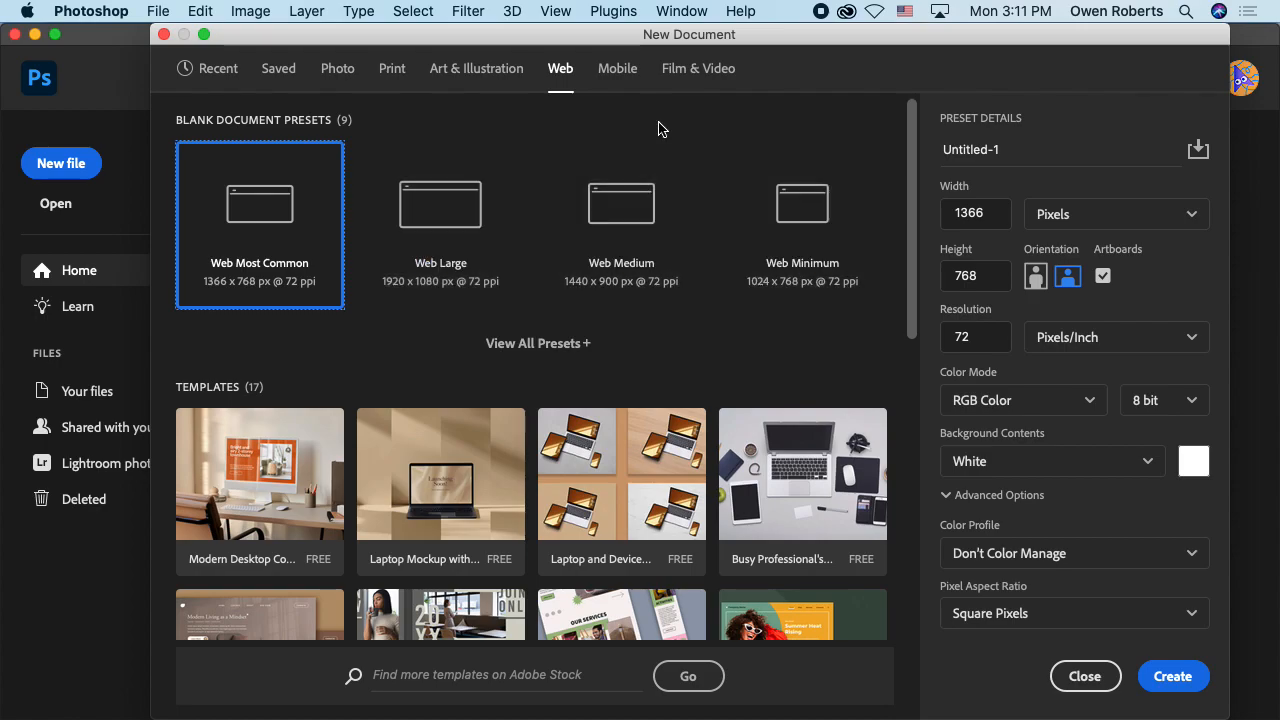
{"action": "left_click", "coordinate": [620, 72]}
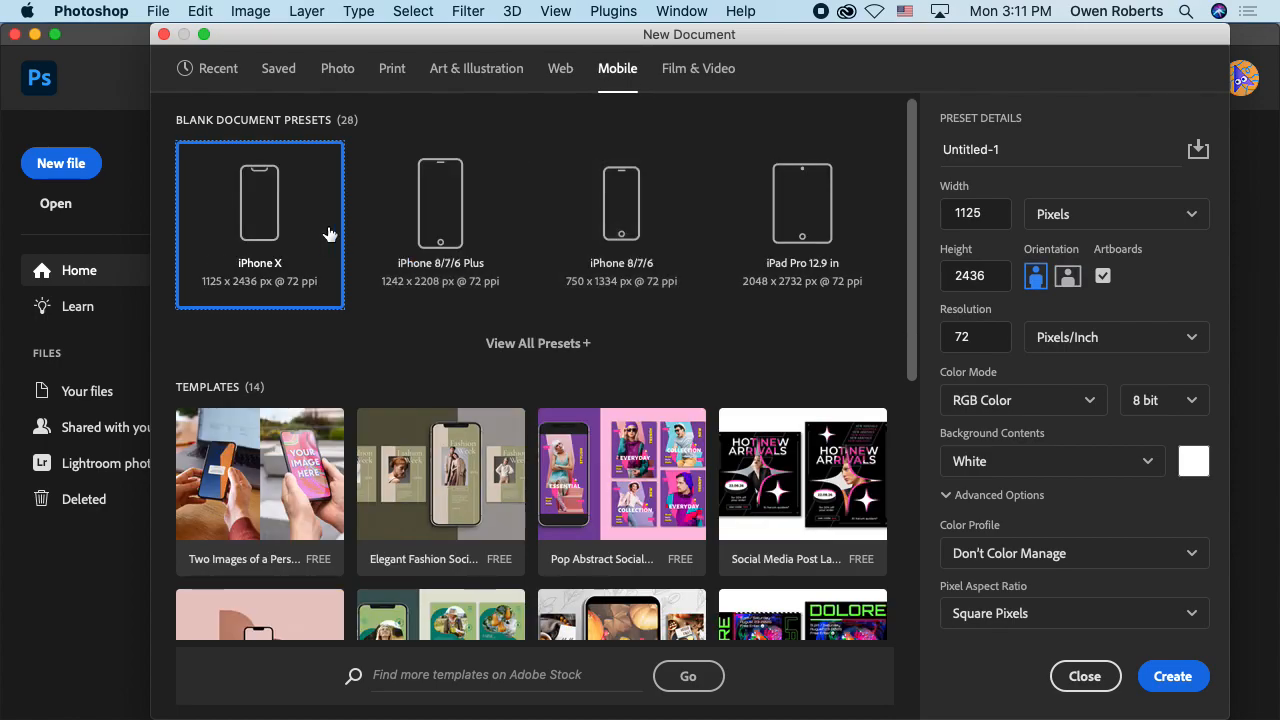
{"action": "left_click", "coordinate": [556, 70]}
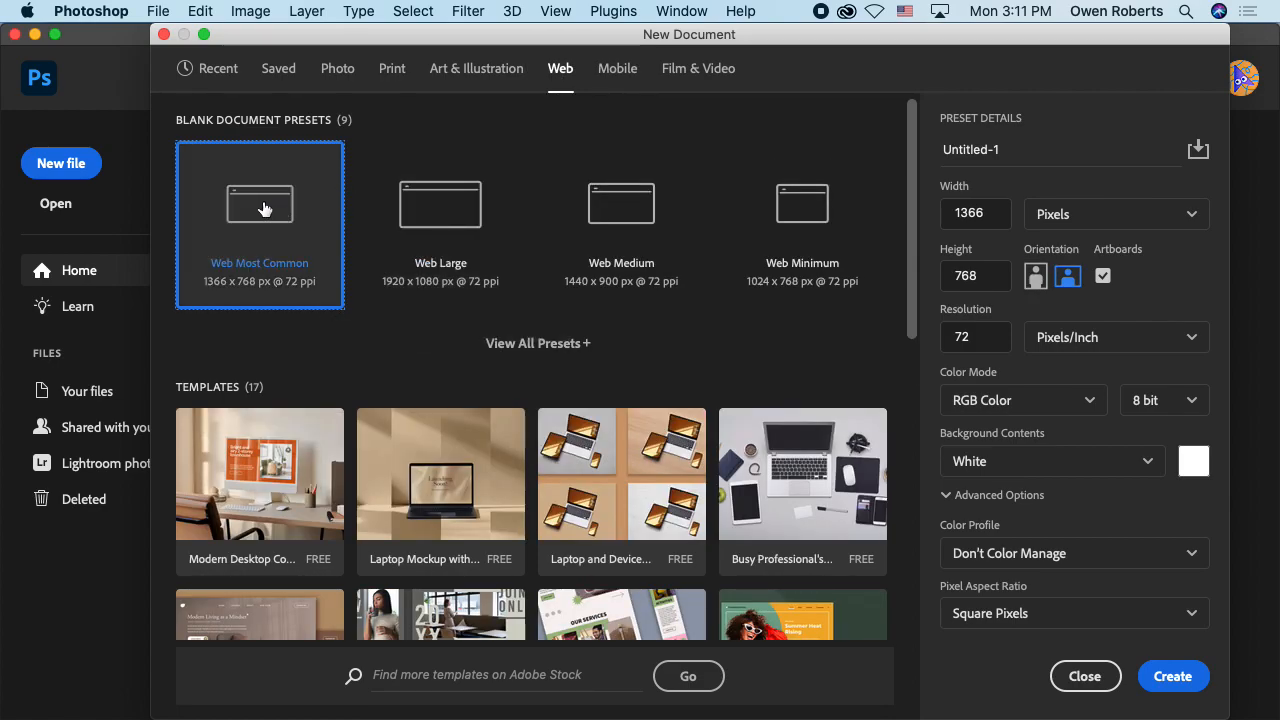
Step: Compare the blank web presets and choose Web Minimum, 1024 x 768 px at 72 ppi
{"action": "left_click", "coordinate": [791, 229]}
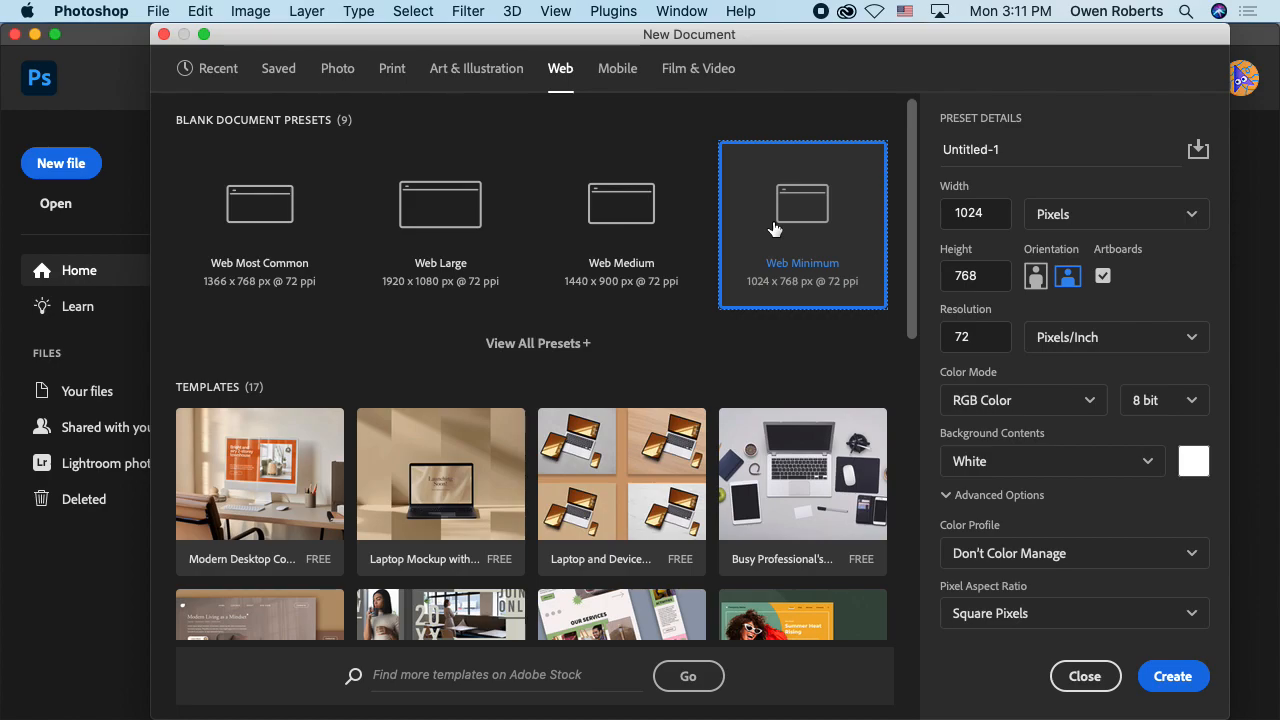
{"action": "left_click", "coordinate": [540, 240]}
{"action": "left_click", "coordinate": [505, 238]}
{"action": "left_click", "coordinate": [317, 229]}
{"action": "left_click", "coordinate": [630, 243]}
{"action": "left_click", "coordinate": [790, 228]}
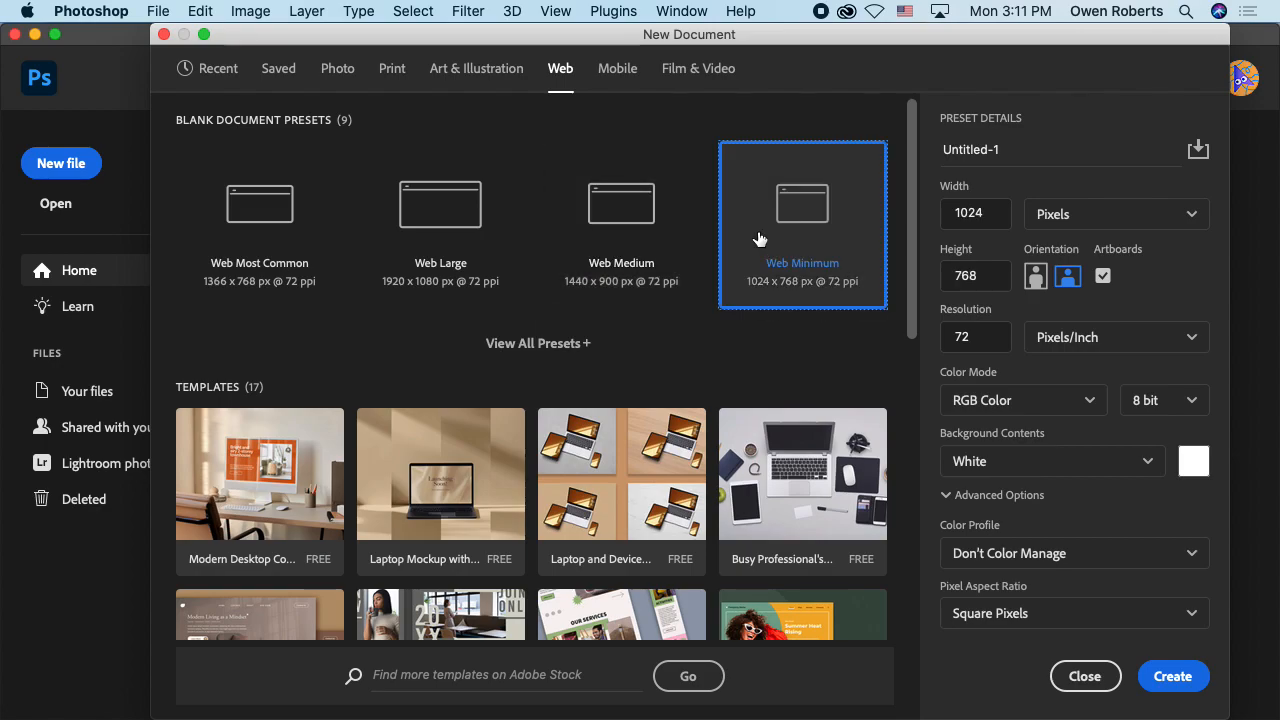
Step: Examine the new document's width, height and available measurement units, keeping the unit on Pixels
{"action": "left_click", "coordinate": [991, 221]}
{"action": "left_click", "coordinate": [956, 190]}
{"action": "left_click", "coordinate": [1100, 214]}
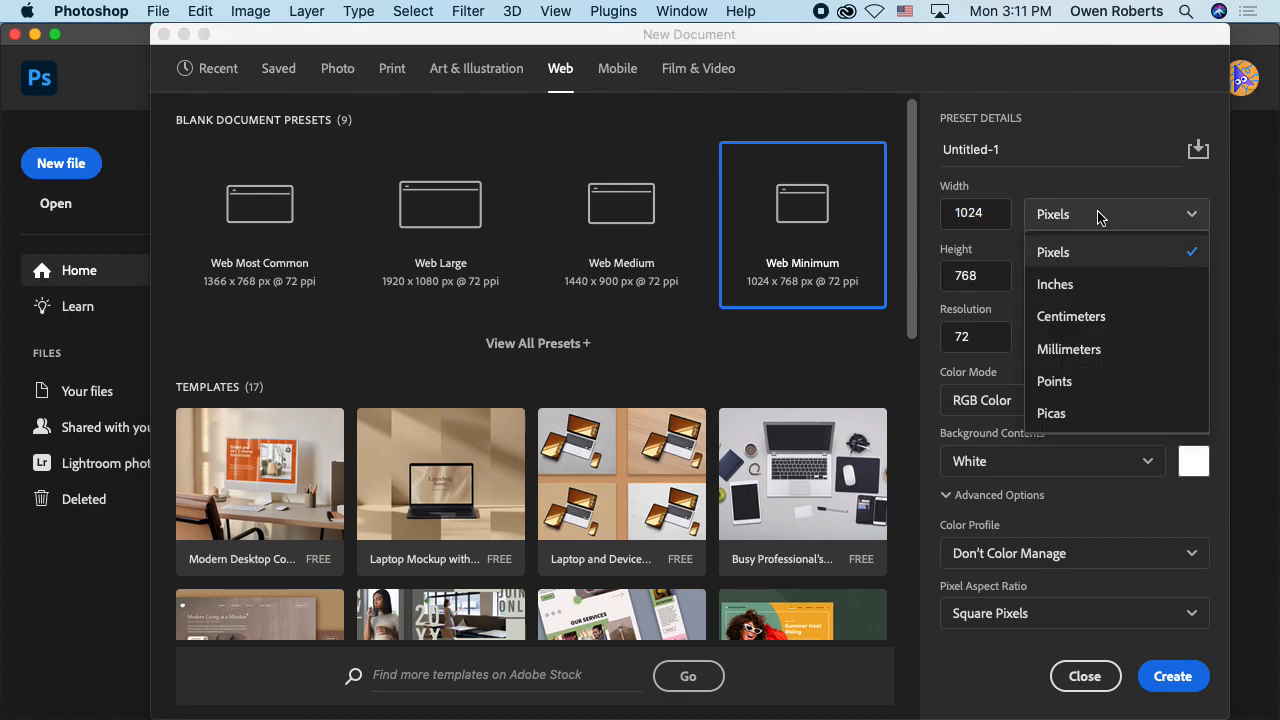
{"action": "left_click", "coordinate": [1133, 214]}
{"action": "left_click", "coordinate": [1138, 214]}
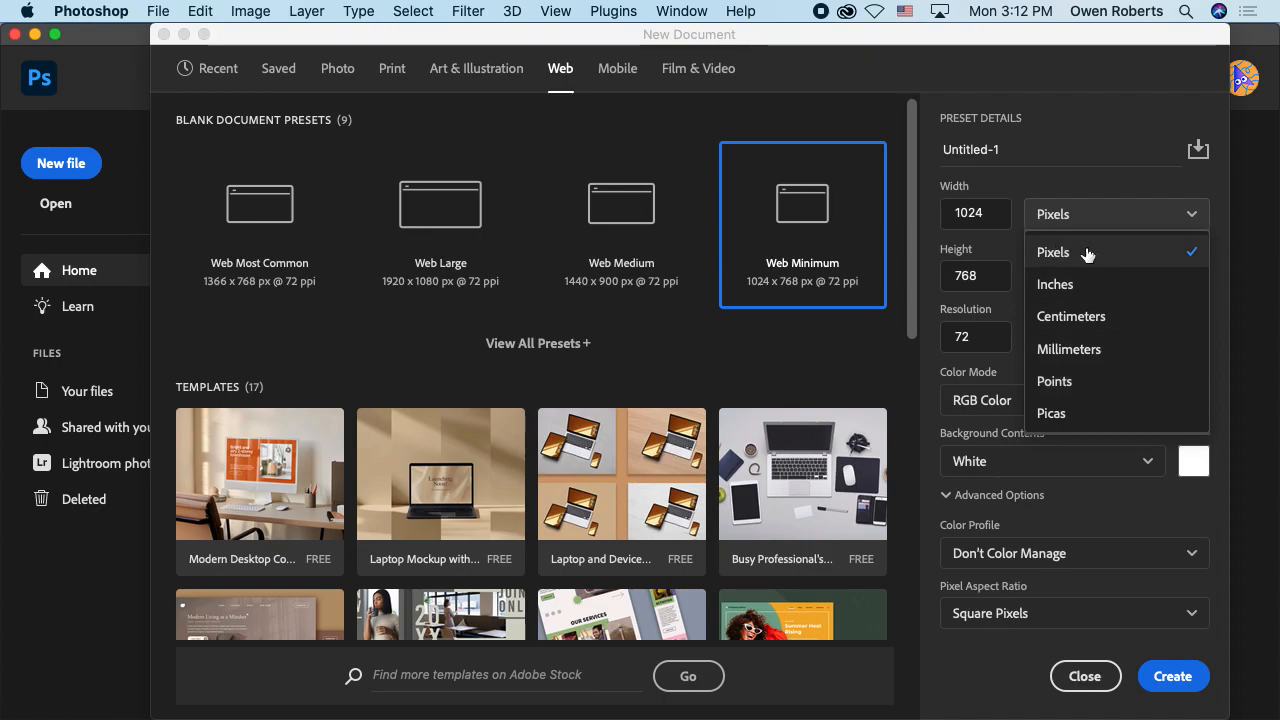
{"action": "left_click_drag", "start_coordinate": [958, 212], "coordinate": [990, 208]}
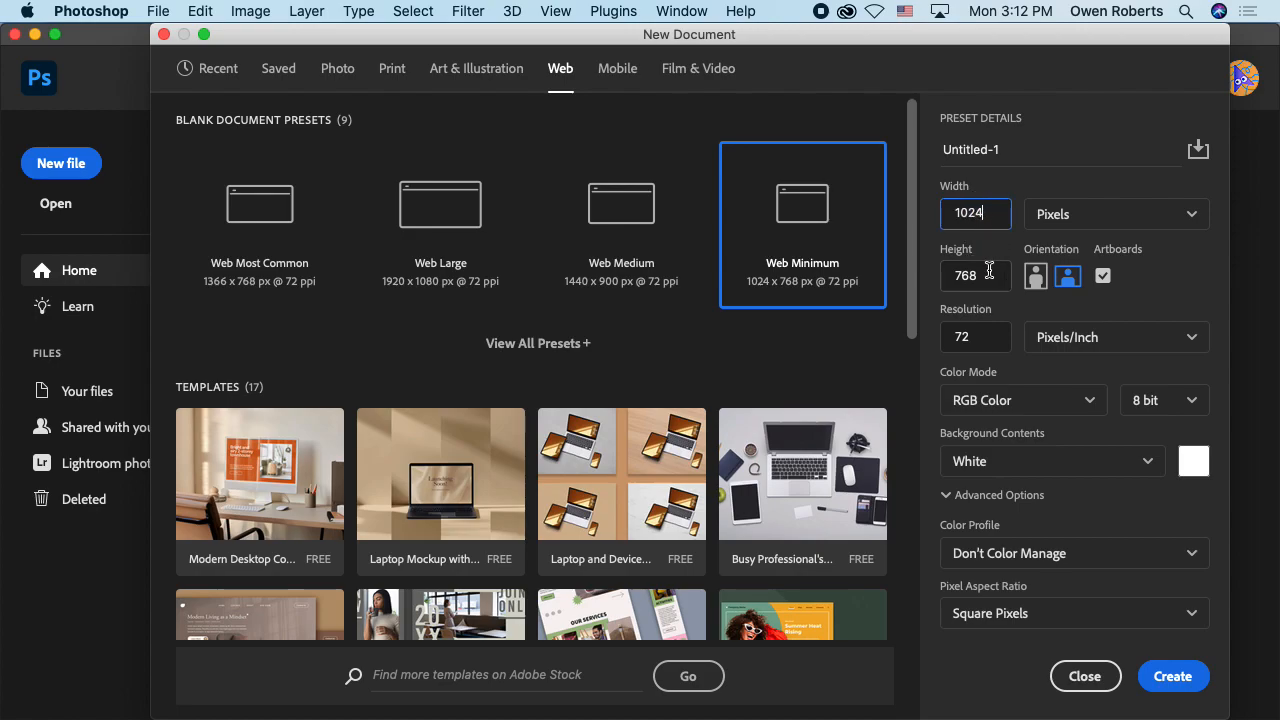
{"action": "left_click", "coordinate": [958, 275]}
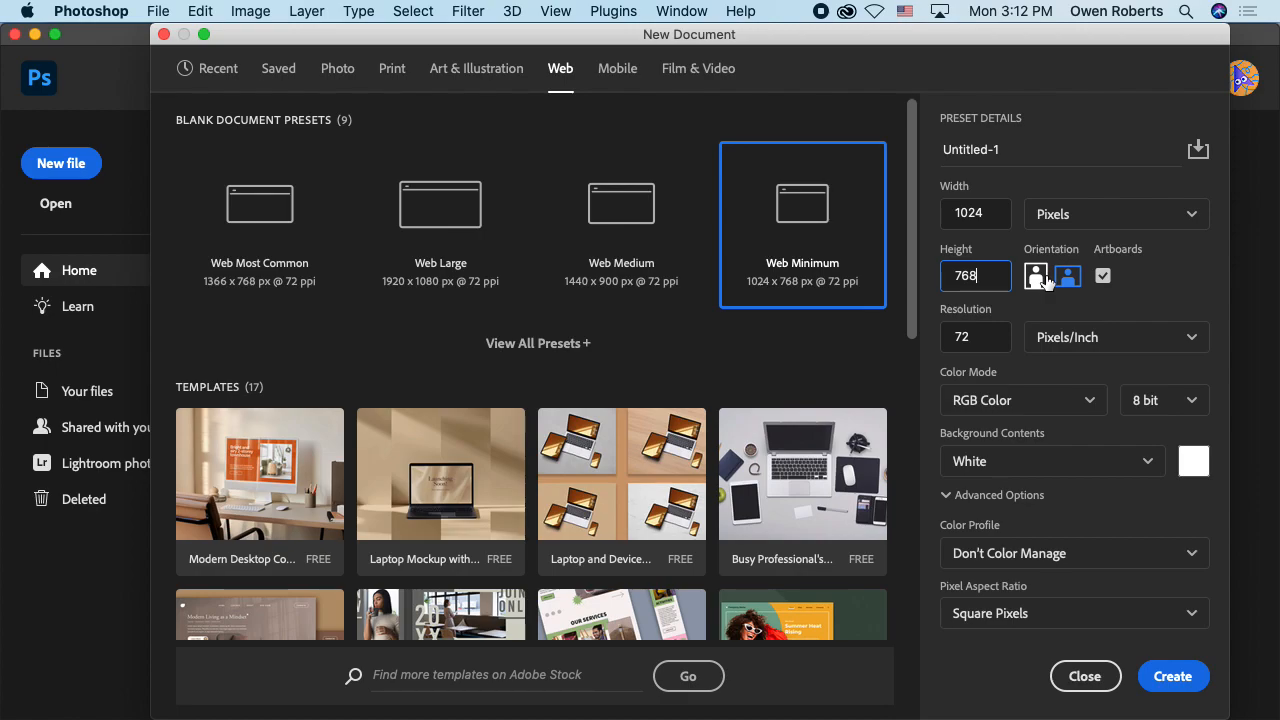
Step: Try portrait orientation for the new document, return to landscape, and turn off artboards
{"action": "left_click", "coordinate": [1041, 280]}
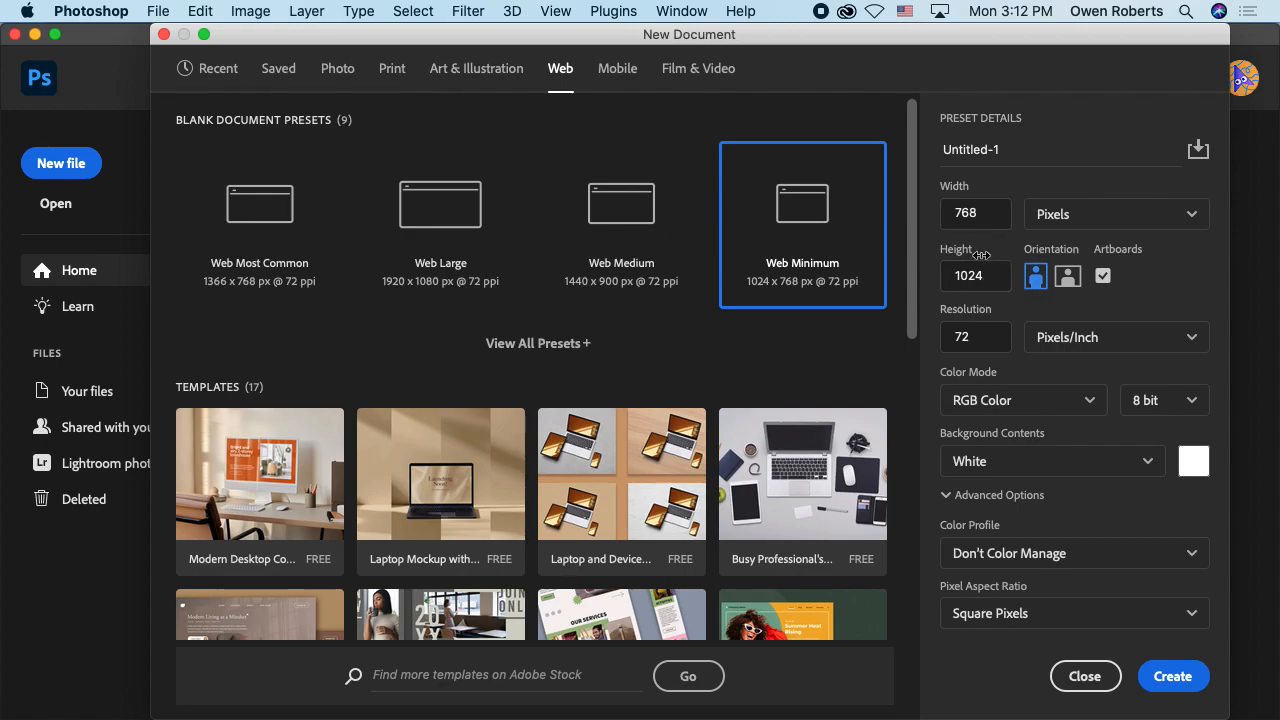
{"action": "left_click", "coordinate": [1063, 282]}
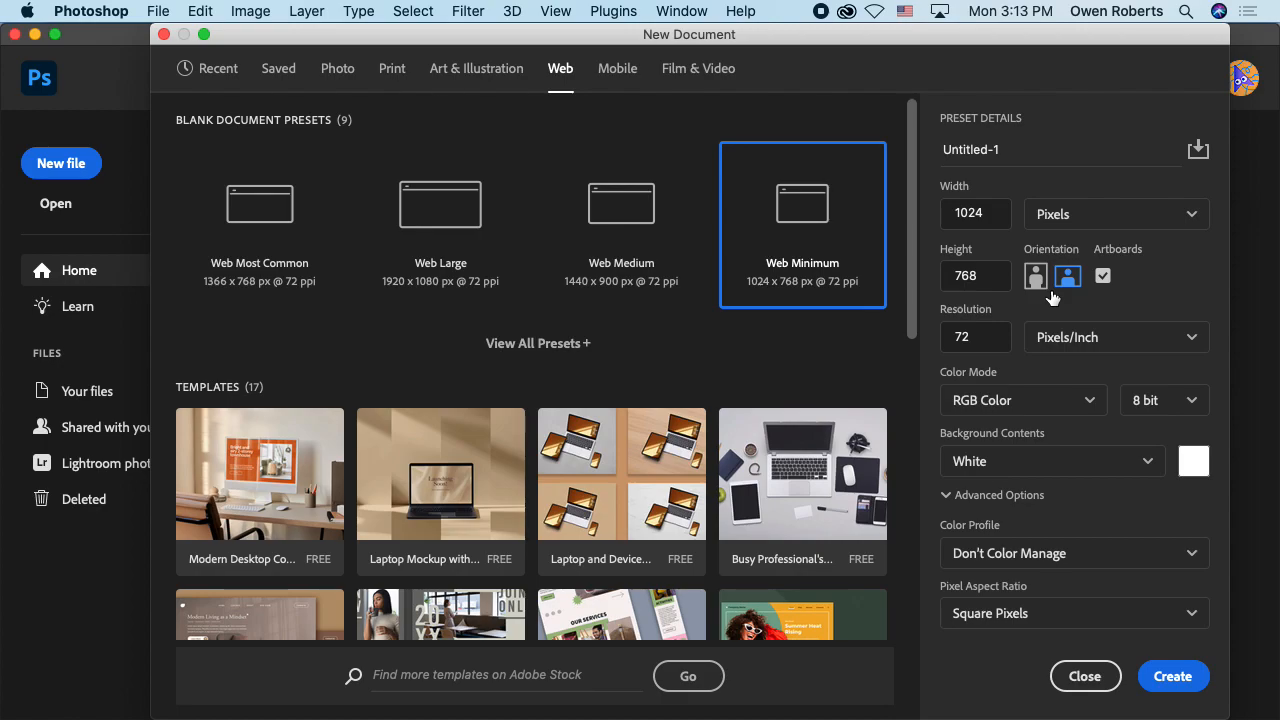
{"action": "left_click", "coordinate": [1103, 276]}
{"action": "left_click", "coordinate": [1106, 275]}
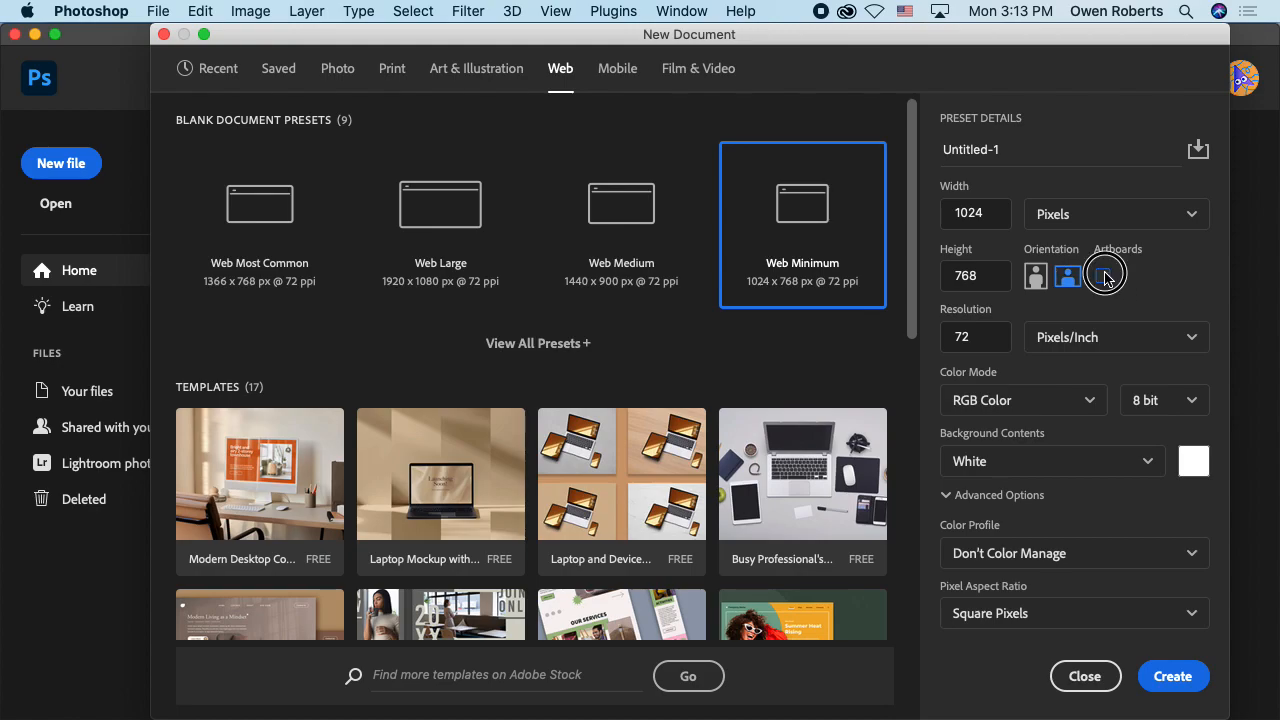
Step: Review the resolution unit and color bit depth options, keeping Pixels/Inch and 8 bit
{"action": "left_click", "coordinate": [1104, 342]}
{"action": "left_click", "coordinate": [1106, 364]}
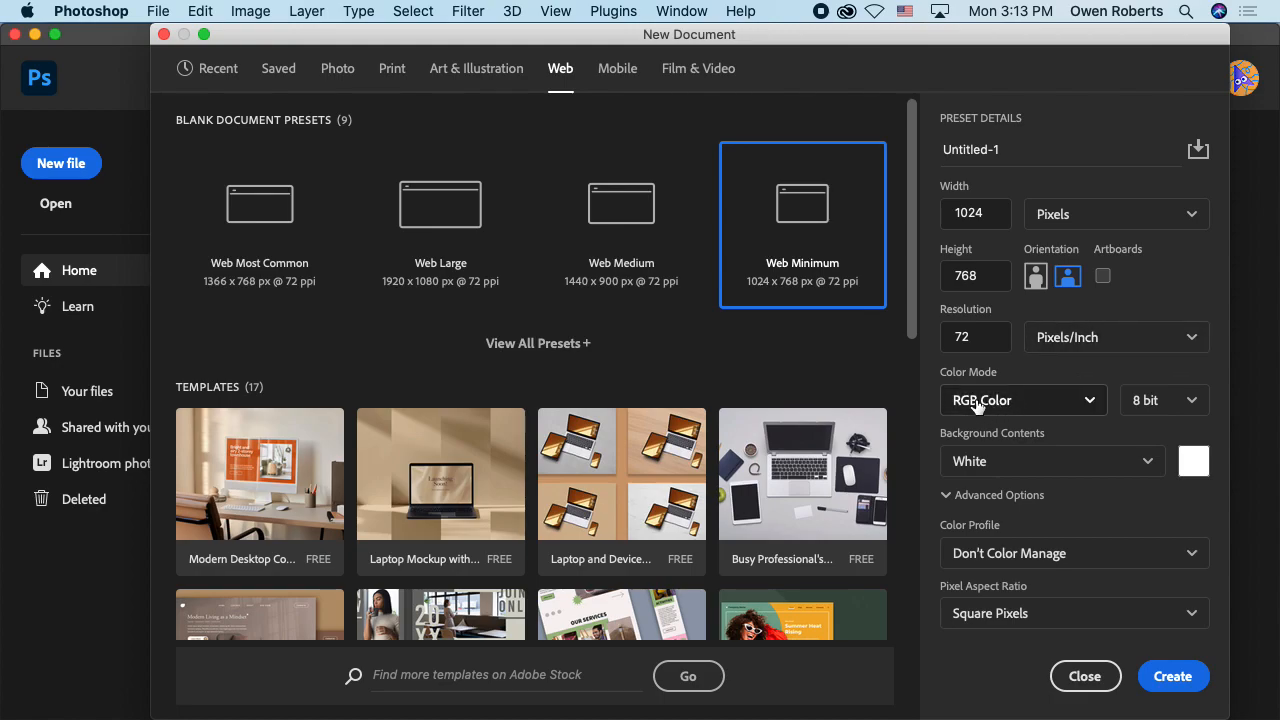
{"action": "left_click", "coordinate": [1206, 410]}
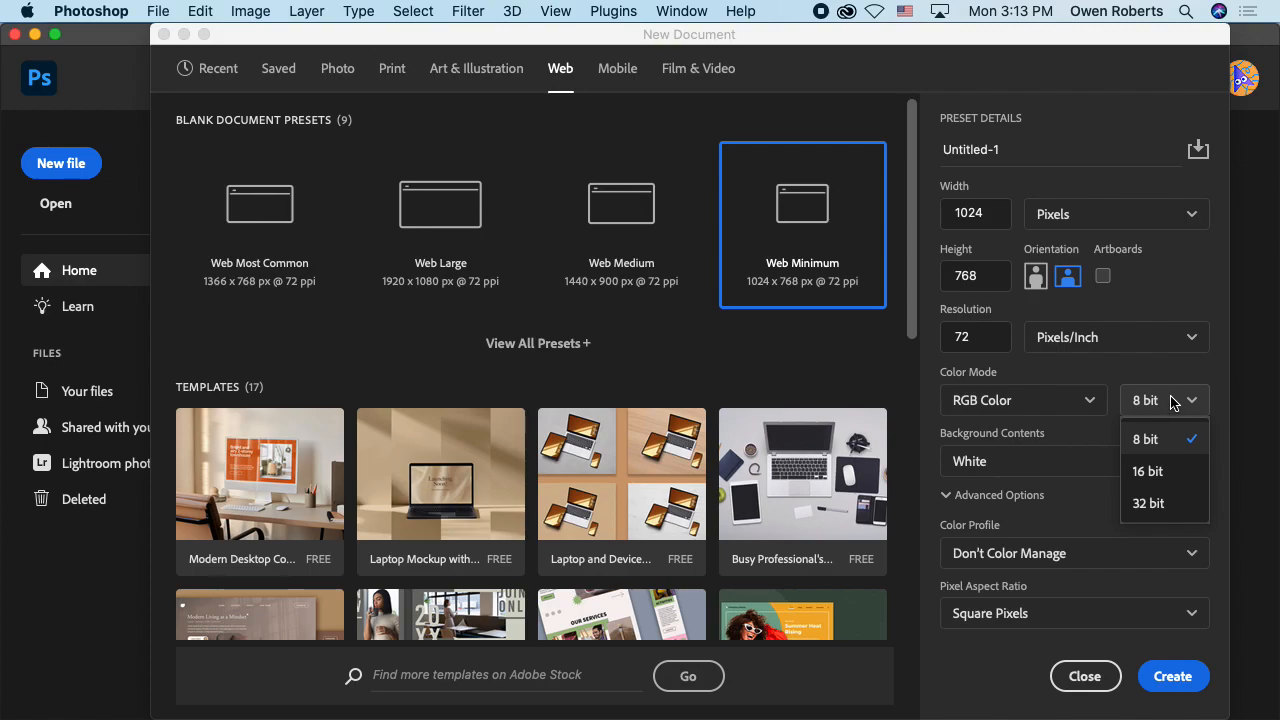
{"action": "left_click", "coordinate": [1178, 402]}
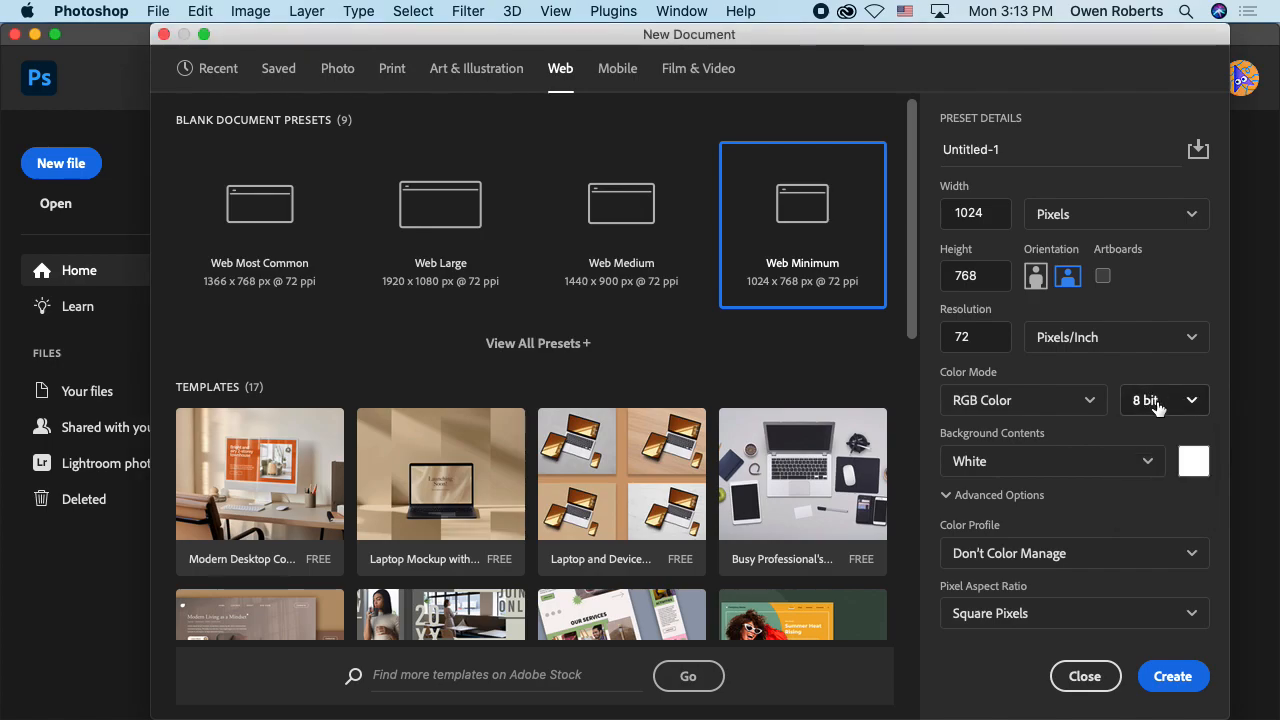
{"action": "left_click", "coordinate": [1157, 406]}
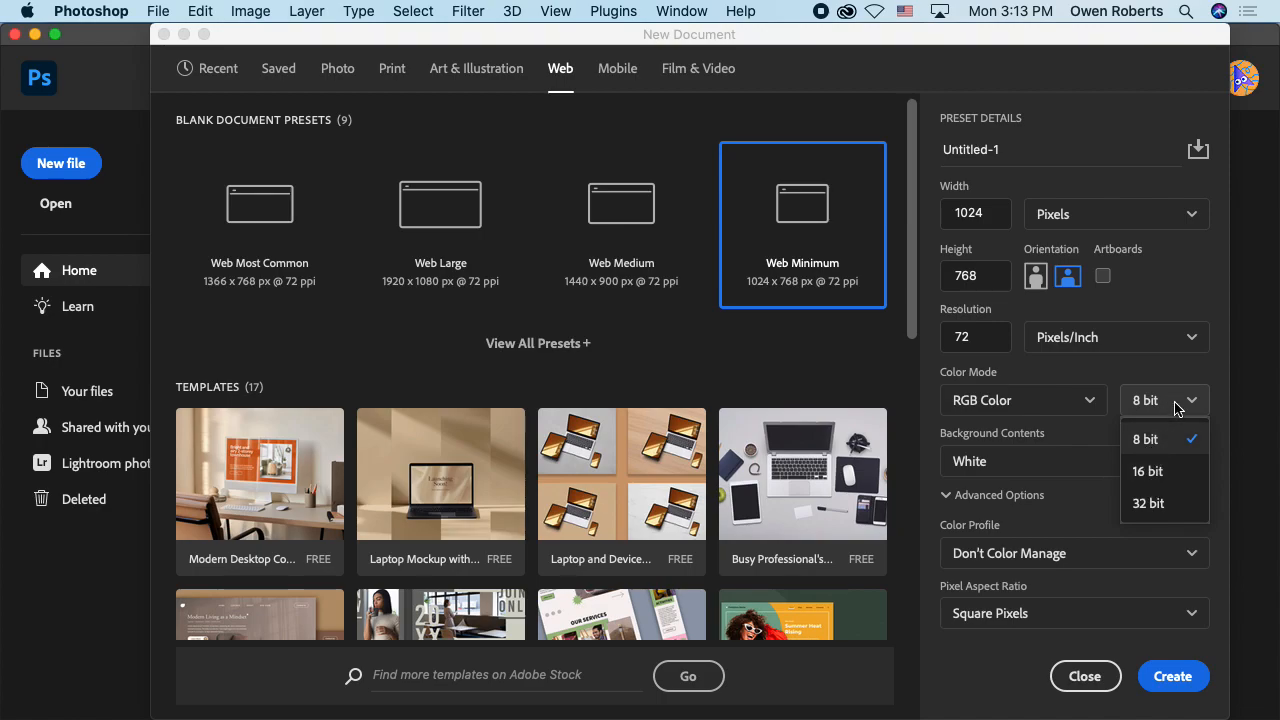
{"action": "left_click", "coordinate": [1182, 402]}
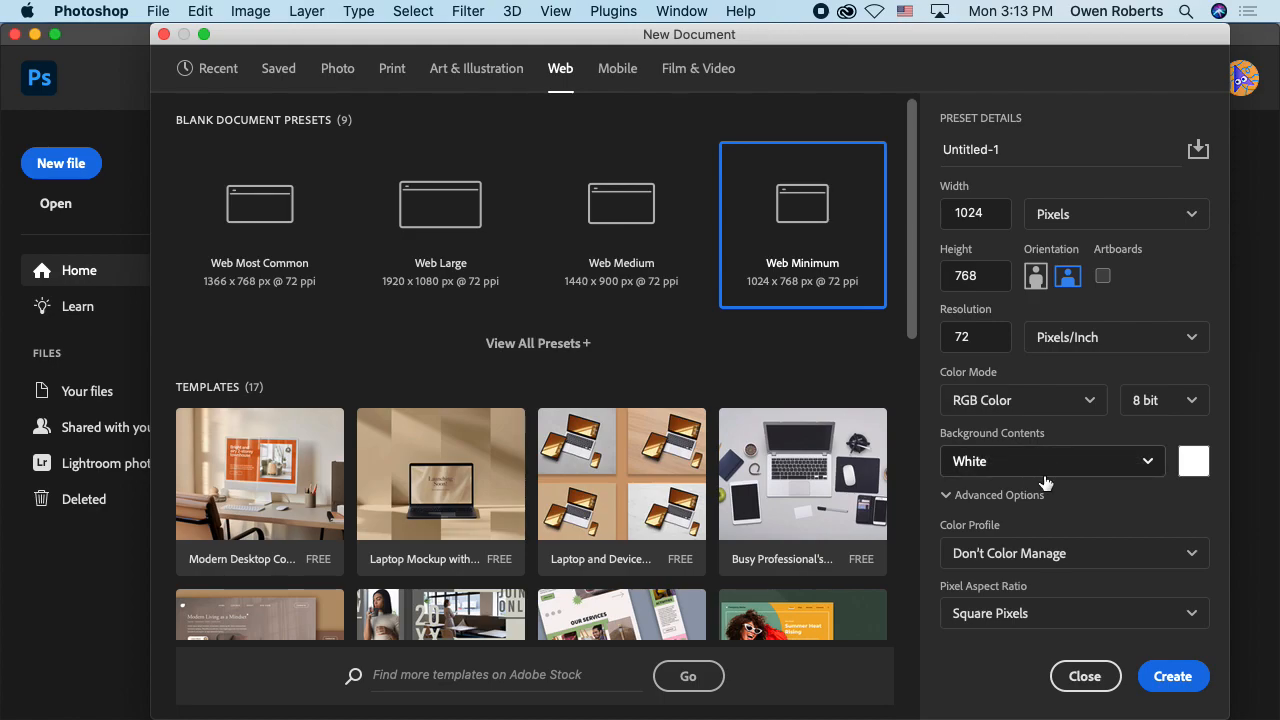
Step: Collapse the advanced options and create the 1024 x 768 px document with a white background
{"action": "left_click", "coordinate": [967, 495]}
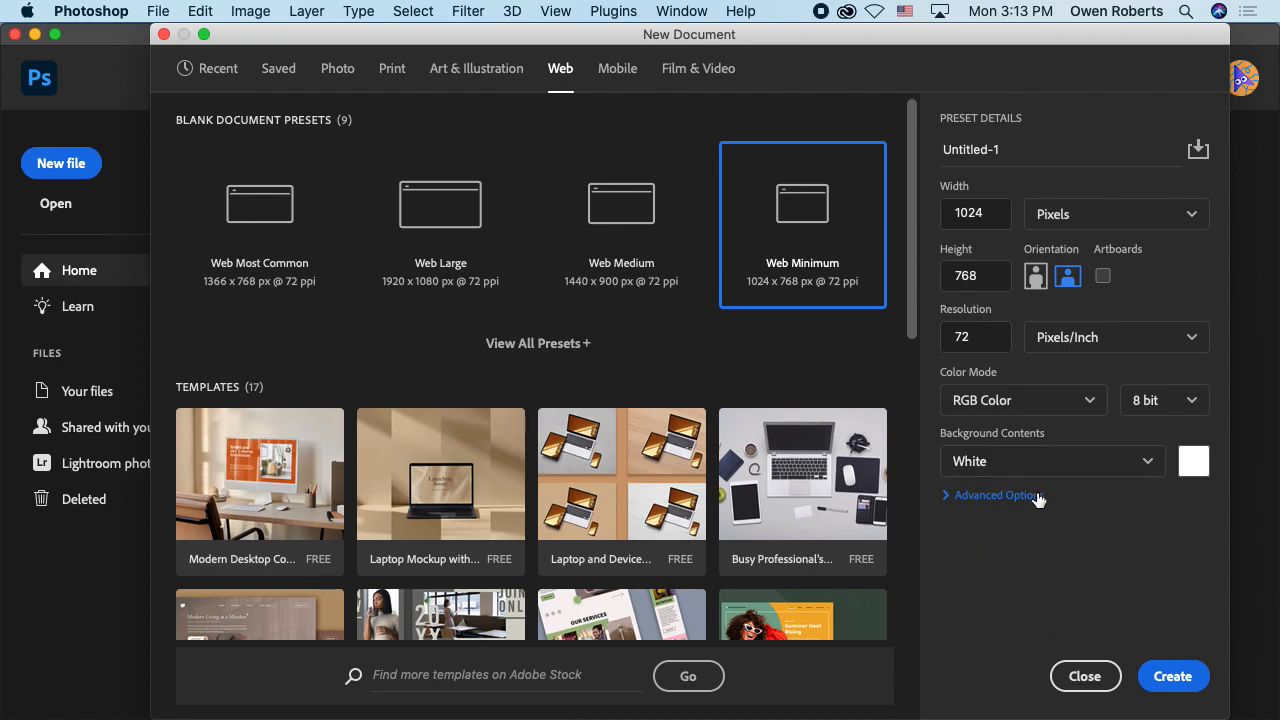
{"action": "left_click", "coordinate": [1168, 675]}
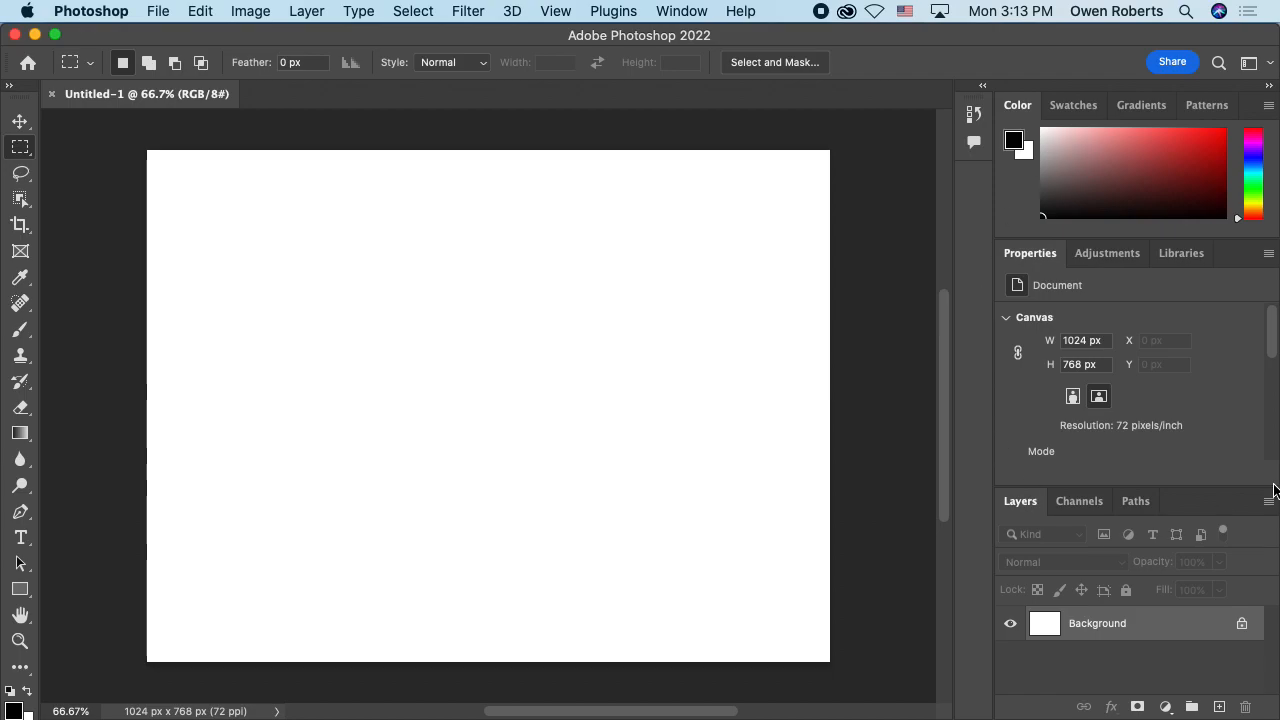
Step: Look over the available workspace layouts without changing the current one
{"action": "left_click", "coordinate": [684, 11]}
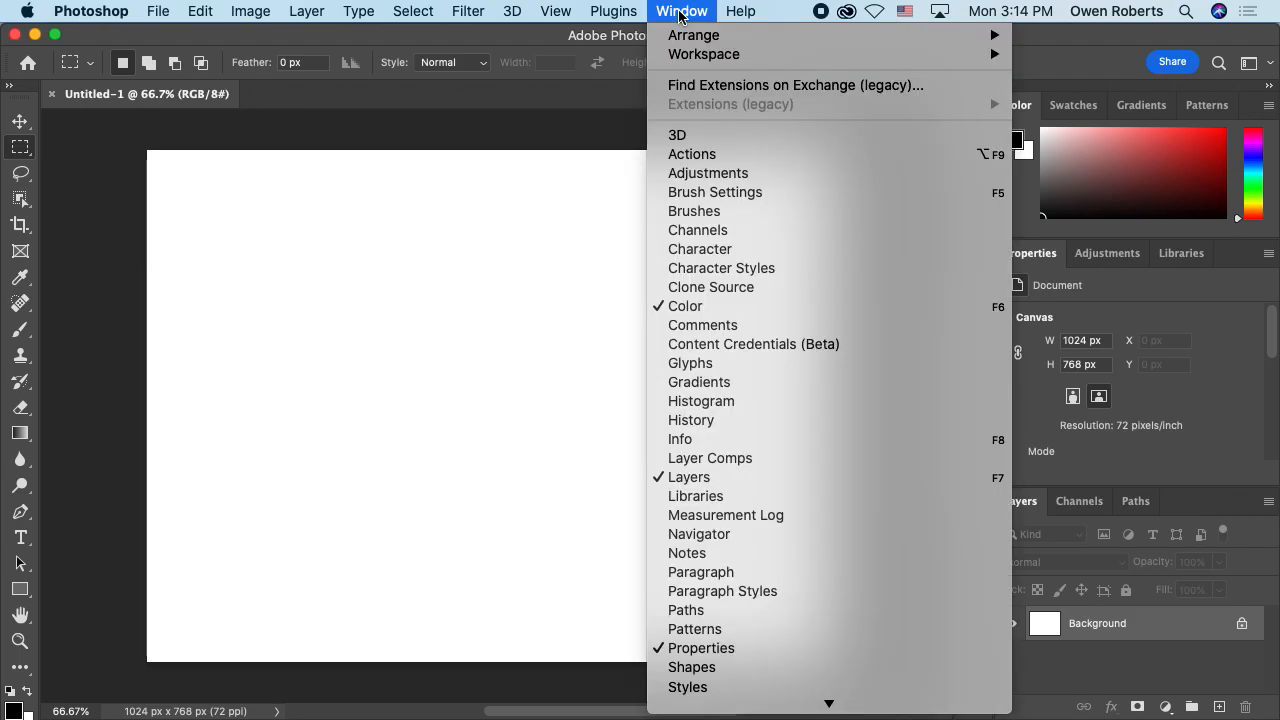
{"action": "mouse_move", "coordinate": [733, 56]}
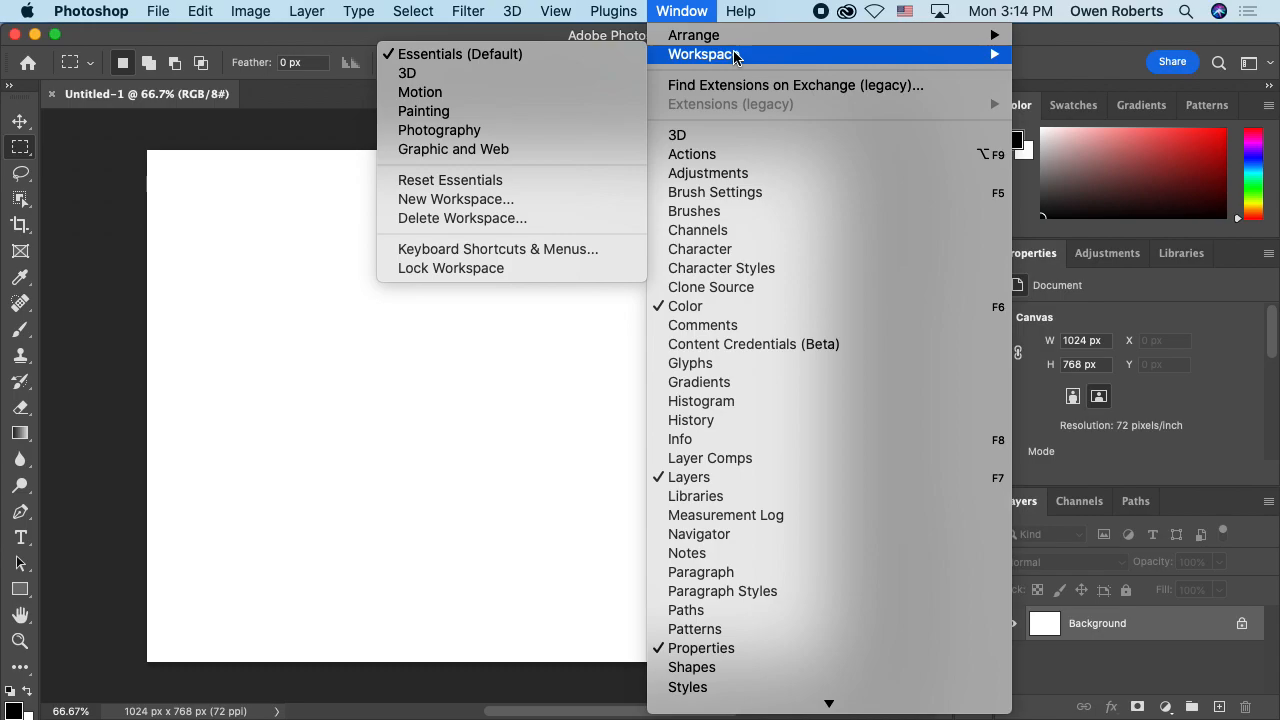
{"action": "left_click", "coordinate": [712, 8]}
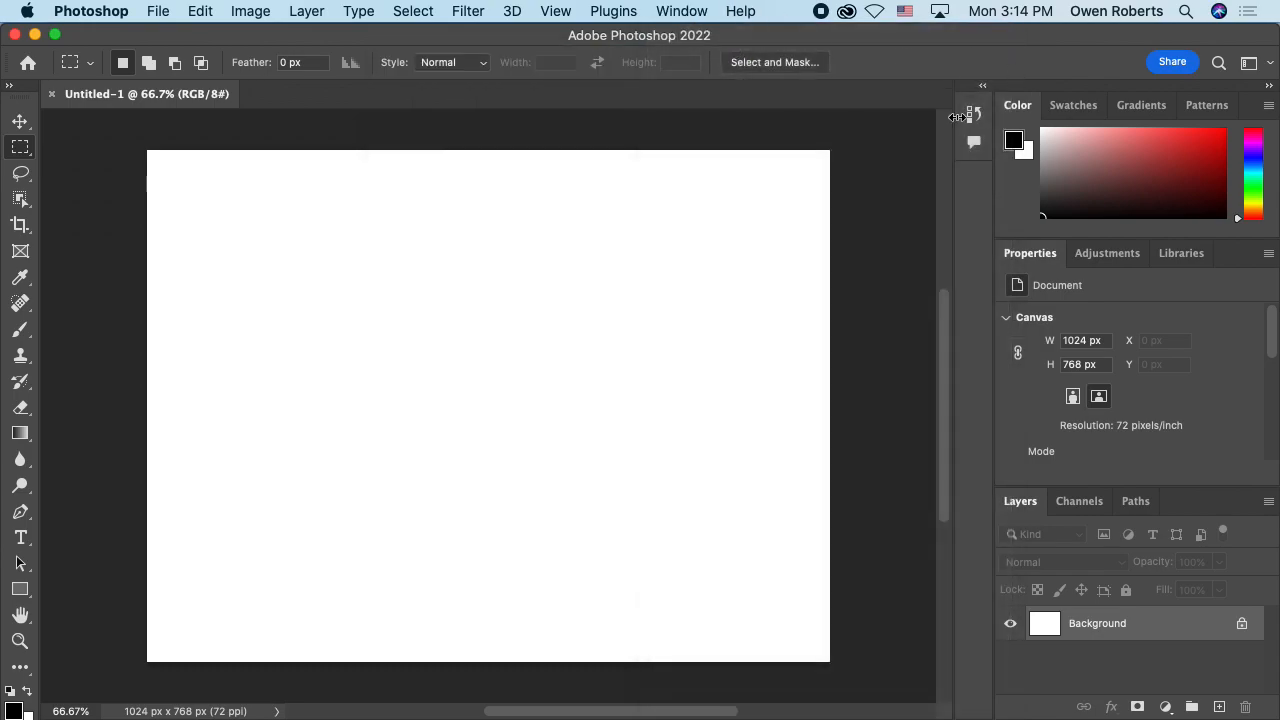
Step: Dock the Color panel beside the toolbar and the Adjustments panel beneath the canvas
{"action": "left_click_drag", "start_coordinate": [1018, 106], "coordinate": [43, 90]}
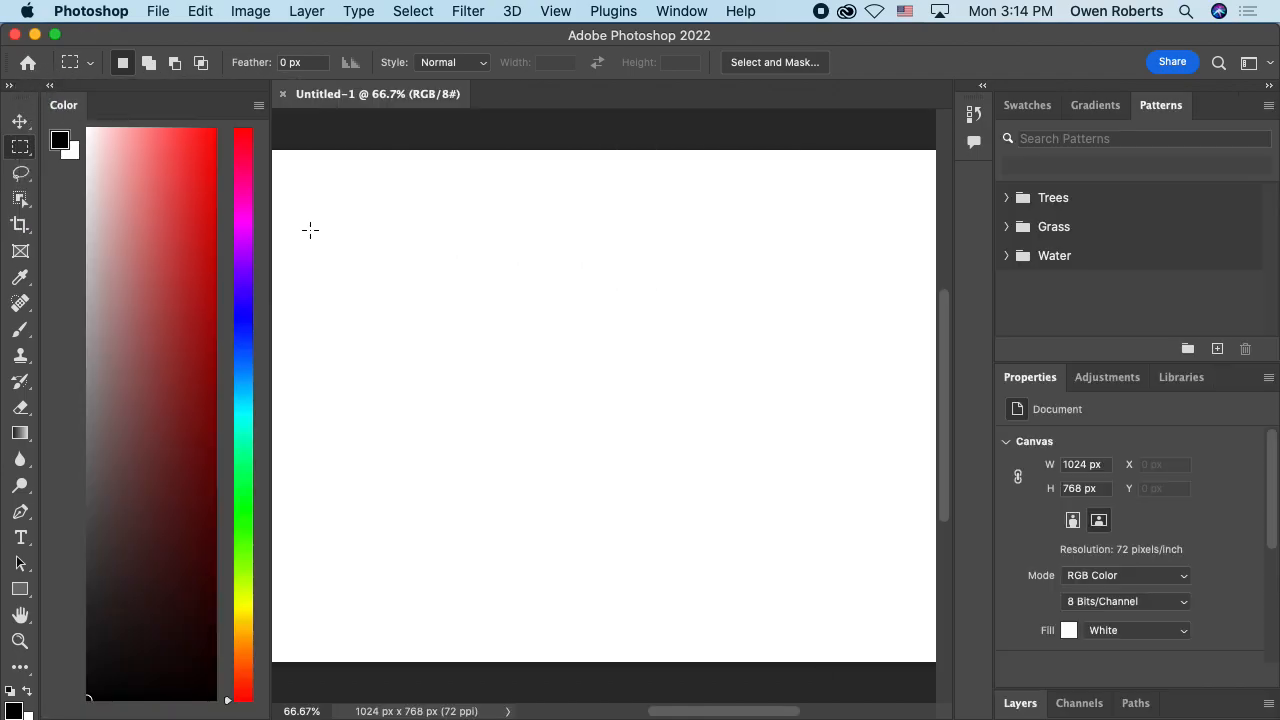
{"action": "left_click", "coordinate": [1108, 383]}
{"action": "left_click_drag", "start_coordinate": [1108, 383], "coordinate": [586, 714]}
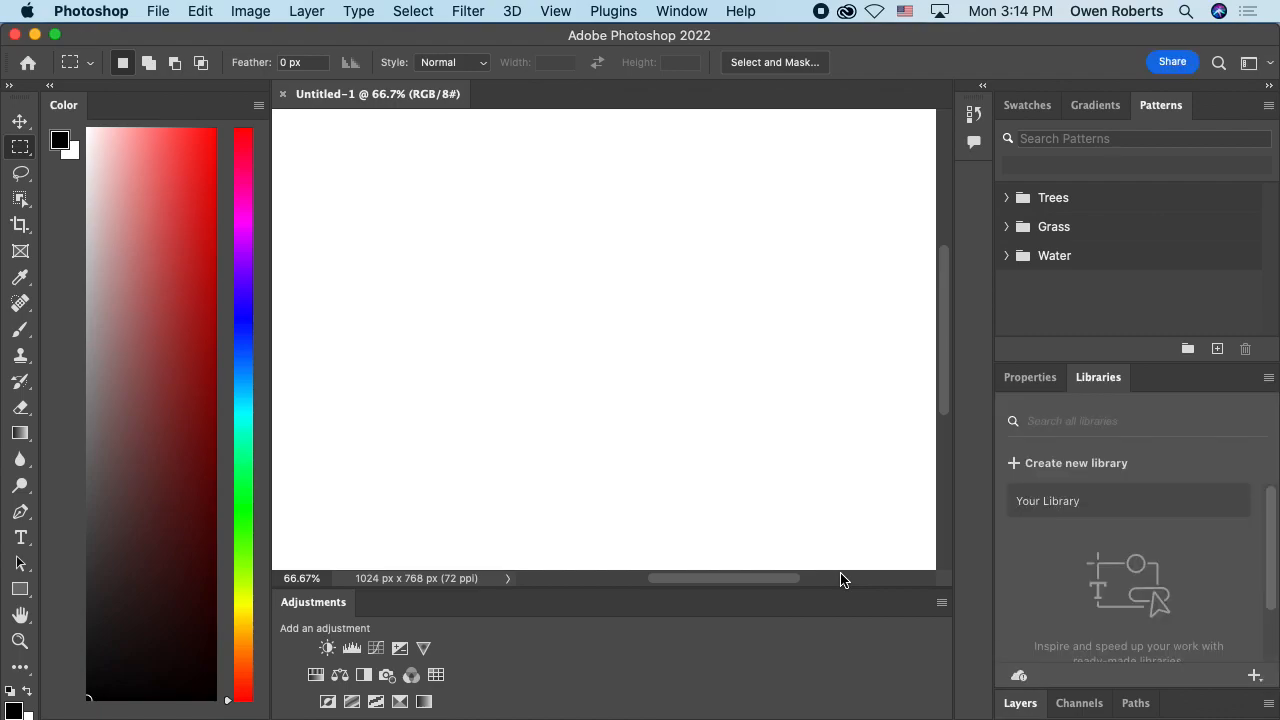
Step: Close the Patterns panel, then the remaining panel group containing Swatches and Gradients
{"action": "right_click", "coordinate": [1166, 110]}
{"action": "left_click", "coordinate": [1129, 111]}
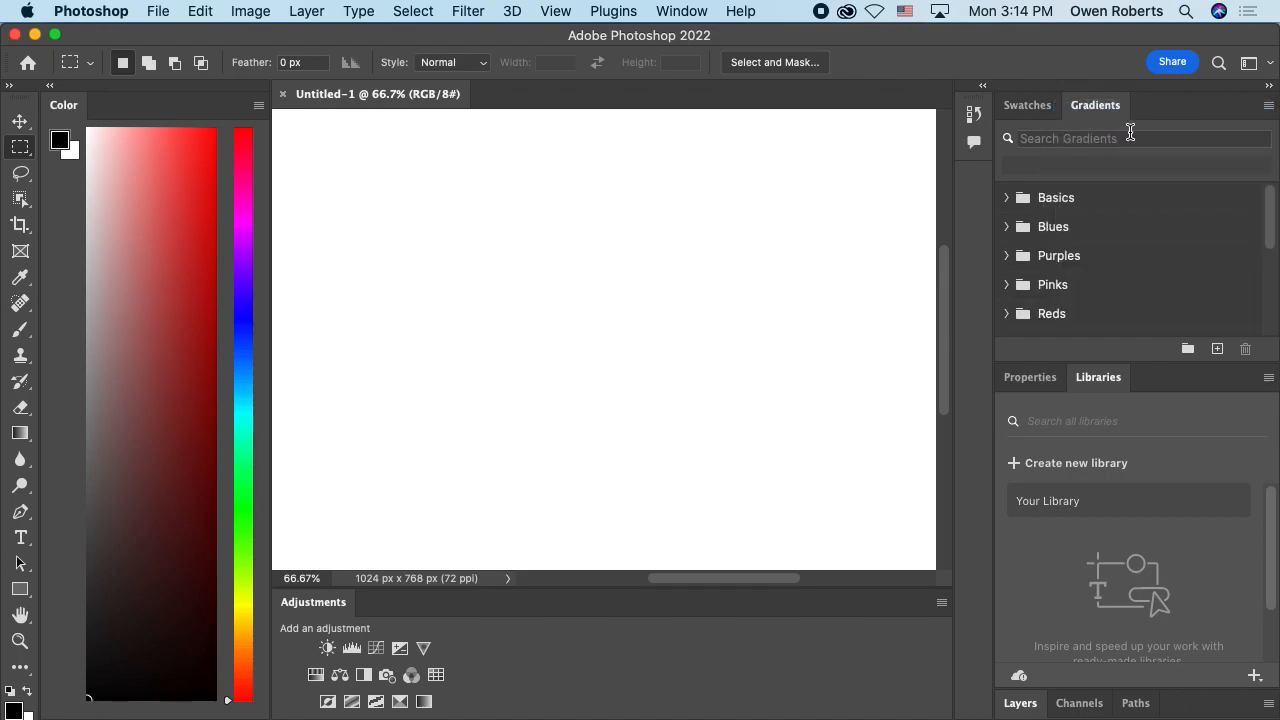
{"action": "right_click", "coordinate": [1094, 107]}
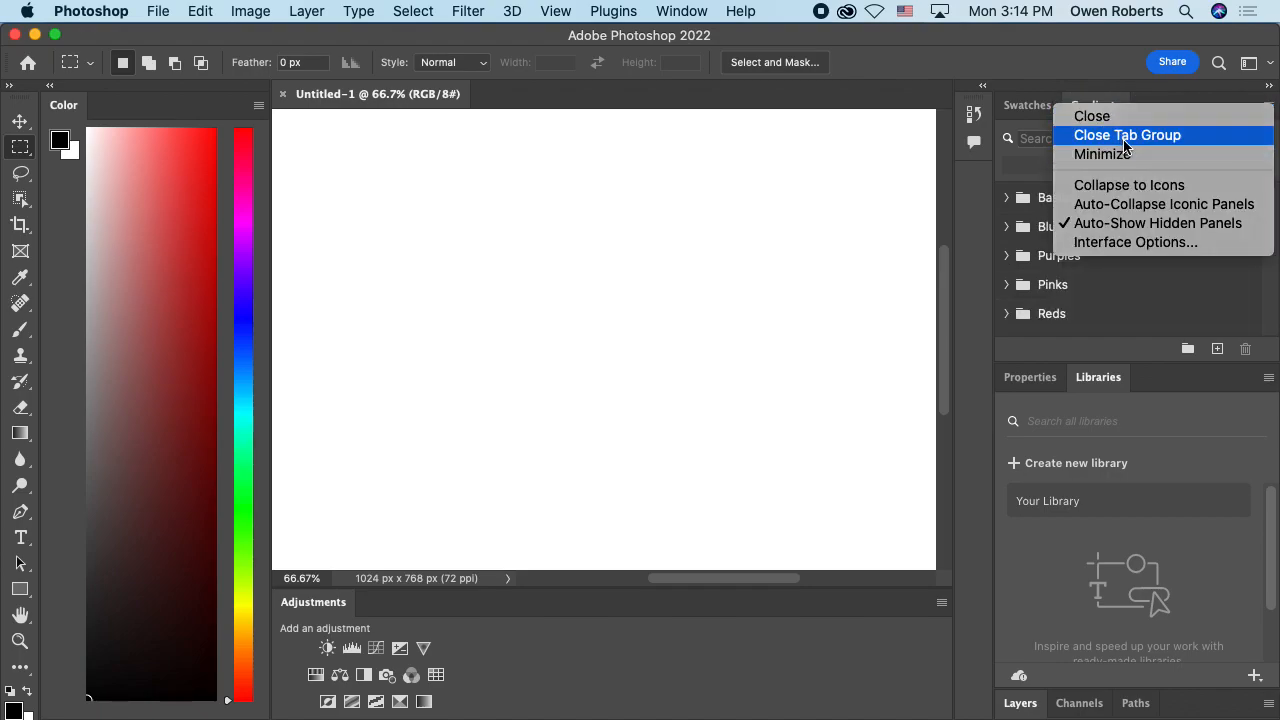
{"action": "left_click", "coordinate": [1123, 136]}
Step: Collapse and re-expand the panel docks beside the canvas
{"action": "left_click", "coordinate": [1270, 102]}
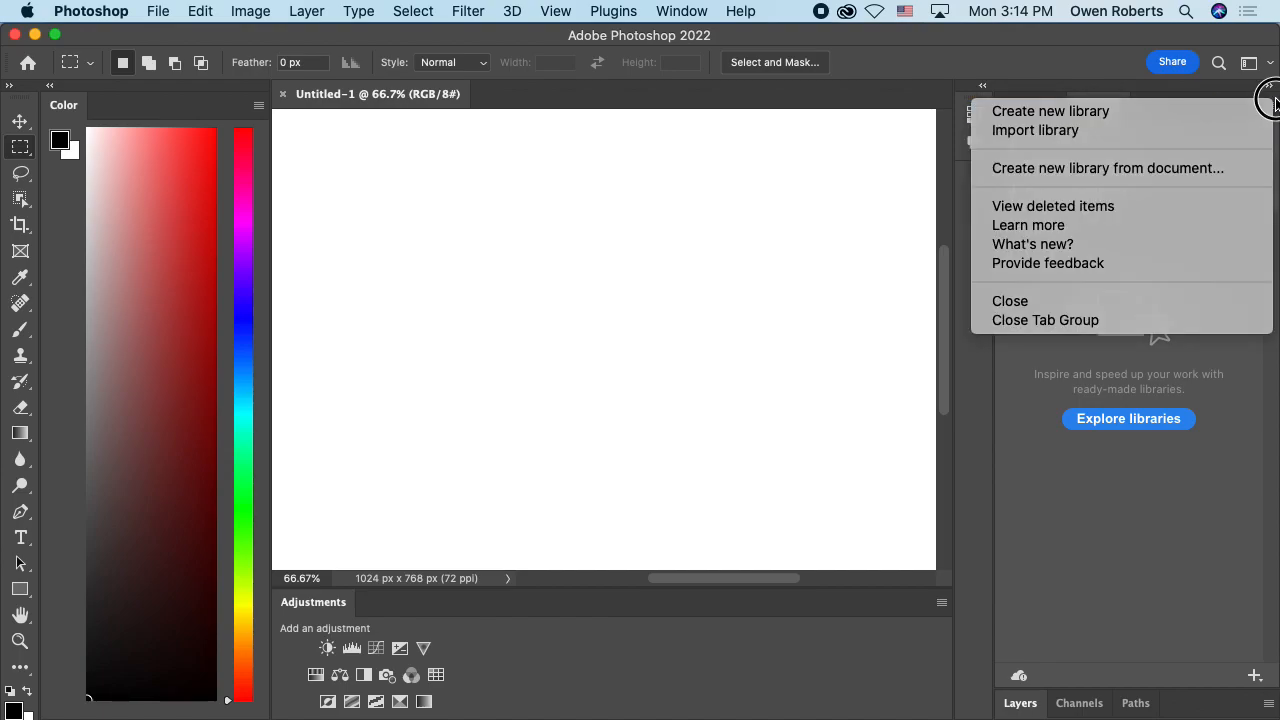
{"action": "left_click", "coordinate": [1270, 100]}
{"action": "left_click", "coordinate": [1268, 85]}
{"action": "left_click", "coordinate": [1268, 85]}
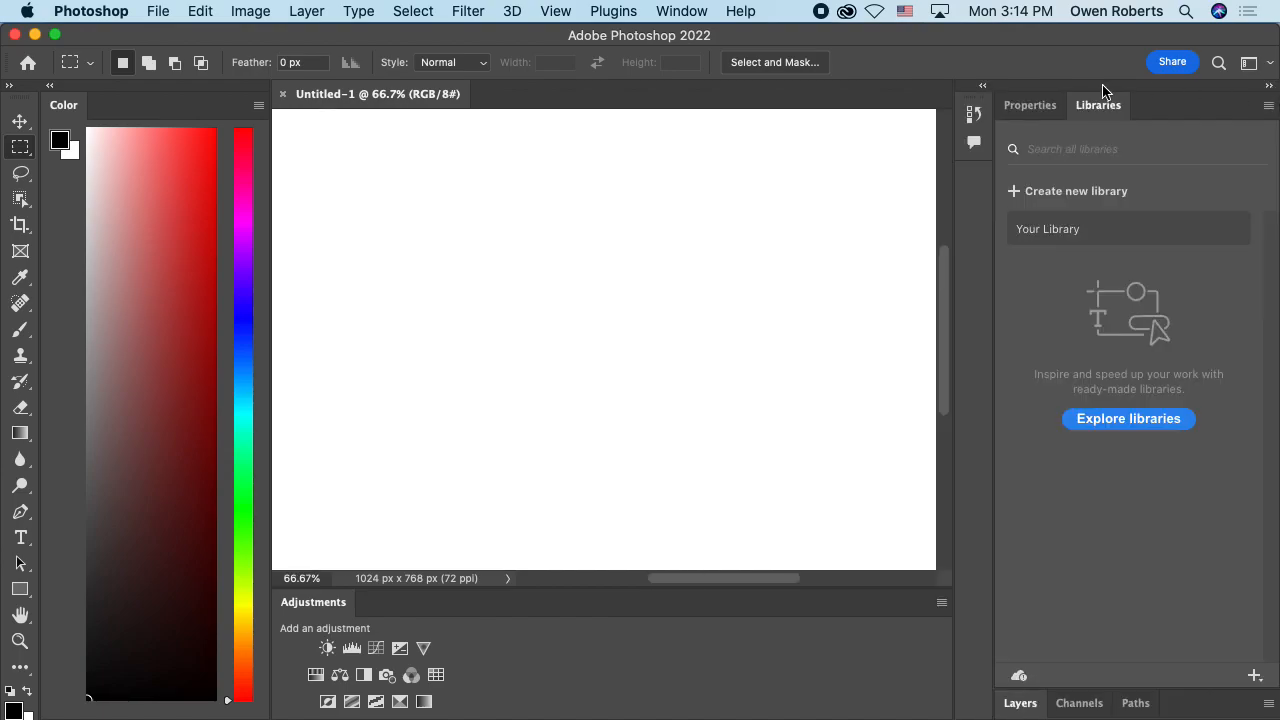
{"action": "left_click", "coordinate": [983, 86]}
{"action": "left_click", "coordinate": [983, 86]}
{"action": "left_click_drag", "start_coordinate": [425, 95], "coordinate": [473, 104]}
Step: Reset the Essentials workspace to its default panel layout
{"action": "left_click", "coordinate": [680, 11]}
{"action": "mouse_move", "coordinate": [690, 40]}
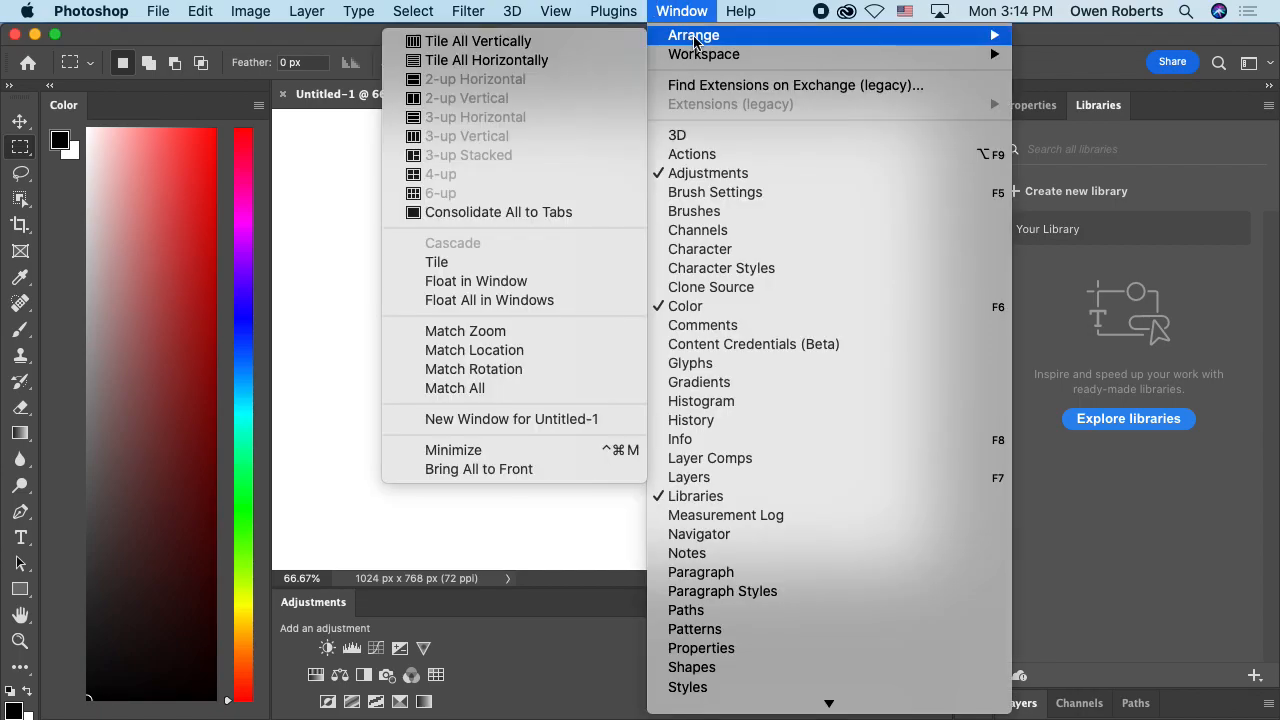
{"action": "mouse_move", "coordinate": [729, 51]}
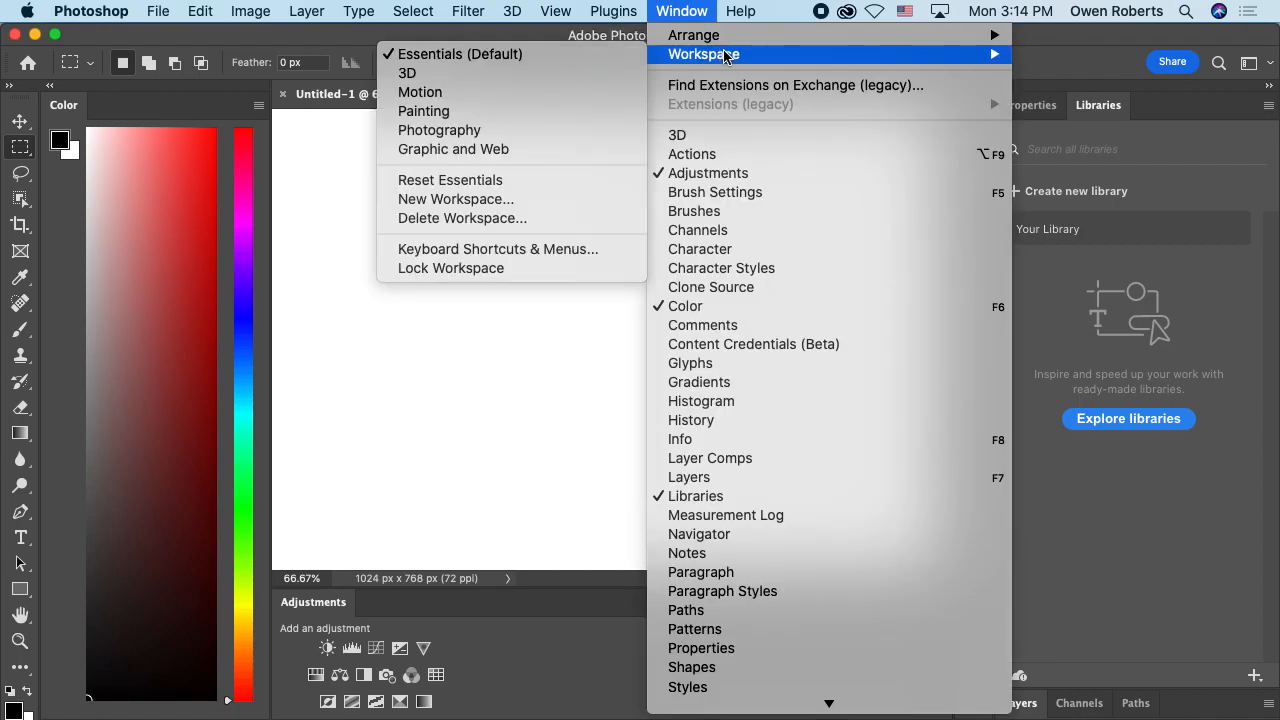
{"action": "left_click", "coordinate": [502, 180]}
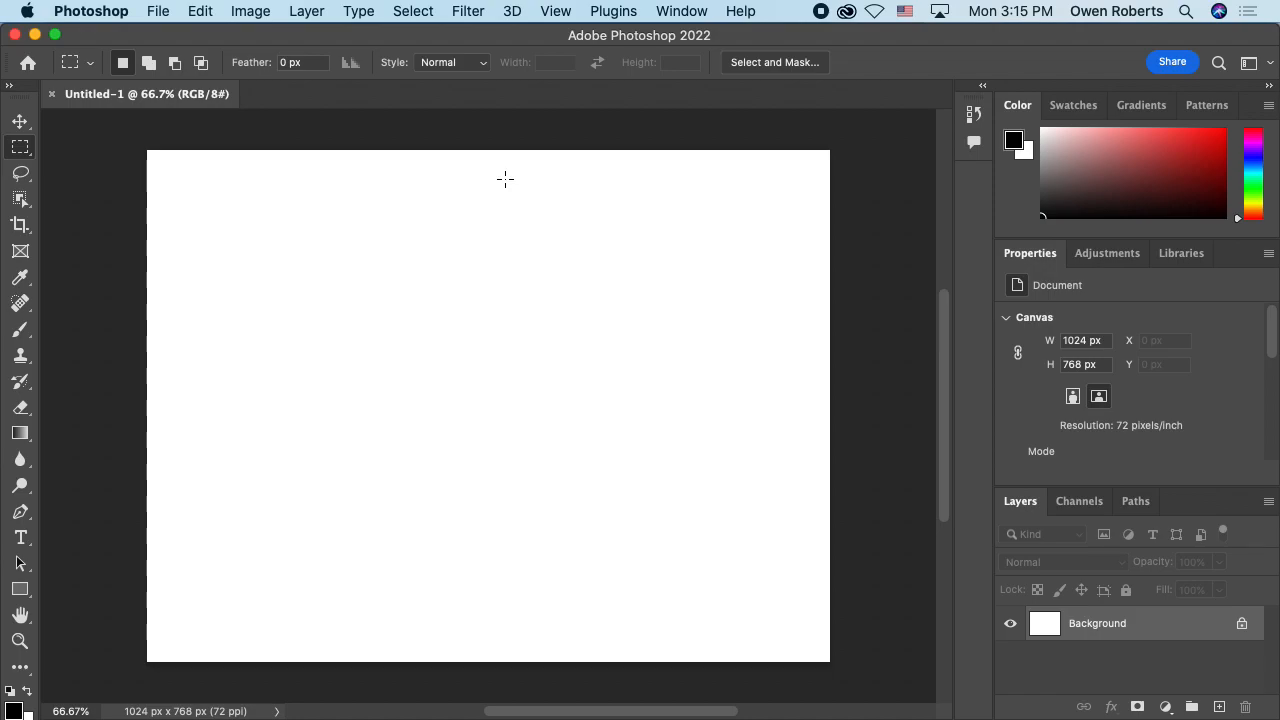
Step: Try the Photography and Painting workspaces, then return to the Essentials (Default) workspace
{"action": "left_click", "coordinate": [698, 11]}
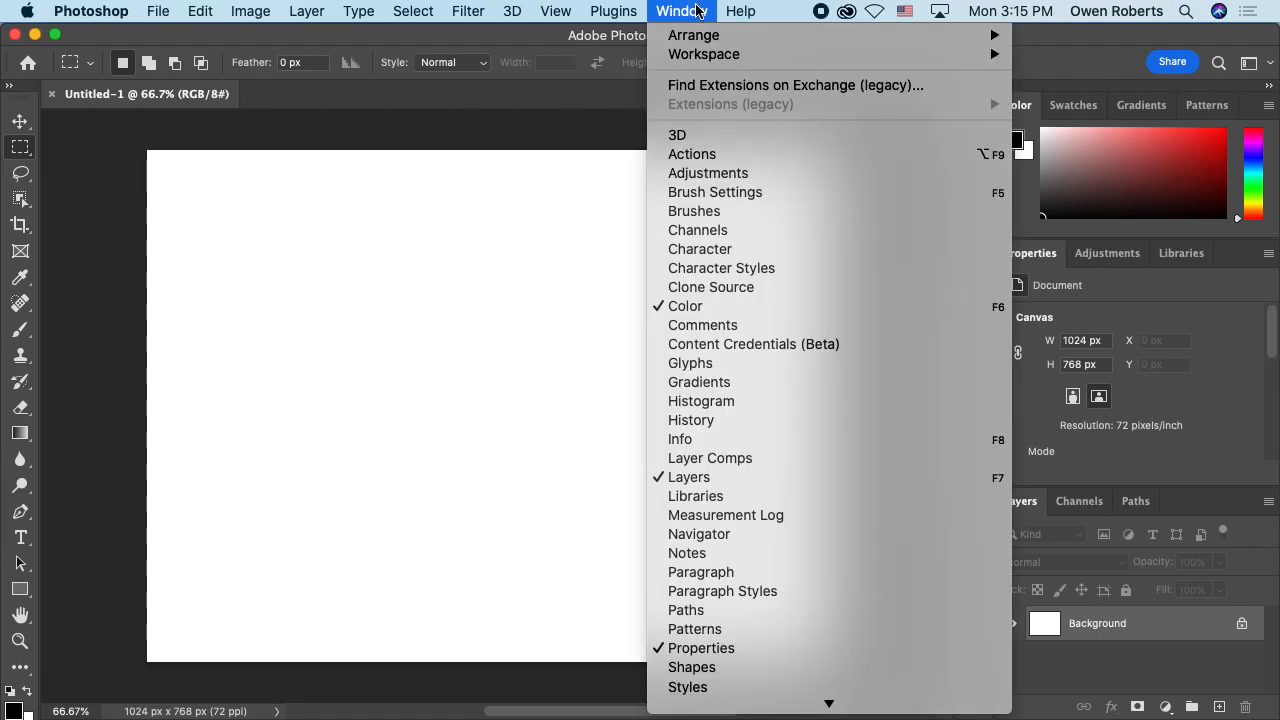
{"action": "mouse_move", "coordinate": [779, 60]}
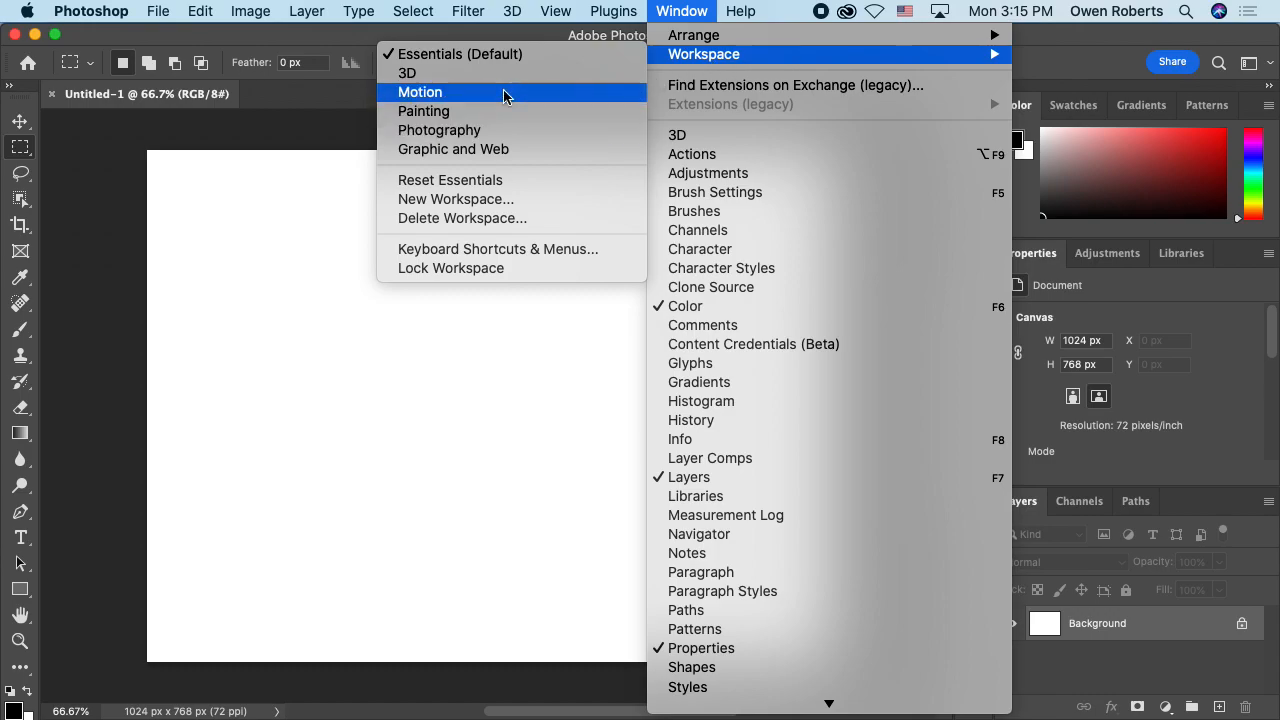
{"action": "left_click", "coordinate": [497, 130]}
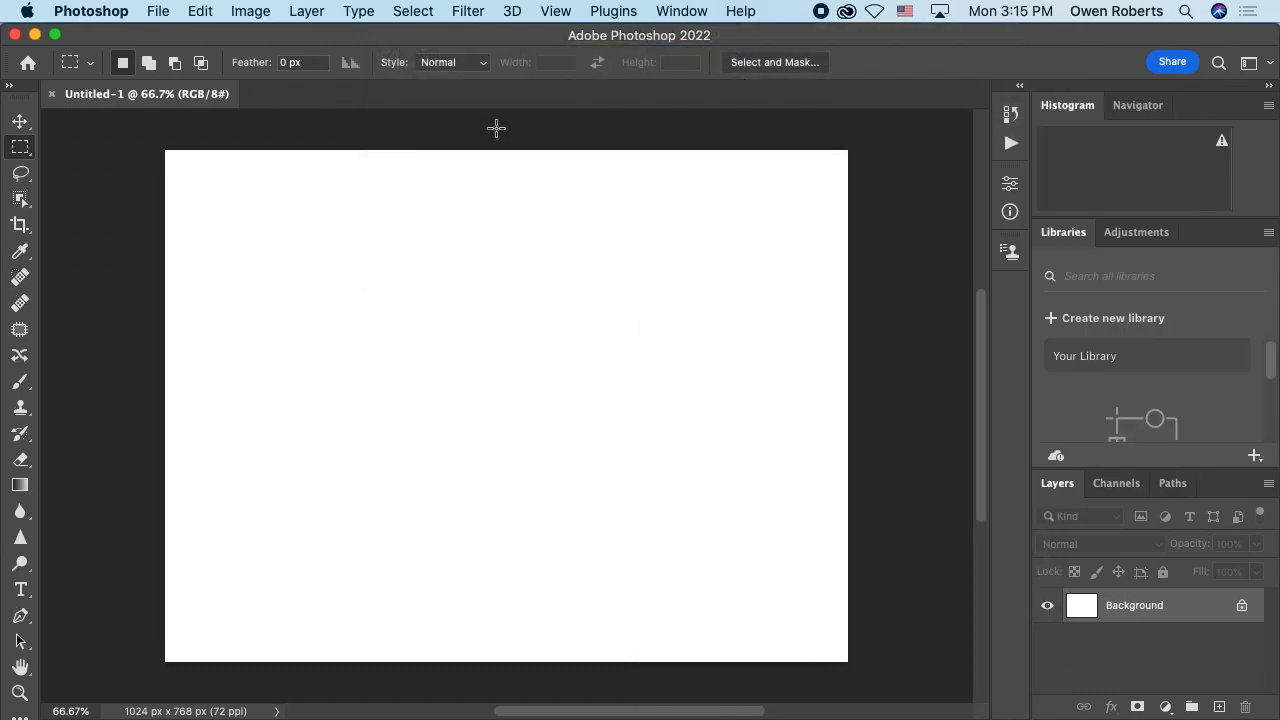
{"action": "left_click", "coordinate": [664, 14]}
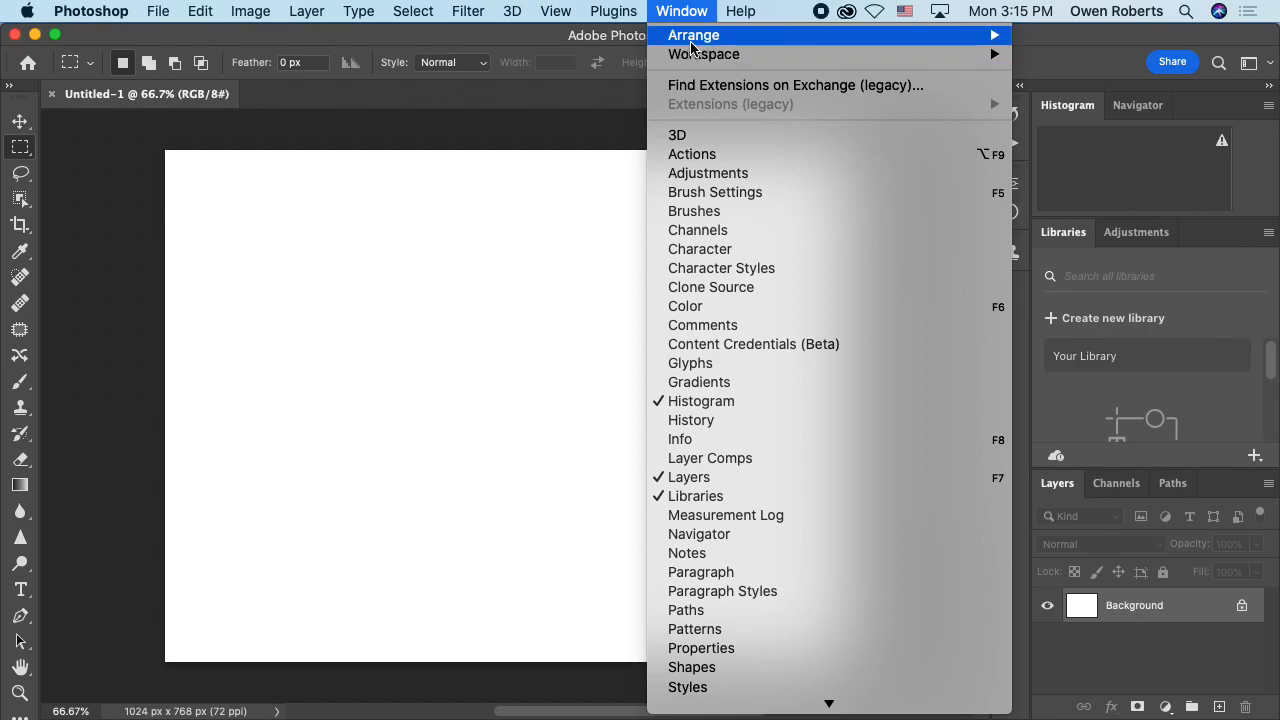
{"action": "mouse_move", "coordinate": [691, 40]}
{"action": "left_click", "coordinate": [527, 112]}
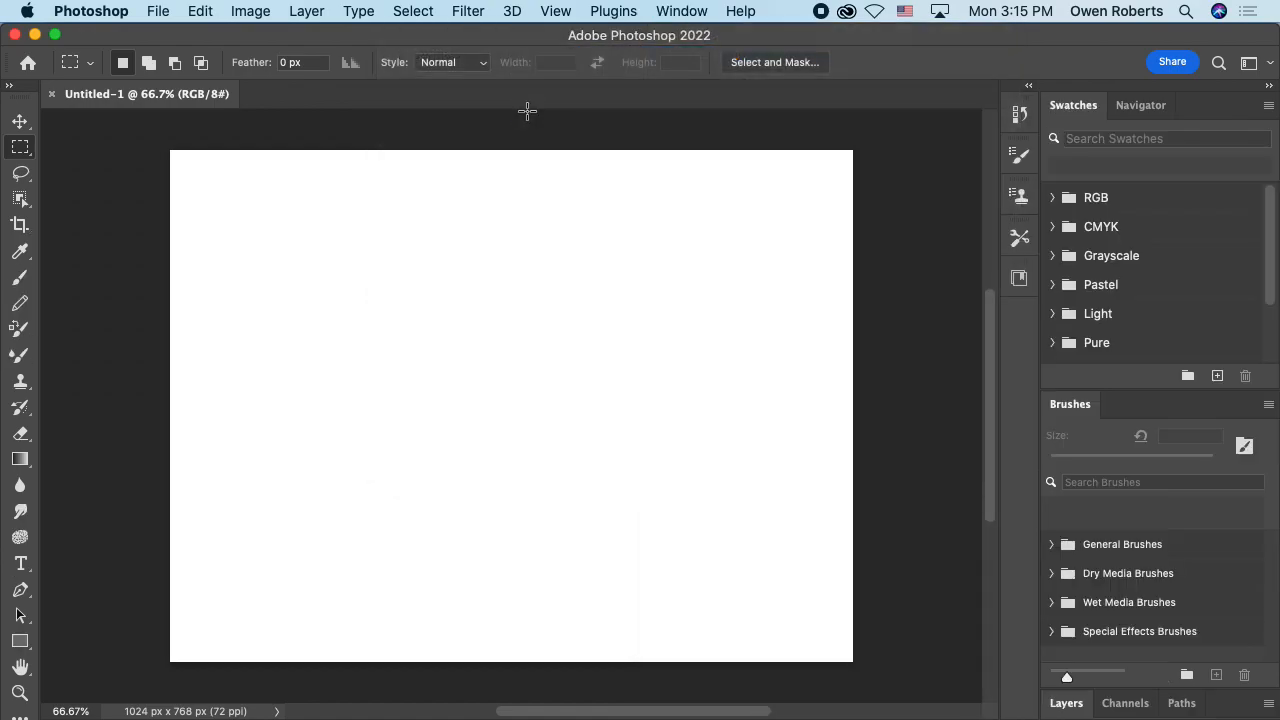
{"action": "left_click", "coordinate": [662, 12]}
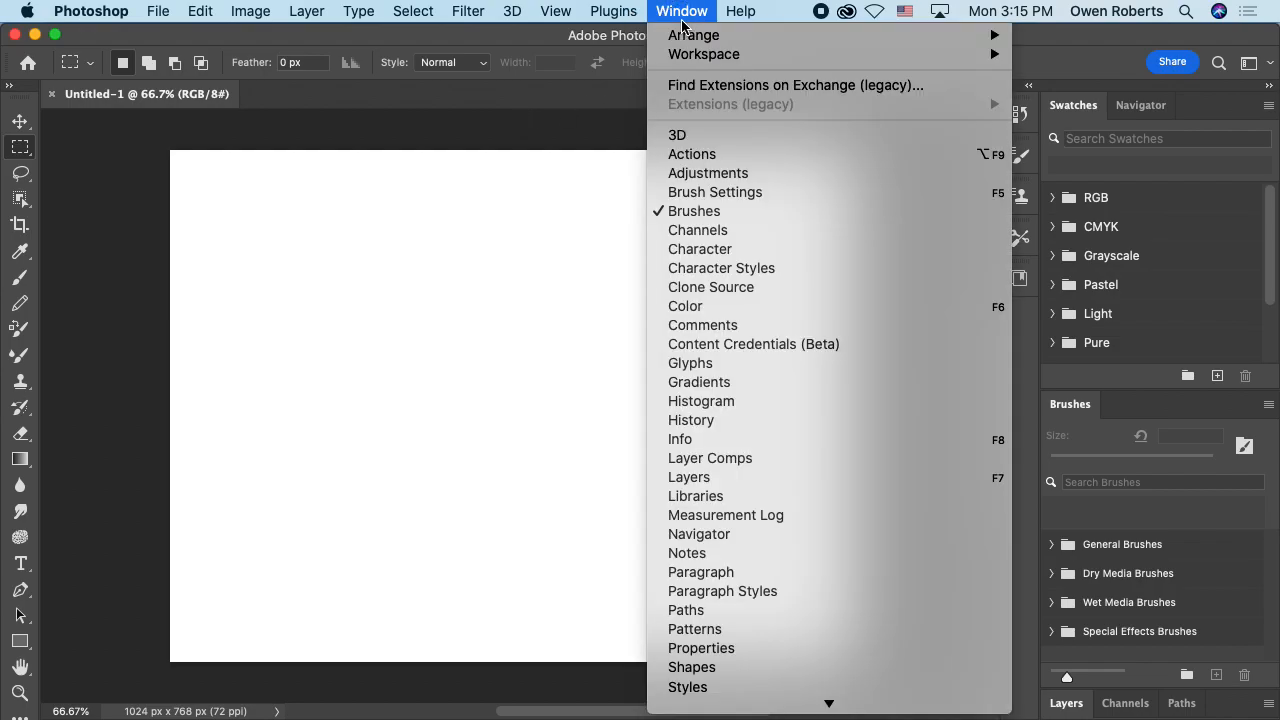
{"action": "mouse_move", "coordinate": [741, 56]}
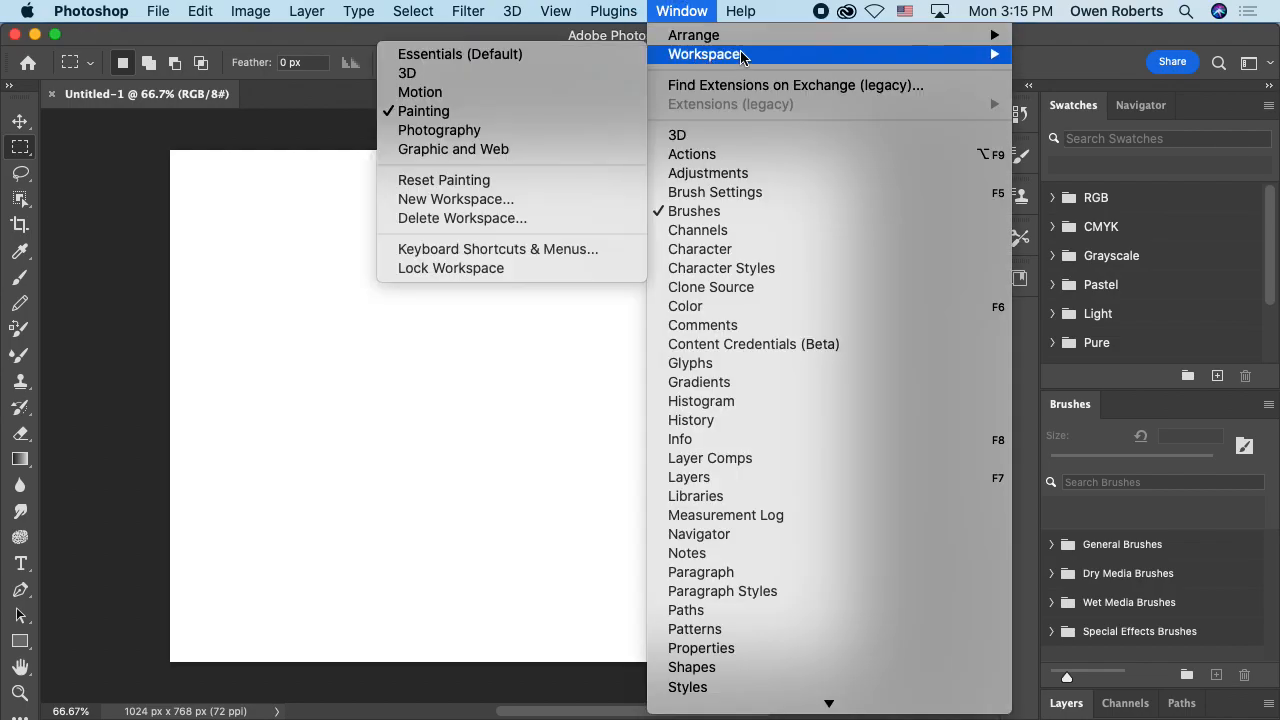
{"action": "left_click", "coordinate": [482, 56]}
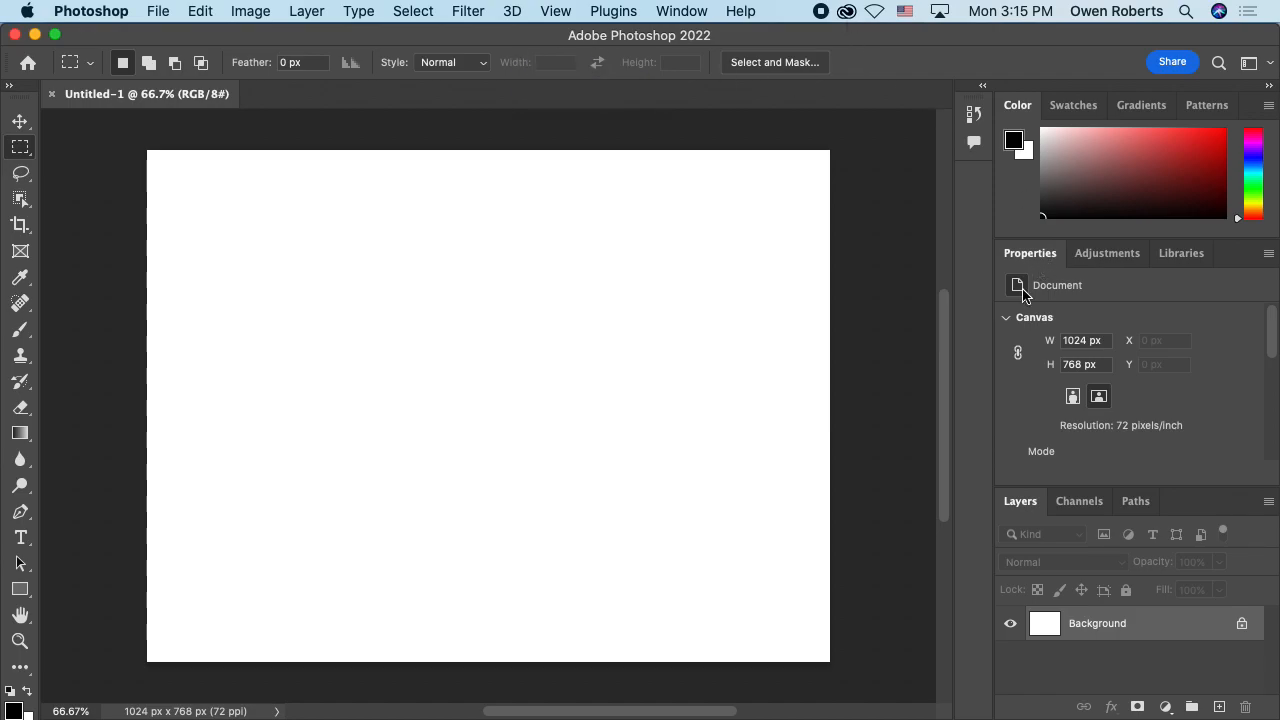
Step: Dock the Layers panel in its own column and save the layout as a workspace named with the owner's first name and "Cool Layer Workspace"
{"action": "left_click_drag", "start_coordinate": [1020, 501], "coordinate": [1051, 186]}
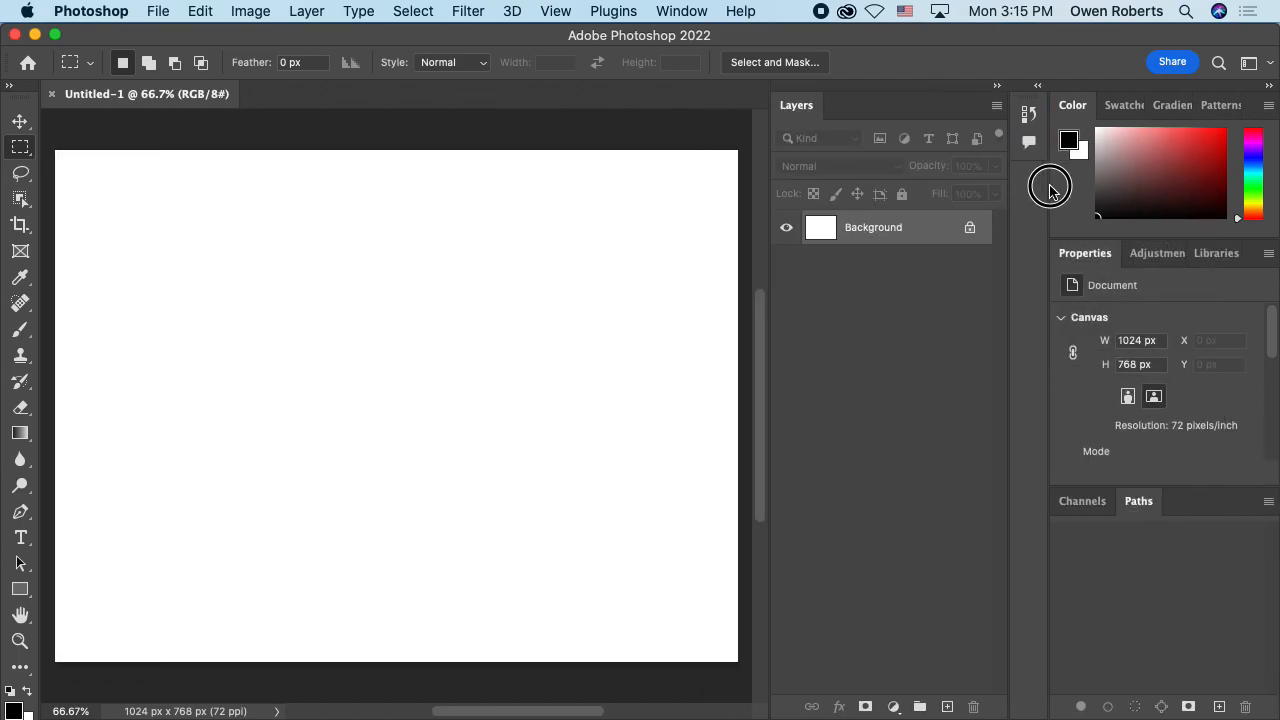
{"action": "left_click_drag", "start_coordinate": [769, 239], "coordinate": [840, 242]}
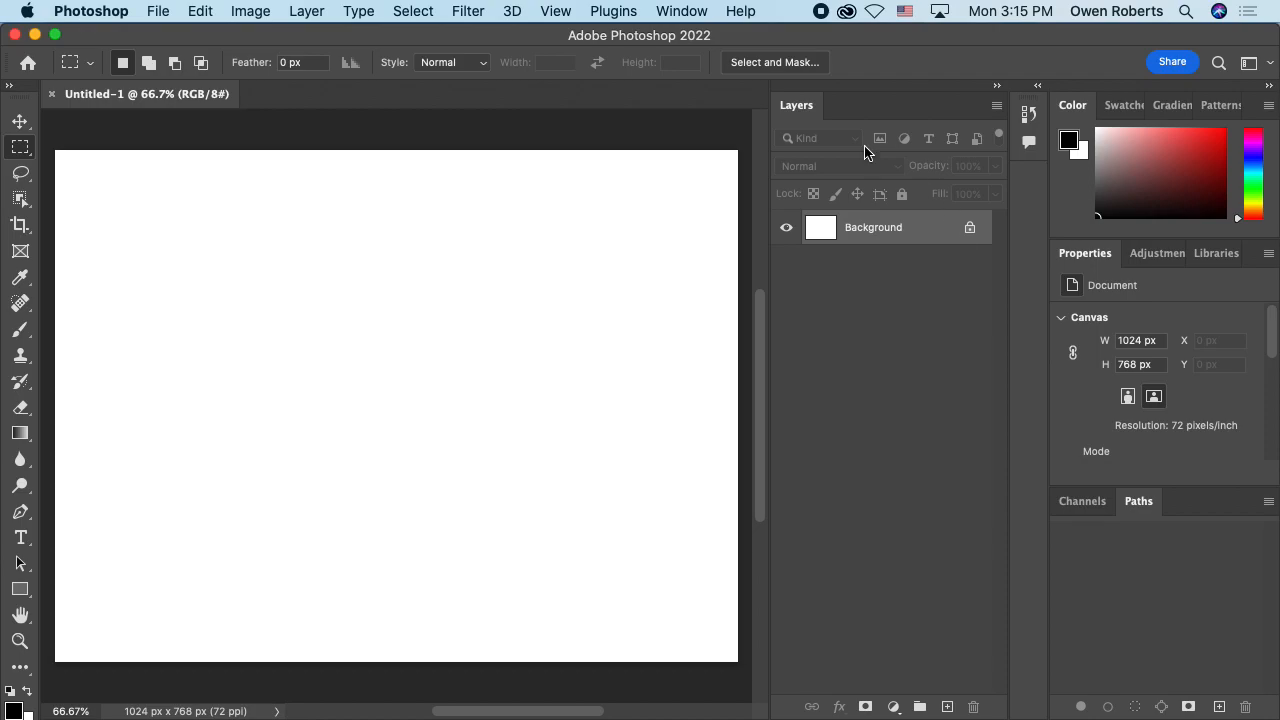
{"action": "left_click", "coordinate": [690, 11]}
{"action": "mouse_move", "coordinate": [742, 58]}
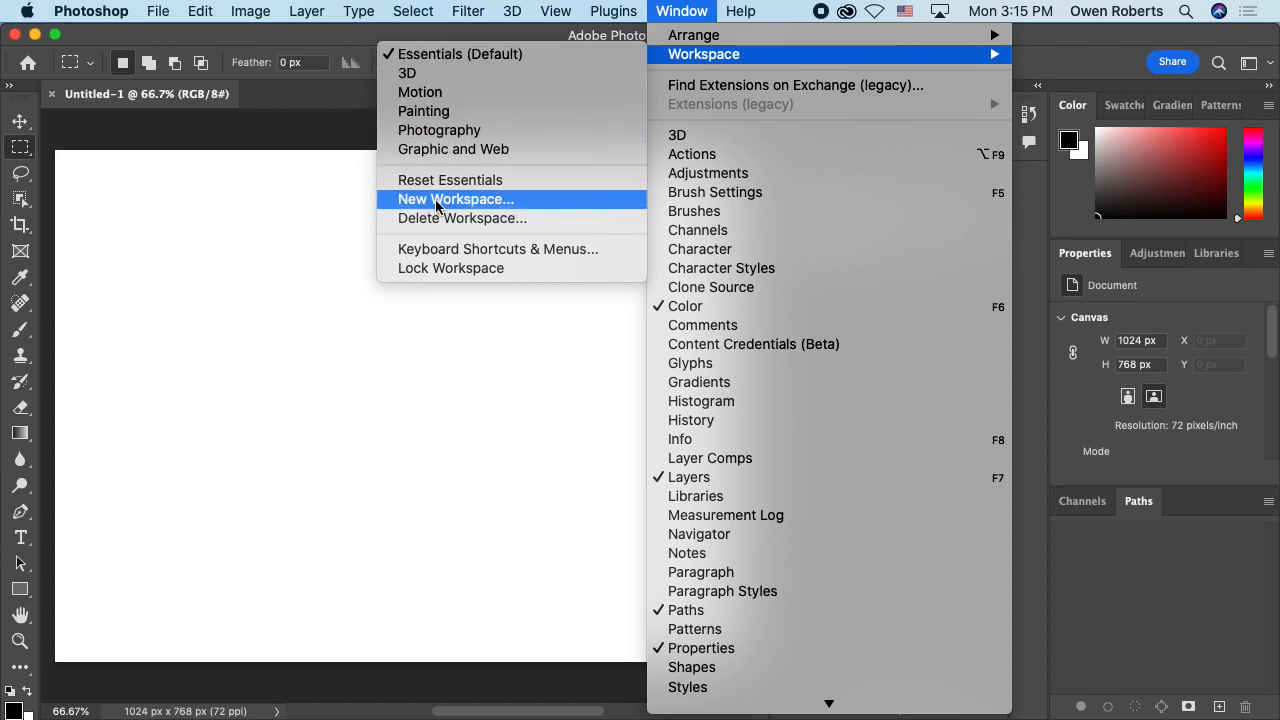
{"action": "left_click", "coordinate": [500, 204]}
{"action": "type", "text": "Owen's Cool Layer W"}
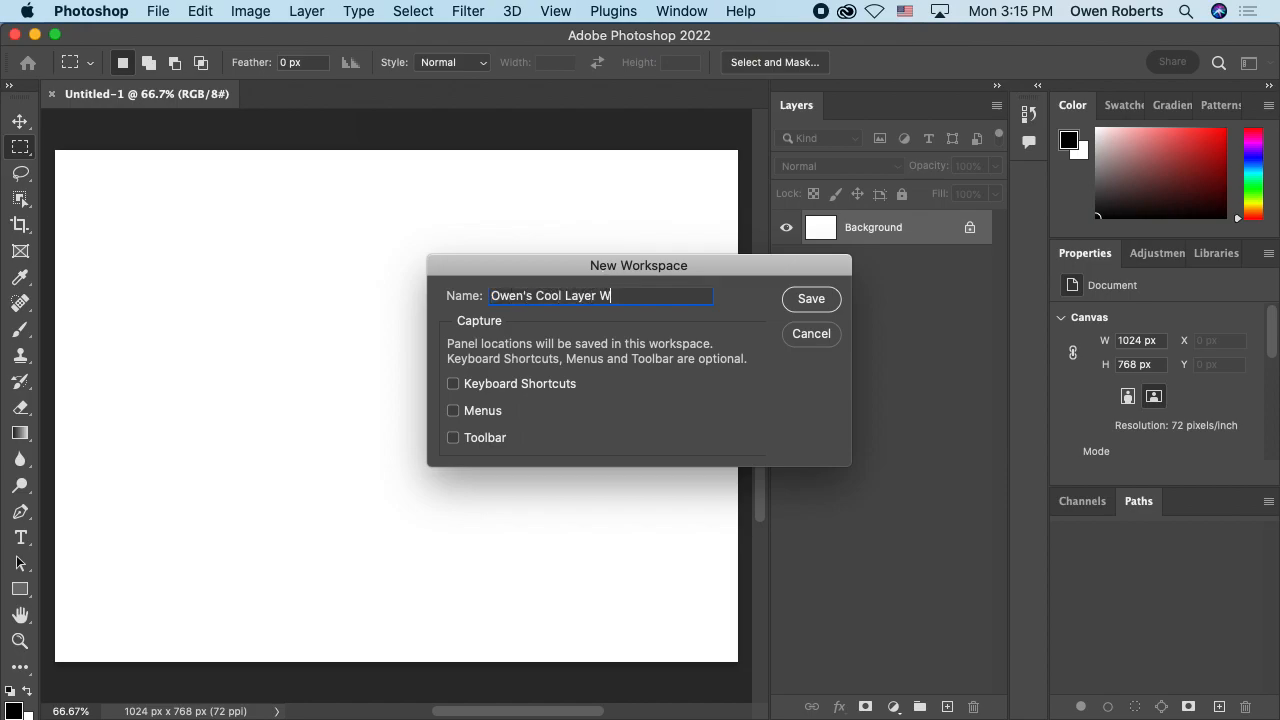
{"action": "type", "text": "orkspace"}
{"action": "left_click", "coordinate": [812, 299]}
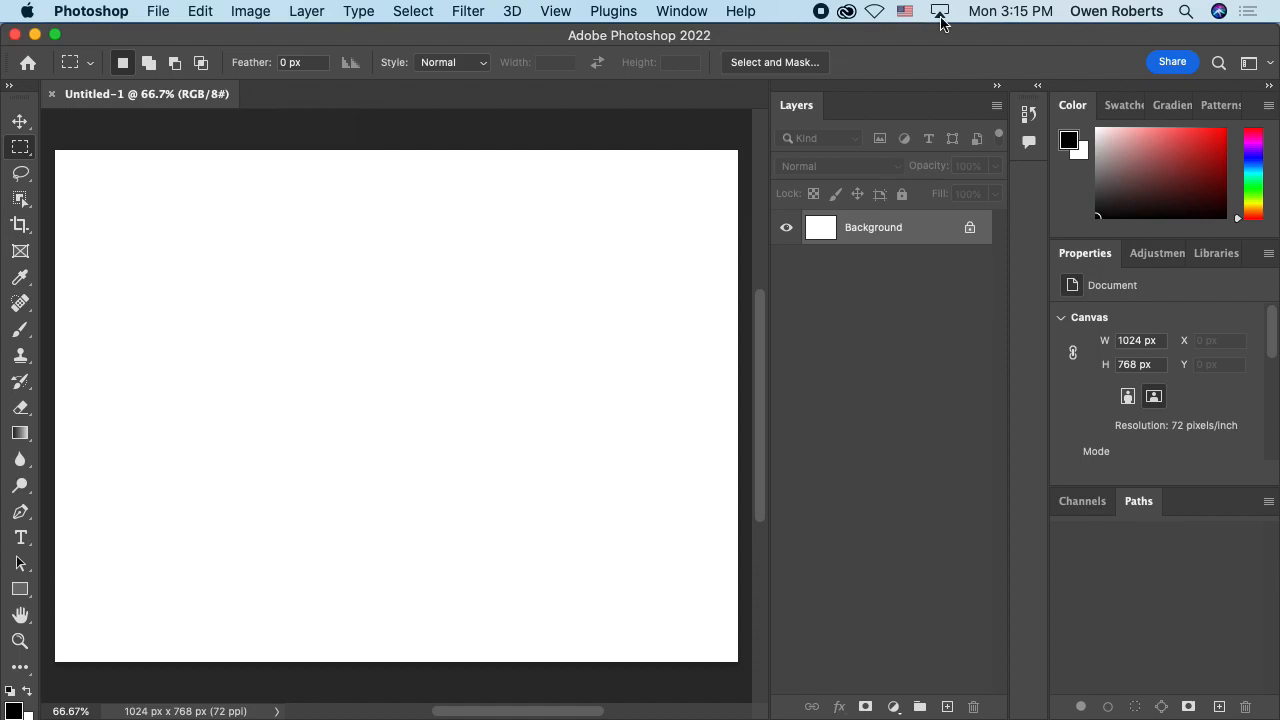
{"action": "left_click", "coordinate": [662, 11]}
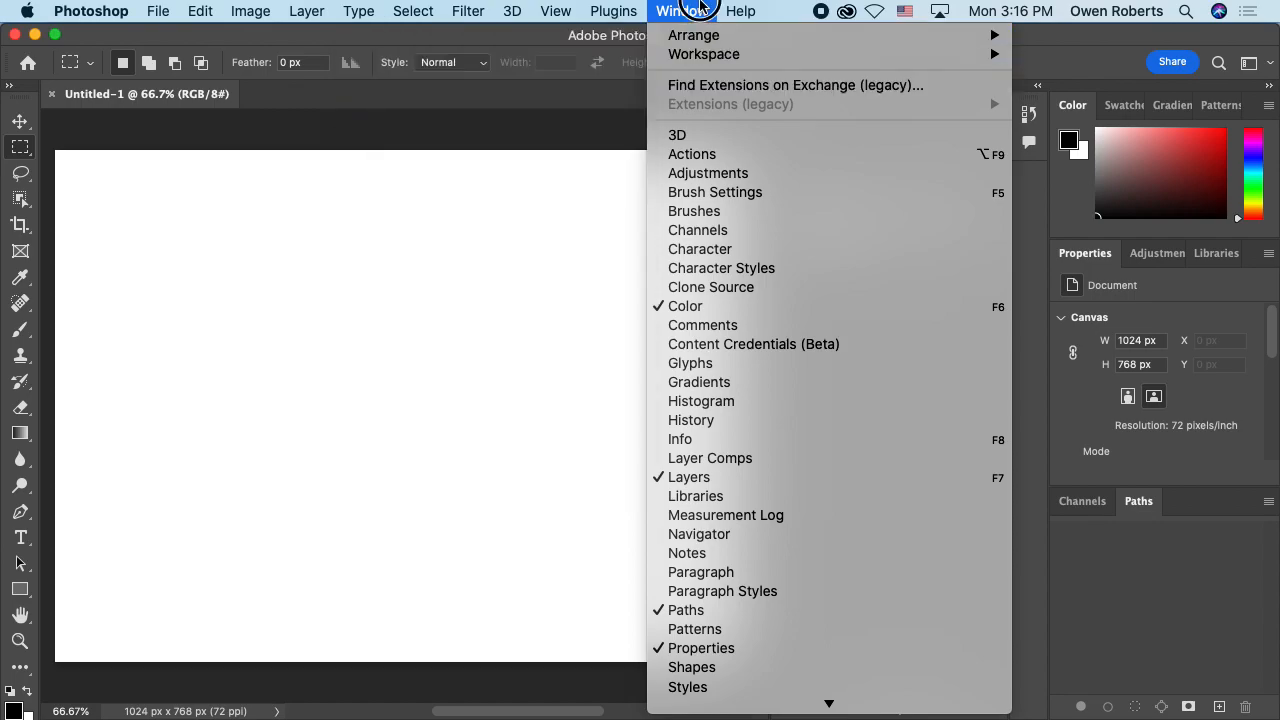
{"action": "left_click", "coordinate": [699, 11]}
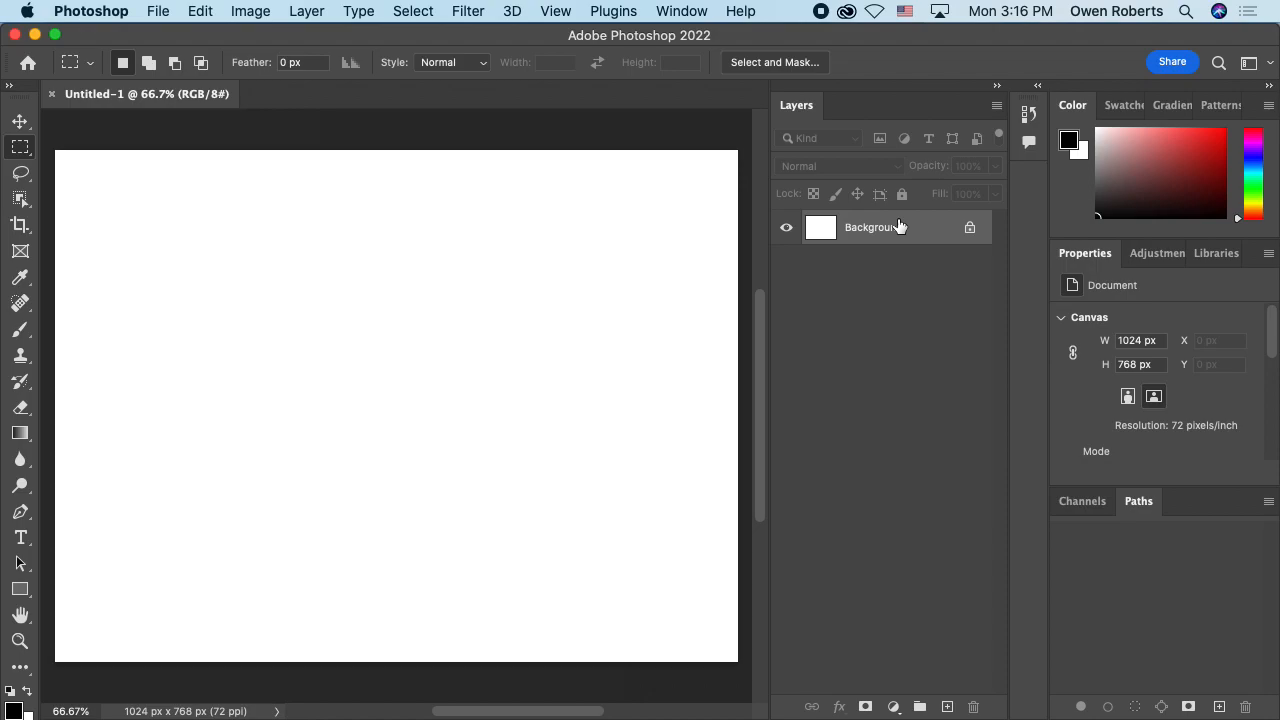
{"action": "key", "text": "super+Tab"}
{"action": "key", "text": "super+Tab"}
{"action": "key", "text": "super+Tab"}
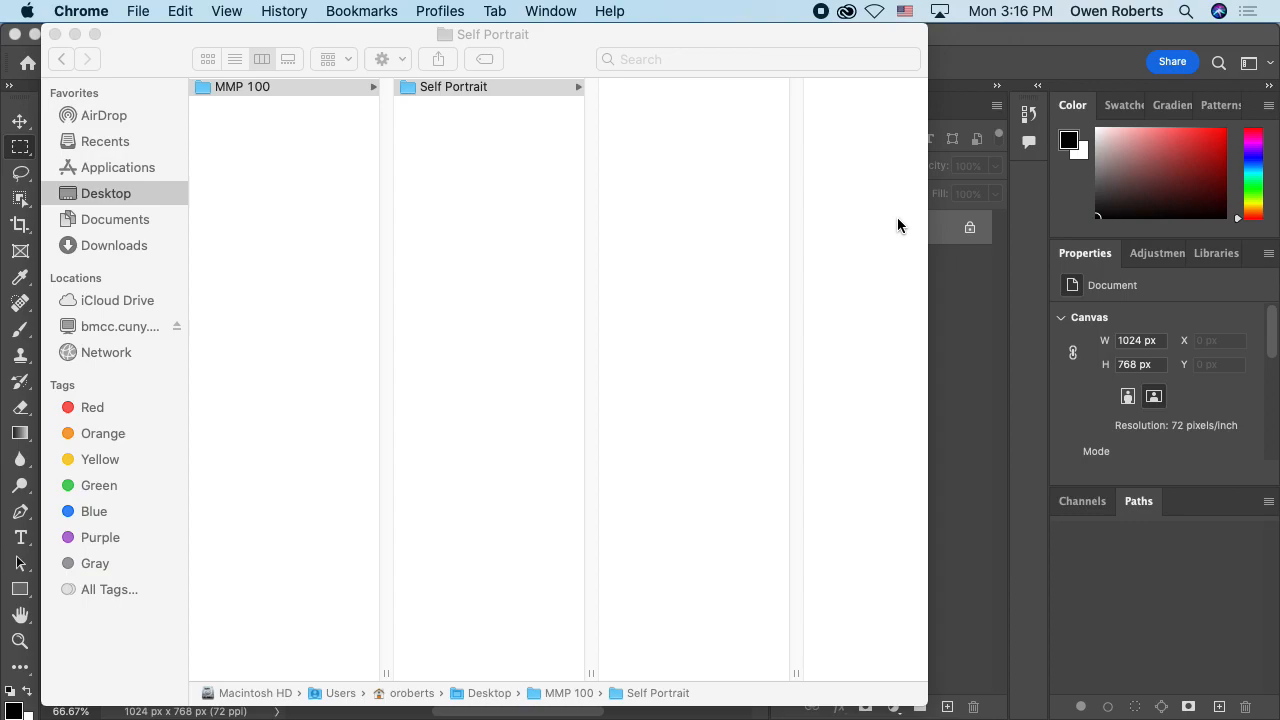
{"action": "key", "text": "super+Tab"}
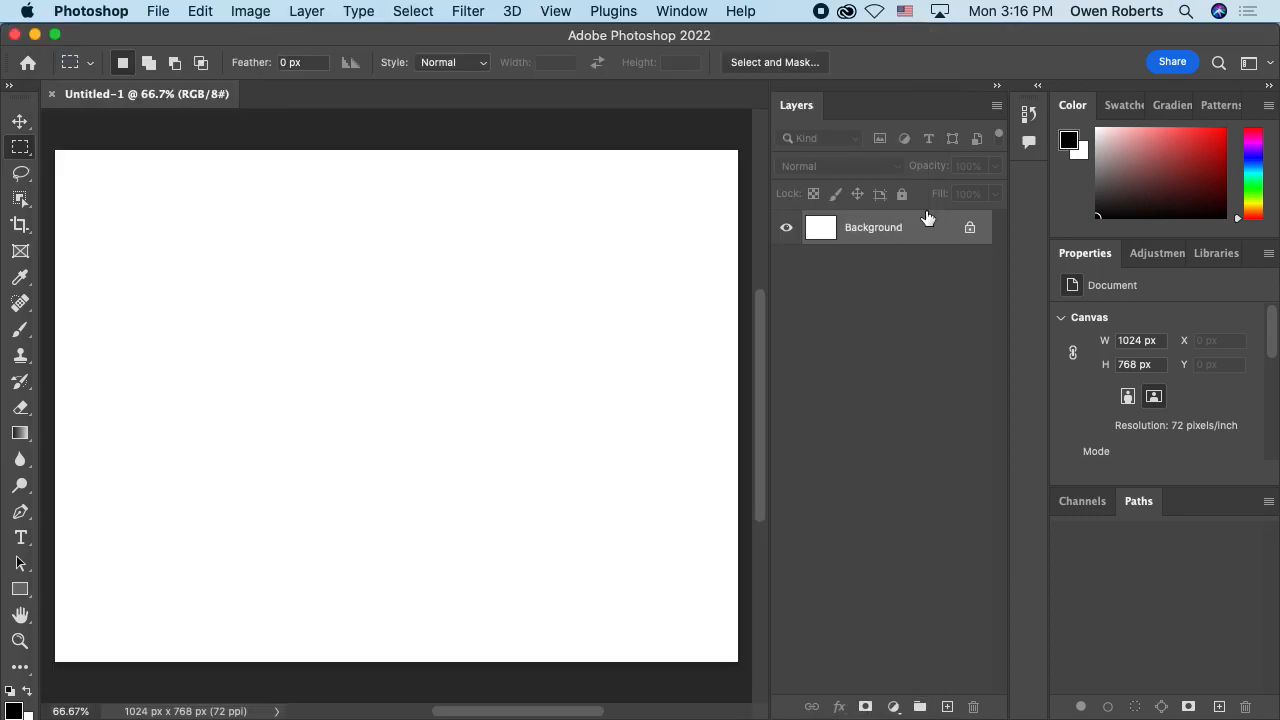
Step: Switch to Google Chrome and search for "google" in a new browser window
{"action": "left_click", "coordinate": [1220, 190]}
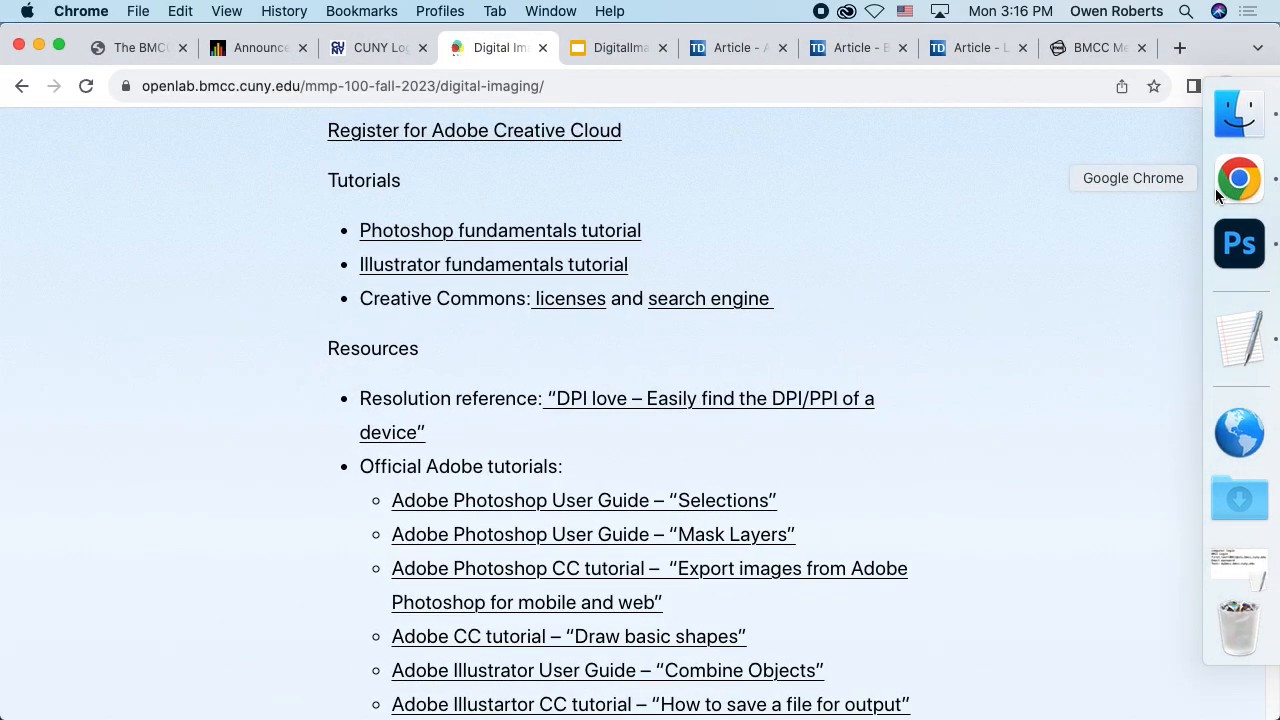
{"action": "key", "text": "super+n"}
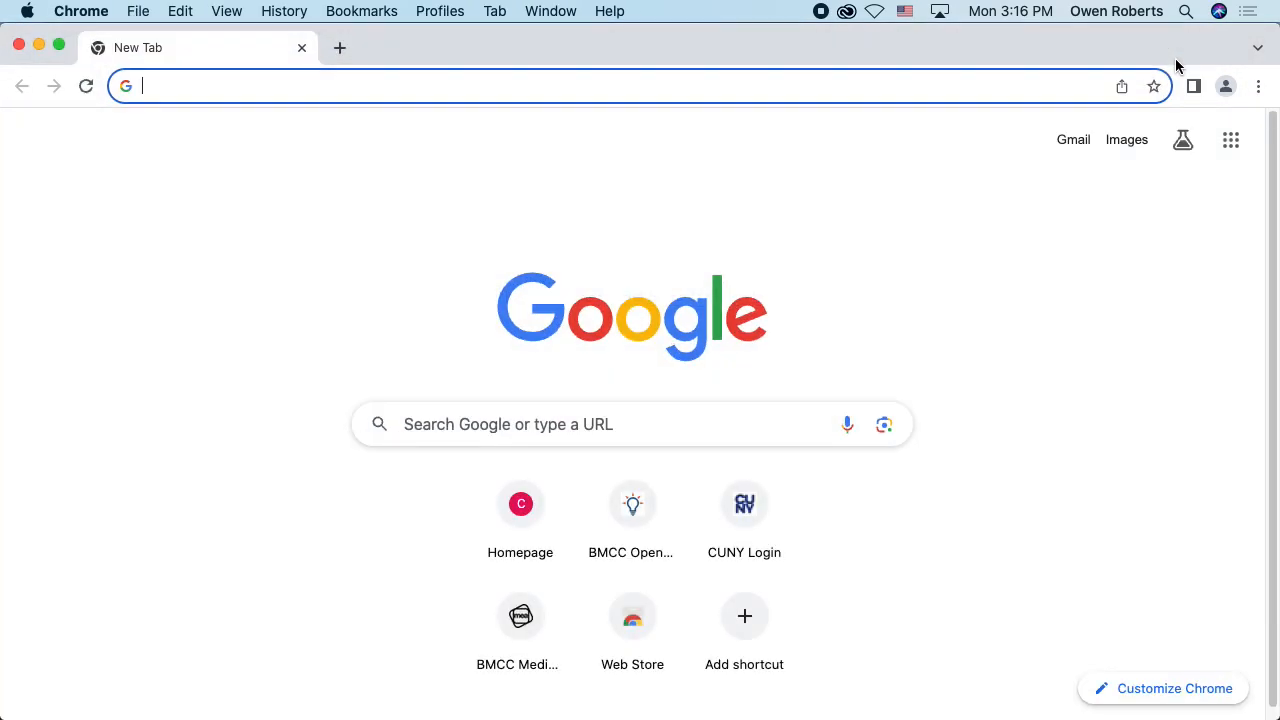
{"action": "type", "text": "google"}
{"action": "key", "text": "Return"}
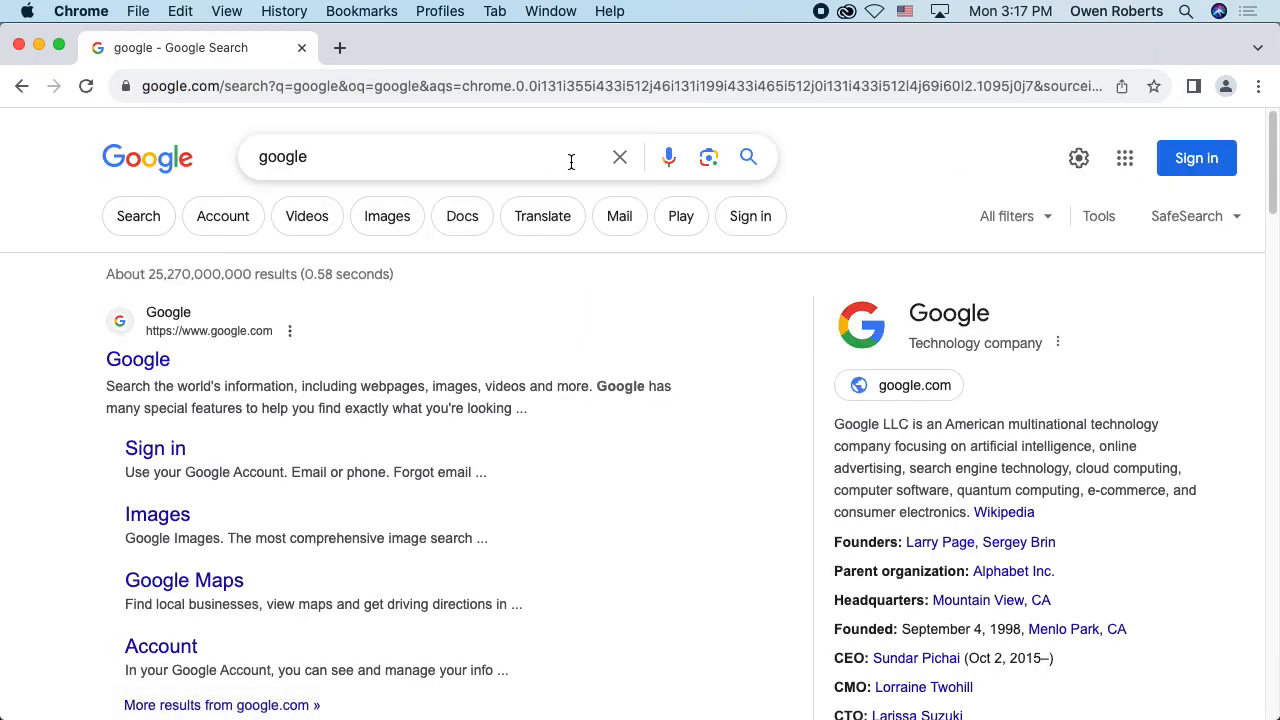
Step: Search for "city" and show the image results, dismissing the location request
{"action": "left_click", "coordinate": [620, 157]}
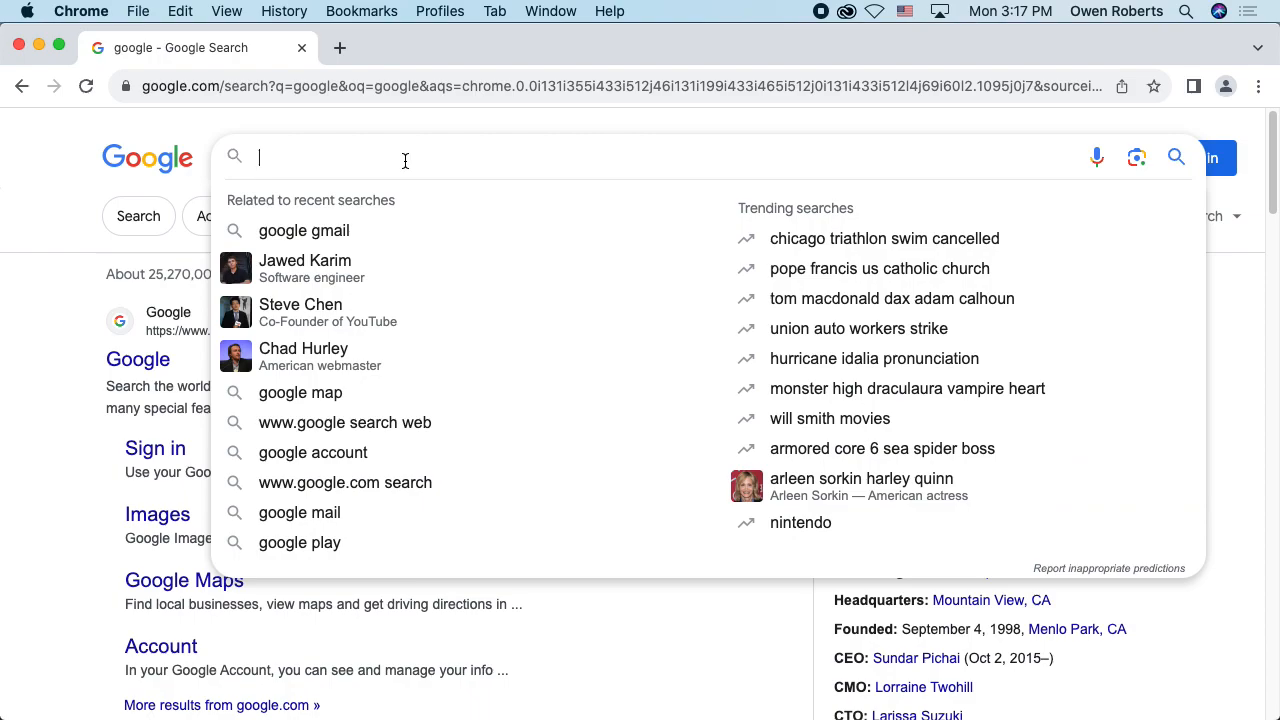
{"action": "key", "text": "Escape"}
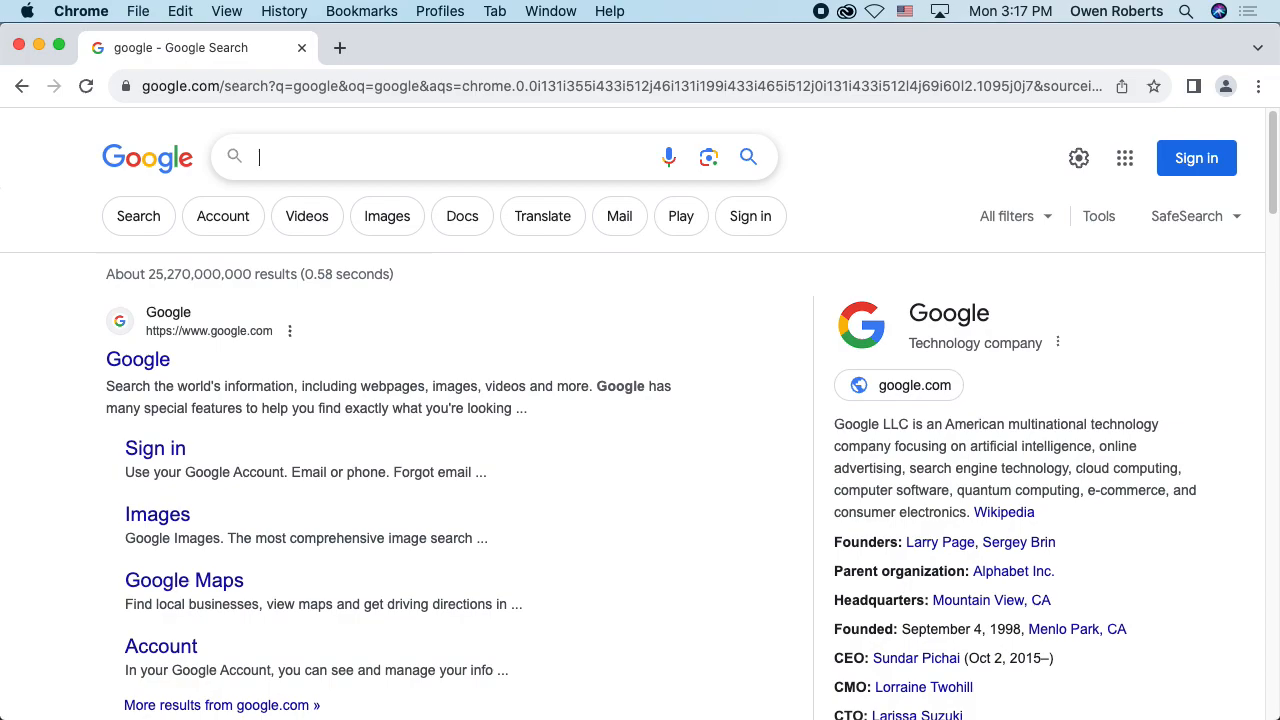
{"action": "type", "text": "city"}
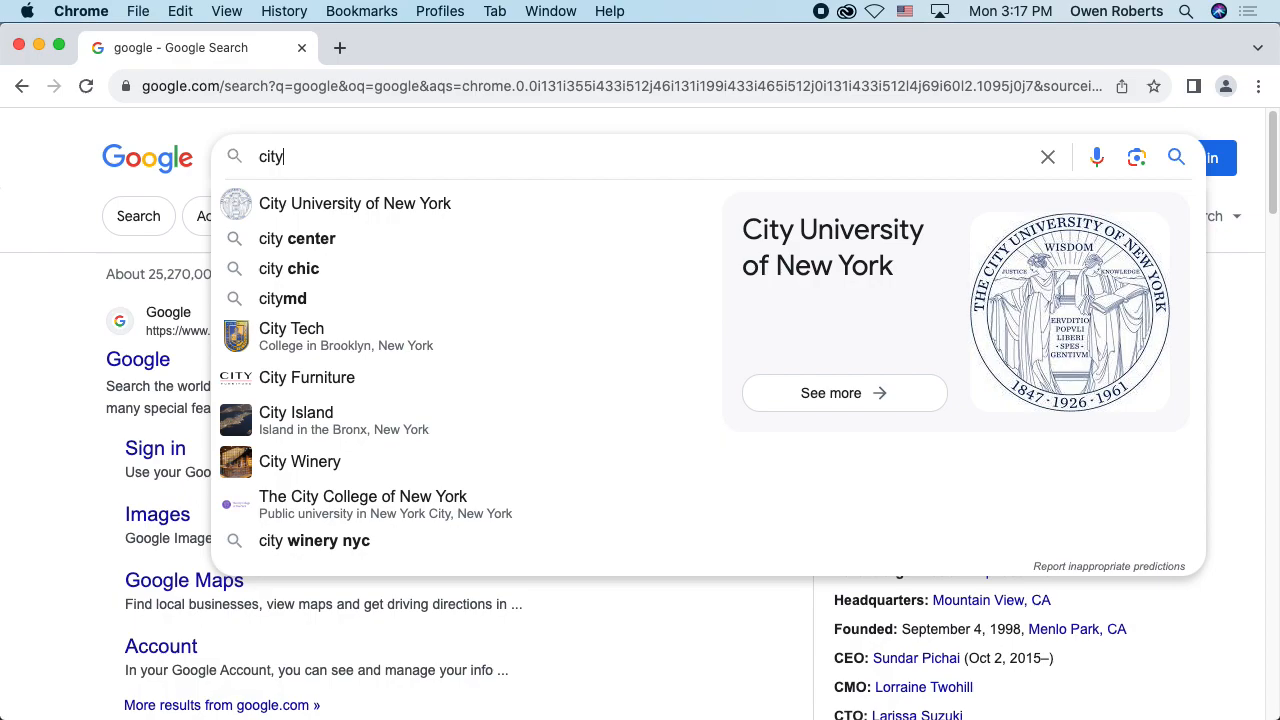
{"action": "key", "text": "Return"}
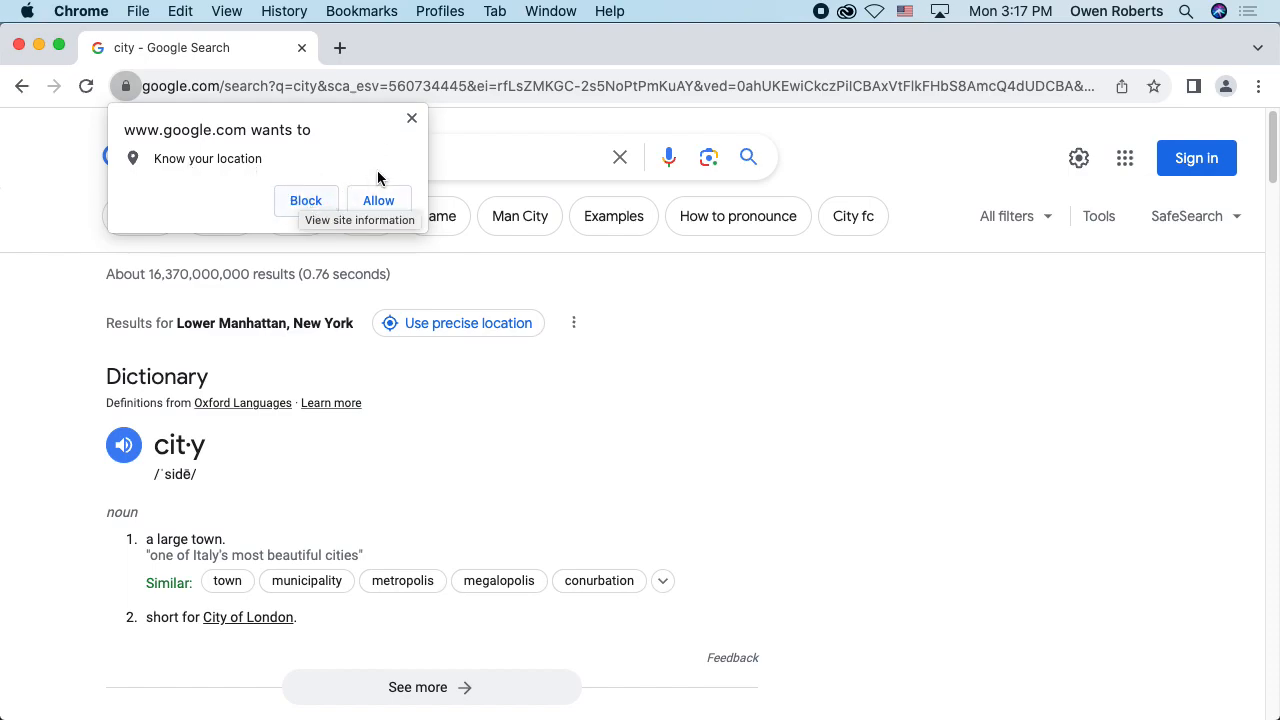
{"action": "left_click", "coordinate": [412, 119]}
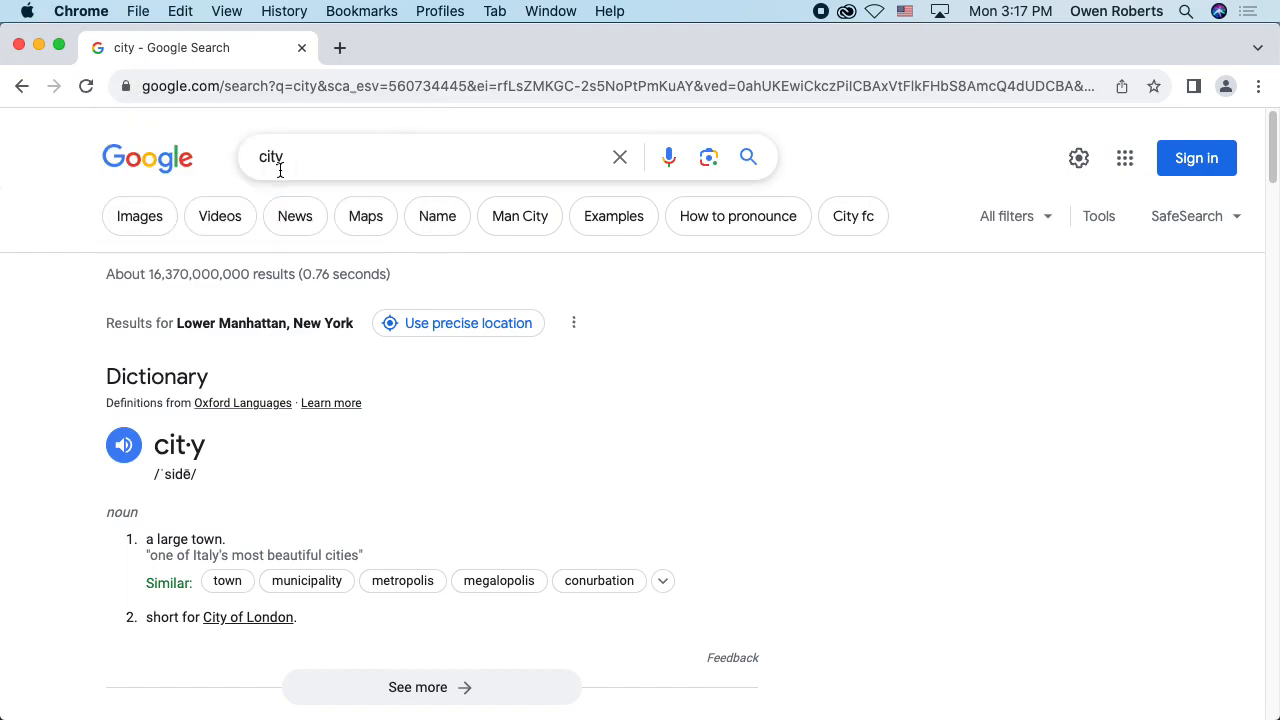
{"action": "left_click", "coordinate": [139, 216]}
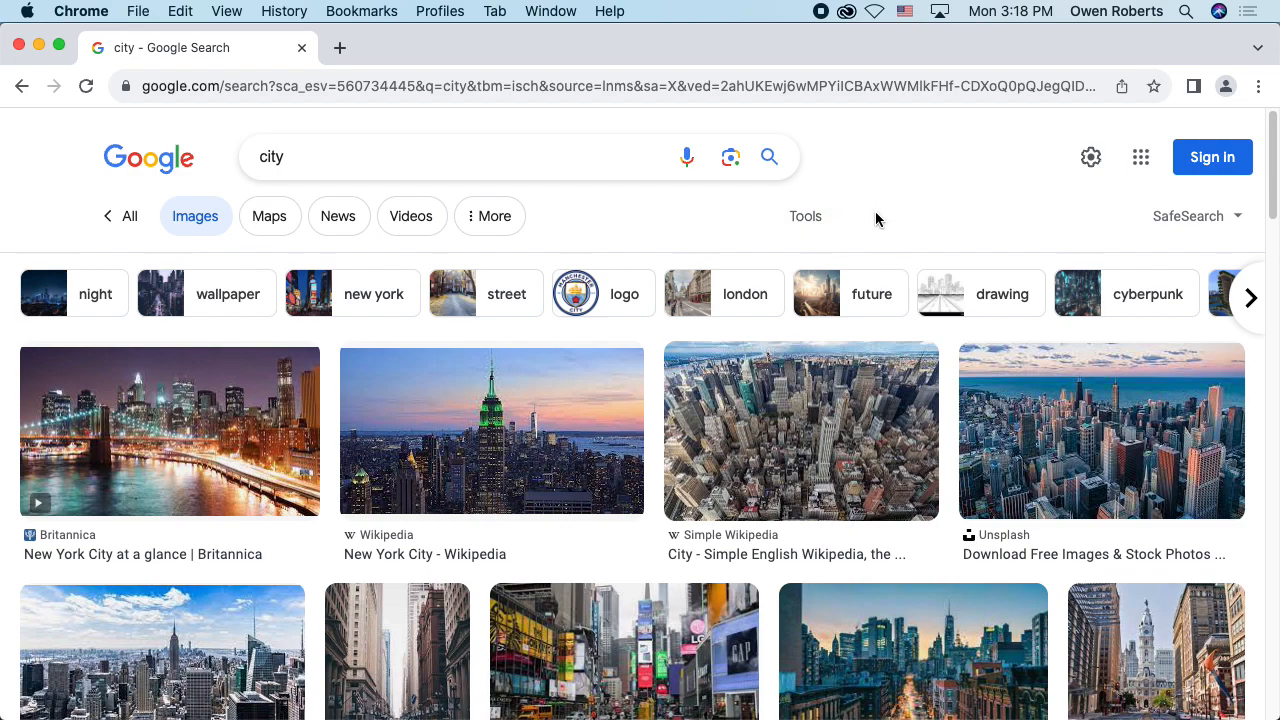
Step: Filter the city image results by usage rights to Creative Commons licenses
{"action": "left_click", "coordinate": [820, 214]}
{"action": "left_click", "coordinate": [765, 266]}
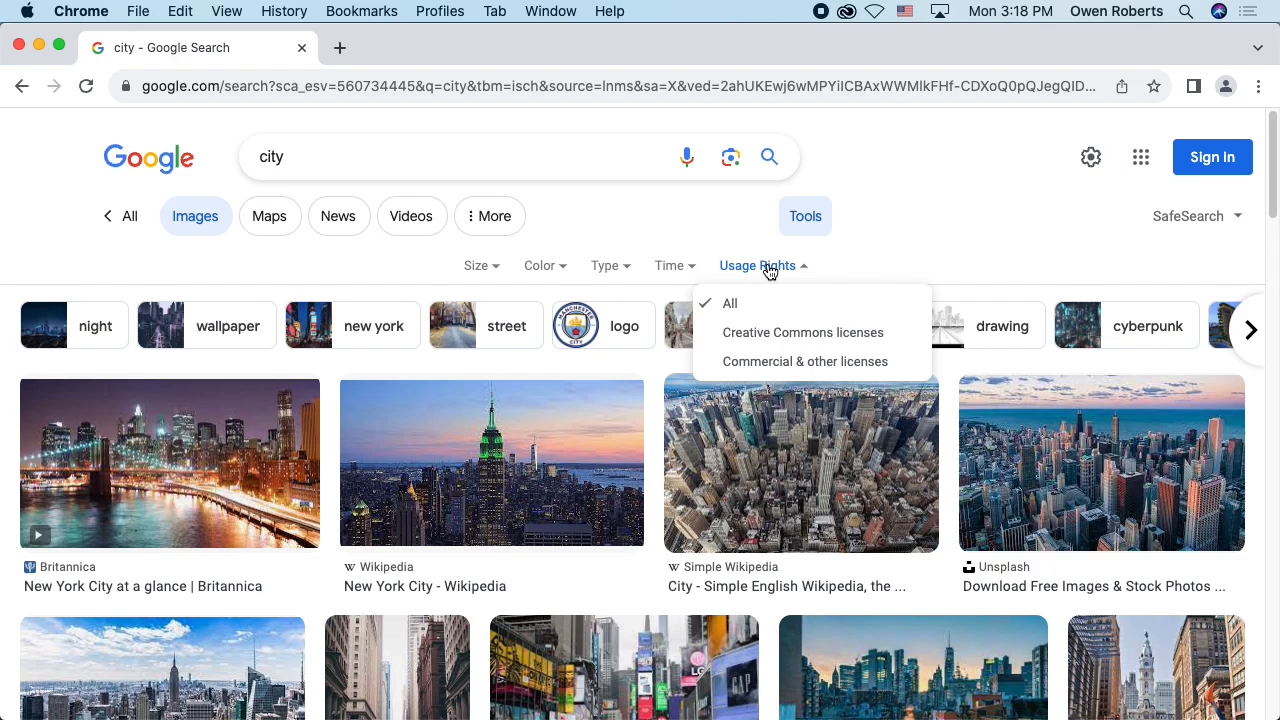
{"action": "left_click", "coordinate": [798, 338]}
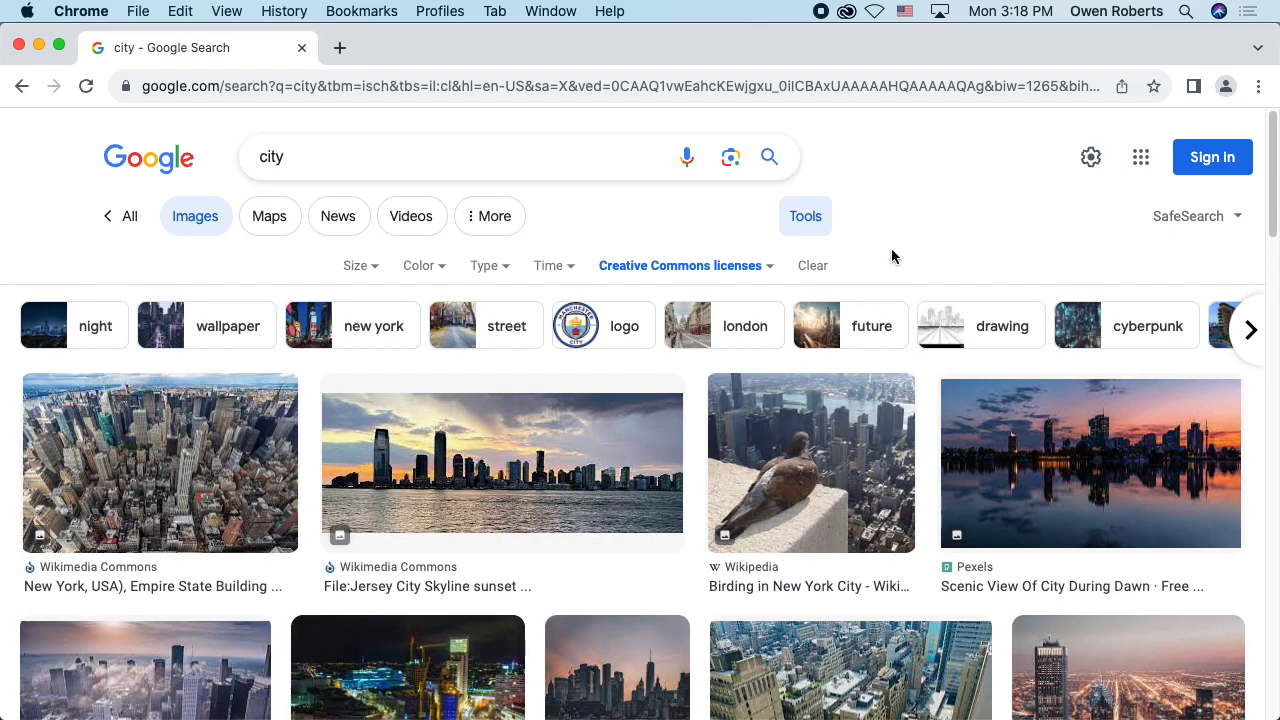
Step: Review the available Size, Color, Type and Time filter options for the city image results
{"action": "left_click", "coordinate": [376, 270]}
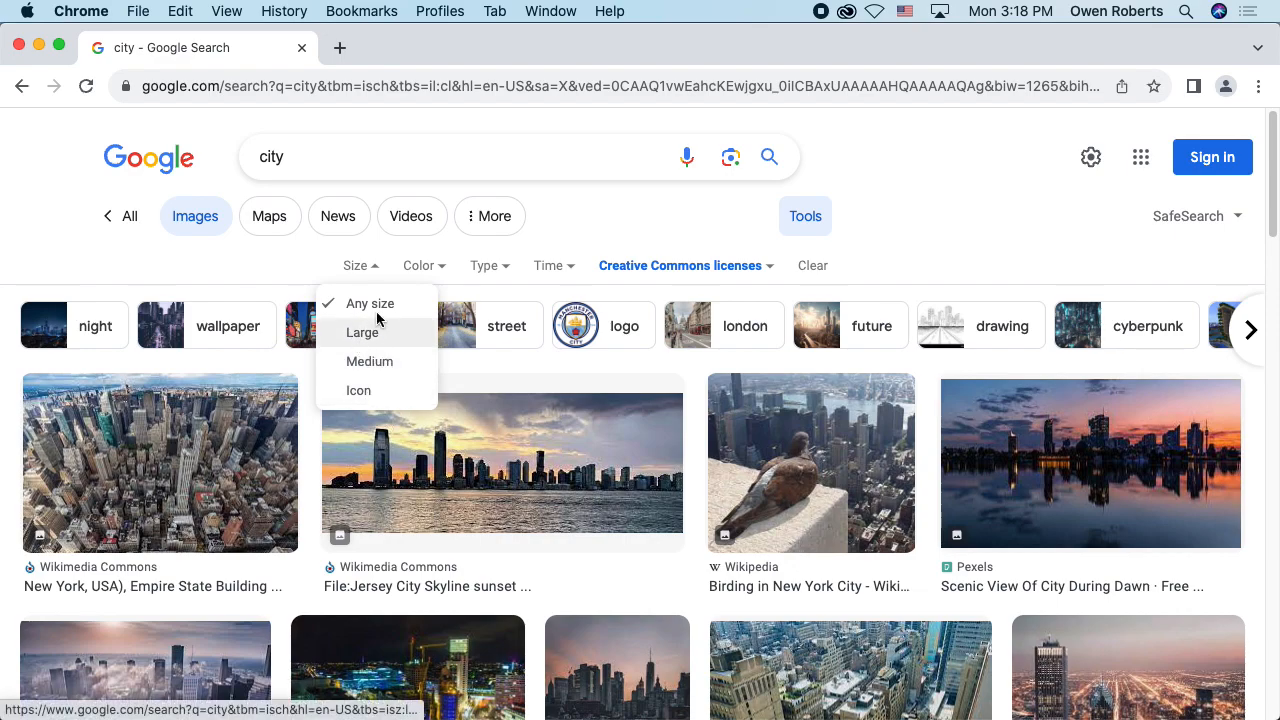
{"action": "left_click", "coordinate": [376, 270]}
{"action": "left_click", "coordinate": [425, 270]}
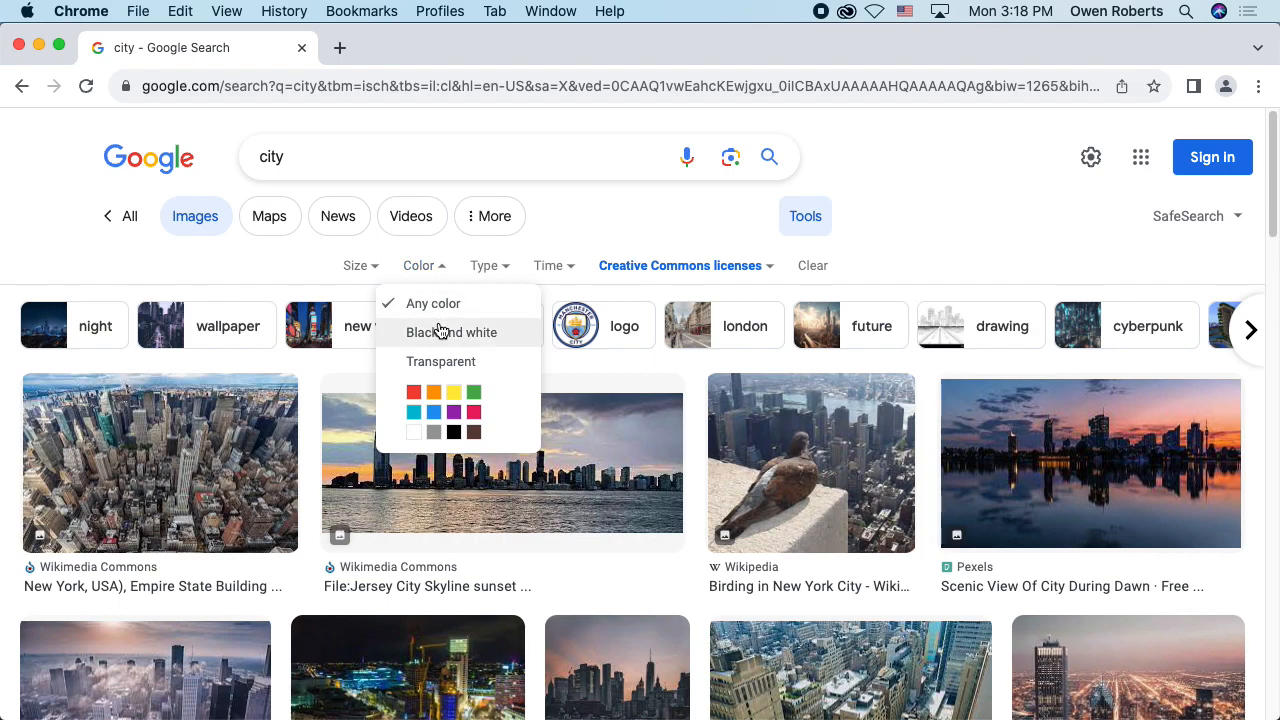
{"action": "left_click", "coordinate": [425, 268]}
{"action": "left_click", "coordinate": [487, 266]}
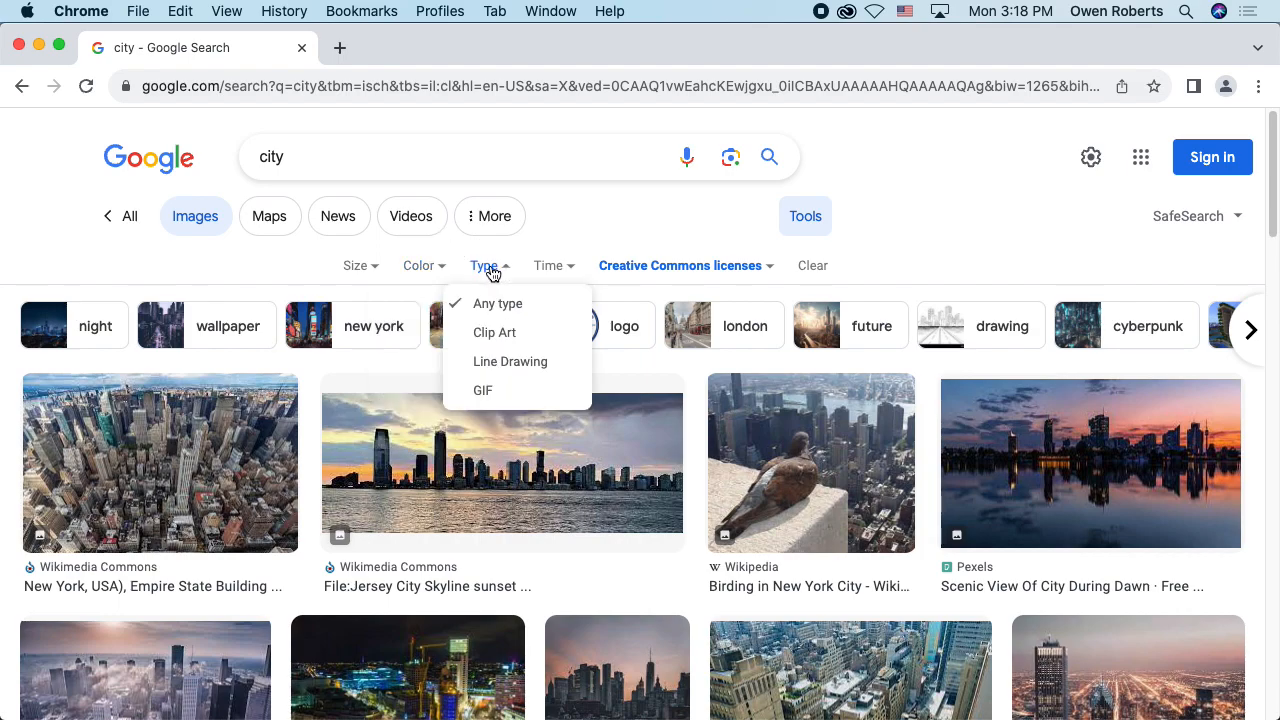
{"action": "left_click", "coordinate": [496, 283]}
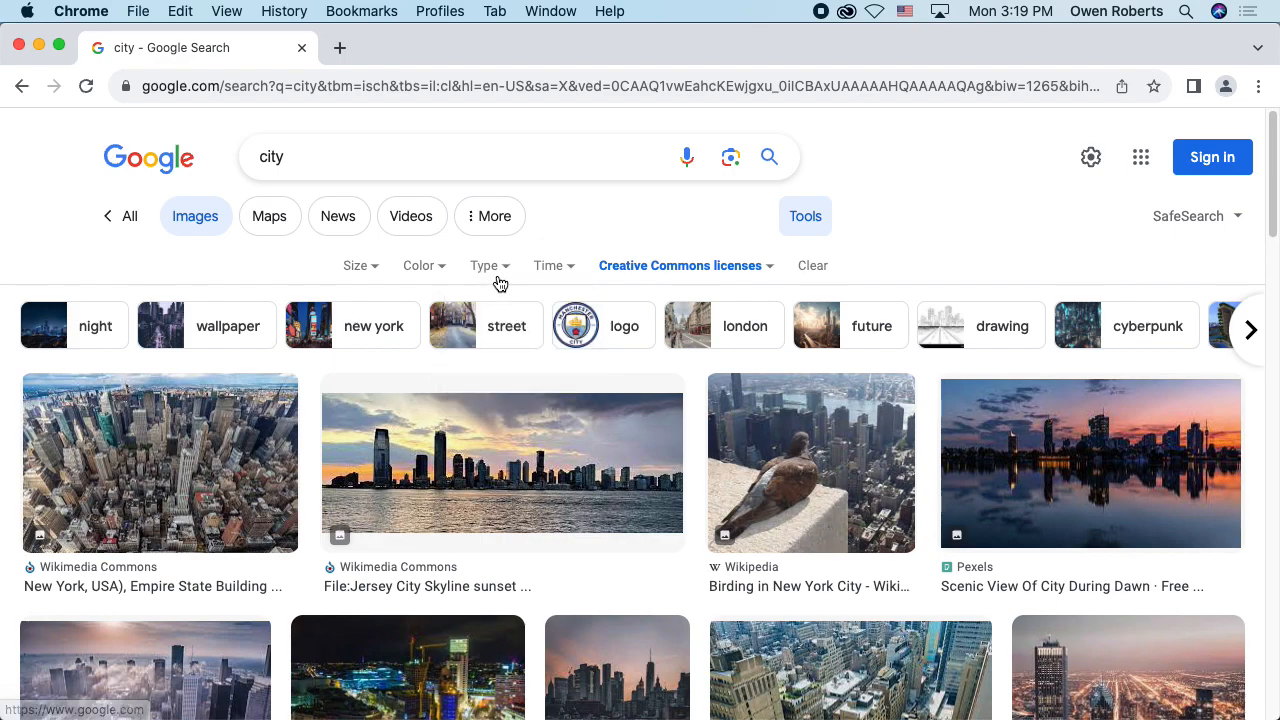
{"action": "left_click", "coordinate": [562, 270]}
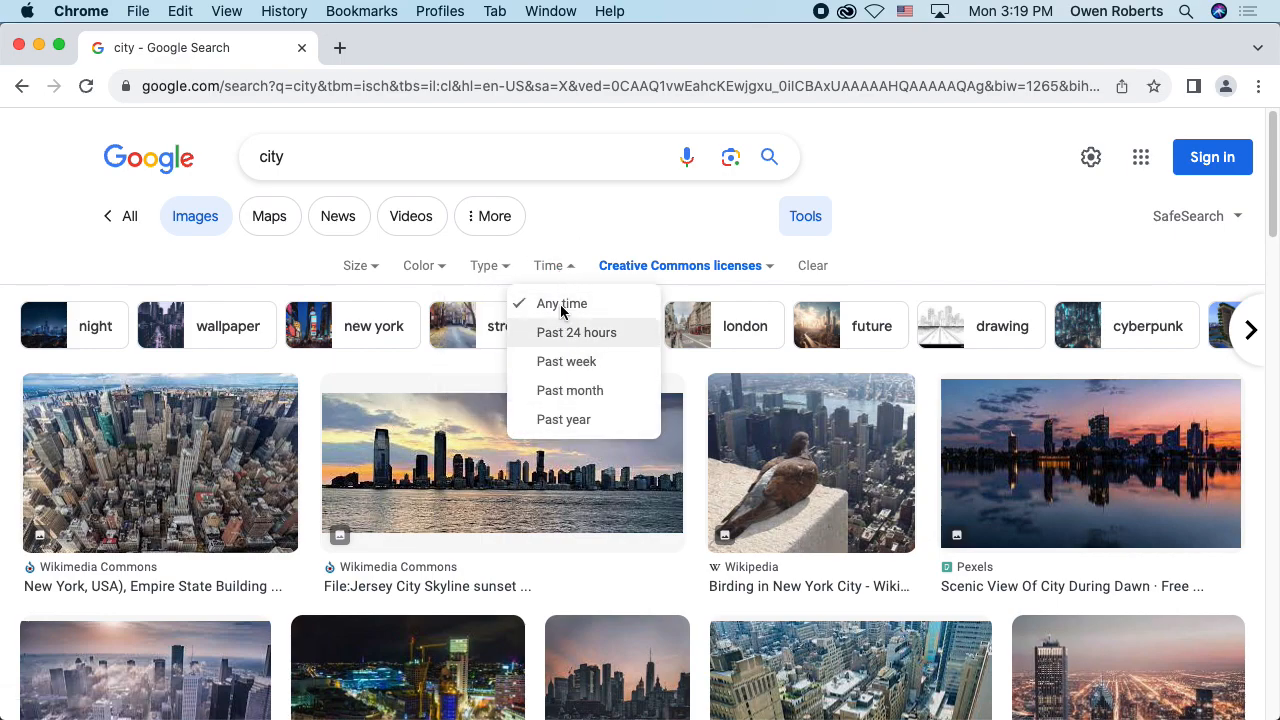
{"action": "left_click", "coordinate": [563, 266]}
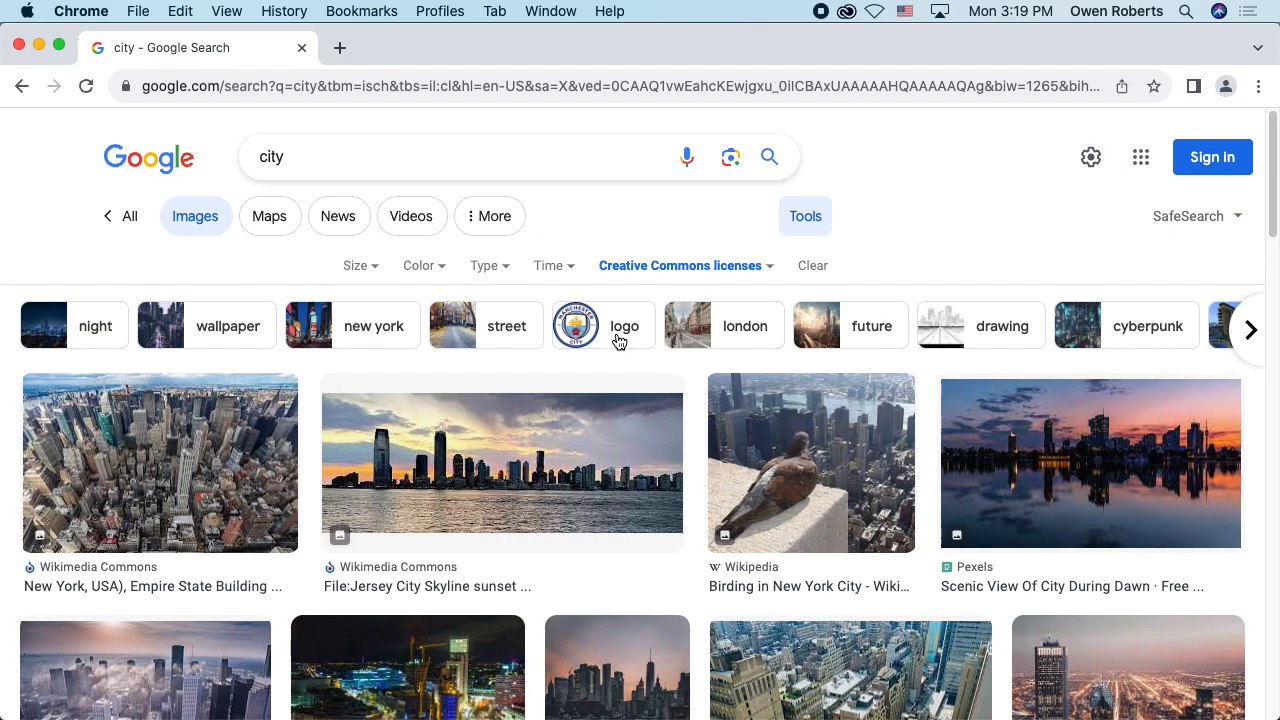
Step: Preview the "Birding in New York City" pigeon image and browse the other Creative Commons city results
{"action": "scroll", "coordinate": [505, 360], "scroll_direction": "down", "scroll_amount": 1}
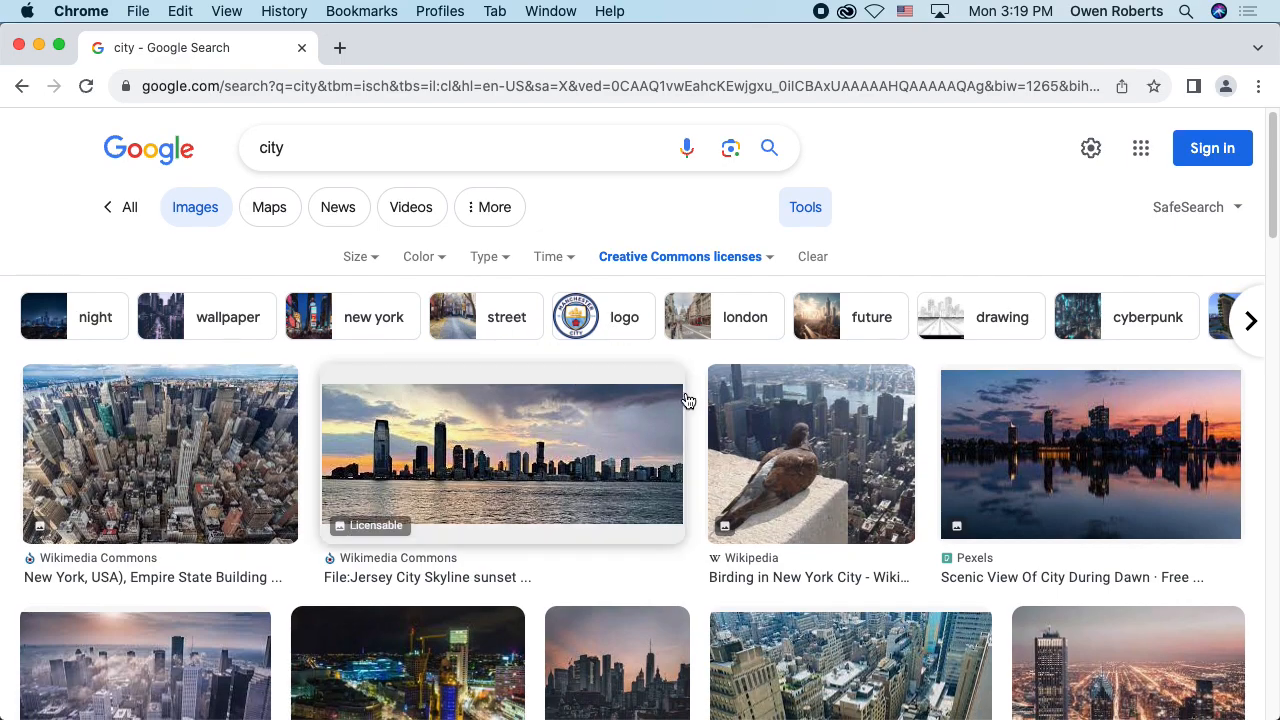
{"action": "left_click", "coordinate": [770, 432]}
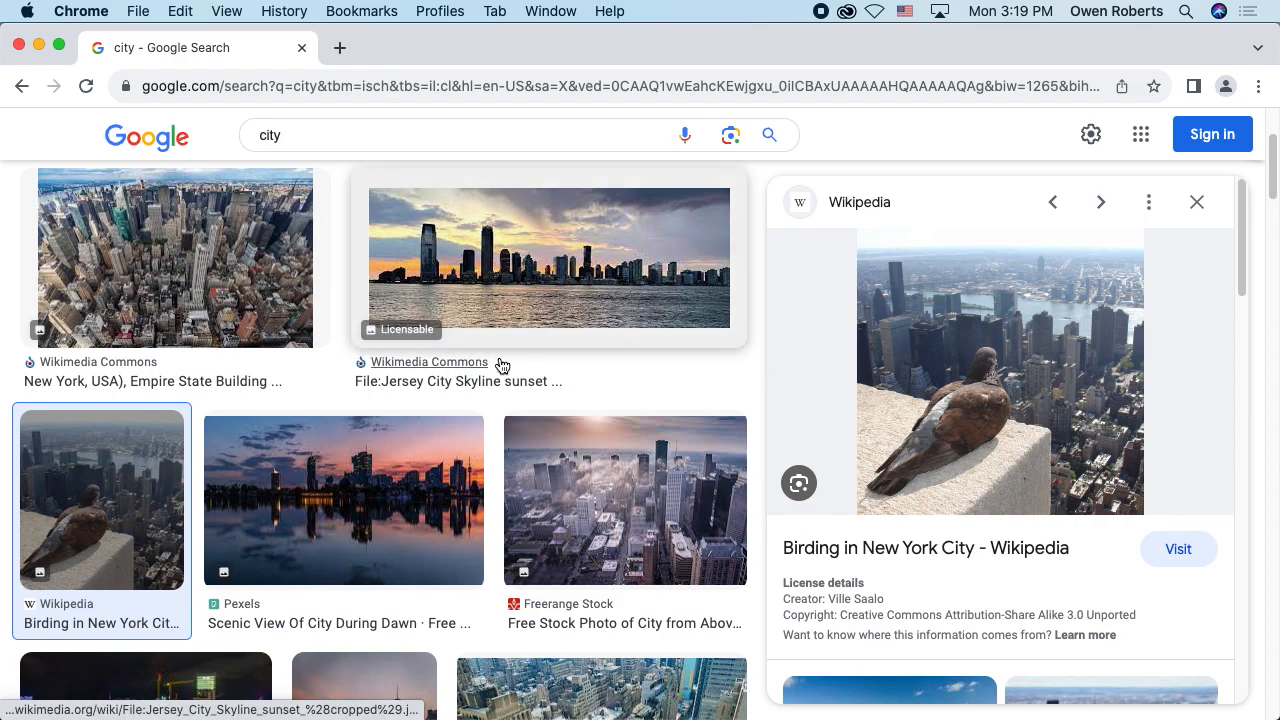
{"action": "scroll", "coordinate": [500, 366], "scroll_direction": "down", "scroll_amount": 2}
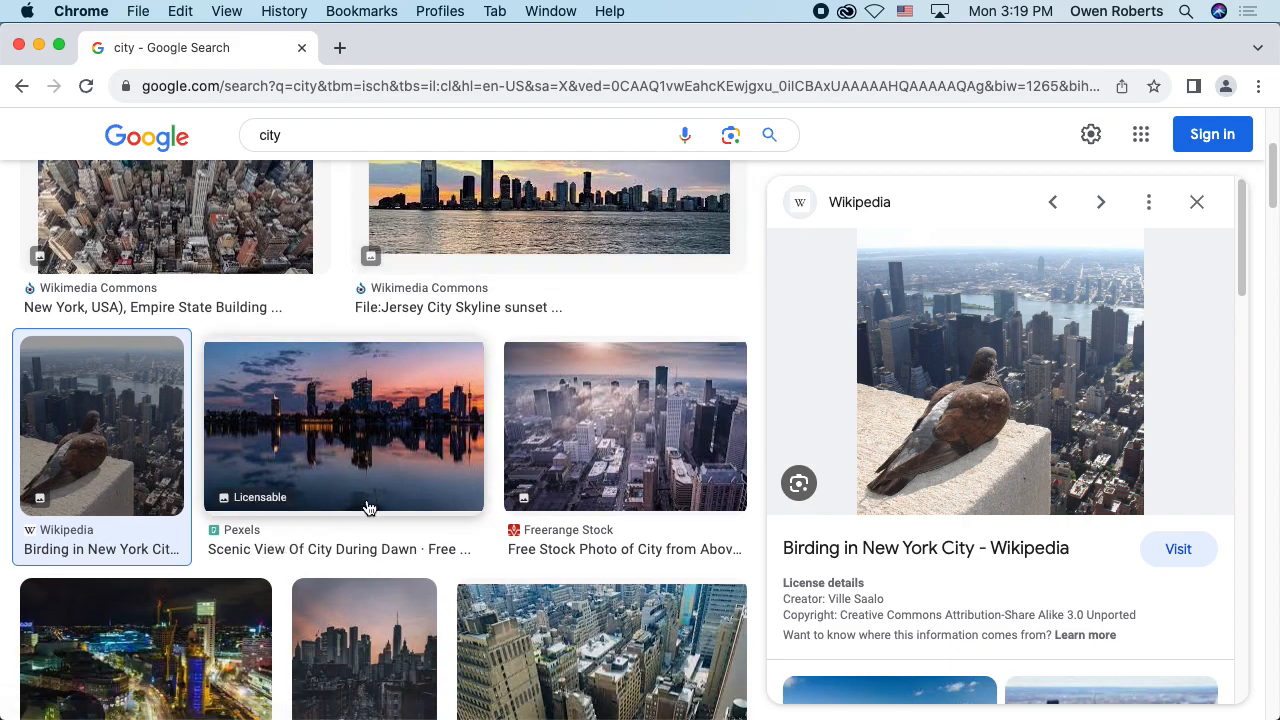
{"action": "scroll", "coordinate": [435, 446], "scroll_direction": "down", "scroll_amount": 4}
{"action": "scroll", "coordinate": [434, 447], "scroll_direction": "down", "scroll_amount": 3}
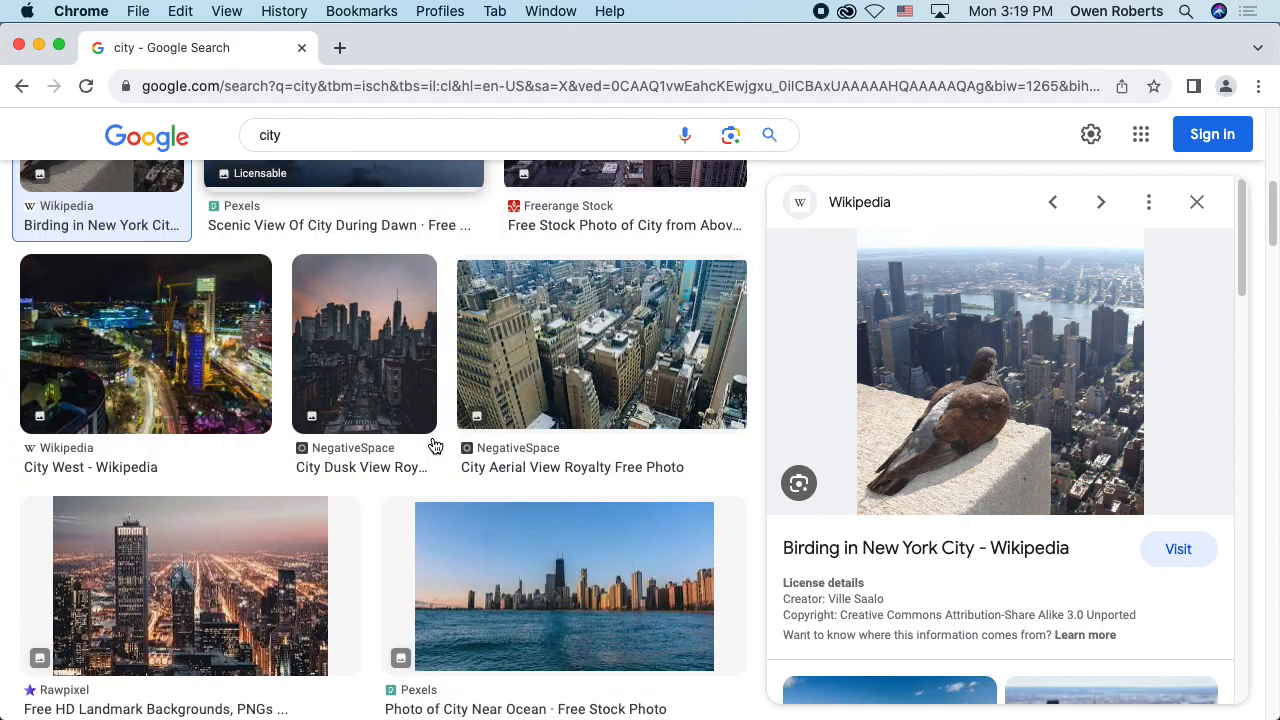
{"action": "scroll", "coordinate": [422, 449], "scroll_direction": "down", "scroll_amount": 2}
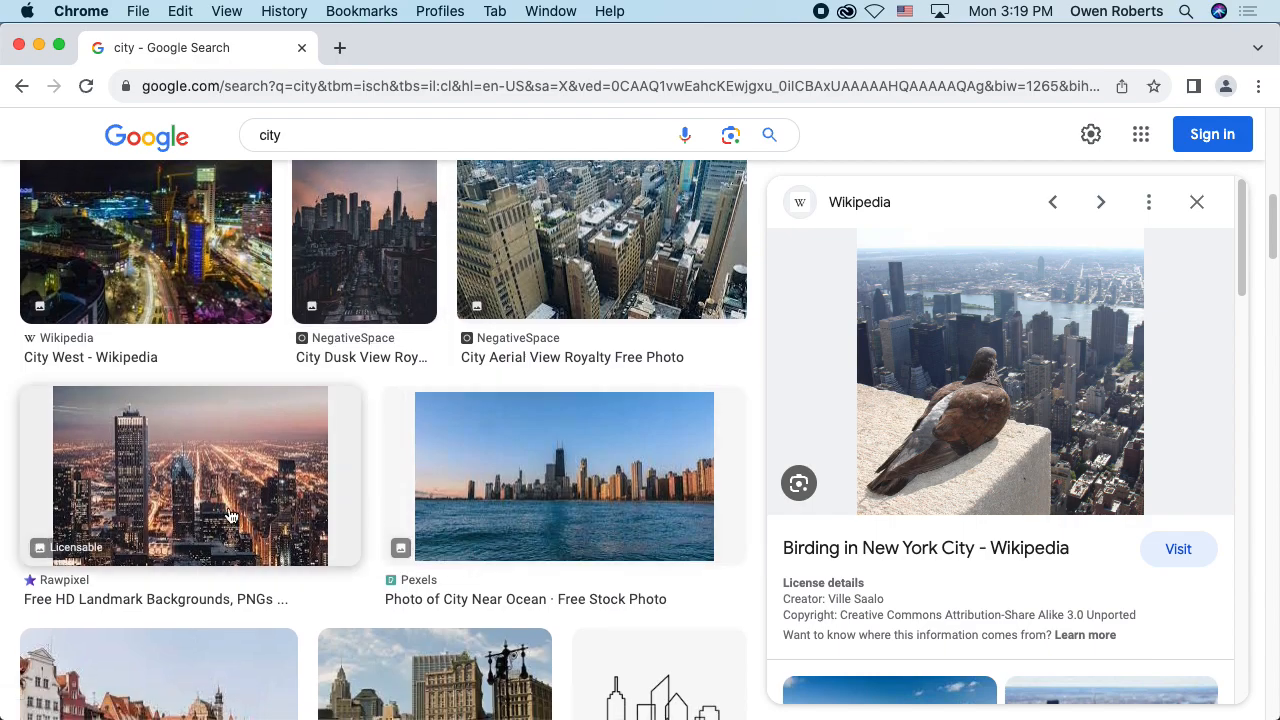
{"action": "scroll", "coordinate": [175, 545], "scroll_direction": "down", "scroll_amount": 5}
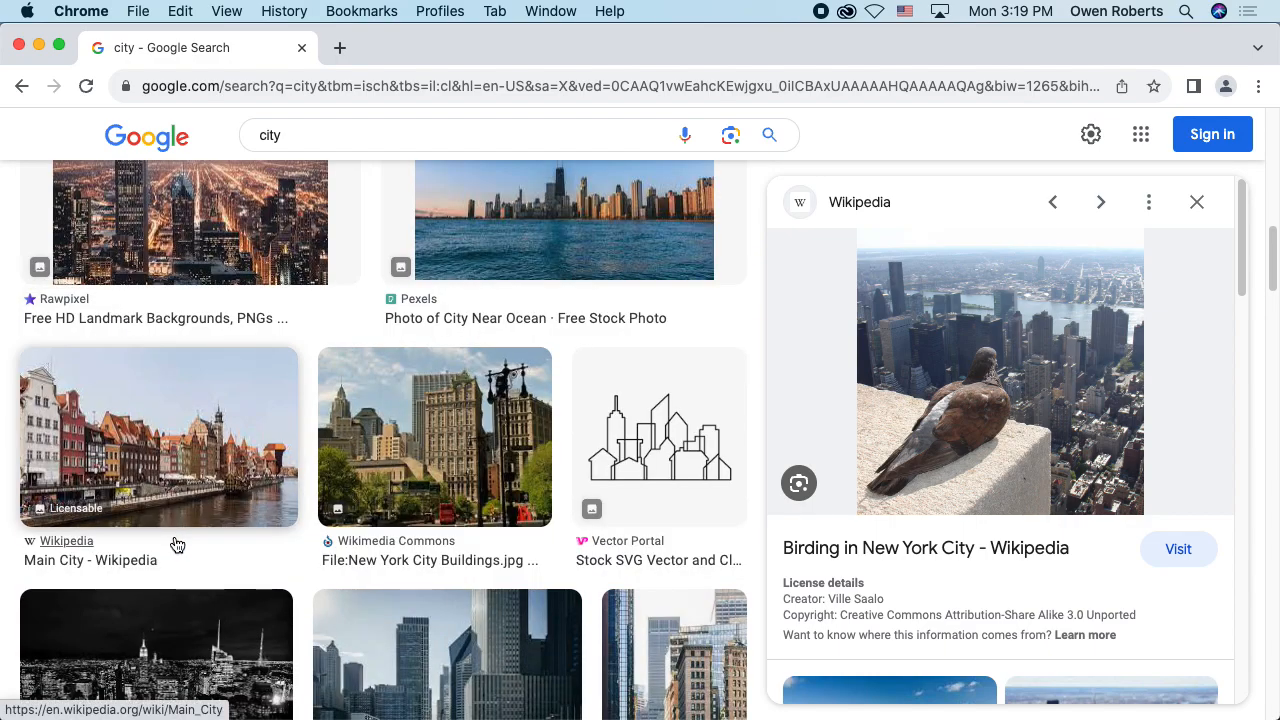
{"action": "scroll", "coordinate": [178, 540], "scroll_direction": "down", "scroll_amount": 4}
{"action": "scroll", "coordinate": [196, 538], "scroll_direction": "down", "scroll_amount": 4}
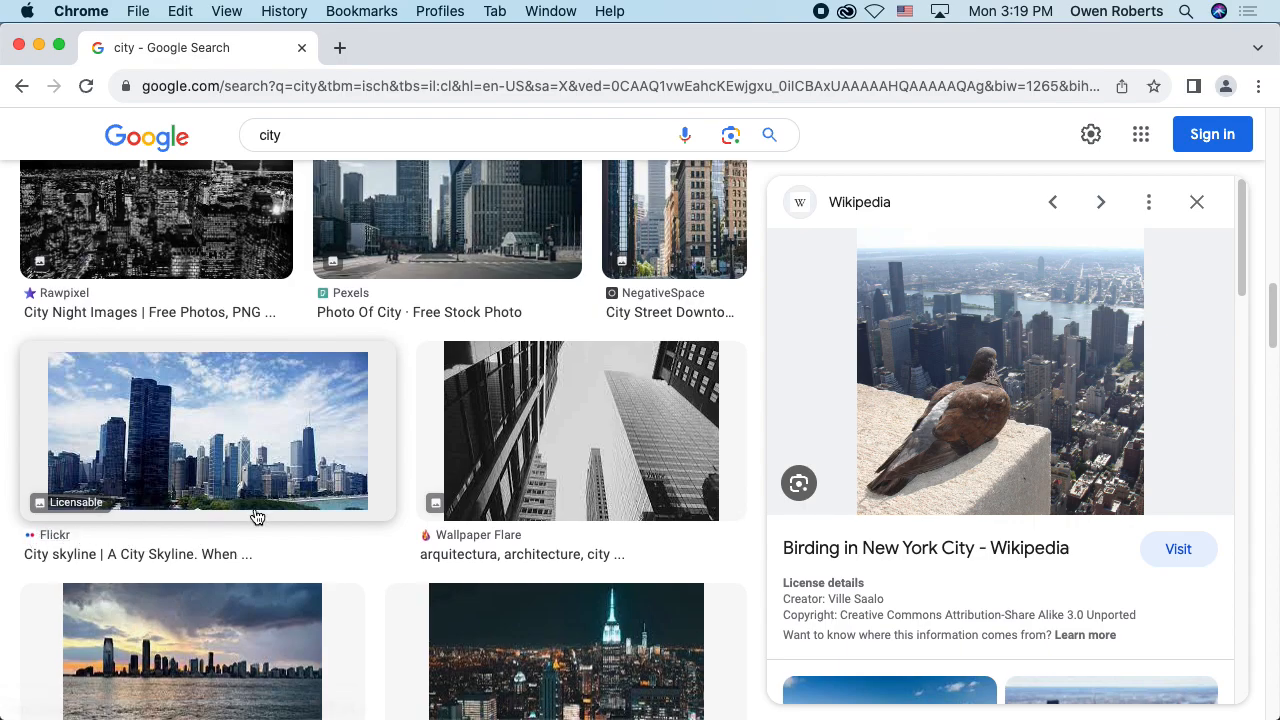
{"action": "scroll", "coordinate": [254, 510], "scroll_direction": "up", "scroll_amount": 15}
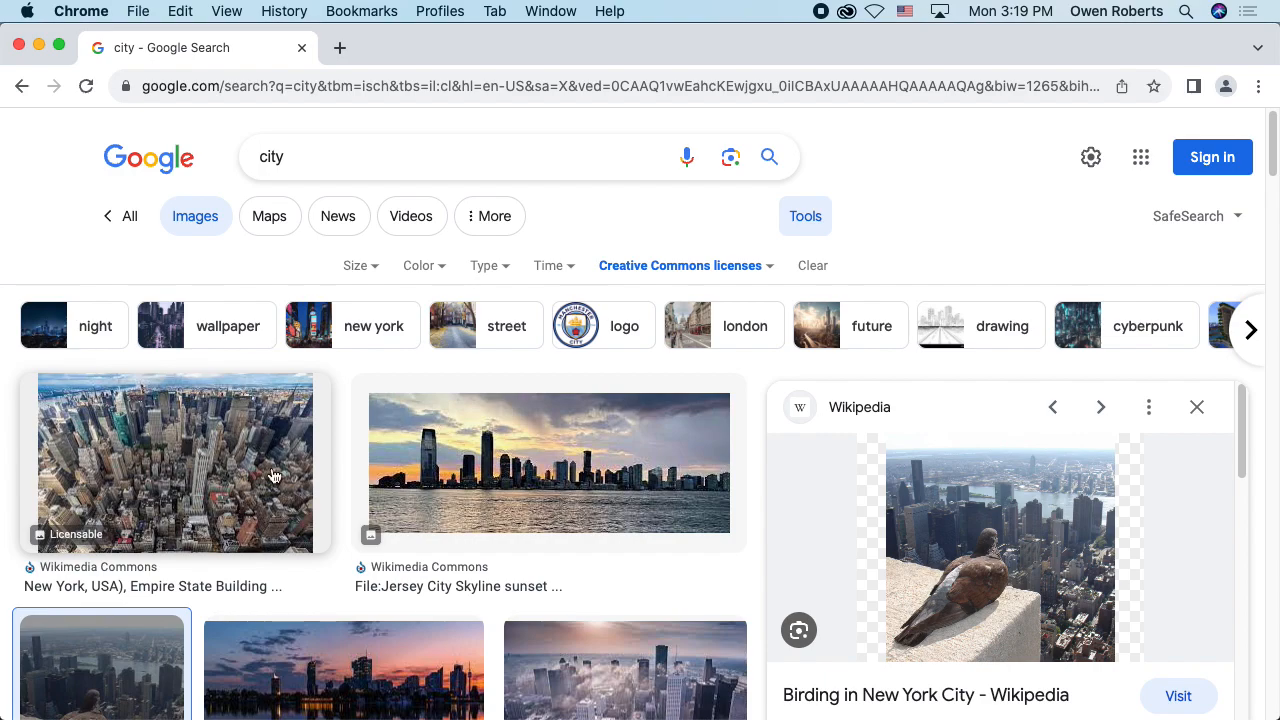
{"action": "scroll", "coordinate": [735, 318], "scroll_direction": "down", "scroll_amount": 4}
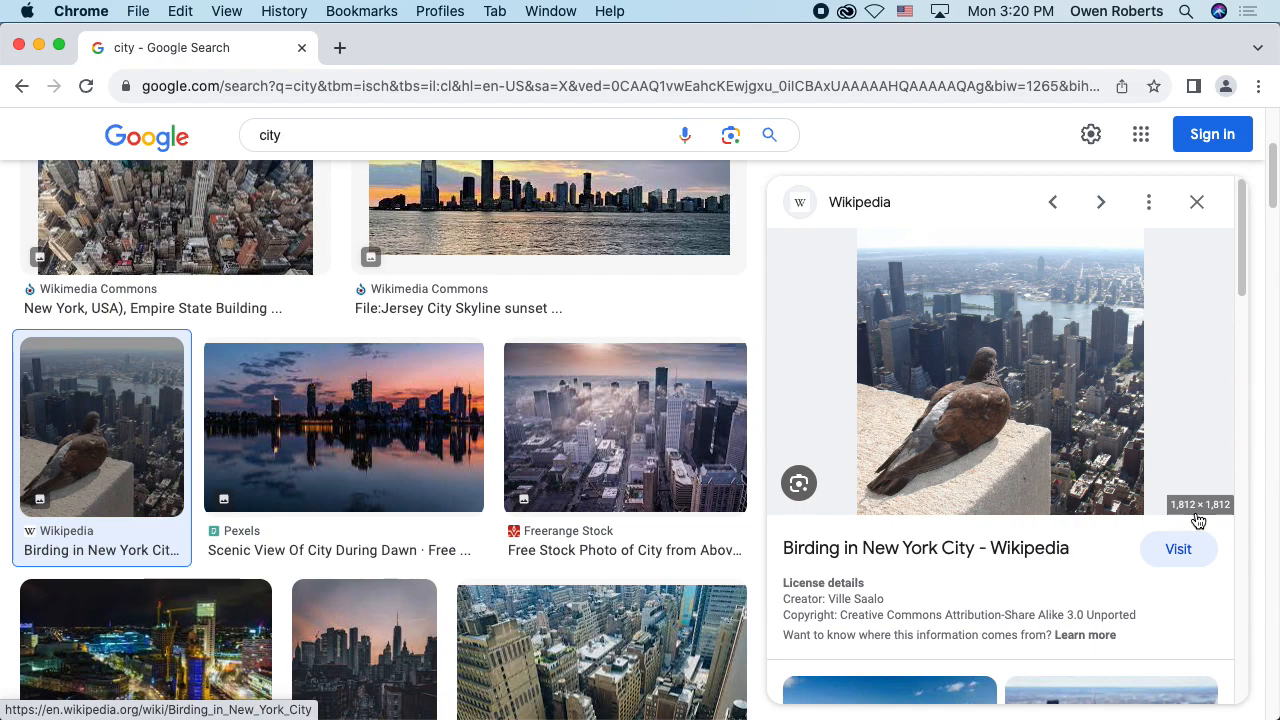
Step: Open the pigeon photo from its Wikipedia source article and go to its Wikimedia Commons file details page
{"action": "left_click", "coordinate": [1052, 357]}
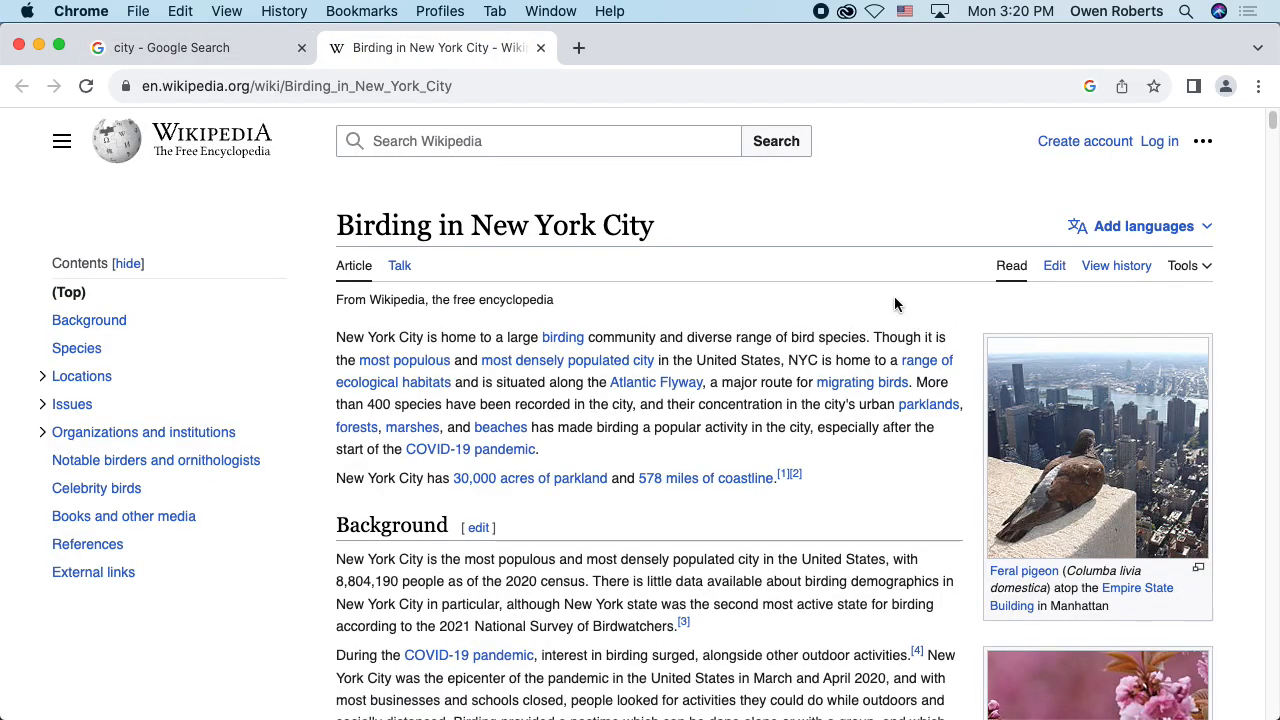
{"action": "left_click", "coordinate": [1105, 420]}
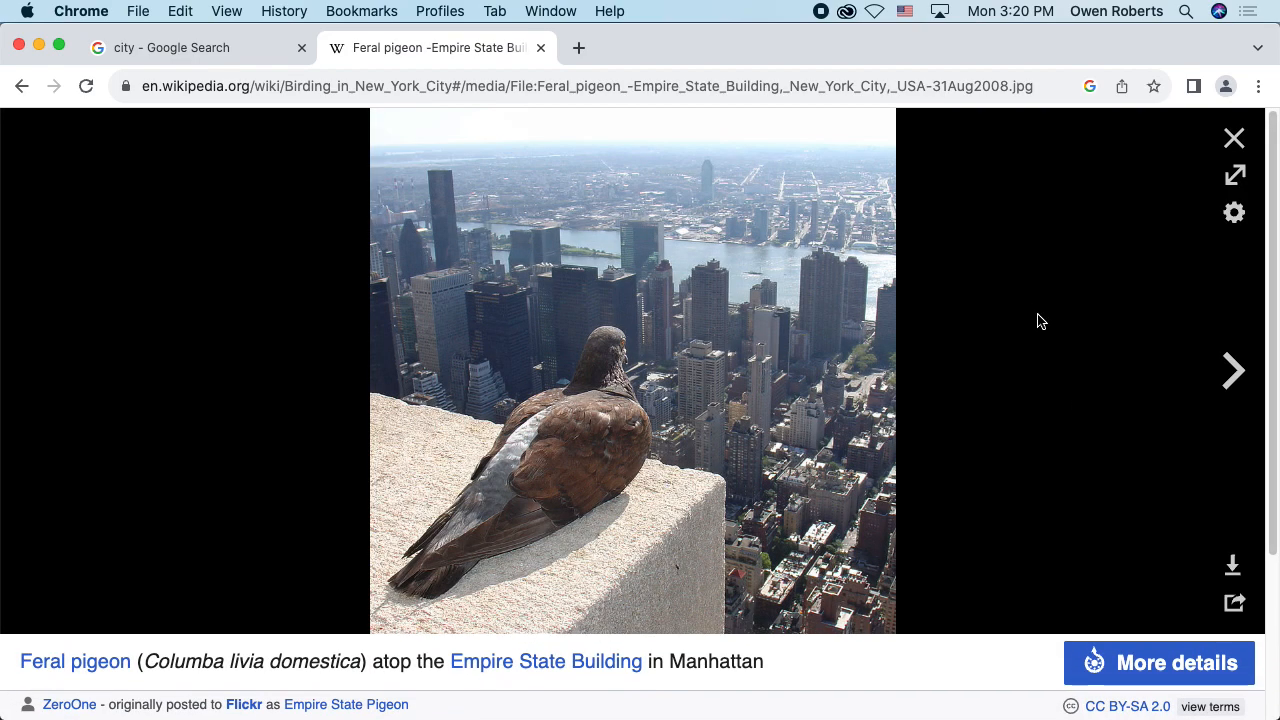
{"action": "scroll", "coordinate": [847, 272], "scroll_direction": "down", "scroll_amount": 3}
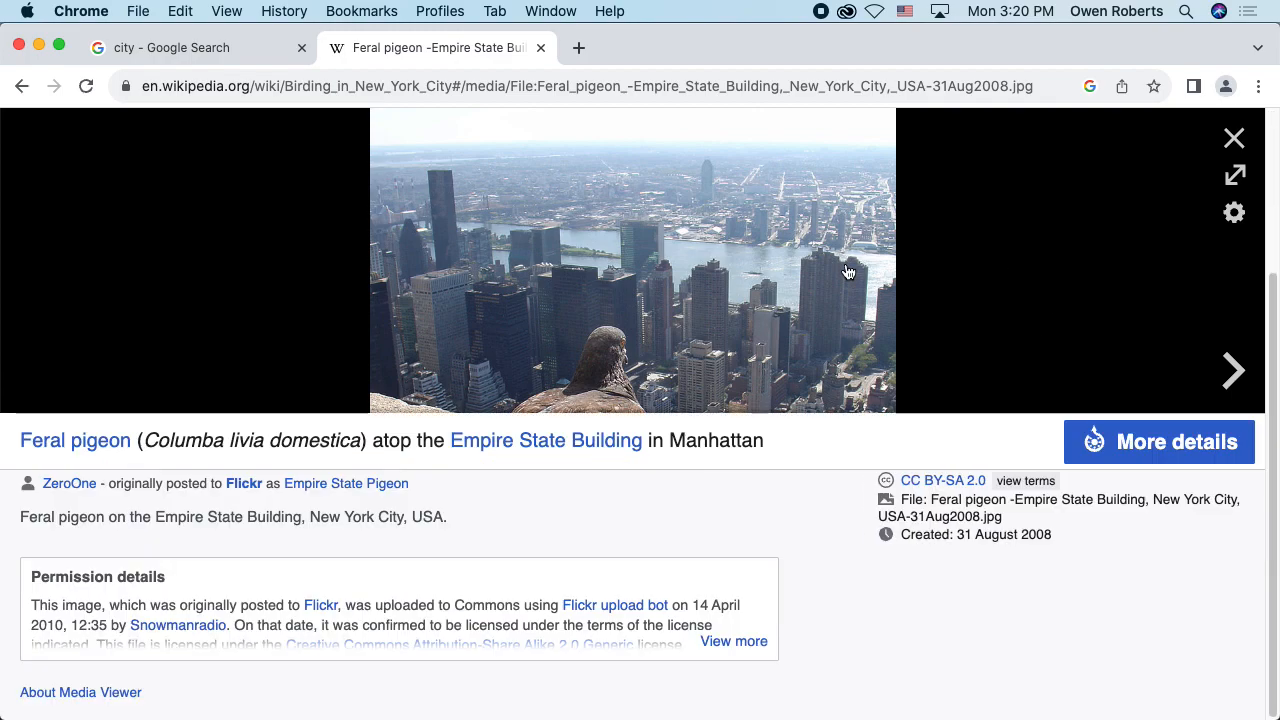
{"action": "scroll", "coordinate": [880, 285], "scroll_direction": "up", "scroll_amount": 3}
{"action": "scroll", "coordinate": [1020, 350], "scroll_direction": "down", "scroll_amount": 3}
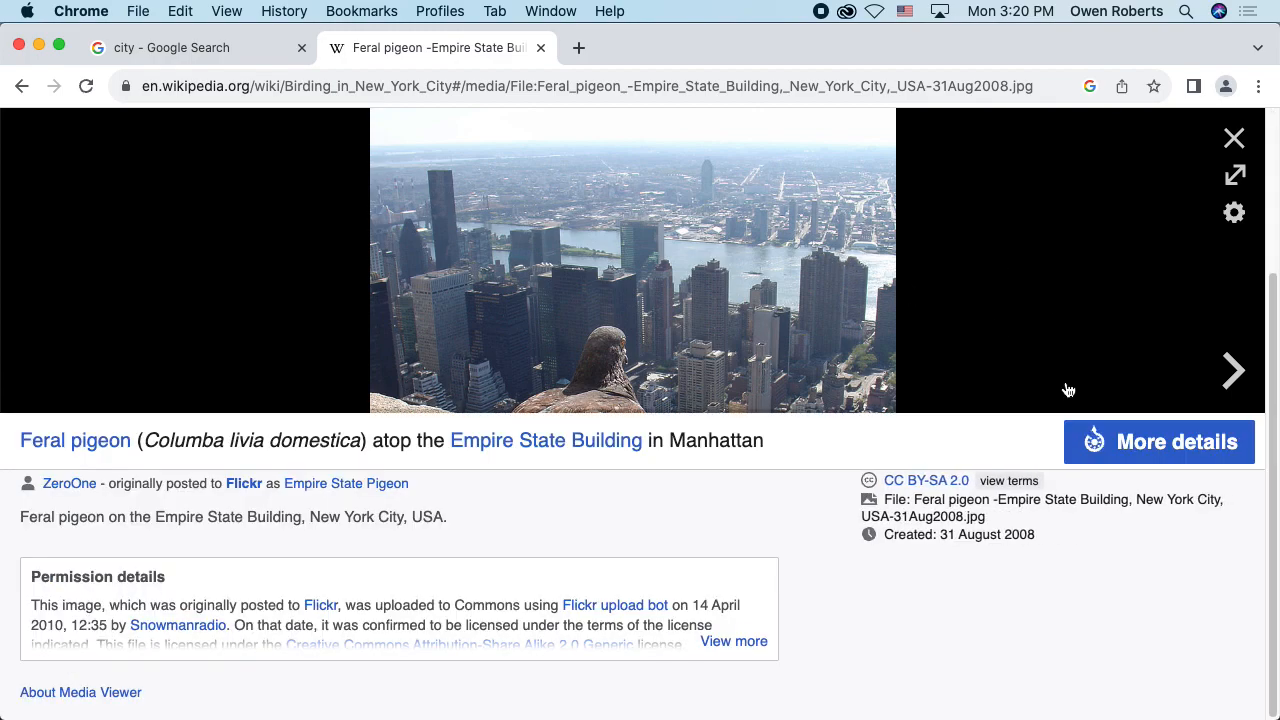
{"action": "left_click", "coordinate": [1105, 440]}
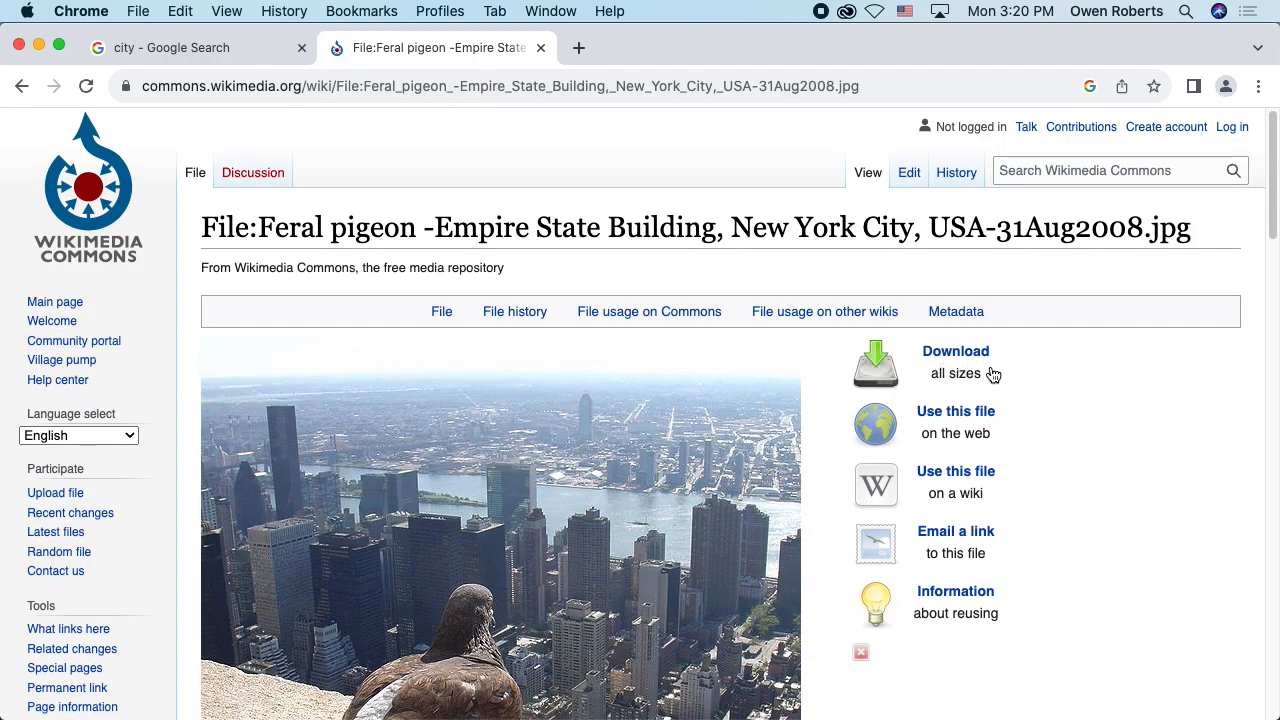
Step: Open the 1,812 × 1,812 pixel version of the pigeon photo and highlight the .jpg extension in its web address
{"action": "scroll", "coordinate": [1038, 376], "scroll_direction": "down", "scroll_amount": 5}
{"action": "scroll", "coordinate": [1038, 378], "scroll_direction": "down", "scroll_amount": 1}
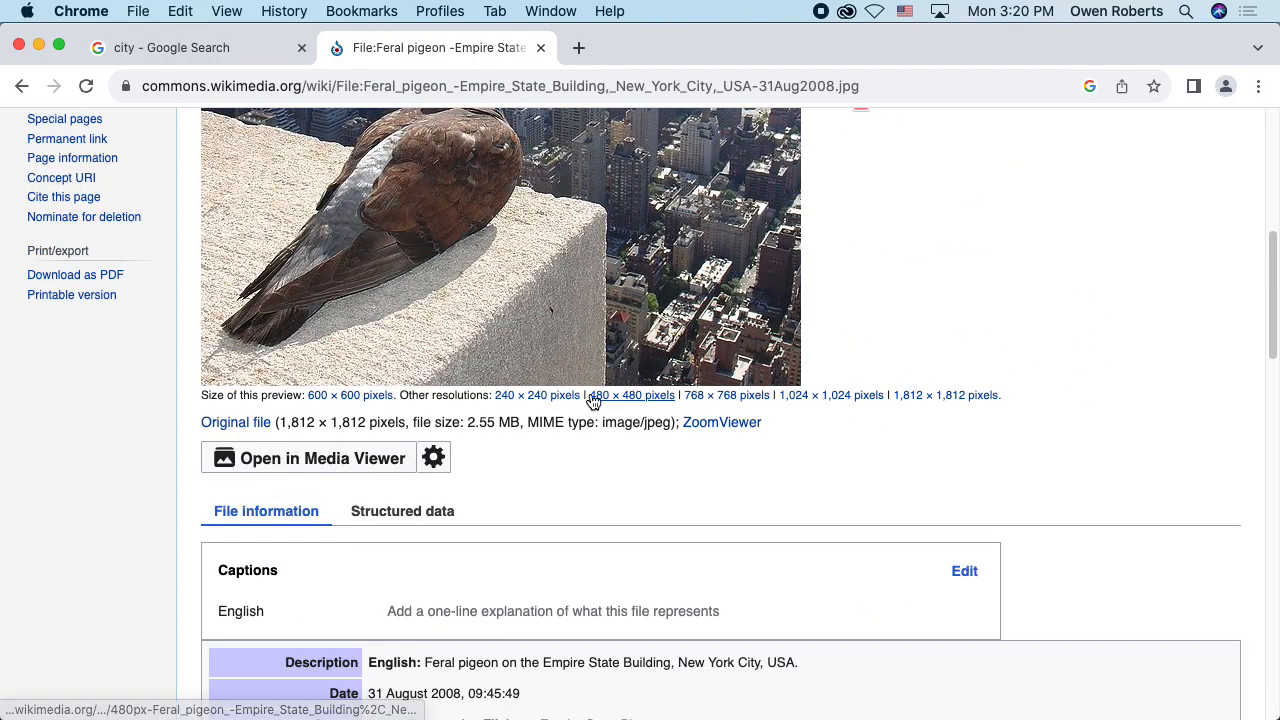
{"action": "left_click", "coordinate": [934, 397]}
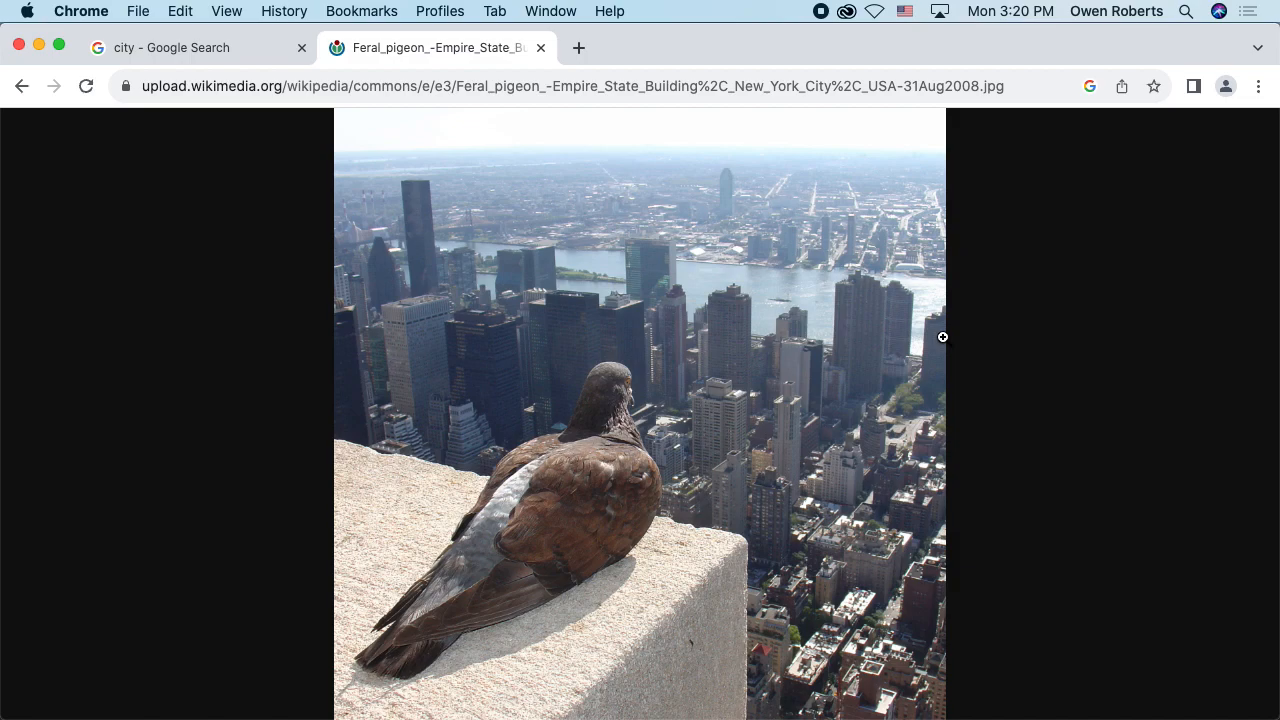
{"action": "left_click", "coordinate": [1035, 88]}
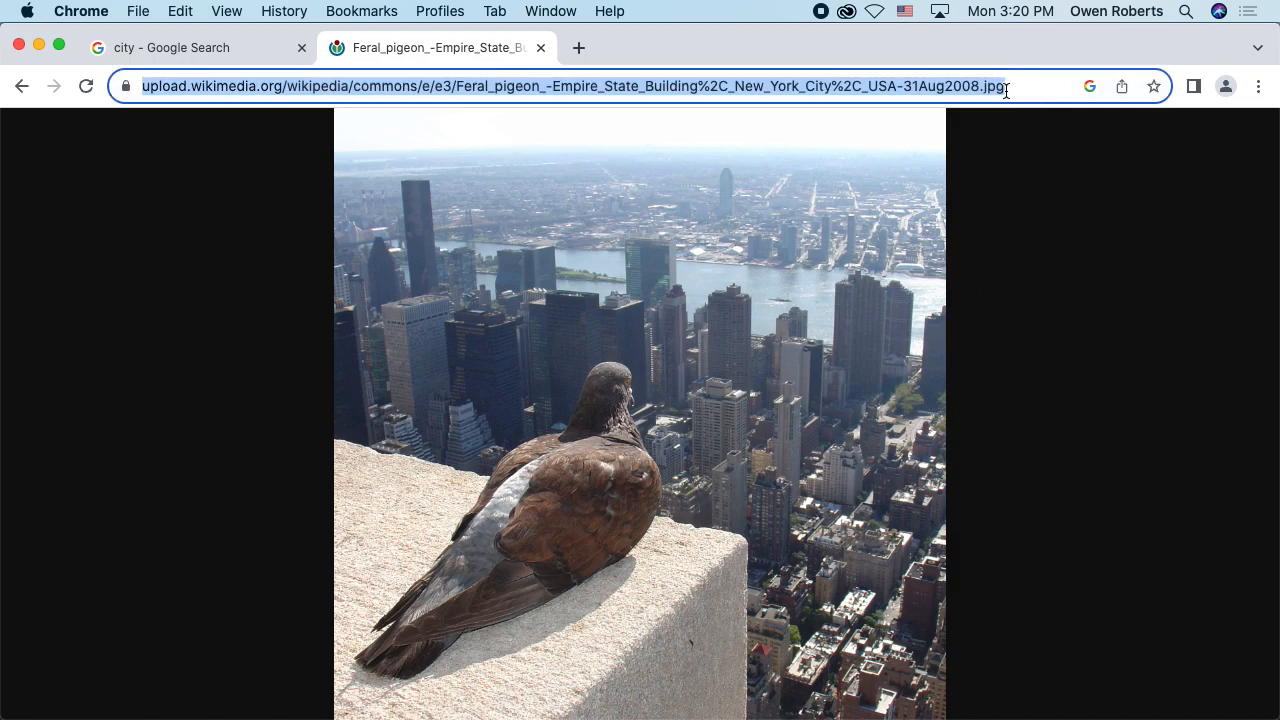
{"action": "left_click", "coordinate": [1006, 90]}
{"action": "left_click_drag", "start_coordinate": [1028, 90], "coordinate": [1054, 93]}
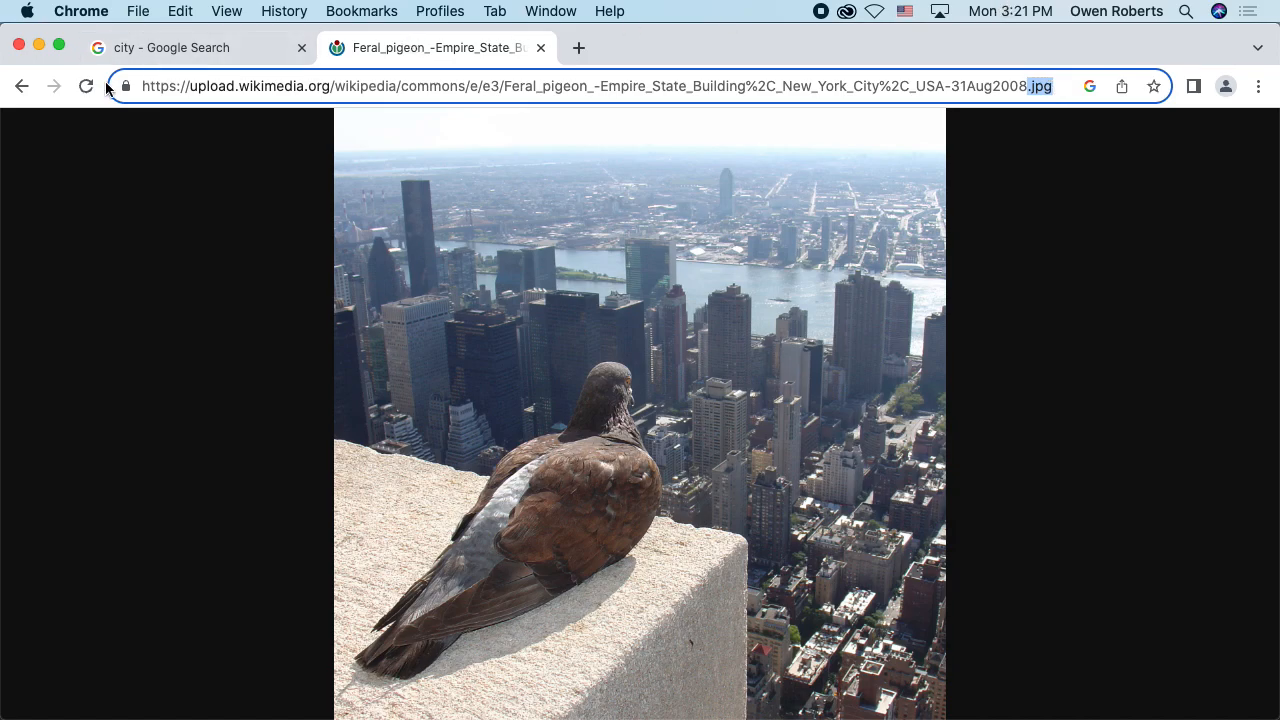
Step: Go back to the Wikipedia article, return to the Google image results and show the save options for the previewed pigeon image
{"action": "left_click", "coordinate": [22, 86]}
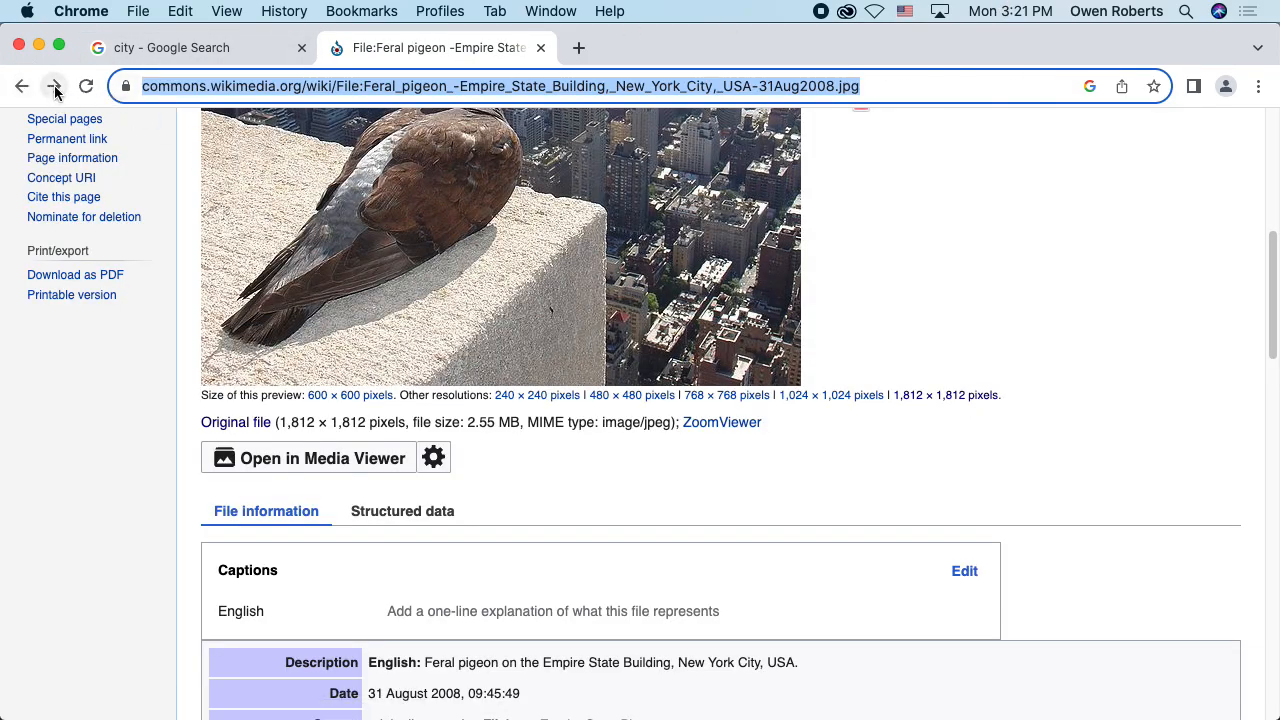
{"action": "left_click", "coordinate": [16, 90]}
{"action": "left_click", "coordinate": [16, 90]}
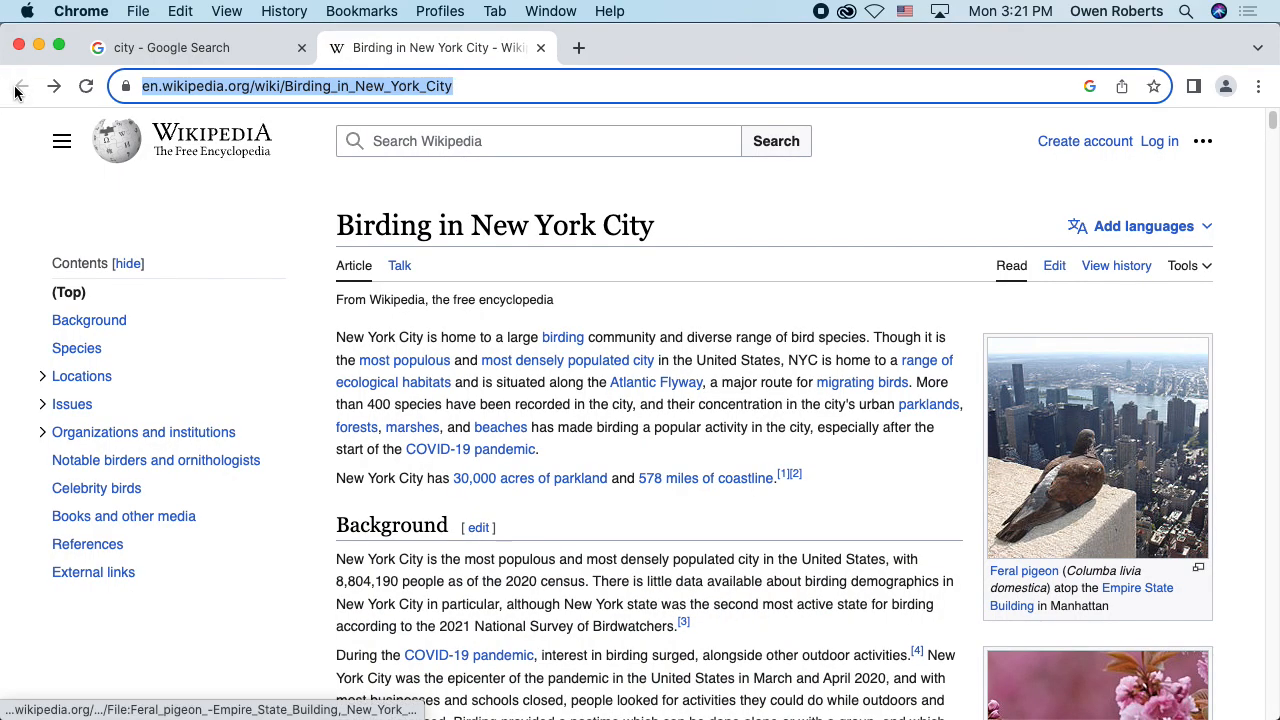
{"action": "left_click", "coordinate": [180, 47]}
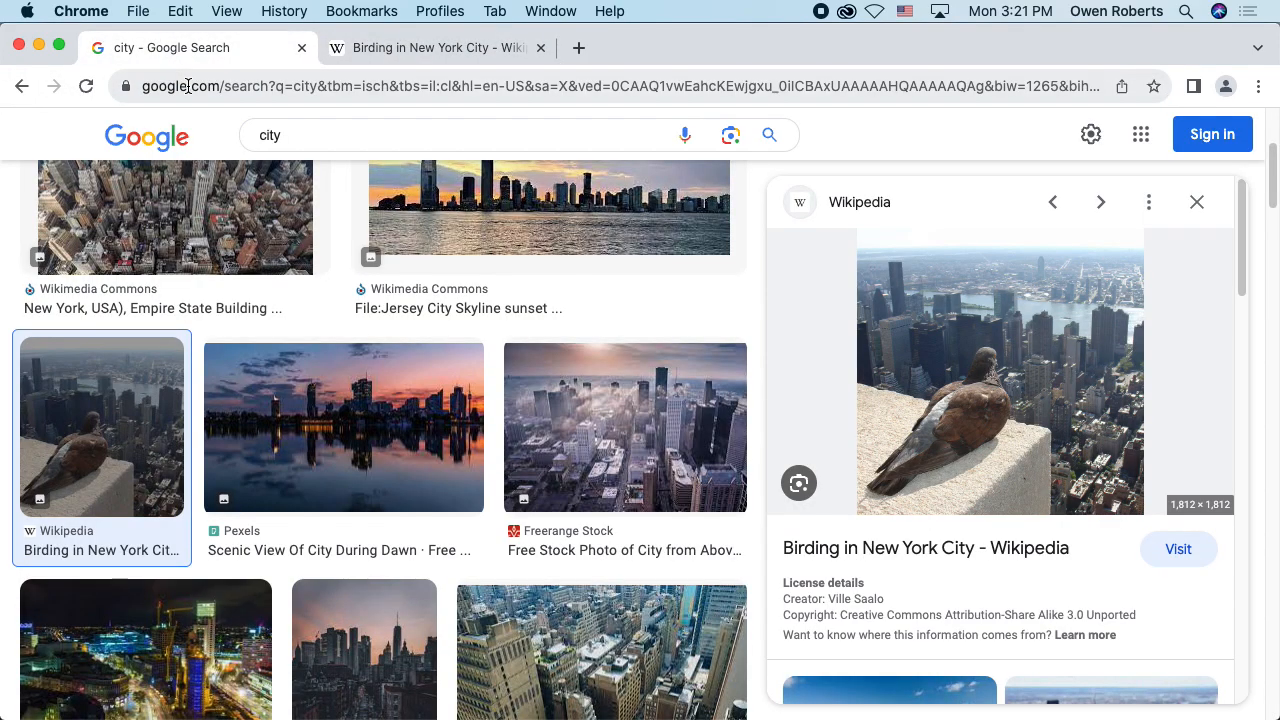
{"action": "right_click", "coordinate": [1026, 324]}
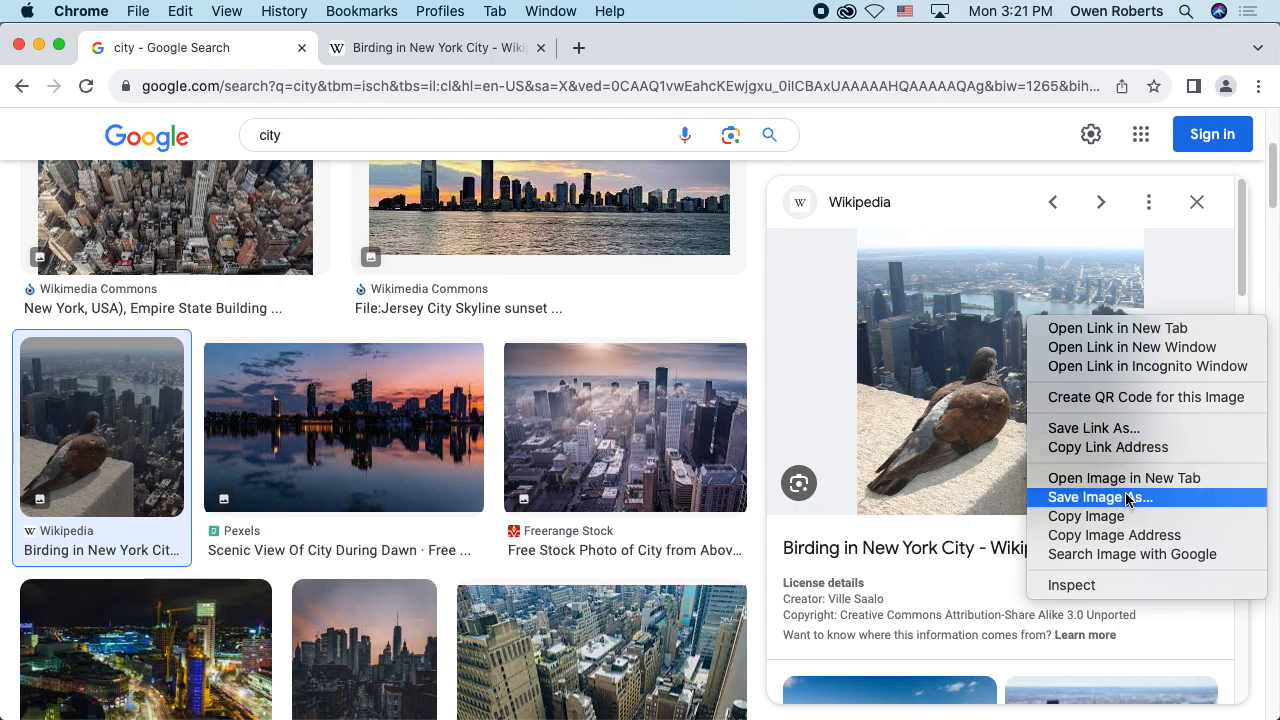
Step: Reopen the pigeon photo's Wikimedia Commons details page from the Wikipedia article and highlight the author credit in the file information
{"action": "left_click", "coordinate": [462, 45]}
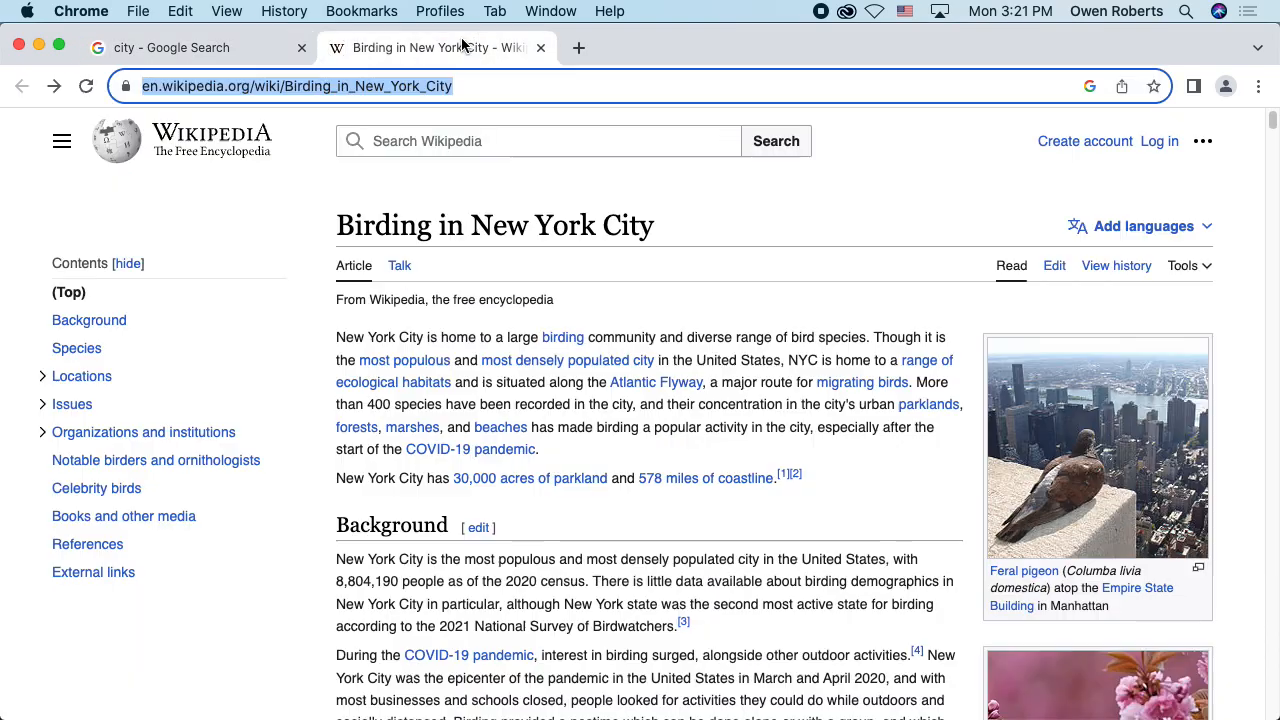
{"action": "left_click", "coordinate": [1050, 460]}
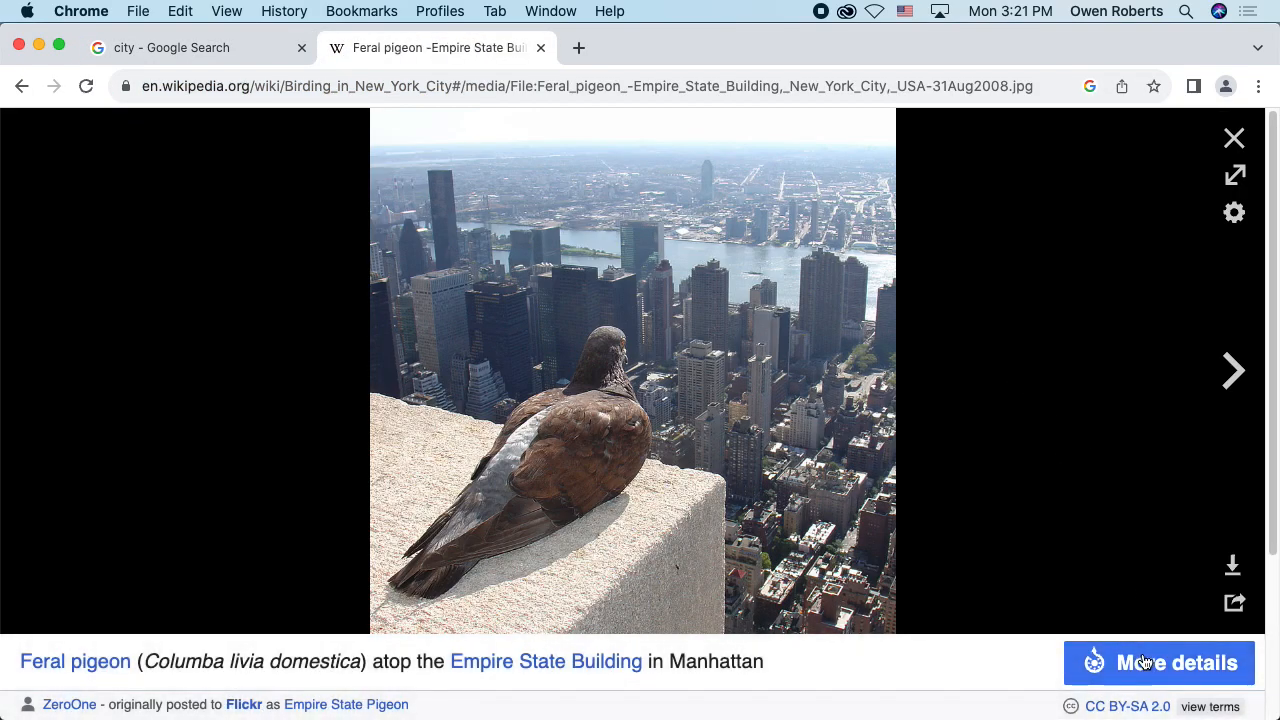
{"action": "left_click", "coordinate": [1145, 663]}
{"action": "scroll", "coordinate": [836, 396], "scroll_direction": "down", "scroll_amount": 10}
{"action": "scroll", "coordinate": [835, 397], "scroll_direction": "up", "scroll_amount": 3}
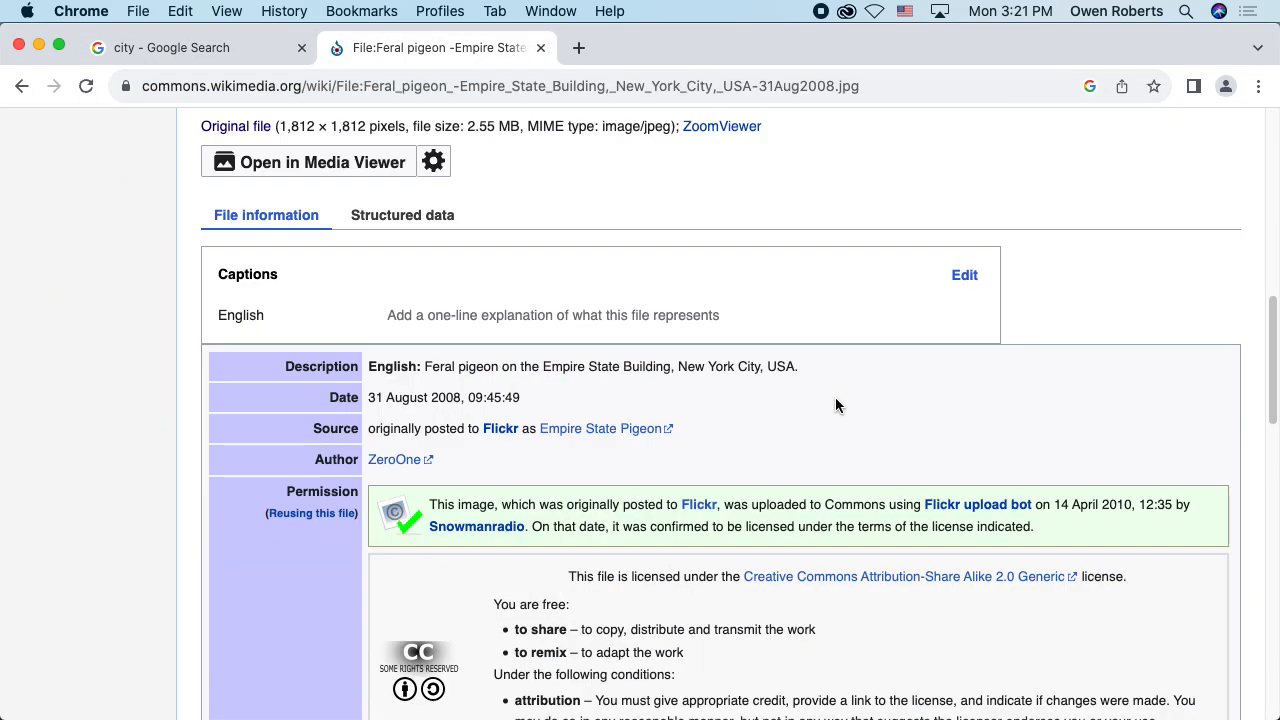
{"action": "scroll", "coordinate": [835, 397], "scroll_direction": "up", "scroll_amount": 3}
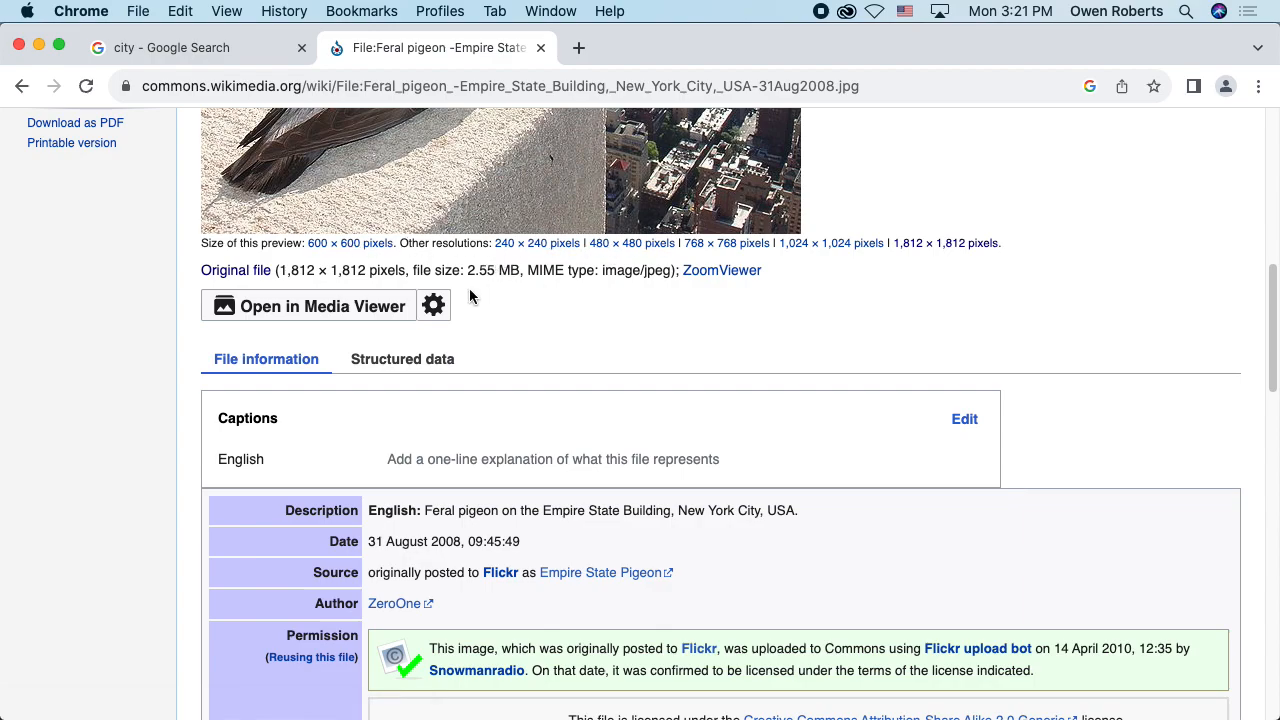
{"action": "scroll", "coordinate": [473, 298], "scroll_direction": "down", "scroll_amount": 2}
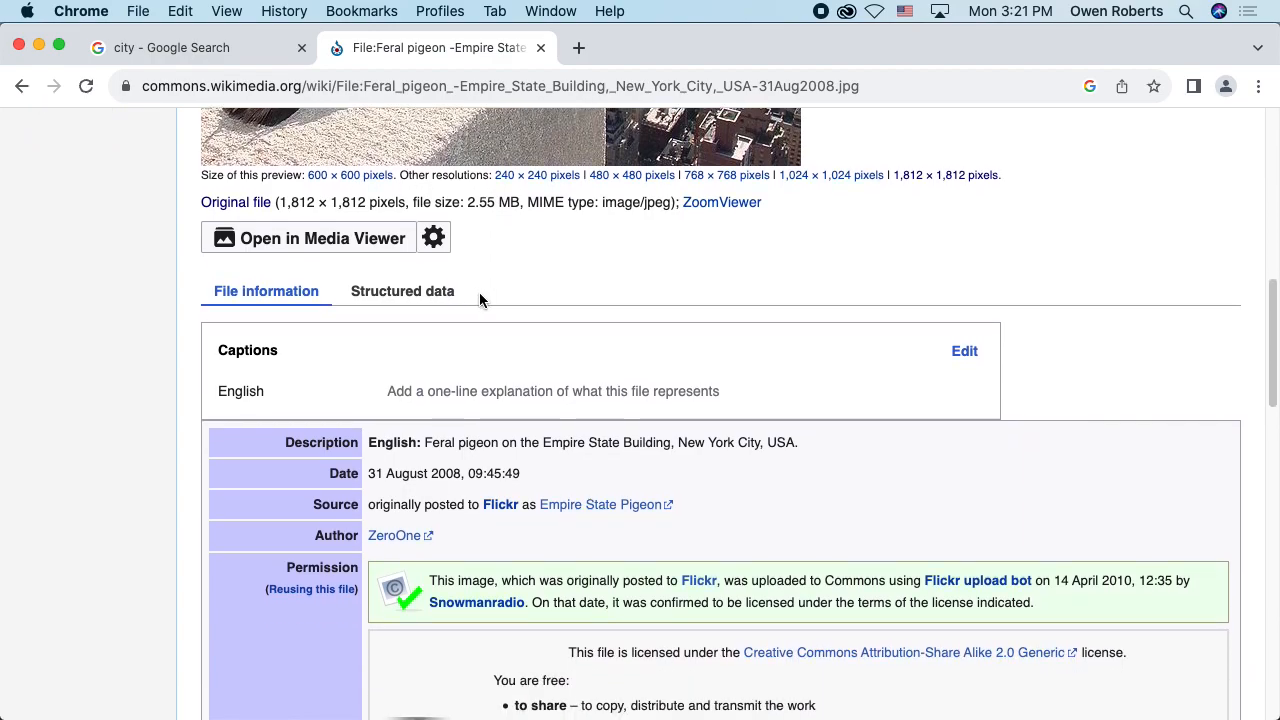
{"action": "scroll", "coordinate": [479, 293], "scroll_direction": "down", "scroll_amount": 1}
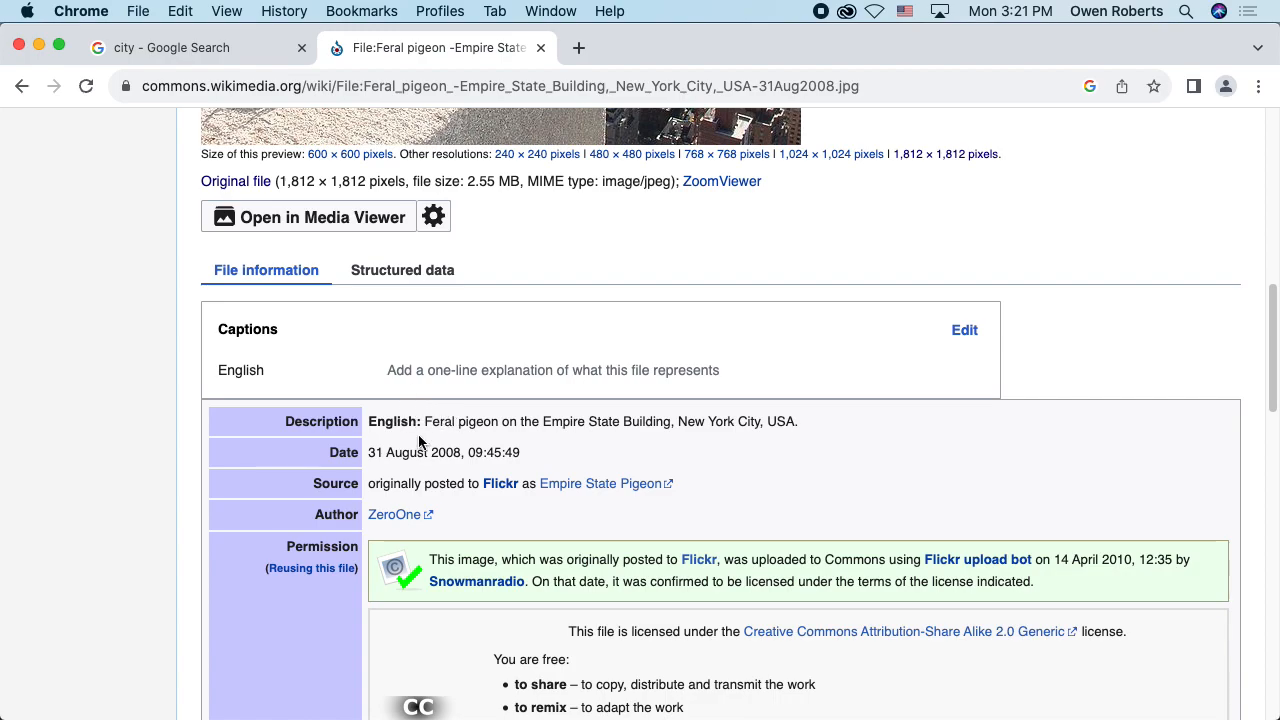
{"action": "left_click_drag", "start_coordinate": [322, 514], "coordinate": [450, 510]}
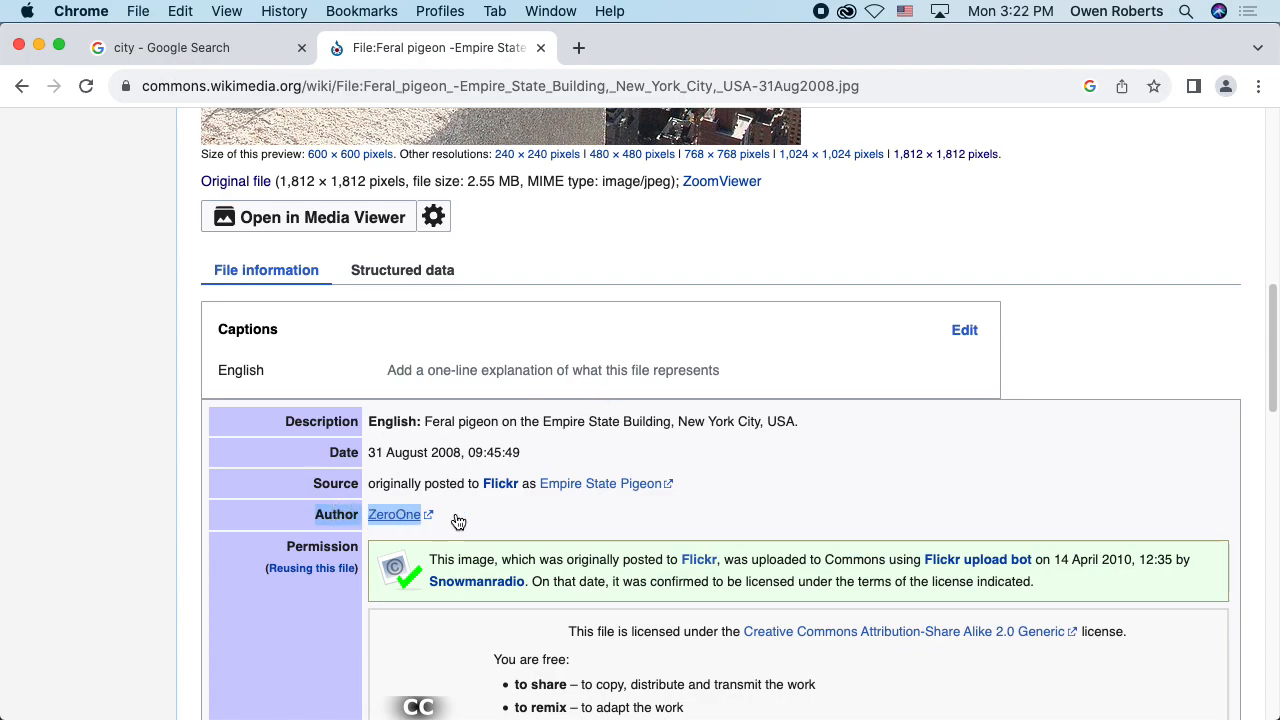
Step: Highlight the license statement in the Permission section of the pigeon photo's file information
{"action": "scroll", "coordinate": [571, 501], "scroll_direction": "down", "scroll_amount": 7}
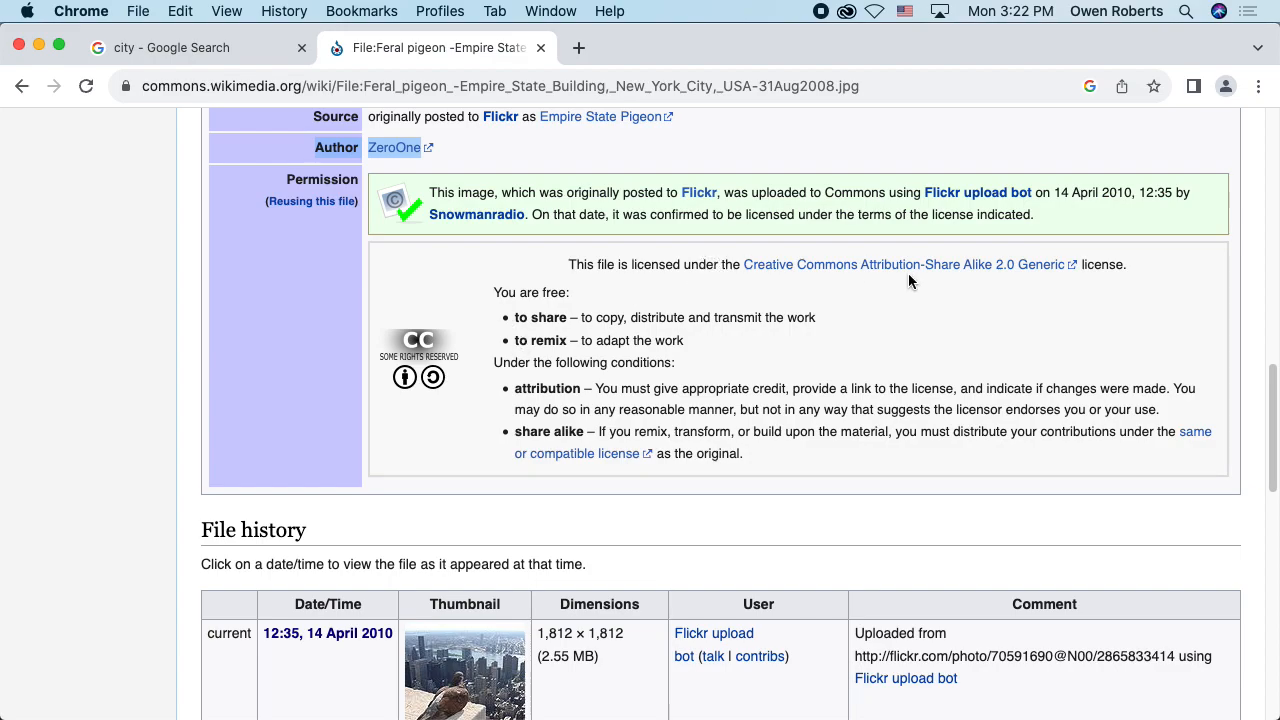
{"action": "left_click_drag", "start_coordinate": [580, 264], "coordinate": [1126, 270]}
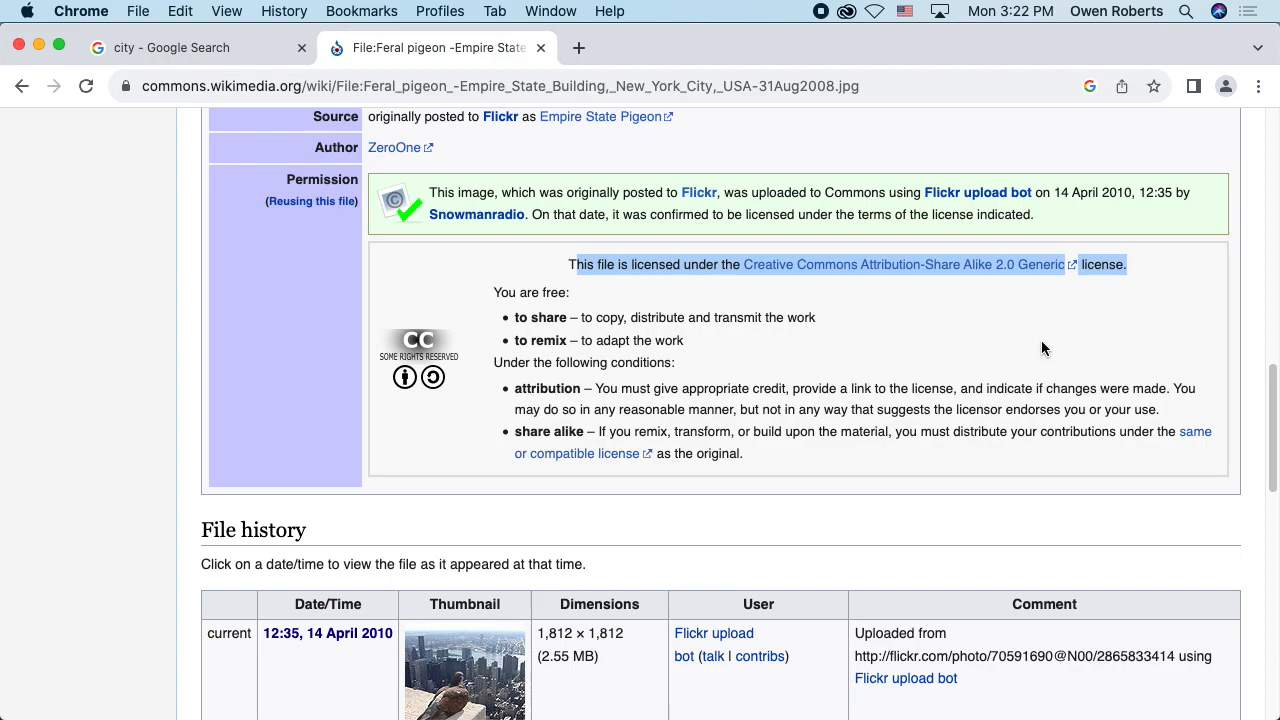
{"action": "left_click", "coordinate": [999, 296]}
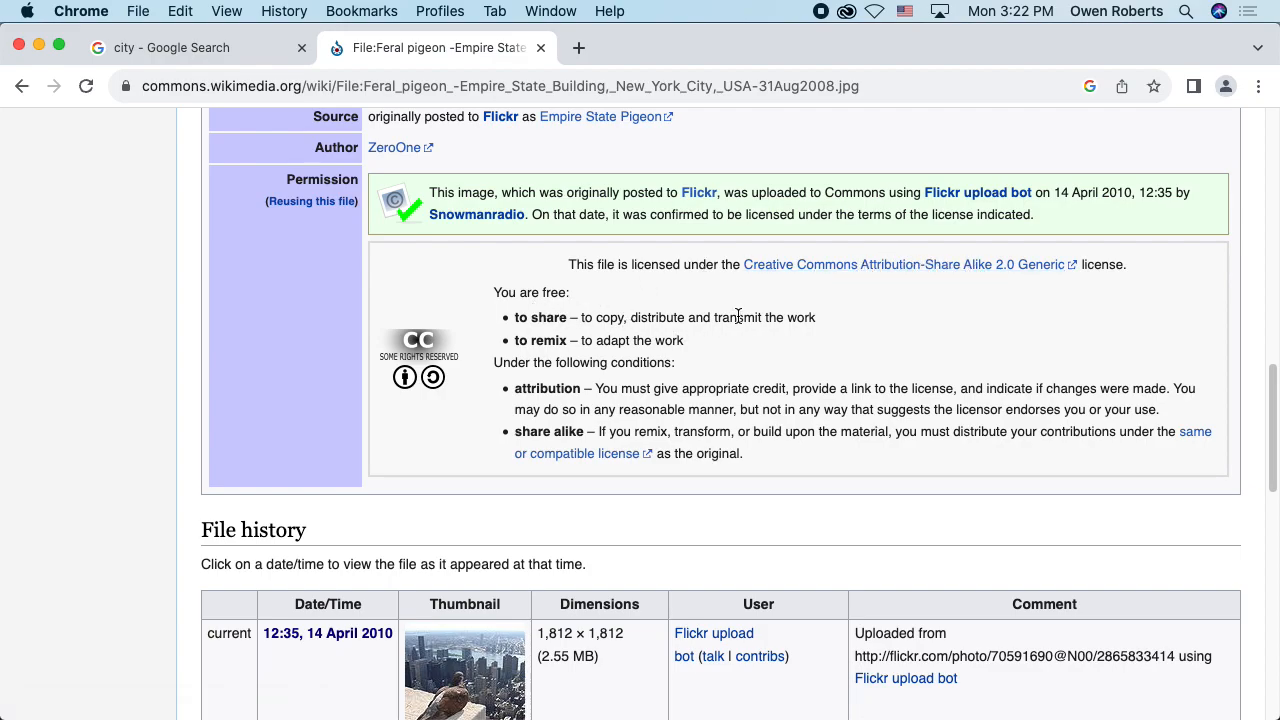
Step: Open the Attribution-Share Alike 2.0 Generic license link in a new tab and review the license summary
{"action": "left_click_drag", "start_coordinate": [863, 268], "coordinate": [1064, 268]}
{"action": "right_click", "coordinate": [985, 268]}
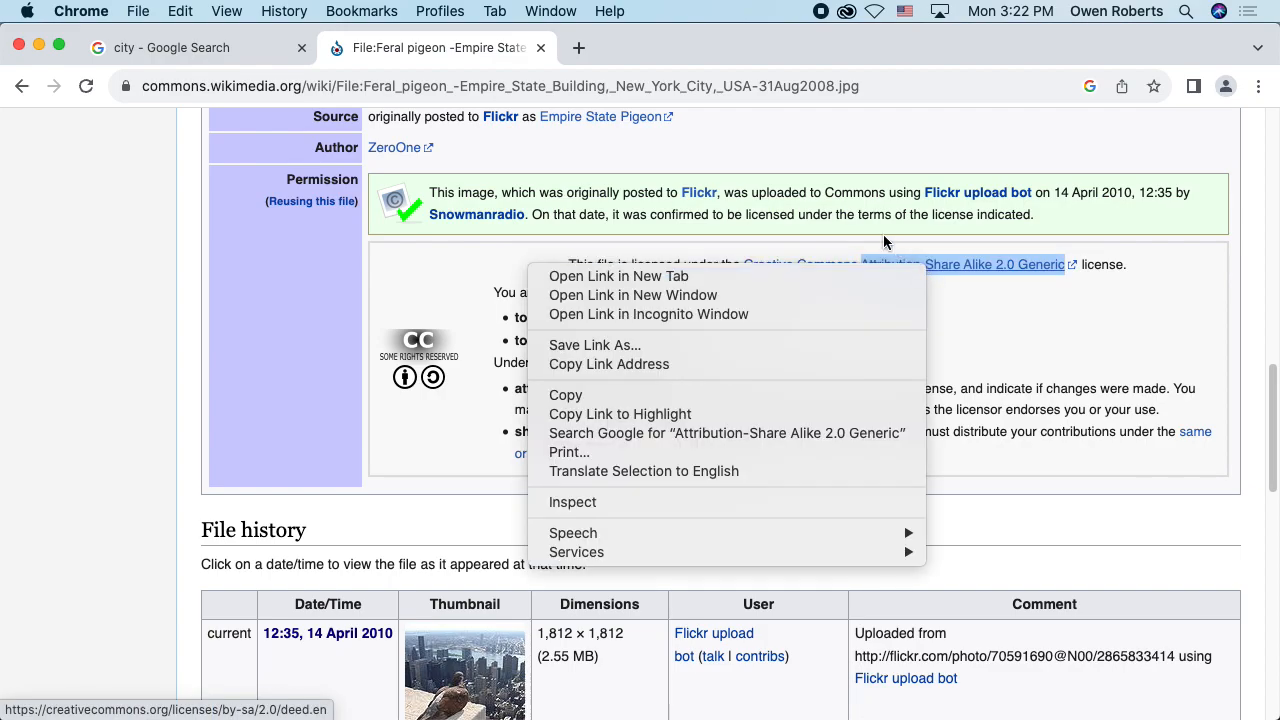
{"action": "left_click", "coordinate": [796, 274]}
{"action": "left_click", "coordinate": [670, 47]}
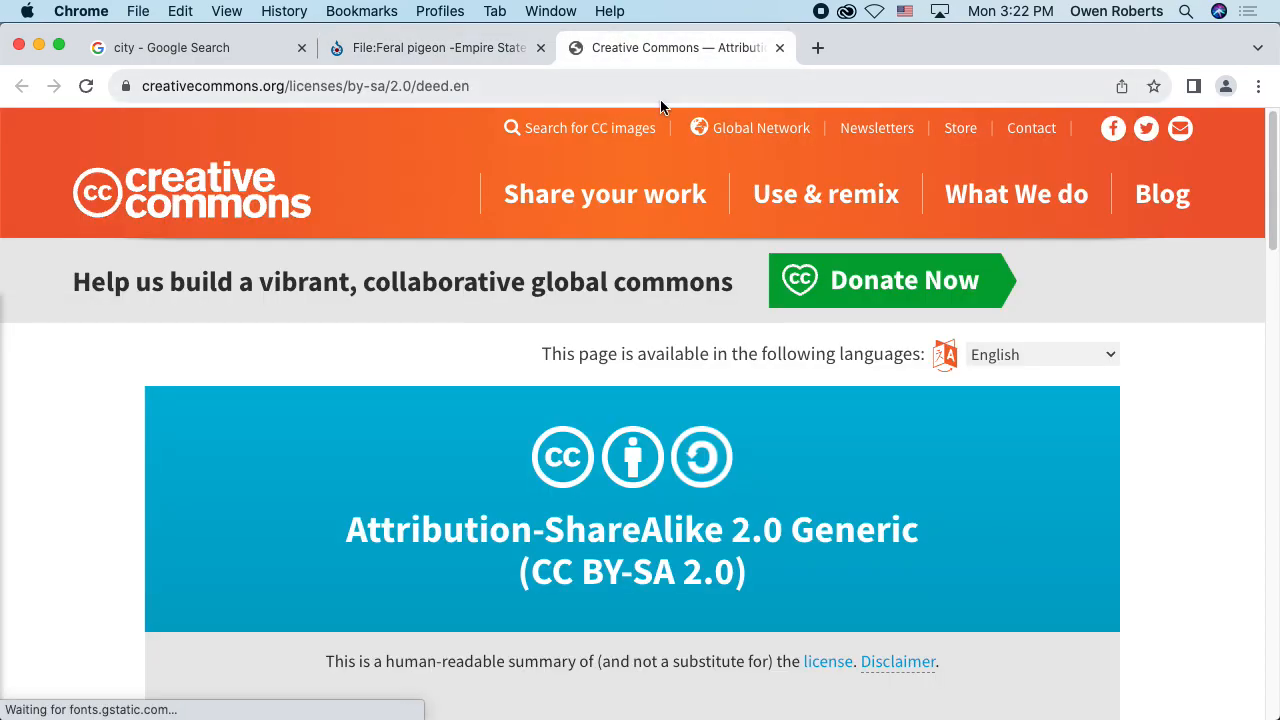
{"action": "scroll", "coordinate": [690, 210], "scroll_direction": "down", "scroll_amount": 4}
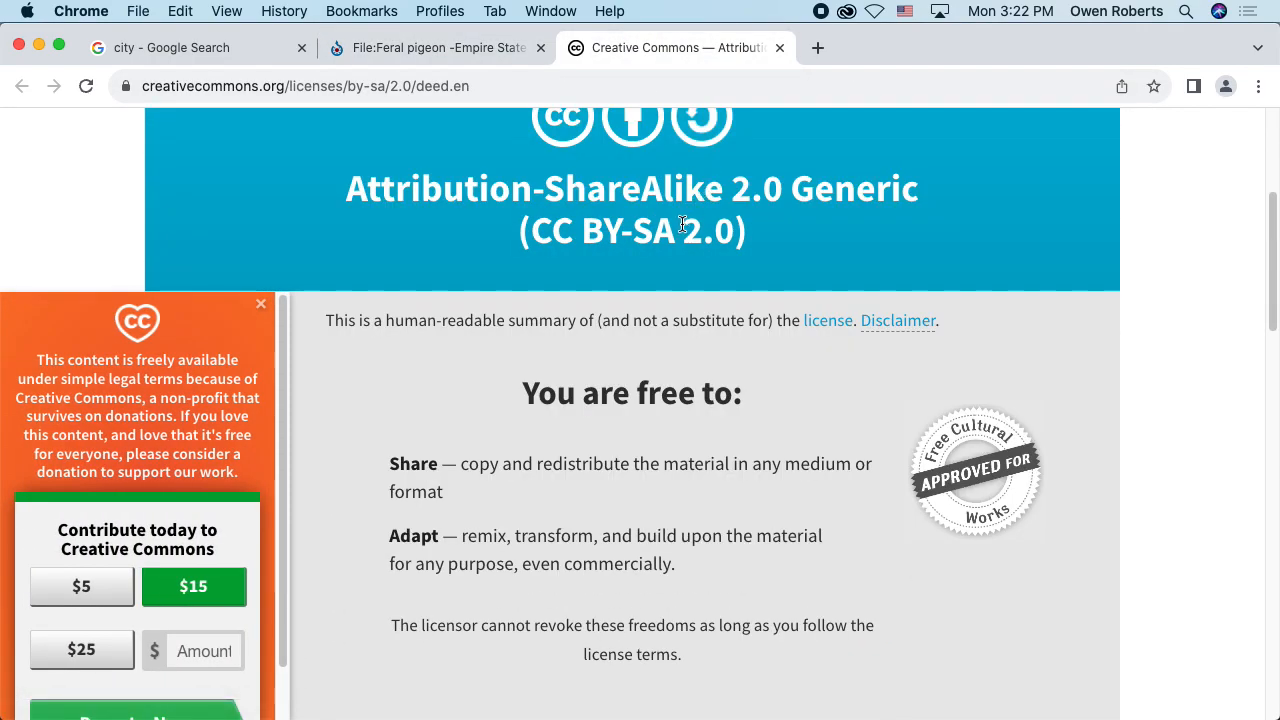
{"action": "scroll", "coordinate": [676, 205], "scroll_direction": "down", "scroll_amount": 3}
{"action": "scroll", "coordinate": [673, 203], "scroll_direction": "up", "scroll_amount": 4}
{"action": "scroll", "coordinate": [673, 203], "scroll_direction": "up", "scroll_amount": 3}
Step: Return to the pigeon photo's Wikimedia Commons page and highlight the "to share" permission
{"action": "left_click", "coordinate": [490, 47]}
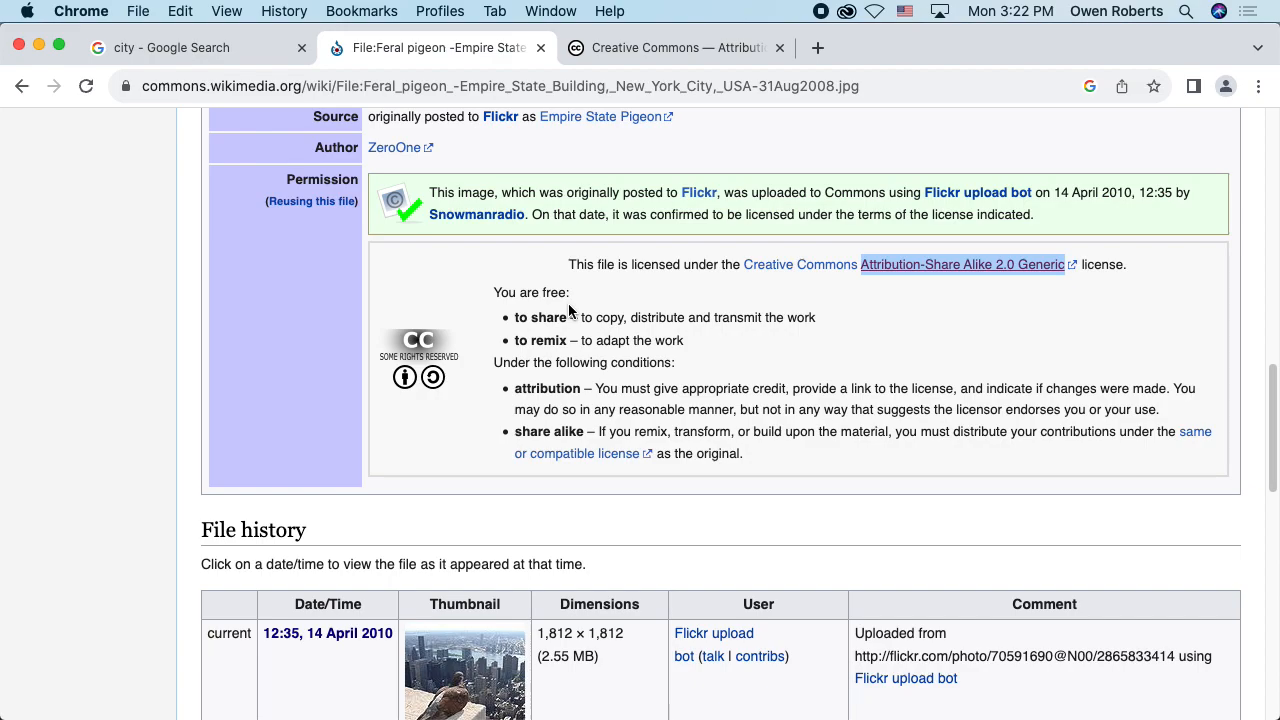
{"action": "left_click", "coordinate": [625, 321]}
{"action": "left_click_drag", "start_coordinate": [835, 321], "coordinate": [517, 324]}
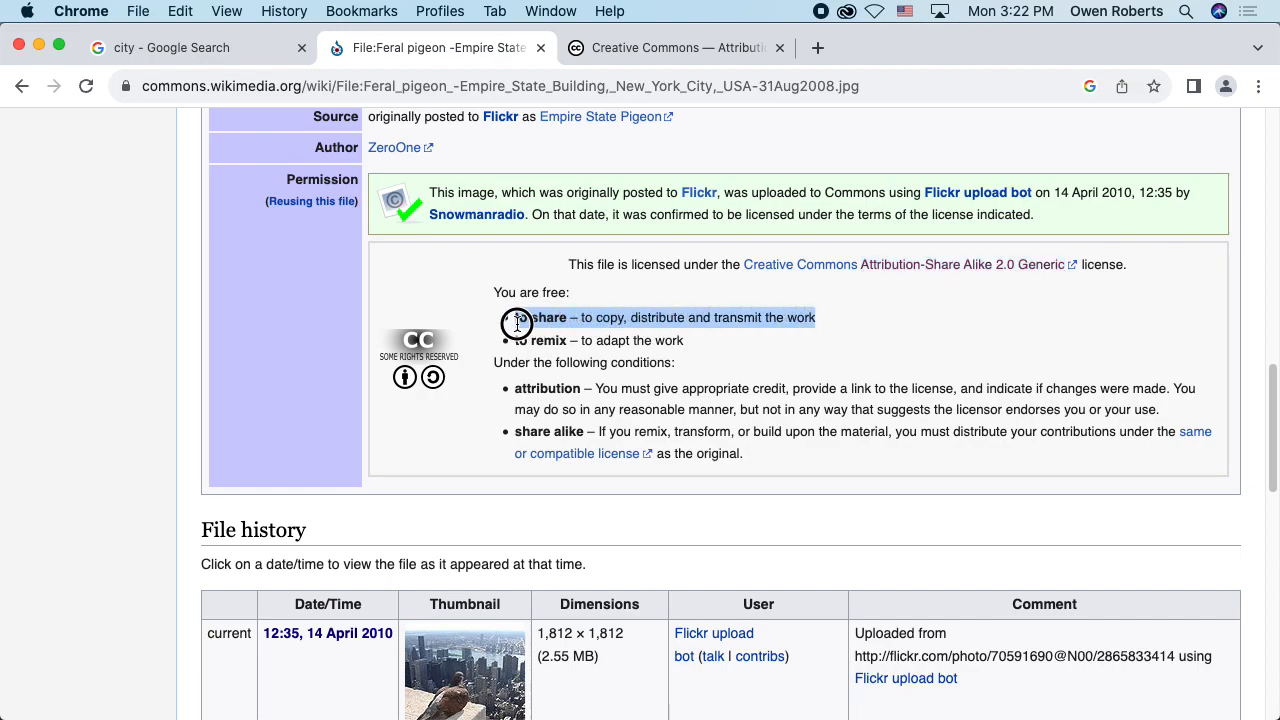
{"action": "left_click", "coordinate": [608, 351]}
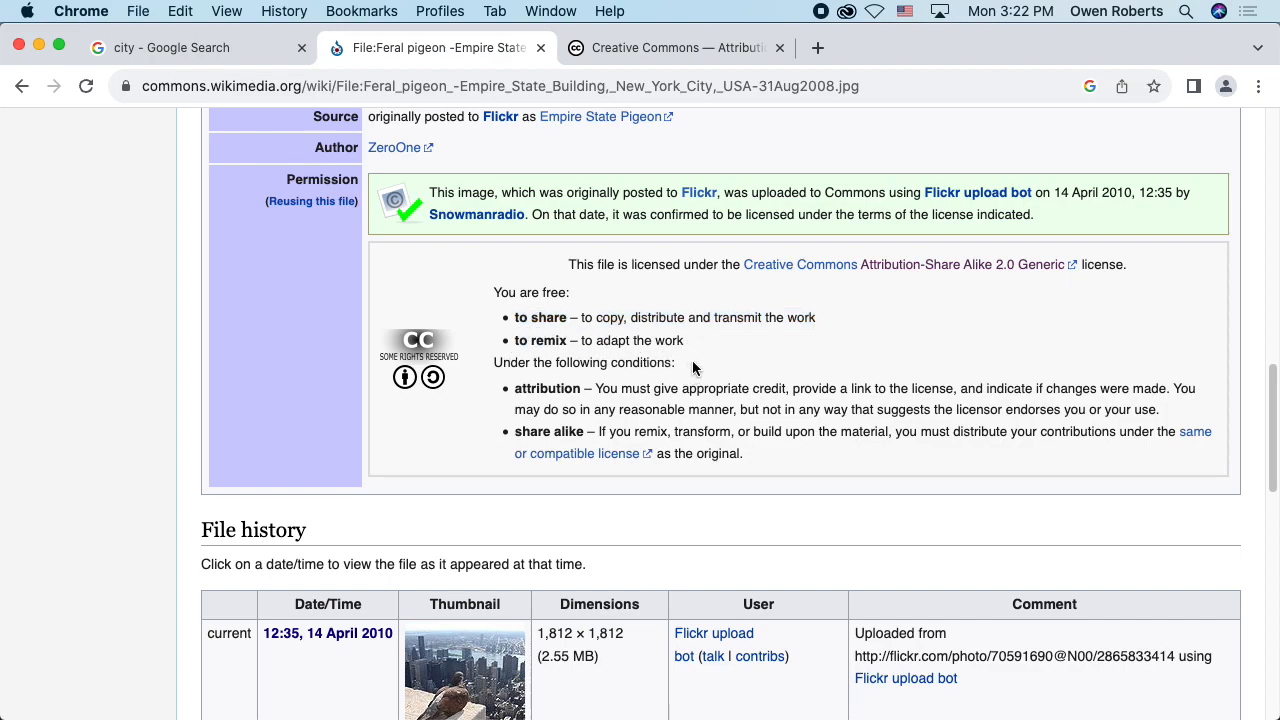
Step: Highlight the license conditions heading, the attribution term, the author credit and the share alike term
{"action": "left_click_drag", "start_coordinate": [496, 363], "coordinate": [685, 367]}
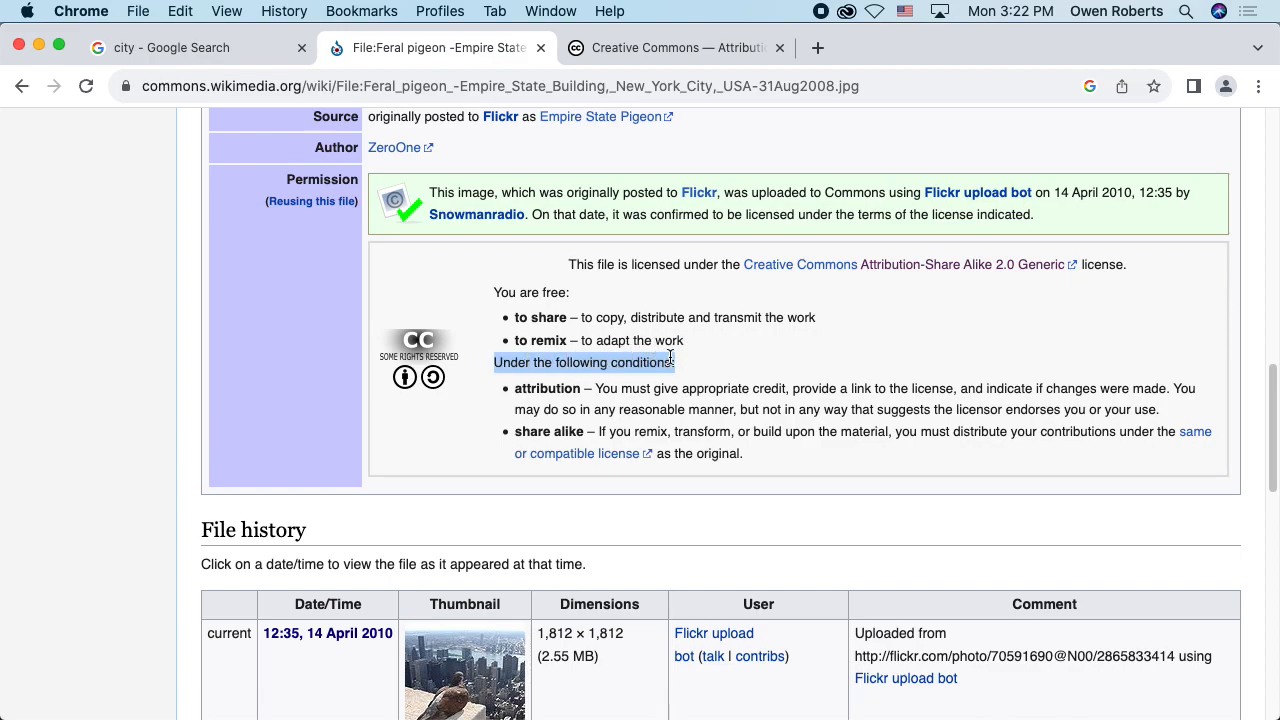
{"action": "left_click_drag", "start_coordinate": [514, 388], "coordinate": [587, 390]}
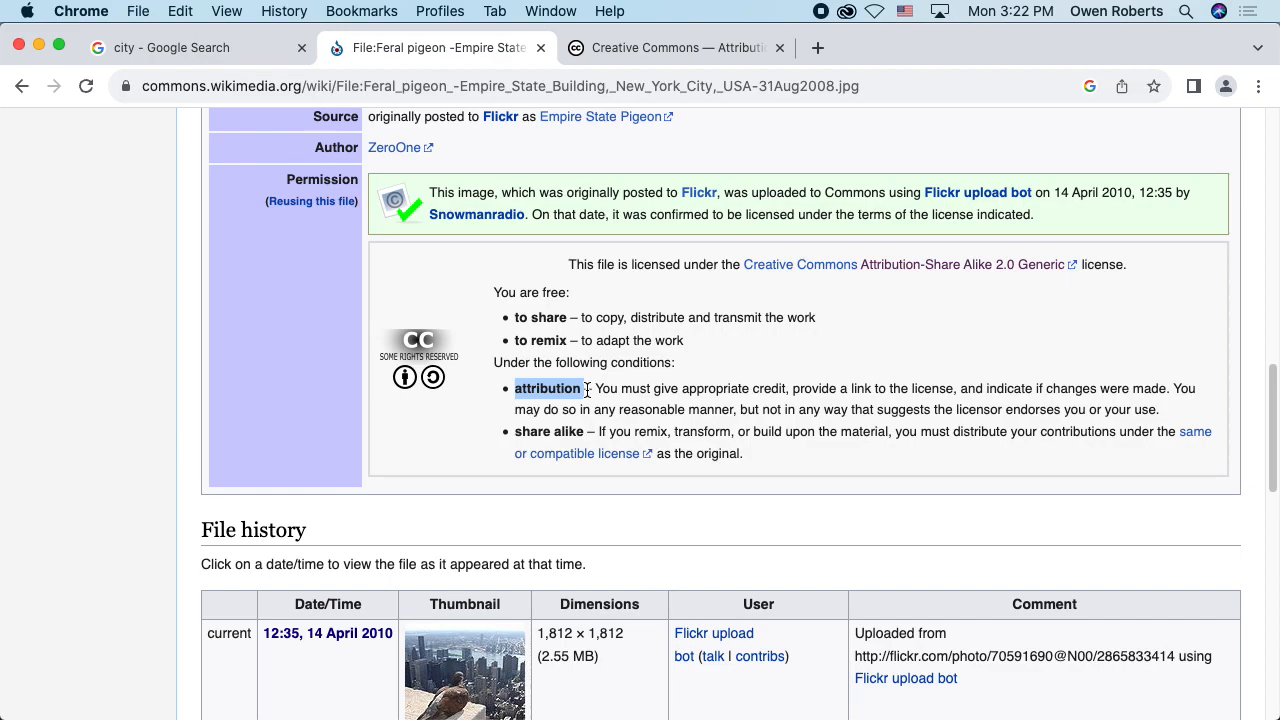
{"action": "scroll", "coordinate": [587, 390], "scroll_direction": "up", "scroll_amount": 1}
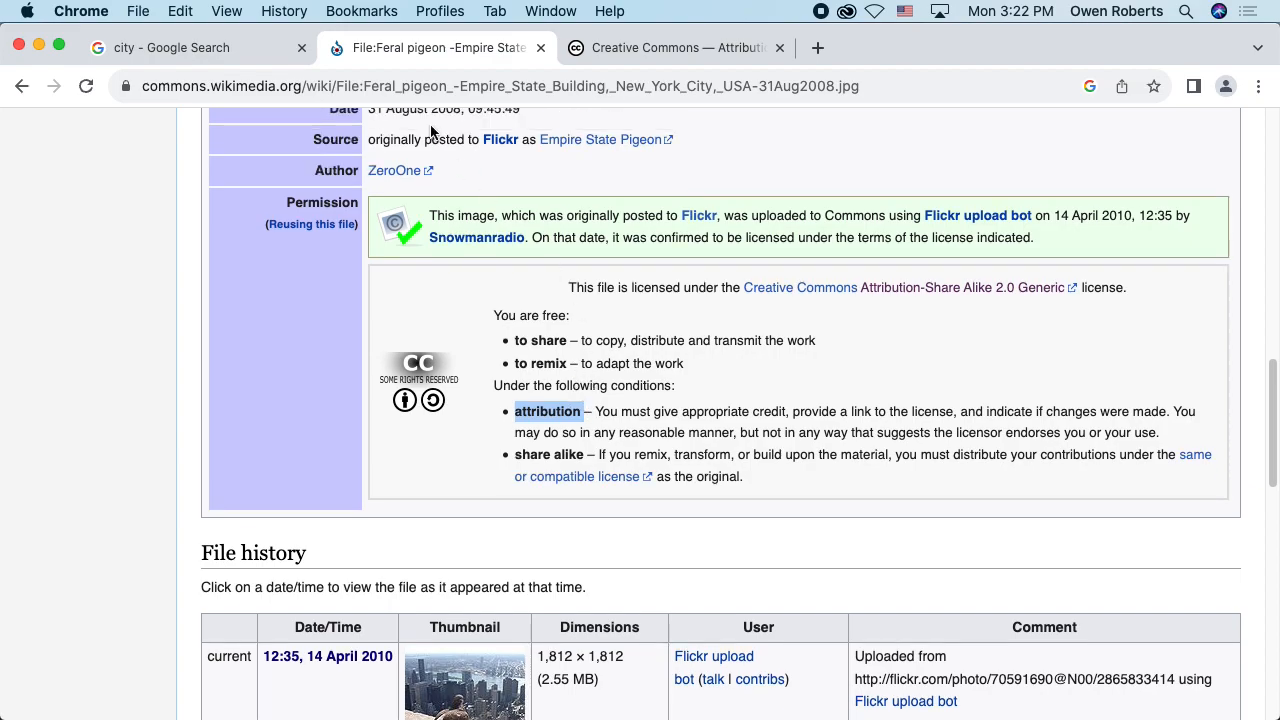
{"action": "left_click_drag", "start_coordinate": [366, 172], "coordinate": [455, 178]}
{"action": "left_click", "coordinate": [612, 336]}
{"action": "scroll", "coordinate": [603, 380], "scroll_direction": "down", "scroll_amount": 3}
{"action": "left_click_drag", "start_coordinate": [514, 329], "coordinate": [606, 326]}
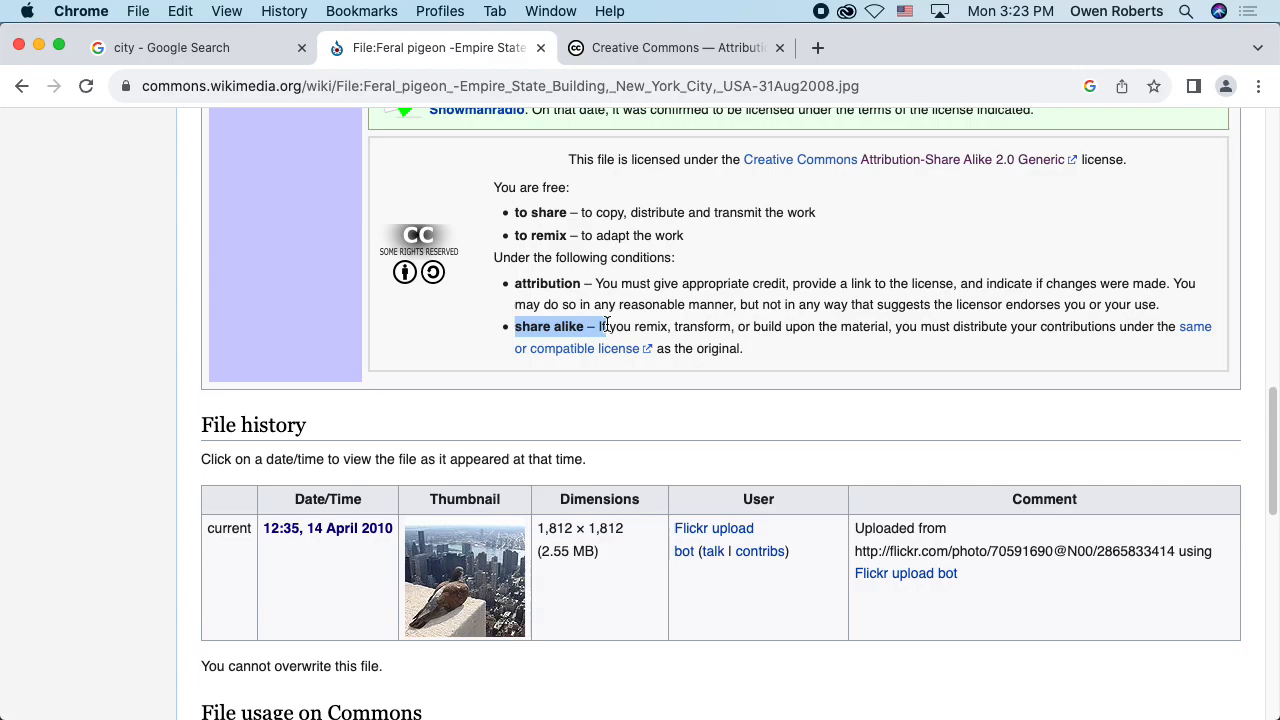
Step: Review the download options, then open the 1,812 × 1,812 pixel version of the pigeon photo and expand its full web address
{"action": "scroll", "coordinate": [909, 295], "scroll_direction": "up", "scroll_amount": 13}
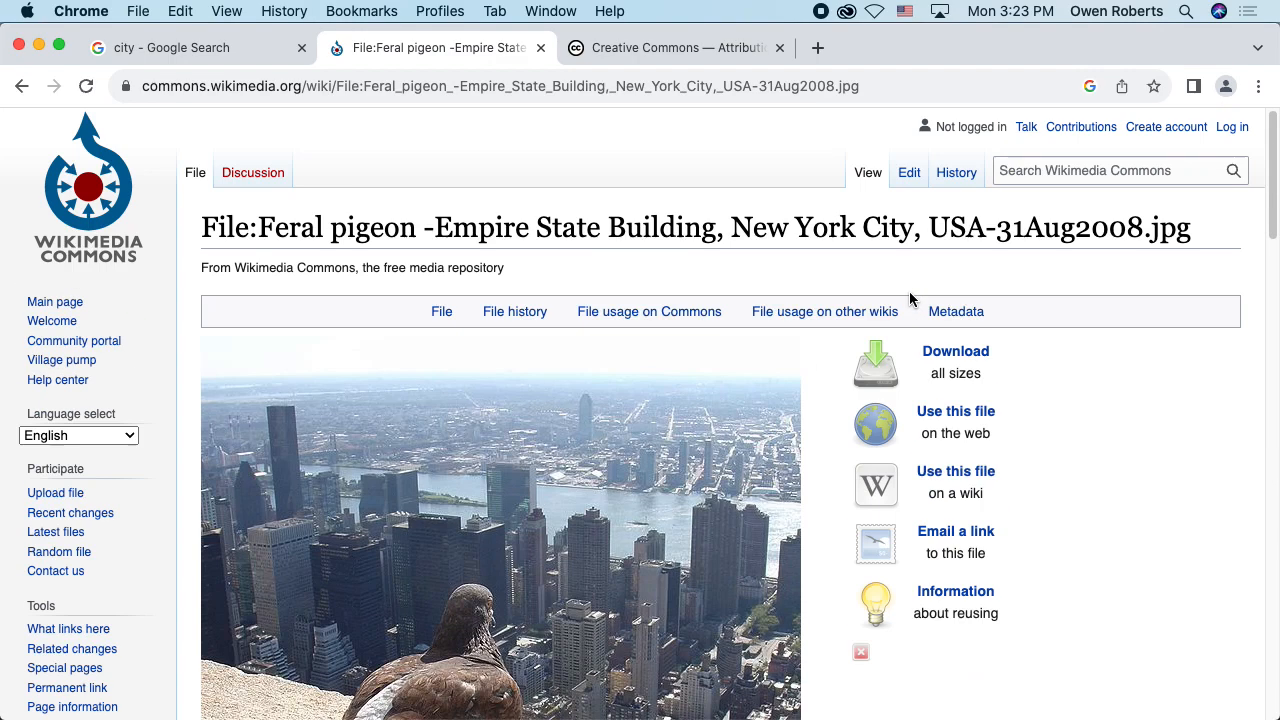
{"action": "scroll", "coordinate": [872, 292], "scroll_direction": "down", "scroll_amount": 8}
{"action": "scroll", "coordinate": [874, 289], "scroll_direction": "up", "scroll_amount": 7}
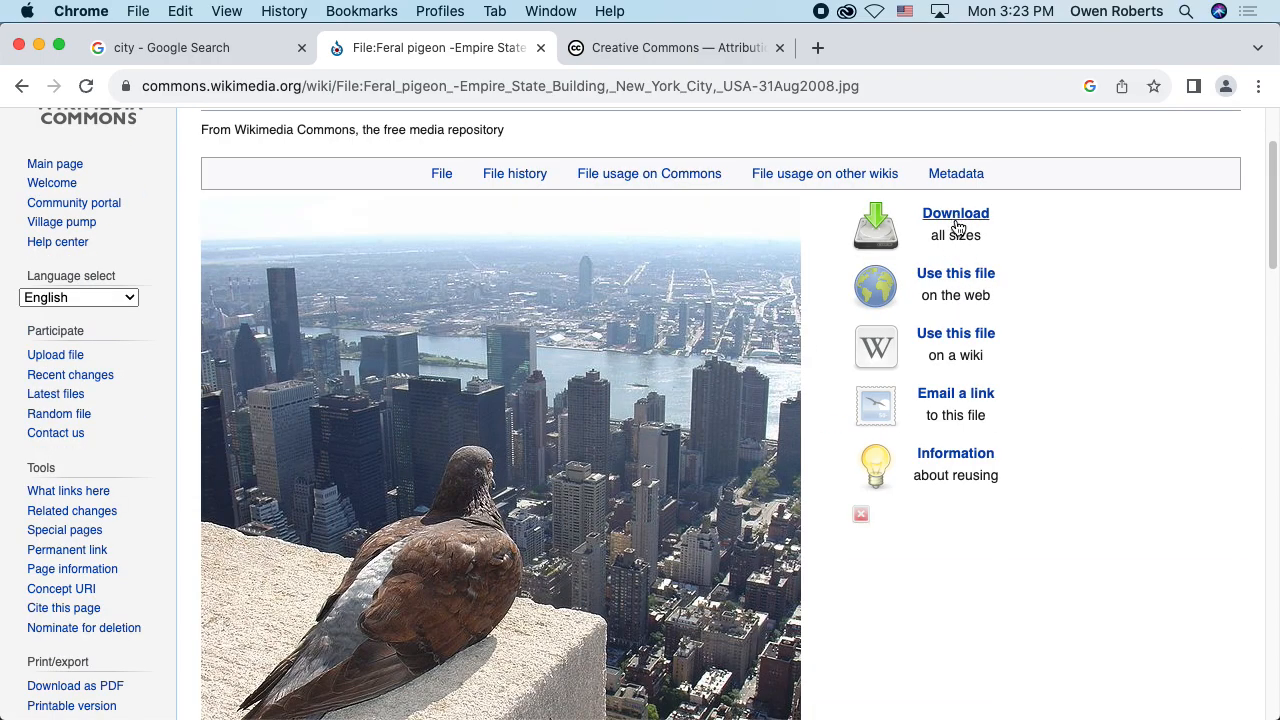
{"action": "scroll", "coordinate": [1020, 352], "scroll_direction": "down", "scroll_amount": 5}
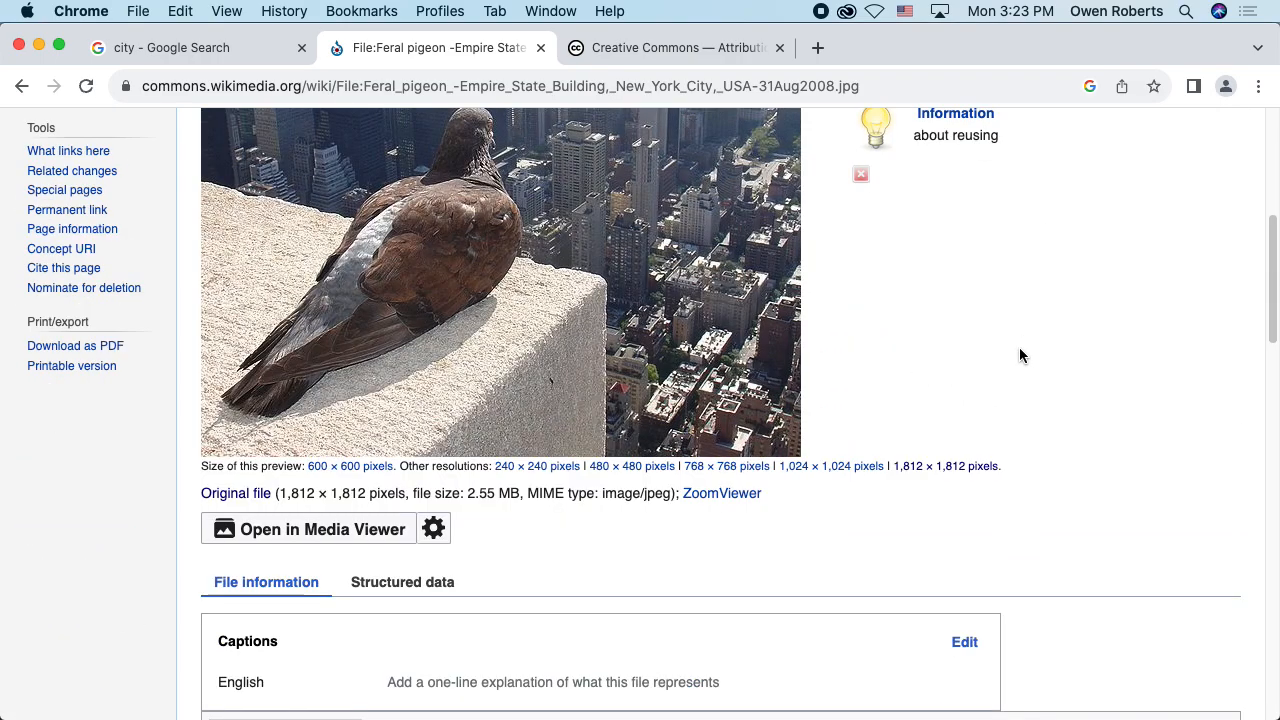
{"action": "left_click", "coordinate": [920, 465]}
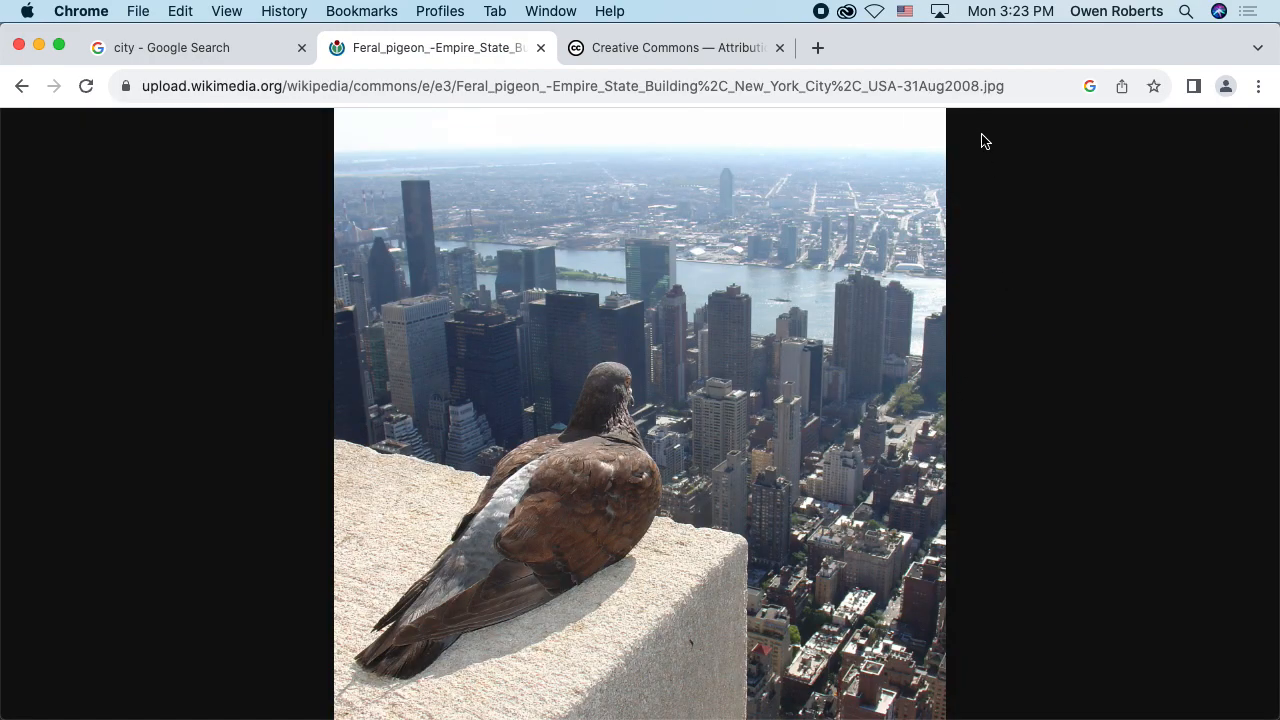
{"action": "left_click", "coordinate": [1014, 88]}
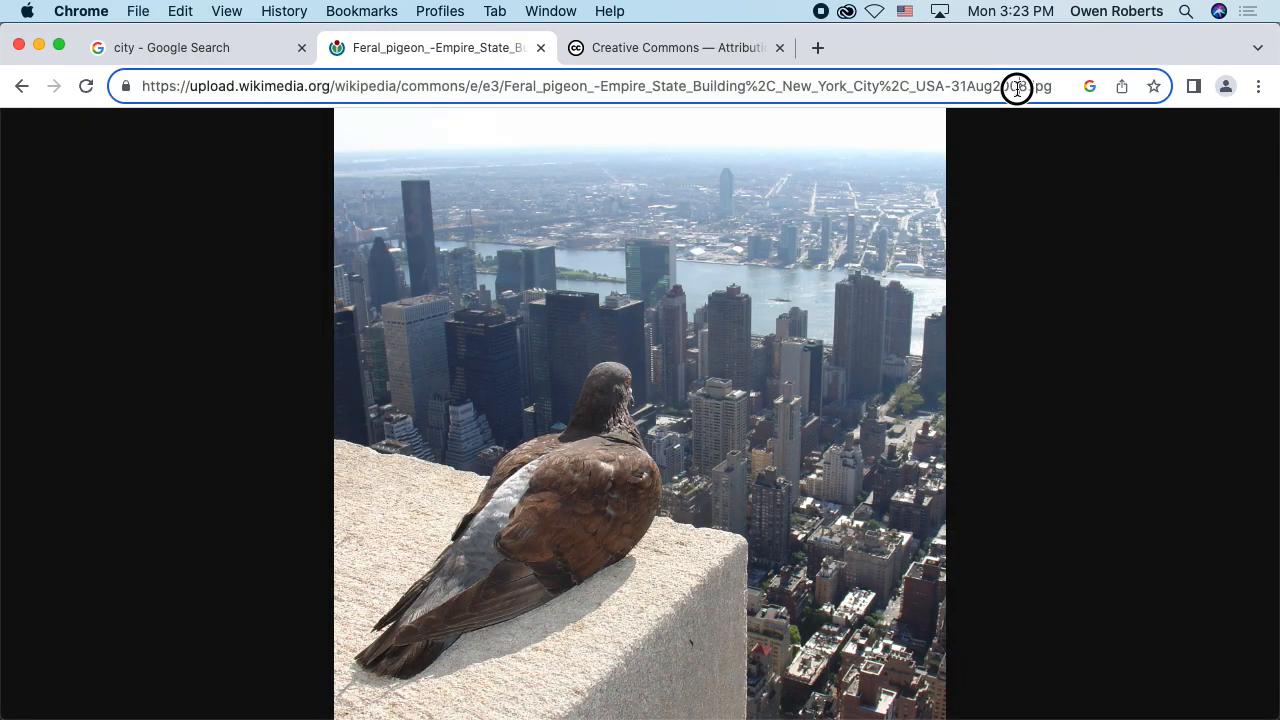
Step: Return to the Google image results, start saving the previewed pigeon image and choose Desktop > MMP 100 > Self Portrait as the destination
{"action": "left_click", "coordinate": [200, 47]}
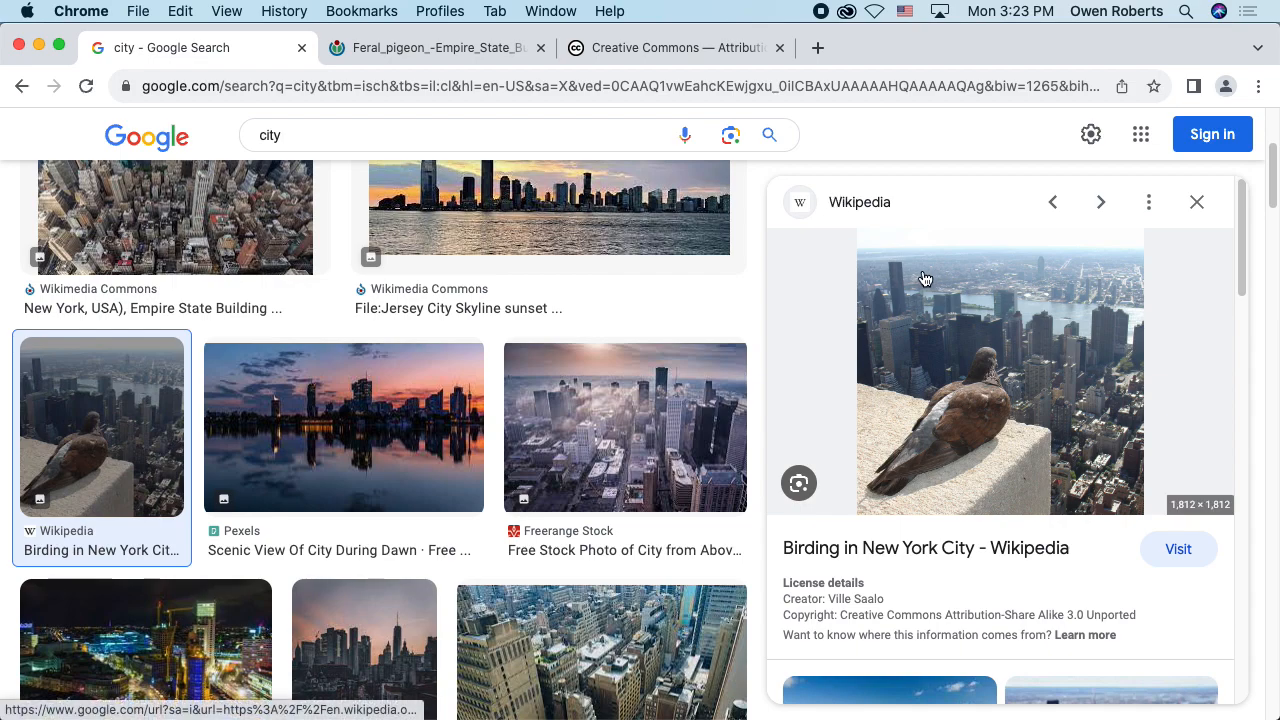
{"action": "right_click", "coordinate": [951, 286]}
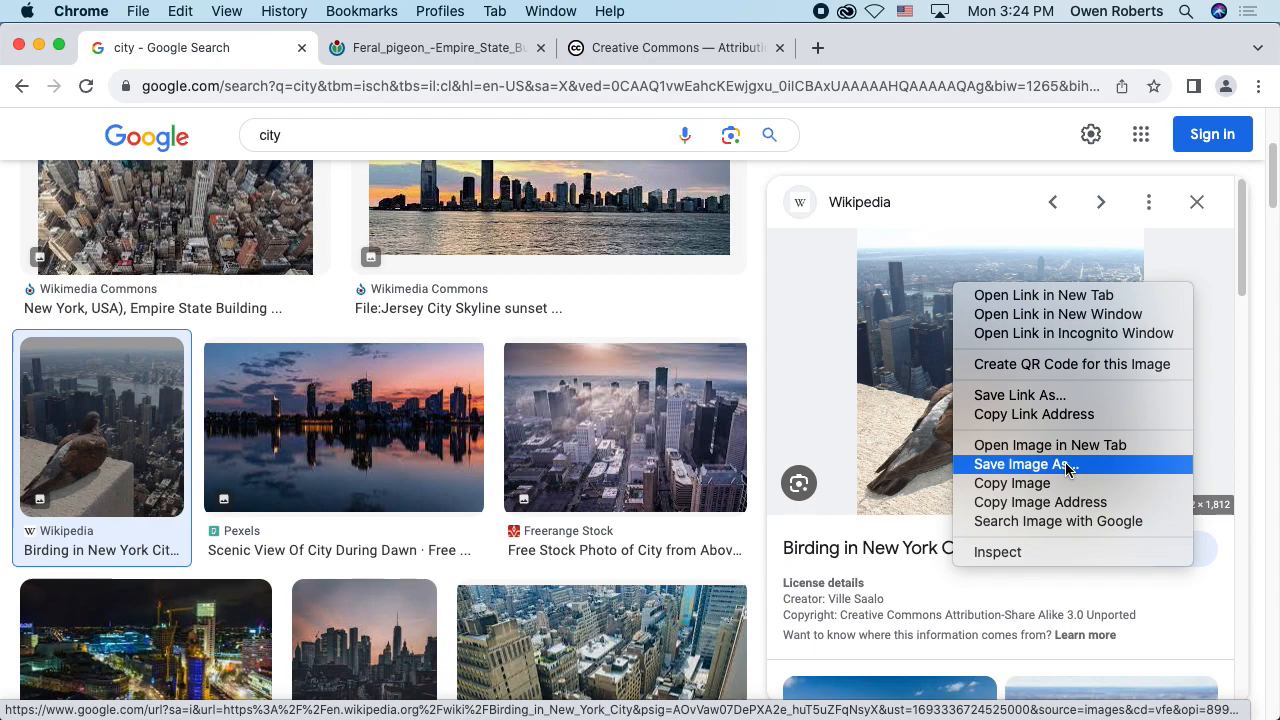
{"action": "left_click", "coordinate": [1022, 468]}
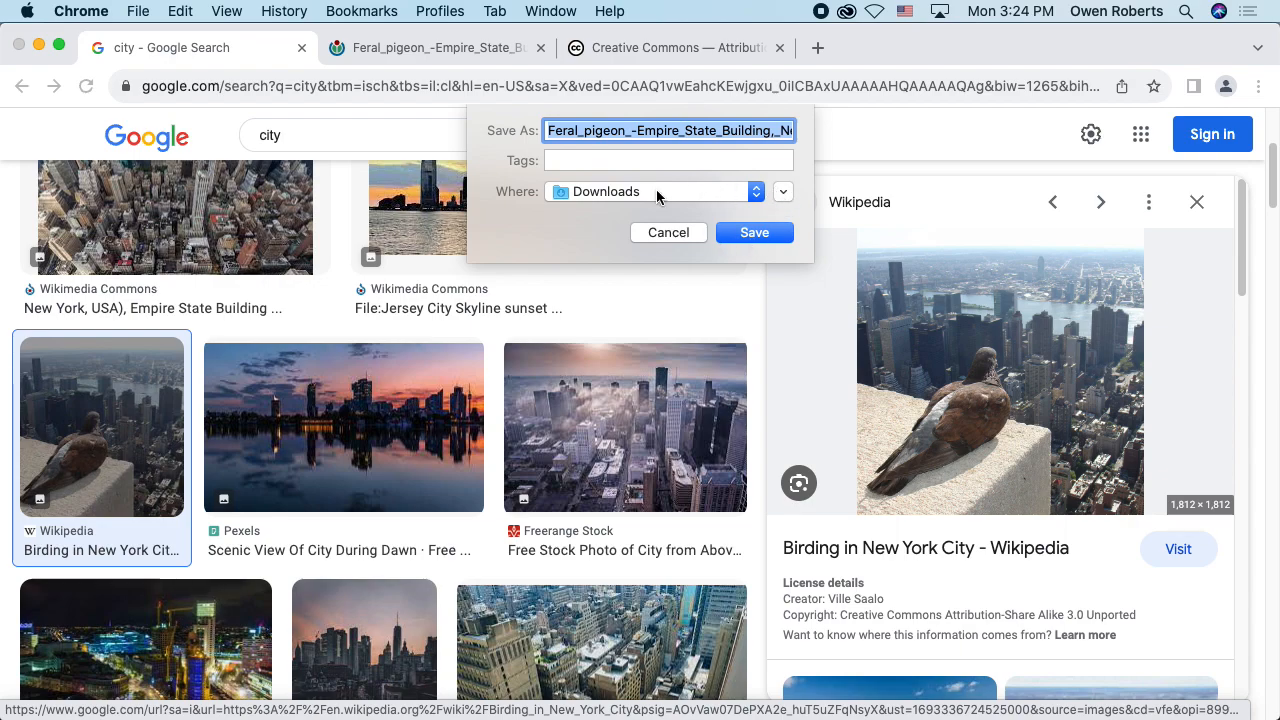
{"action": "left_click", "coordinate": [602, 196]}
{"action": "left_click", "coordinate": [597, 191]}
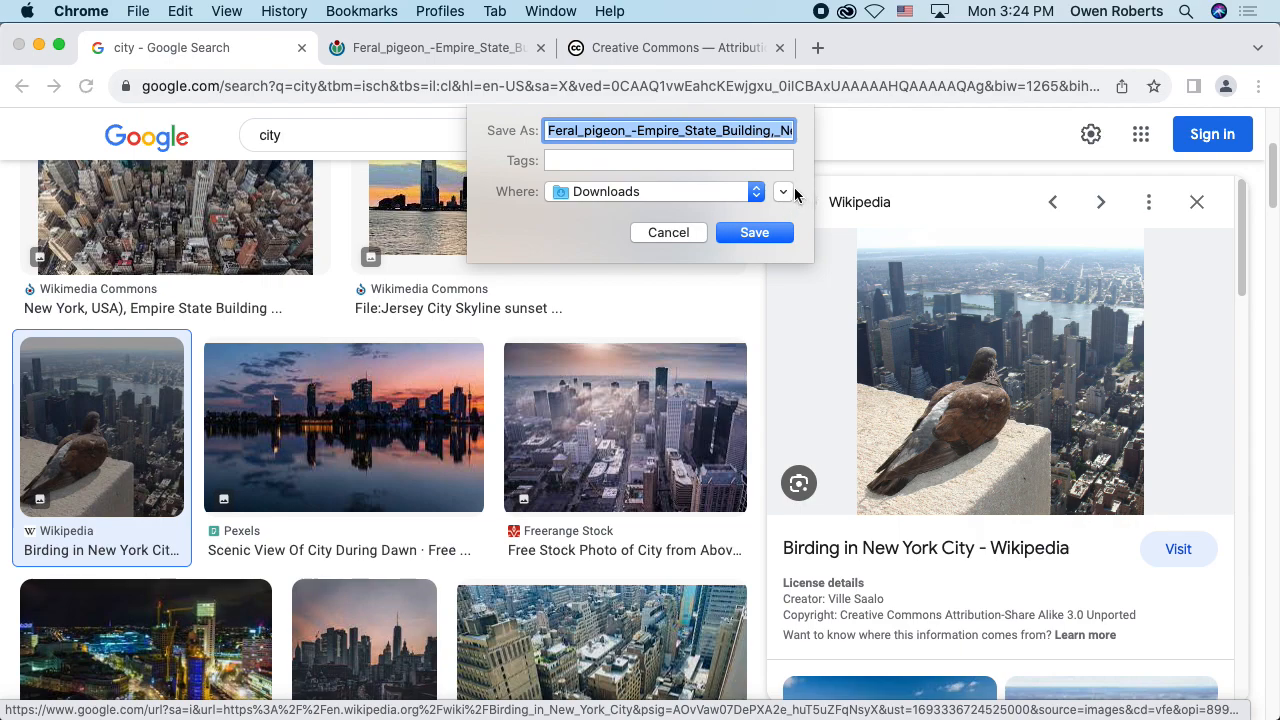
{"action": "left_click", "coordinate": [784, 192]}
{"action": "left_click", "coordinate": [787, 200]}
{"action": "left_click", "coordinate": [788, 201]}
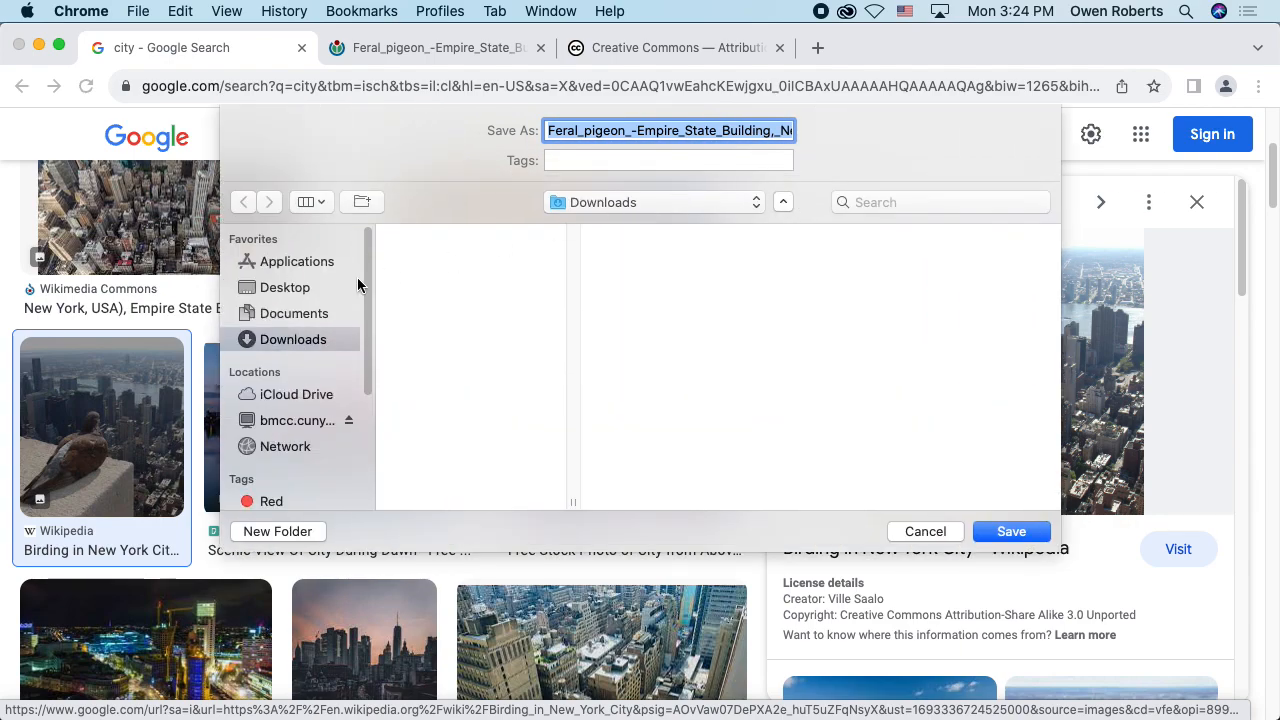
{"action": "left_click", "coordinate": [333, 291]}
{"action": "left_click", "coordinate": [450, 232]}
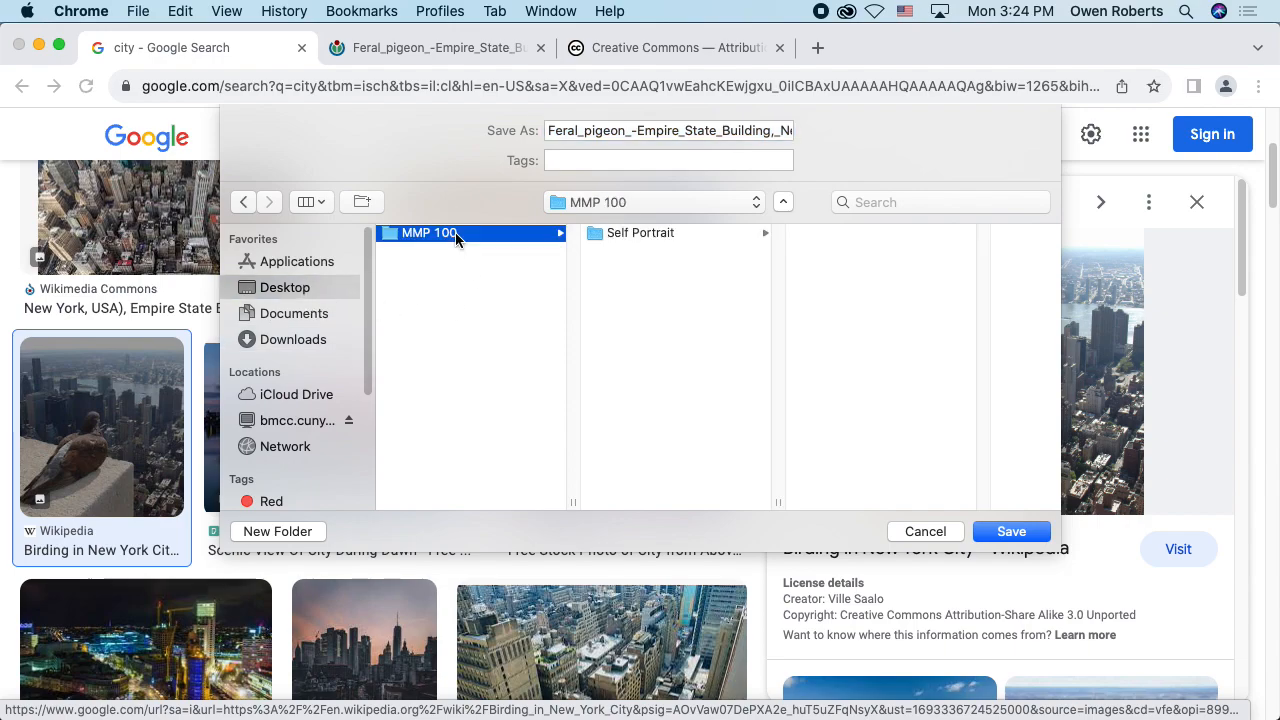
{"action": "left_click", "coordinate": [648, 234]}
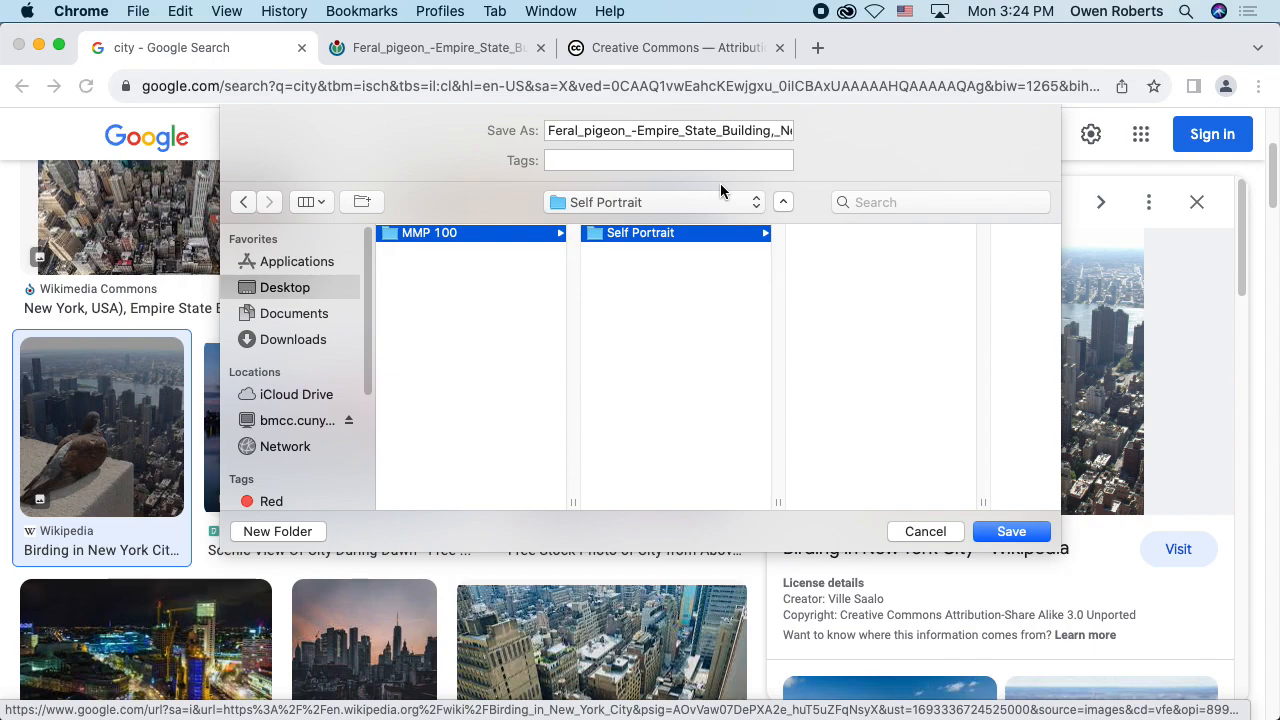
Step: Name the image Pigeon_City and save it
{"action": "left_click_drag", "start_coordinate": [720, 131], "coordinate": [518, 126]}
{"action": "left_click", "coordinate": [779, 131]}
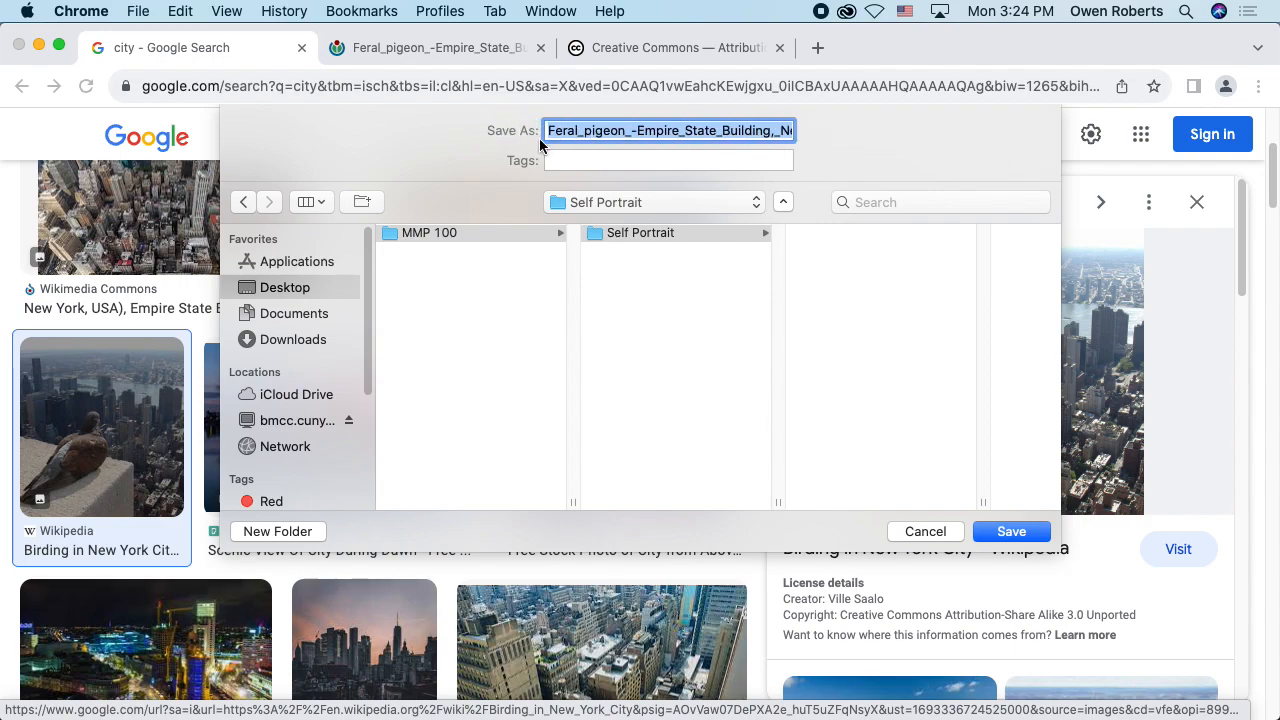
{"action": "type", "text": "Pigeo"}
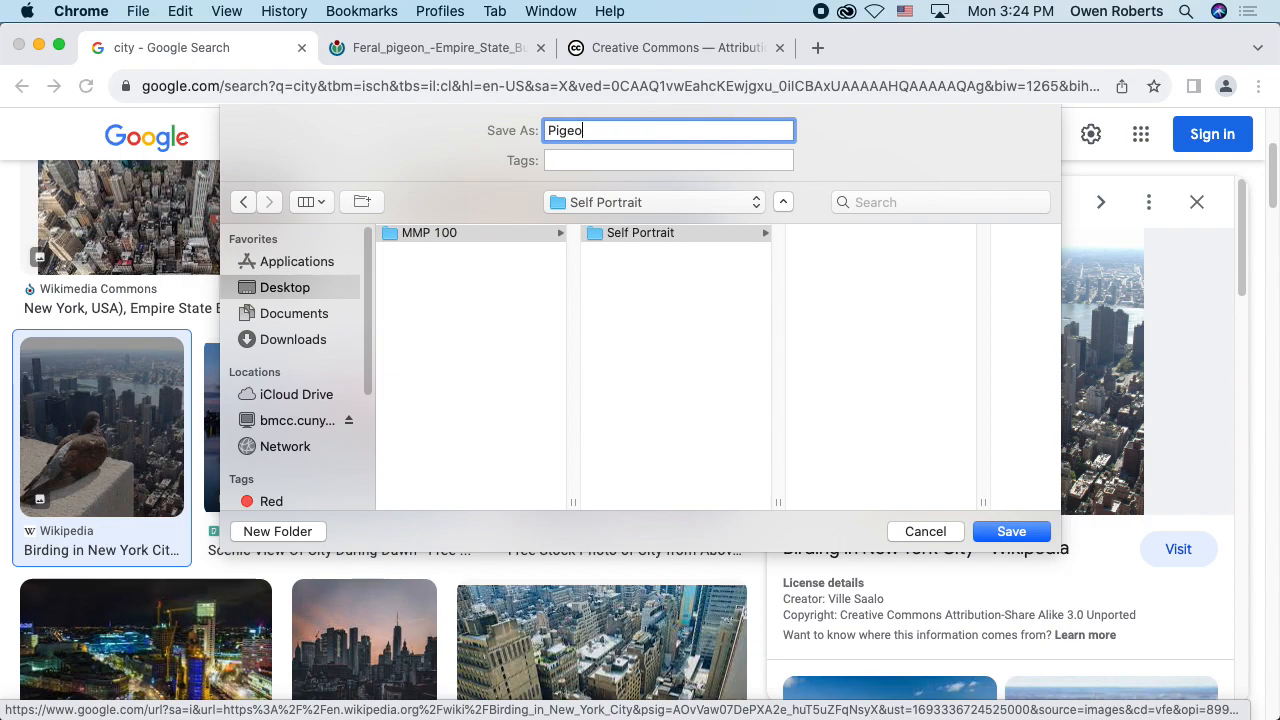
{"action": "type", "text": "n_City"}
{"action": "key", "text": "Return"}
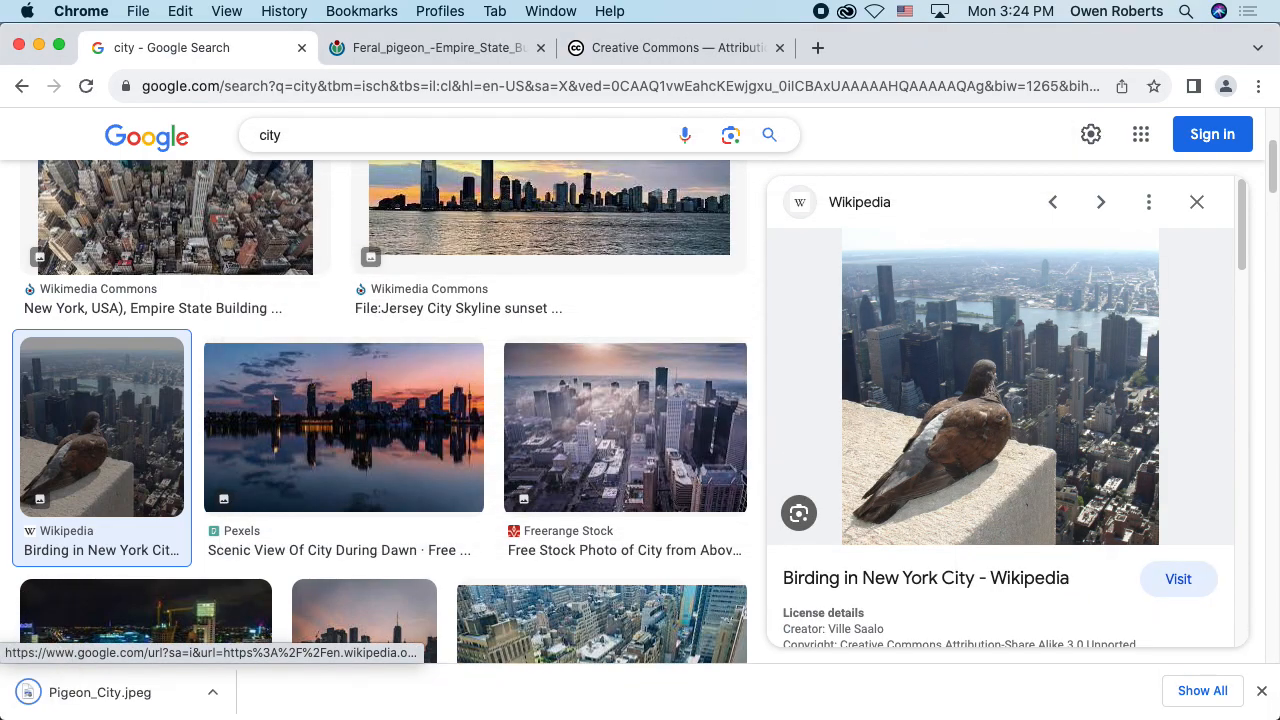
Step: Minimize the Chrome and Photoshop windows, then reopen the MMP 100 folder from the desktop and show its Self Portrait subfolder
{"action": "left_click", "coordinate": [38, 47]}
{"action": "left_click", "coordinate": [38, 47]}
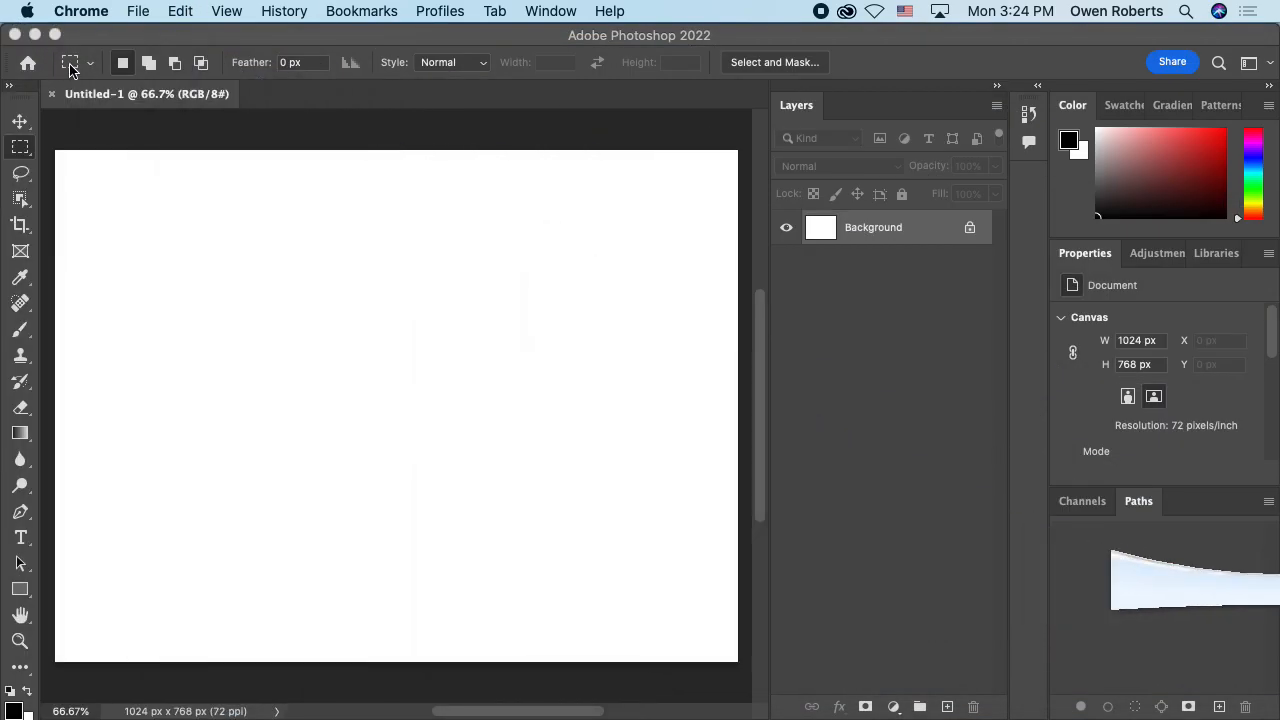
{"action": "left_click", "coordinate": [35, 36]}
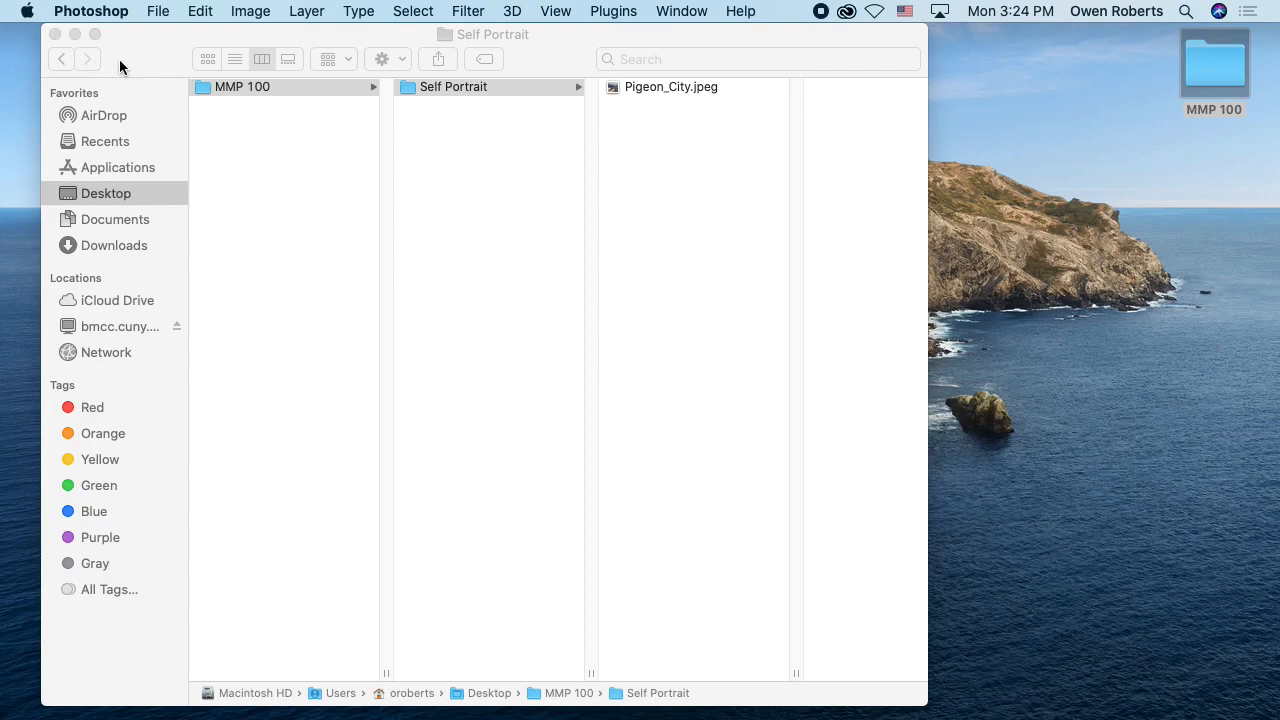
{"action": "left_click", "coordinate": [55, 35]}
{"action": "double_click", "coordinate": [1191, 66]}
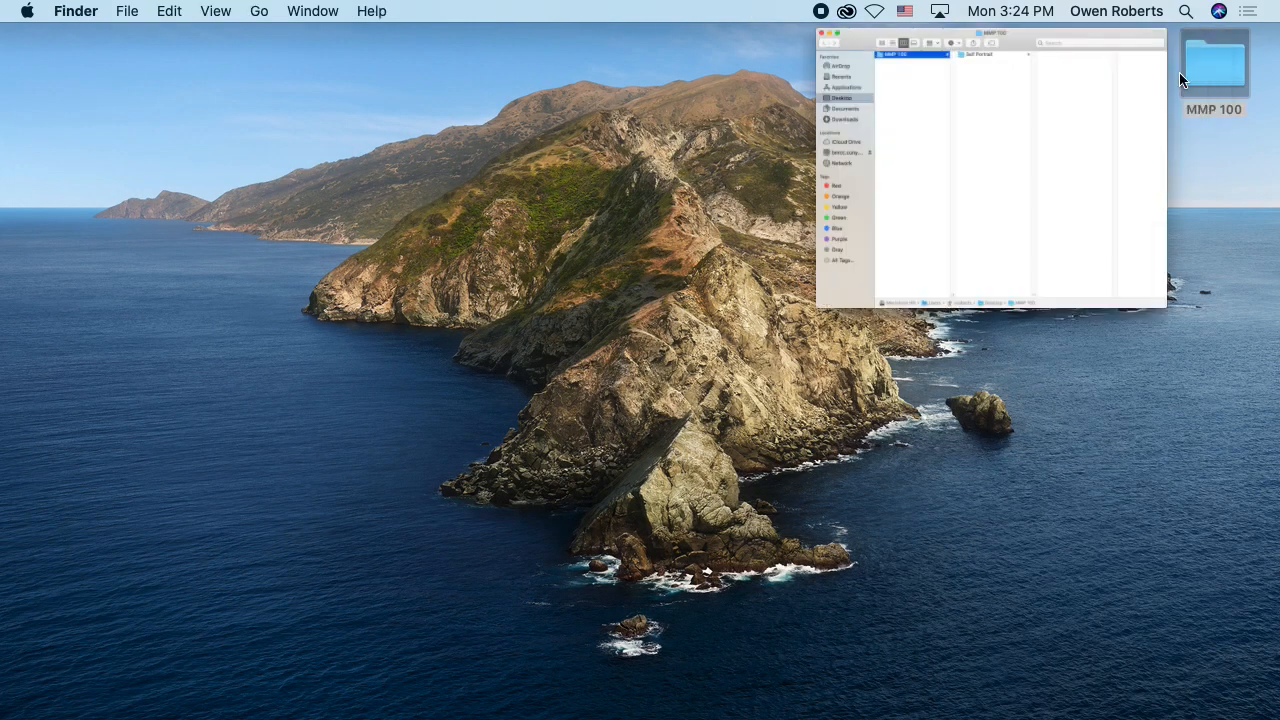
{"action": "left_click", "coordinate": [551, 88]}
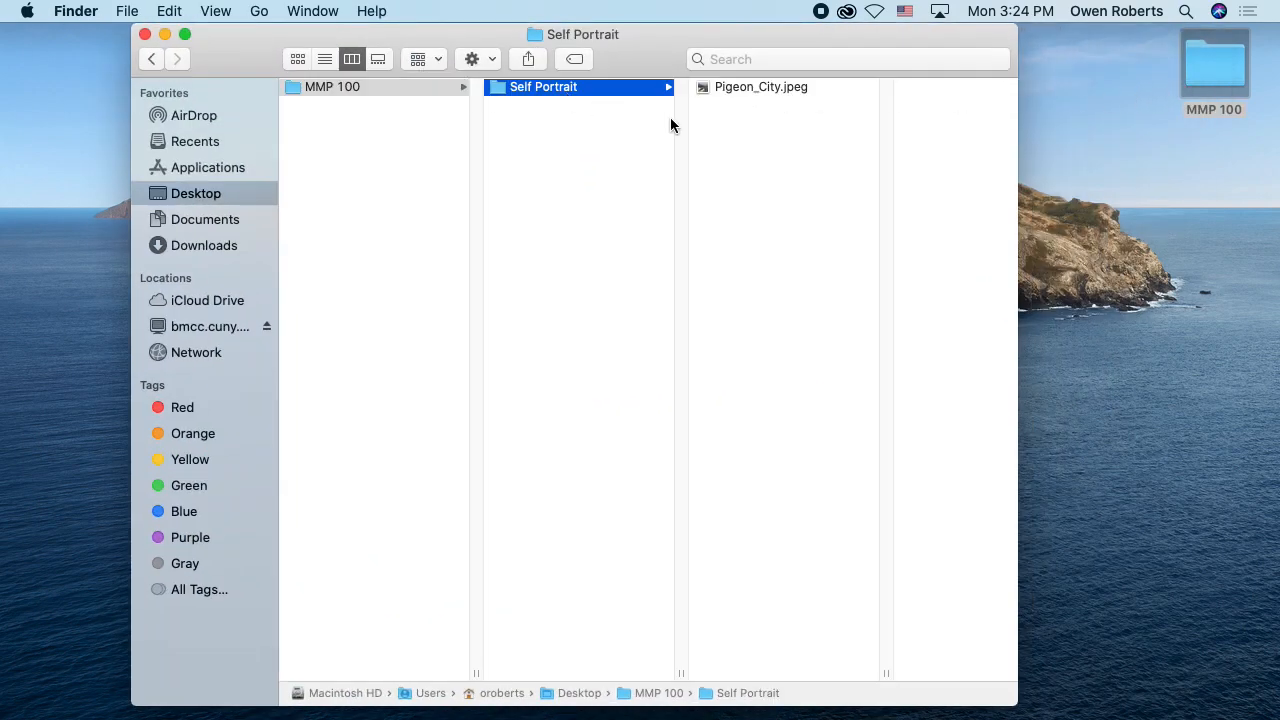
Step: Preview Pigeon_City.jpeg with Quick Look and close the preview
{"action": "left_click", "coordinate": [759, 92]}
{"action": "key", "text": "space"}
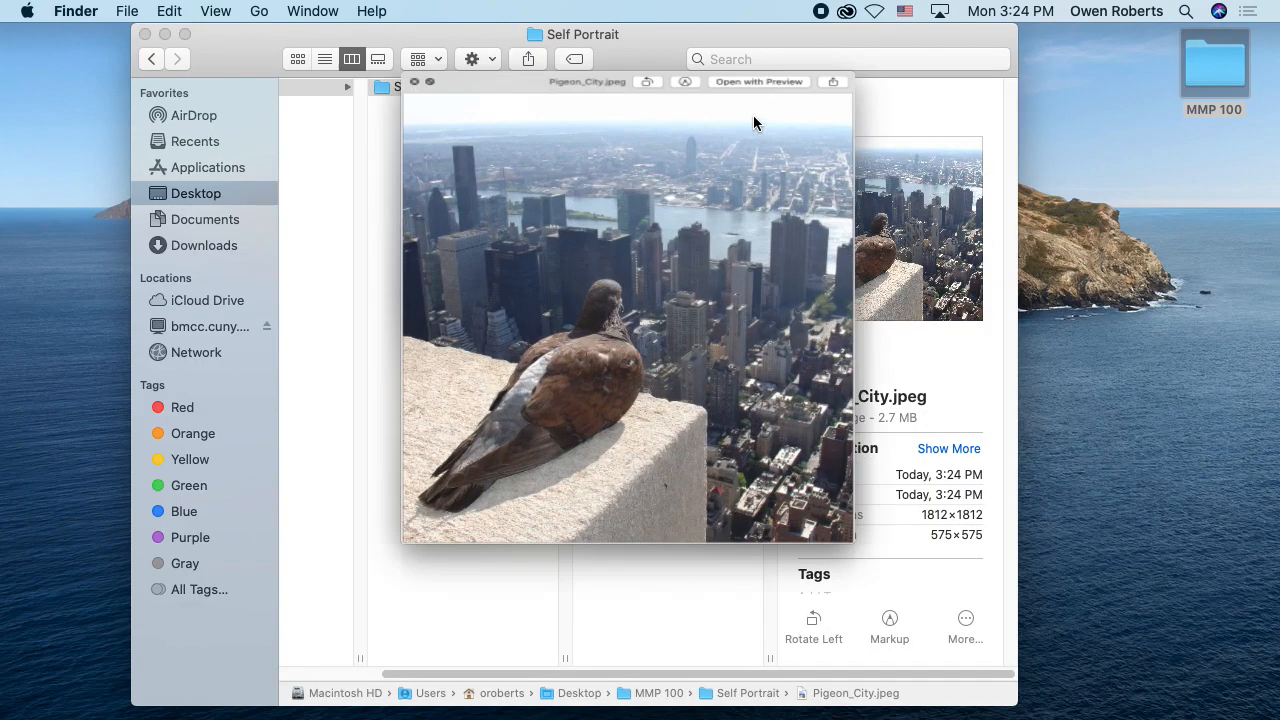
{"action": "key", "text": "space"}
Step: Move the Self Portrait folder window aside on the desktop, bring its folder columns back into view and reveal the Dock
{"action": "left_click_drag", "start_coordinate": [684, 52], "coordinate": [598, 20]}
{"action": "scroll", "coordinate": [692, 148], "scroll_direction": "left", "scroll_amount": 3}
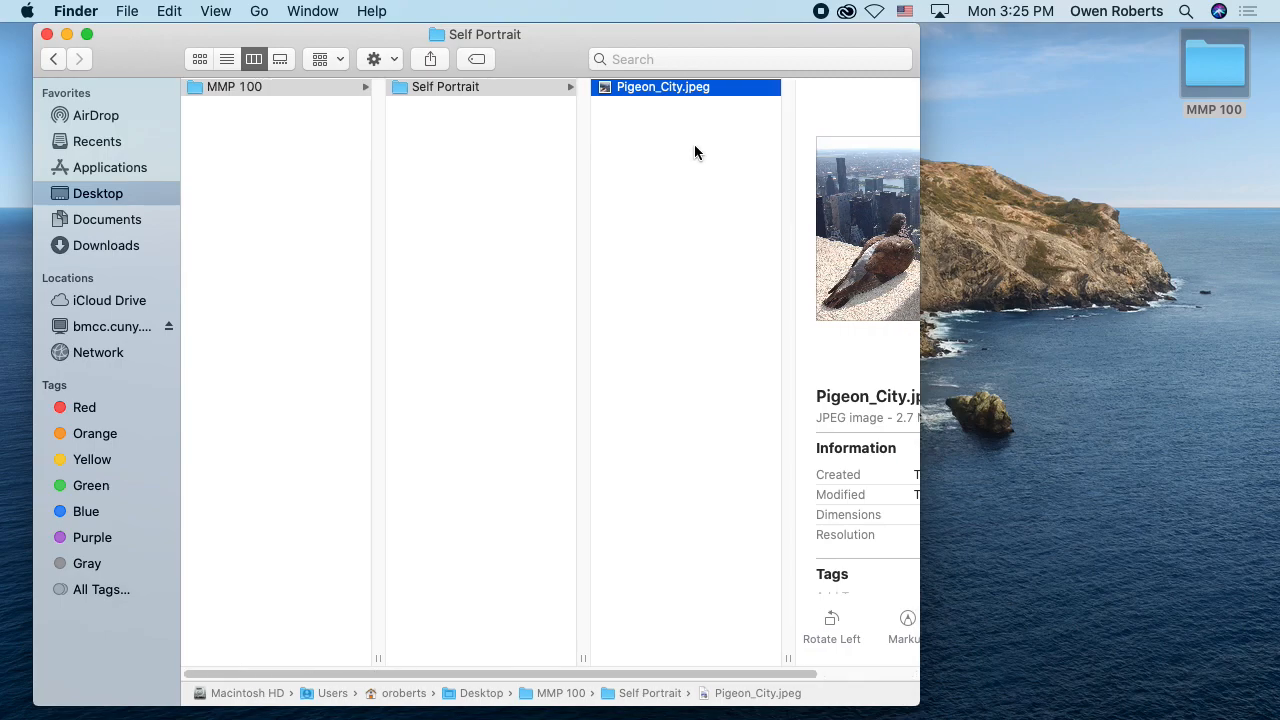
{"action": "mouse_move", "coordinate": [1277, 394]}
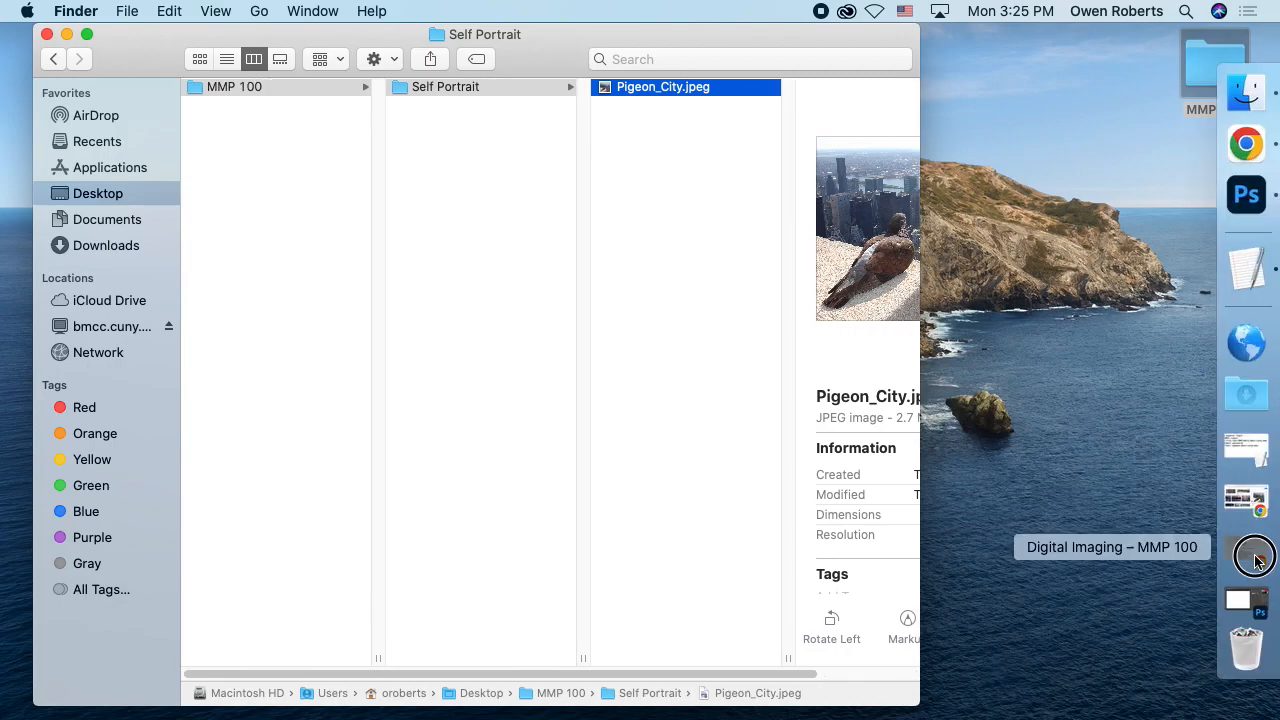
Step: Restore both minimized Chrome windows, bring the one showing the feral pigeon image forward and close its downloads bar
{"action": "left_click", "coordinate": [1256, 548]}
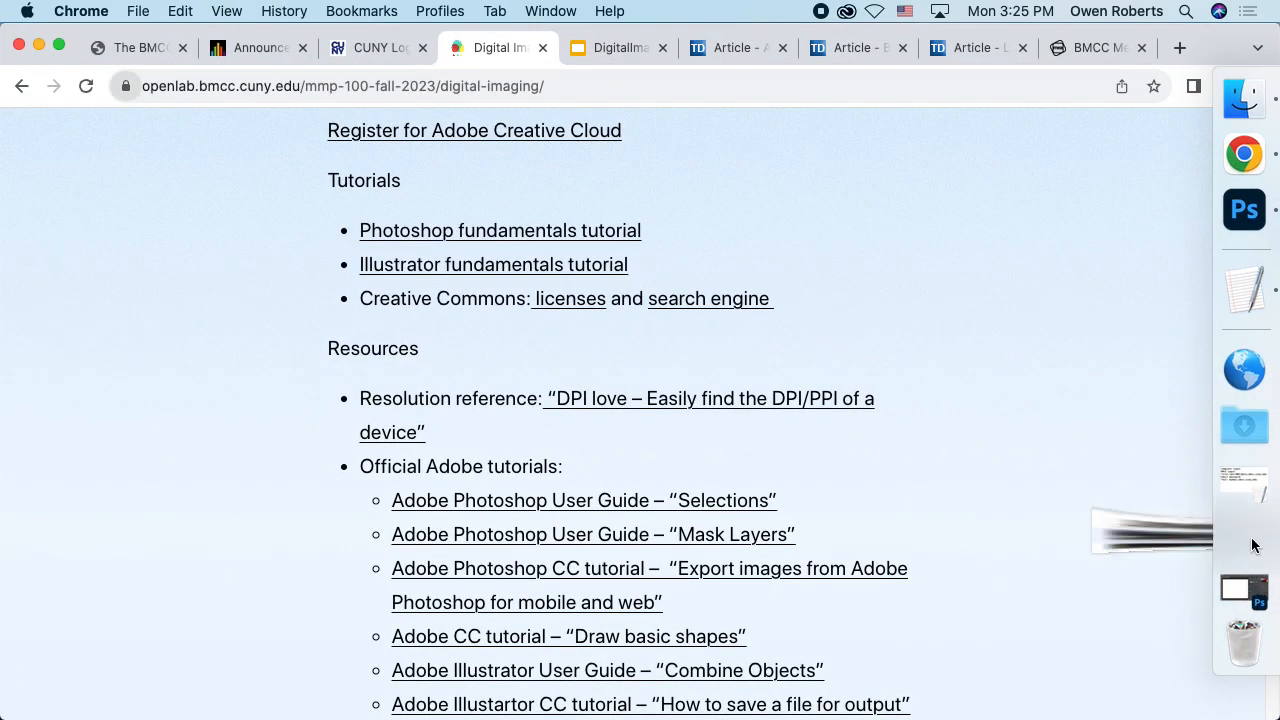
{"action": "left_click", "coordinate": [1251, 541]}
{"action": "left_click", "coordinate": [440, 47]}
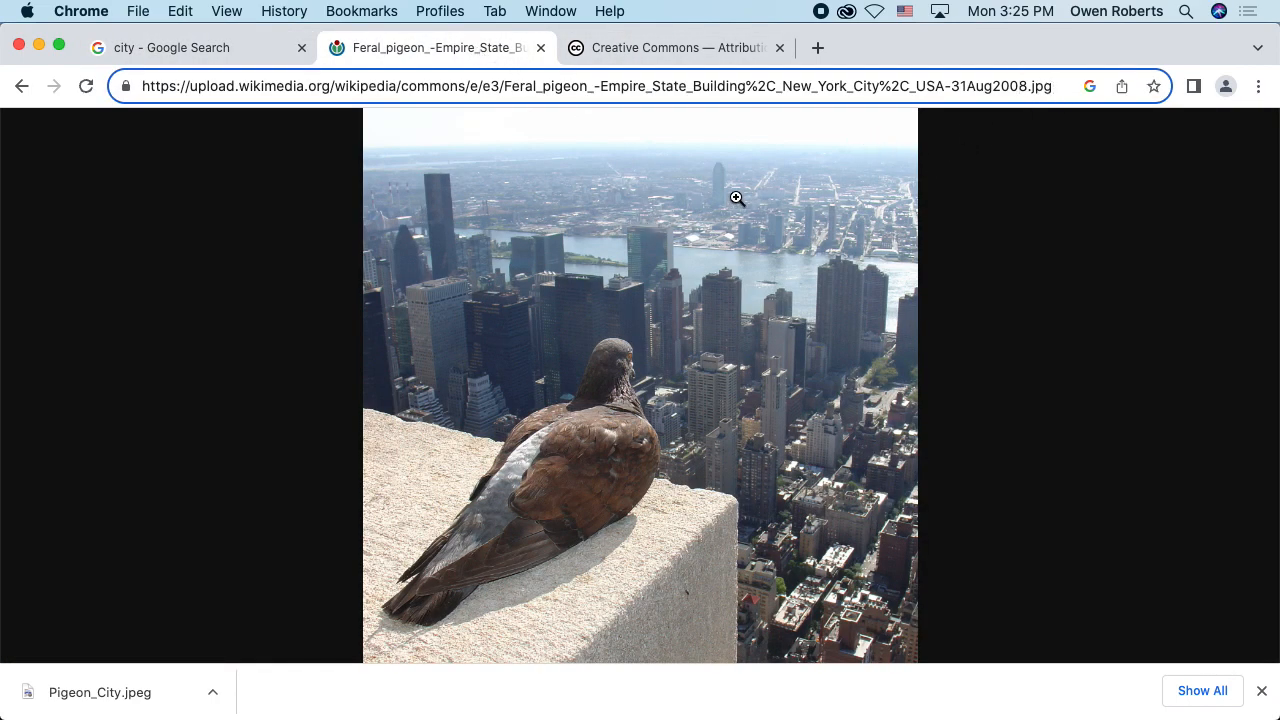
{"action": "left_click_drag", "start_coordinate": [742, 200], "coordinate": [915, 240]}
{"action": "left_click_drag", "start_coordinate": [700, 220], "coordinate": [1007, 244]}
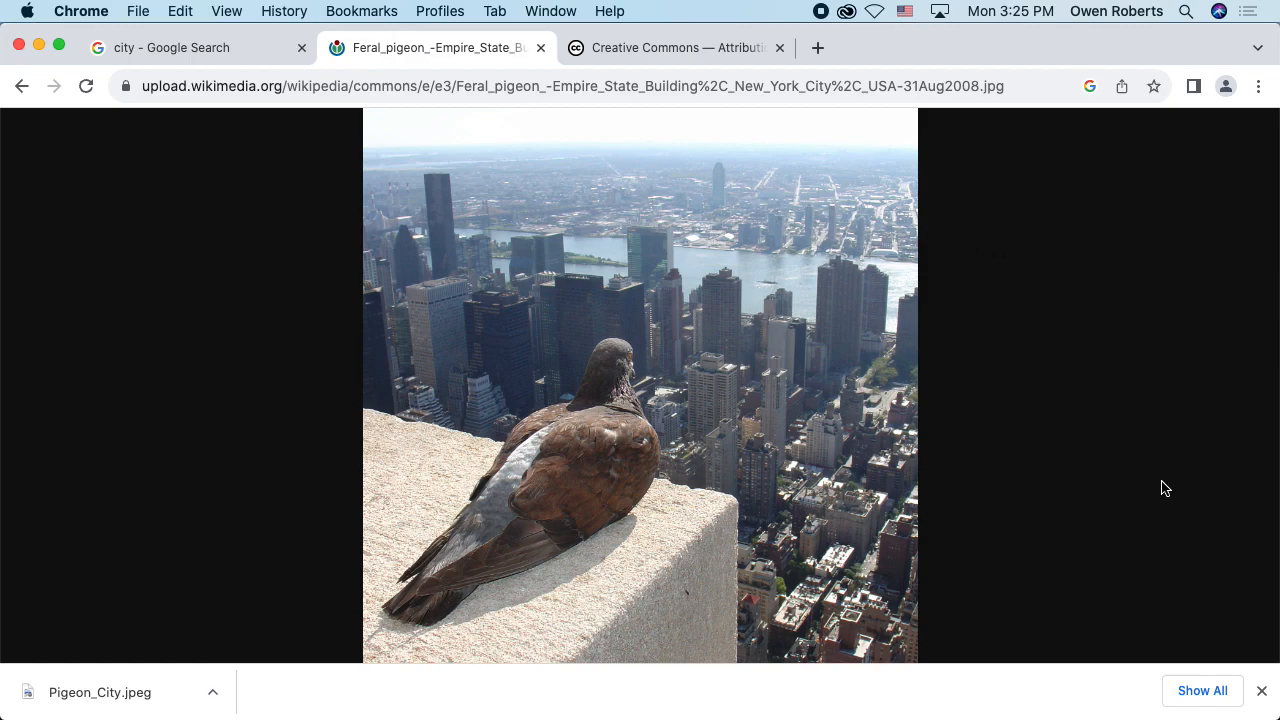
{"action": "left_click", "coordinate": [1262, 690]}
{"action": "key", "text": "super+grave"}
{"action": "left_click_drag", "start_coordinate": [803, 343], "coordinate": [1057, 371]}
{"action": "key", "text": "super+Tab"}
{"action": "key", "text": "super+Tab"}
{"action": "key", "text": "super+Tab"}
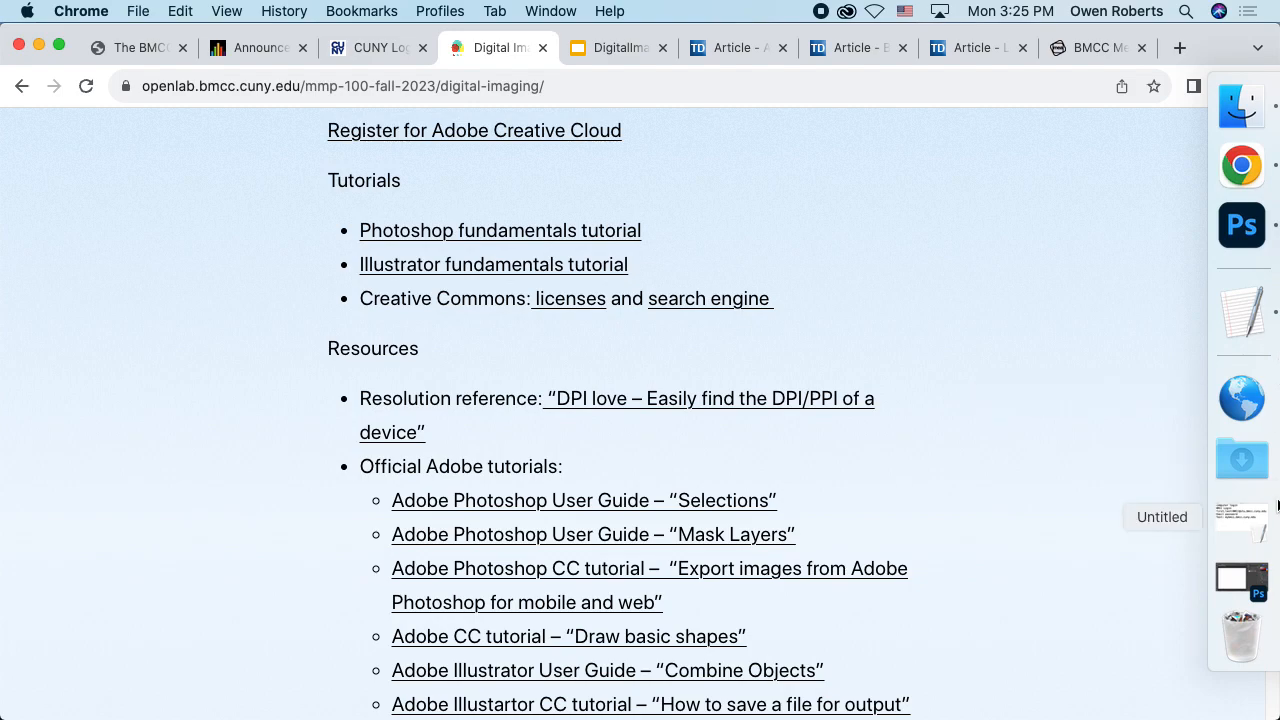
{"action": "key", "text": "super+Tab"}
{"action": "key", "text": "super+shift+Tab"}
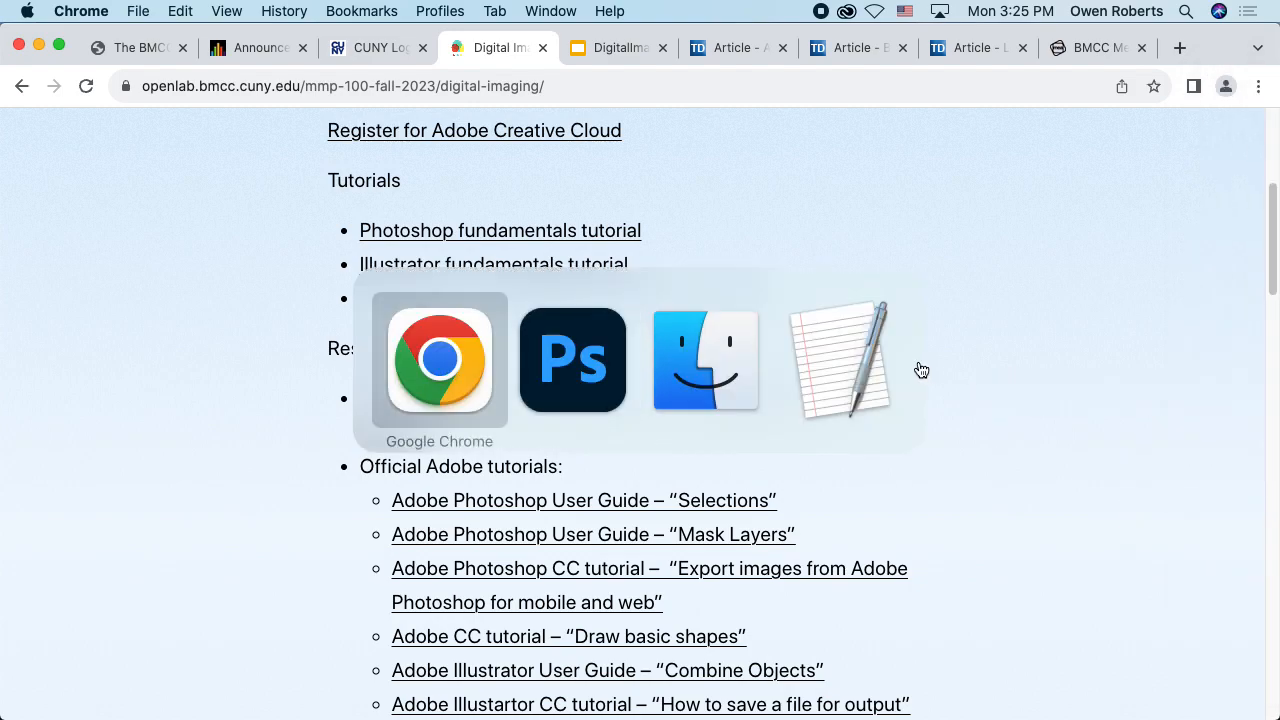
{"action": "key", "text": "super+grave"}
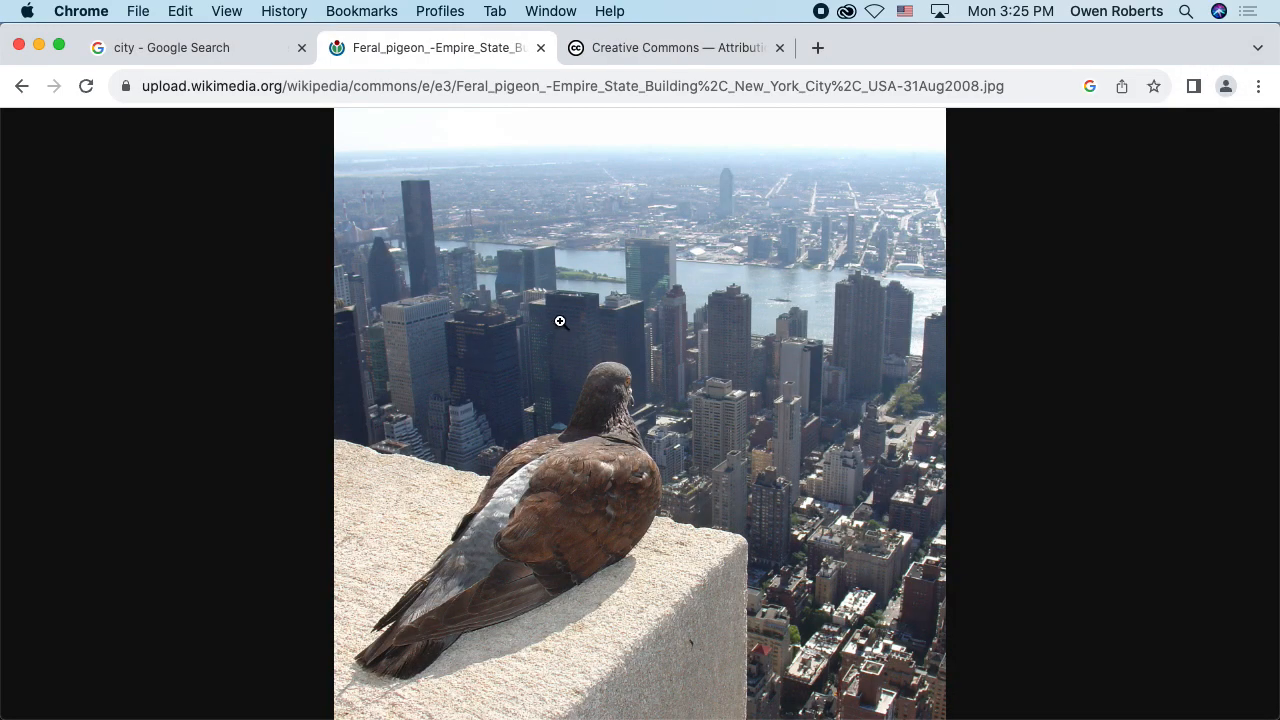
Step: Bring the Self Portrait folder window in front of the pigeon image, shrink it and show its column with Pigeon_City.jpeg
{"action": "key", "text": "super+Tab"}
{"action": "left_click", "coordinate": [728, 341]}
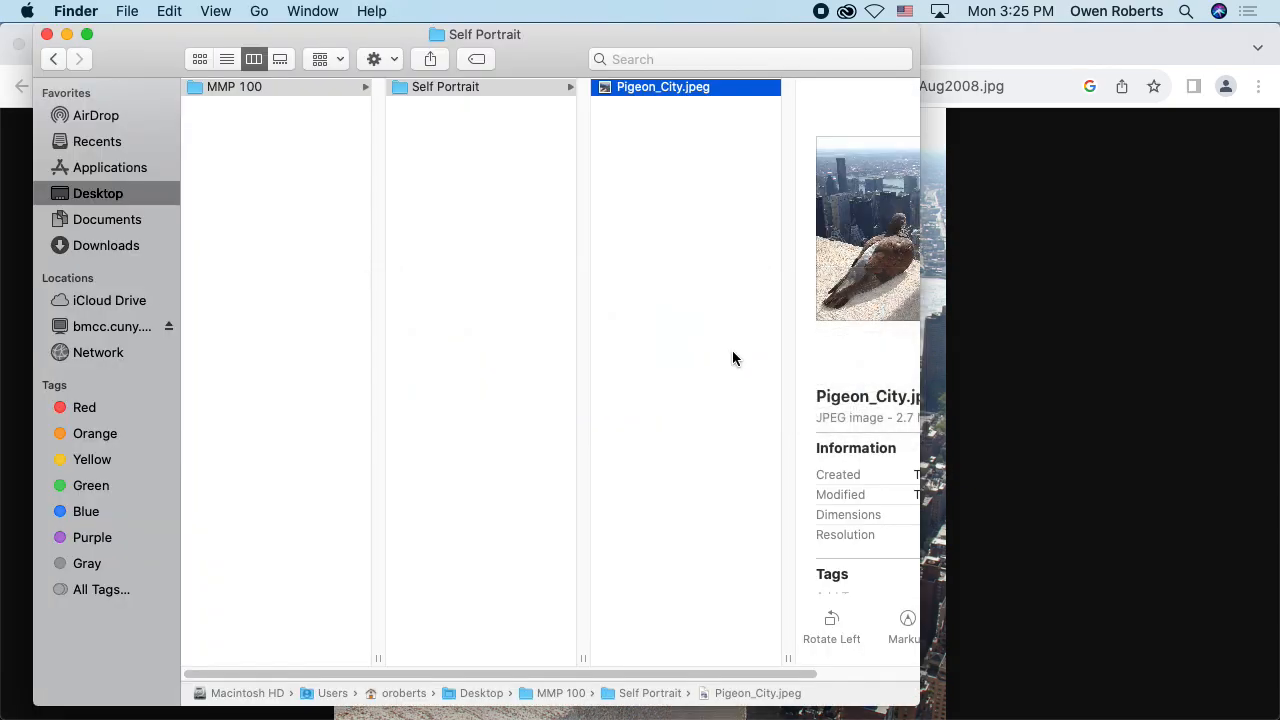
{"action": "left_click_drag", "start_coordinate": [913, 694], "coordinate": [672, 500]}
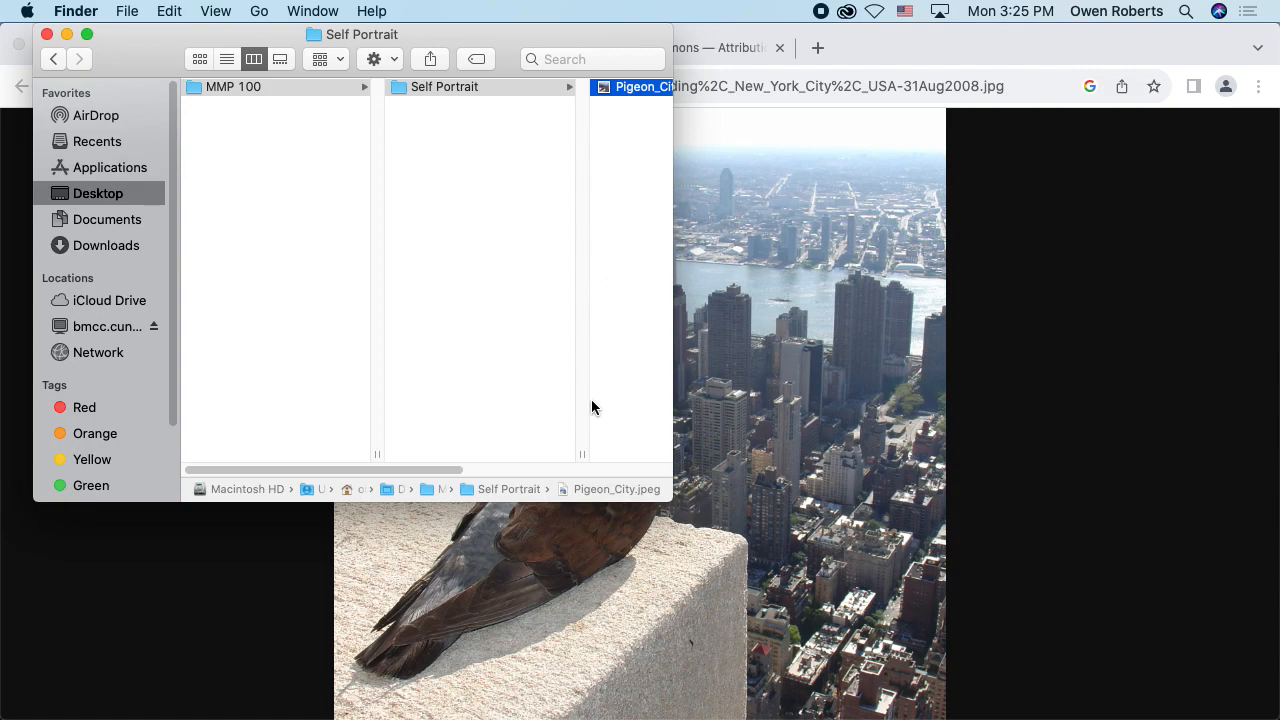
{"action": "left_click_drag", "start_coordinate": [431, 470], "coordinate": [810, 413]}
{"action": "left_click", "coordinate": [951, 357]}
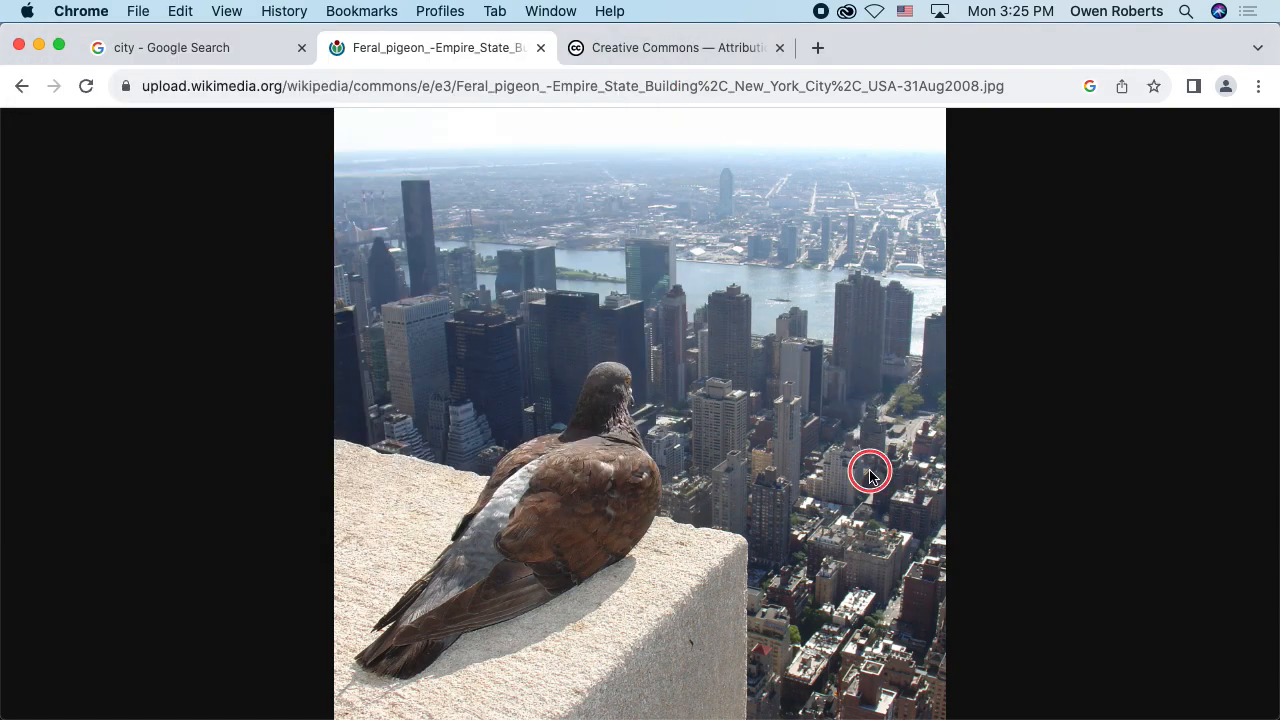
{"action": "key", "text": "super+Tab"}
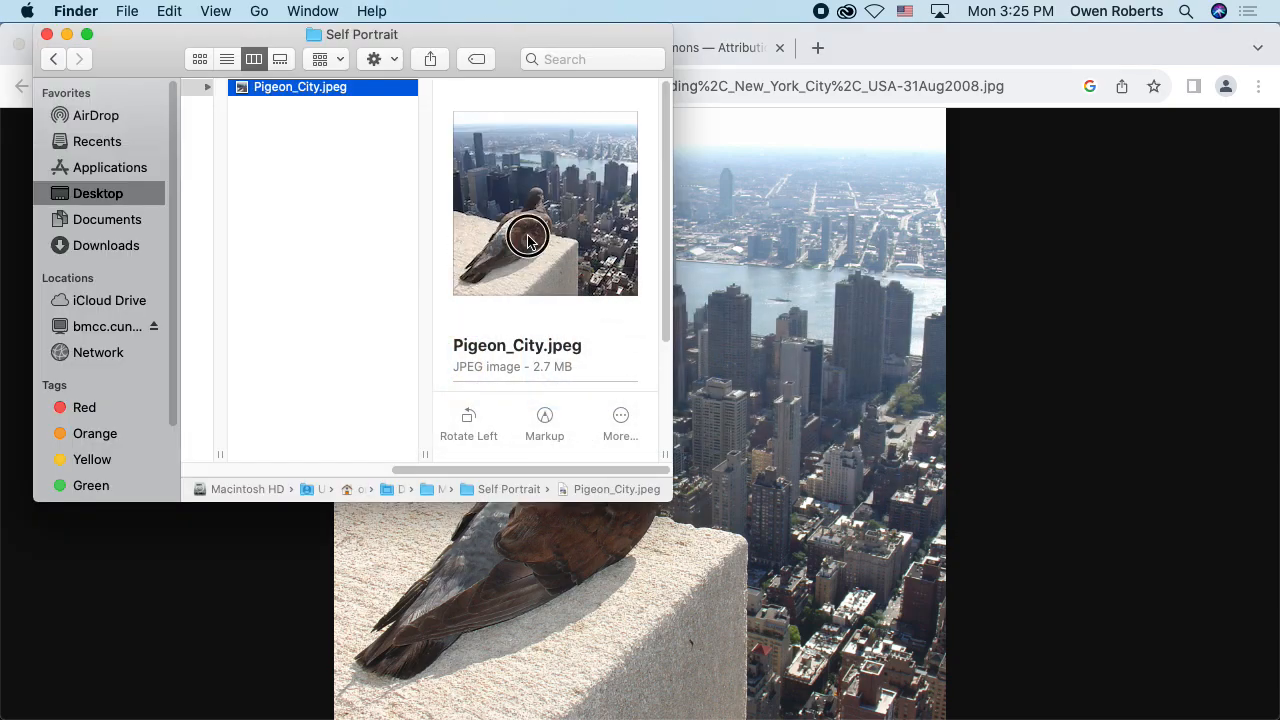
Step: Copy the pigeon image from the browser straight into the Self Portrait folder, and delete that duplicate file
{"action": "left_click_drag", "start_coordinate": [428, 248], "coordinate": [343, 190]}
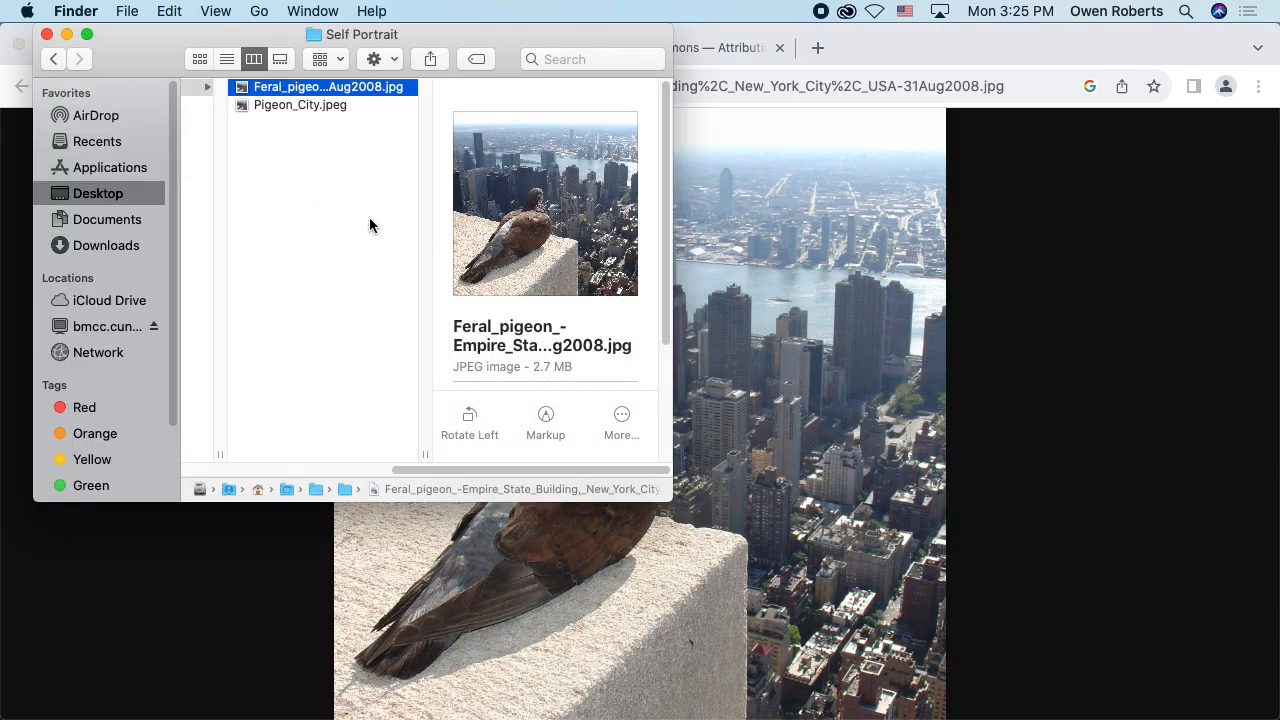
{"action": "key", "text": "super+BackSpace"}
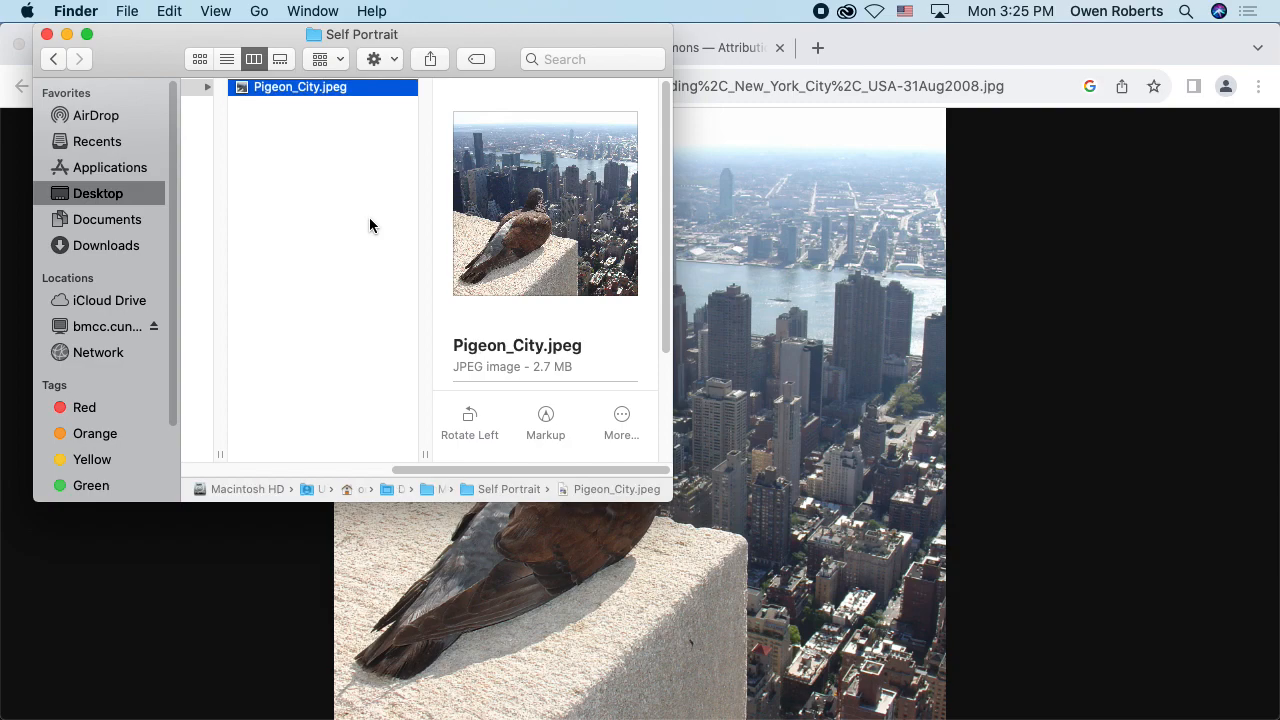
Step: Open the browser's pigeon image directly in Photoshop and close its document
{"action": "left_click", "coordinate": [790, 205]}
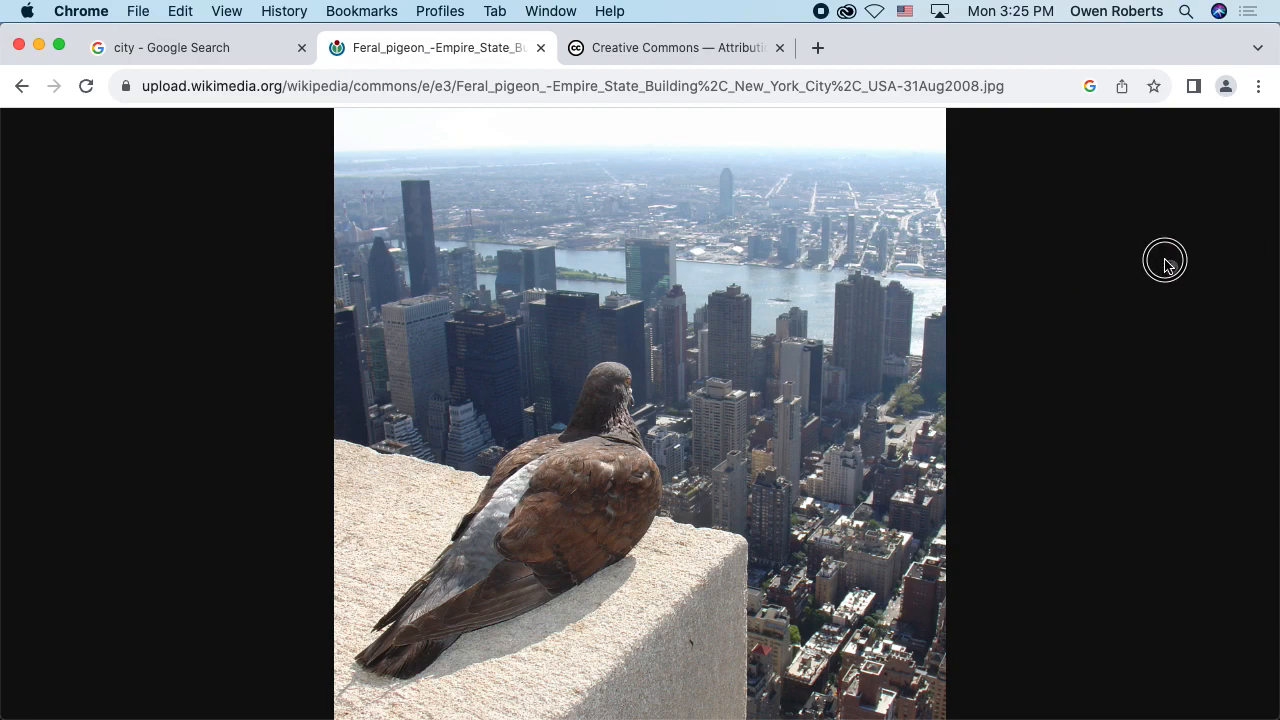
{"action": "left_click", "coordinate": [1260, 230]}
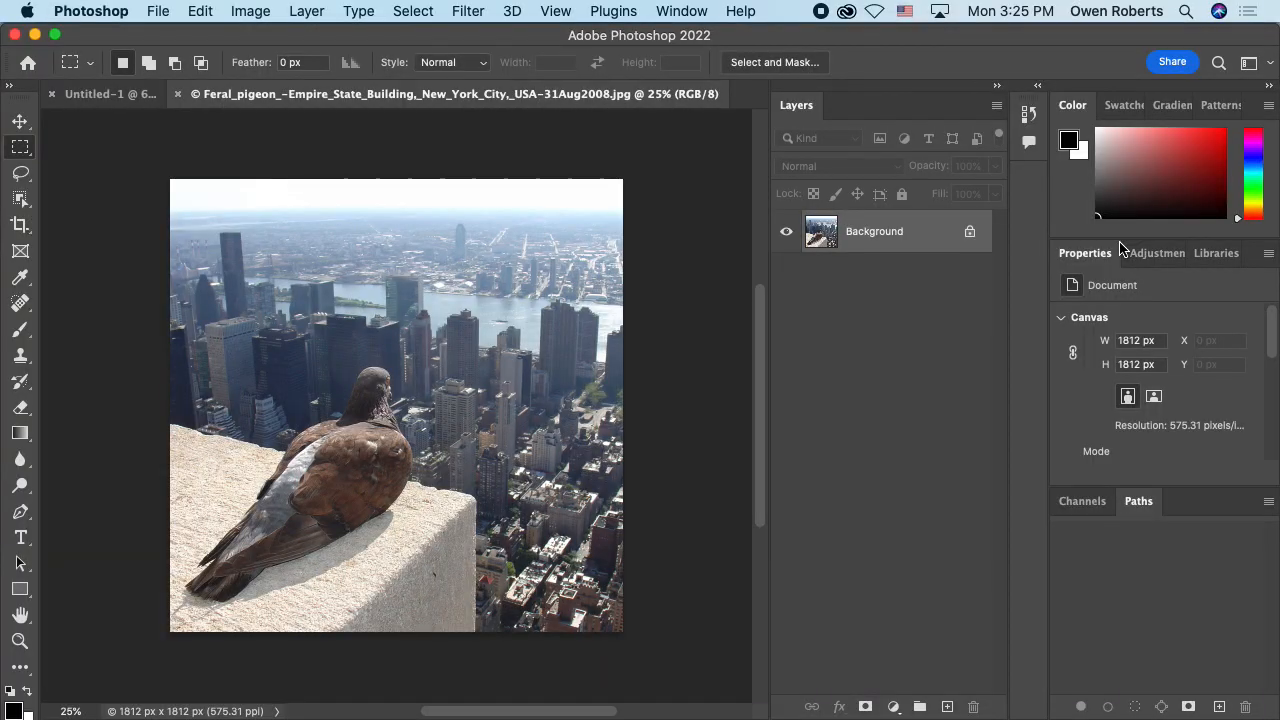
{"action": "left_click", "coordinate": [178, 93]}
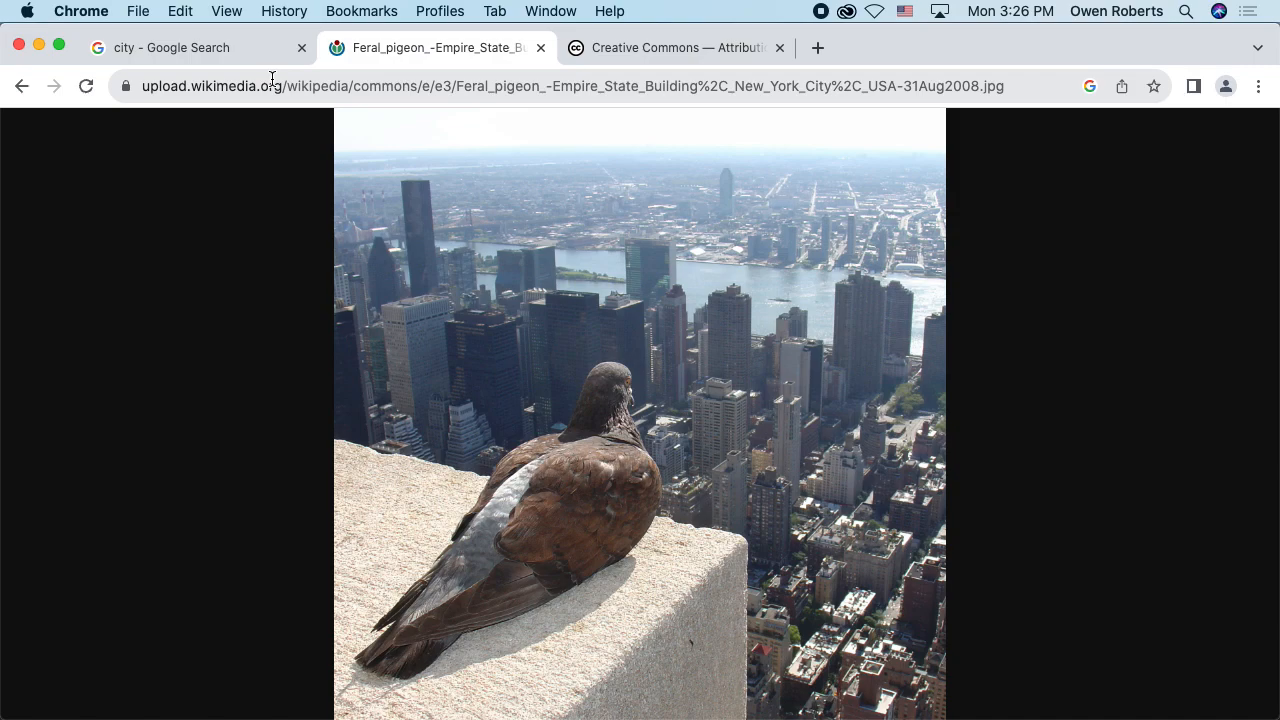
Step: Search Google for lizard in a new browser tab
{"action": "key", "text": "super+t"}
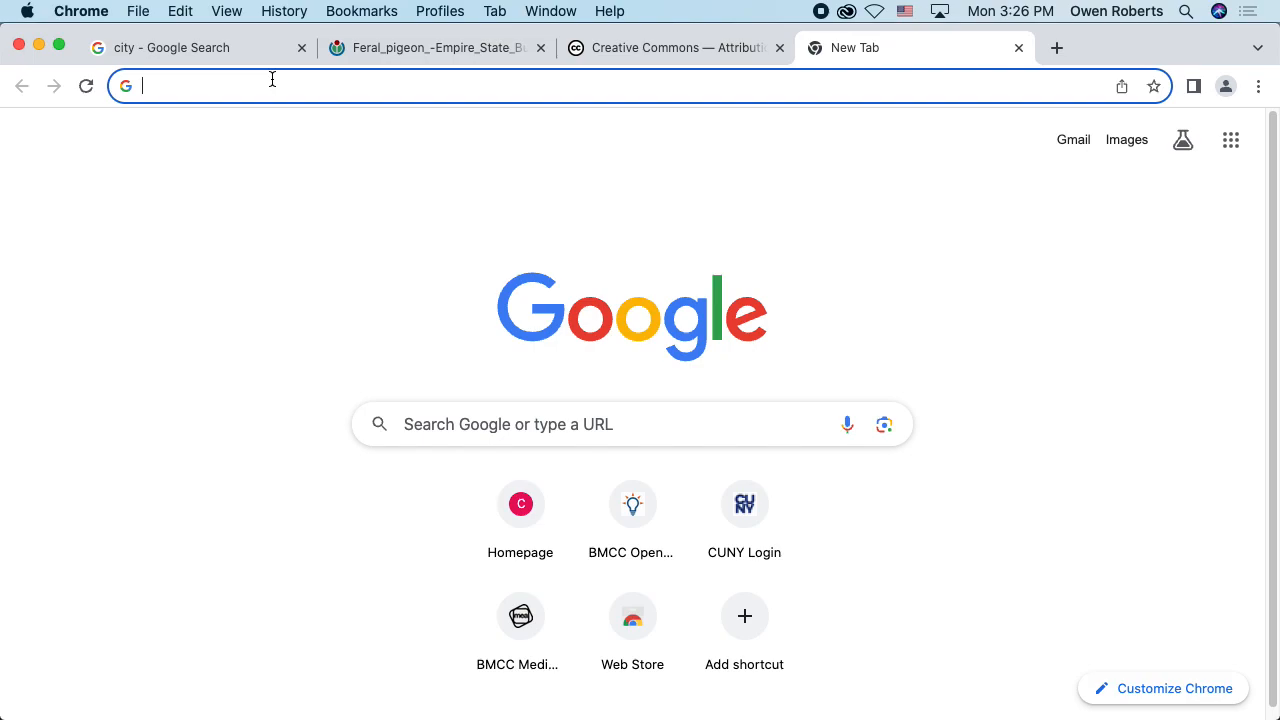
{"action": "key", "text": "ctrl+shift+Tab"}
{"action": "key", "text": "ctrl+shift+Tab"}
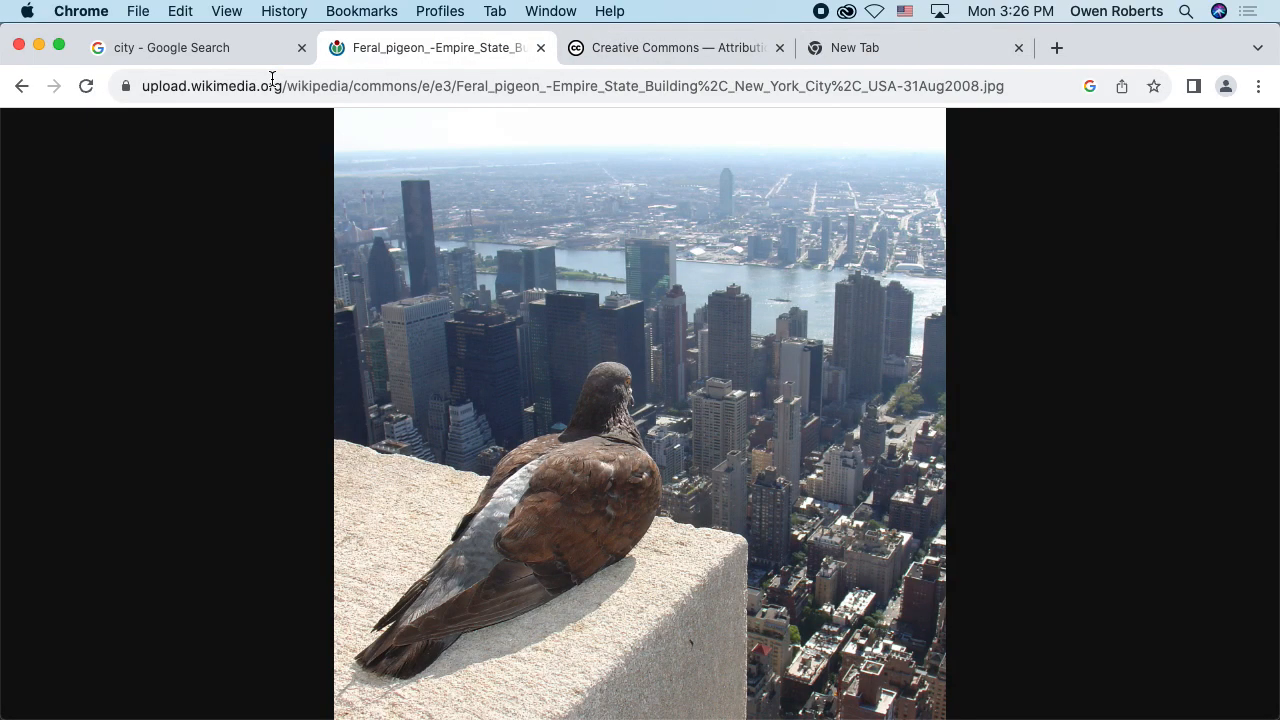
{"action": "key", "text": "ctrl+Tab"}
{"action": "key", "text": "ctrl+Tab"}
{"action": "type", "text": "lizrd"}
{"action": "key", "text": "BackSpace"}
{"action": "key", "text": "BackSpace"}
{"action": "type", "text": "ard"}
{"action": "key", "text": "Return"}
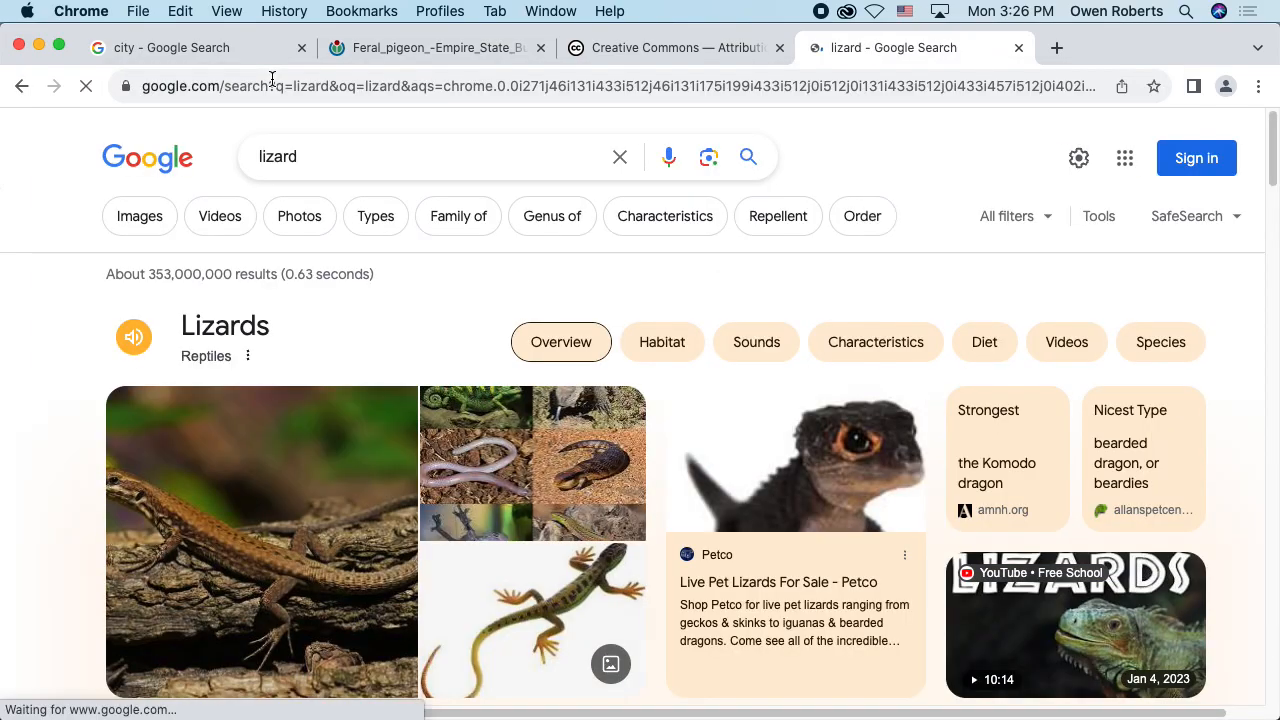
Step: Show the image results for lizard and limit their usage rights to Creative Commons licenses
{"action": "left_click", "coordinate": [139, 216]}
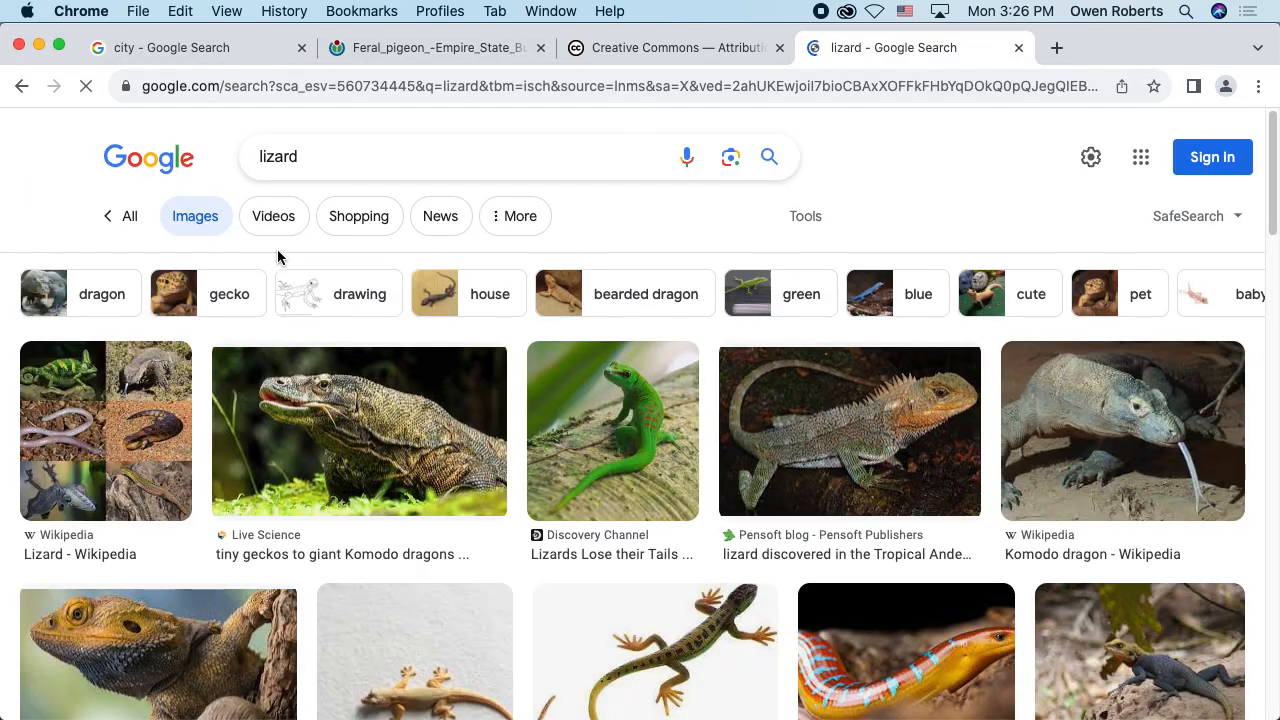
{"action": "left_click", "coordinate": [804, 220]}
{"action": "left_click", "coordinate": [768, 265]}
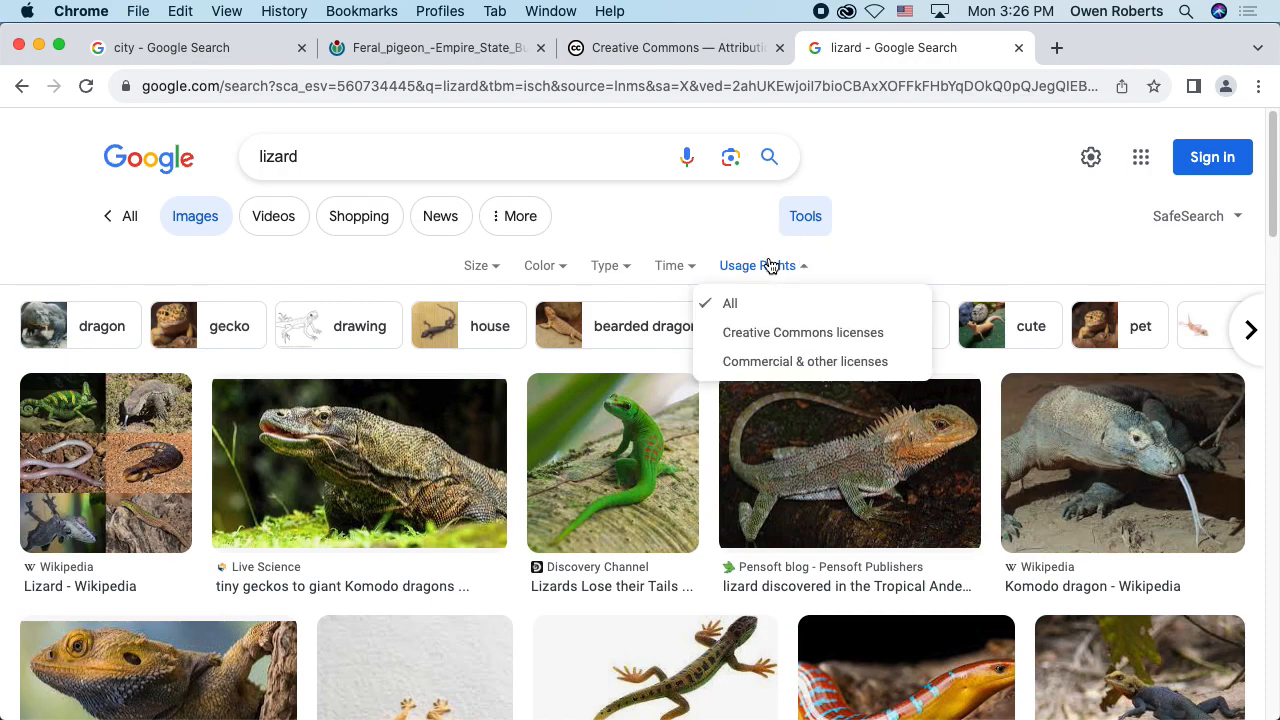
{"action": "left_click", "coordinate": [744, 333]}
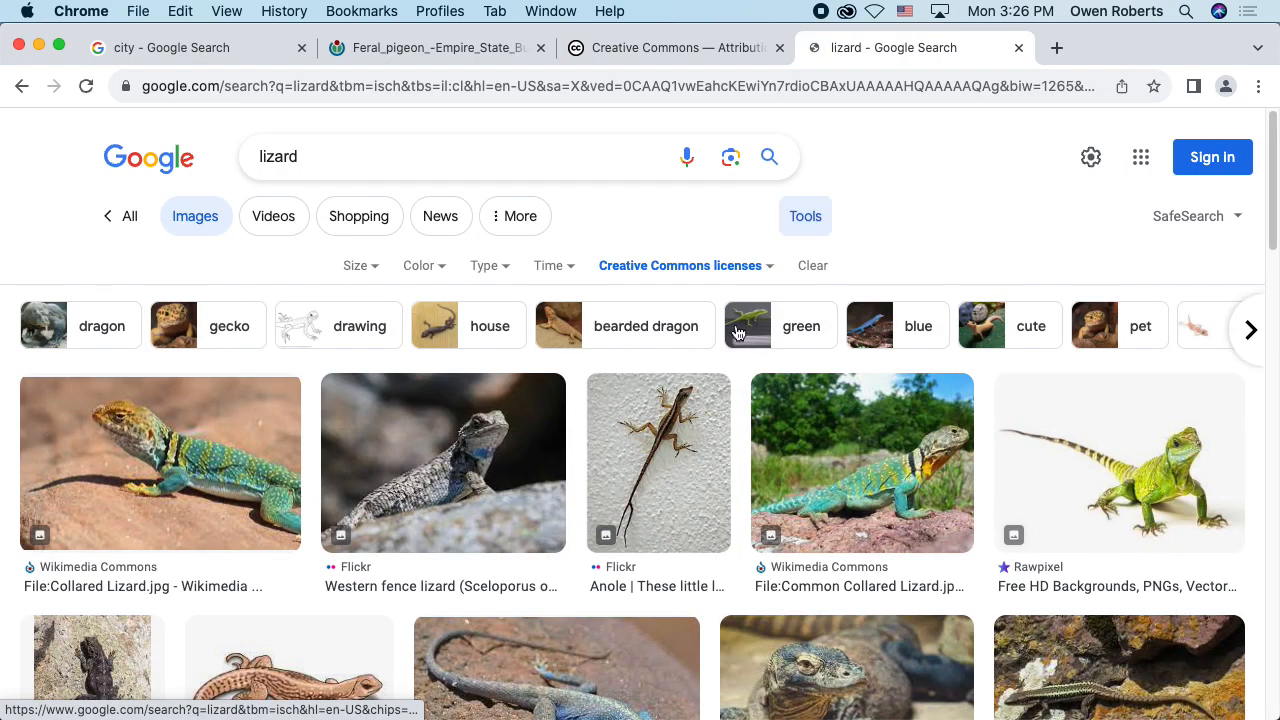
Step: Review the blank Photoshop document and the pigeon image, and return to the lizard image results
{"action": "scroll", "coordinate": [680, 291], "scroll_direction": "down", "scroll_amount": 2}
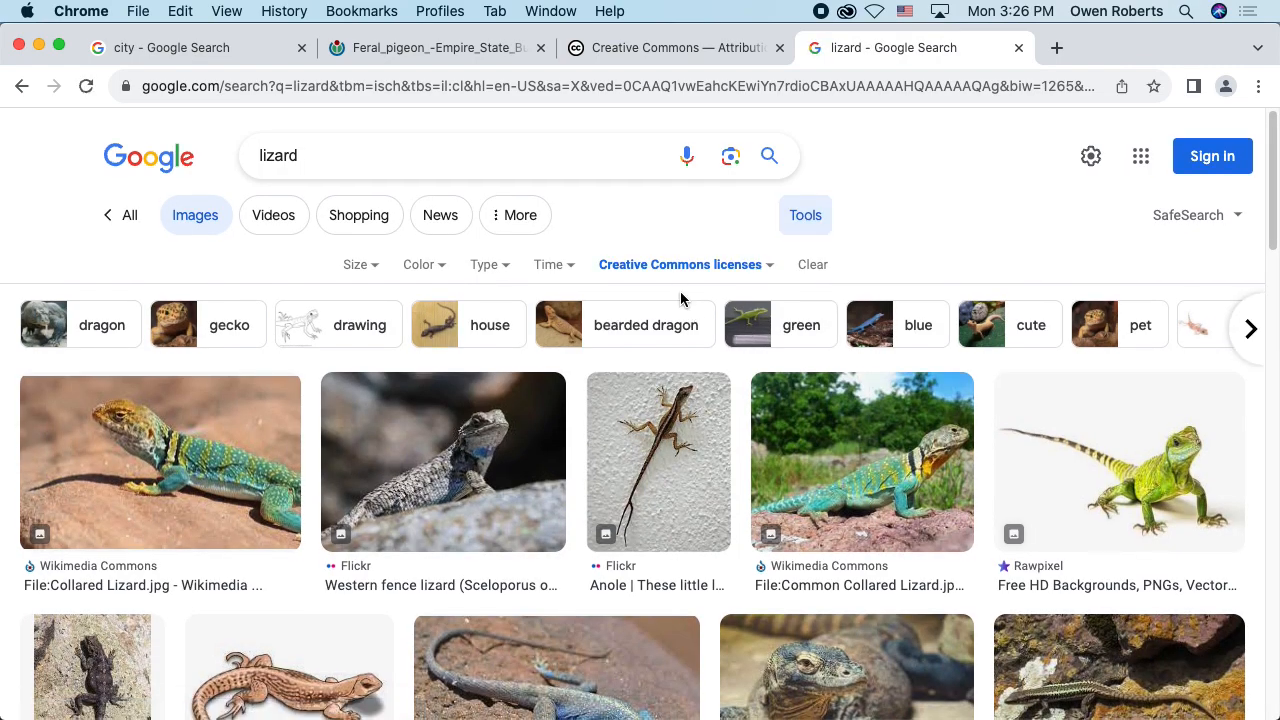
{"action": "key", "text": "super+Tab"}
{"action": "key", "text": "super+Tab"}
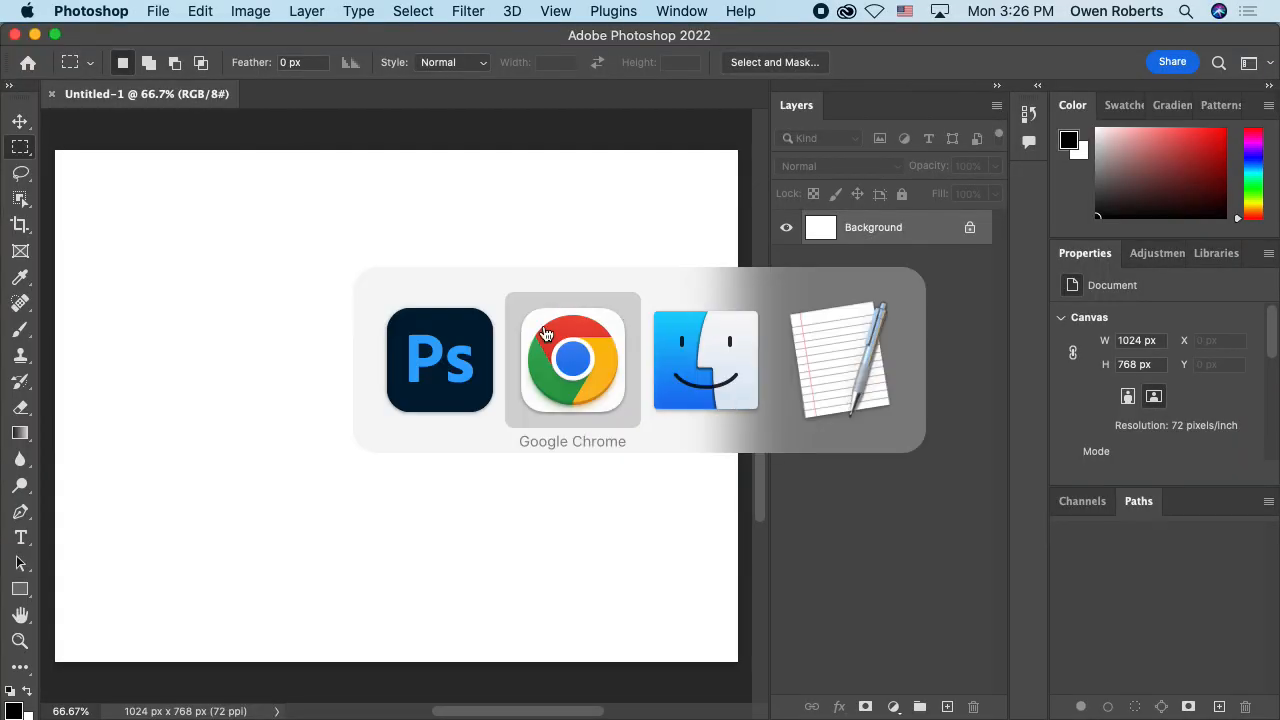
{"action": "left_click", "coordinate": [480, 47]}
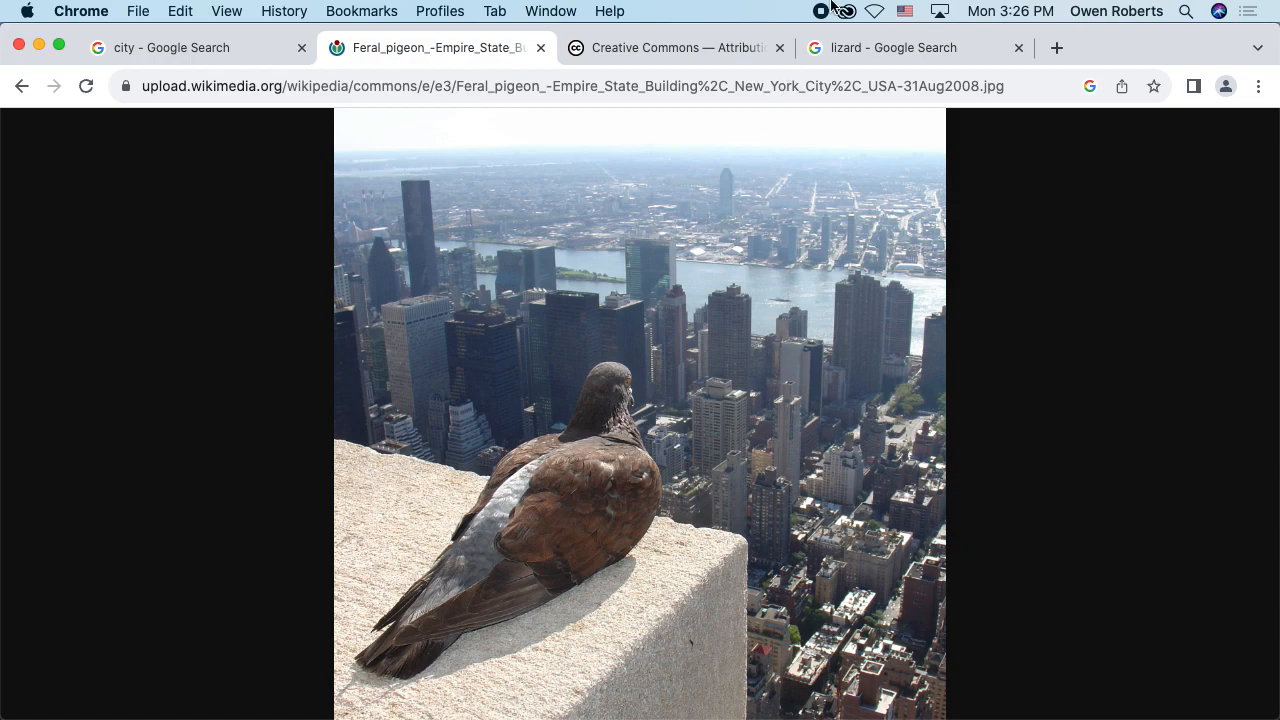
{"action": "left_click", "coordinate": [838, 47]}
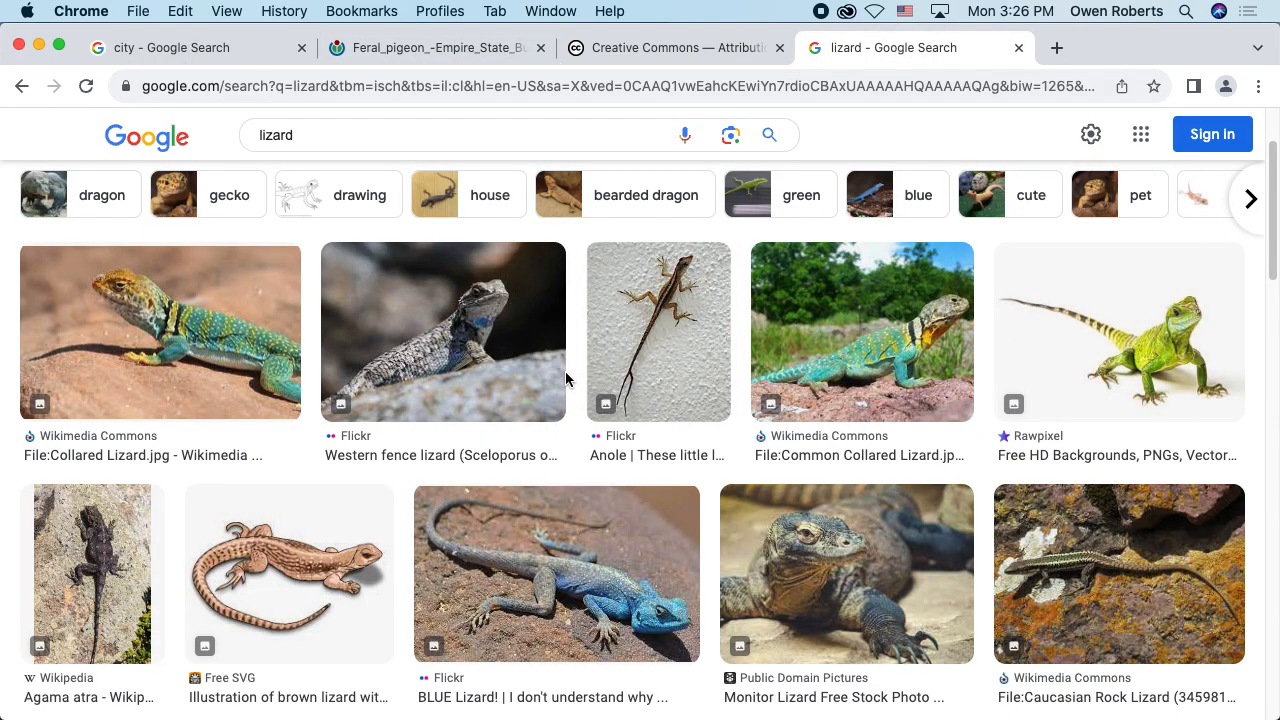
Step: Pick the File:Lizard - e.JPG image from the lizard results and visit its Wikimedia Commons page
{"action": "scroll", "coordinate": [560, 380], "scroll_direction": "down", "scroll_amount": 3}
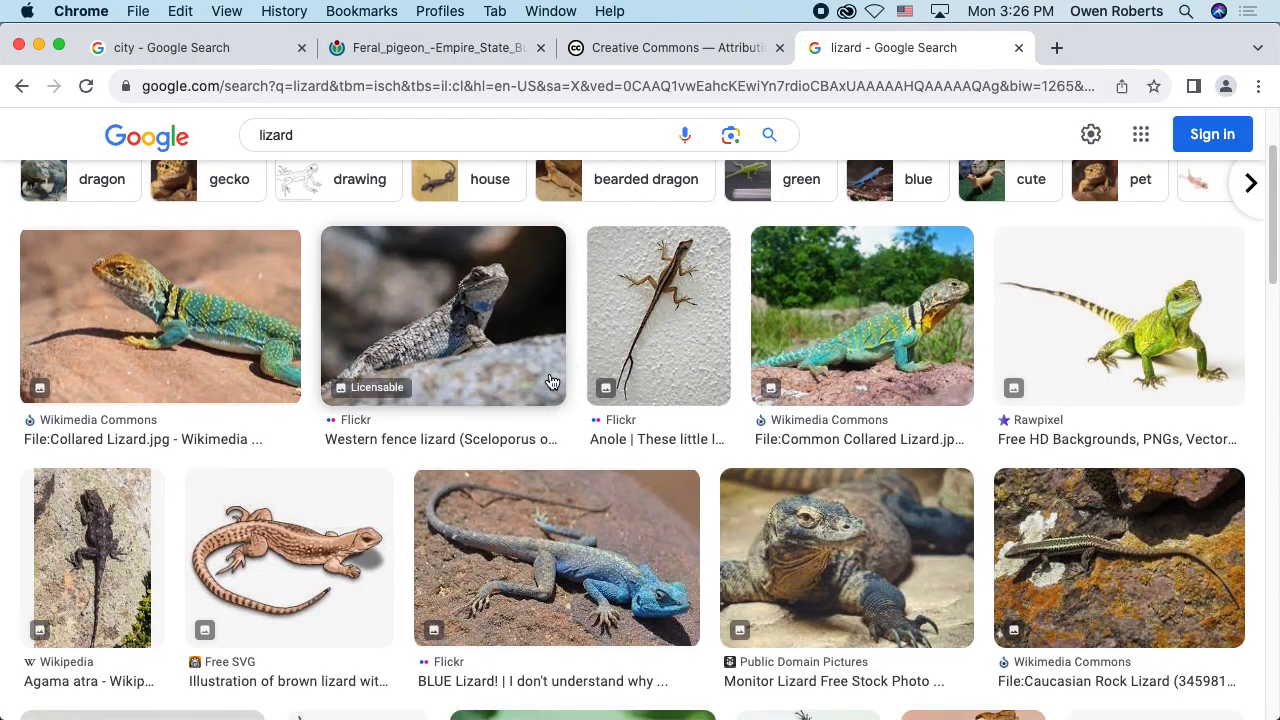
{"action": "scroll", "coordinate": [551, 381], "scroll_direction": "down", "scroll_amount": 5}
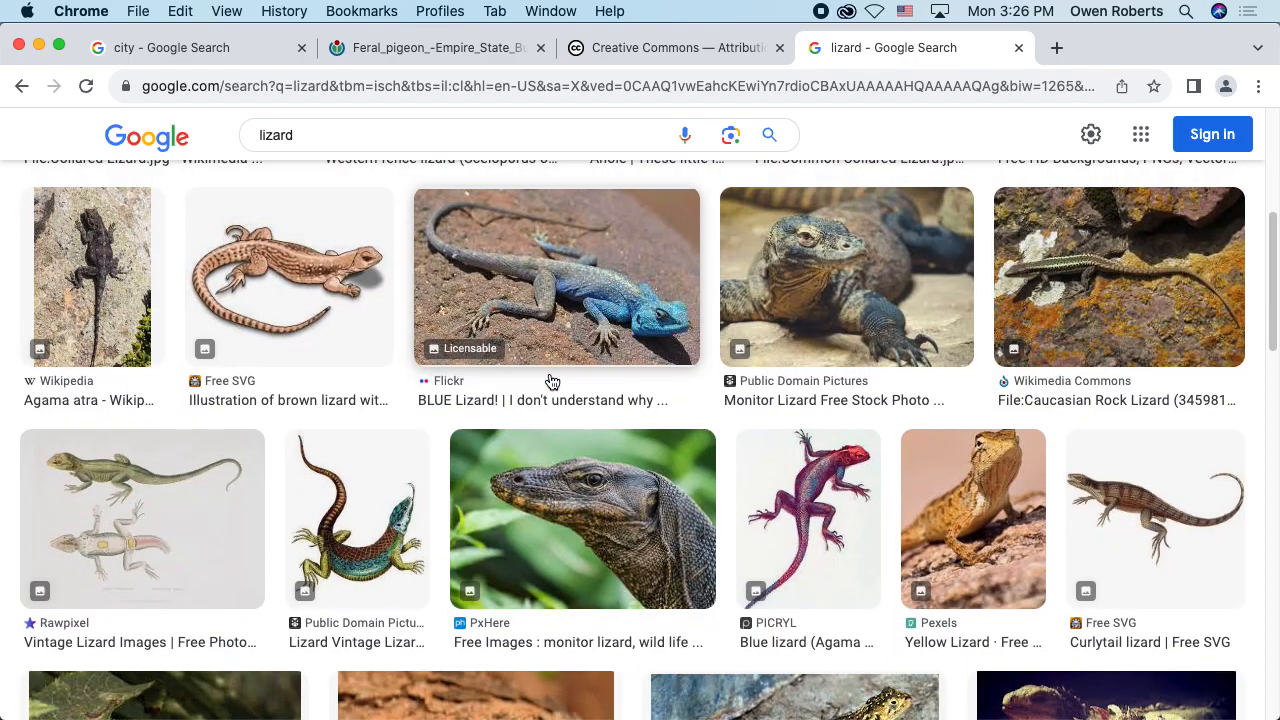
{"action": "scroll", "coordinate": [551, 381], "scroll_direction": "down", "scroll_amount": 3}
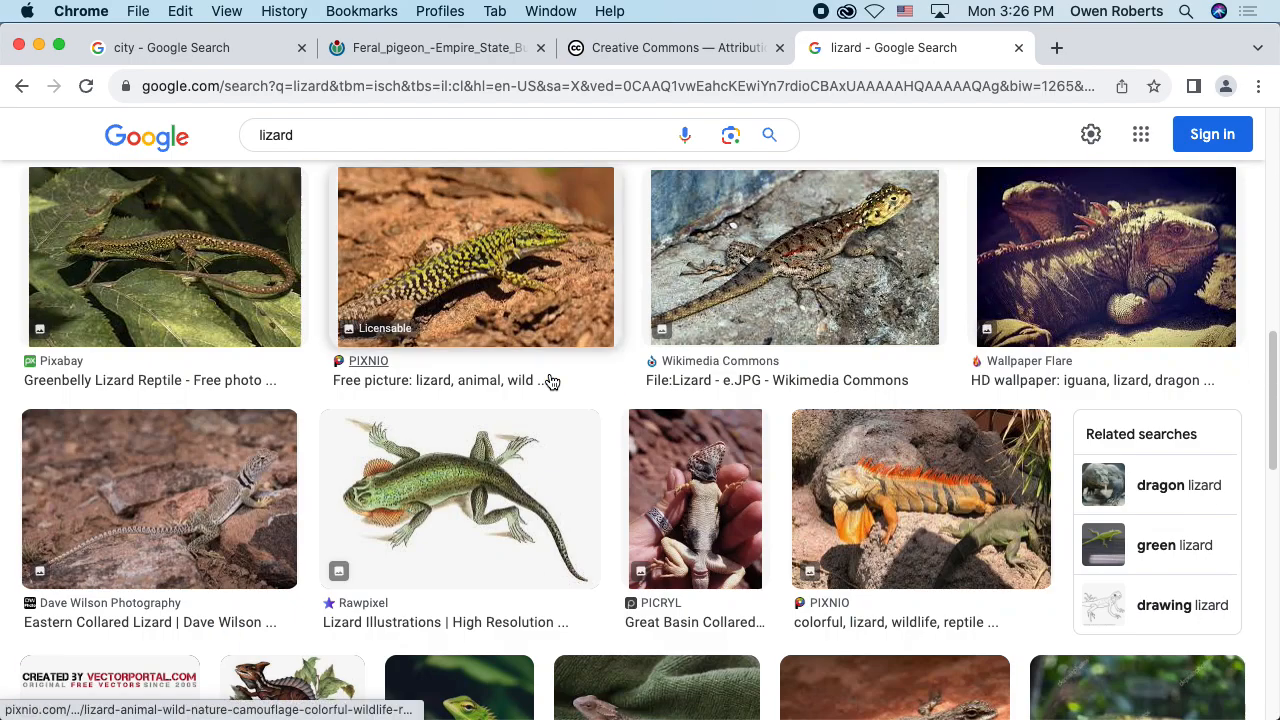
{"action": "left_click", "coordinate": [800, 255]}
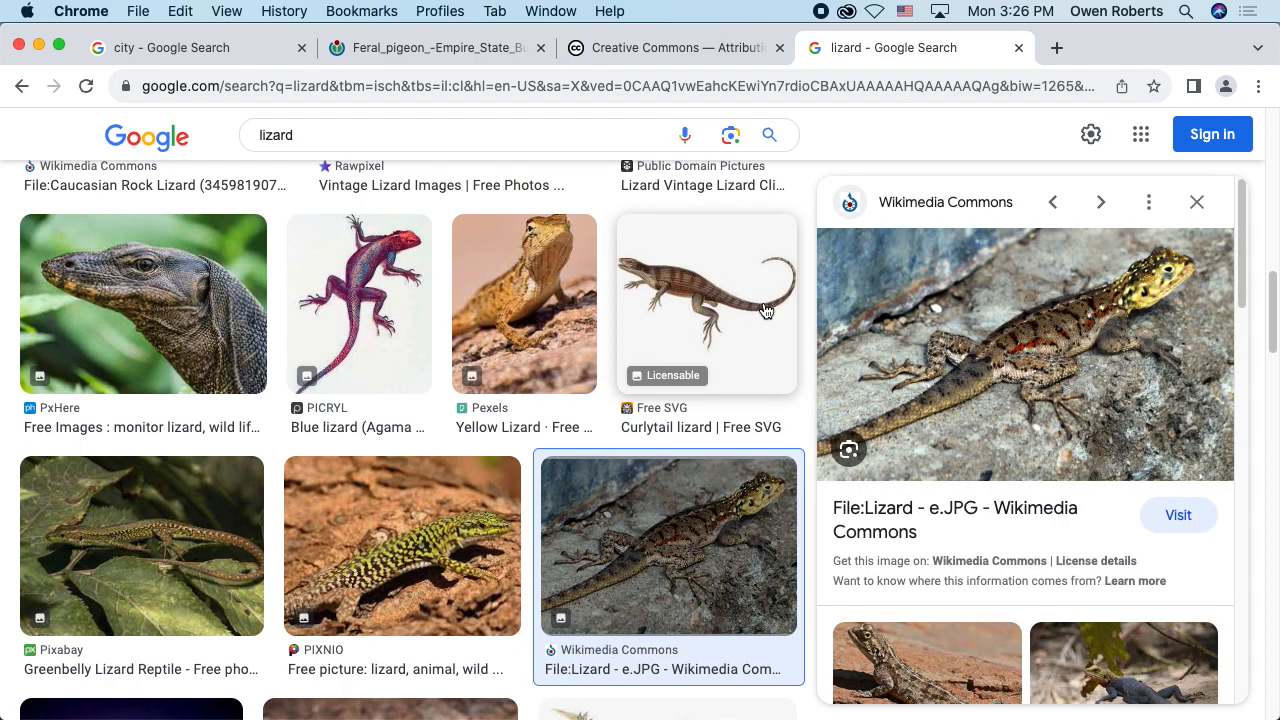
{"action": "left_click", "coordinate": [1173, 498]}
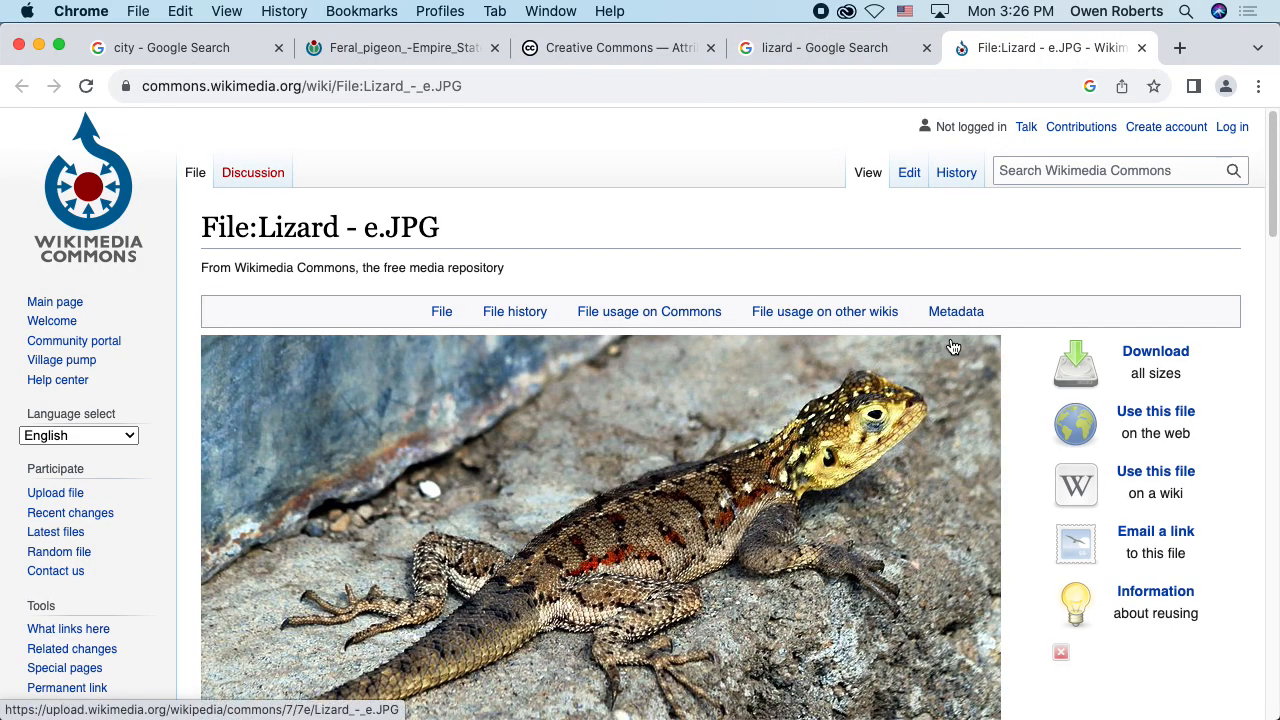
Step: Open the 1,024 × 621 pixels version of the lizard image from its list of resolutions
{"action": "scroll", "coordinate": [953, 347], "scroll_direction": "down", "scroll_amount": 8}
{"action": "scroll", "coordinate": [951, 345], "scroll_direction": "up", "scroll_amount": 2}
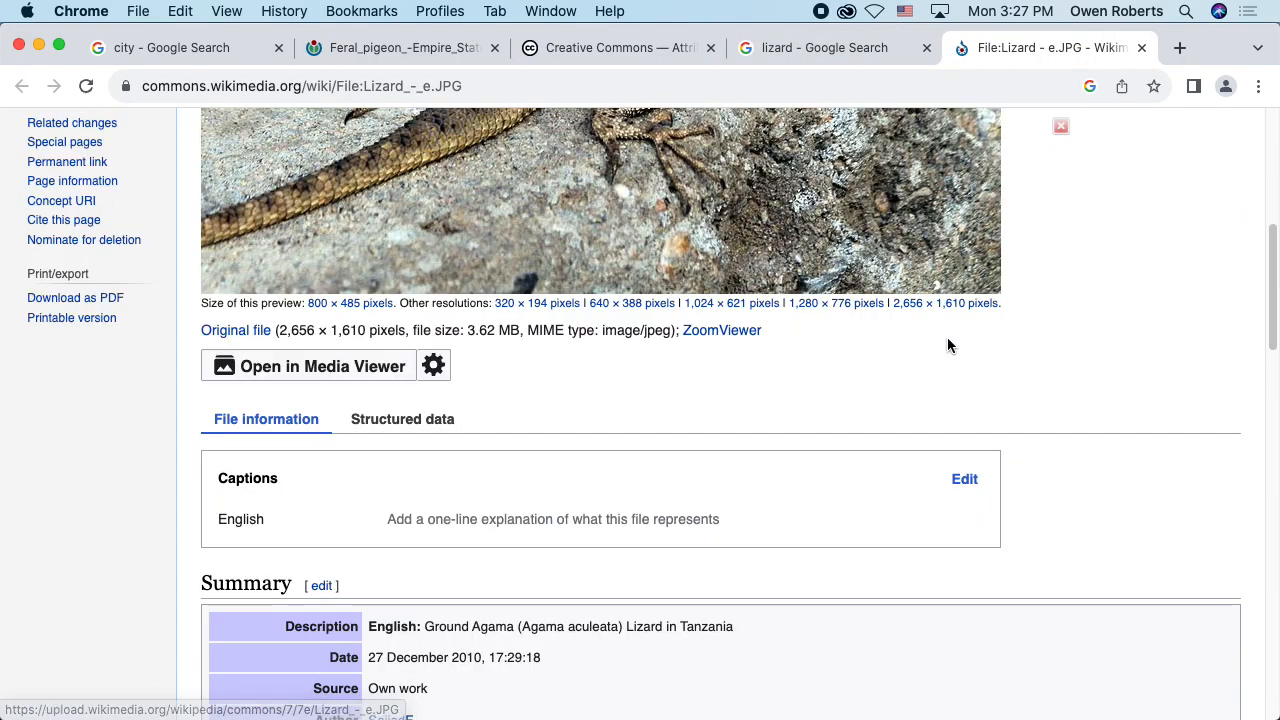
{"action": "scroll", "coordinate": [834, 314], "scroll_direction": "up", "scroll_amount": 2}
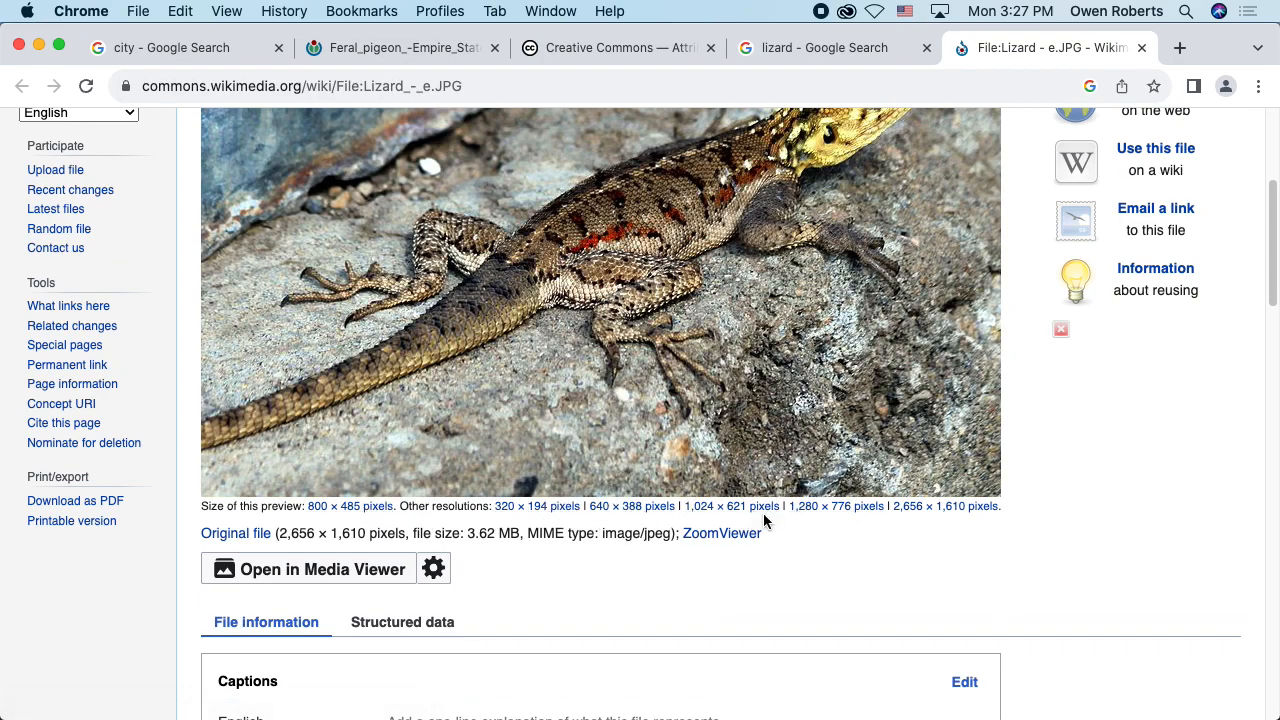
{"action": "left_click", "coordinate": [729, 510]}
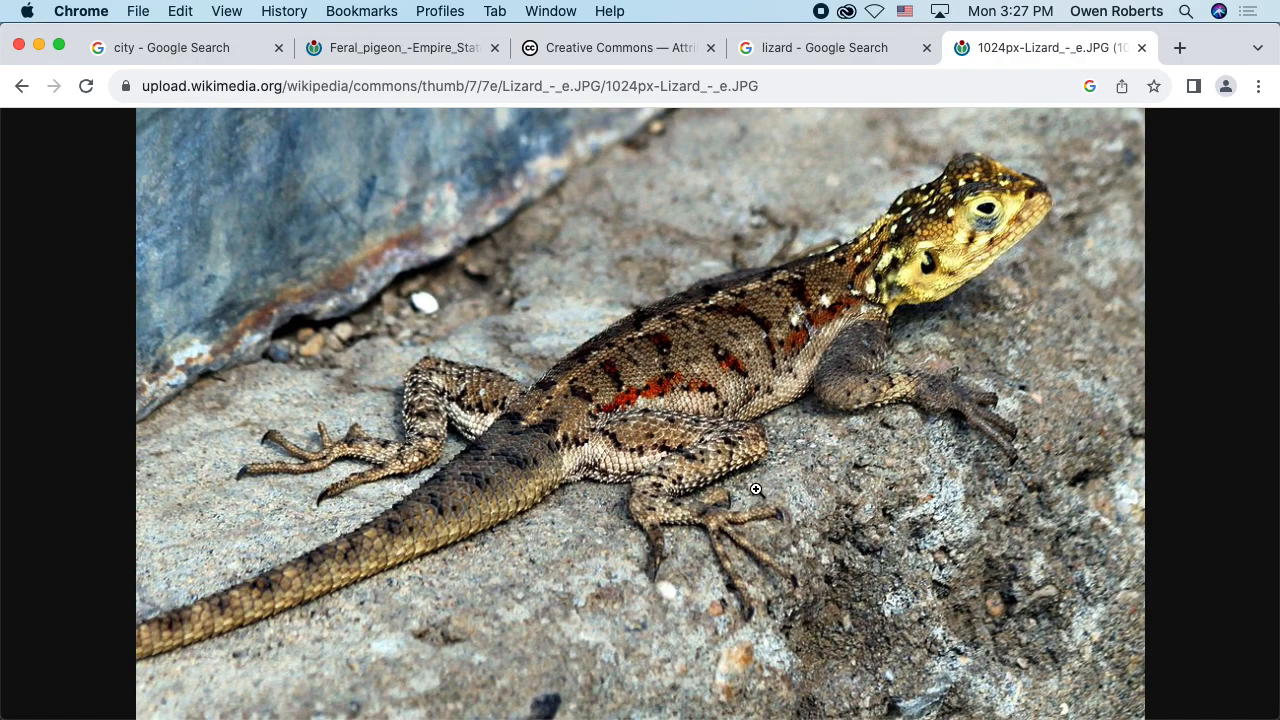
Step: Save the lizard image in the Self Portrait folder under the name Lizard
{"action": "key", "text": "super+s"}
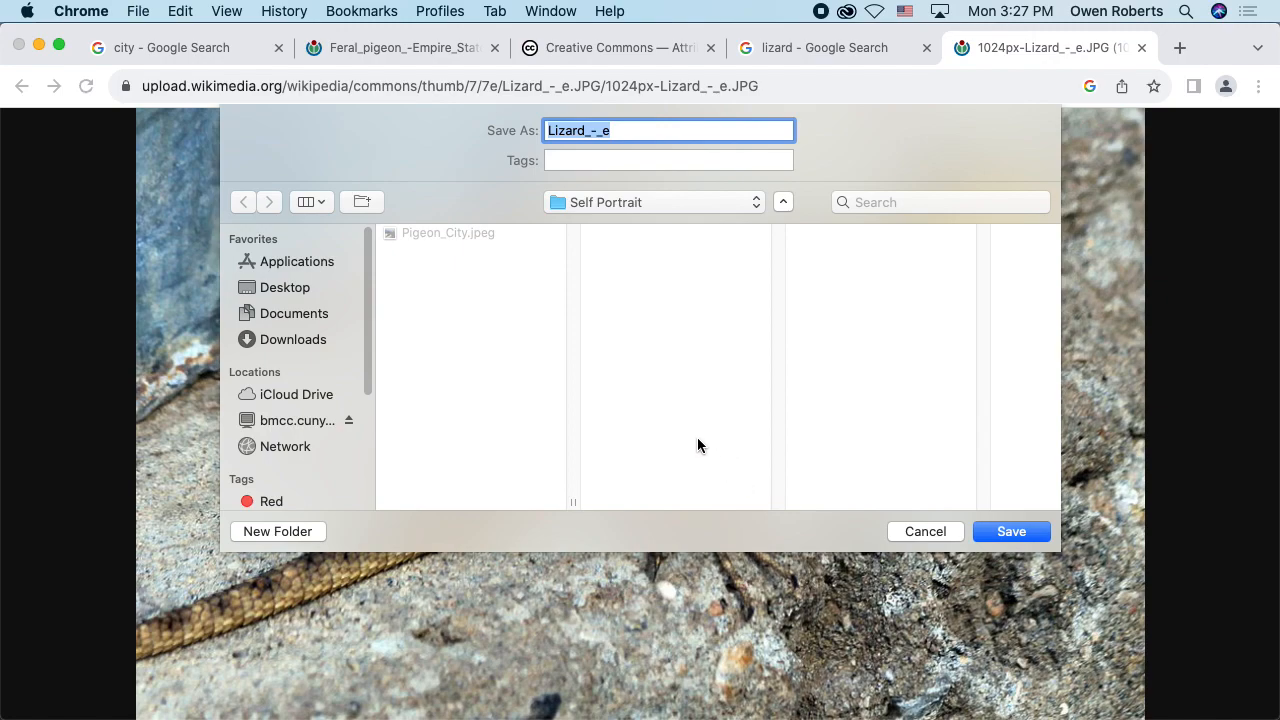
{"action": "key", "text": "Right"}
{"action": "key", "text": "BackSpace"}
{"action": "key", "text": "BackSpace"}
{"action": "key", "text": "BackSpace"}
{"action": "key", "text": "BackSpace"}
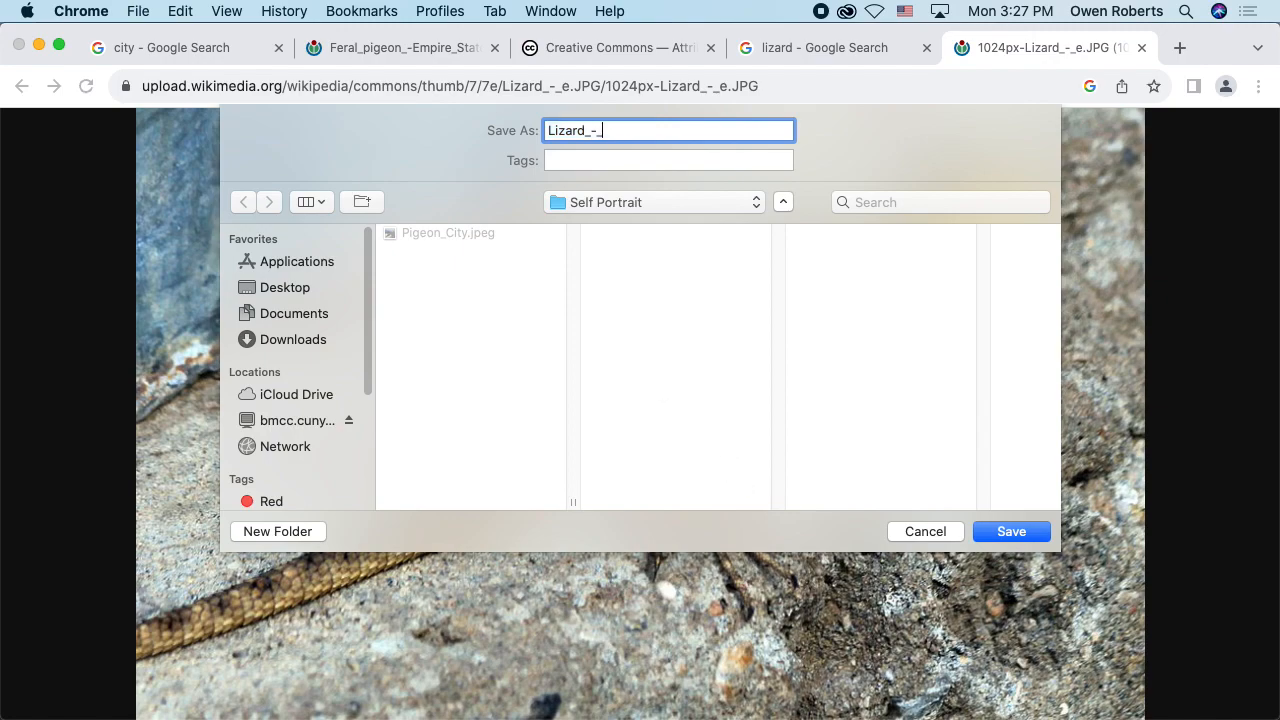
{"action": "key", "text": "Return"}
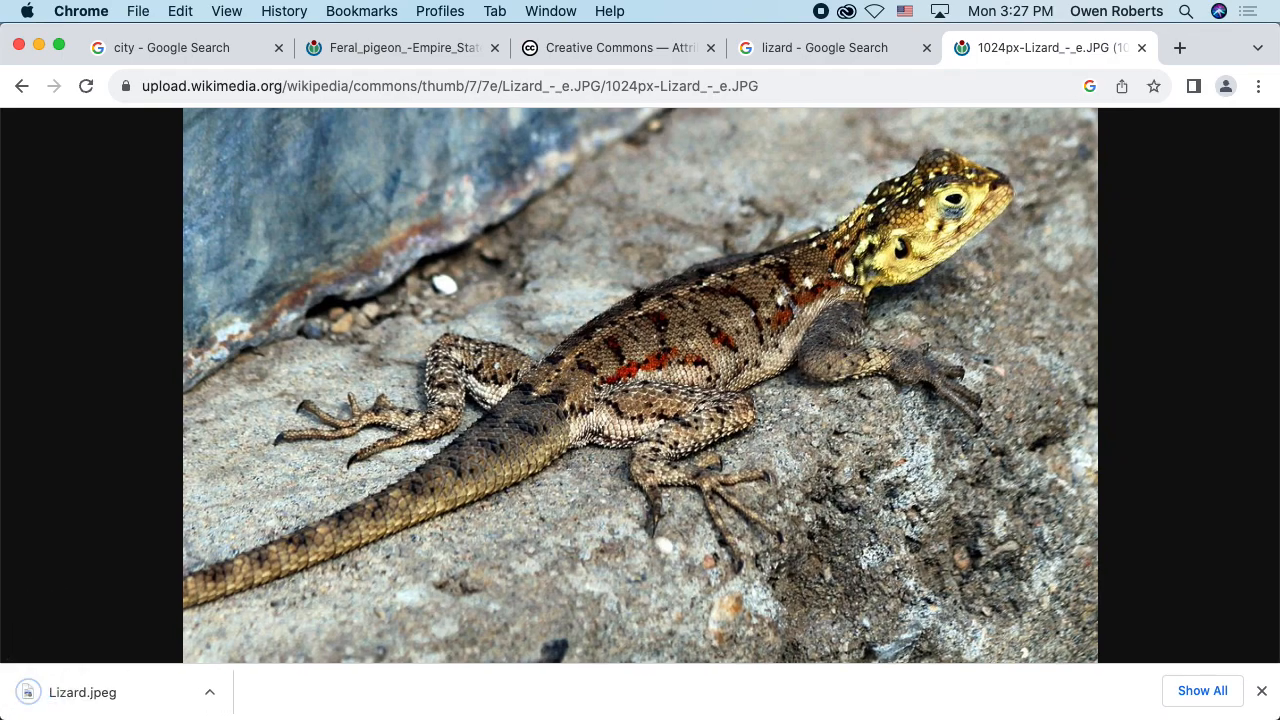
Step: Switch to Finder and preview Lizard.jpeg and Pigeon_City.jpeg in the Self Portrait folder
{"action": "key", "text": "super+Tab"}
{"action": "key", "text": "super+Tab"}
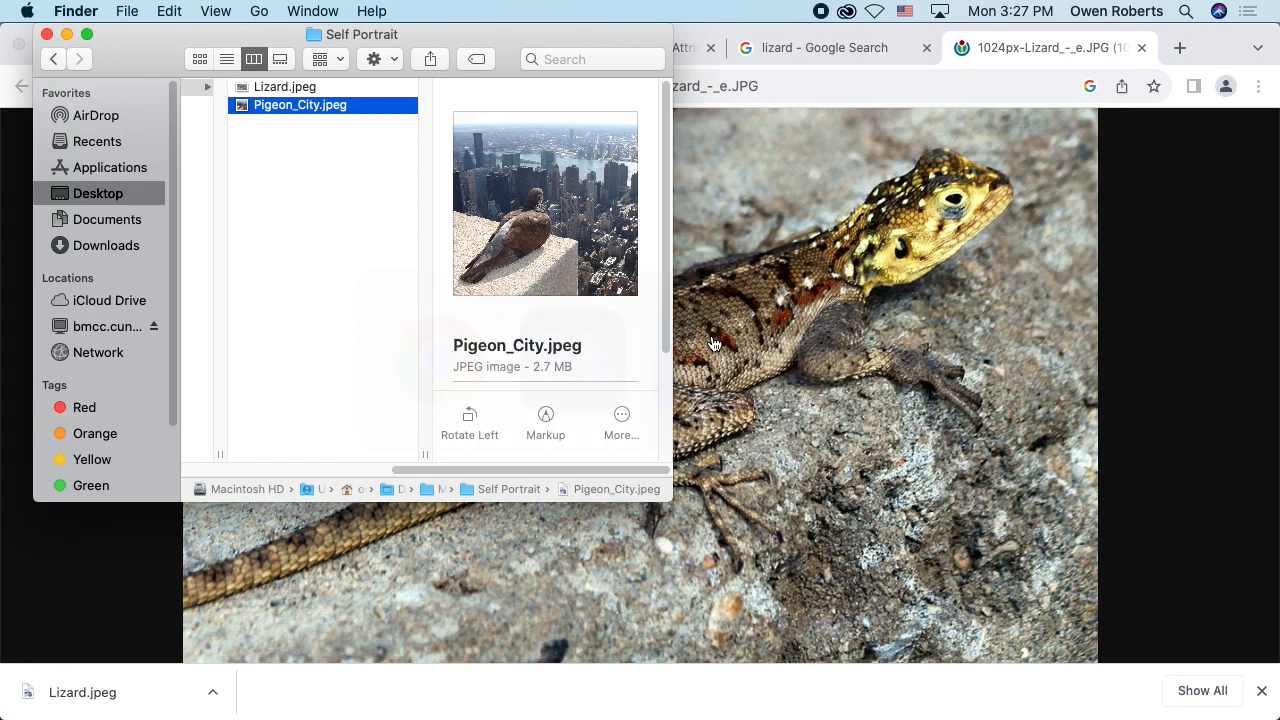
{"action": "left_click", "coordinate": [317, 89]}
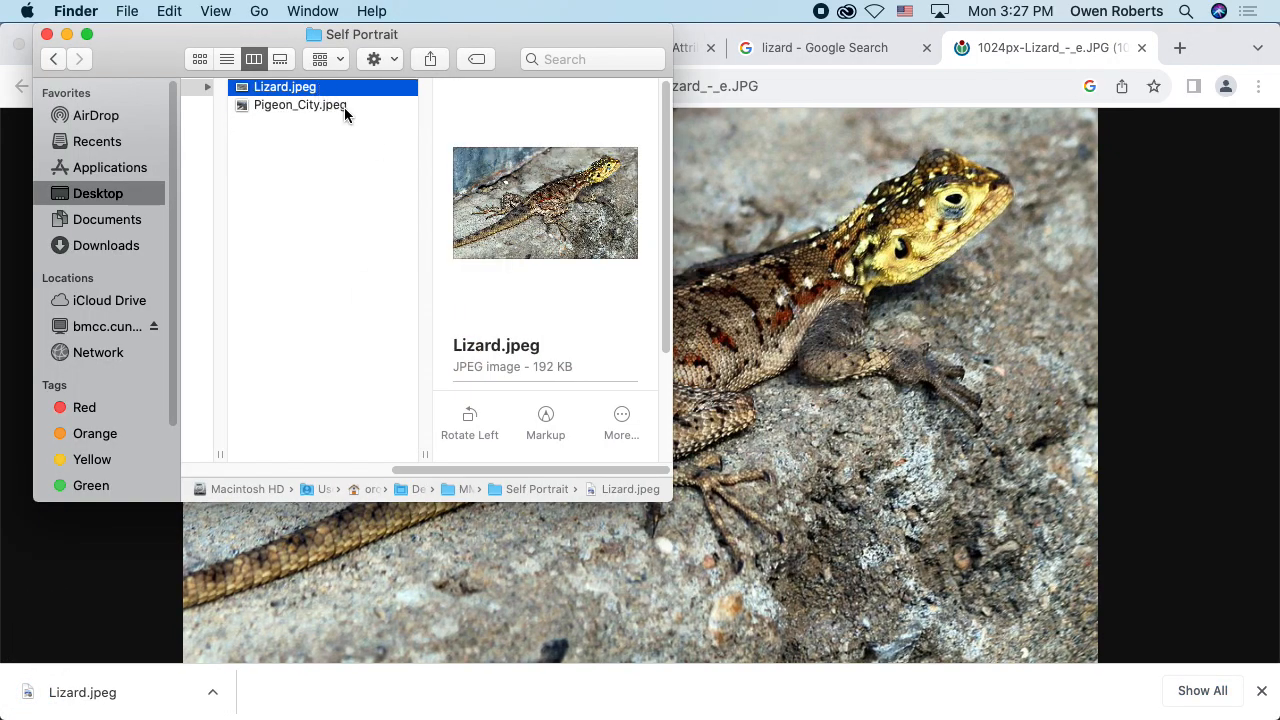
{"action": "left_click", "coordinate": [340, 106]}
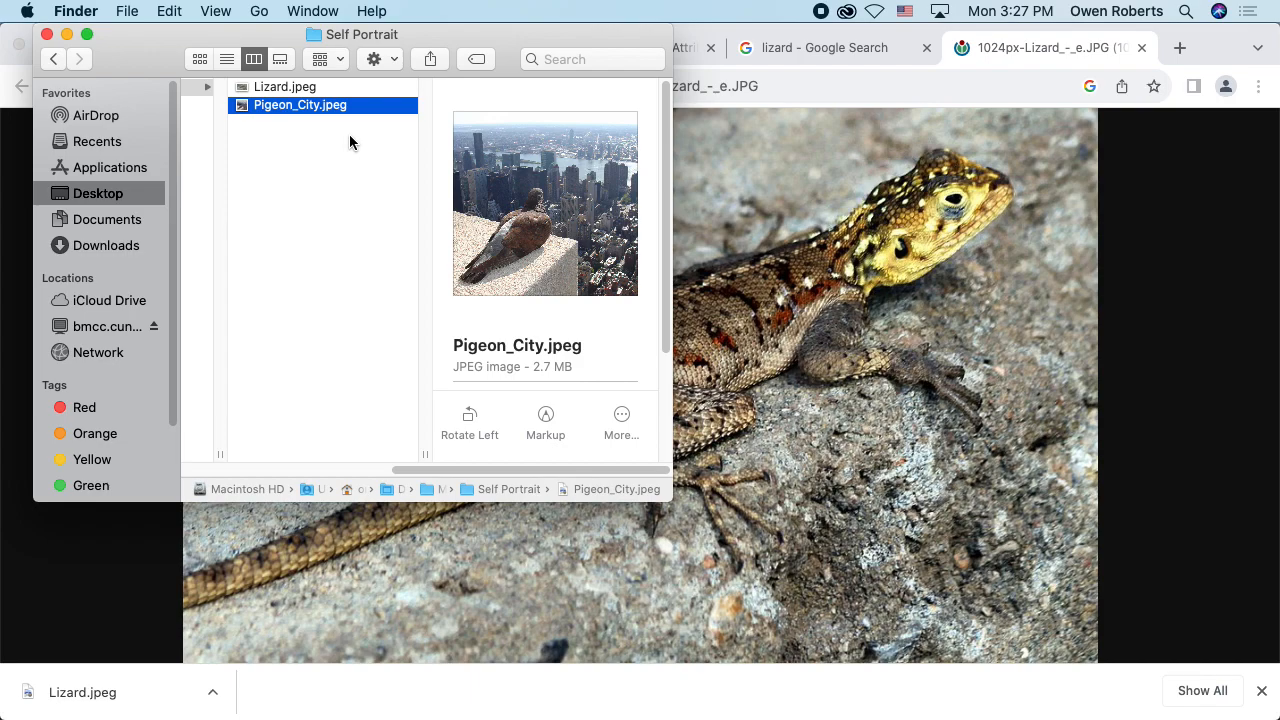
Step: Search Google for jpg in a new Chrome tab and look up what JPEG stands for in its Wikipedia article
{"action": "left_click", "coordinate": [1174, 48]}
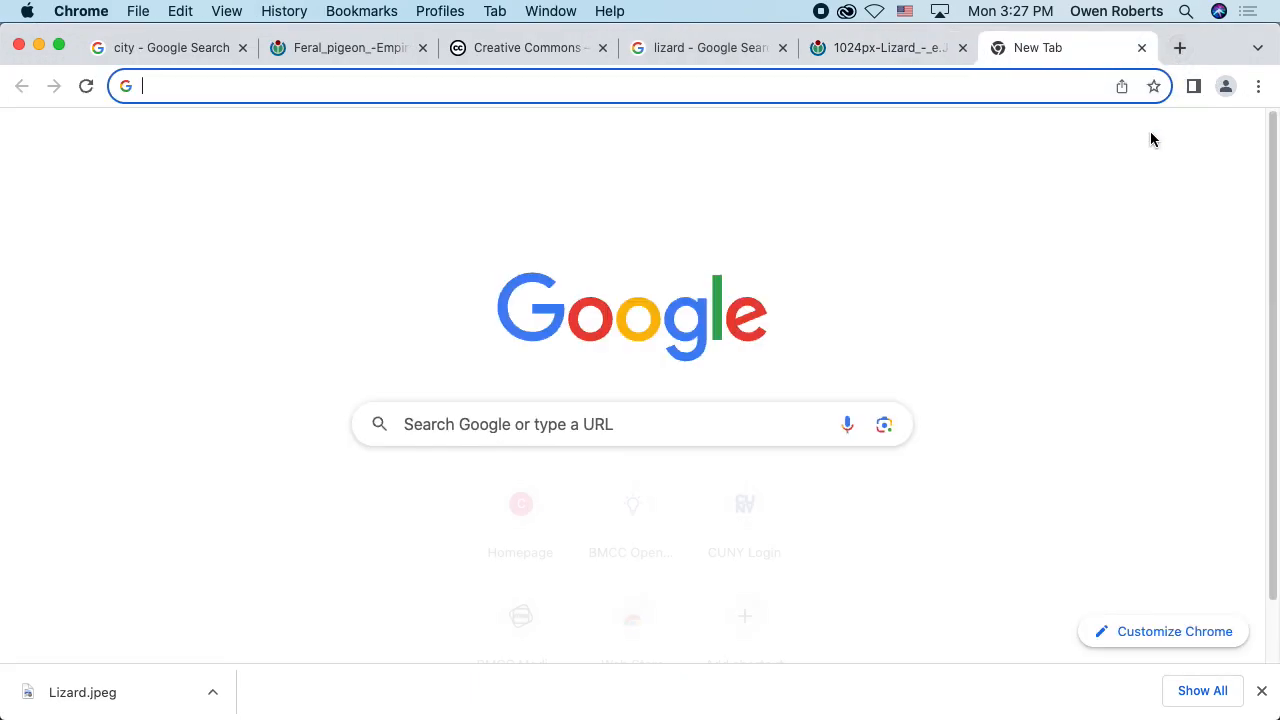
{"action": "type", "text": "jpg"}
{"action": "key", "text": "Return"}
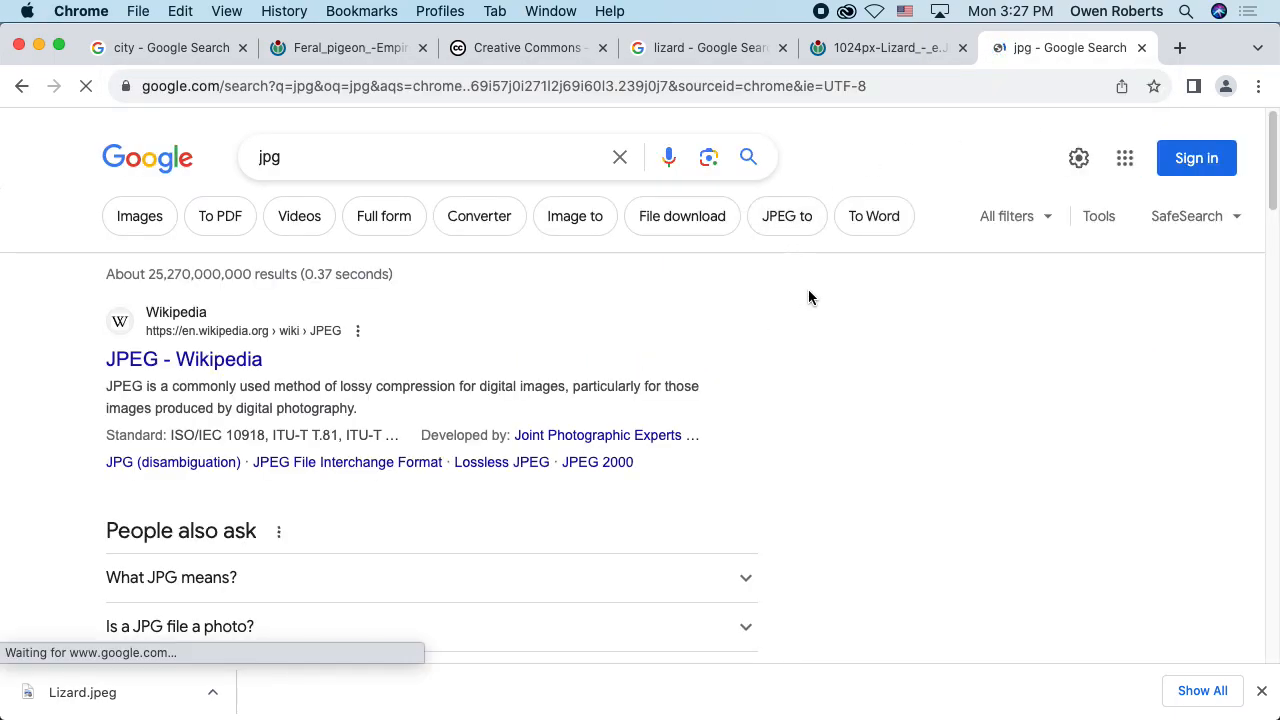
{"action": "left_click", "coordinate": [318, 358]}
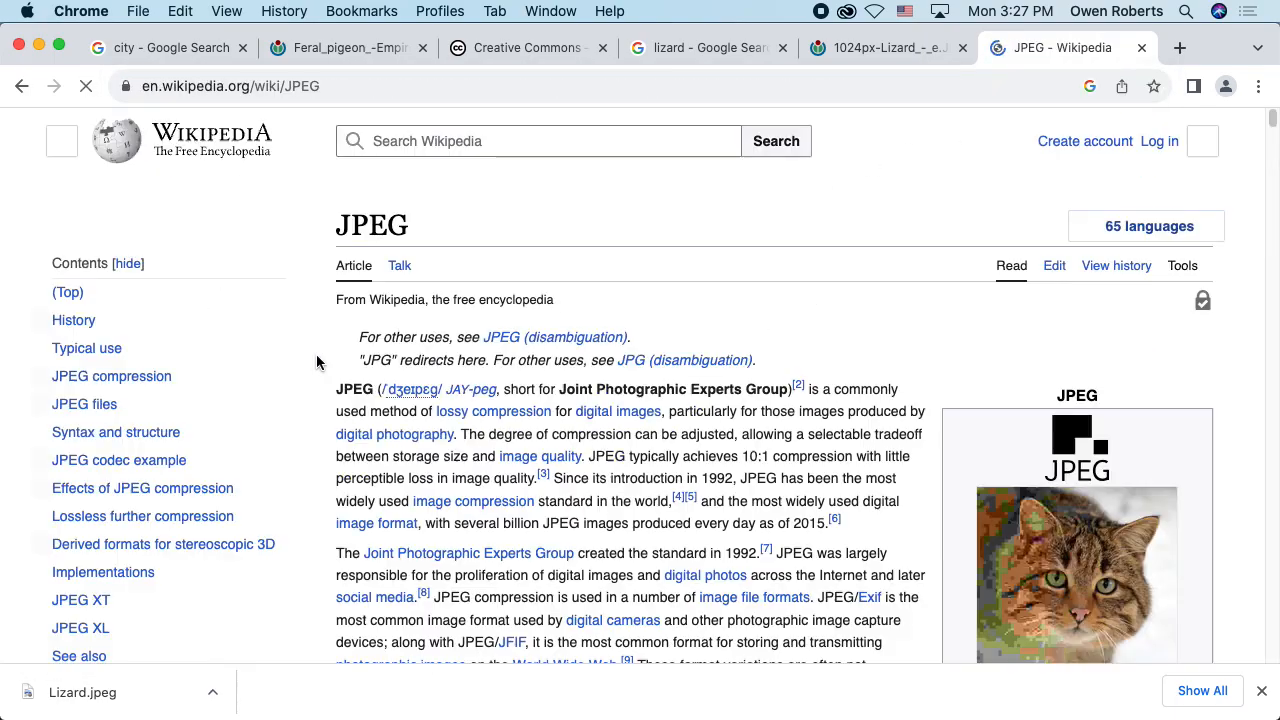
{"action": "left_click_drag", "start_coordinate": [559, 389], "coordinate": [791, 390]}
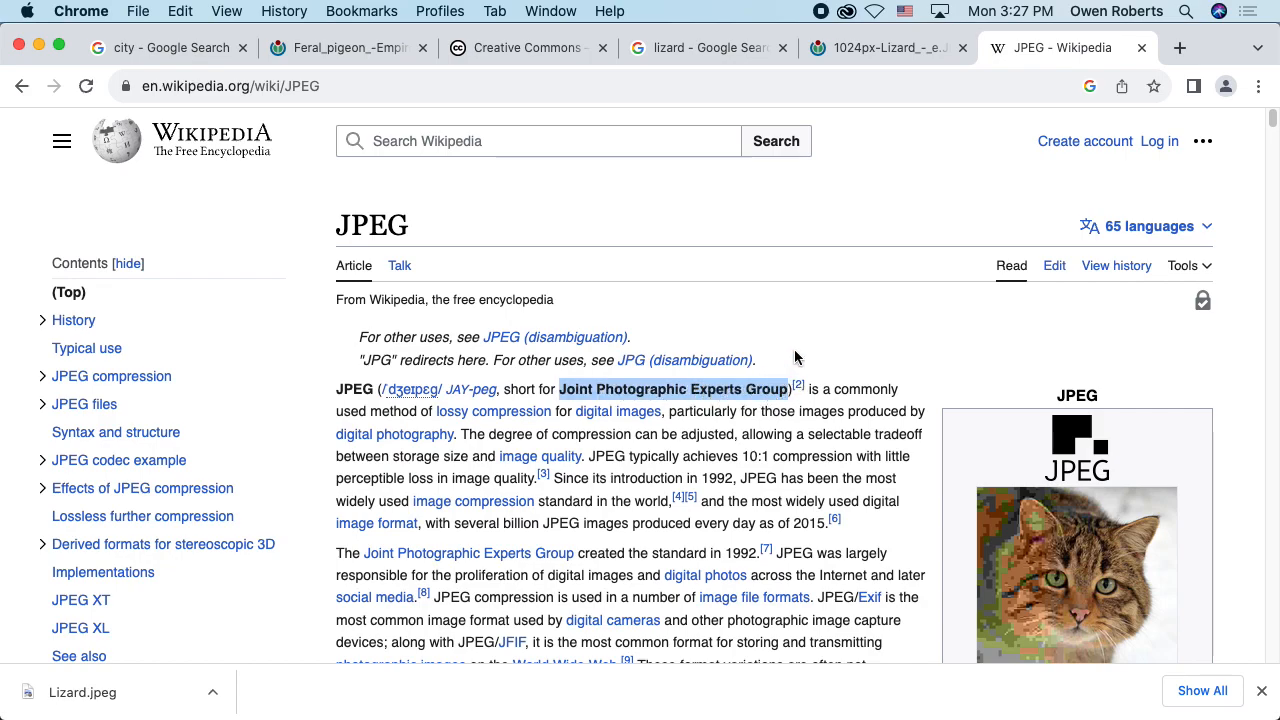
{"action": "left_click", "coordinate": [795, 358]}
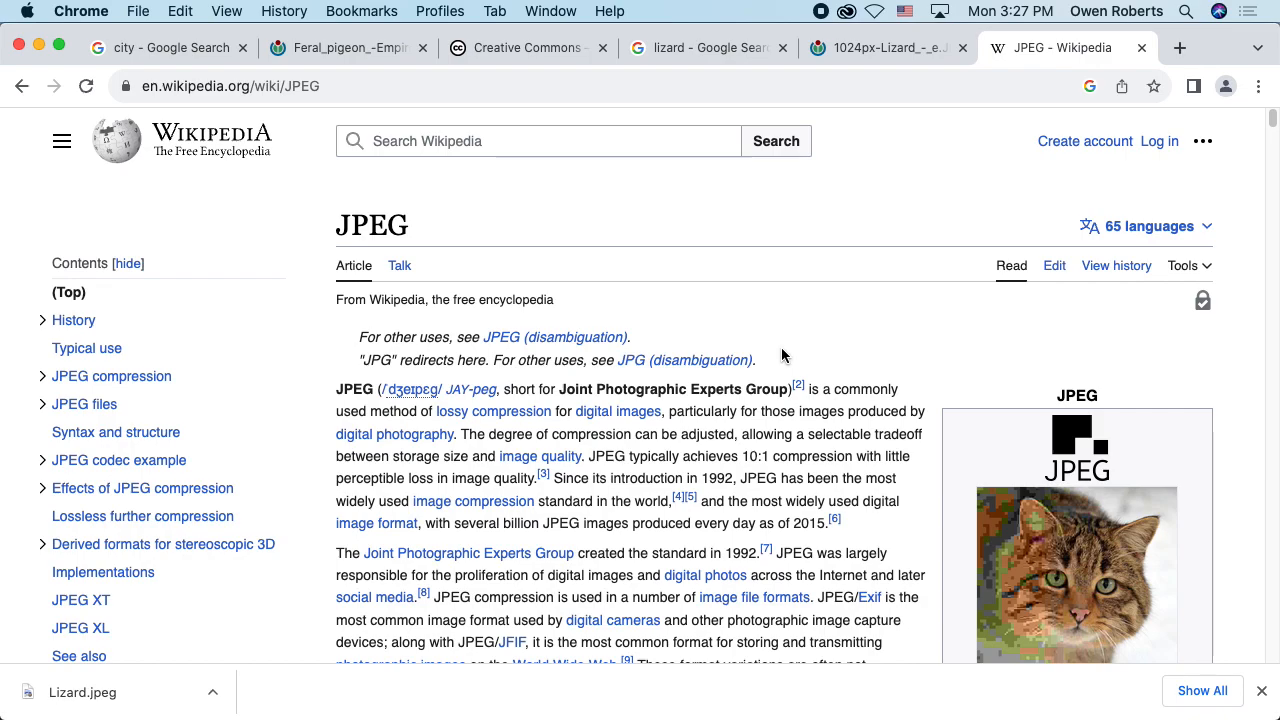
Step: Dismiss the Chrome downloads bar, switch to Finder, select Pigeon_City.jpeg in the Self Portrait folder, and enlarge the Finder window
{"action": "left_click", "coordinate": [1263, 691]}
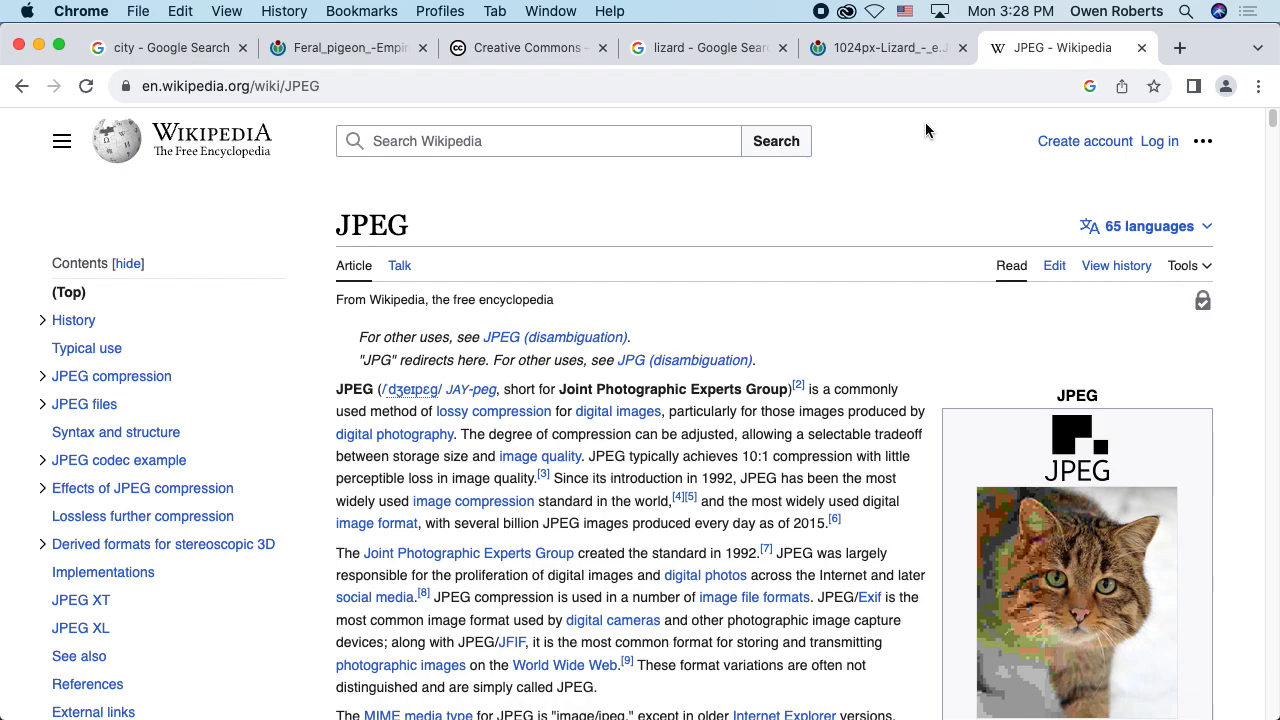
{"action": "key", "text": "super+Tab"}
{"action": "left_click", "coordinate": [348, 124]}
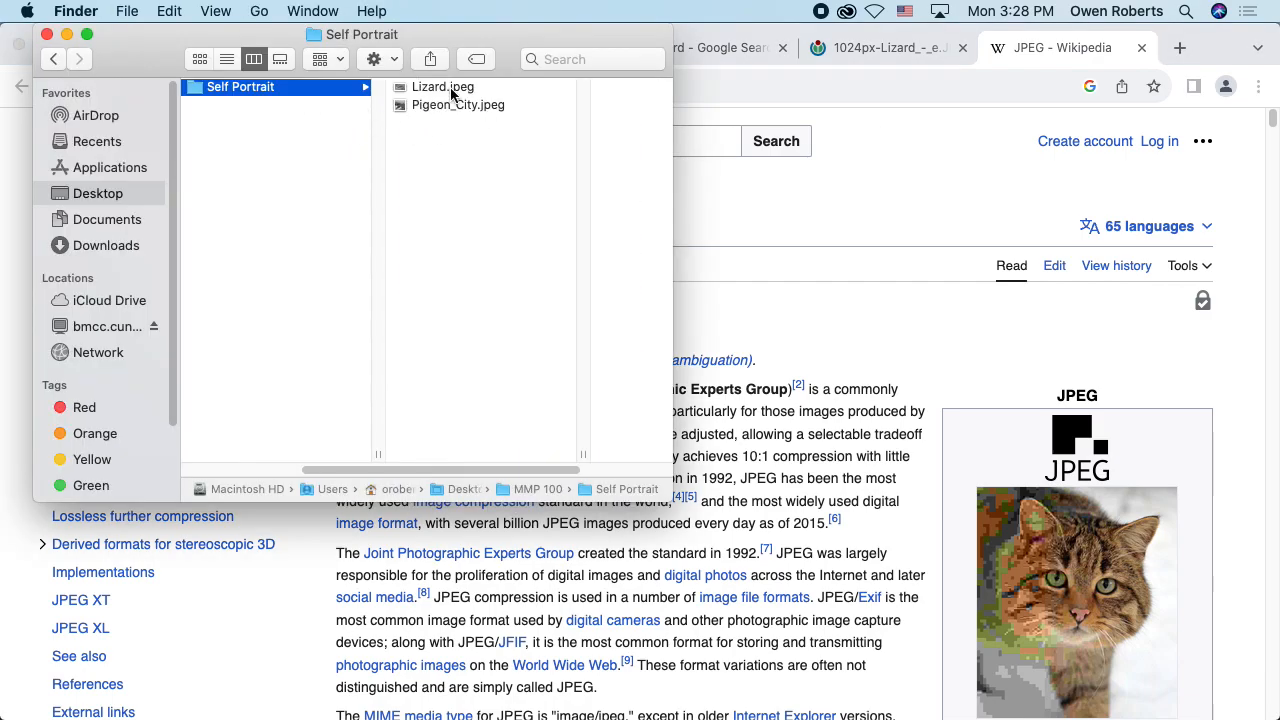
{"action": "left_click", "coordinate": [451, 91]}
{"action": "left_click", "coordinate": [385, 111]}
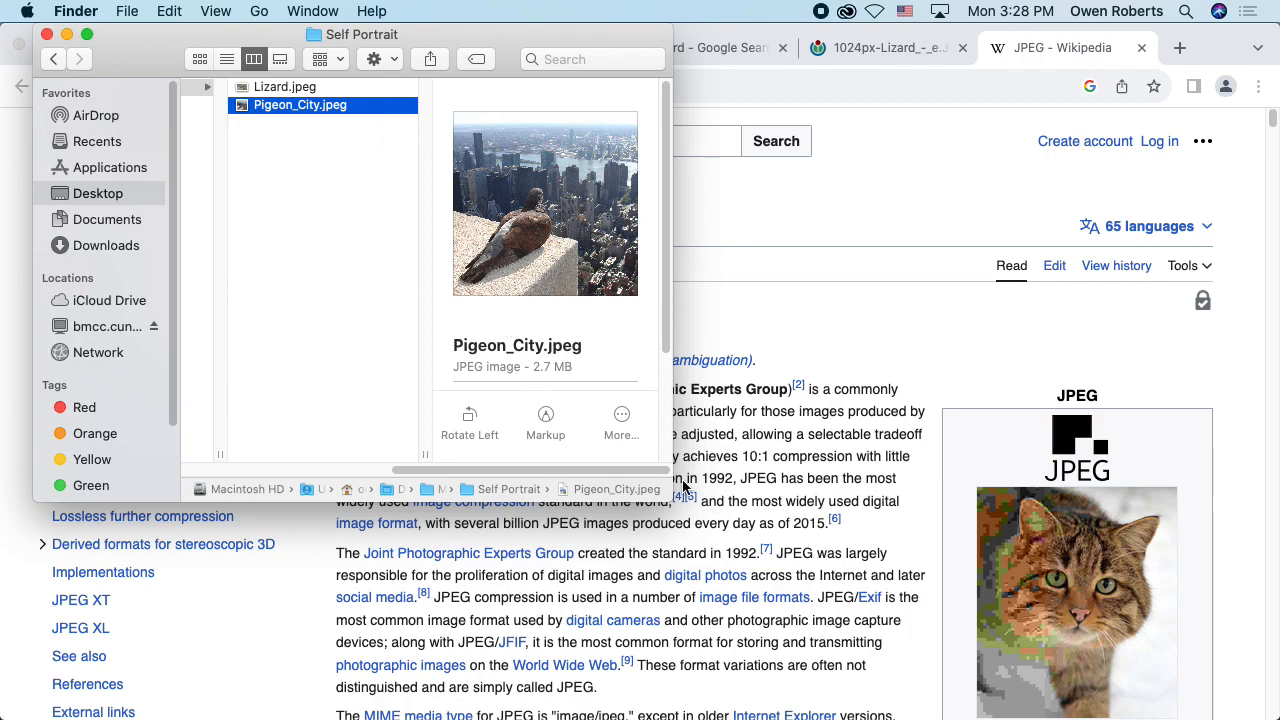
{"action": "left_click_drag", "start_coordinate": [670, 501], "coordinate": [863, 545]}
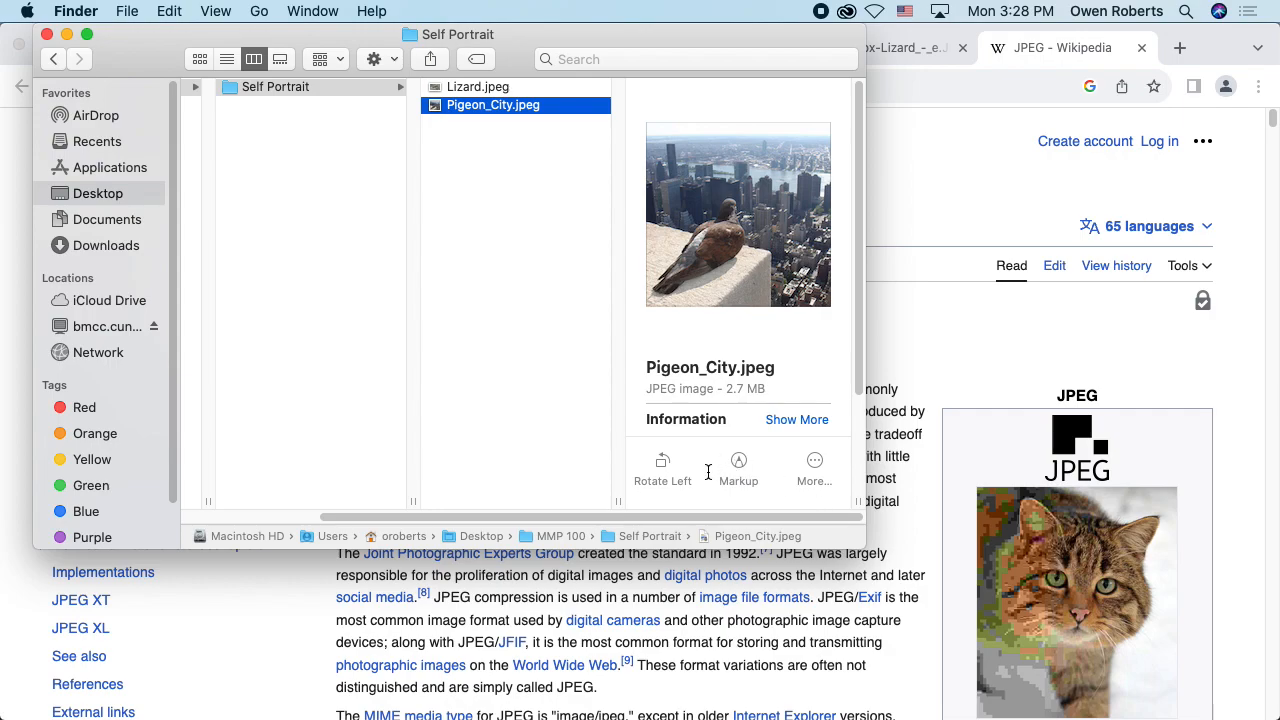
Step: Cycle through the open applications and switch from Finder to Photoshop
{"action": "key", "text": "super+Tab"}
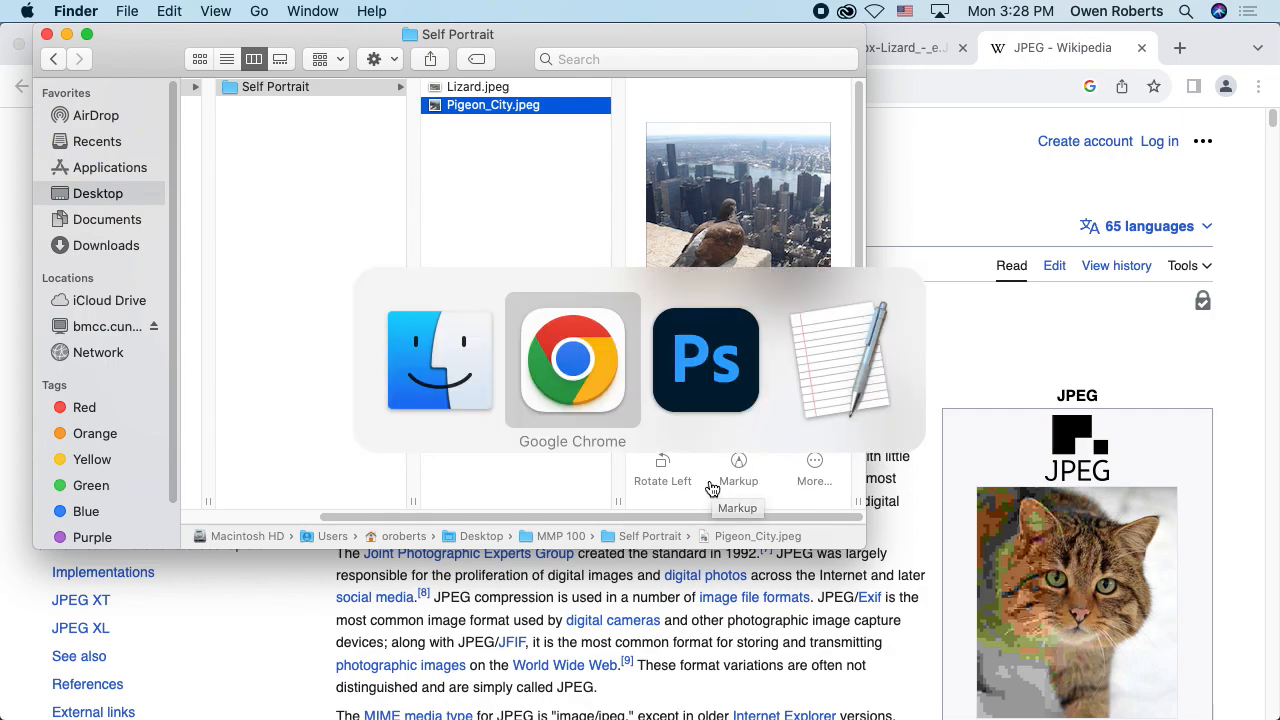
{"action": "key", "text": "super+Tab"}
{"action": "key", "text": "super+Tab"}
{"action": "key", "text": "super+Tab"}
{"action": "key", "text": "super+Tab"}
{"action": "key", "text": "super+Tab"}
{"action": "key", "text": "super+Tab"}
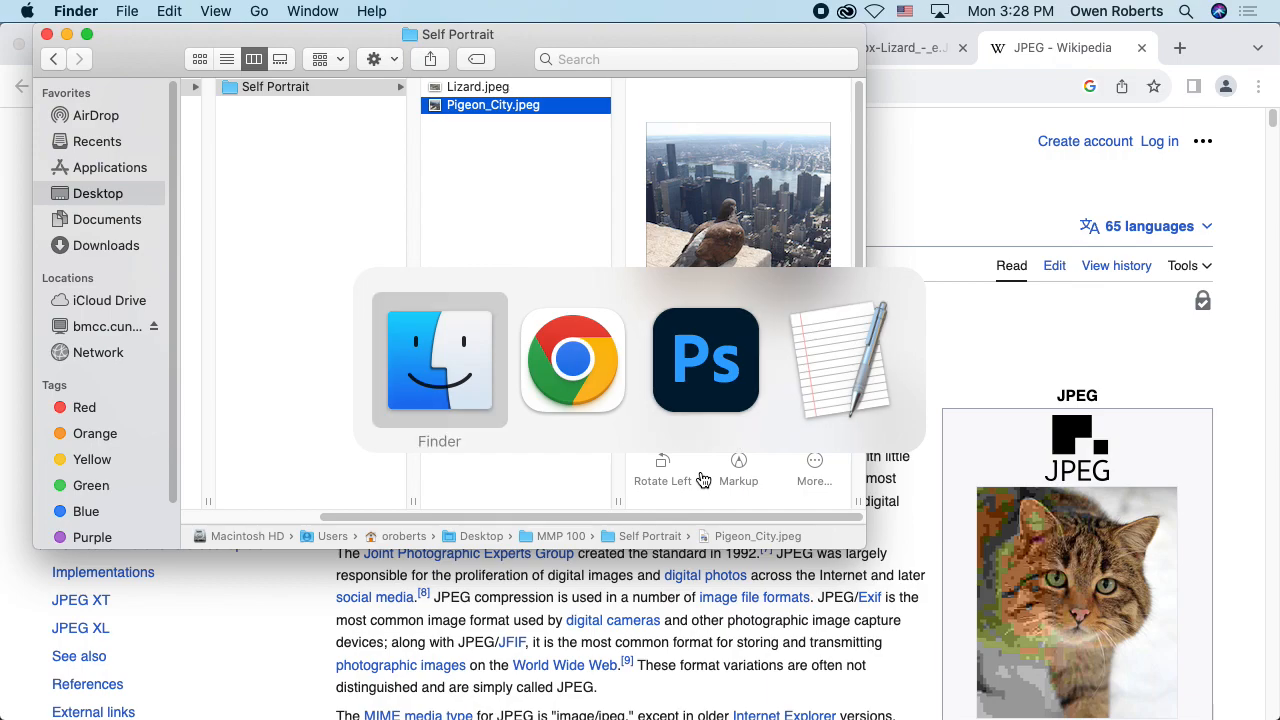
{"action": "key", "text": "super+Tab"}
{"action": "key", "text": "super+Tab"}
{"action": "key", "text": "super+Tab"}
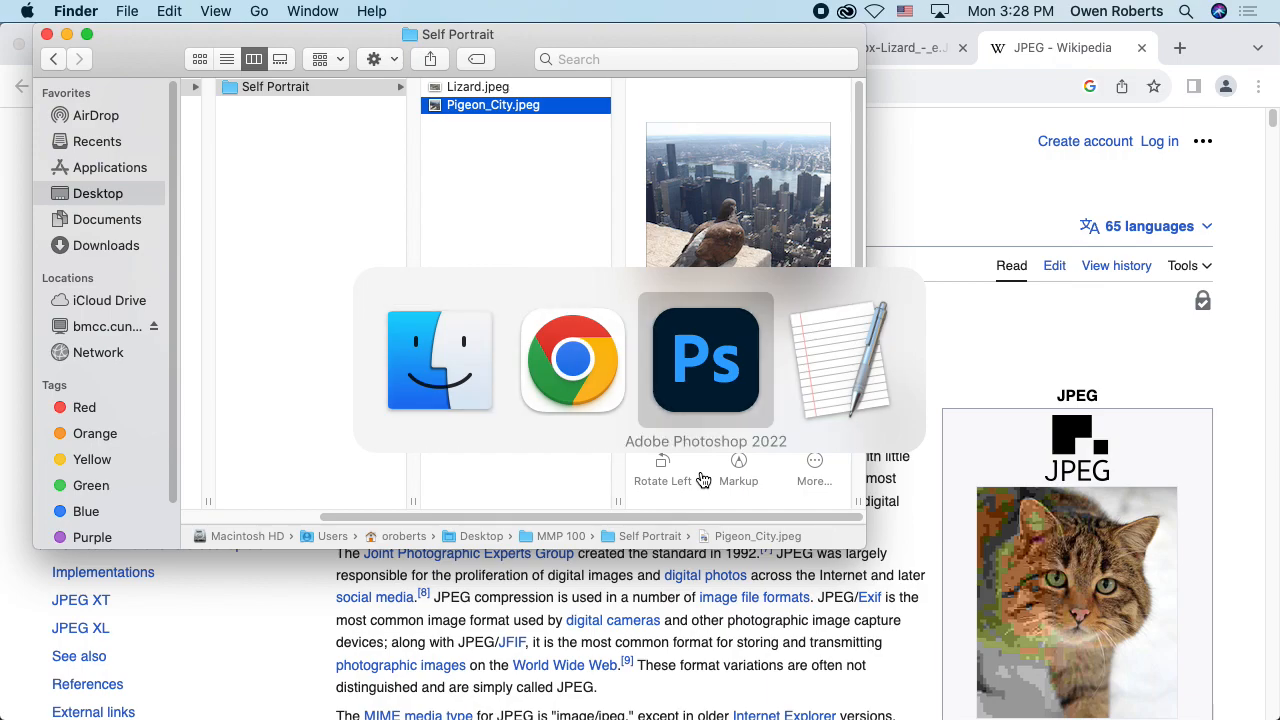
{"action": "key", "text": "super+Tab"}
{"action": "key", "text": "super+Tab"}
{"action": "key", "text": "super+Tab"}
{"action": "key", "text": "super+Tab"}
{"action": "key", "text": "super+Tab"}
{"action": "key", "text": "super+Tab"}
{"action": "key", "text": "super+Tab"}
{"action": "key", "text": "super+Tab"}
{"action": "key", "text": "super+Tab"}
{"action": "key", "text": "super+Tab"}
{"action": "key", "text": "super+Tab"}
{"action": "key", "text": "super+Tab"}
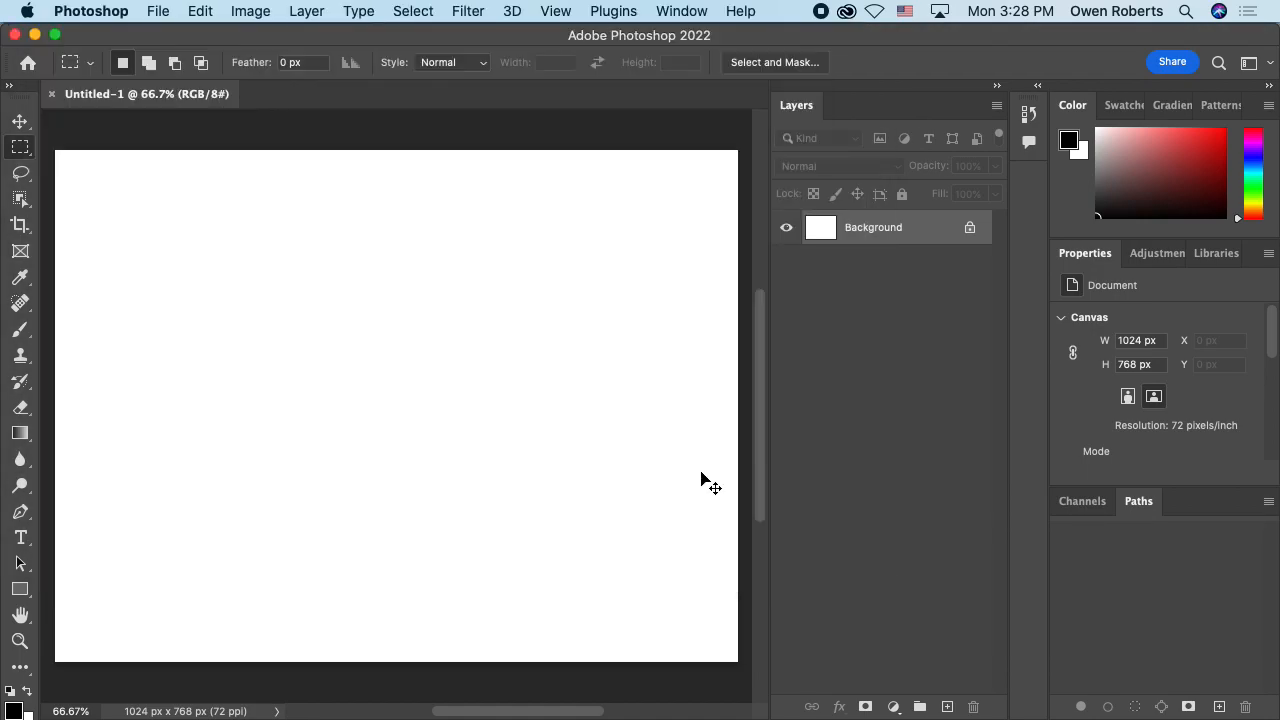
Step: Alternate between Finder and the blank Photoshop document, finishing in Finder
{"action": "key", "text": "super+Tab"}
{"action": "key", "text": "super+Tab"}
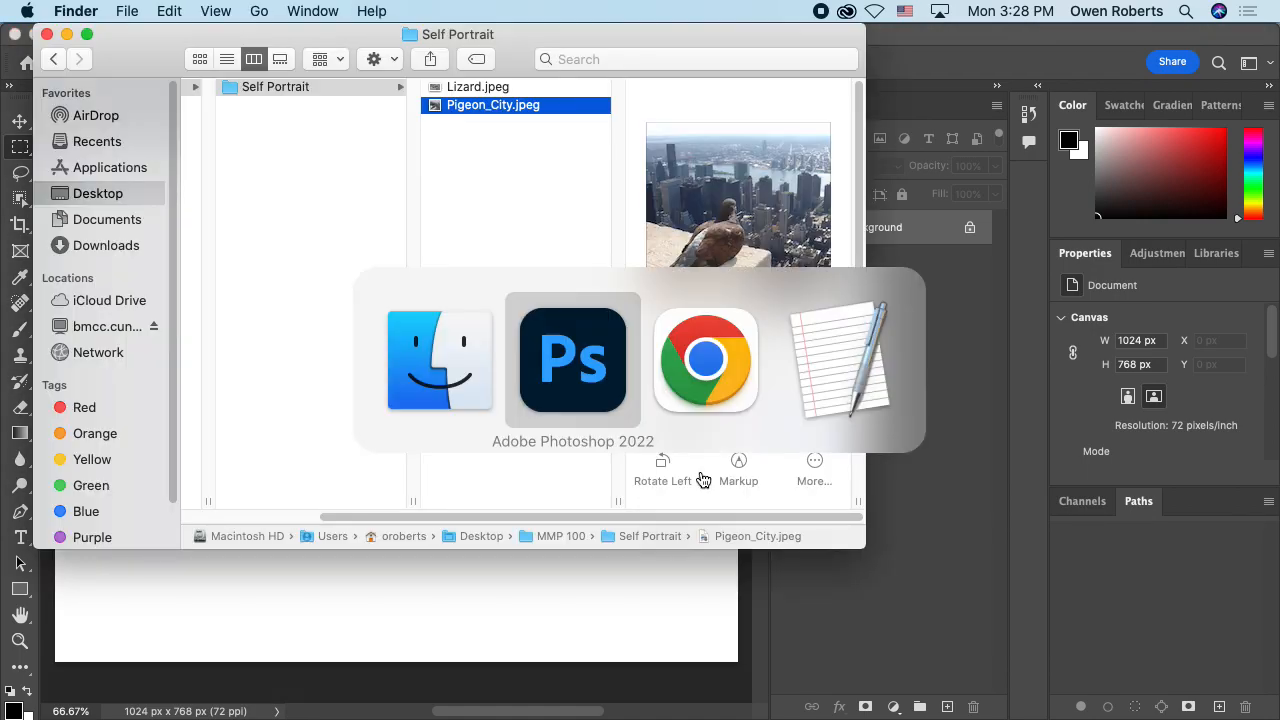
{"action": "key", "text": "super+Tab"}
{"action": "key", "text": "super+Tab"}
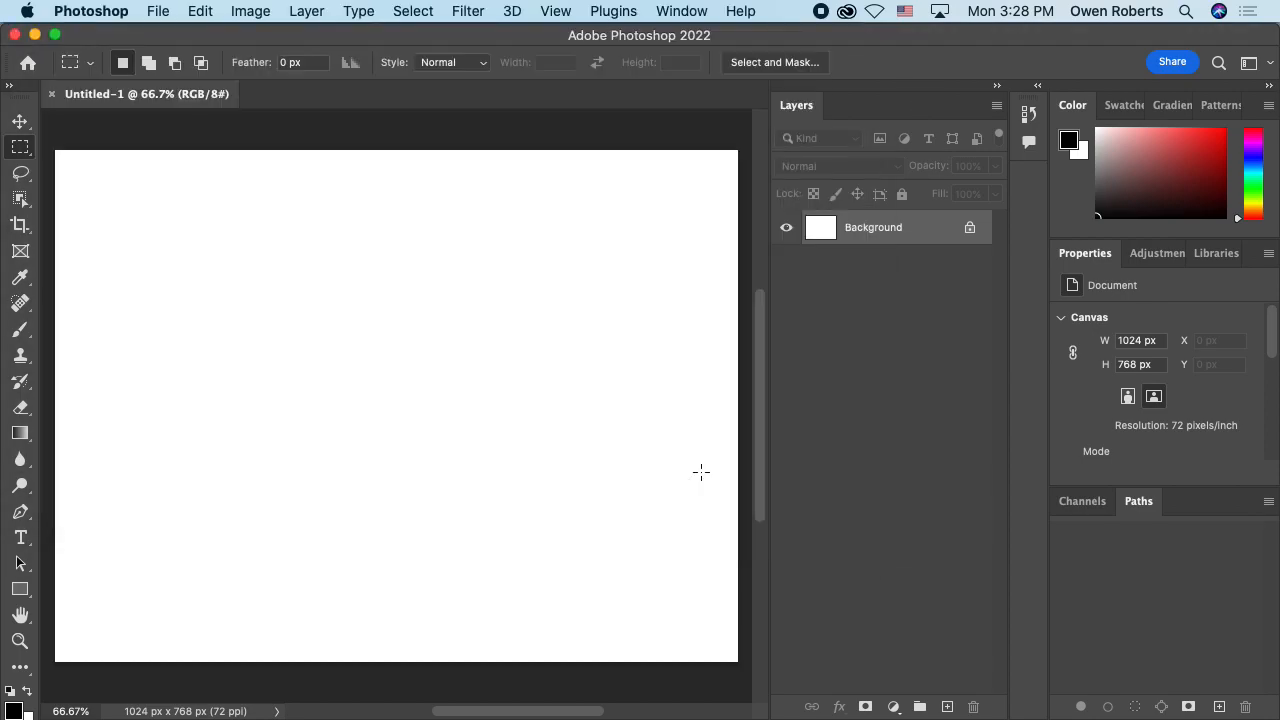
{"action": "key", "text": "super+Tab"}
{"action": "key", "text": "super+Tab"}
{"action": "key", "text": "super+Tab"}
{"action": "key", "text": "super+Tab"}
{"action": "key", "text": "super+Tab"}
{"action": "key", "text": "super+Tab"}
{"action": "key", "text": "super+Tab"}
{"action": "key", "text": "super+Tab"}
{"action": "key", "text": "super+Tab"}
{"action": "key", "text": "super+Tab"}
{"action": "key", "text": "super+Tab"}
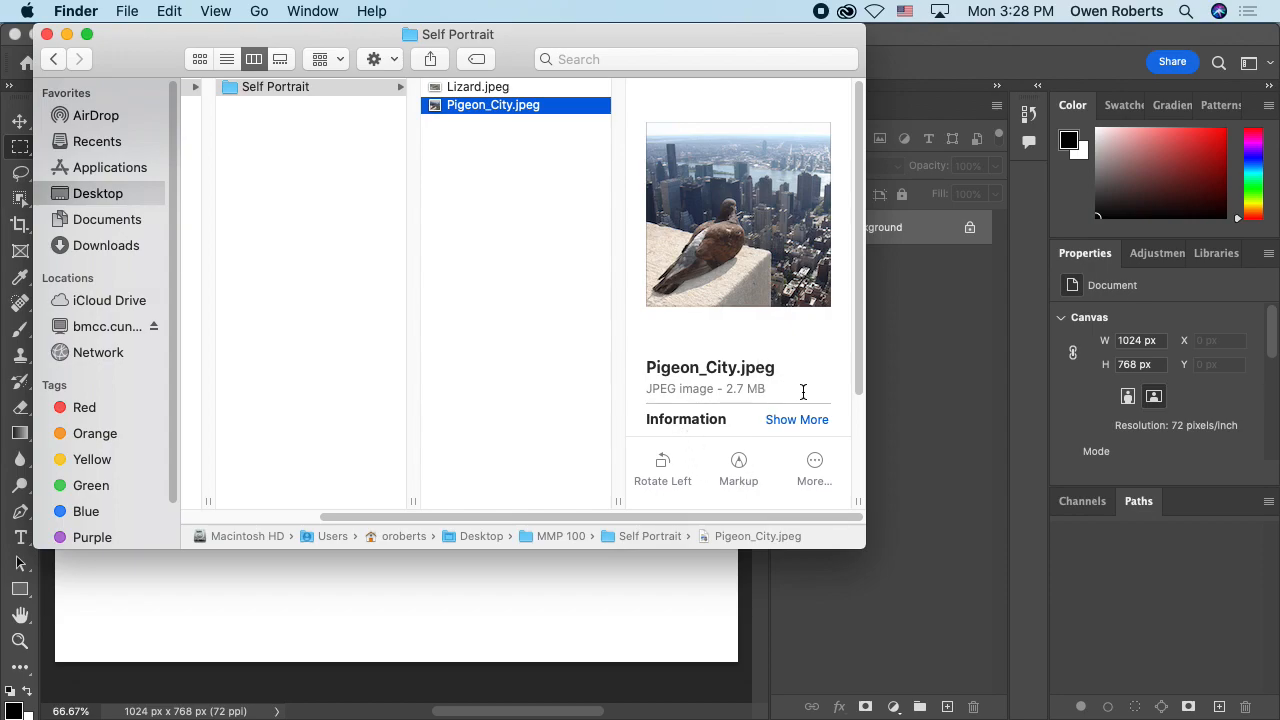
Step: Place Pigeon_City.jpeg from the Self Portrait folder in Finder into the Untitled-1 Photoshop document
{"action": "key", "text": "super+Tab"}
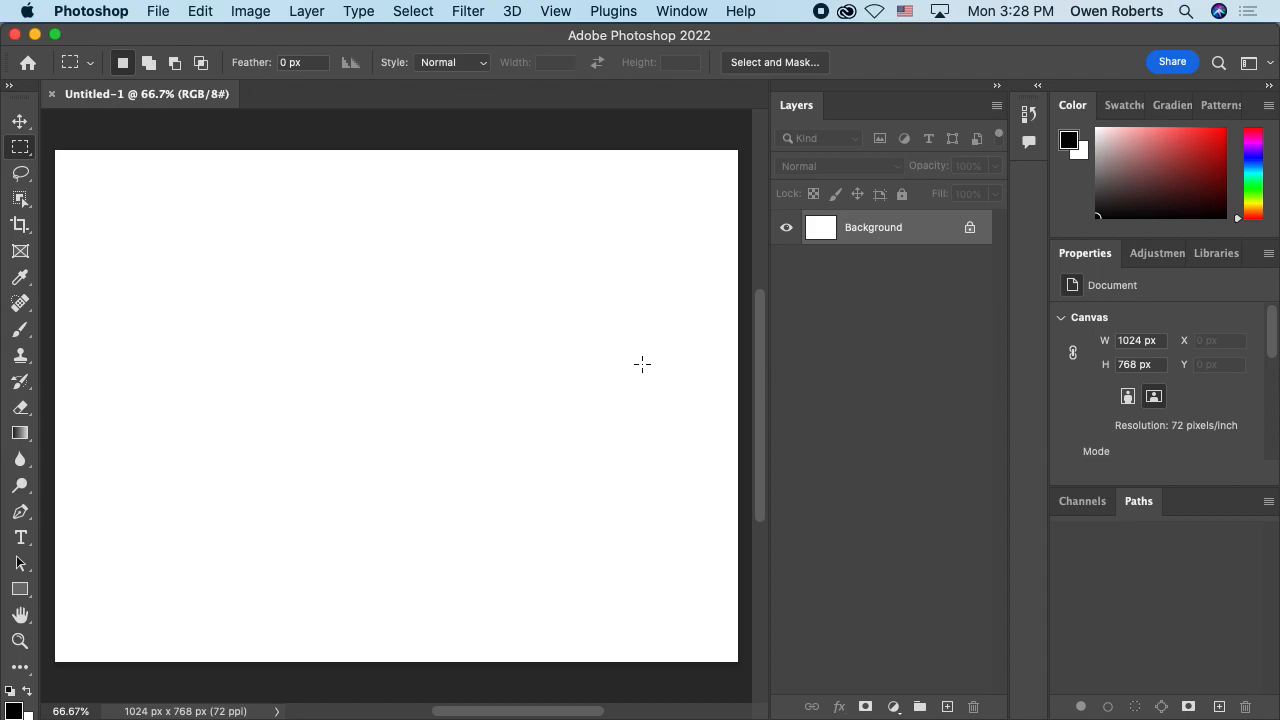
{"action": "key", "text": "super+Tab"}
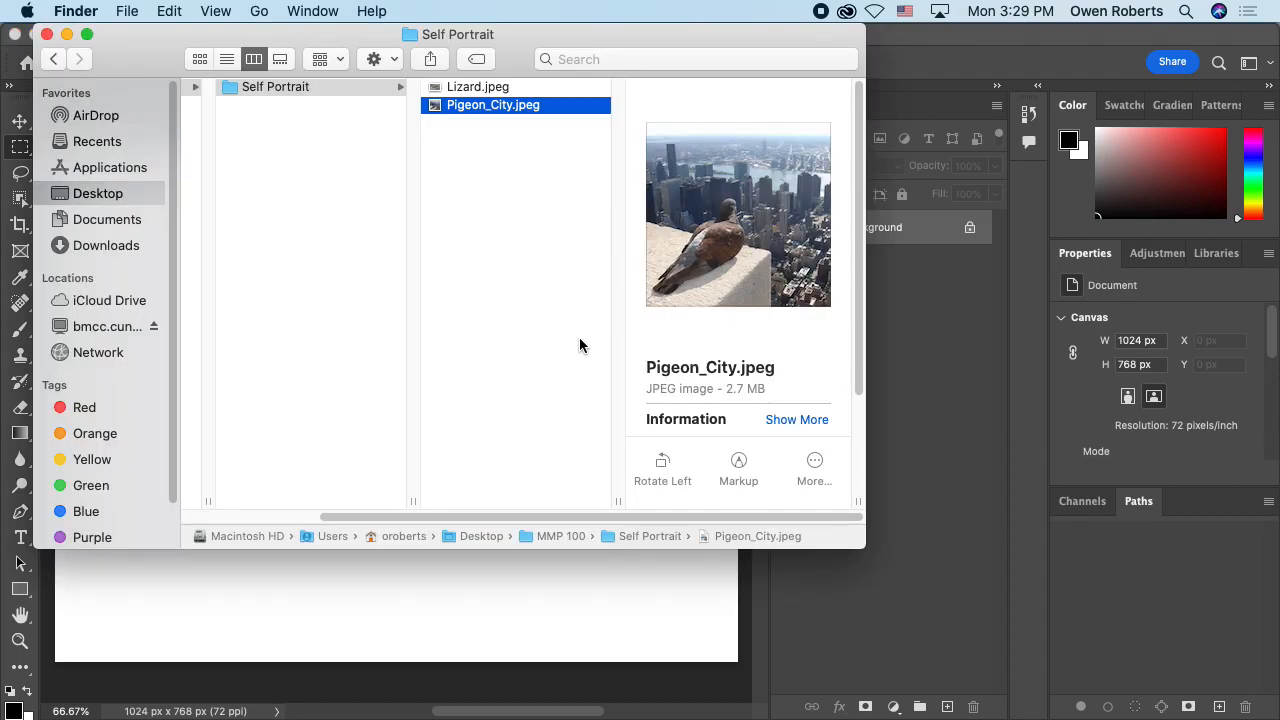
{"action": "left_click_drag", "start_coordinate": [460, 108], "coordinate": [423, 614]}
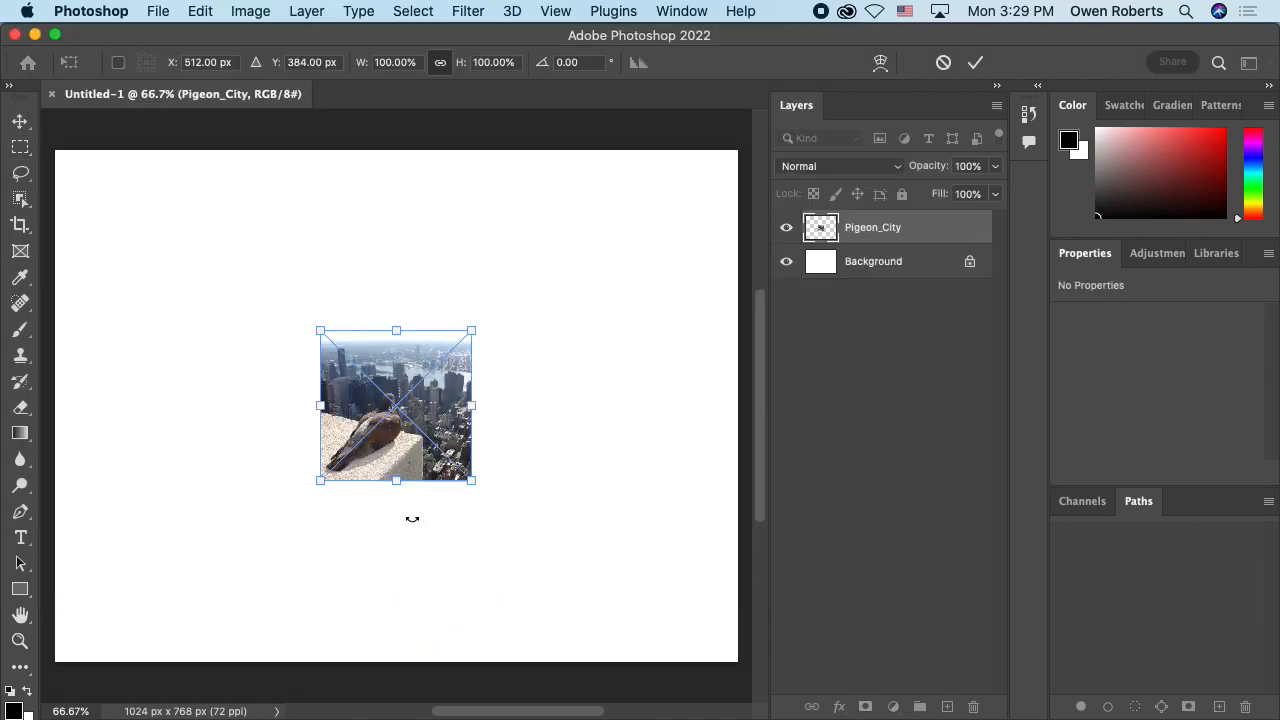
Step: Enlarge the placed Pigeon_City image proportionally until it spans the full width of the canvas
{"action": "key", "text": "super+minus"}
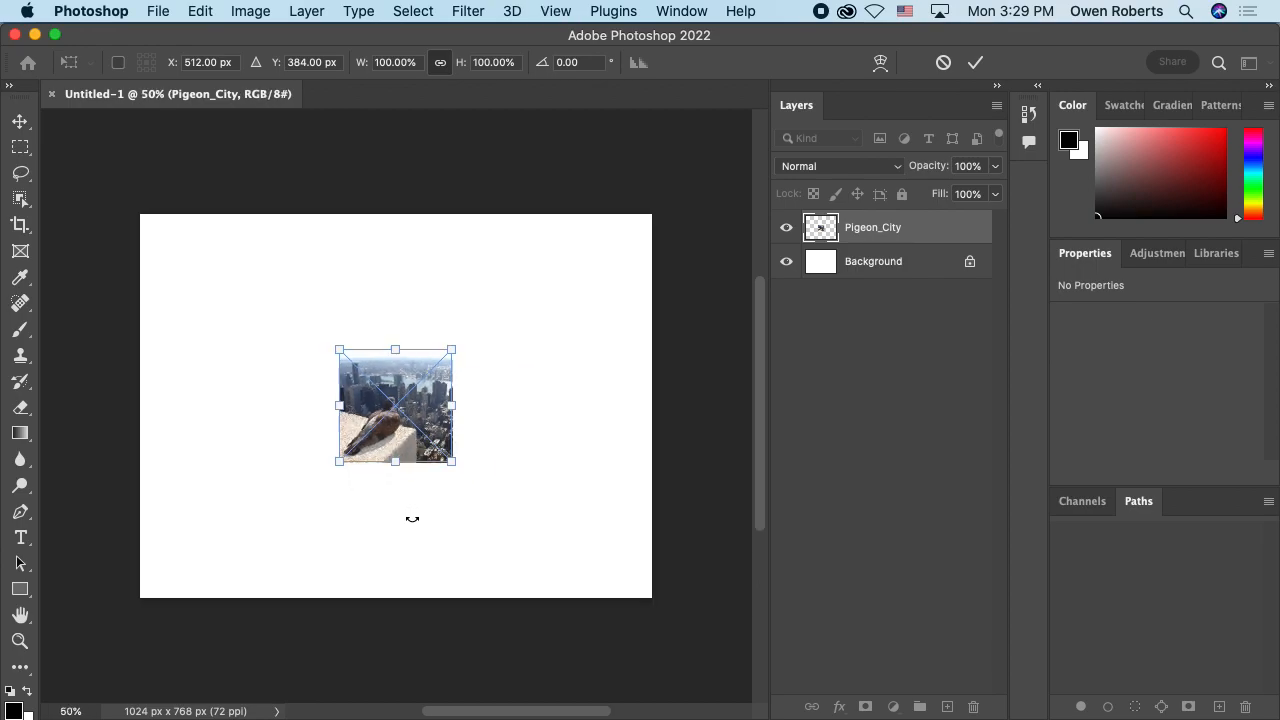
{"action": "key", "text": "super+plus"}
{"action": "key", "text": "super+minus"}
{"action": "left_click_drag", "start_coordinate": [452, 350], "coordinate": [694, 187]}
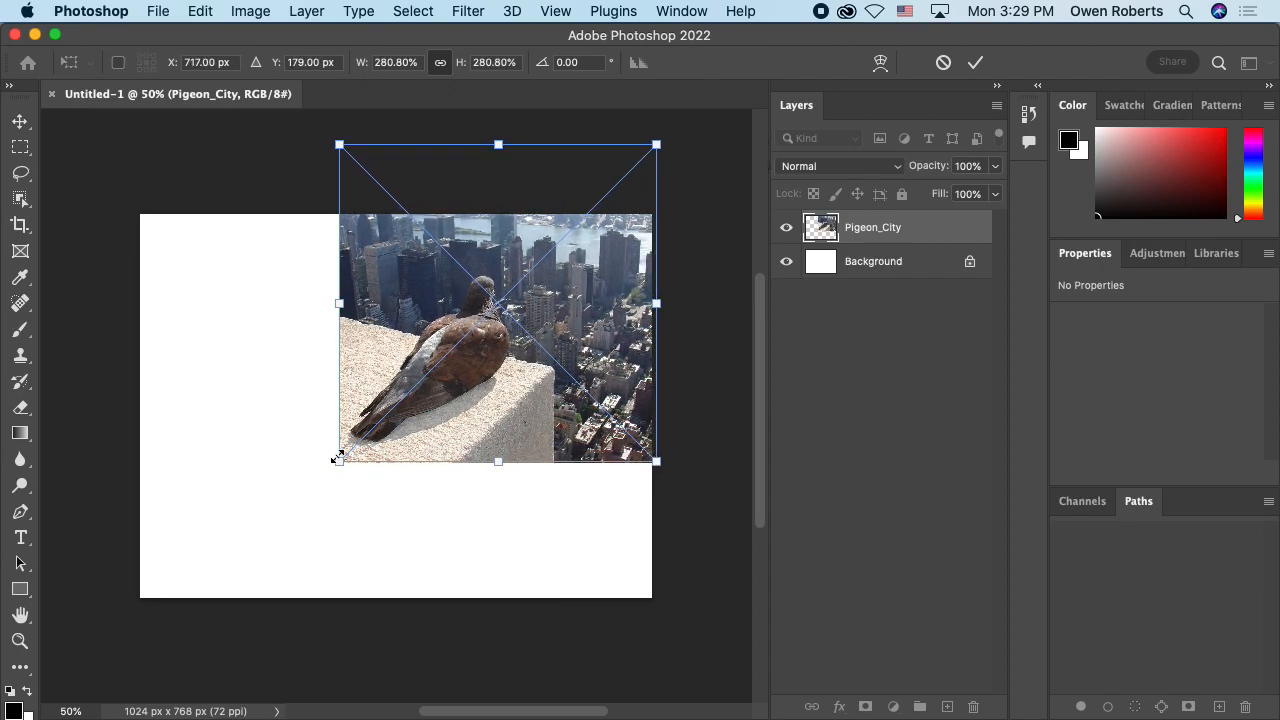
{"action": "left_click_drag", "start_coordinate": [337, 458], "coordinate": [156, 647]}
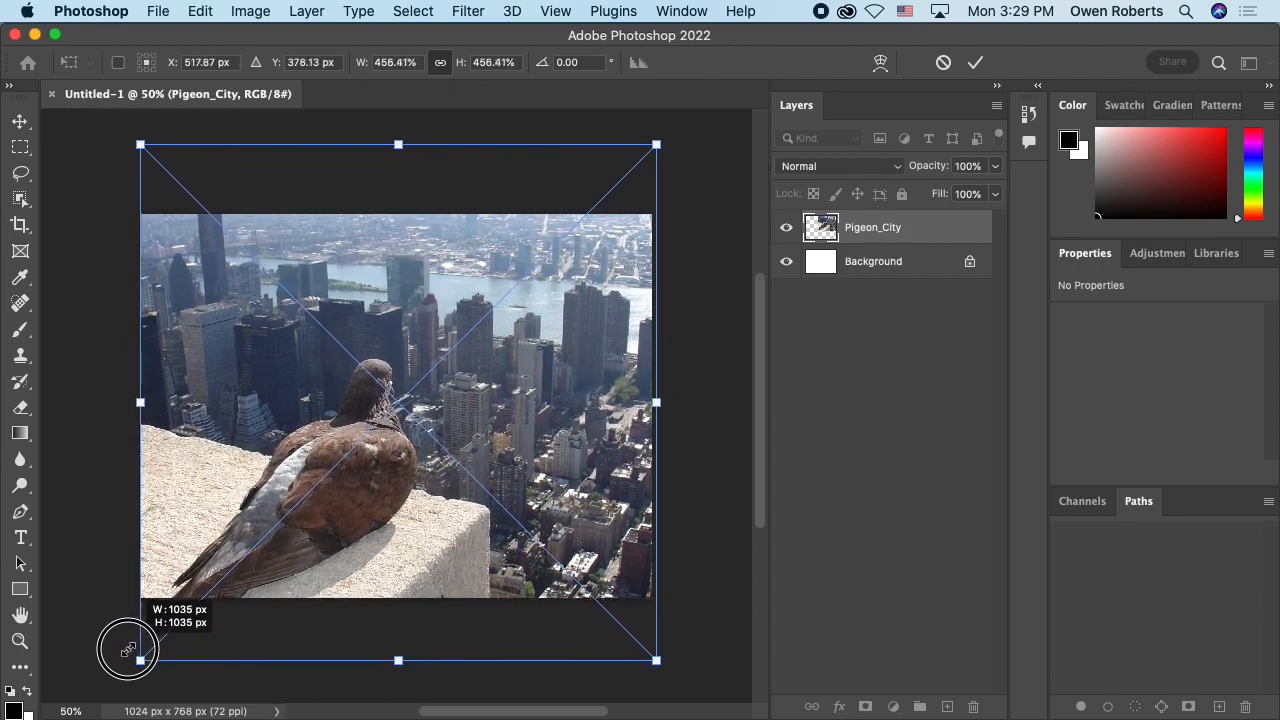
{"action": "mouse_move", "coordinate": [120, 657]}
{"action": "left_mouse_down"}
{"action": "mouse_move", "coordinate": [145, 648]}
{"action": "mouse_move", "coordinate": [112, 668]}
{"action": "mouse_move", "coordinate": [153, 647]}
{"action": "mouse_move", "coordinate": [122, 676]}
{"action": "mouse_move", "coordinate": [146, 655]}
{"action": "mouse_move", "coordinate": [122, 671]}
{"action": "mouse_move", "coordinate": [134, 663]}
{"action": "left_mouse_up"}
Step: Reposition the pigeon image vertically, fine-tune its scale to 460.22% at about X 512 px and Y 292 px, and commit the placement
{"action": "left_click_drag", "start_coordinate": [204, 563], "coordinate": [219, 498]}
{"action": "left_click_drag", "start_coordinate": [662, 597], "coordinate": [643, 594]}
{"action": "left_click_drag", "start_coordinate": [578, 552], "coordinate": [577, 562]}
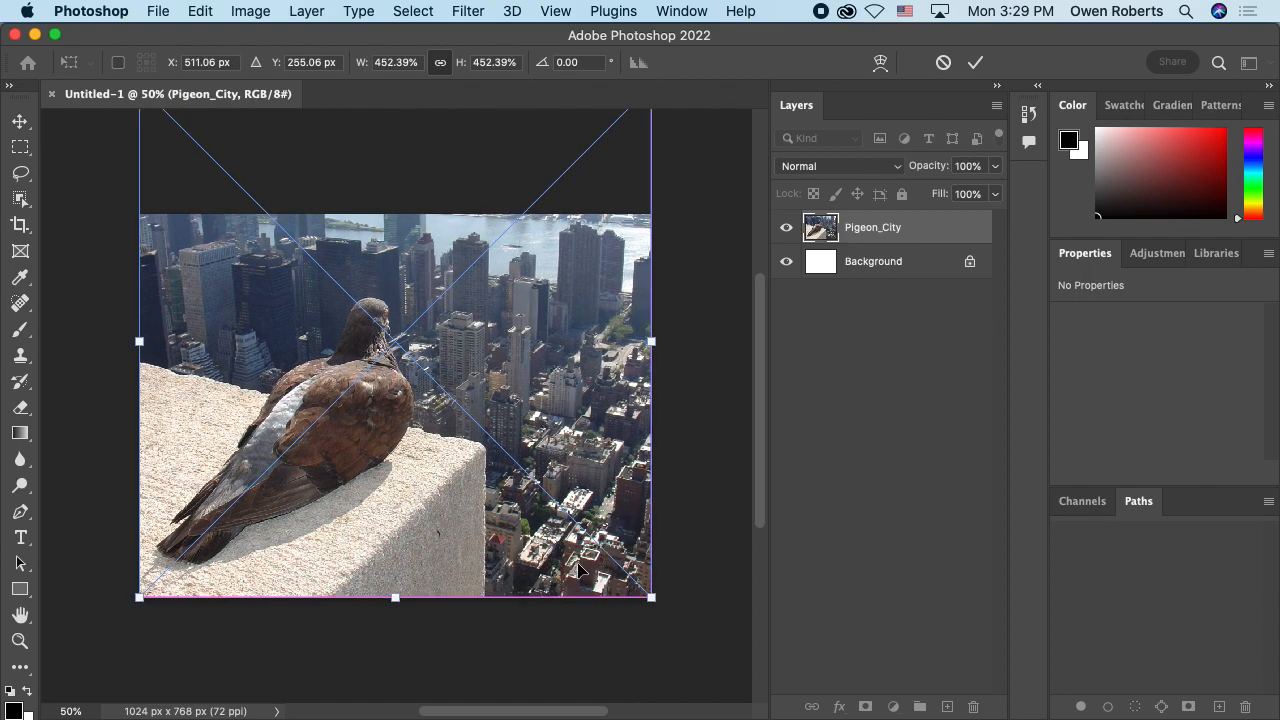
{"action": "left_click_drag", "start_coordinate": [658, 601], "coordinate": [655, 606]}
{"action": "left_click_drag", "start_coordinate": [531, 565], "coordinate": [535, 579]}
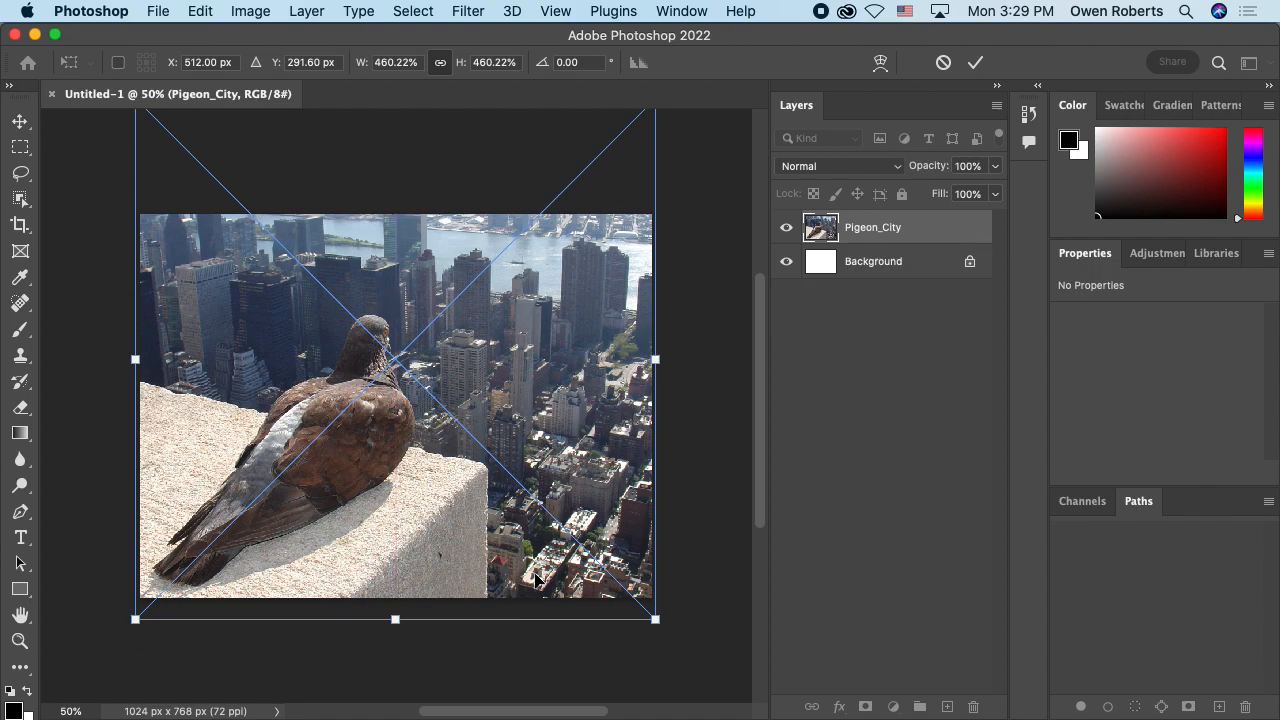
{"action": "key", "text": "Return"}
{"action": "key", "text": "m"}
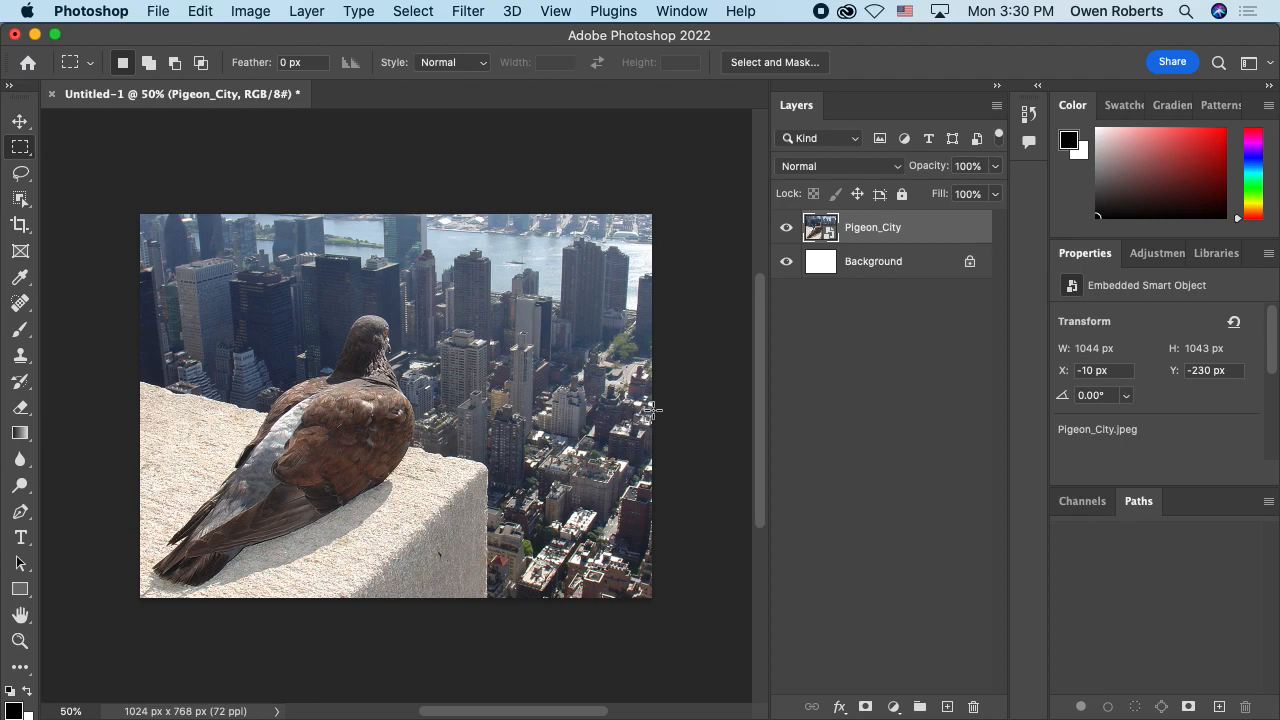
Step: Try to rotate the Pigeon_City layer about 7 degrees counterclockwise with Free Transform, and cancel the transformation
{"action": "left_click", "coordinate": [198, 10]}
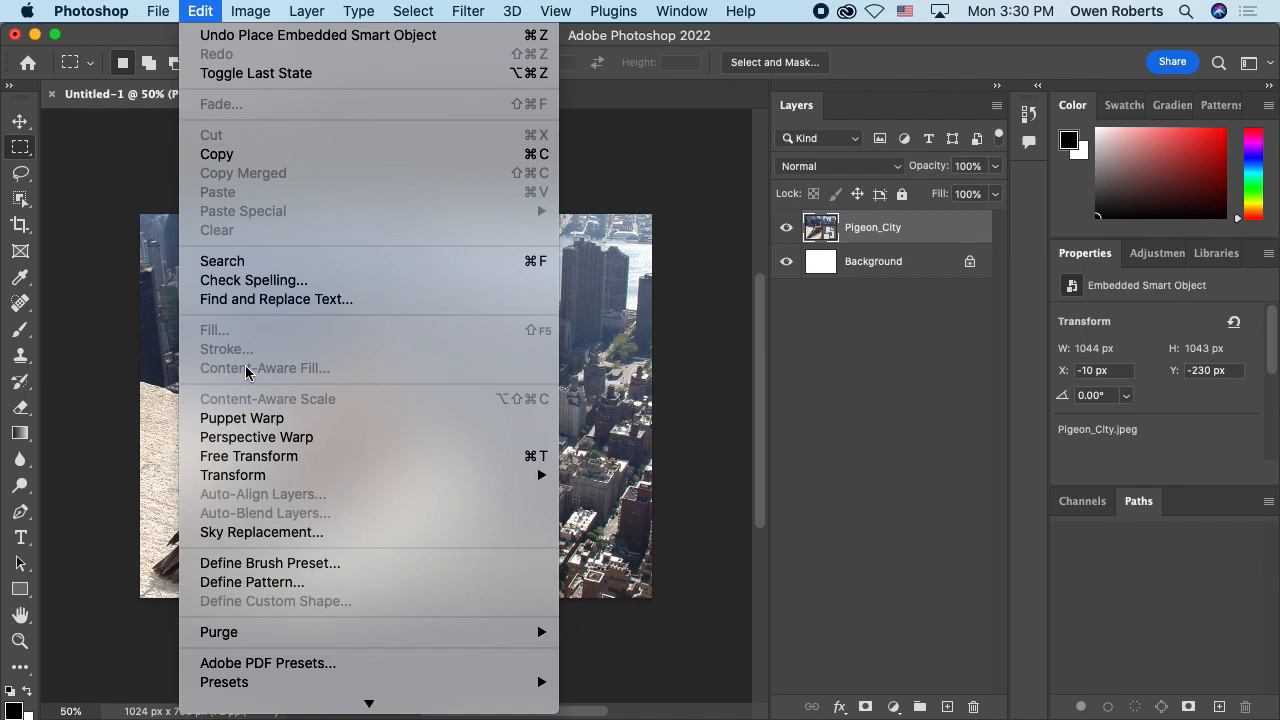
{"action": "scroll", "coordinate": [252, 458], "scroll_direction": "down", "scroll_amount": 5}
{"action": "mouse_move", "coordinate": [256, 466]}
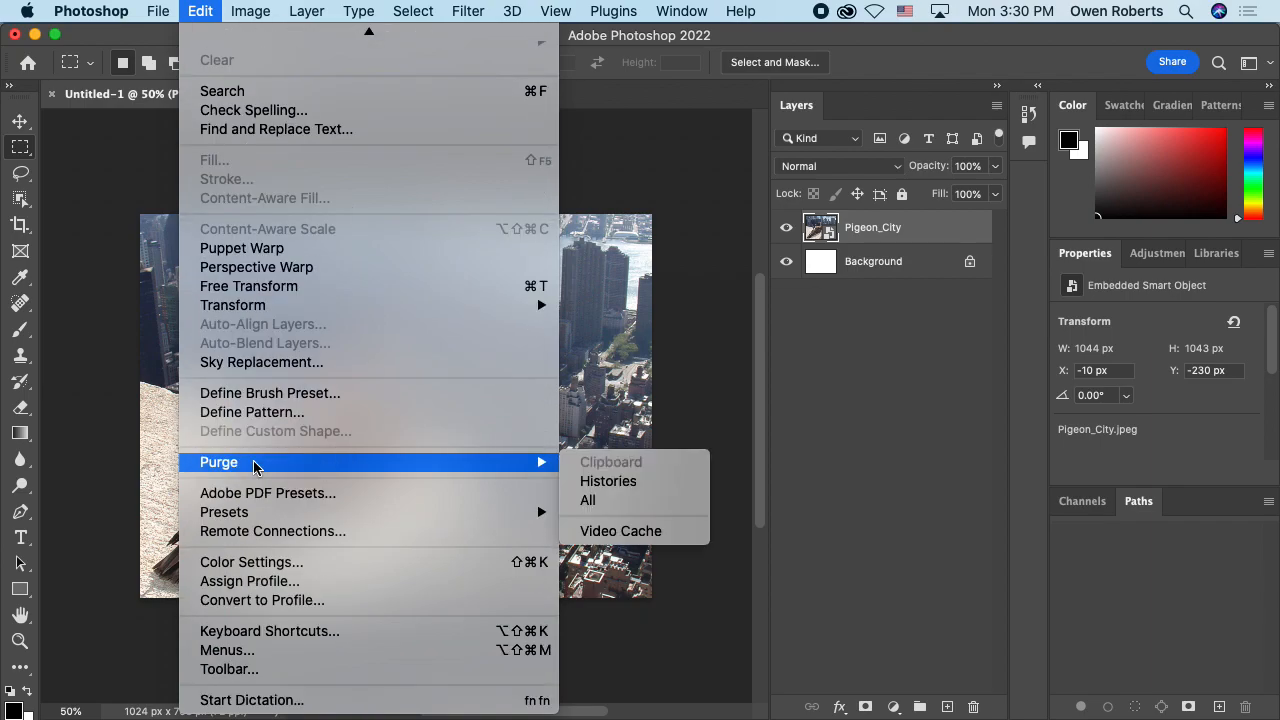
{"action": "scroll", "coordinate": [255, 463], "scroll_direction": "up", "scroll_amount": 5}
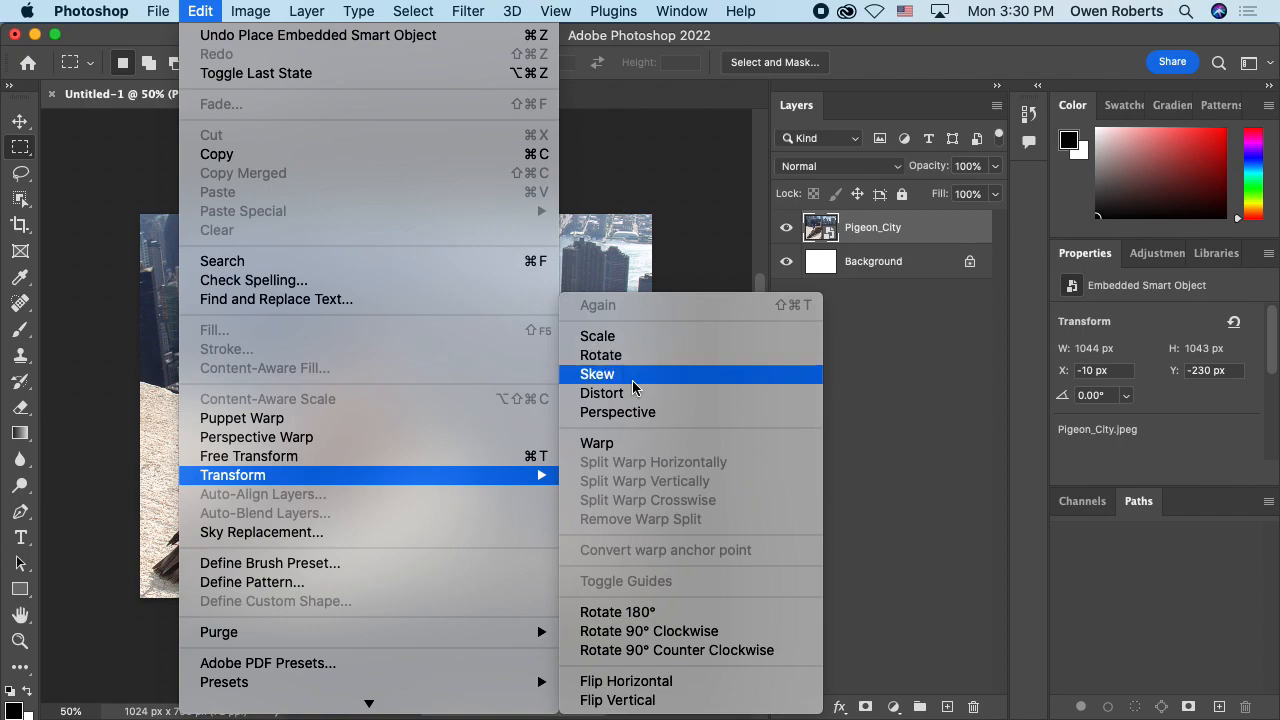
{"action": "left_click", "coordinate": [417, 463]}
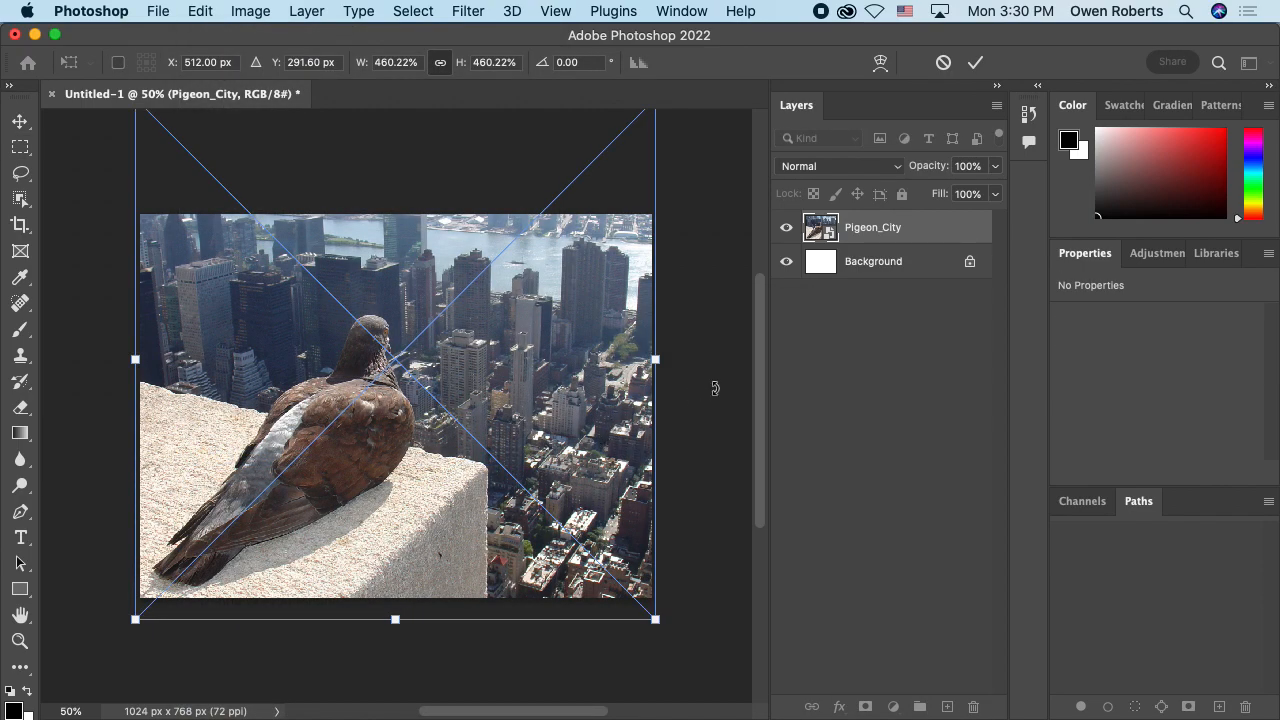
{"action": "mouse_move", "coordinate": [672, 360]}
{"action": "left_mouse_down"}
{"action": "mouse_move", "coordinate": [580, 600]}
{"action": "mouse_move", "coordinate": [714, 346]}
{"action": "mouse_move", "coordinate": [717, 217]}
{"action": "mouse_move", "coordinate": [692, 346]}
{"action": "left_mouse_up"}
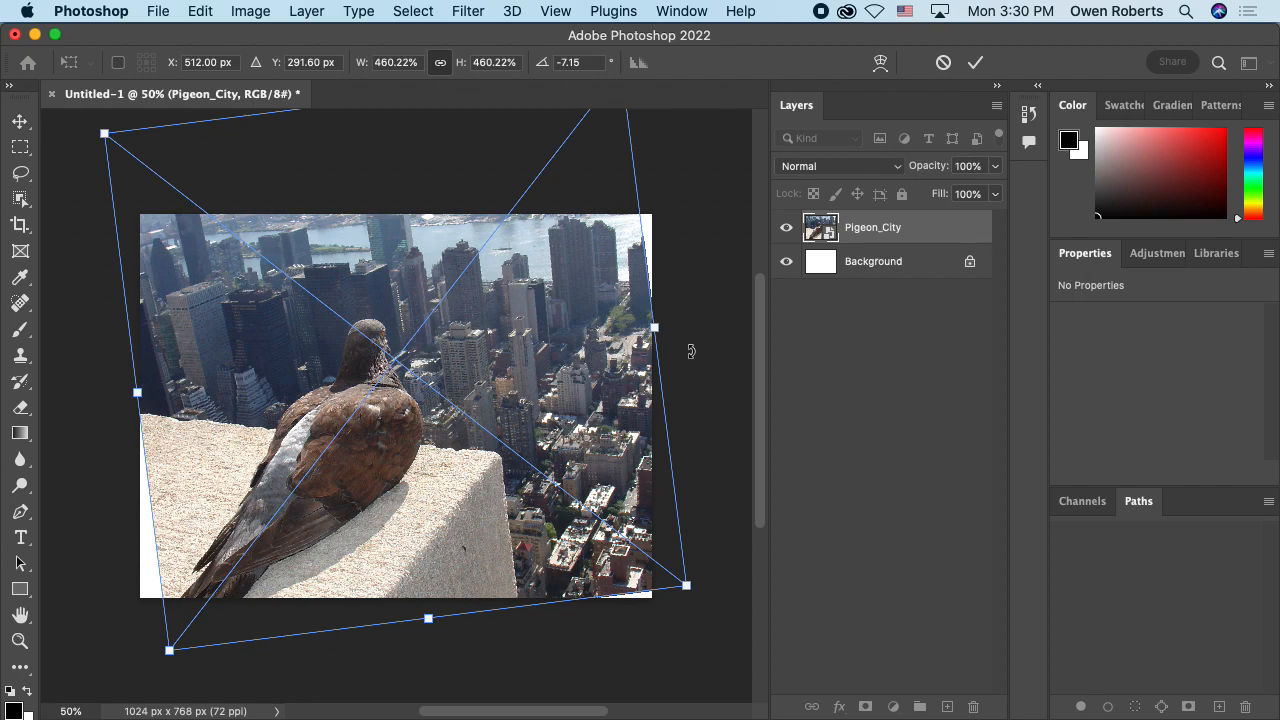
{"action": "key", "text": "Escape"}
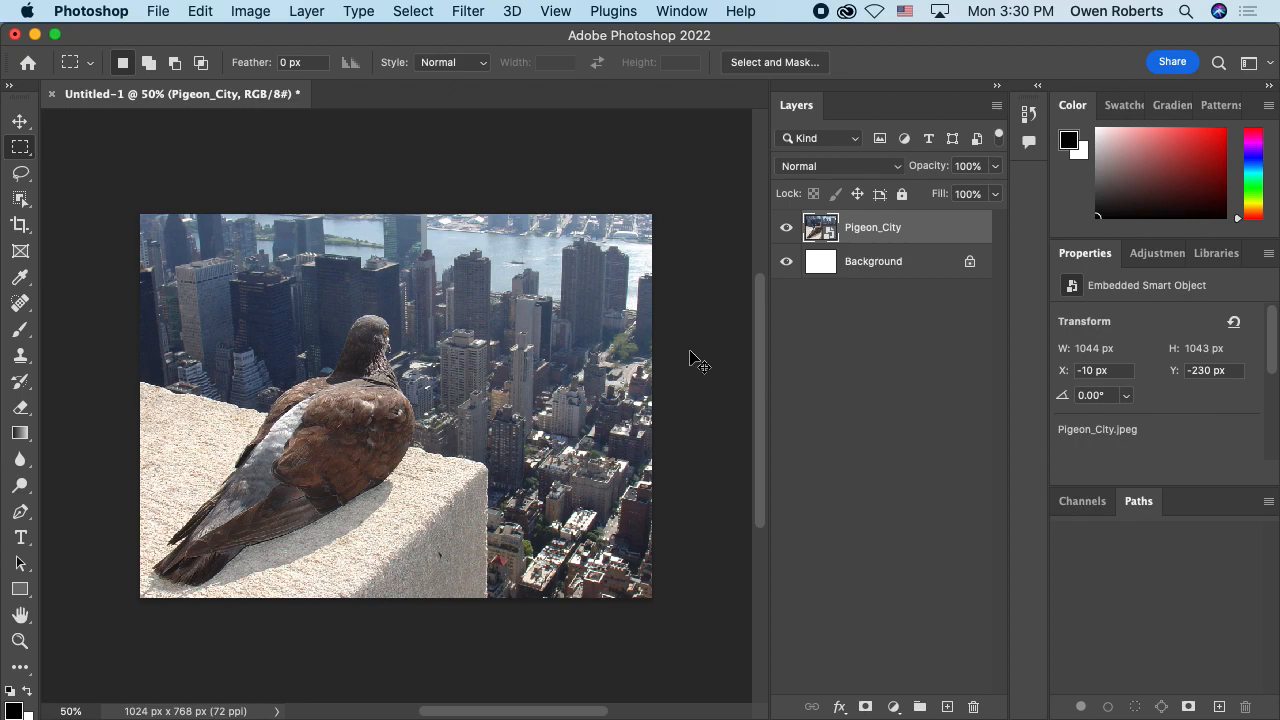
Step: View the whole pigeon composition at several magnifications, down to 12.5% and below
{"action": "key", "text": "super+minus"}
{"action": "key", "text": "super+minus"}
{"action": "key", "text": "super+minus"}
{"action": "key", "text": "super+minus"}
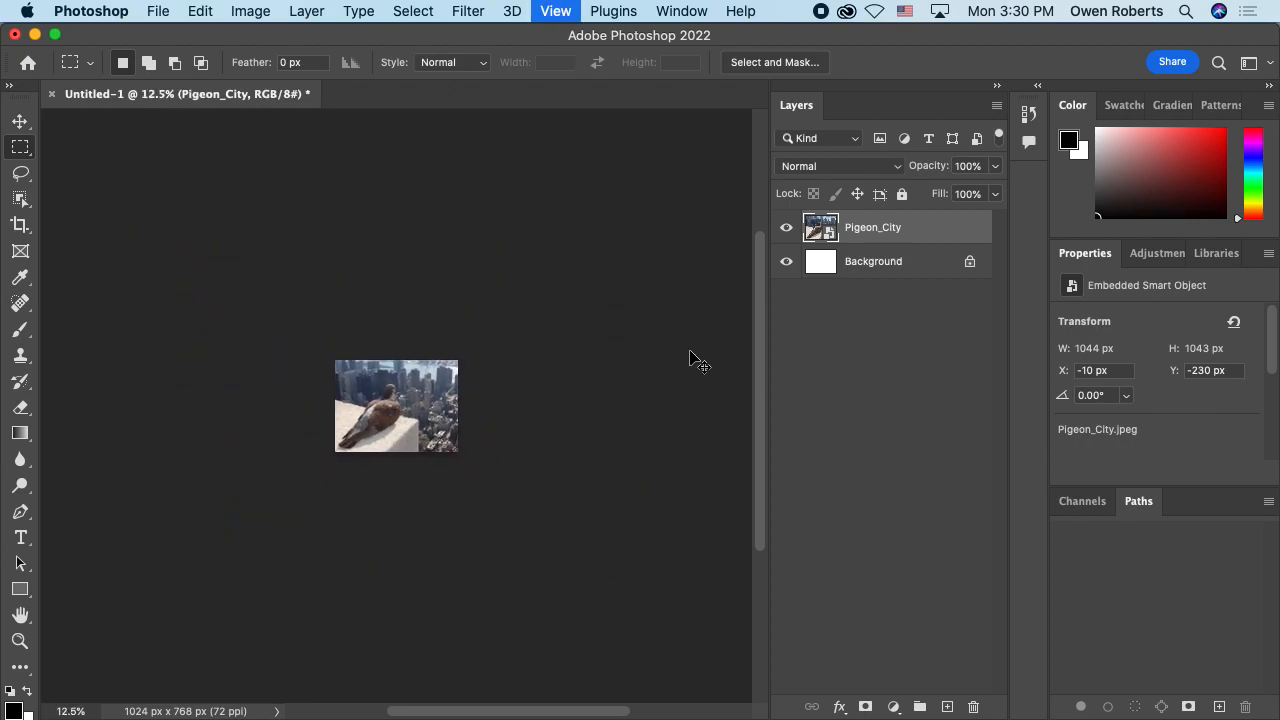
{"action": "key", "text": "super+minus"}
{"action": "key", "text": "super+plus"}
{"action": "key", "text": "super+plus"}
{"action": "key", "text": "super+plus"}
{"action": "key", "text": "super+plus"}
{"action": "key", "text": "super+plus"}
{"action": "key", "text": "super+plus"}
{"action": "key", "text": "super+plus"}
{"action": "key", "text": "super+plus"}
{"action": "key", "text": "super+plus"}
{"action": "key", "text": "super+minus"}
{"action": "key", "text": "super+minus"}
{"action": "key", "text": "super+minus"}
{"action": "key", "text": "super+minus"}
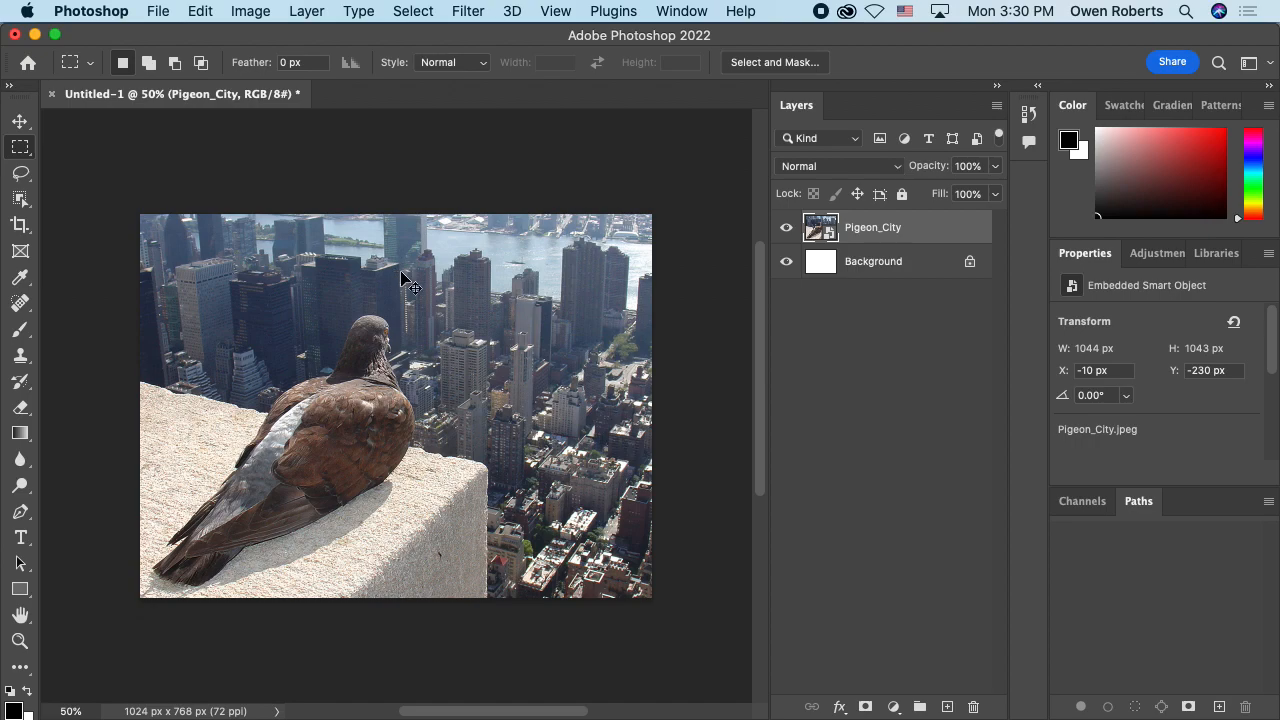
Step: Examine the pigeon's feathers and surroundings at 300% magnification, and return to the full image at 50%
{"action": "key", "text": "super+plus"}
{"action": "key", "text": "super+plus"}
{"action": "key", "text": "super+plus"}
{"action": "key", "text": "super+plus"}
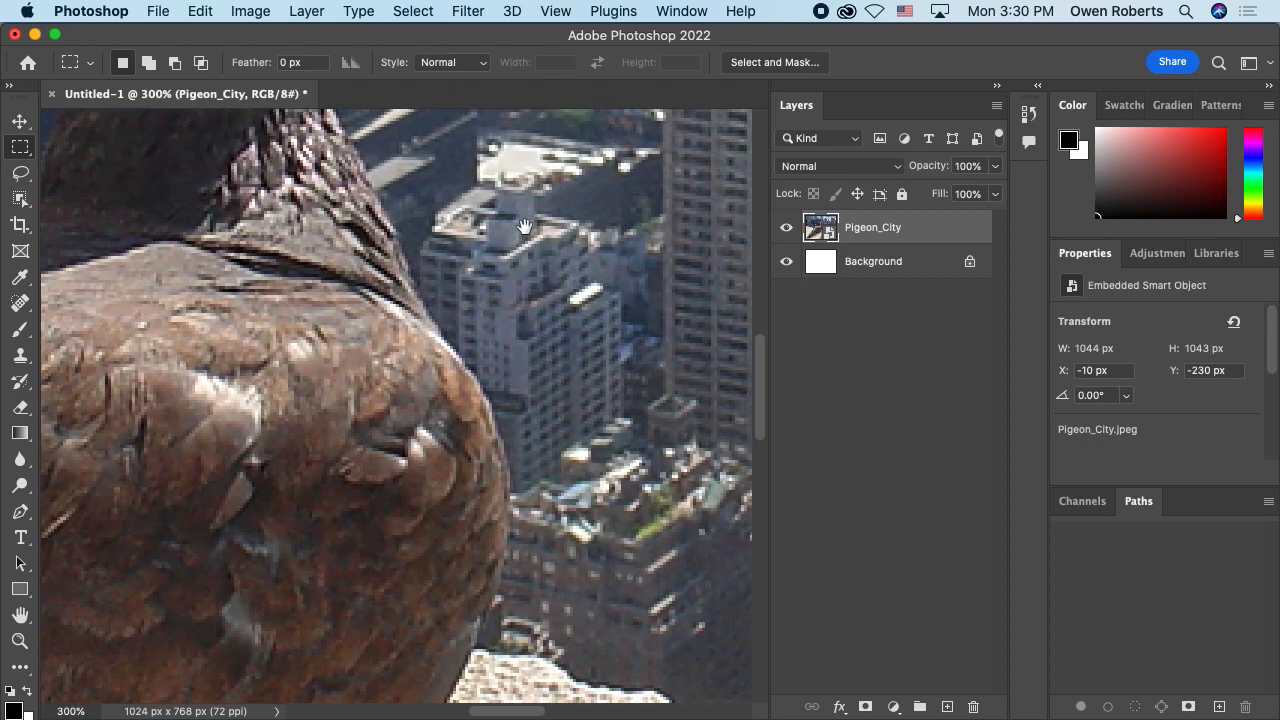
{"action": "left_click_drag", "start_coordinate": [274, 457], "coordinate": [352, 391]}
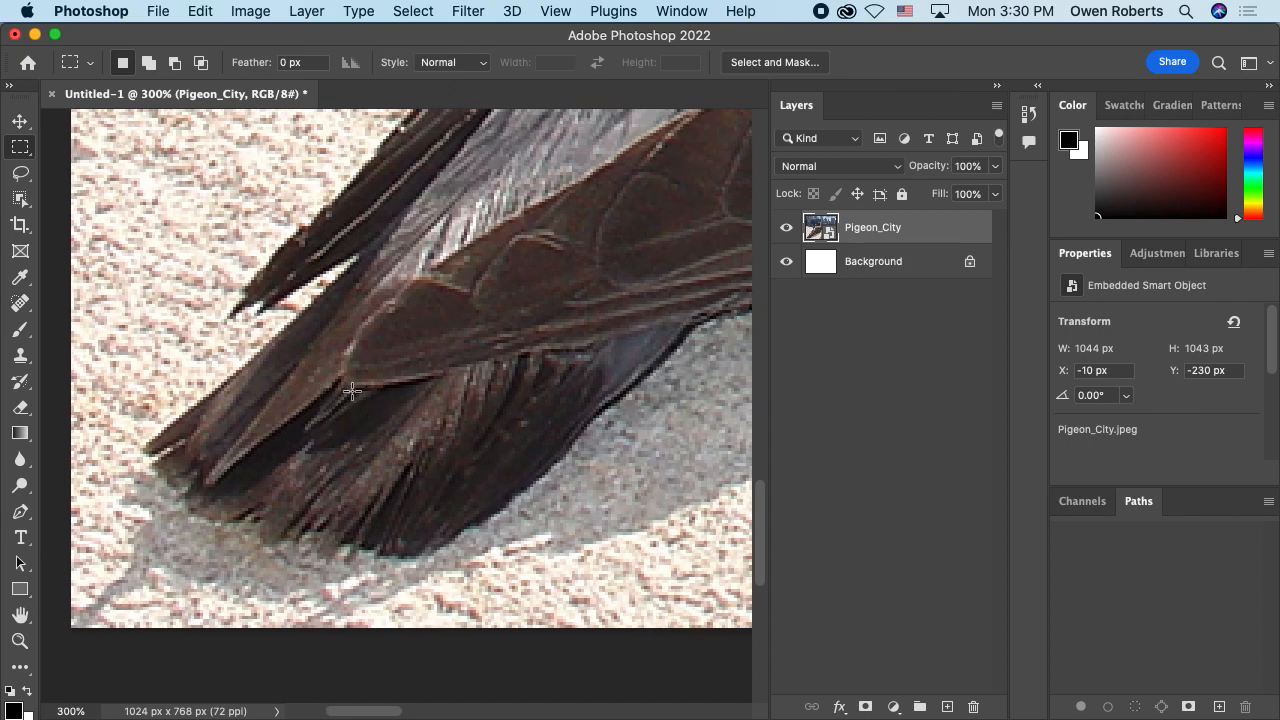
{"action": "key", "text": "super+minus"}
{"action": "key", "text": "super+minus"}
{"action": "key", "text": "super+minus"}
{"action": "key", "text": "super+minus"}
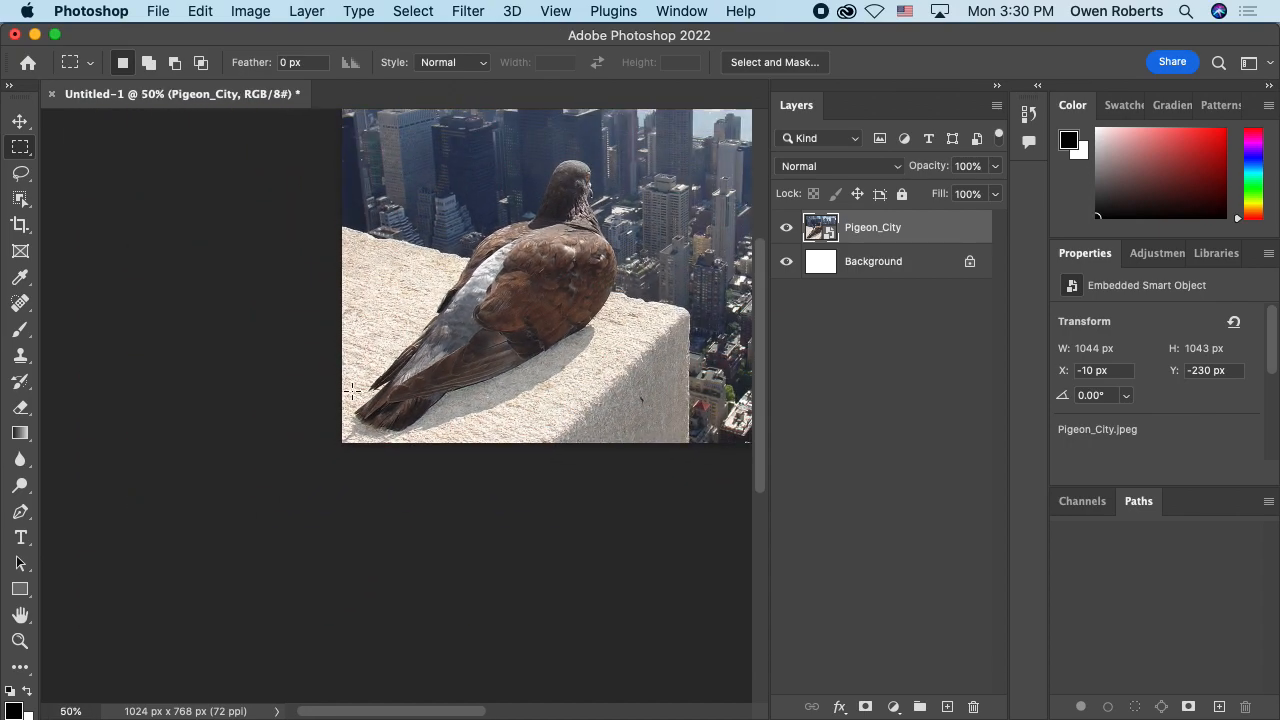
{"action": "left_click_drag", "start_coordinate": [416, 370], "coordinate": [323, 437]}
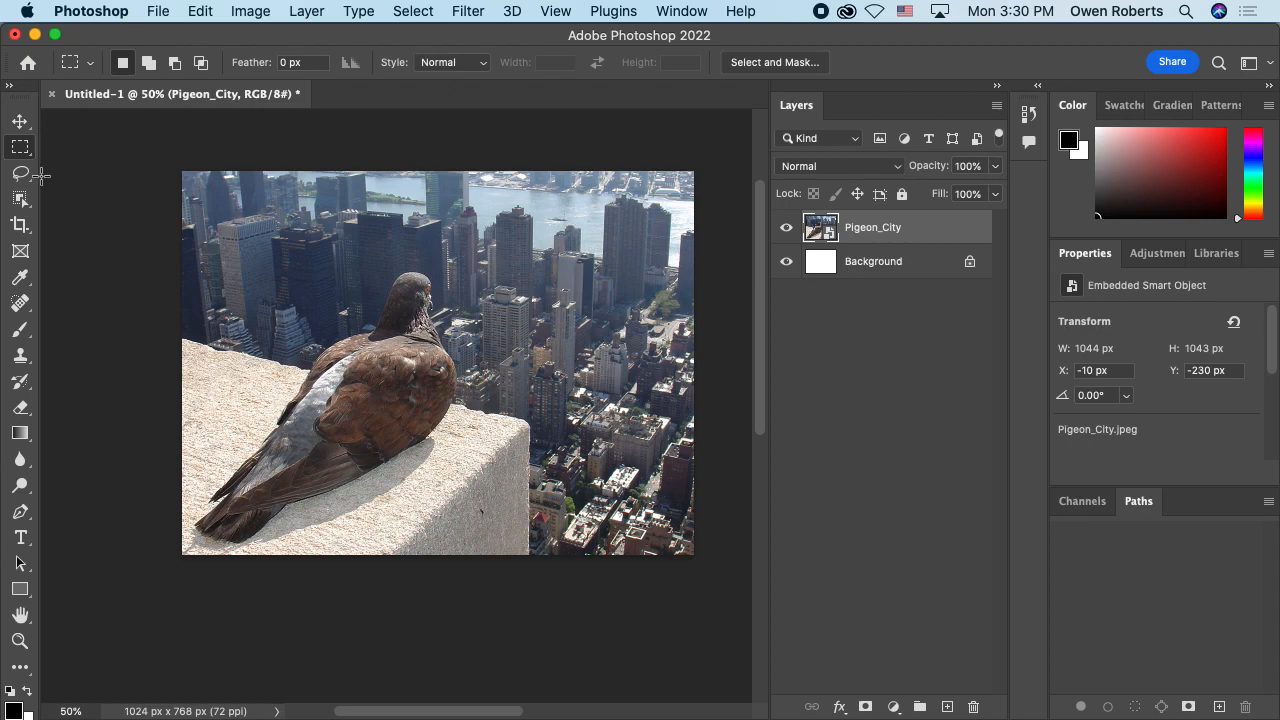
Step: Activate the Move tool and try shifting the pigeon image on the canvas
{"action": "left_click", "coordinate": [20, 121]}
{"action": "left_click_drag", "start_coordinate": [435, 298], "coordinate": [472, 290]}
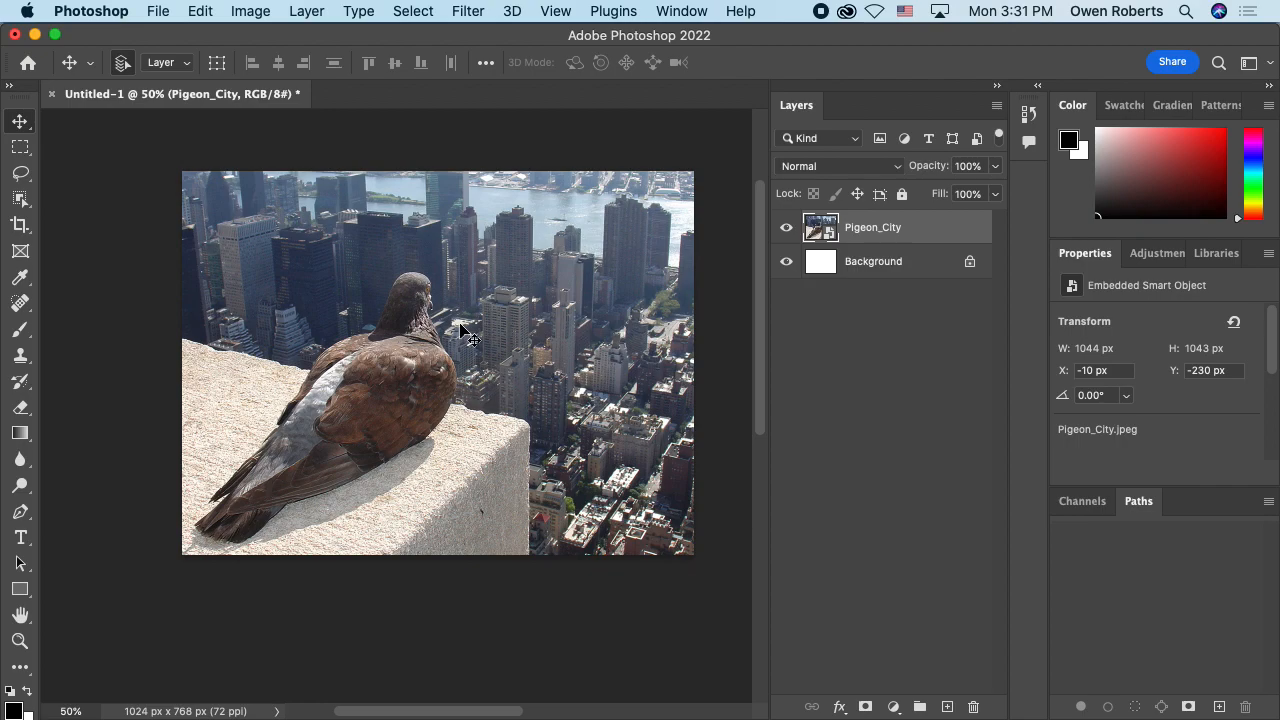
{"action": "left_click_drag", "start_coordinate": [463, 305], "coordinate": [420, 345]}
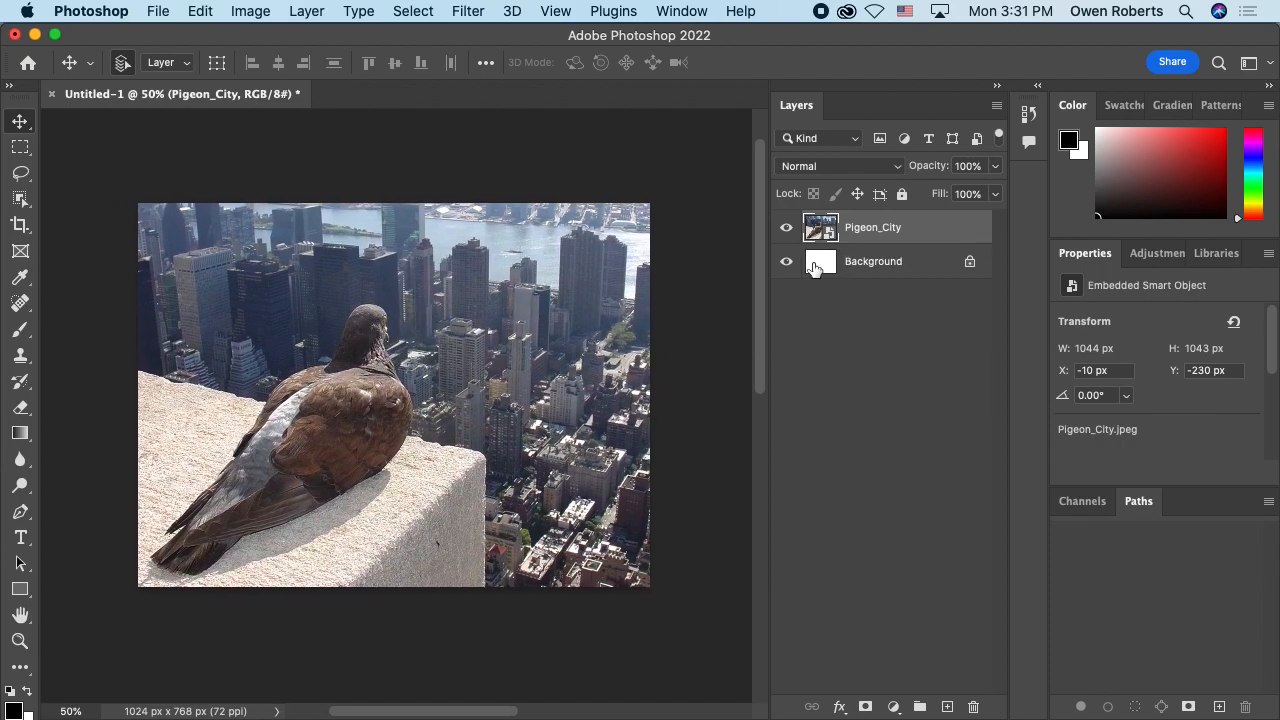
Step: Toggle the Pigeon_City layer's visibility, leave it shown, and lock the layer completely
{"action": "left_click", "coordinate": [858, 265]}
{"action": "left_click", "coordinate": [876, 229]}
{"action": "left_click", "coordinate": [787, 229]}
{"action": "left_click", "coordinate": [789, 231]}
{"action": "left_click", "coordinate": [788, 230]}
{"action": "left_click", "coordinate": [902, 194]}
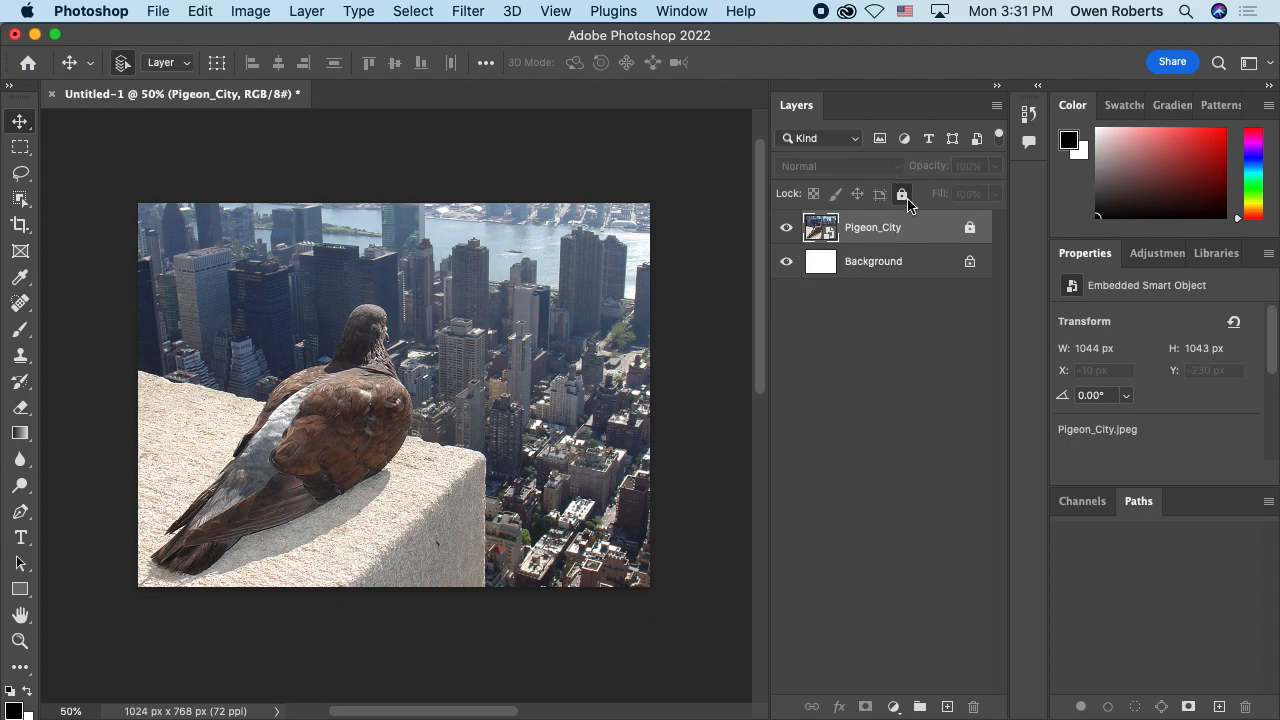
Step: Unlock the Pigeon_City layer and convert the Background into a regular layer, keeping that bottom layer fully locked
{"action": "mouse_move", "coordinate": [258, 305]}
{"action": "left_mouse_down"}
{"action": "mouse_move", "coordinate": [301, 330]}
{"action": "mouse_move", "coordinate": [363, 337]}
{"action": "mouse_move", "coordinate": [350, 365]}
{"action": "left_mouse_up"}
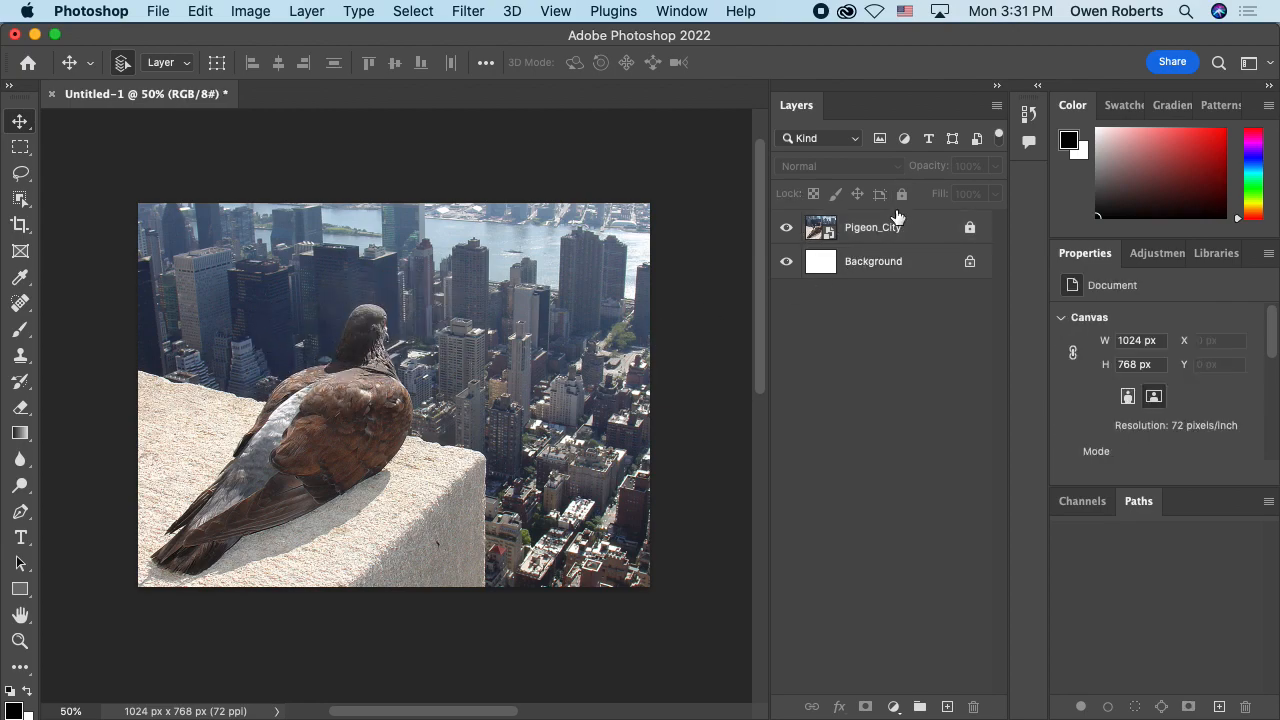
{"action": "left_click", "coordinate": [969, 227]}
{"action": "left_click", "coordinate": [888, 274]}
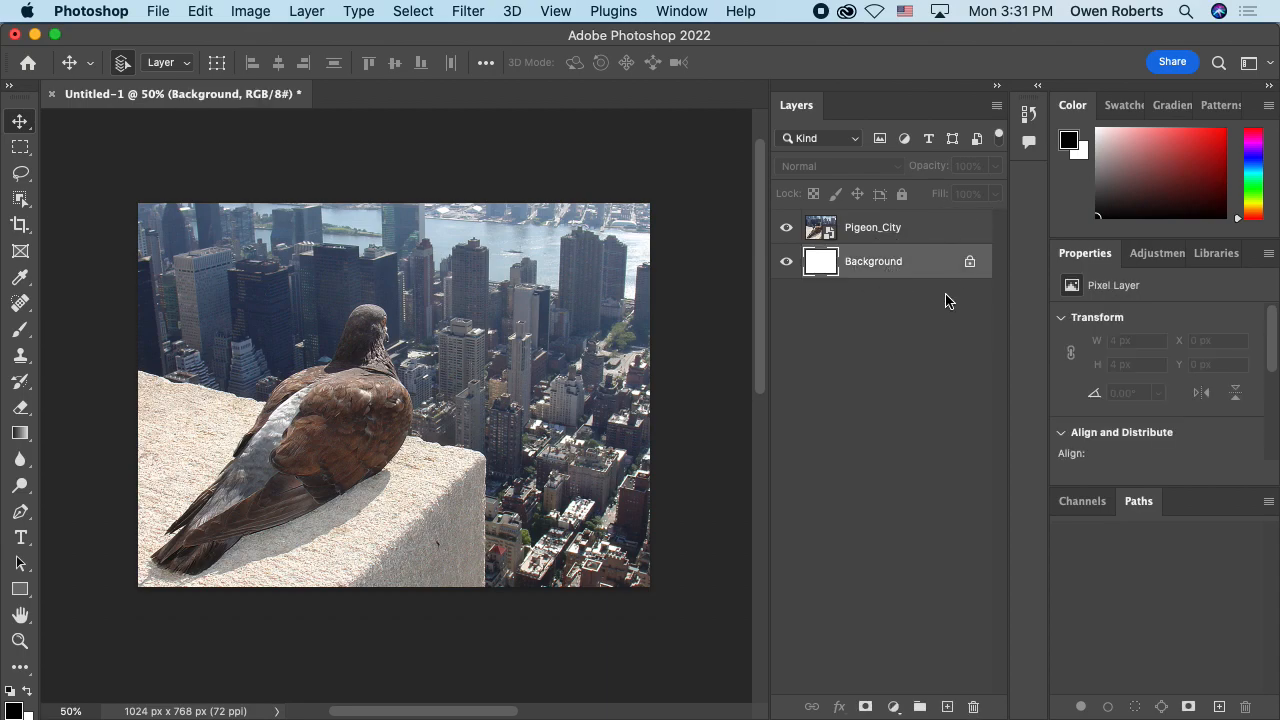
{"action": "left_click", "coordinate": [970, 264]}
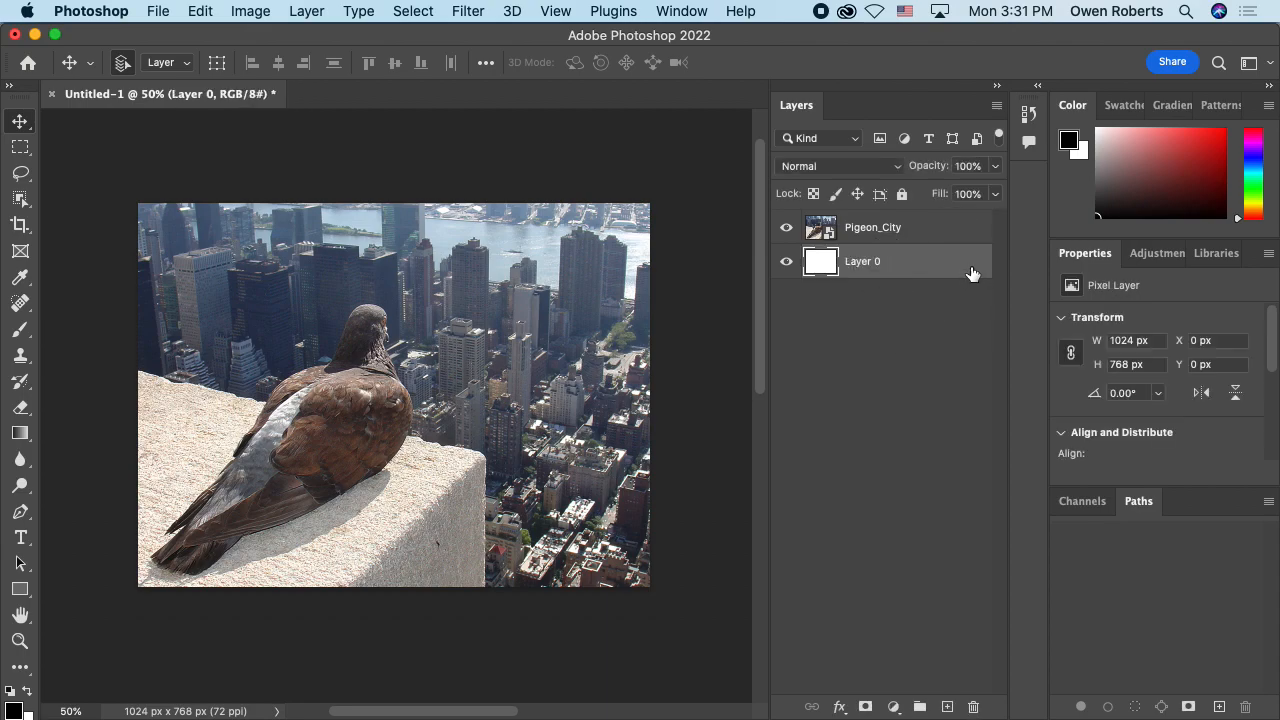
{"action": "left_click", "coordinate": [869, 305]}
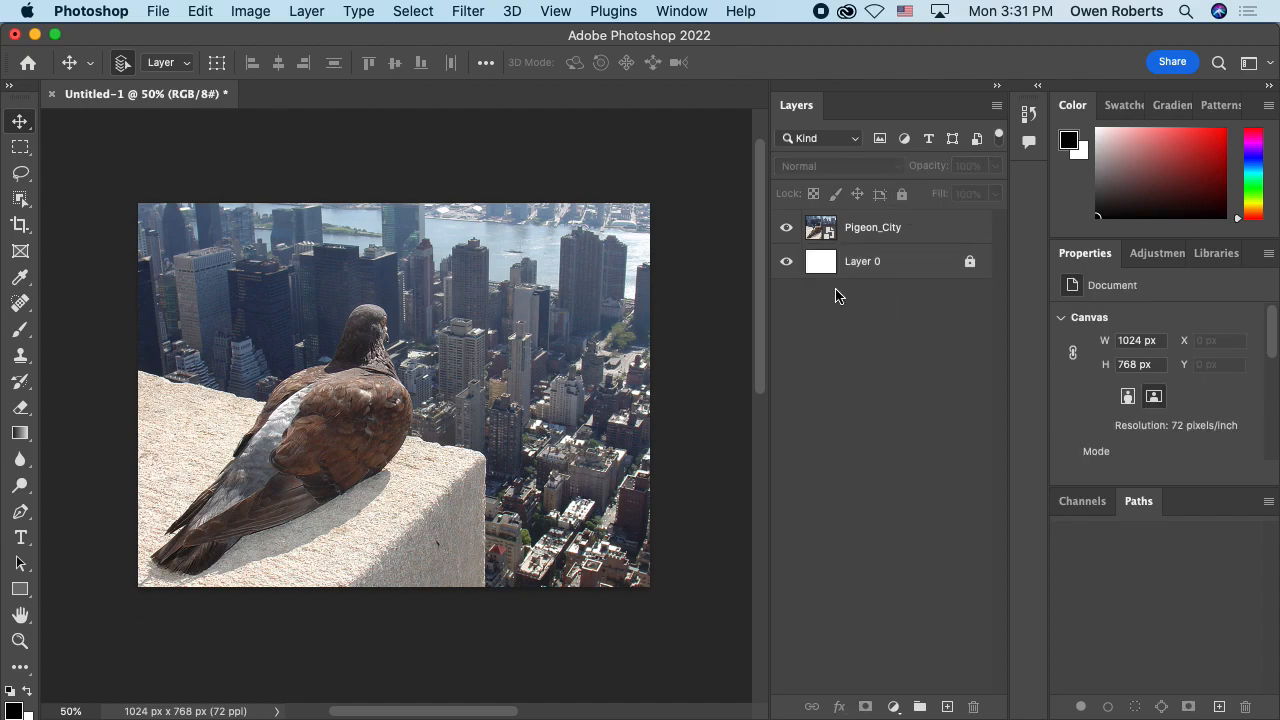
{"action": "key", "text": "super+minus"}
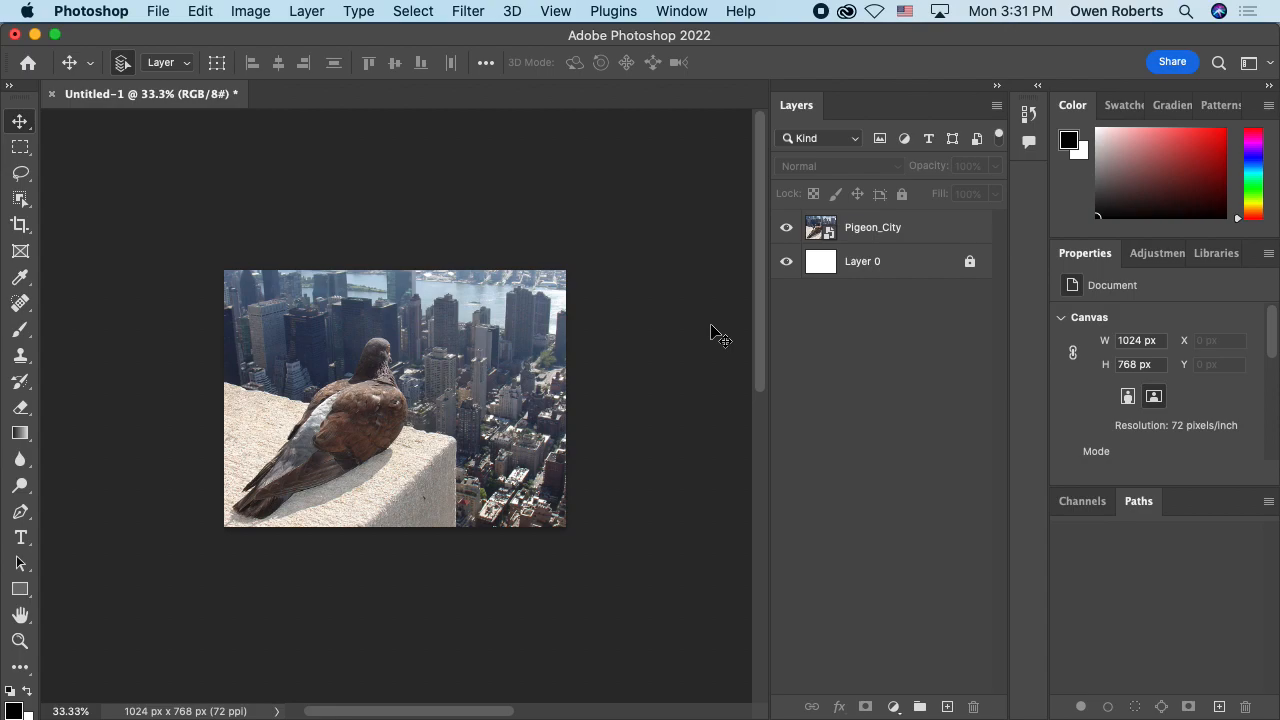
{"action": "left_click", "coordinate": [157, 11]}
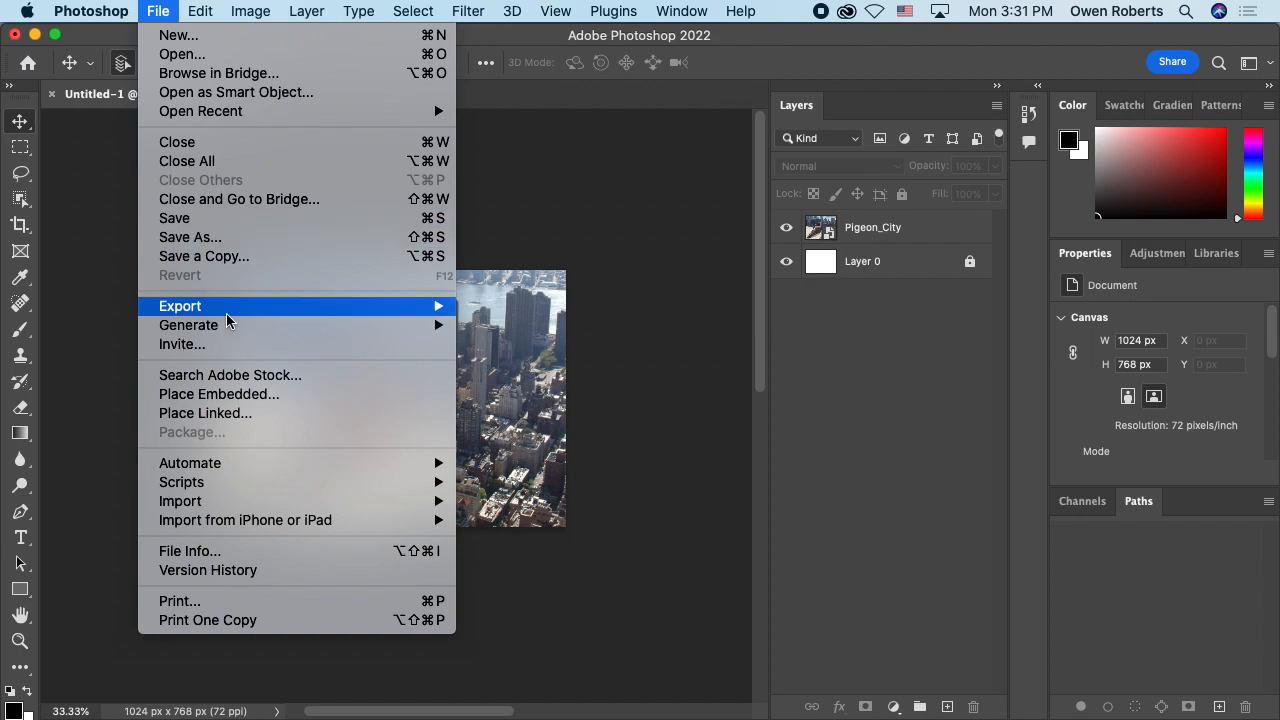
{"action": "mouse_move", "coordinate": [275, 505]}
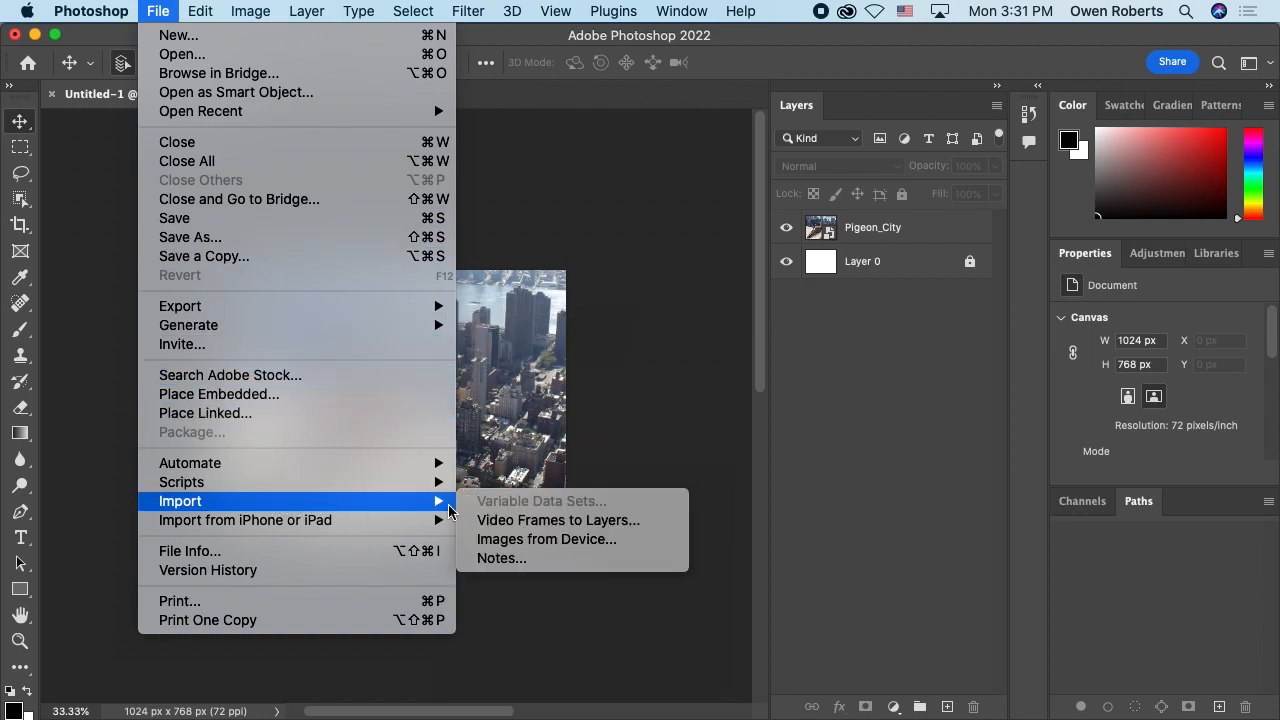
{"action": "left_click", "coordinate": [520, 540]}
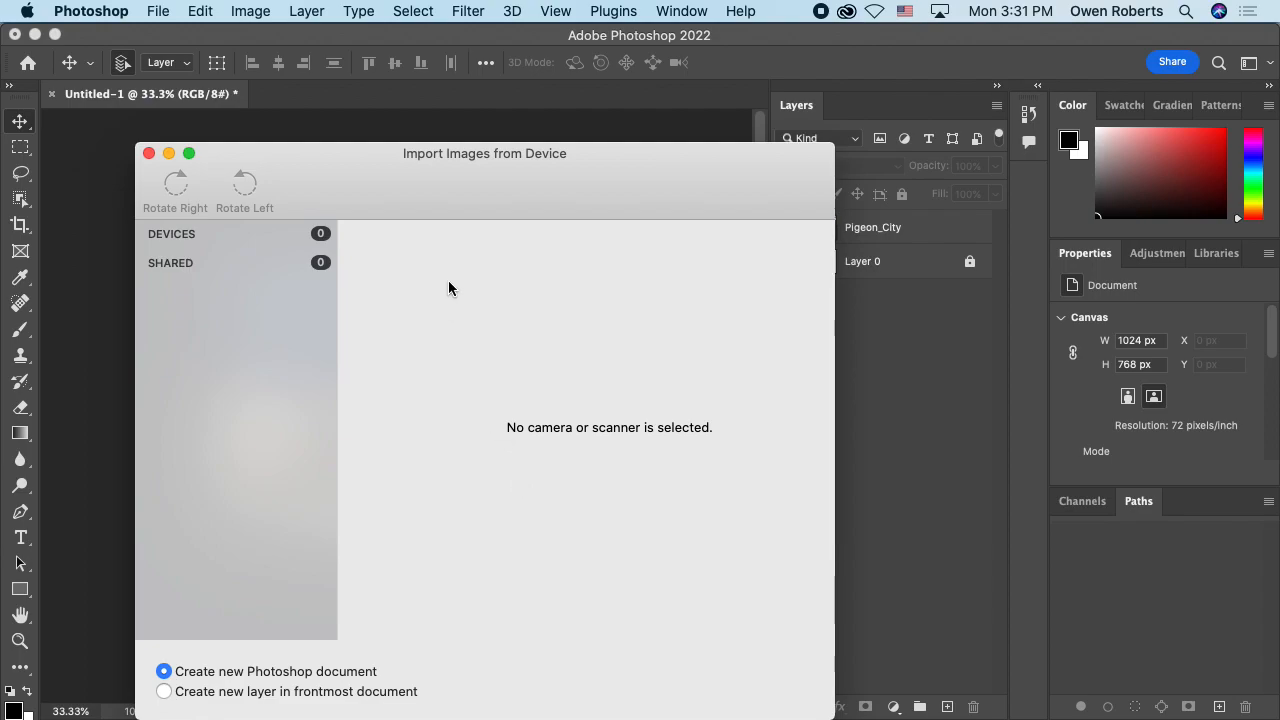
{"action": "left_click_drag", "start_coordinate": [482, 170], "coordinate": [550, 78]}
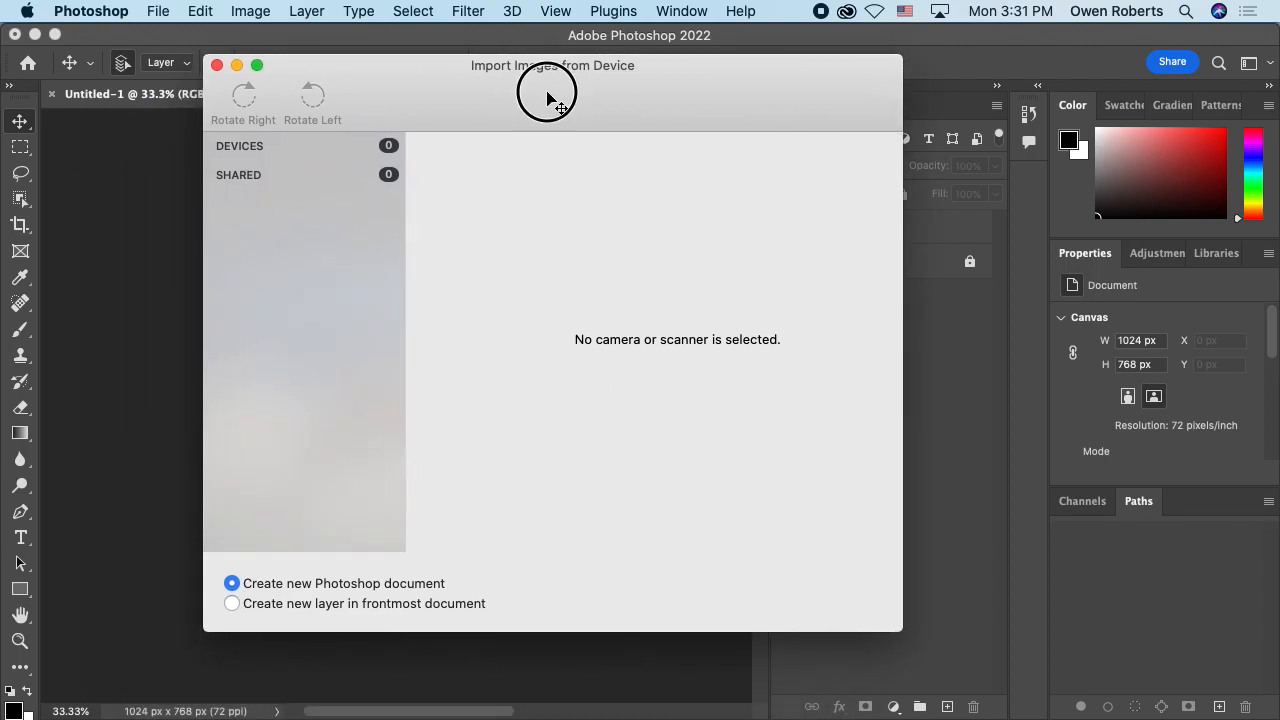
{"action": "left_click", "coordinate": [216, 58]}
{"action": "left_click", "coordinate": [166, 16]}
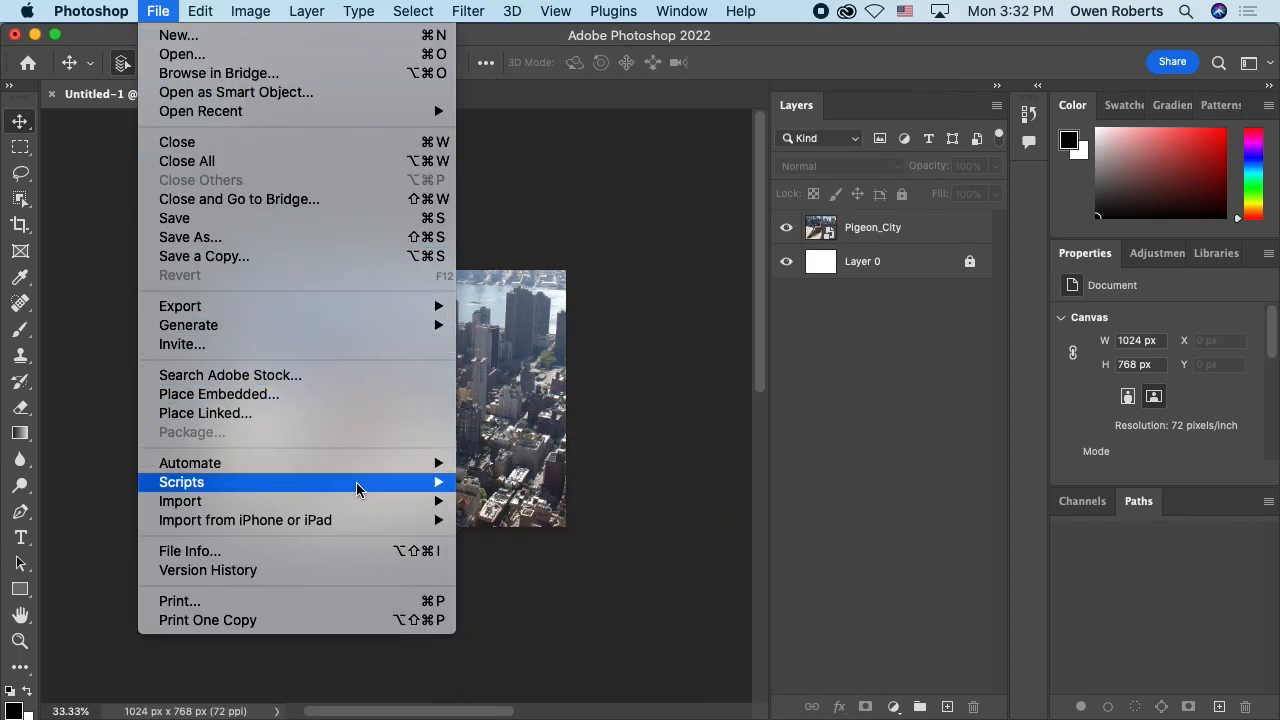
{"action": "mouse_move", "coordinate": [358, 505]}
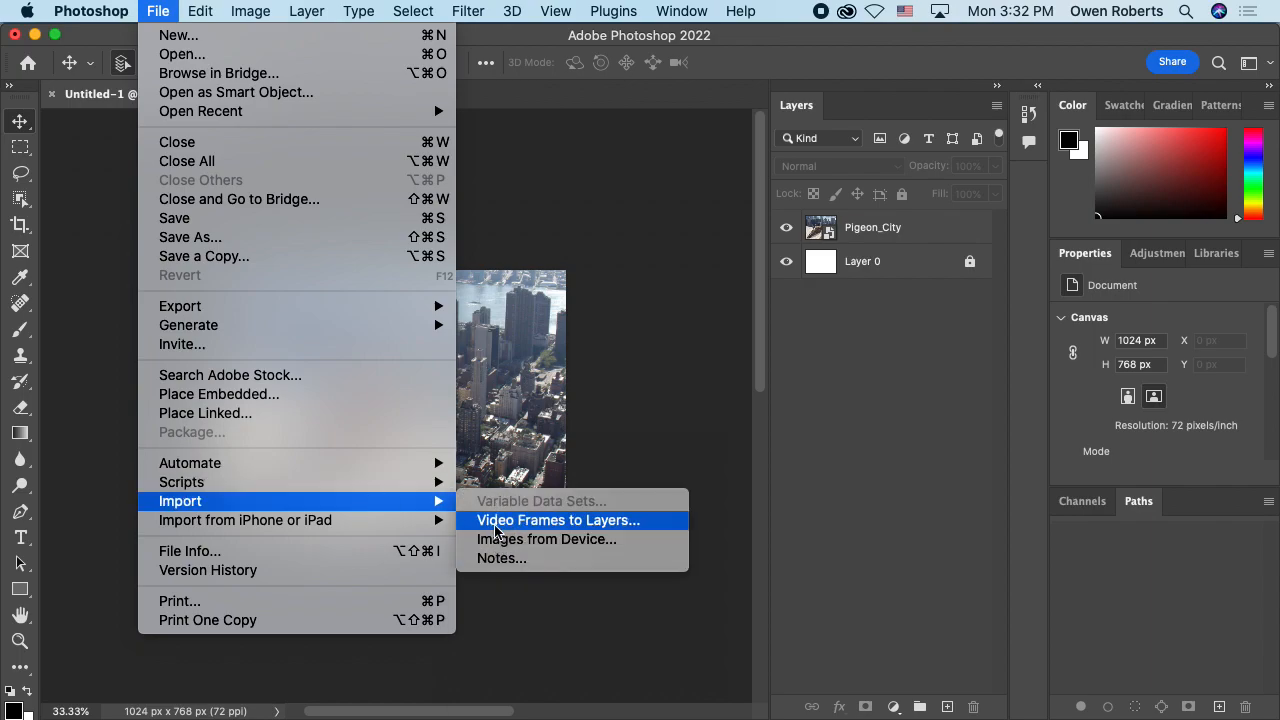
{"action": "mouse_move", "coordinate": [390, 521]}
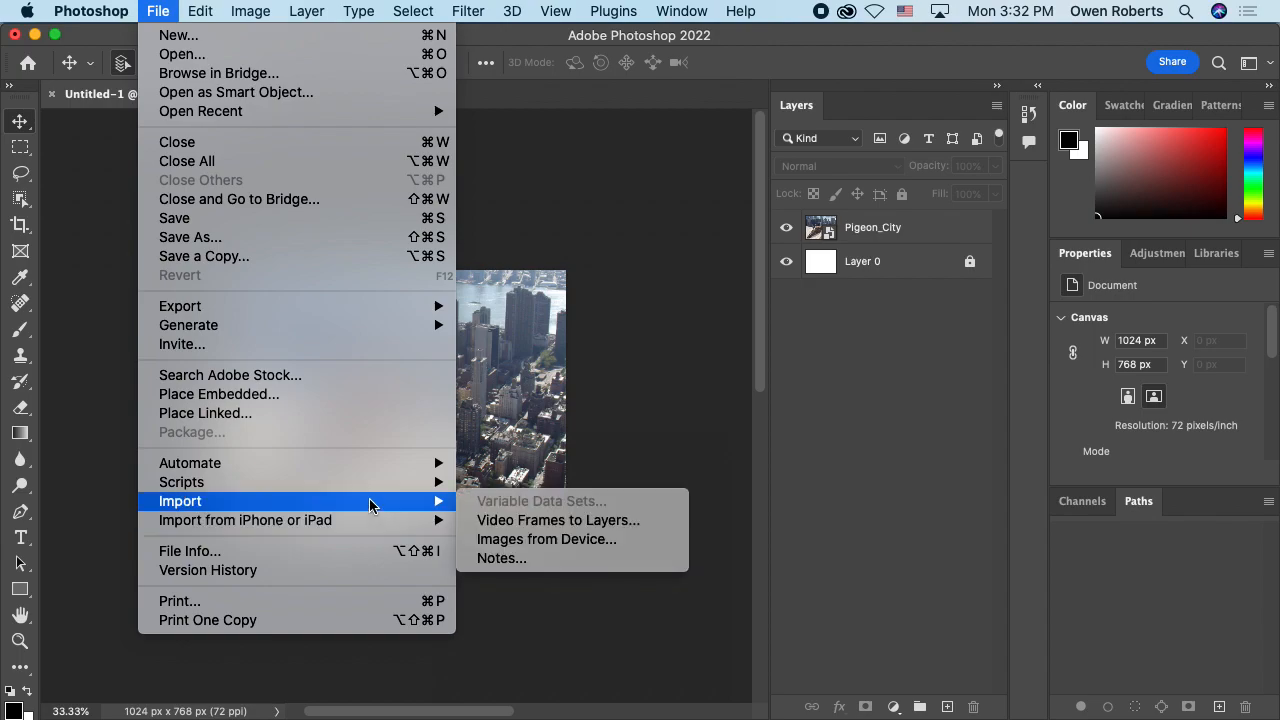
{"action": "left_click", "coordinate": [560, 440]}
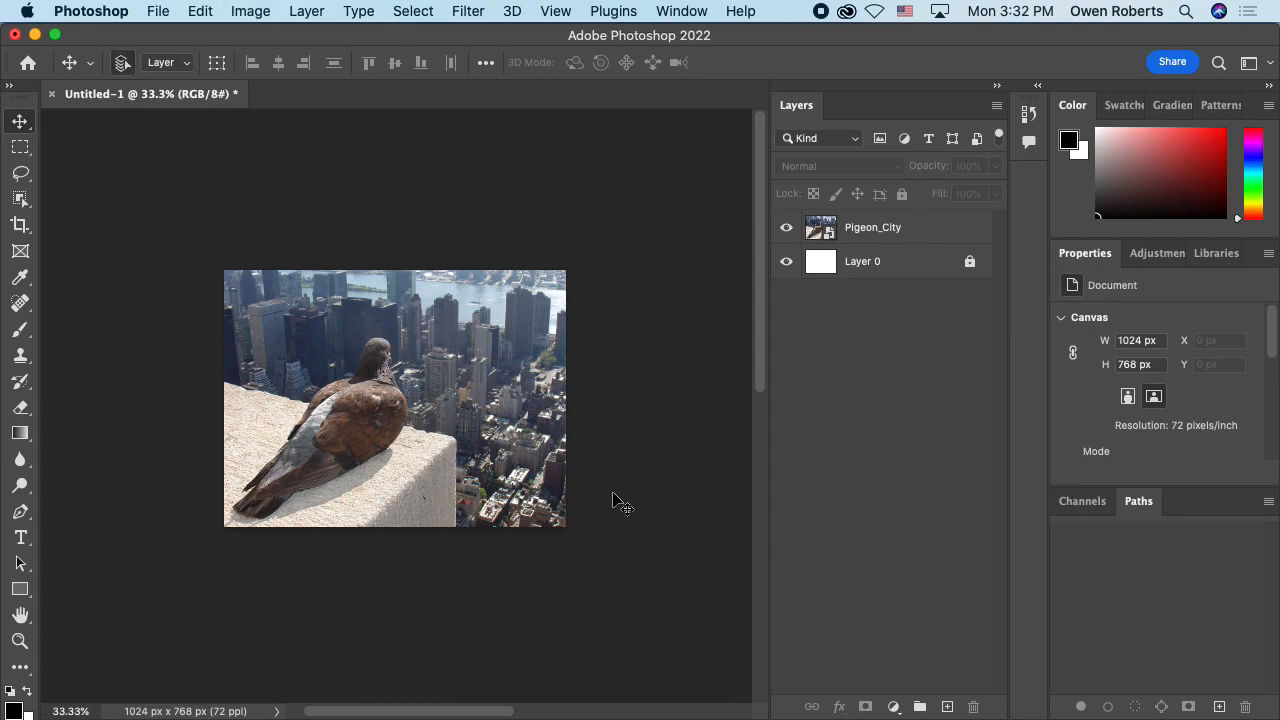
Step: Search the program's help for commands matching "import", "image" and "file", and dismiss the search
{"action": "left_click", "coordinate": [705, 10]}
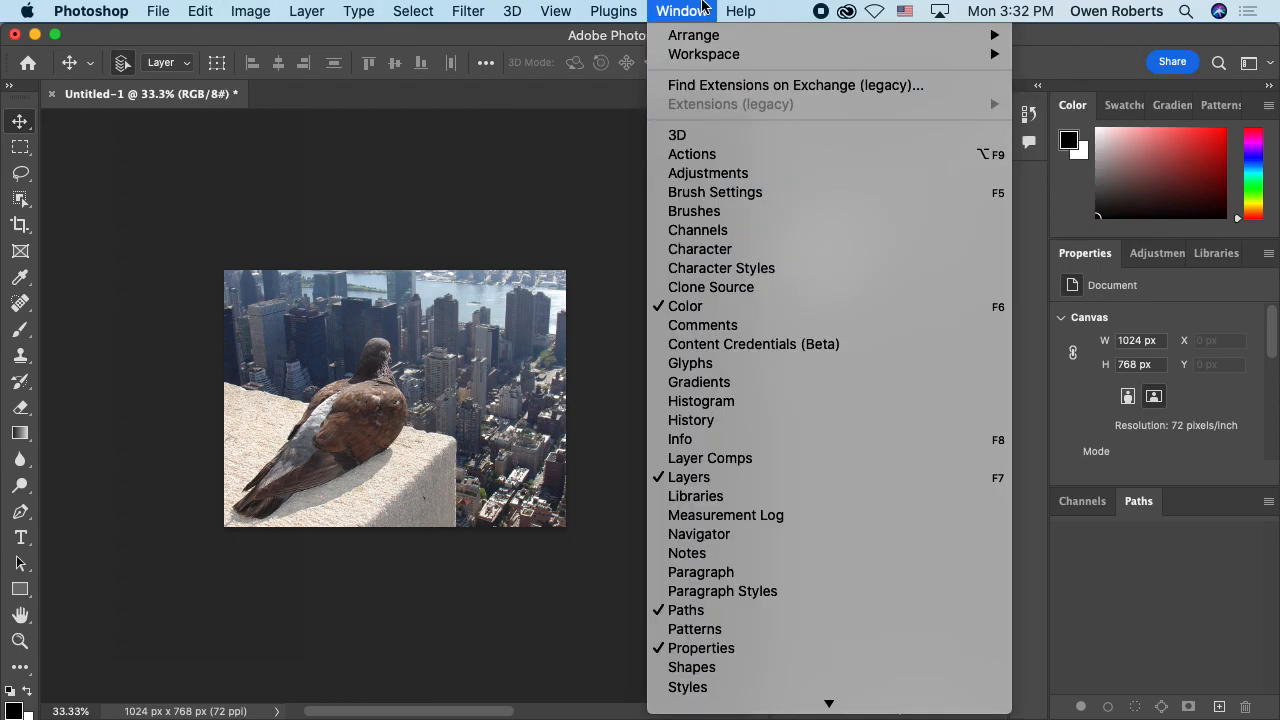
{"action": "mouse_move", "coordinate": [733, 6]}
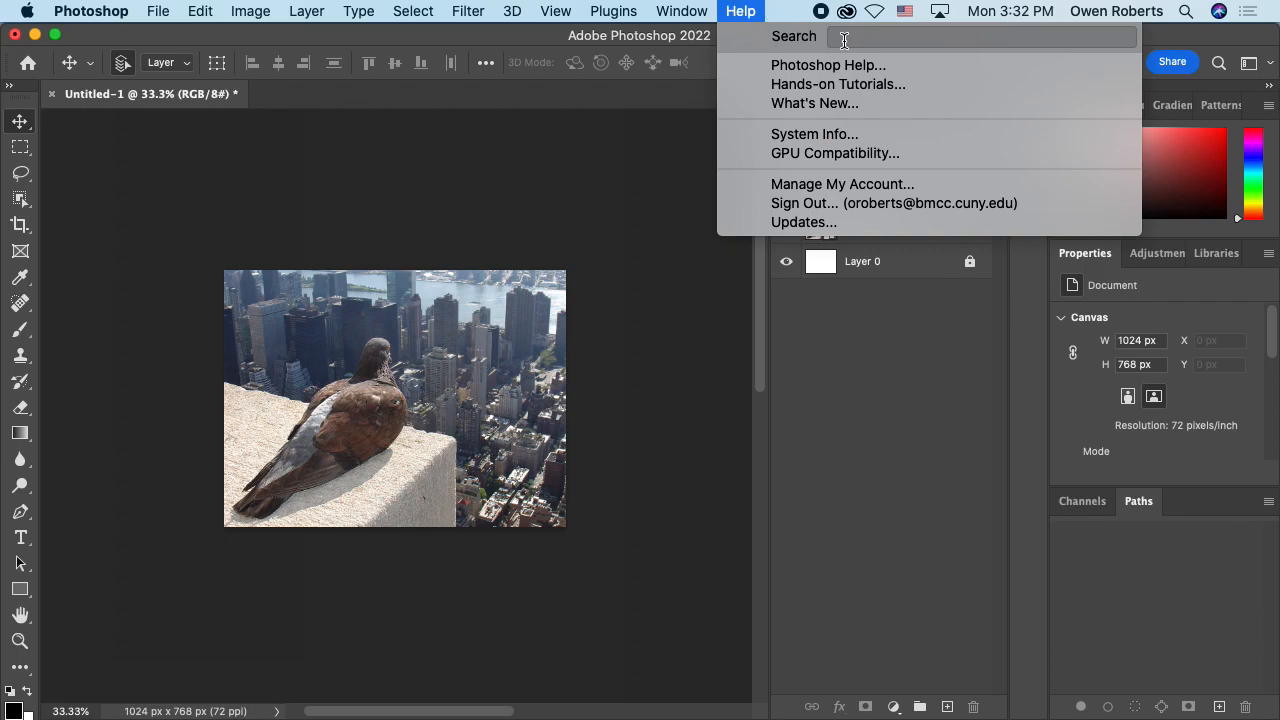
{"action": "type", "text": "import"}
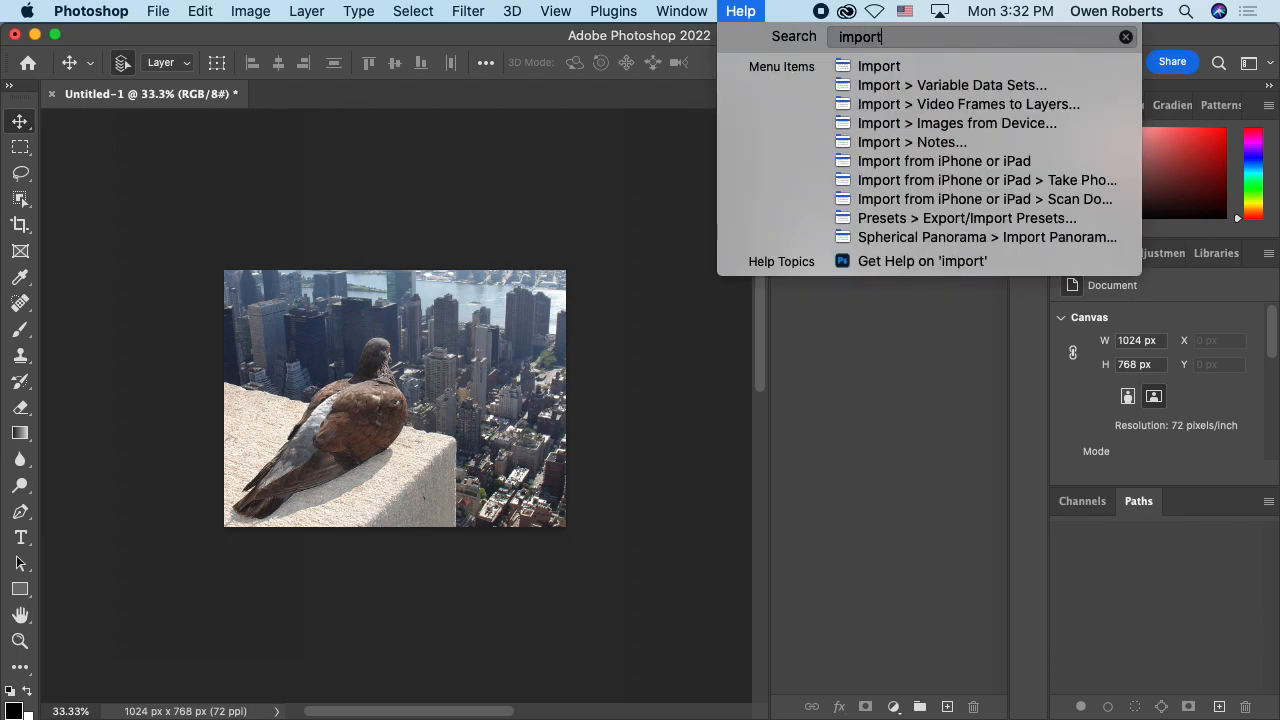
{"action": "key", "text": "Down"}
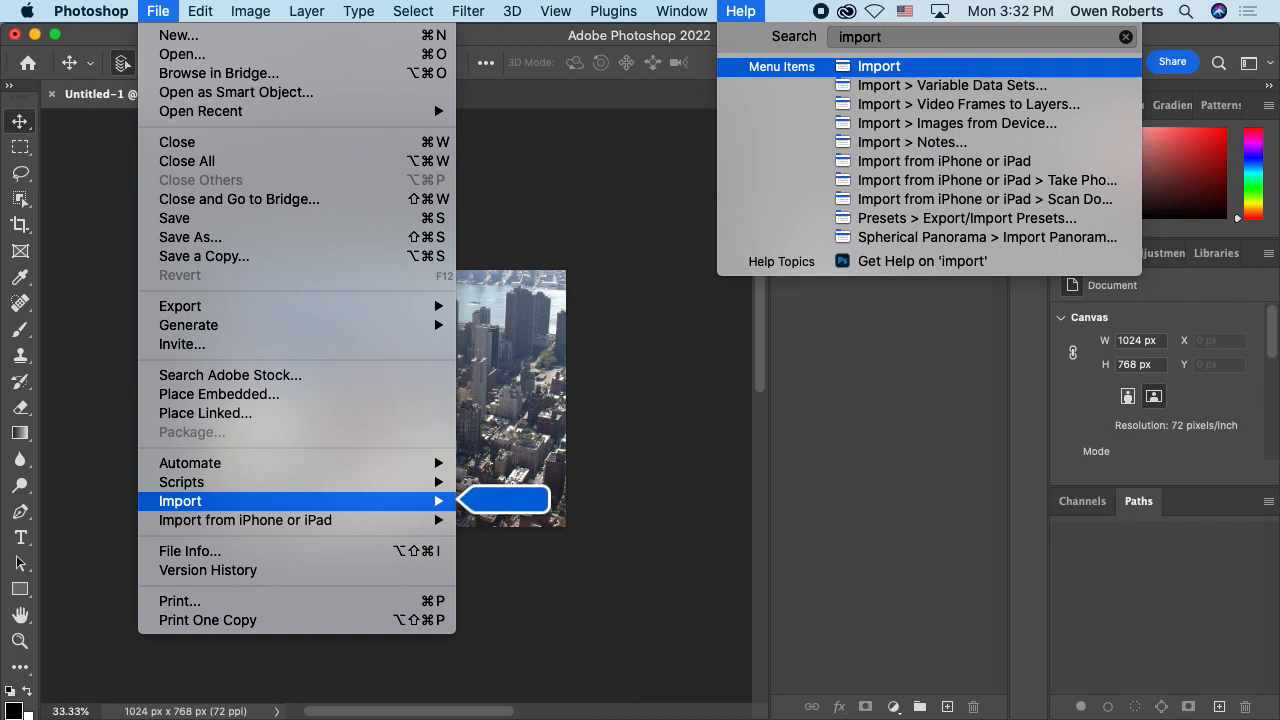
{"action": "key", "text": "BackSpace"}
{"action": "key", "text": "BackSpace"}
{"action": "key", "text": "BackSpace"}
{"action": "key", "text": "BackSpace"}
{"action": "key", "text": "BackSpace"}
{"action": "key", "text": "BackSpace"}
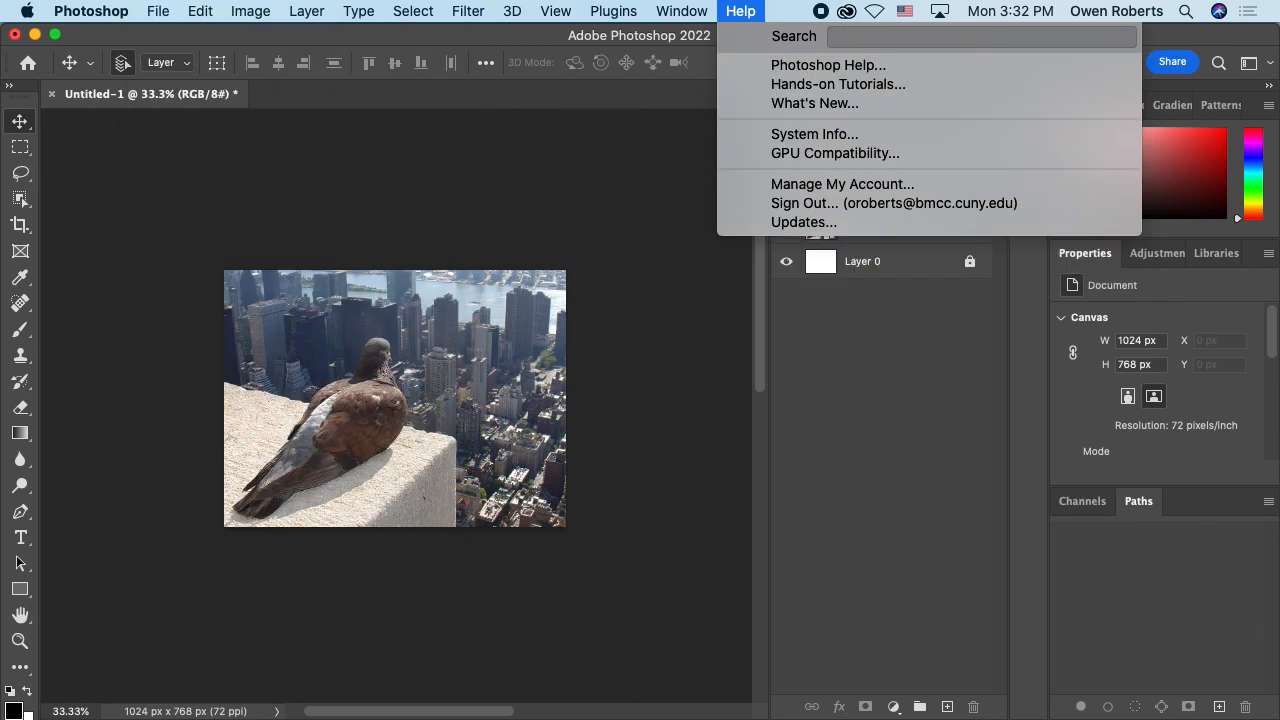
{"action": "type", "text": "image"}
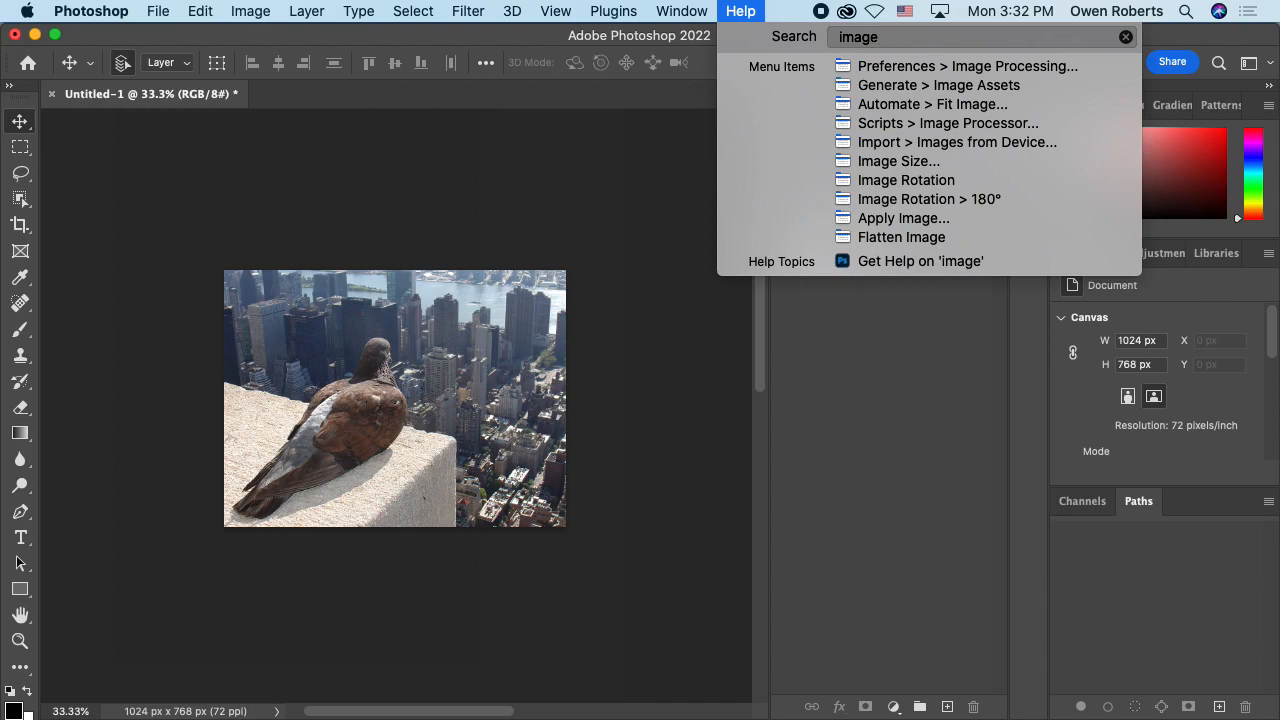
{"action": "key", "text": "BackSpace"}
{"action": "key", "text": "BackSpace"}
{"action": "key", "text": "BackSpace"}
{"action": "key", "text": "BackSpace"}
{"action": "key", "text": "BackSpace"}
{"action": "type", "text": "file"}
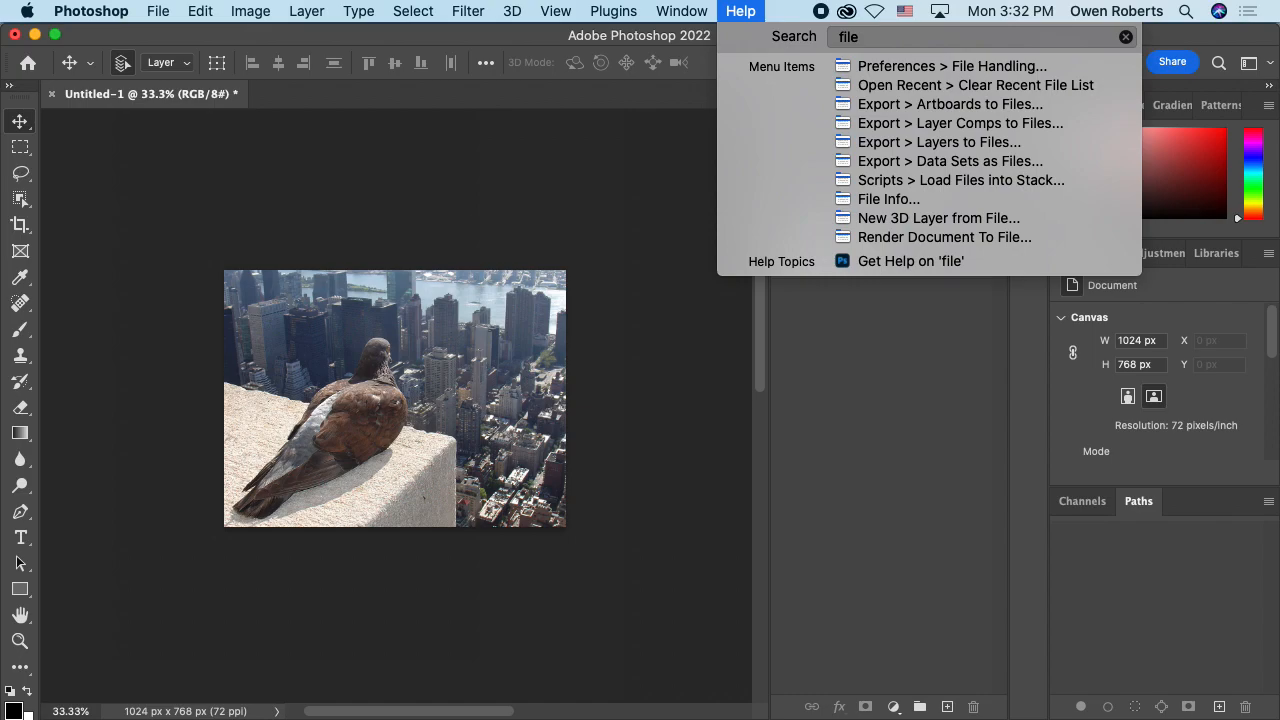
{"action": "key", "text": "Escape"}
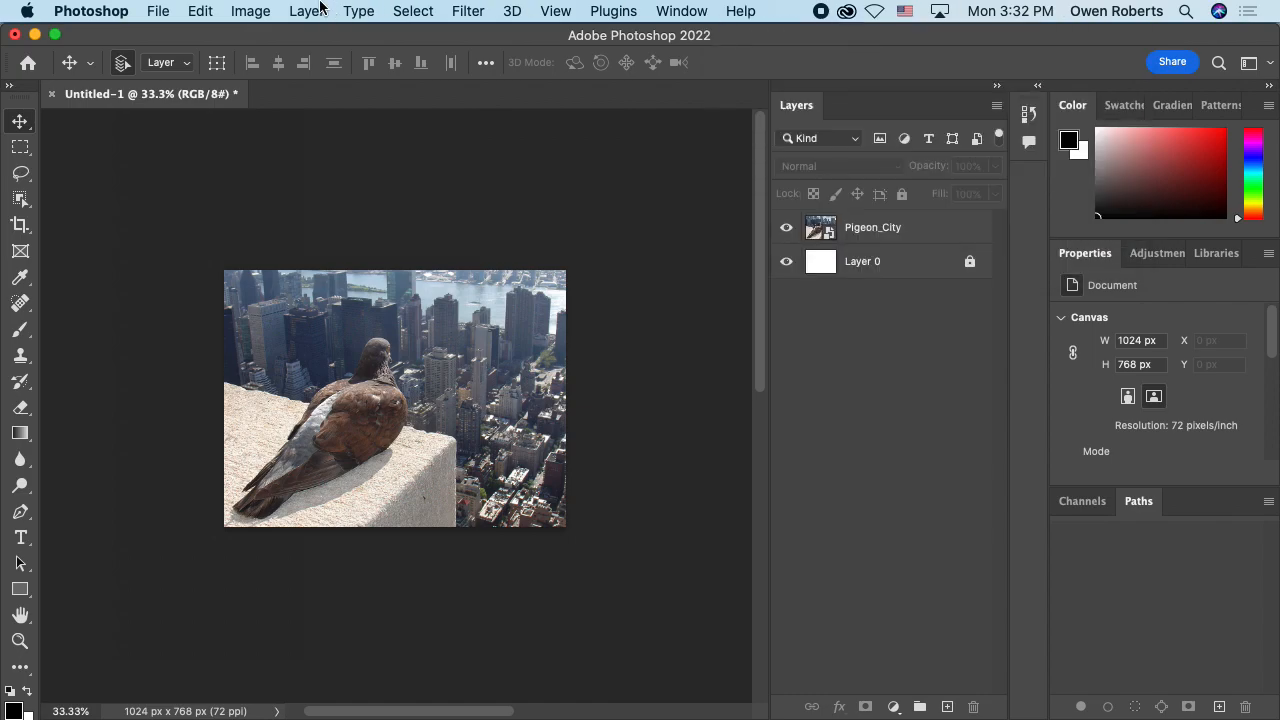
Step: Place Lizard.jpeg from the Self Portrait folder in MMP 100 on the Desktop as an embedded image
{"action": "left_click", "coordinate": [159, 11]}
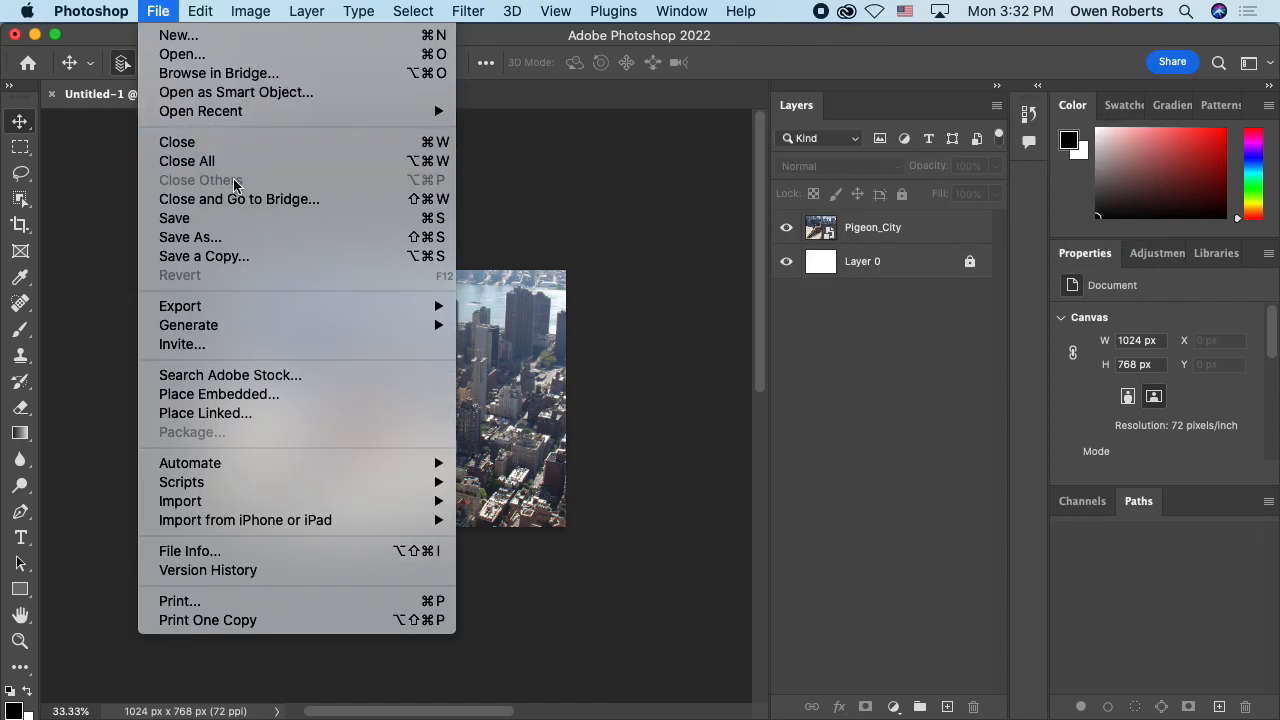
{"action": "left_click", "coordinate": [242, 397]}
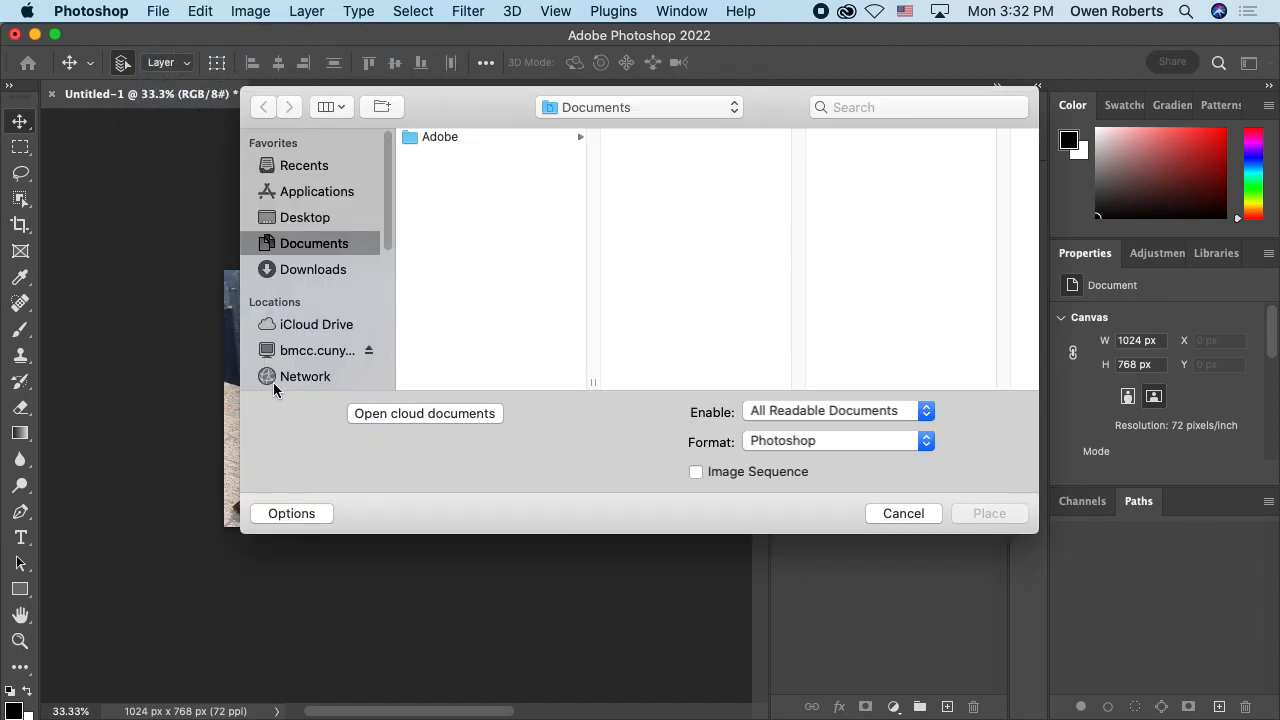
{"action": "left_click", "coordinate": [344, 219]}
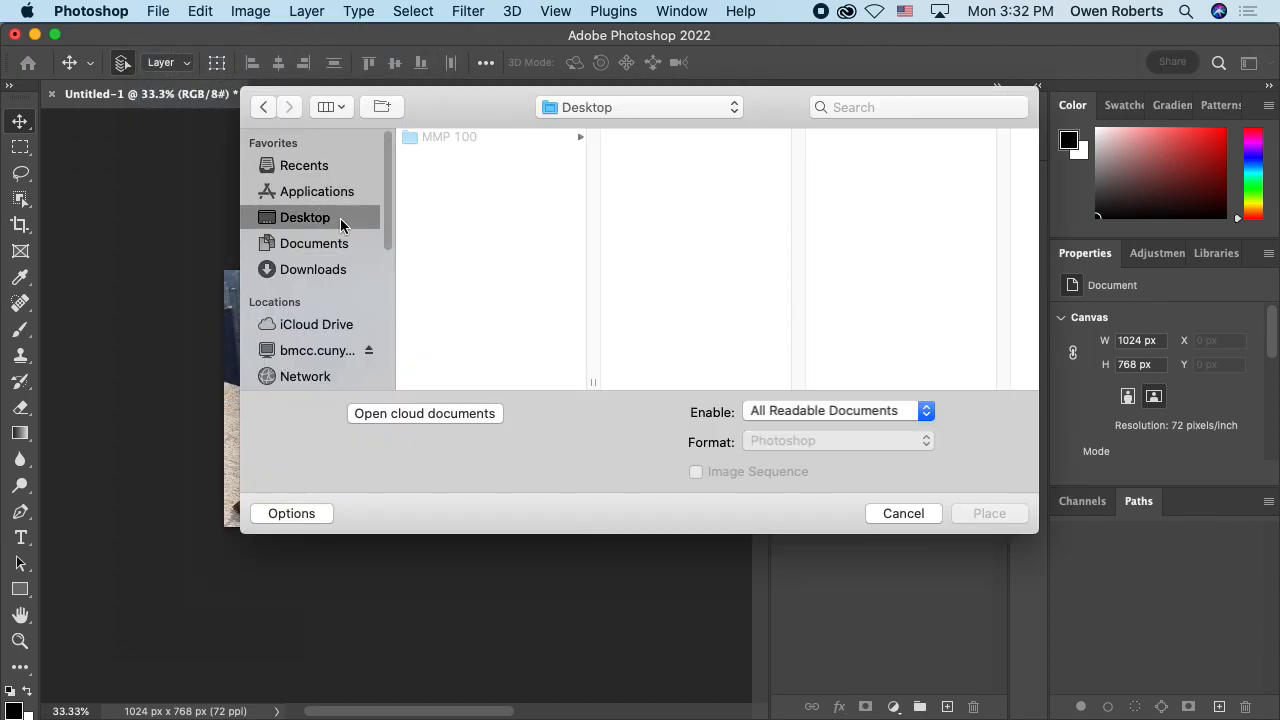
{"action": "left_click", "coordinate": [511, 139]}
{"action": "left_click", "coordinate": [725, 140]}
{"action": "left_click", "coordinate": [852, 135]}
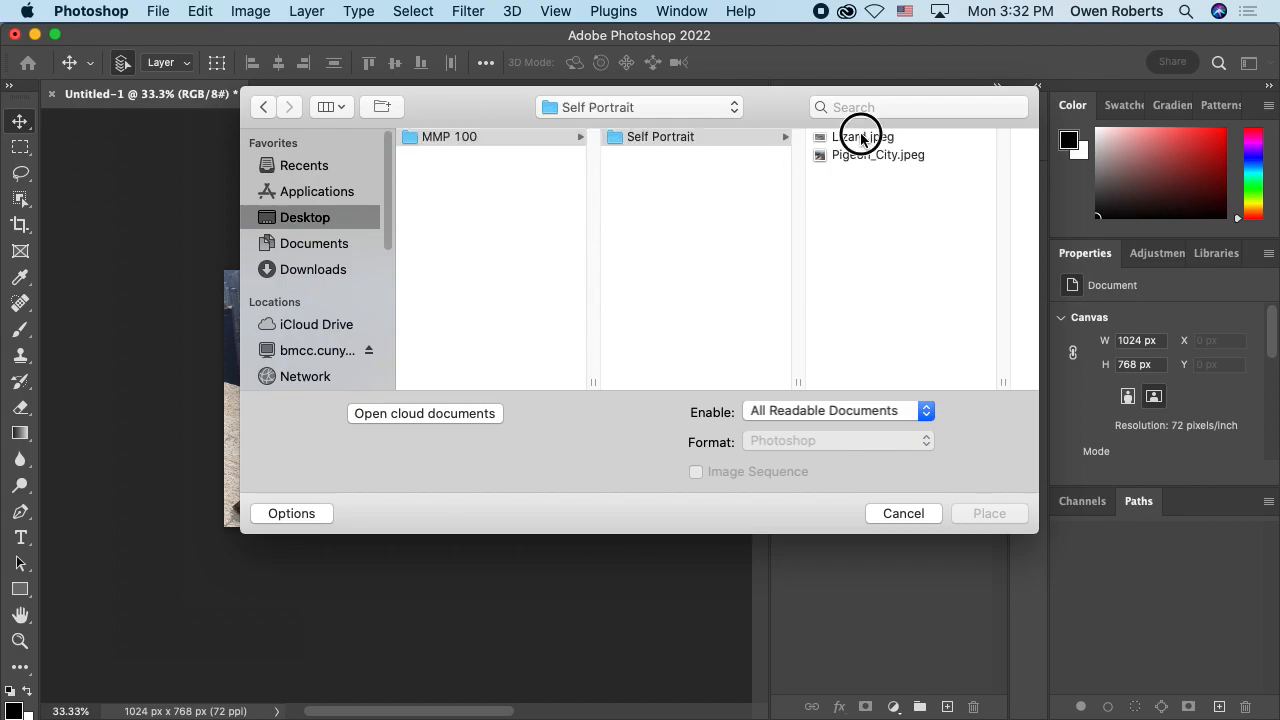
{"action": "left_click", "coordinate": [986, 515]}
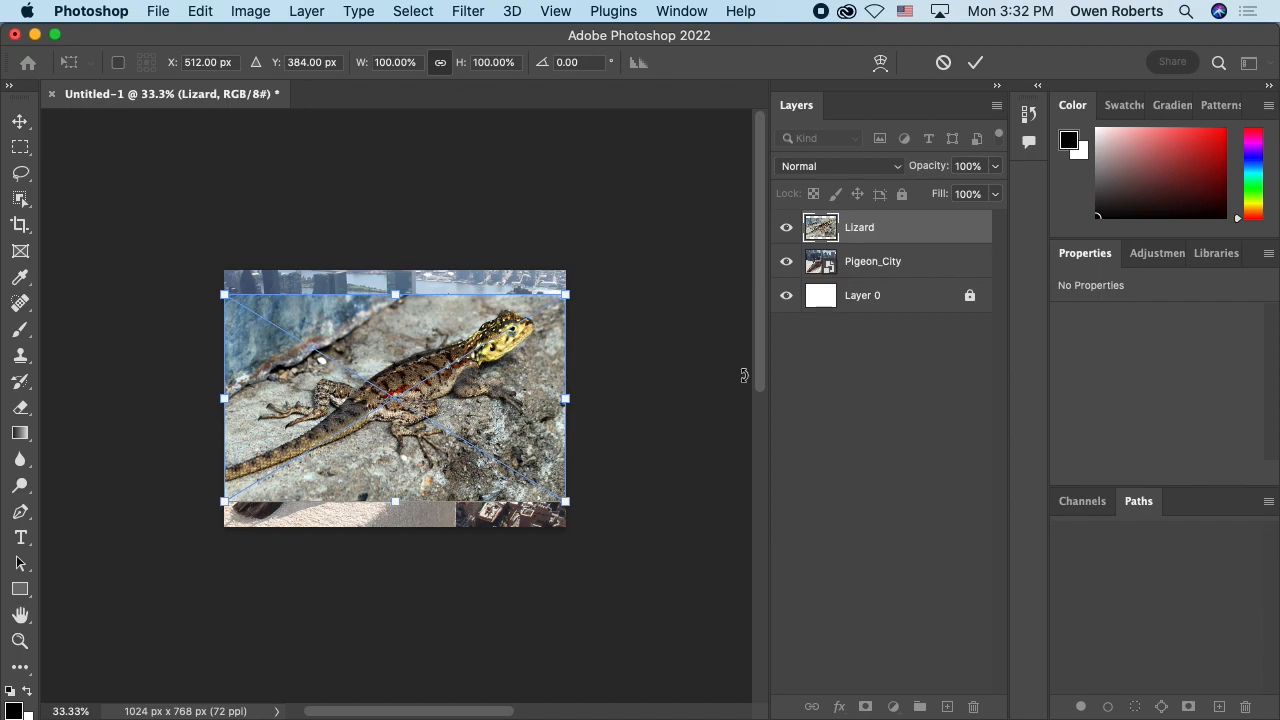
Step: Scale the placed lizard proportionally to about 278 x 168 px, position it over the ledge behind the pigeon, and commit the transform
{"action": "key", "text": "super+equal"}
{"action": "key", "text": "super+equal"}
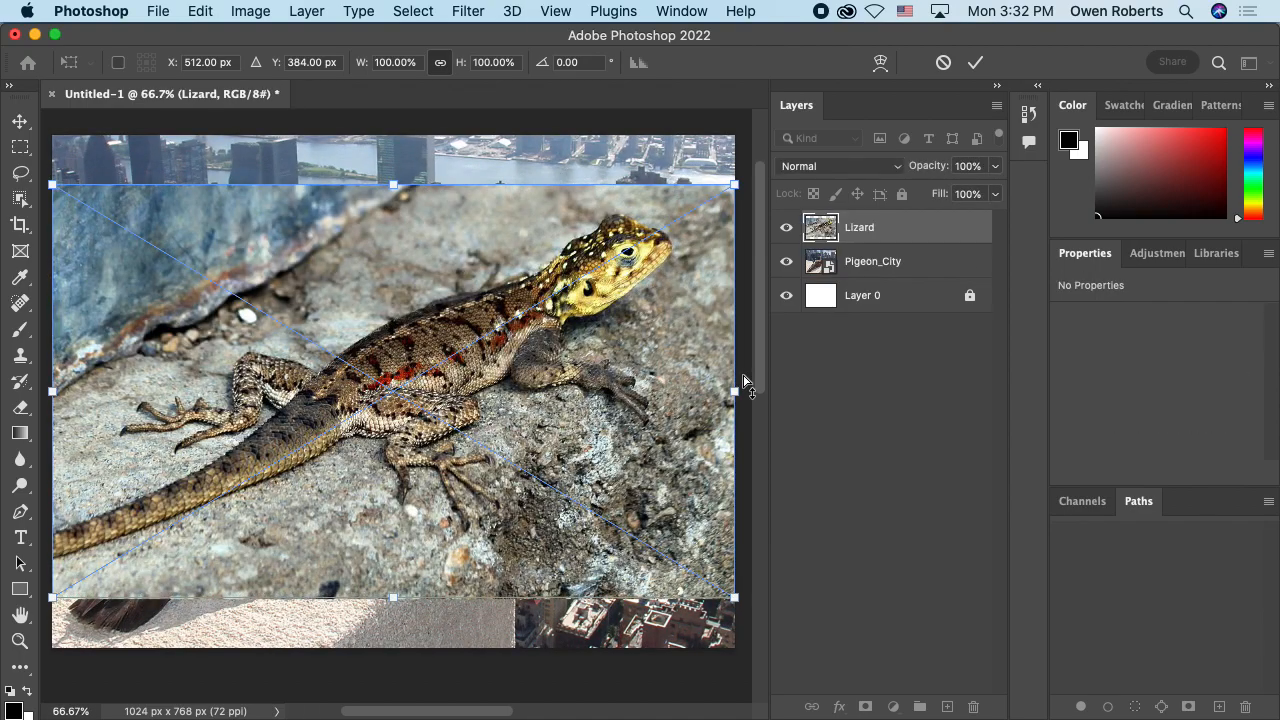
{"action": "key", "text": "super+minus"}
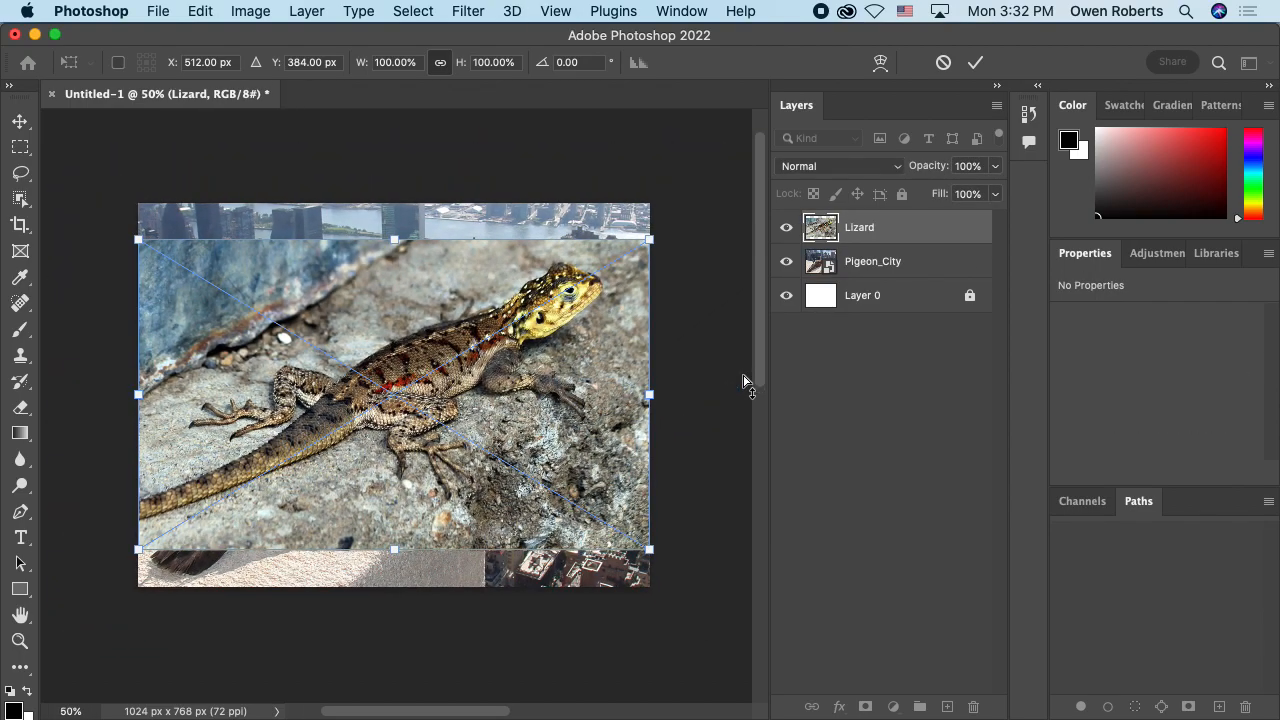
{"action": "mouse_move", "coordinate": [482, 342]}
{"action": "left_mouse_down"}
{"action": "mouse_move", "coordinate": [503, 317]}
{"action": "mouse_move", "coordinate": [491, 283]}
{"action": "mouse_move", "coordinate": [465, 299]}
{"action": "mouse_move", "coordinate": [533, 305]}
{"action": "mouse_move", "coordinate": [455, 318]}
{"action": "mouse_move", "coordinate": [482, 300]}
{"action": "mouse_move", "coordinate": [477, 318]}
{"action": "left_mouse_up"}
{"action": "left_click_drag", "start_coordinate": [651, 206], "coordinate": [390, 355]}
{"action": "left_click_drag", "start_coordinate": [286, 400], "coordinate": [232, 393]}
{"action": "left_click_drag", "start_coordinate": [343, 349], "coordinate": [210, 428]}
{"action": "key", "text": "Return"}
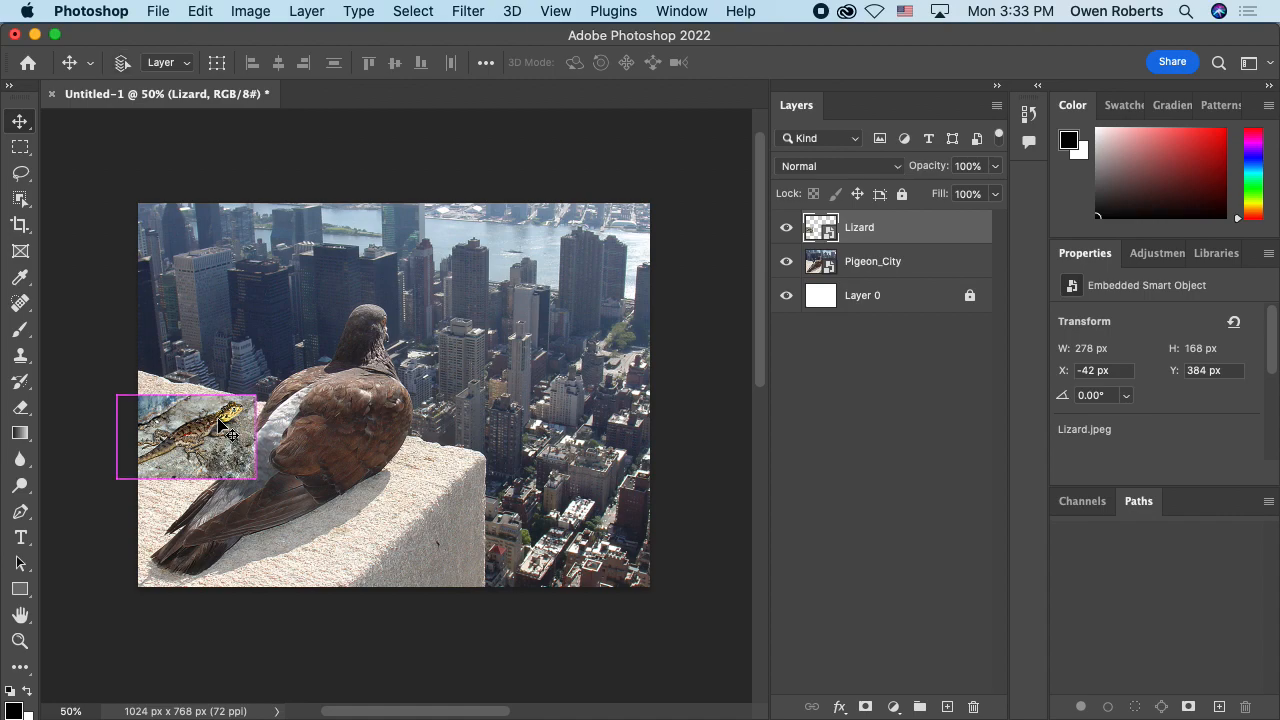
Step: Shift the lizard image slightly inward and upward on the ledge, to about X -10 px and Y 373 px
{"action": "key", "text": "super+1"}
{"action": "left_click_drag", "start_coordinate": [240, 380], "coordinate": [566, 283]}
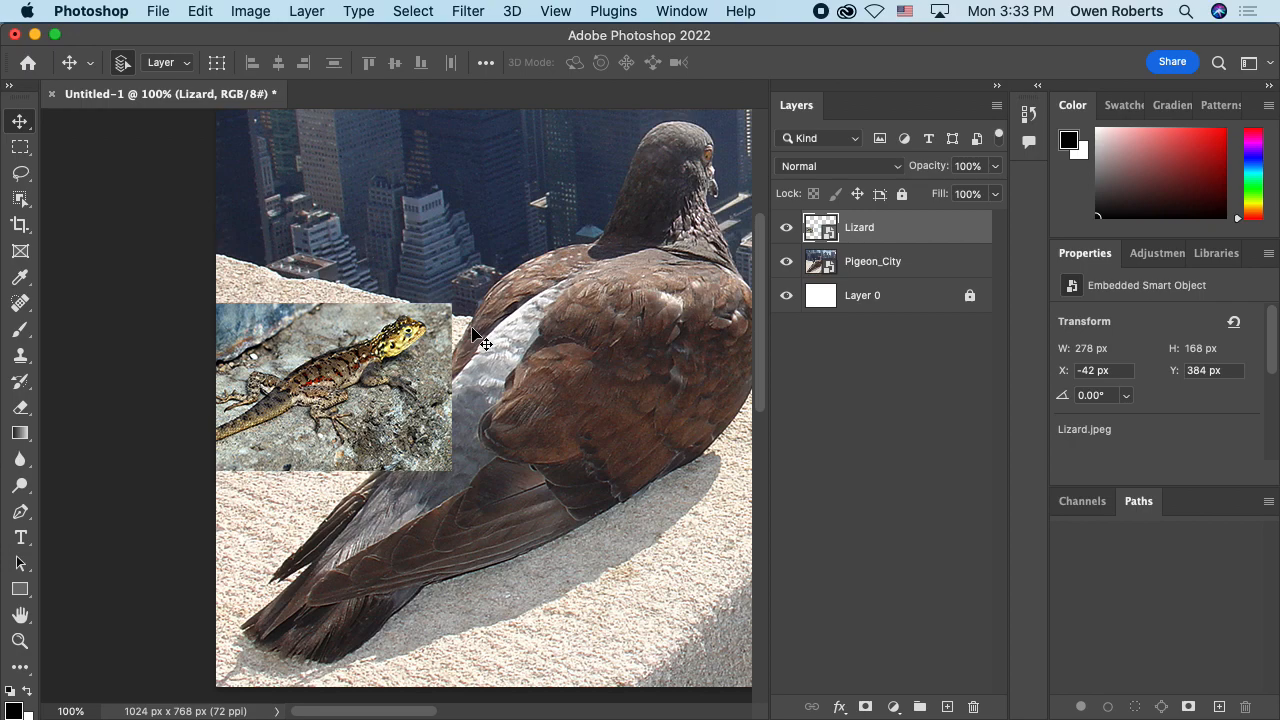
{"action": "mouse_move", "coordinate": [385, 340]}
{"action": "left_mouse_down"}
{"action": "mouse_move", "coordinate": [367, 322]}
{"action": "mouse_move", "coordinate": [359, 331]}
{"action": "mouse_move", "coordinate": [380, 322]}
{"action": "left_mouse_up"}
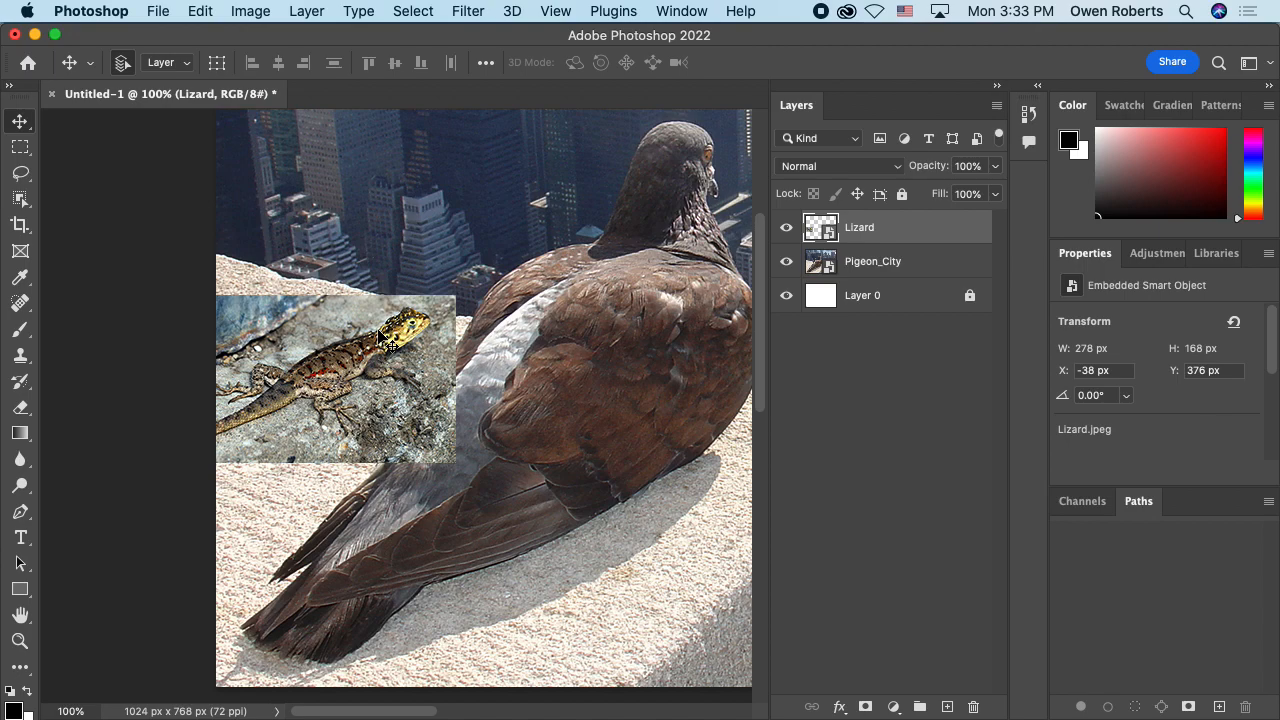
{"action": "left_click_drag", "start_coordinate": [336, 353], "coordinate": [372, 352]}
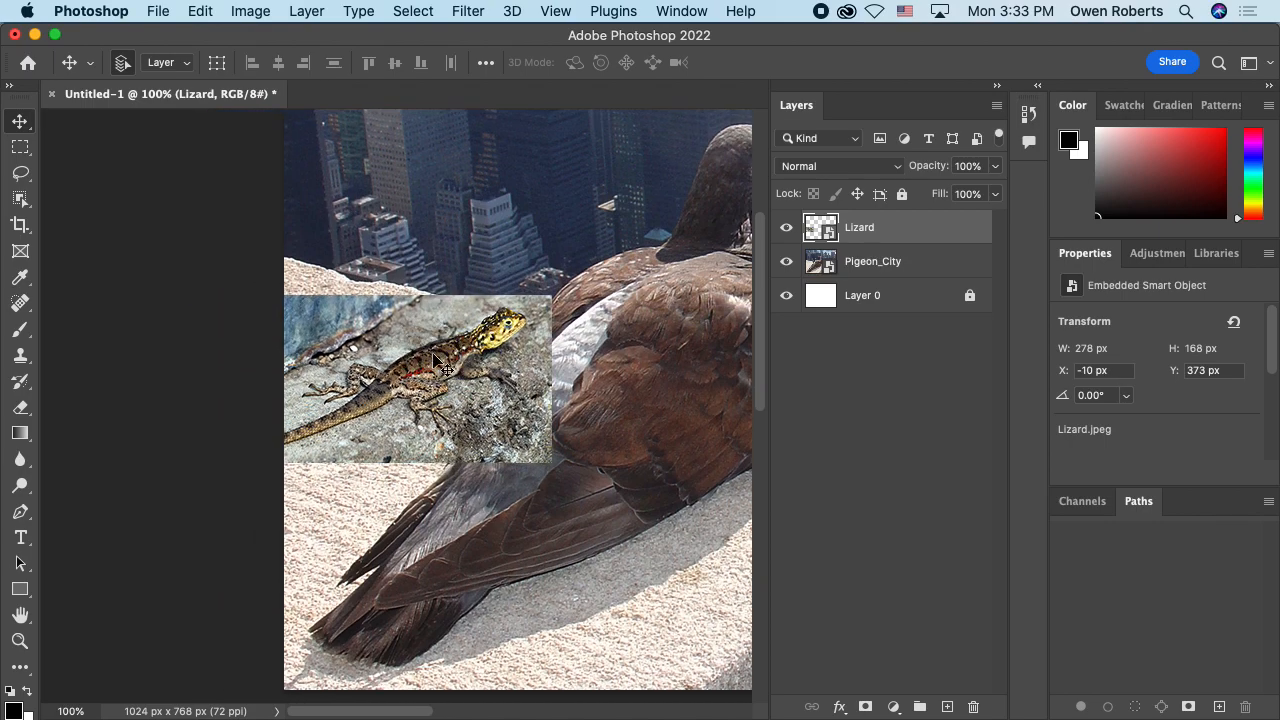
{"action": "key", "text": "super+equal"}
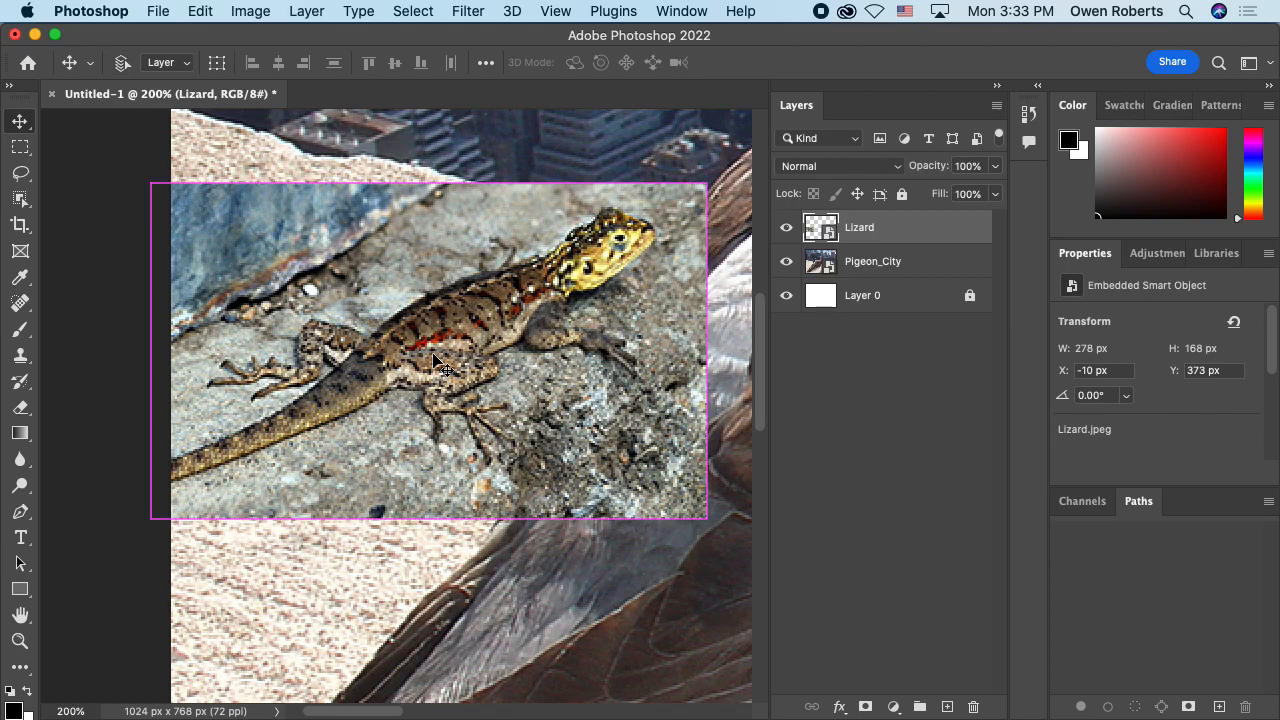
{"action": "key", "text": "super+minus"}
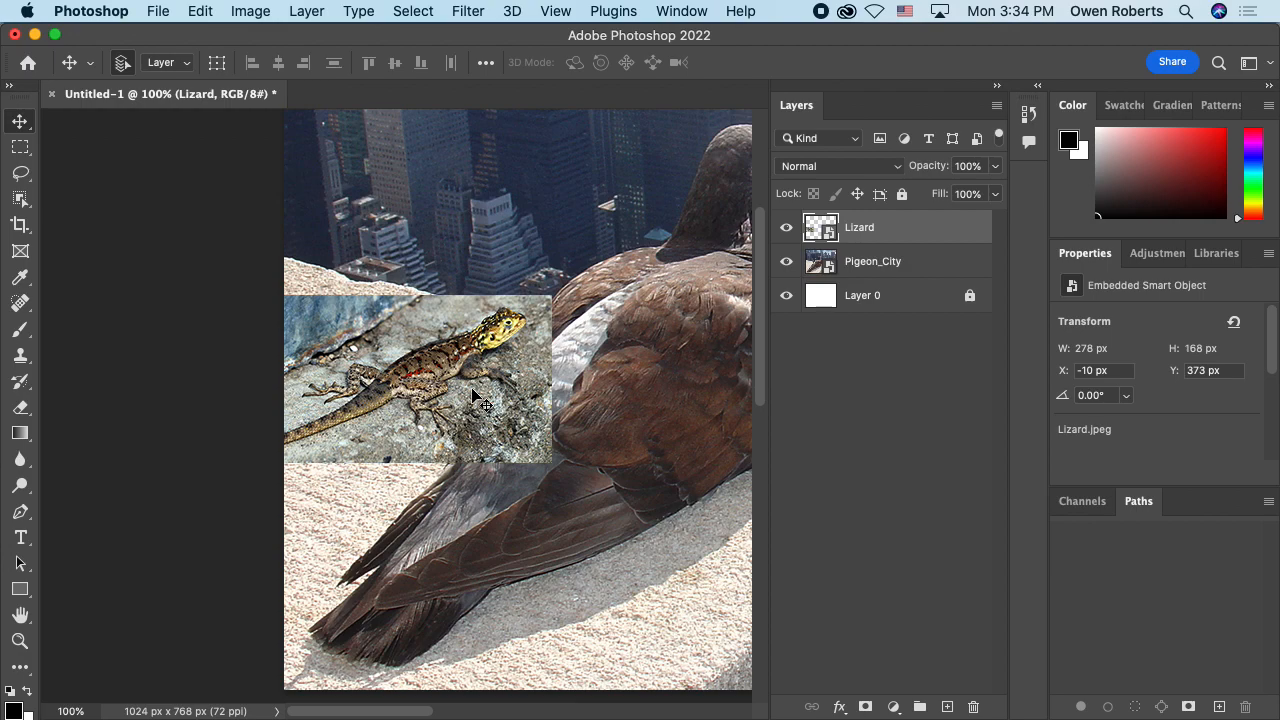
Step: Hide the Pigeon_City layer to inspect the lizard picture against the white layer, and show it again
{"action": "left_click", "coordinate": [786, 263]}
{"action": "left_click", "coordinate": [786, 263]}
{"action": "left_click", "coordinate": [786, 263]}
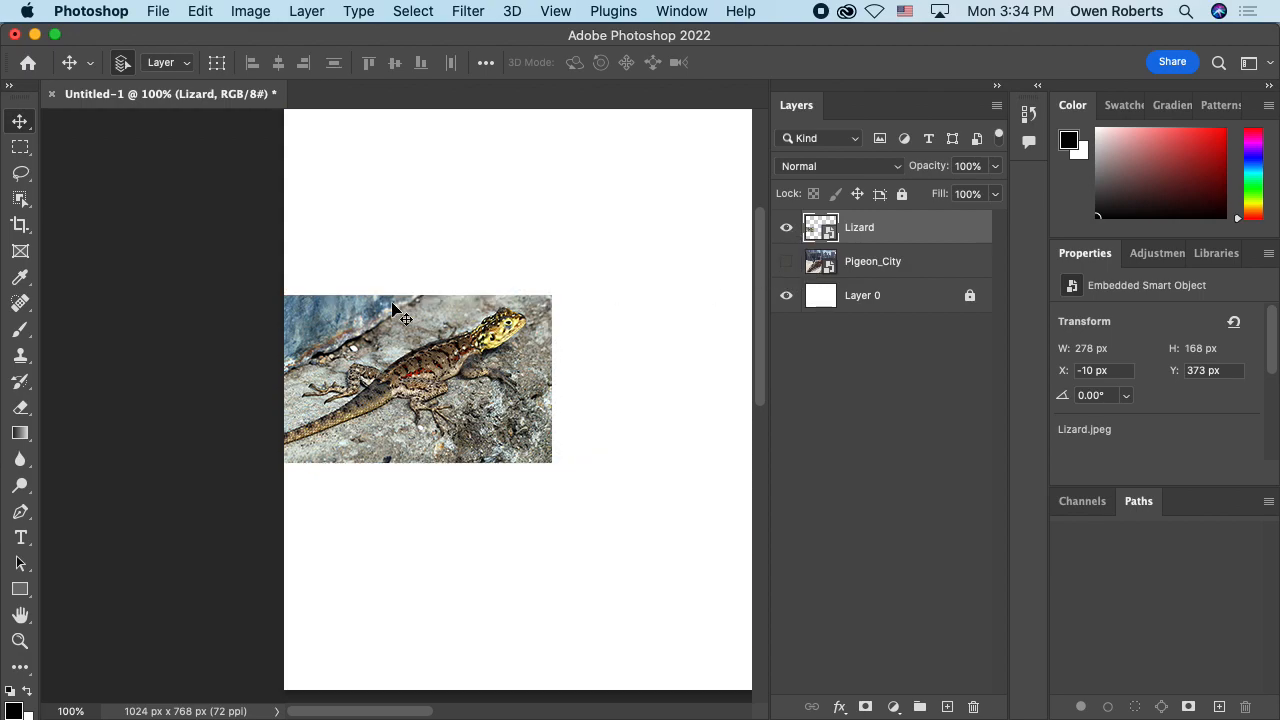
{"action": "left_click", "coordinate": [786, 261]}
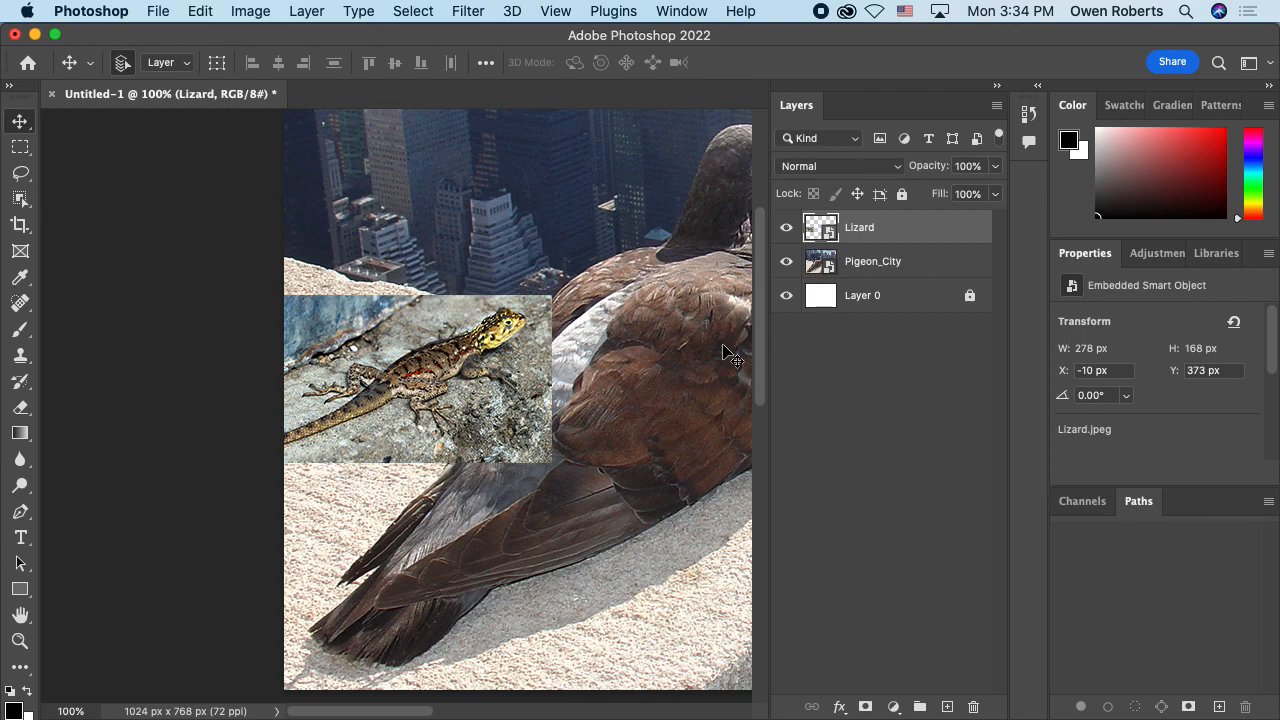
Step: Select the lizard on the Lizard layer with the Object Selection tool in Rectangle mode by framing the whole animal
{"action": "key", "text": "super+equal"}
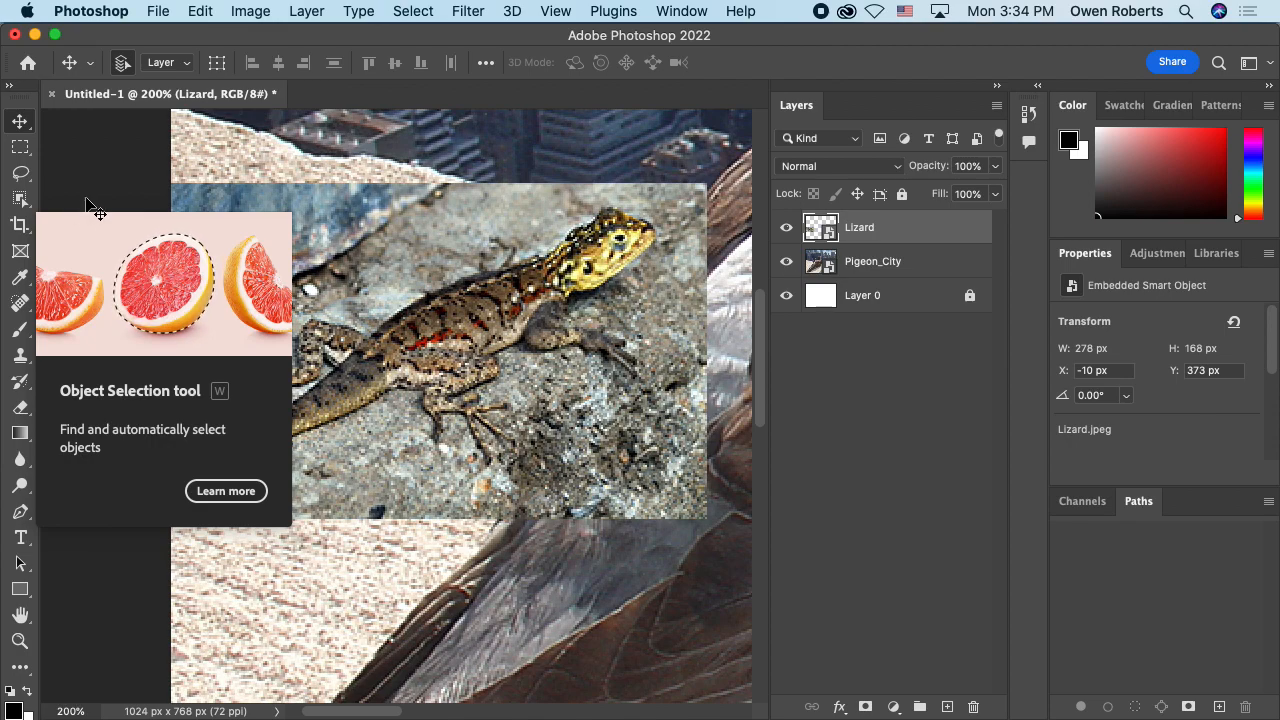
{"action": "left_click", "coordinate": [20, 198]}
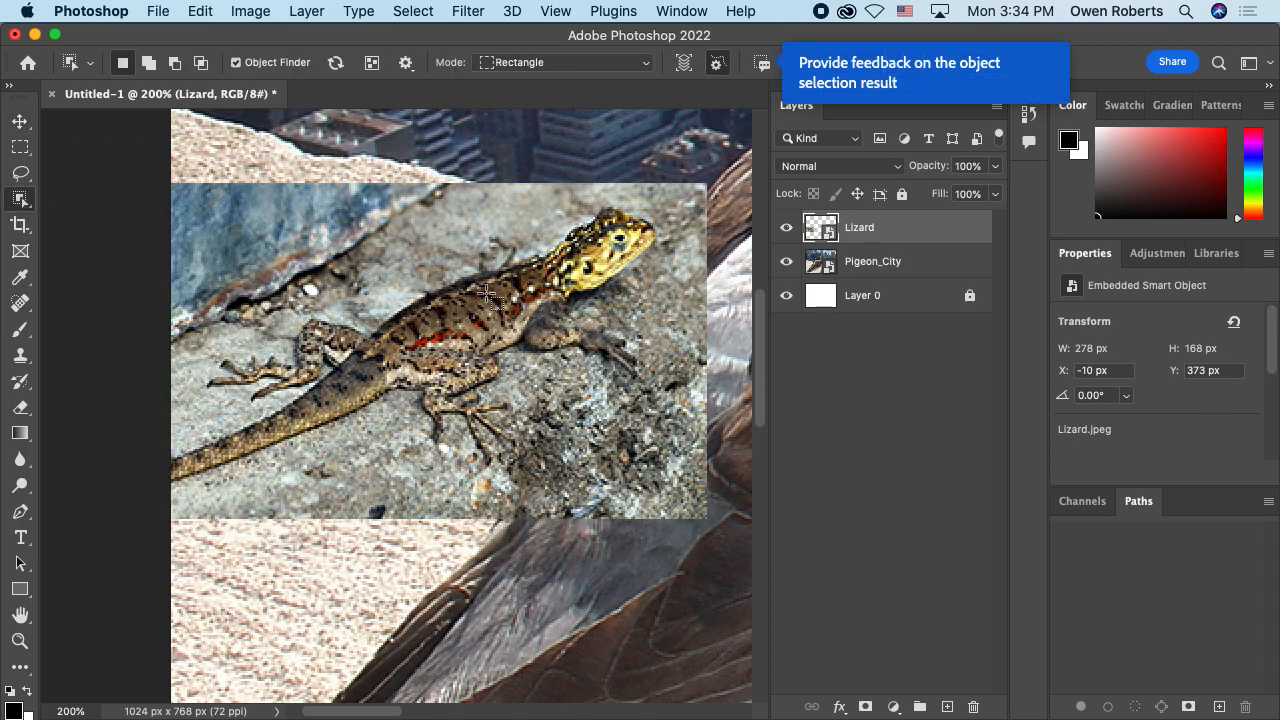
{"action": "left_click_drag", "start_coordinate": [443, 326], "coordinate": [467, 314]}
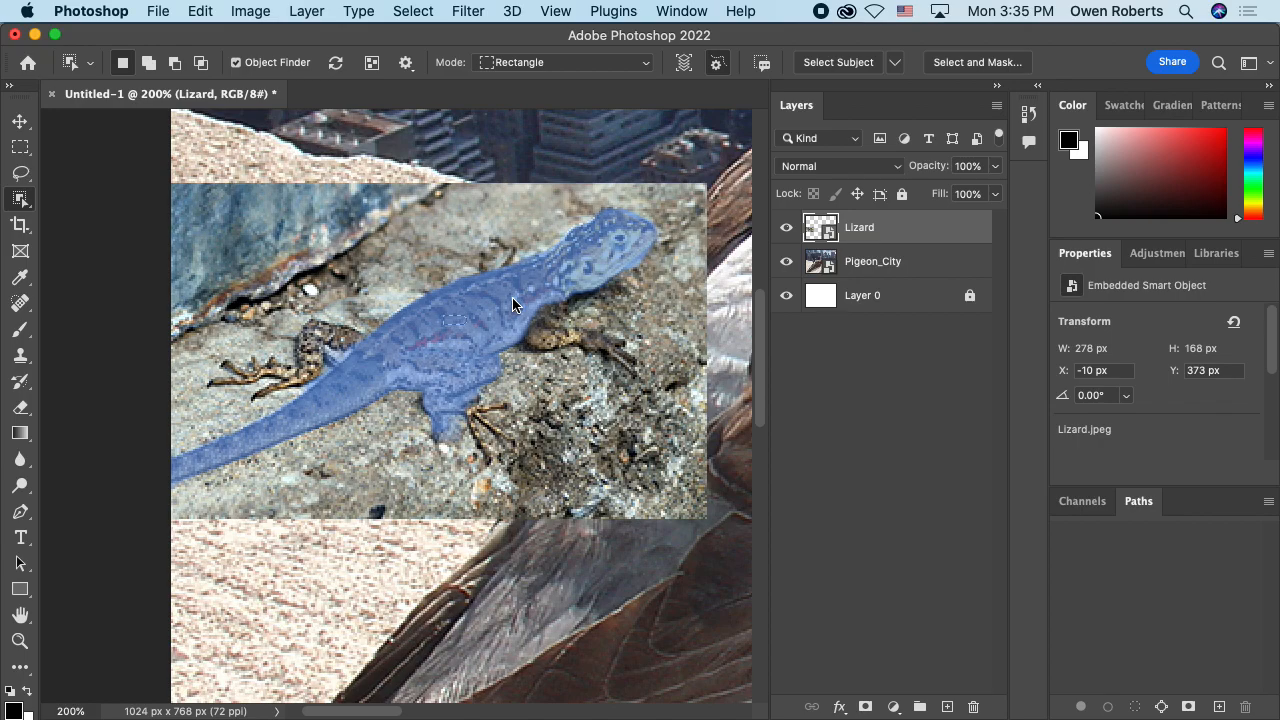
{"action": "key", "text": "super+equal"}
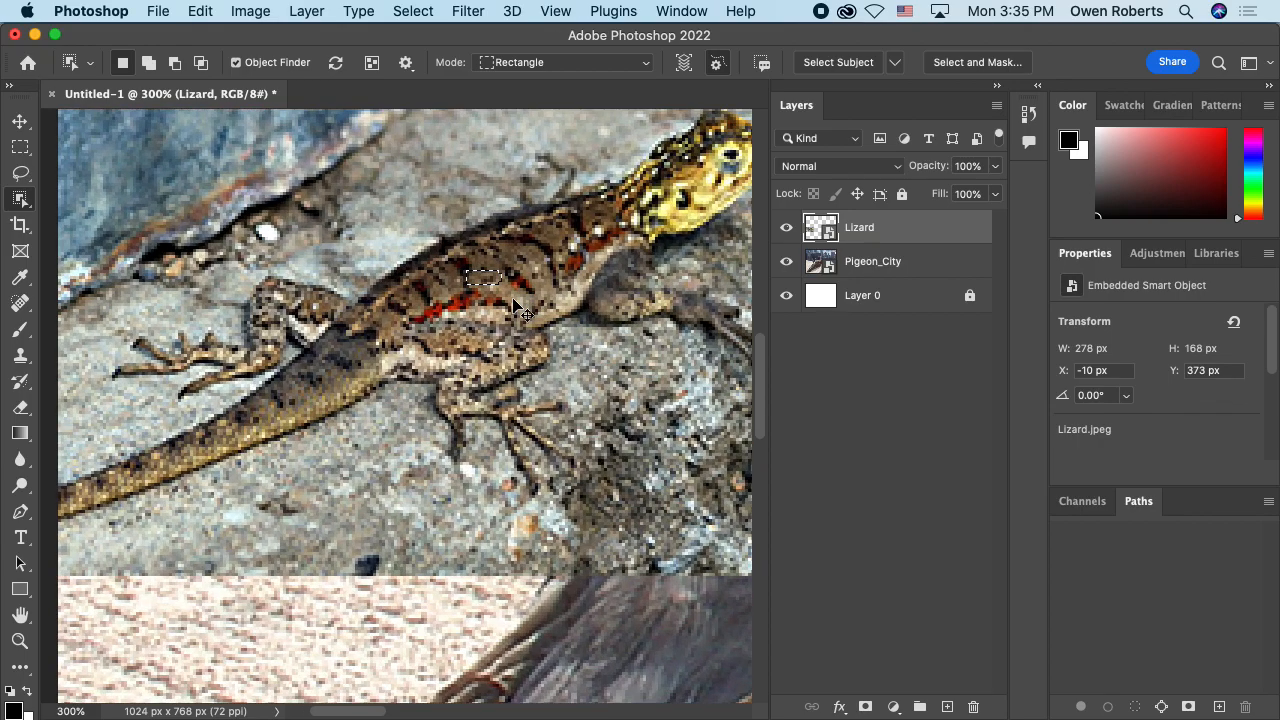
{"action": "key", "text": "super+minus"}
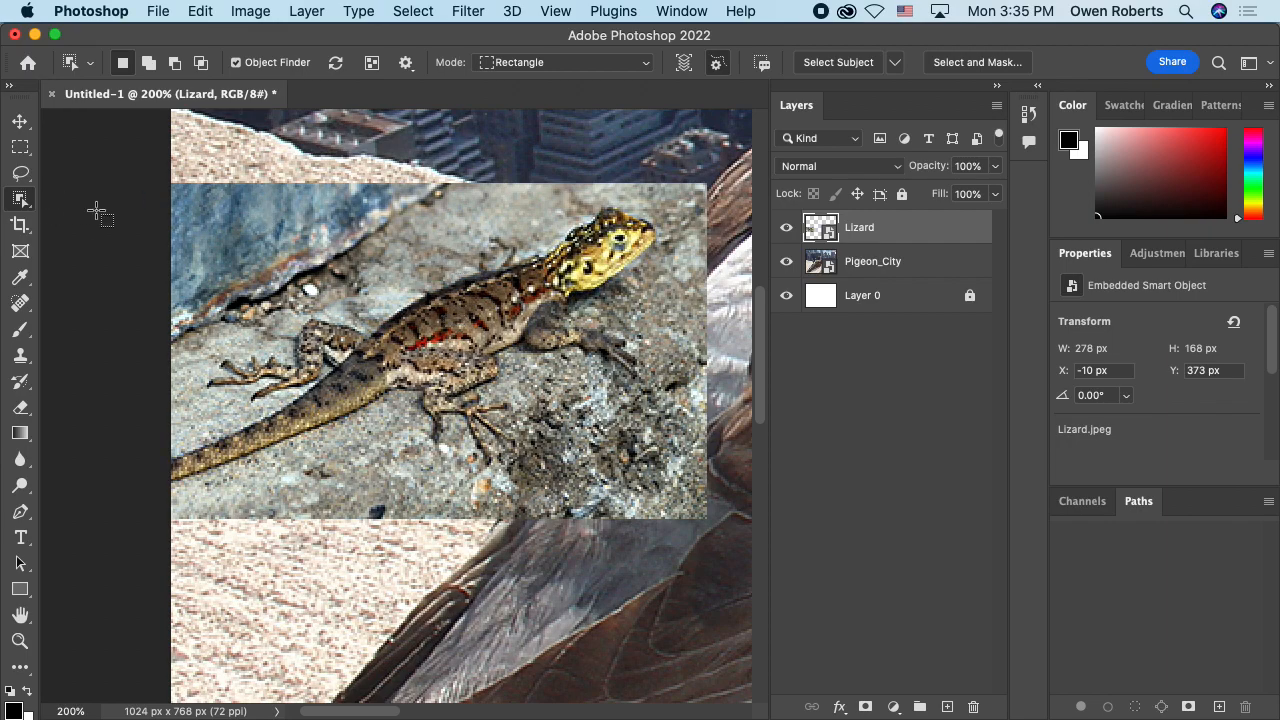
{"action": "left_click_drag", "start_coordinate": [676, 196], "coordinate": [155, 500]}
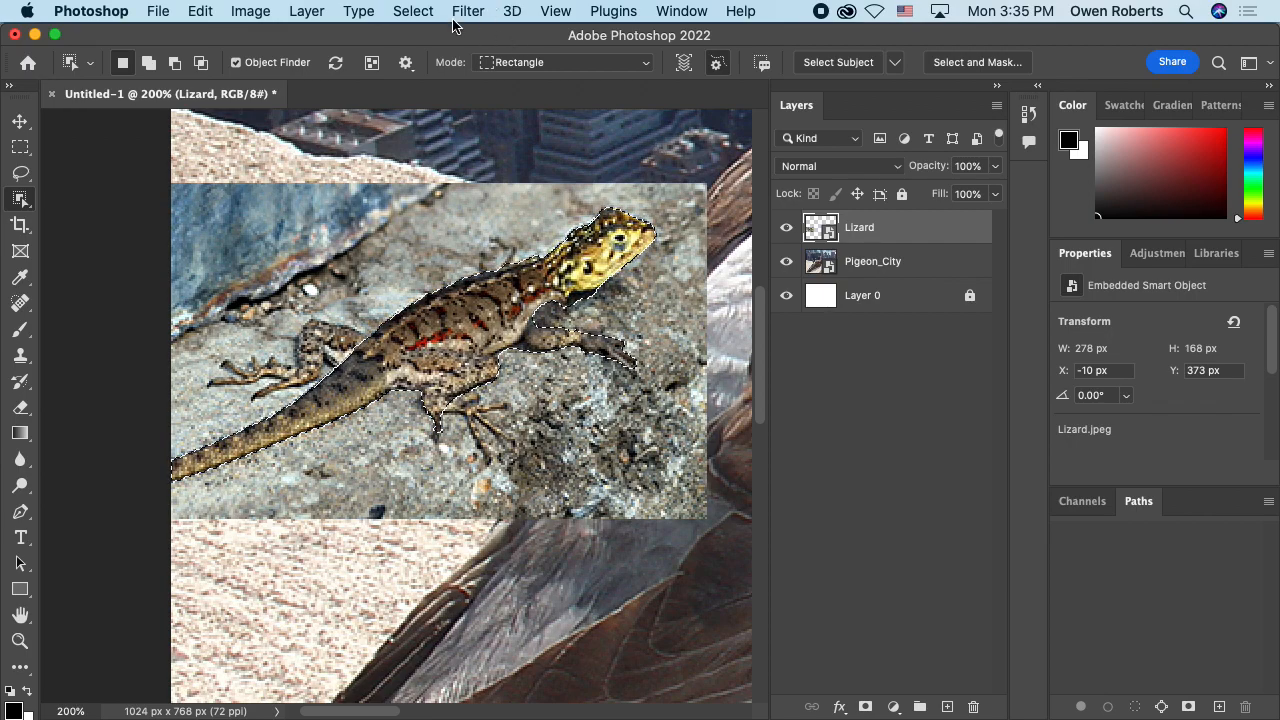
Step: Deselect the lizard selection
{"action": "left_click", "coordinate": [414, 12]}
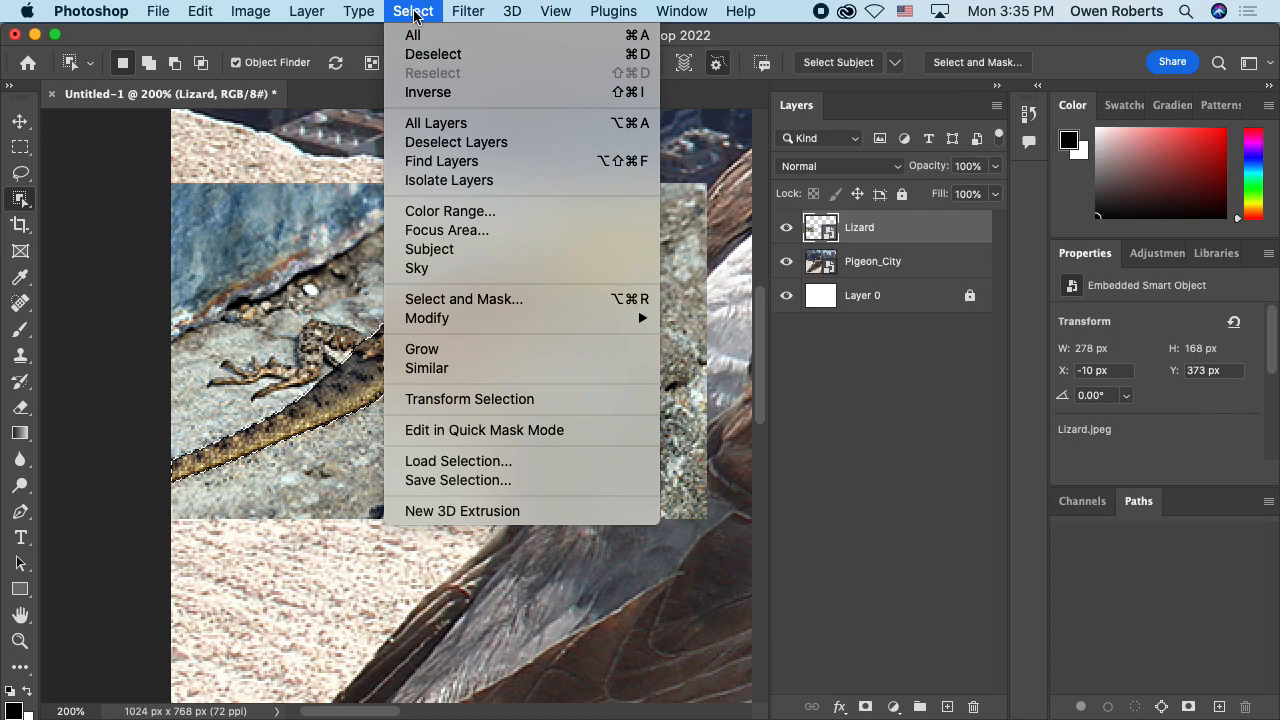
{"action": "left_click", "coordinate": [414, 12]}
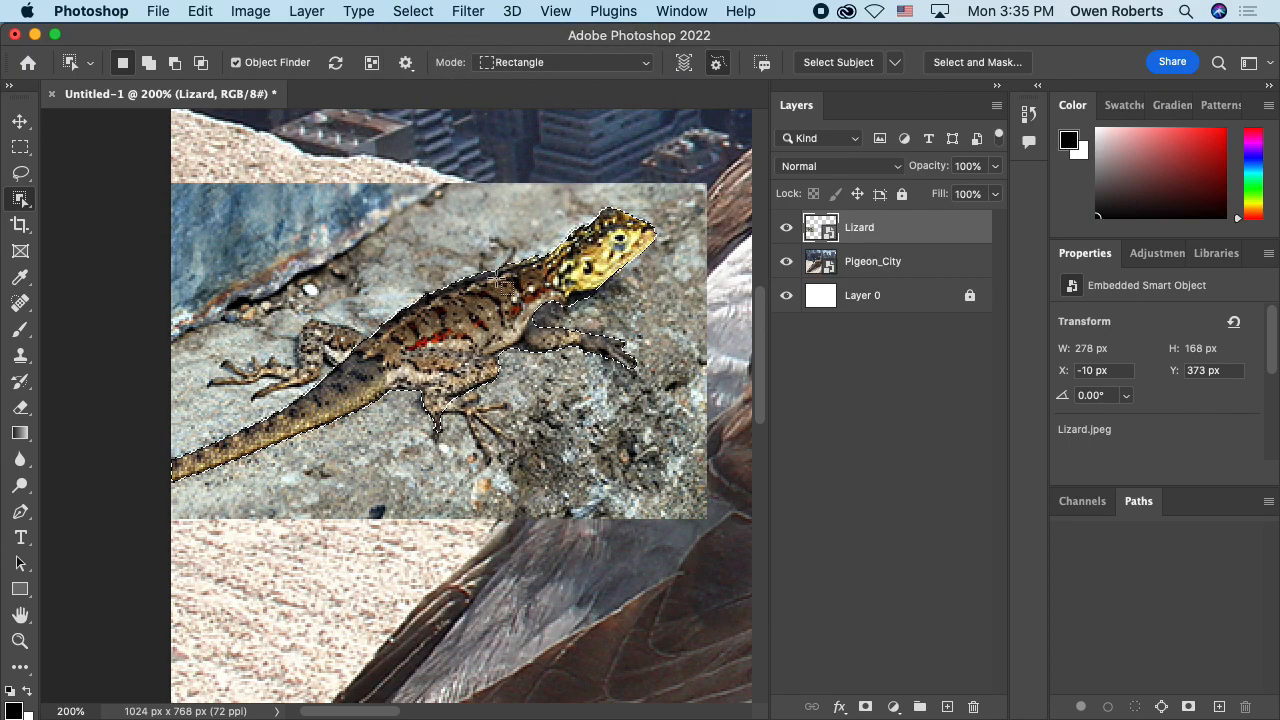
{"action": "left_click", "coordinate": [420, 14]}
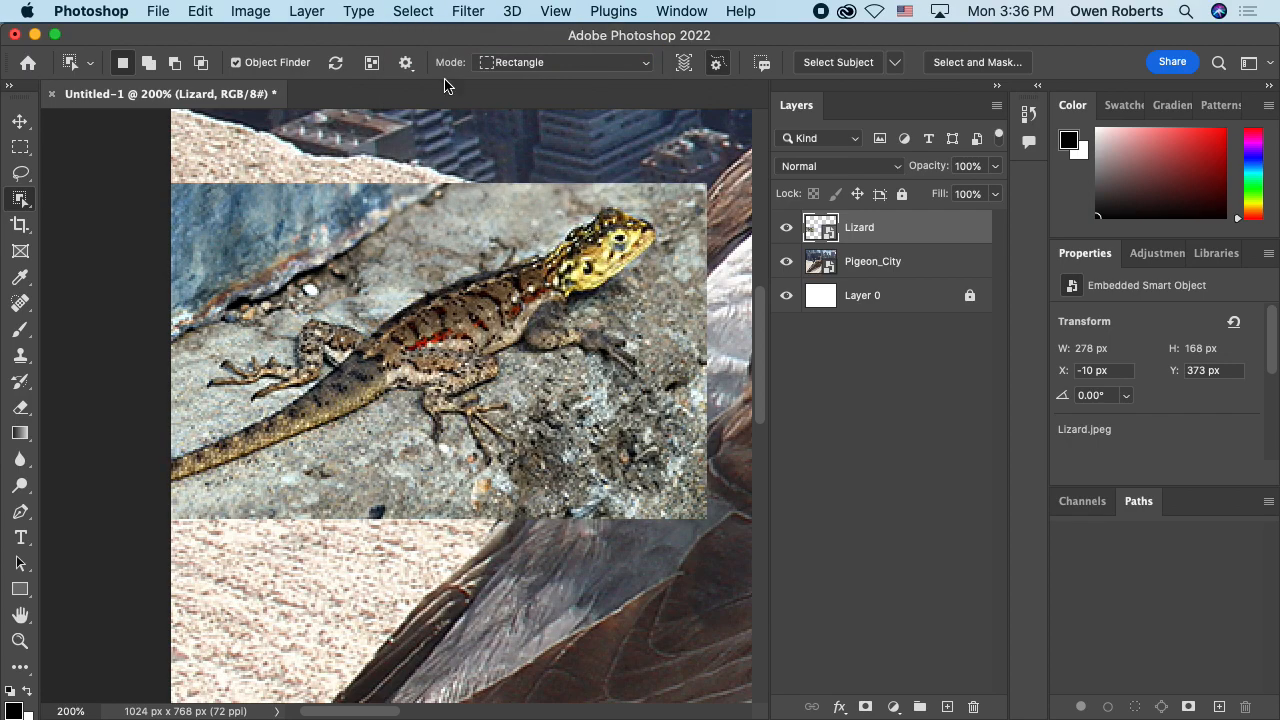
{"action": "left_click", "coordinate": [413, 11]}
{"action": "left_click", "coordinate": [413, 11]}
{"action": "left_click", "coordinate": [413, 10]}
{"action": "left_click", "coordinate": [425, 73]}
{"action": "left_click", "coordinate": [418, 9]}
{"action": "left_click", "coordinate": [430, 54]}
Step: Try object selection on the lizard again, framing the whole animal and then only a strip across its body
{"action": "left_click_drag", "start_coordinate": [684, 193], "coordinate": [180, 496]}
{"action": "left_click", "coordinate": [483, 320]}
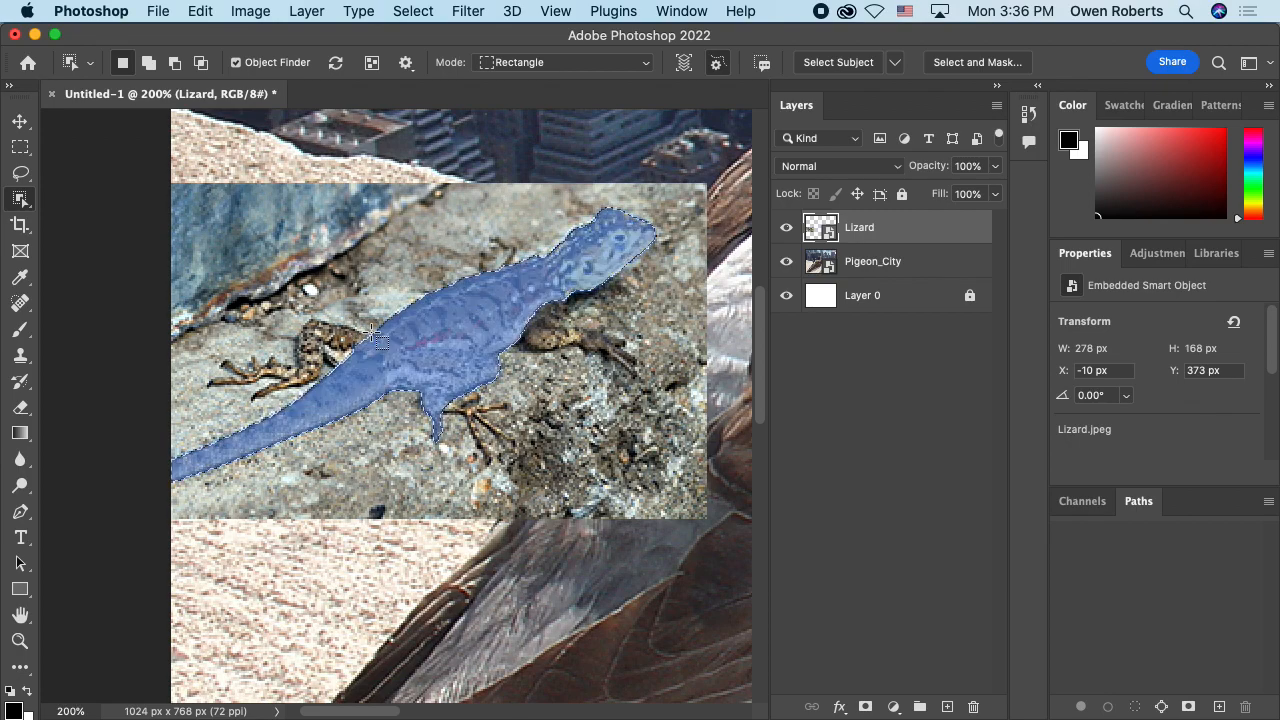
{"action": "left_click_drag", "start_coordinate": [332, 333], "coordinate": [546, 336]}
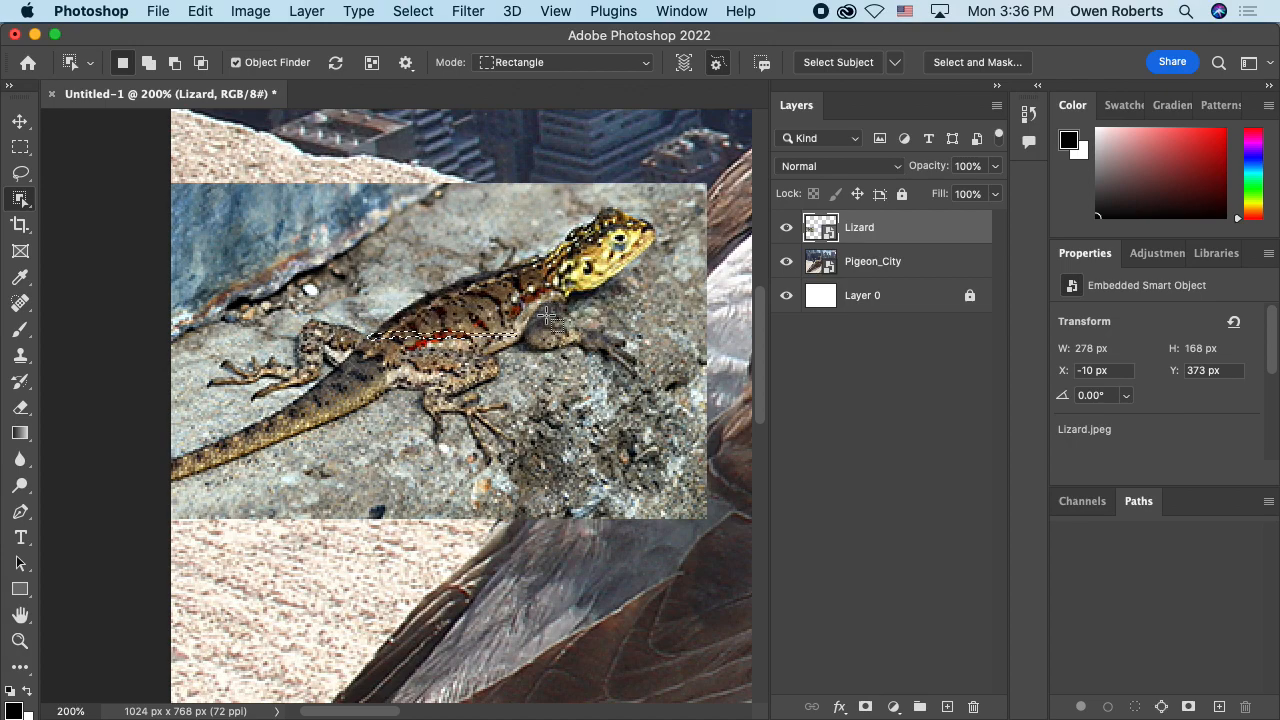
Step: Select the lizard's detected shape with the Object Selection tool and add a layer mask from it to the Lizard layer
{"action": "left_click", "coordinate": [31, 203]}
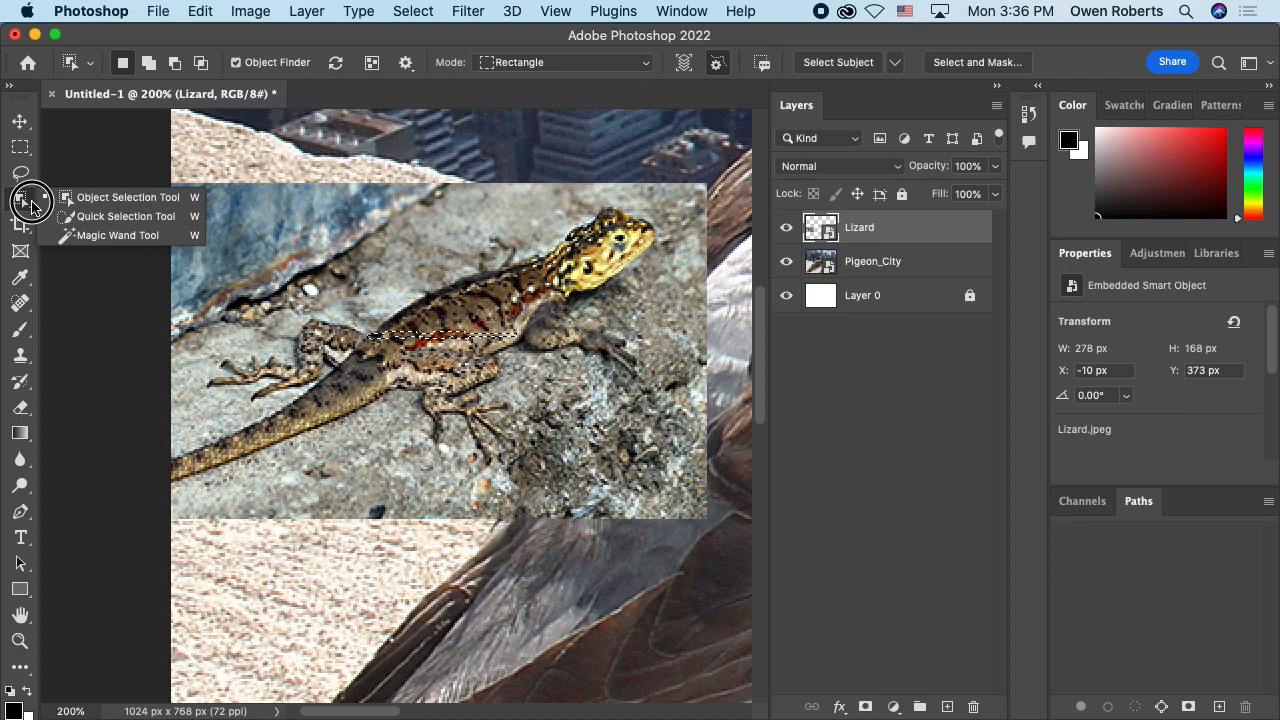
{"action": "left_click", "coordinate": [32, 207]}
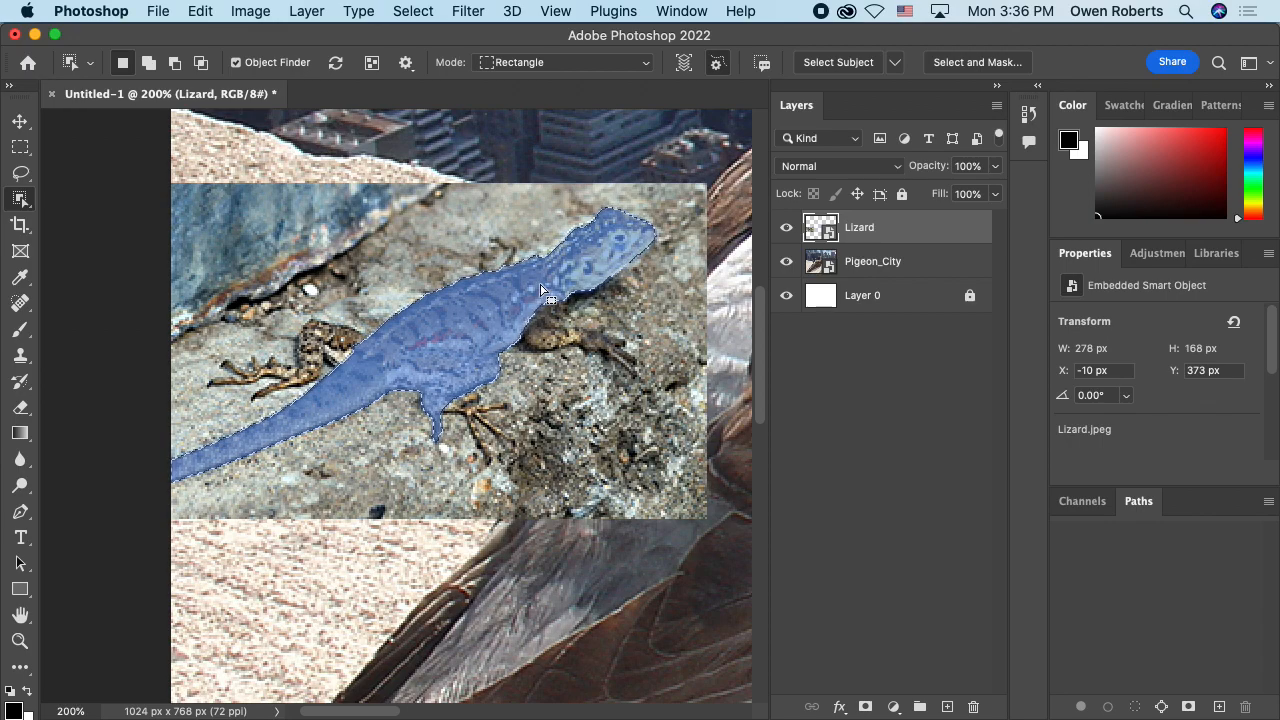
{"action": "left_click", "coordinate": [625, 263]}
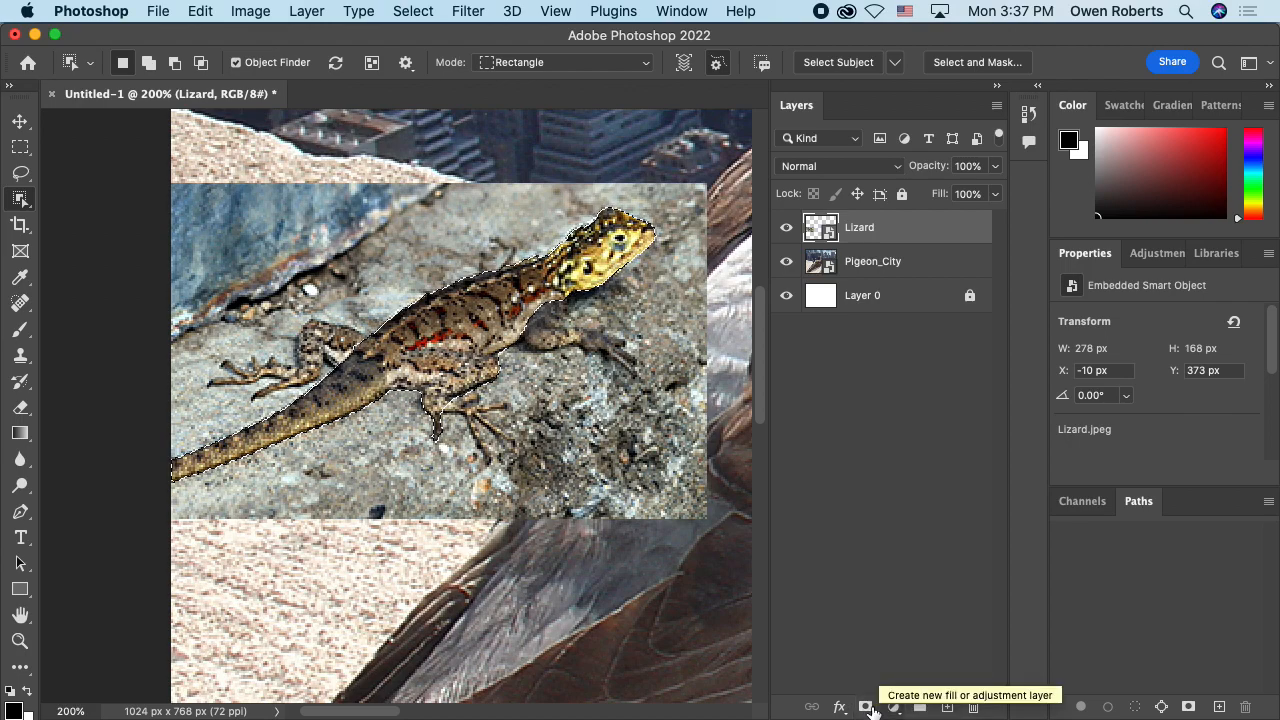
{"action": "left_click", "coordinate": [866, 707]}
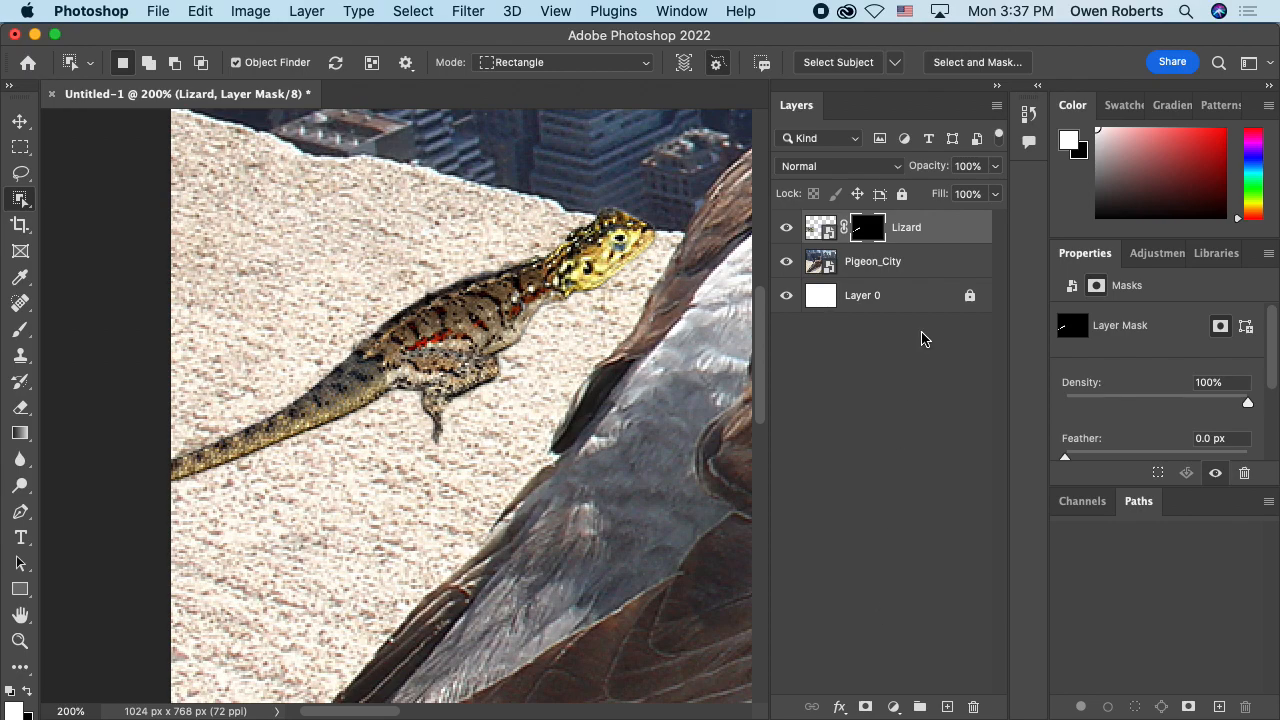
Step: Open the Lizard layer mask in Select and Mask and show the original image at 57% transparency
{"action": "double_click", "coordinate": [869, 229]}
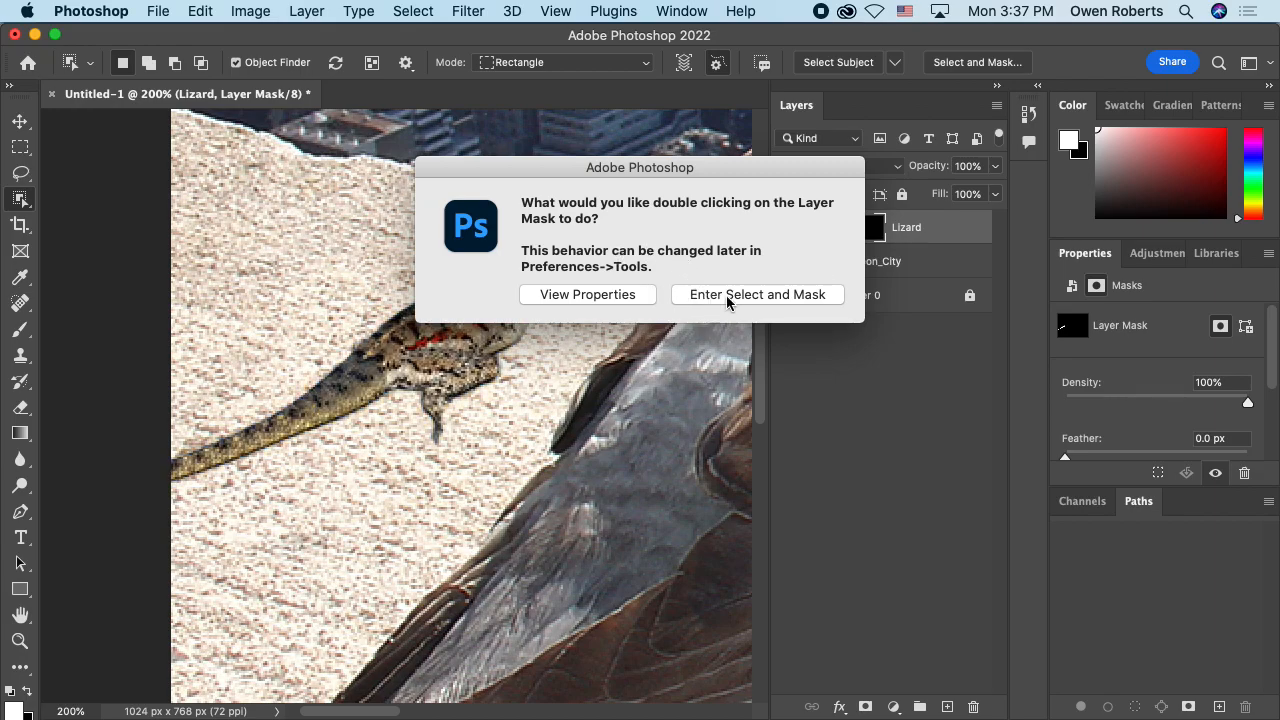
{"action": "left_click", "coordinate": [785, 298]}
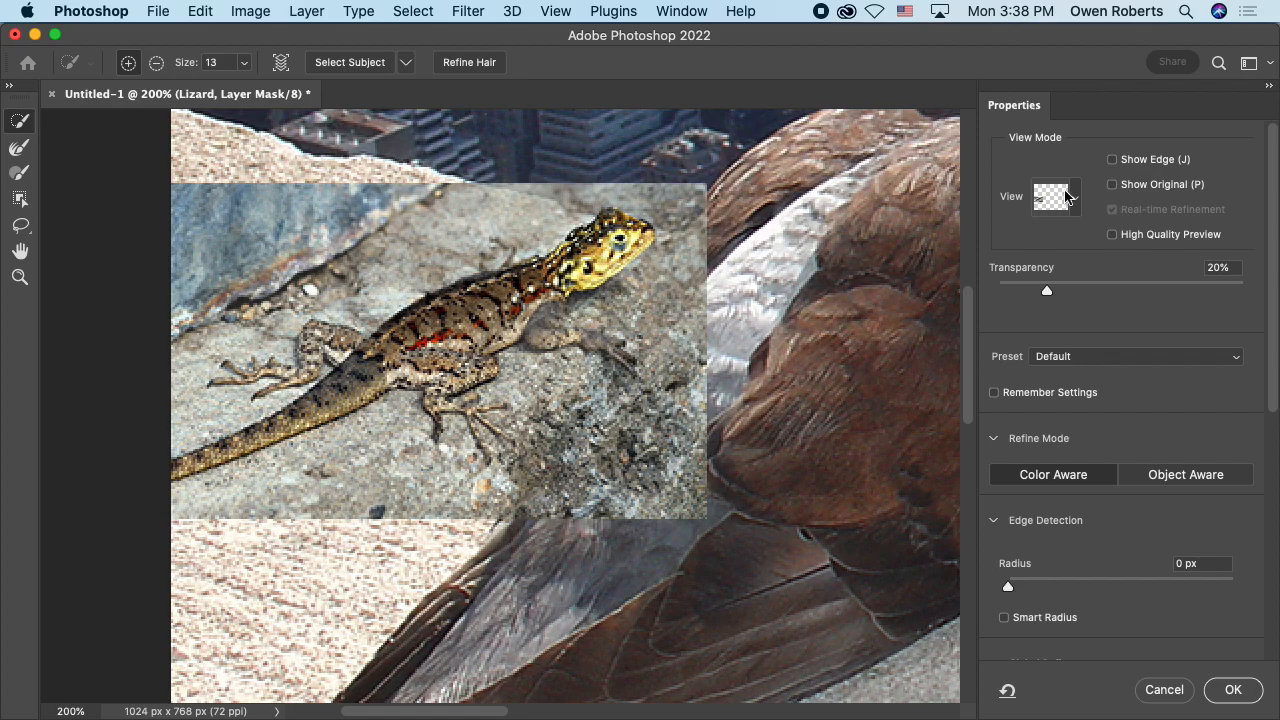
{"action": "left_click", "coordinate": [1146, 186]}
{"action": "left_click_drag", "start_coordinate": [1047, 290], "coordinate": [1138, 291]}
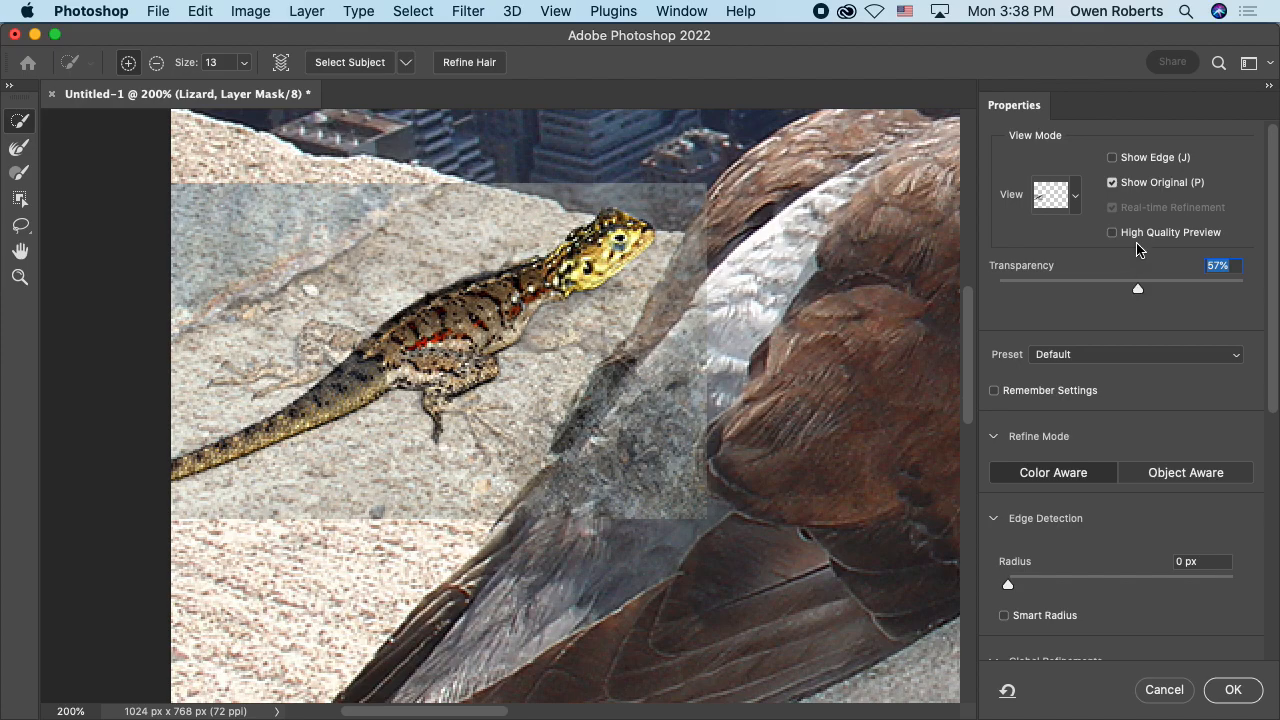
Step: Switch the Select and Mask view to Overlay
{"action": "left_click", "coordinate": [1077, 200]}
{"action": "left_click", "coordinate": [1077, 200]}
{"action": "left_click", "coordinate": [1062, 195]}
{"action": "left_click", "coordinate": [1062, 195]}
{"action": "left_click_drag", "start_coordinate": [1135, 288], "coordinate": [1087, 287]}
{"action": "left_click", "coordinate": [1077, 199]}
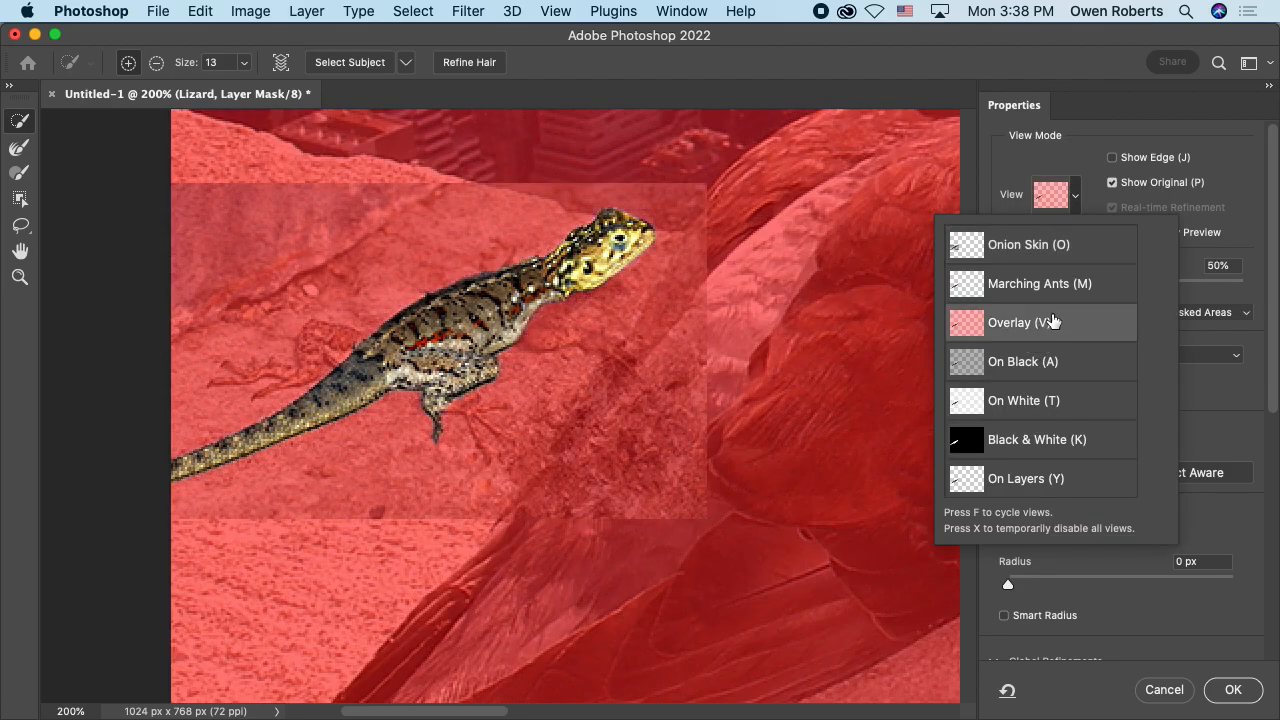
{"action": "left_click", "coordinate": [1086, 205]}
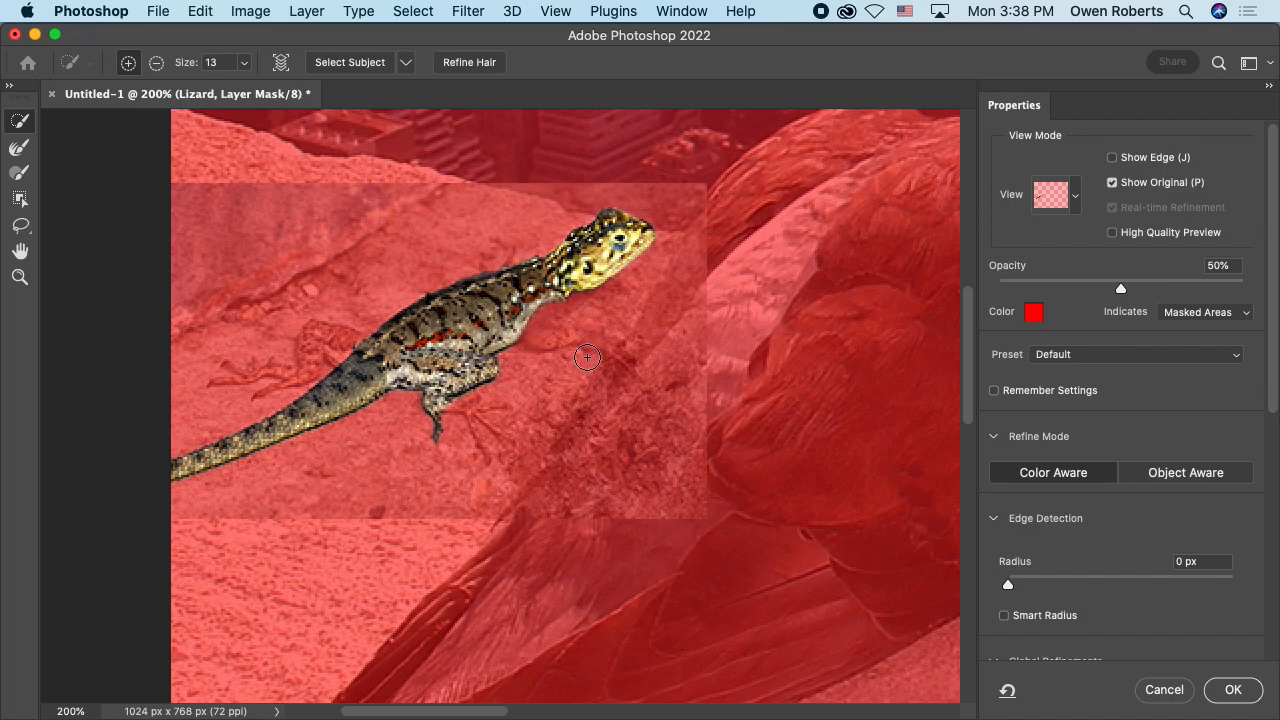
Step: Try out the mask overlay's opacity and color settings, including the hue in the Color Picker
{"action": "key", "text": "super+equal"}
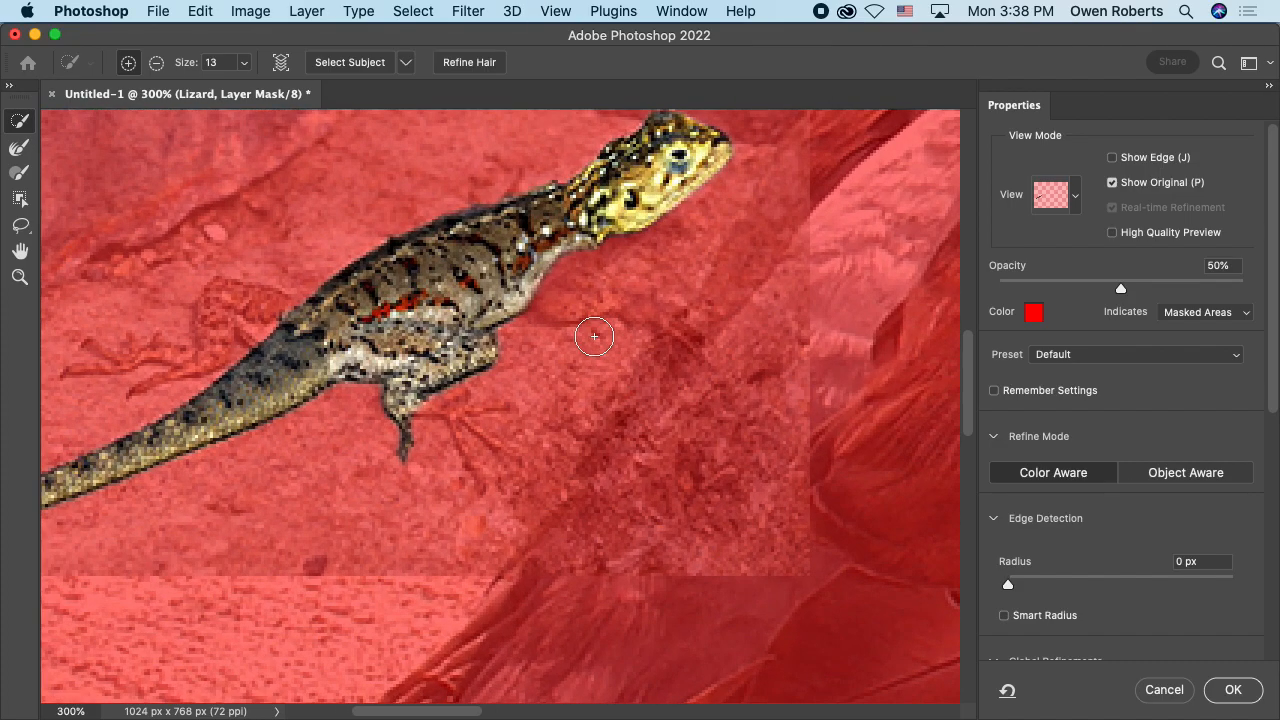
{"action": "mouse_move", "coordinate": [563, 291]}
{"action": "left_mouse_down"}
{"action": "mouse_move", "coordinate": [657, 320]}
{"action": "mouse_move", "coordinate": [800, 298]}
{"action": "left_mouse_up"}
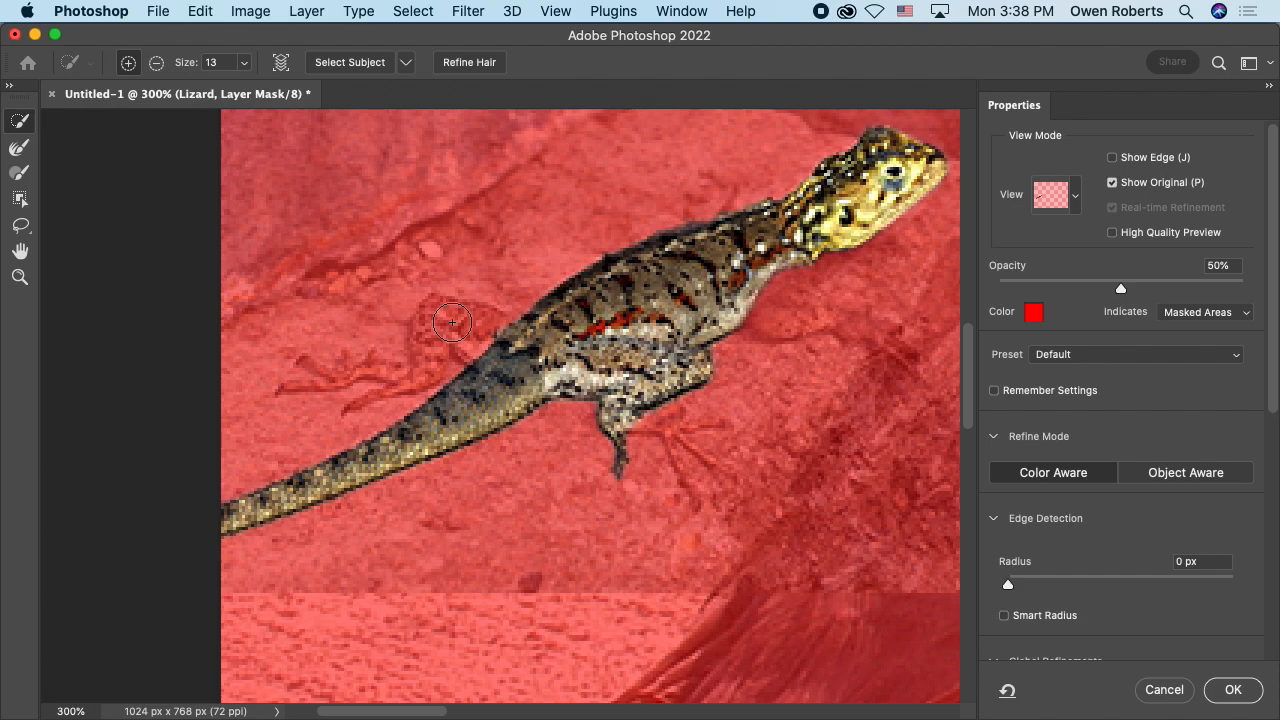
{"action": "mouse_move", "coordinate": [1117, 288]}
{"action": "left_mouse_down"}
{"action": "mouse_move", "coordinate": [1063, 288]}
{"action": "mouse_move", "coordinate": [1121, 289]}
{"action": "left_mouse_up"}
{"action": "left_click", "coordinate": [1033, 312]}
{"action": "left_click_drag", "start_coordinate": [650, 192], "coordinate": [808, 352]}
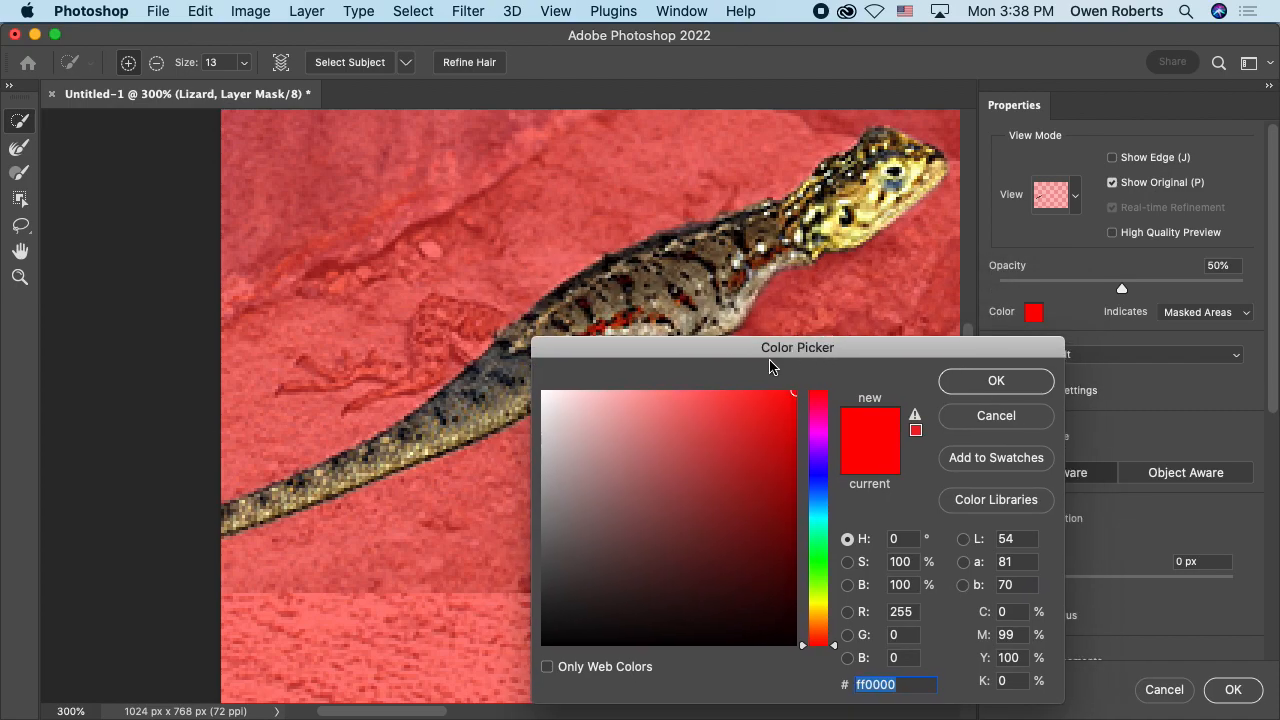
{"action": "left_click_drag", "start_coordinate": [814, 455], "coordinate": [836, 384]}
{"action": "left_click", "coordinate": [982, 379]}
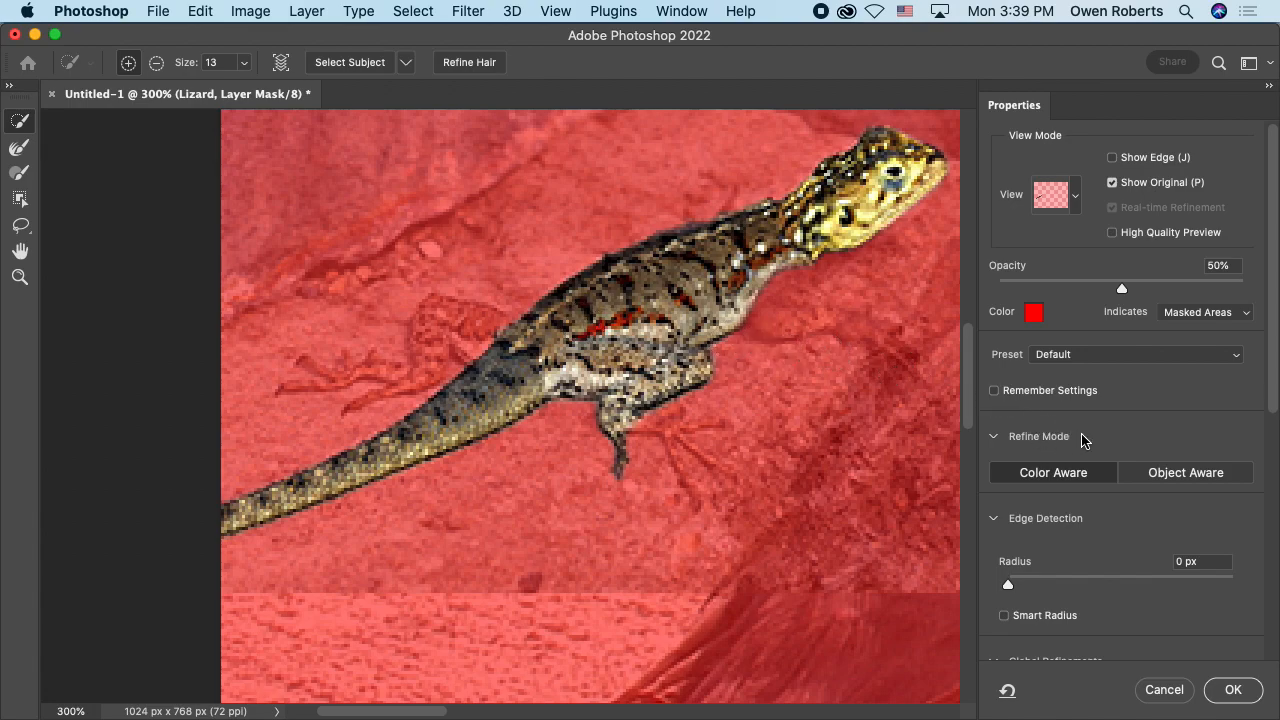
Step: Switch the Refine Mode to Object Aware and accept the change
{"action": "scroll", "coordinate": [1087, 437], "scroll_direction": "down", "scroll_amount": 1}
{"action": "left_click", "coordinate": [1073, 311]}
{"action": "left_click", "coordinate": [1108, 316]}
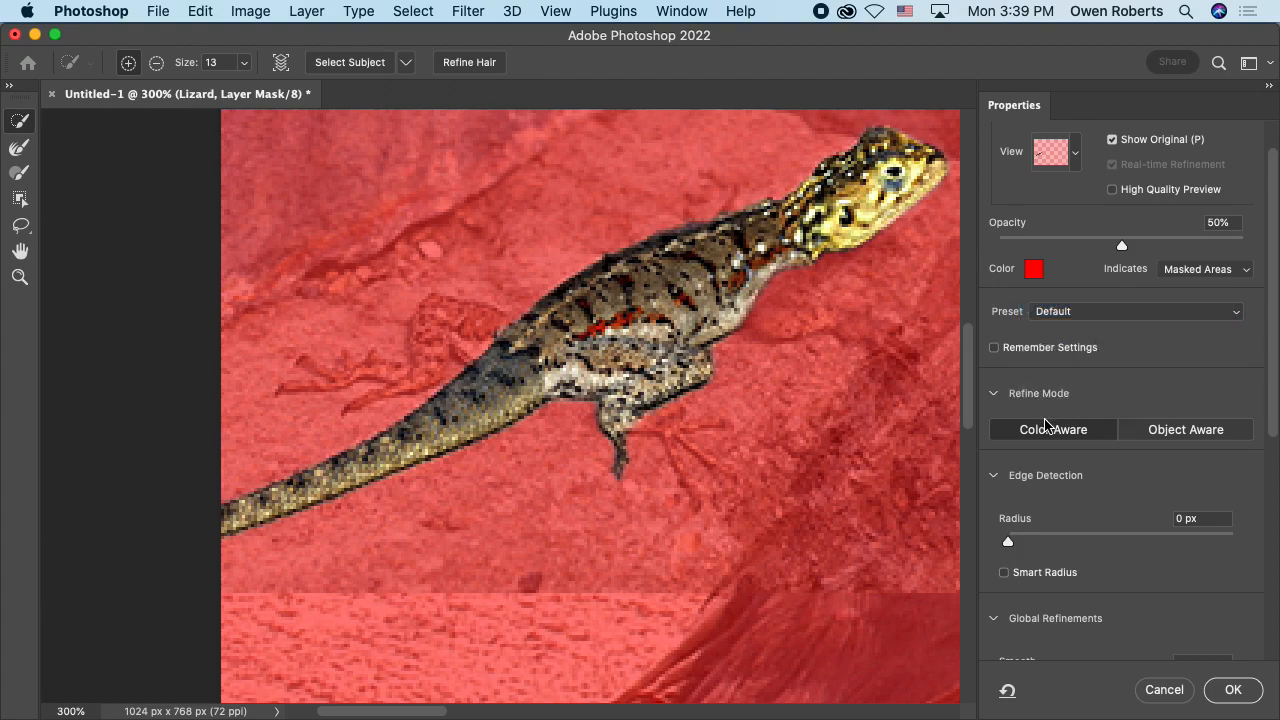
{"action": "left_click", "coordinate": [1175, 436]}
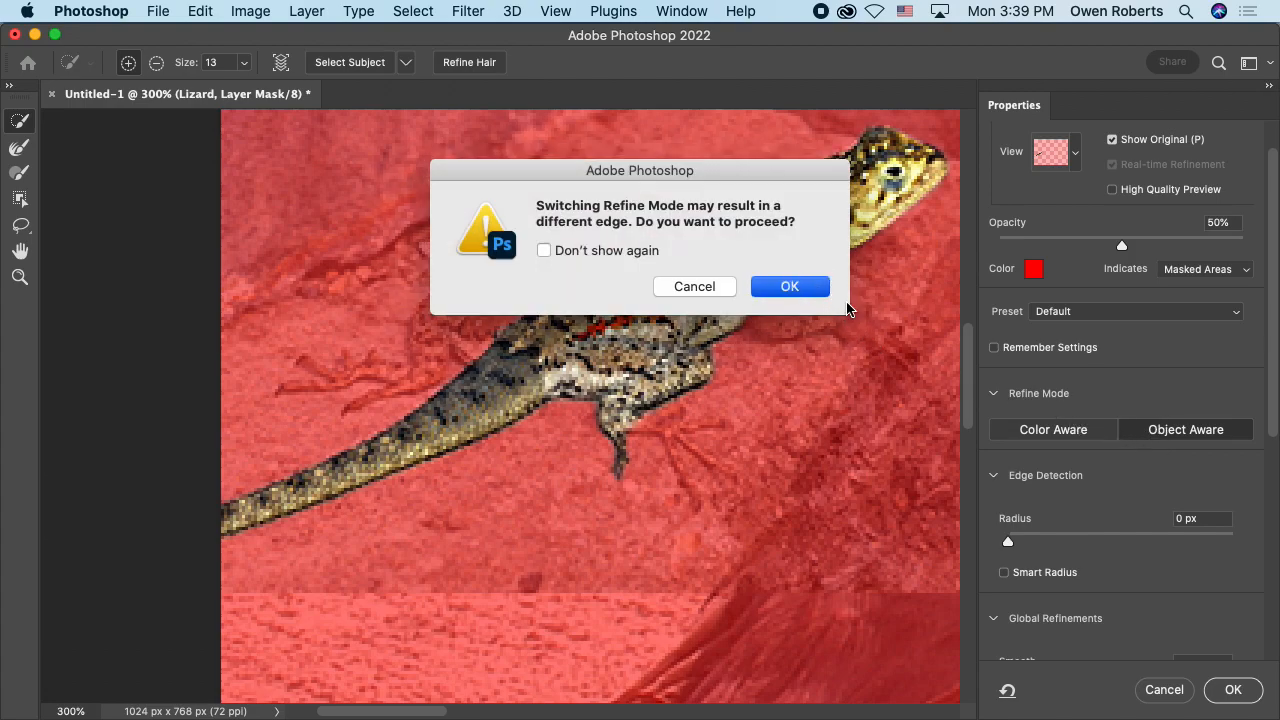
{"action": "left_click", "coordinate": [790, 287]}
Step: Collapse the Refine Mode and Edge Detection sections of the Select and Mask properties
{"action": "left_click", "coordinate": [994, 393]}
{"action": "scroll", "coordinate": [1043, 440], "scroll_direction": "down", "scroll_amount": 5}
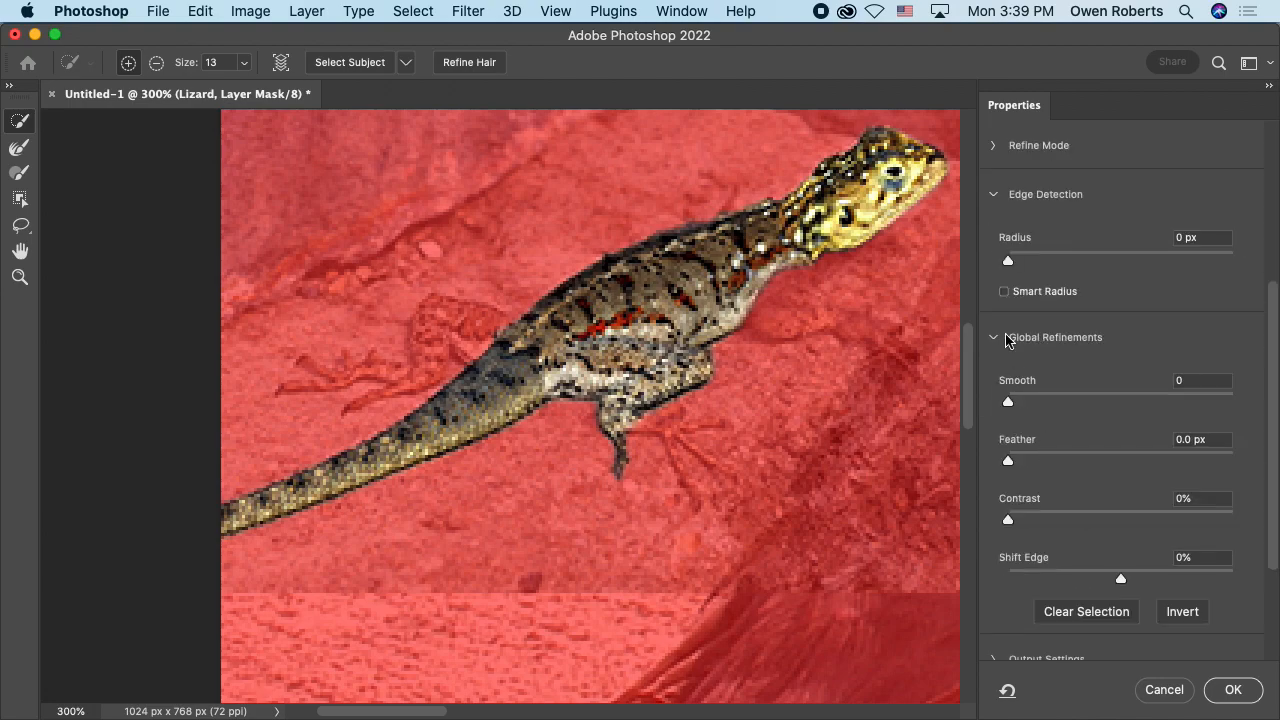
{"action": "scroll", "coordinate": [1013, 261], "scroll_direction": "up", "scroll_amount": 2}
{"action": "left_click", "coordinate": [995, 271]}
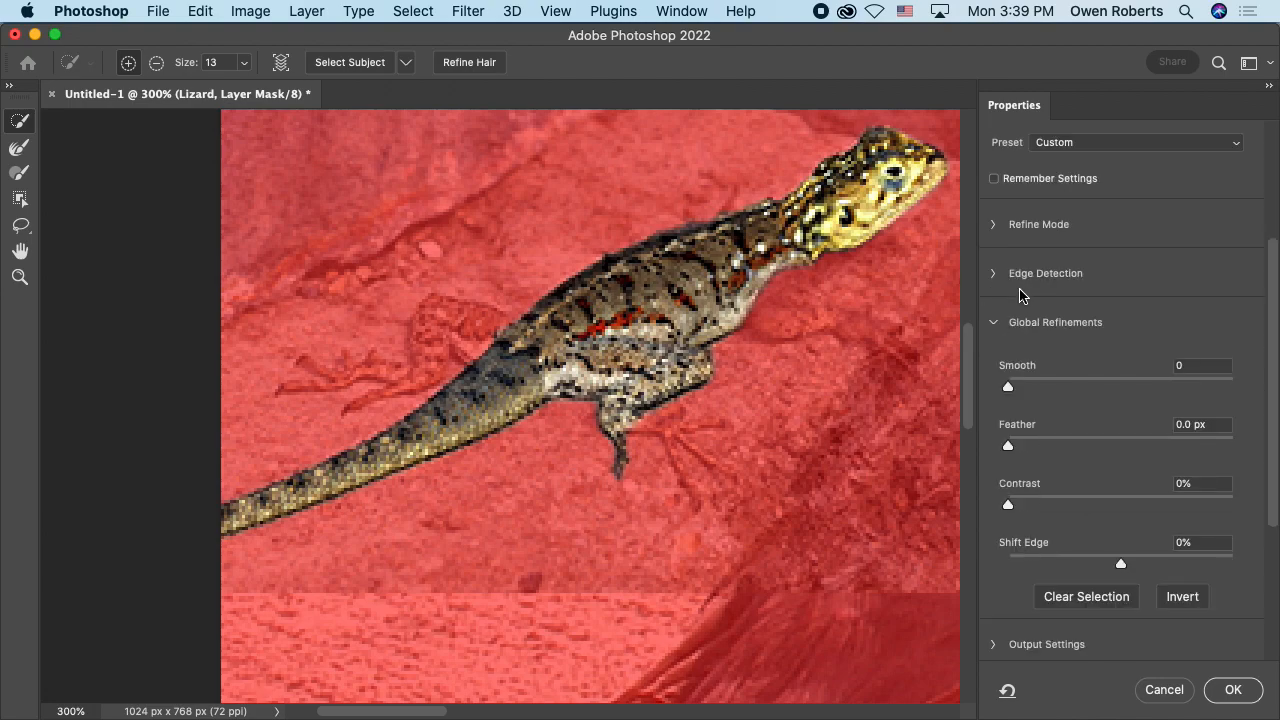
{"action": "scroll", "coordinate": [1020, 300], "scroll_direction": "up", "scroll_amount": 5}
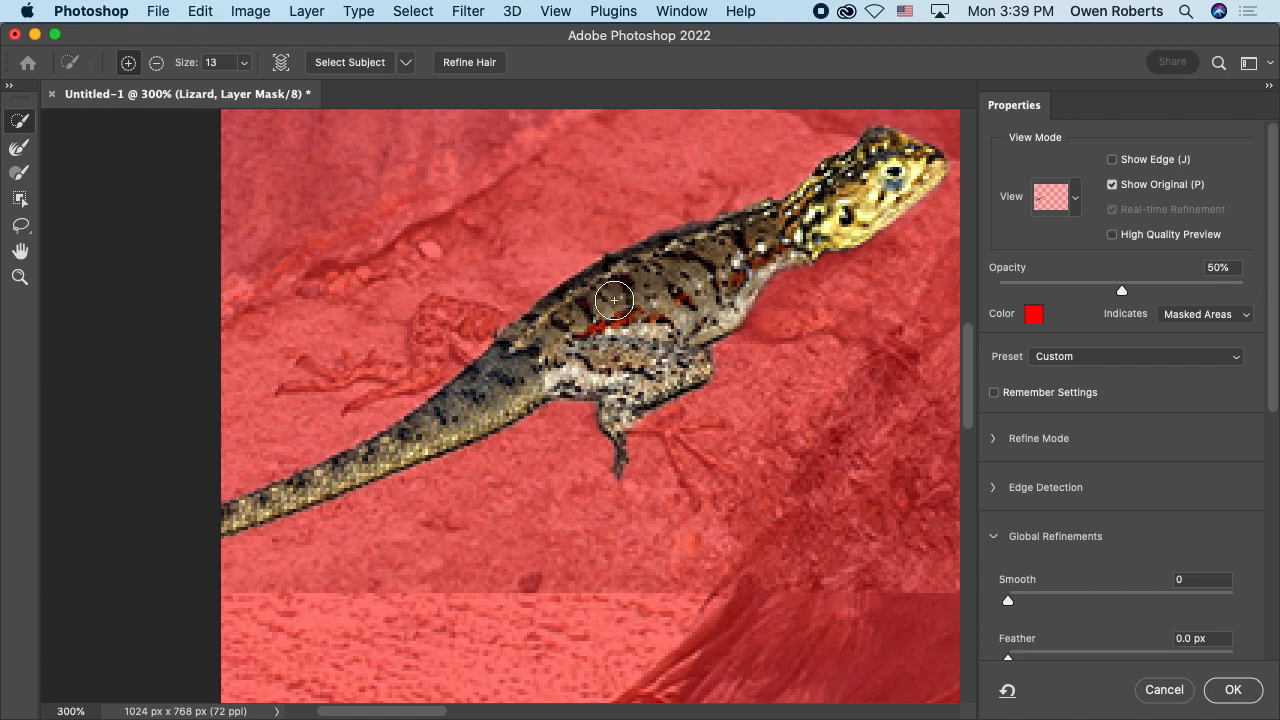
Step: Activate the Brush tool at size 13 in Select and Mask
{"action": "left_click", "coordinate": [15, 175]}
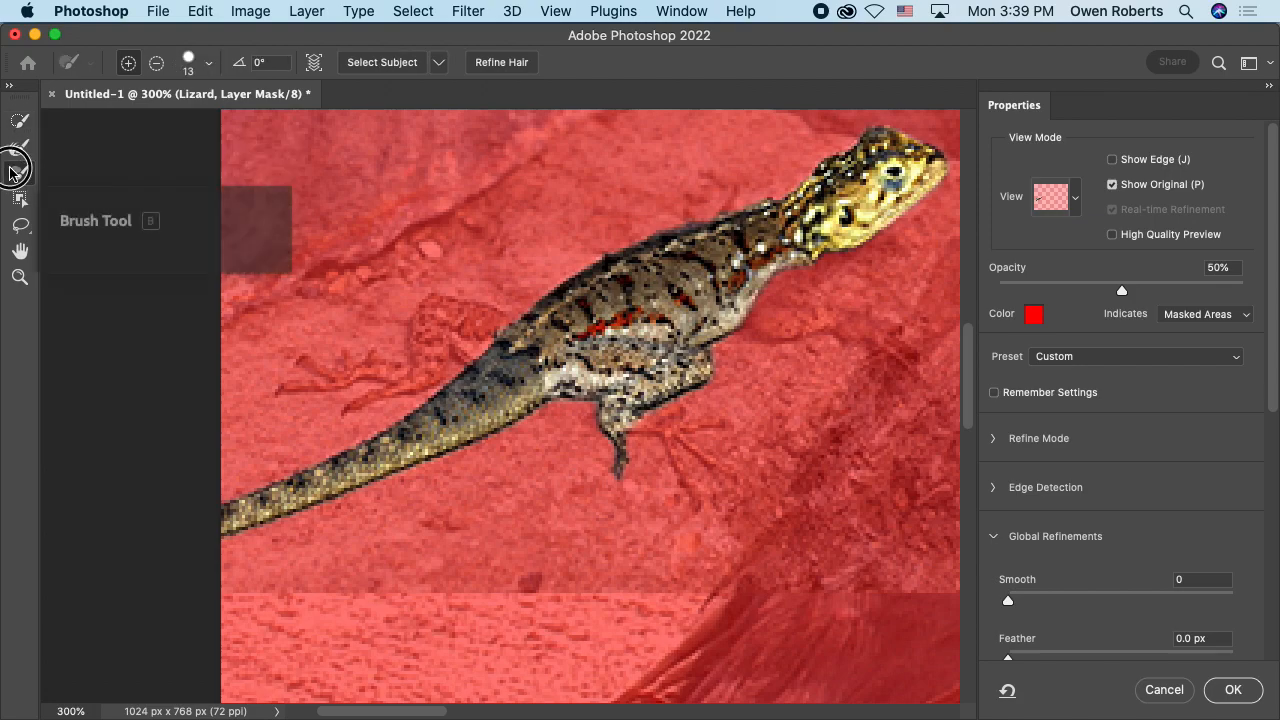
{"action": "mouse_move", "coordinate": [563, 302]}
{"action": "left_mouse_down"}
{"action": "mouse_move", "coordinate": [566, 286]}
{"action": "mouse_move", "coordinate": [618, 312]}
{"action": "left_mouse_up"}
{"action": "key", "text": "super+minus"}
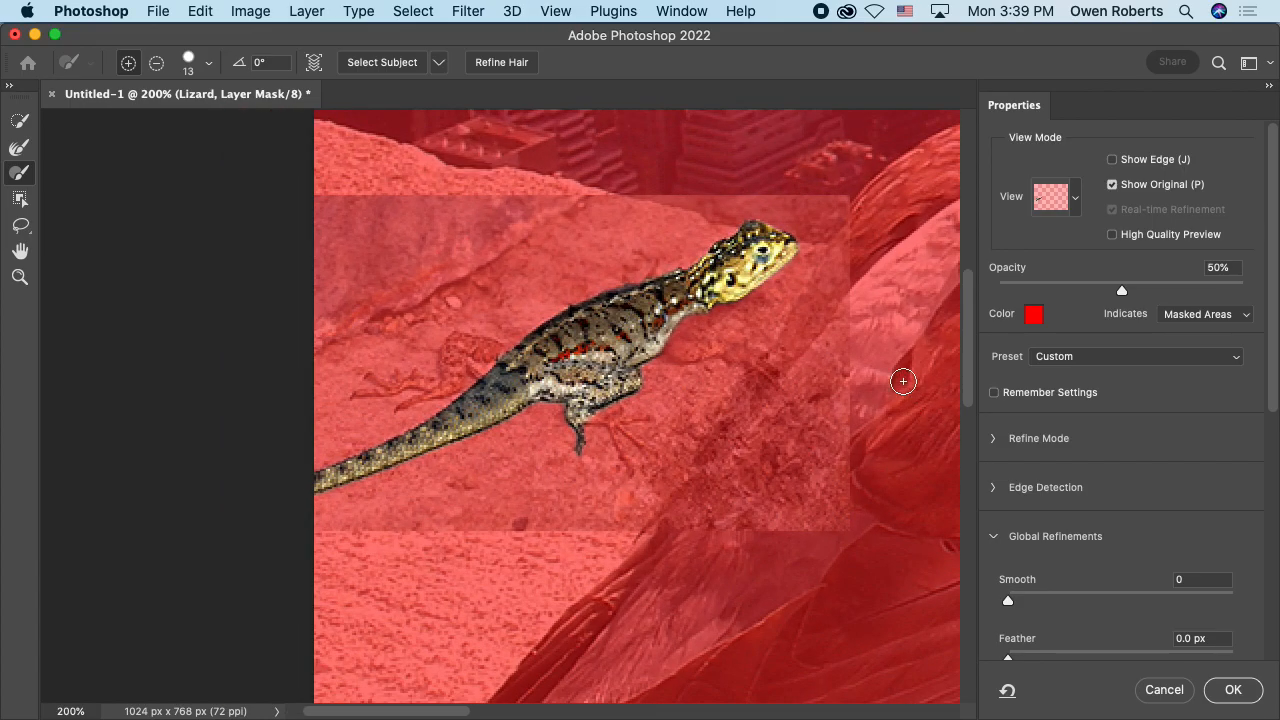
Step: Expand the Refine Mode settings, switch the mode to Color Aware and accept the change
{"action": "left_click", "coordinate": [1003, 440]}
{"action": "left_click", "coordinate": [1010, 470]}
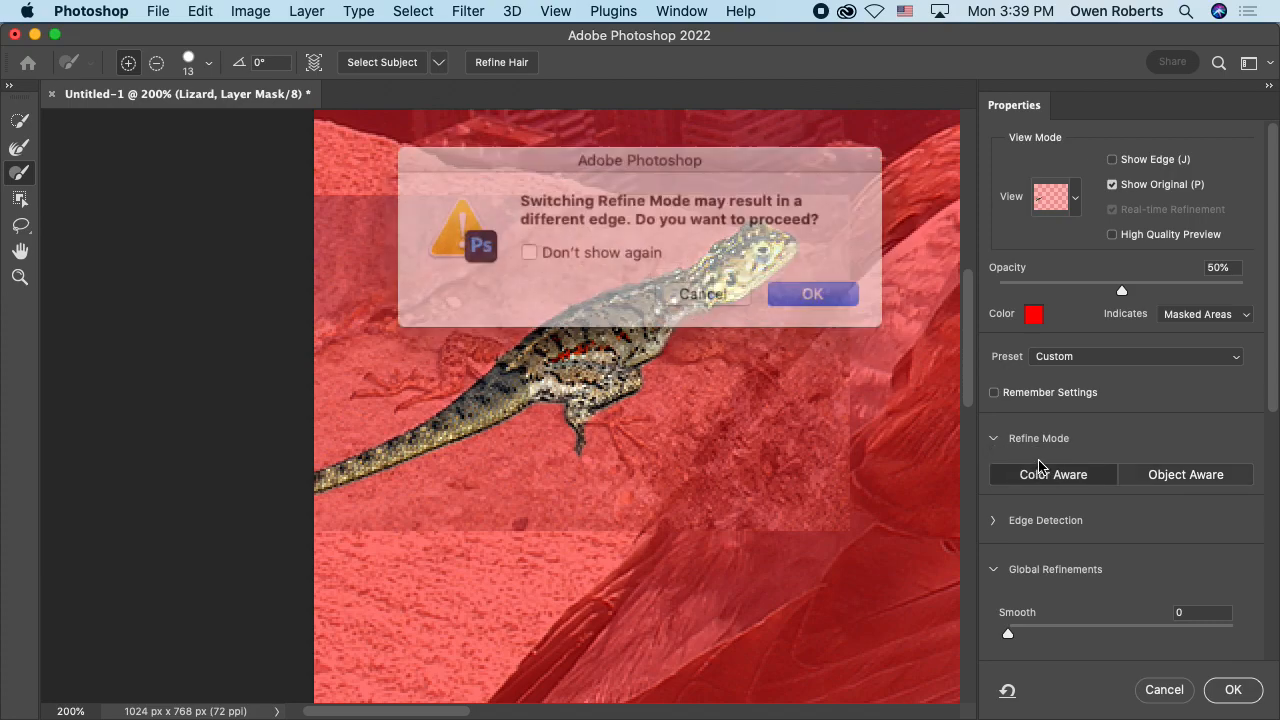
{"action": "key", "text": "Return"}
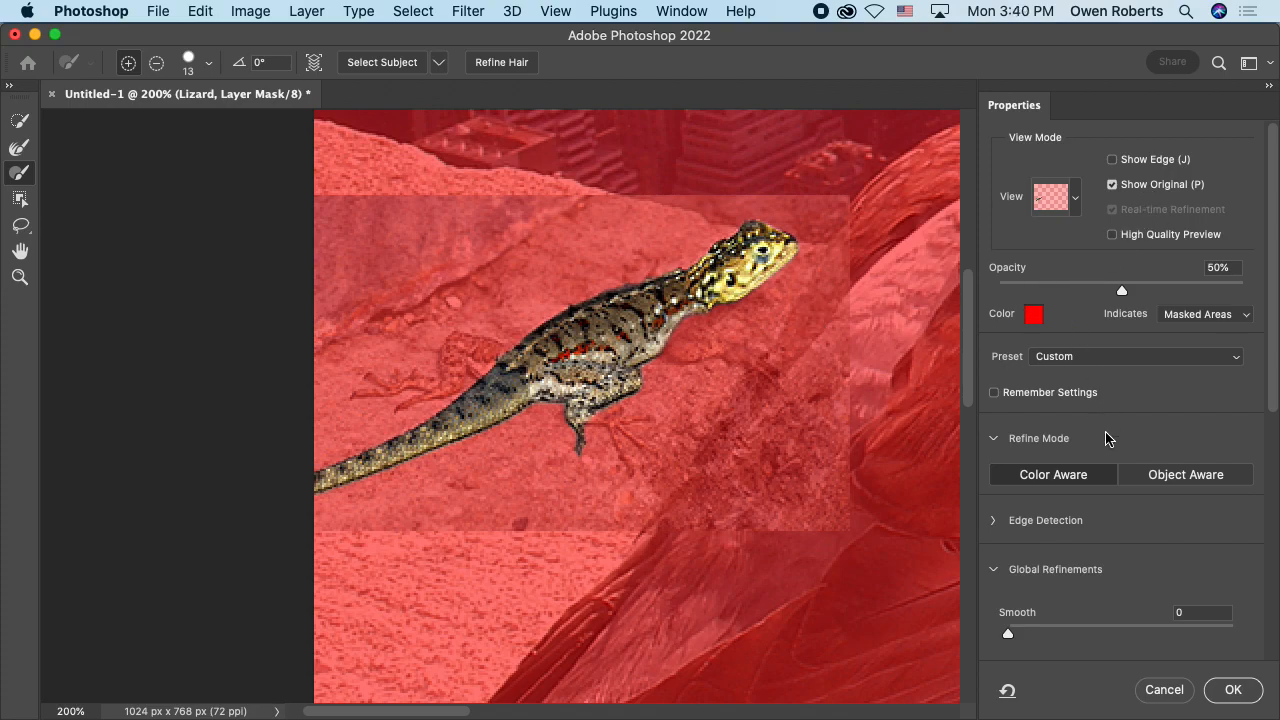
{"action": "key", "text": "alt"}
{"action": "left_click", "coordinate": [25, 153]}
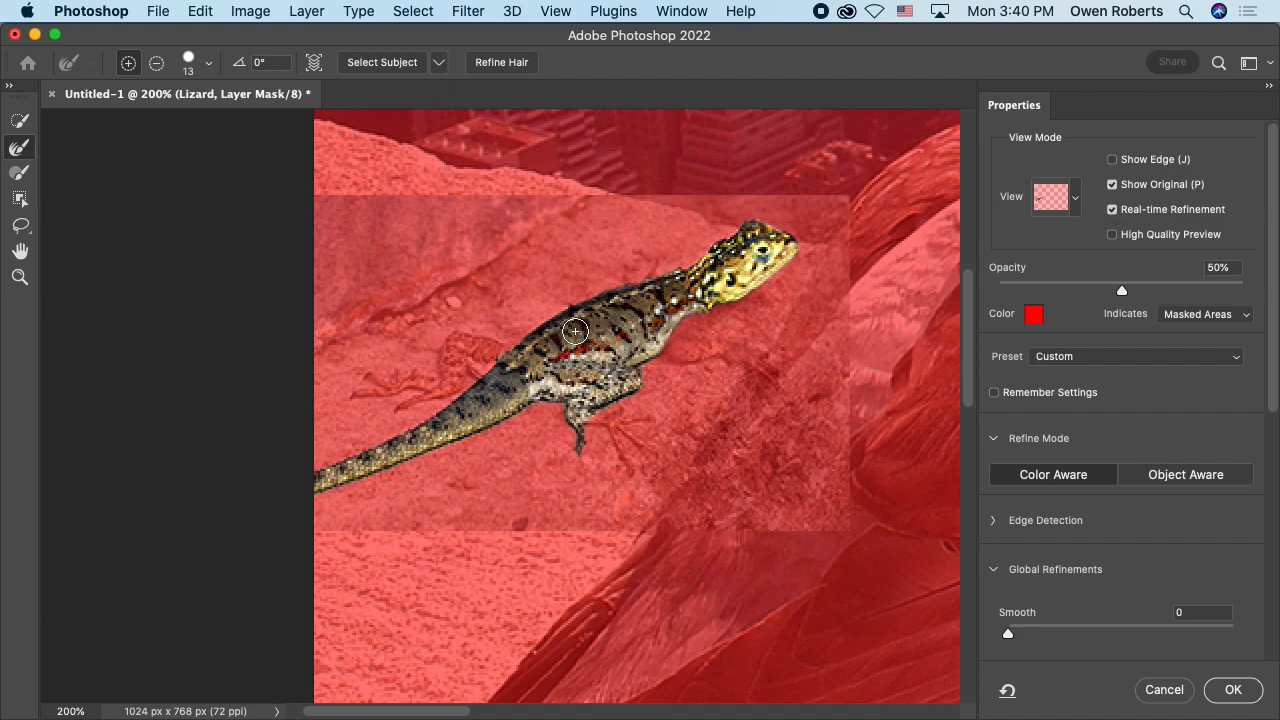
{"action": "mouse_move", "coordinate": [562, 312]}
{"action": "left_mouse_down"}
{"action": "mouse_move", "coordinate": [549, 306]}
{"action": "mouse_move", "coordinate": [559, 318]}
{"action": "left_mouse_up"}
{"action": "key", "text": "w"}
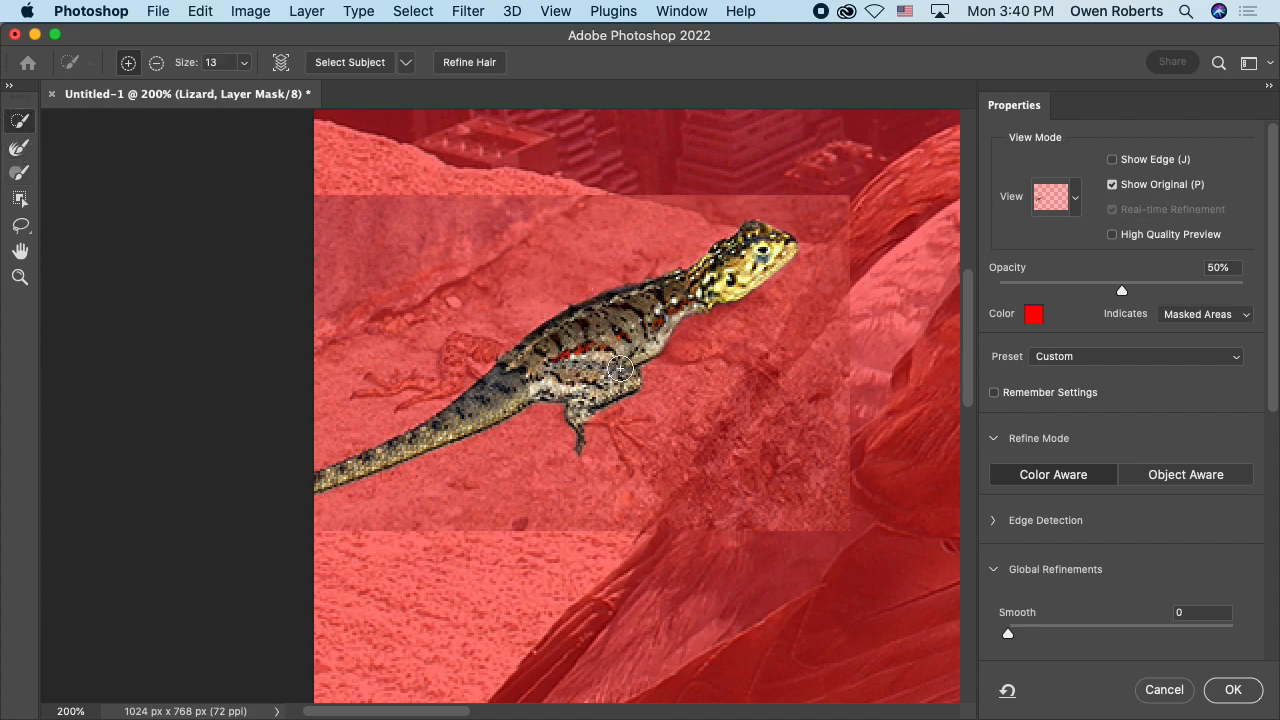
{"action": "left_click", "coordinate": [552, 319]}
{"action": "left_click", "coordinate": [535, 337], "text": "alt"}
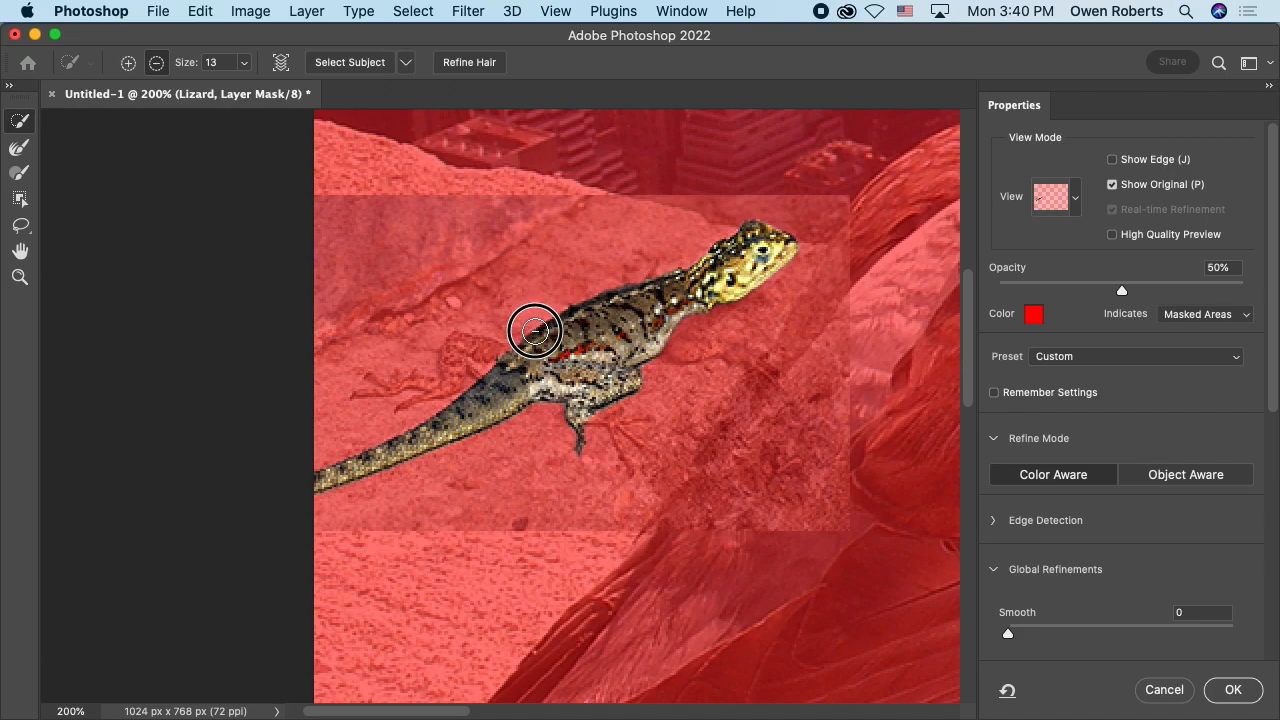
{"action": "left_click", "coordinate": [1172, 686]}
{"action": "double_click", "coordinate": [867, 234]}
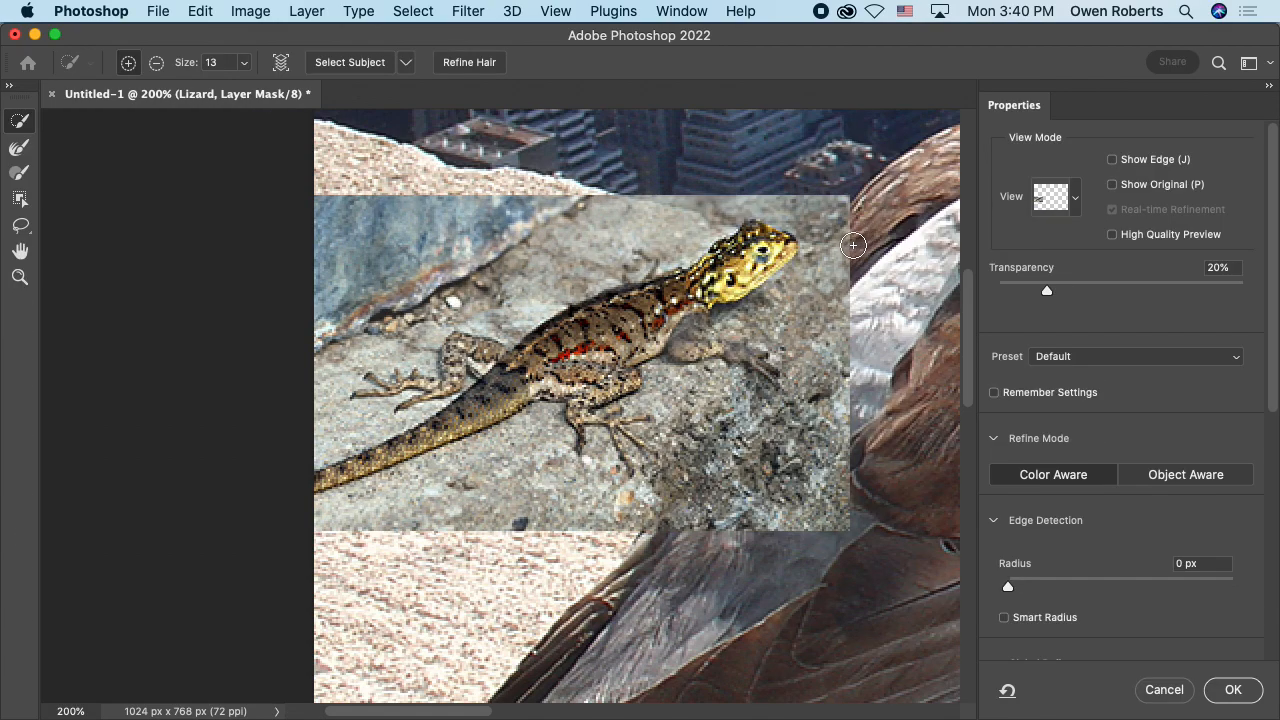
{"action": "left_click", "coordinate": [1172, 690]}
Step: Reopen the Lizard mask in Select and Mask, set the view to Overlay, and try to add the front leg with Quick Selection
{"action": "double_click", "coordinate": [868, 229]}
{"action": "left_click", "coordinate": [1078, 199]}
{"action": "left_click", "coordinate": [1015, 323]}
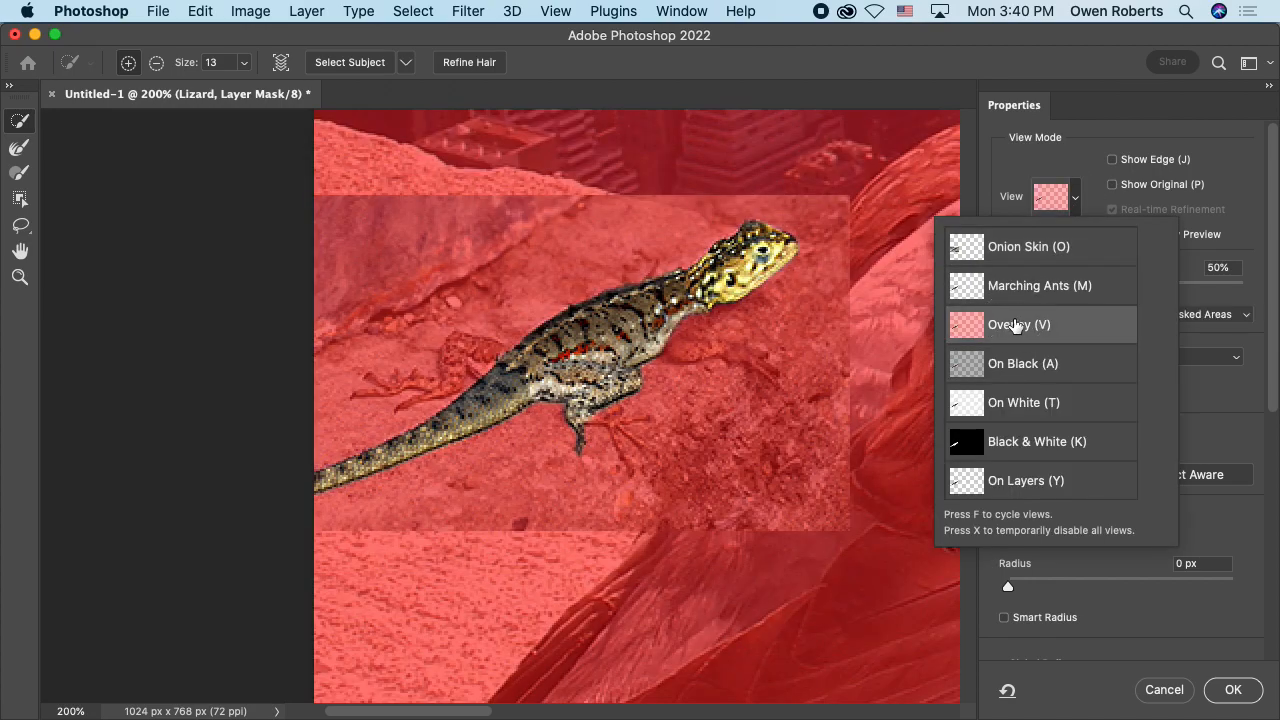
{"action": "left_click", "coordinate": [1081, 199]}
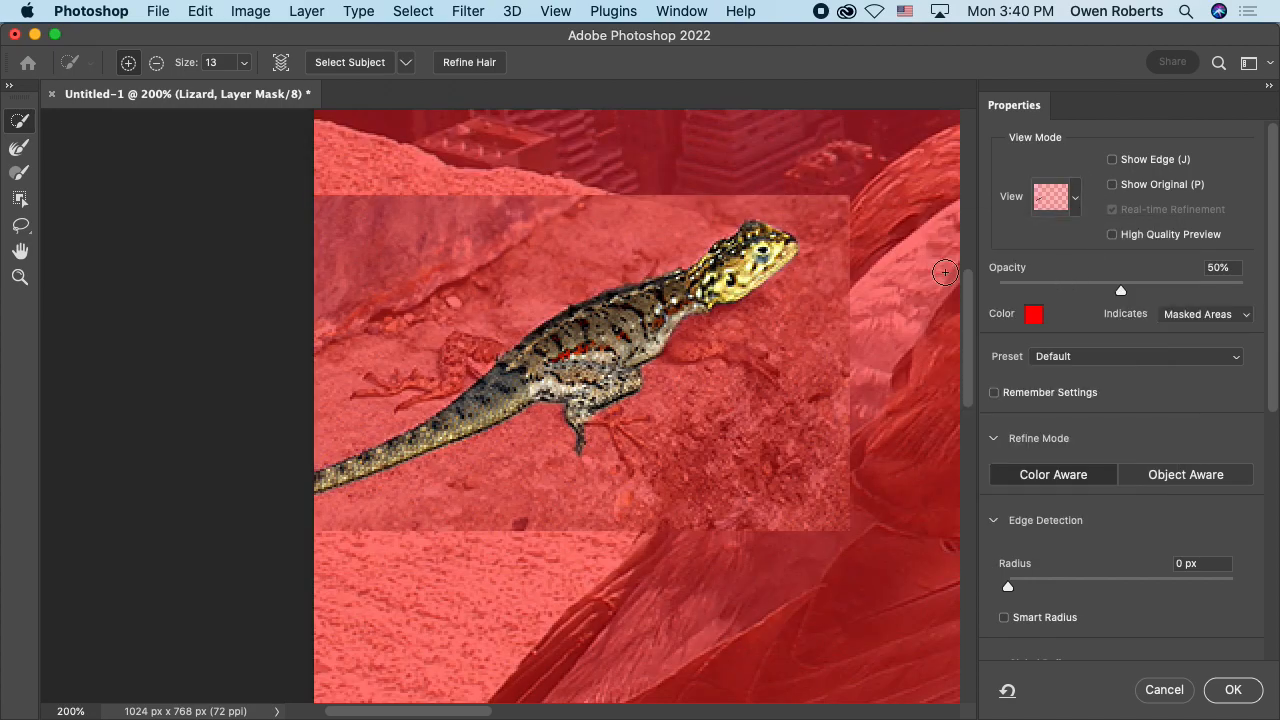
{"action": "mouse_move", "coordinate": [670, 300]}
{"action": "left_mouse_down"}
{"action": "mouse_move", "coordinate": [700, 320]}
{"action": "mouse_move", "coordinate": [705, 301]}
{"action": "left_mouse_up"}
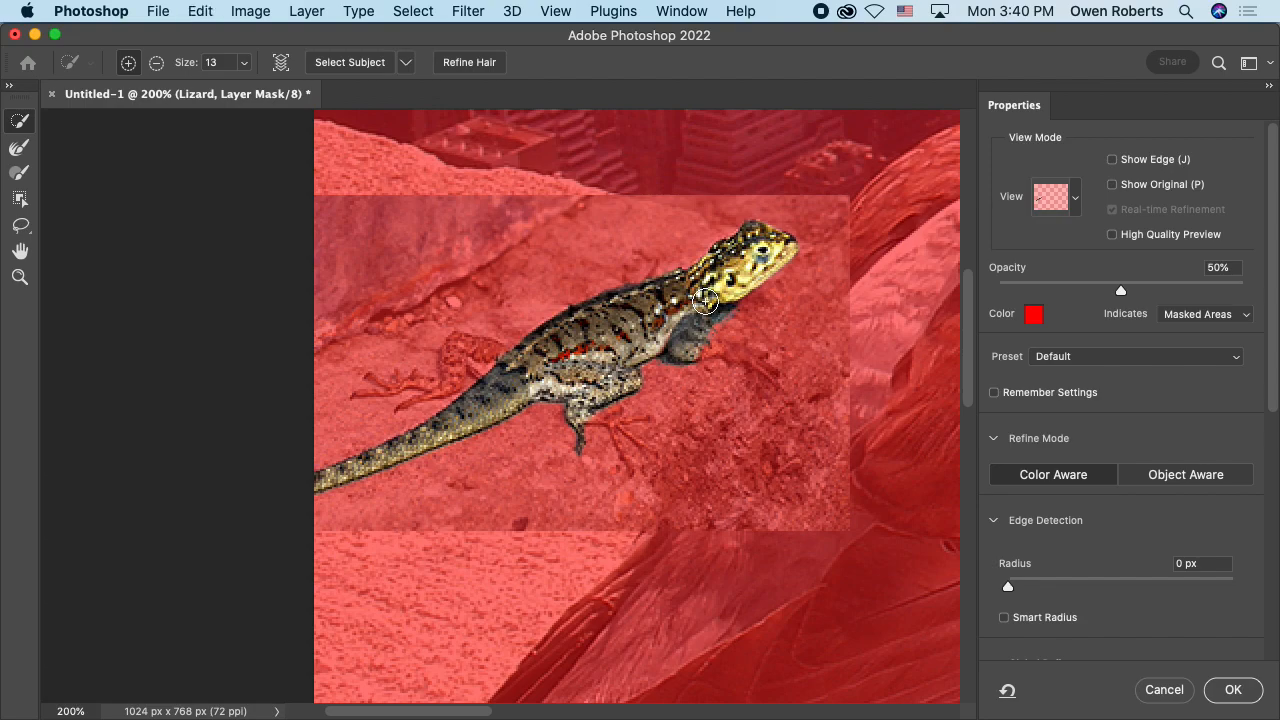
Step: Set the Quick Selection tool's brush size to 2 for detailed work around the lizard's hind legs
{"action": "key", "text": "super+equal"}
{"action": "key", "text": "super+equal"}
{"action": "key", "text": "super+equal"}
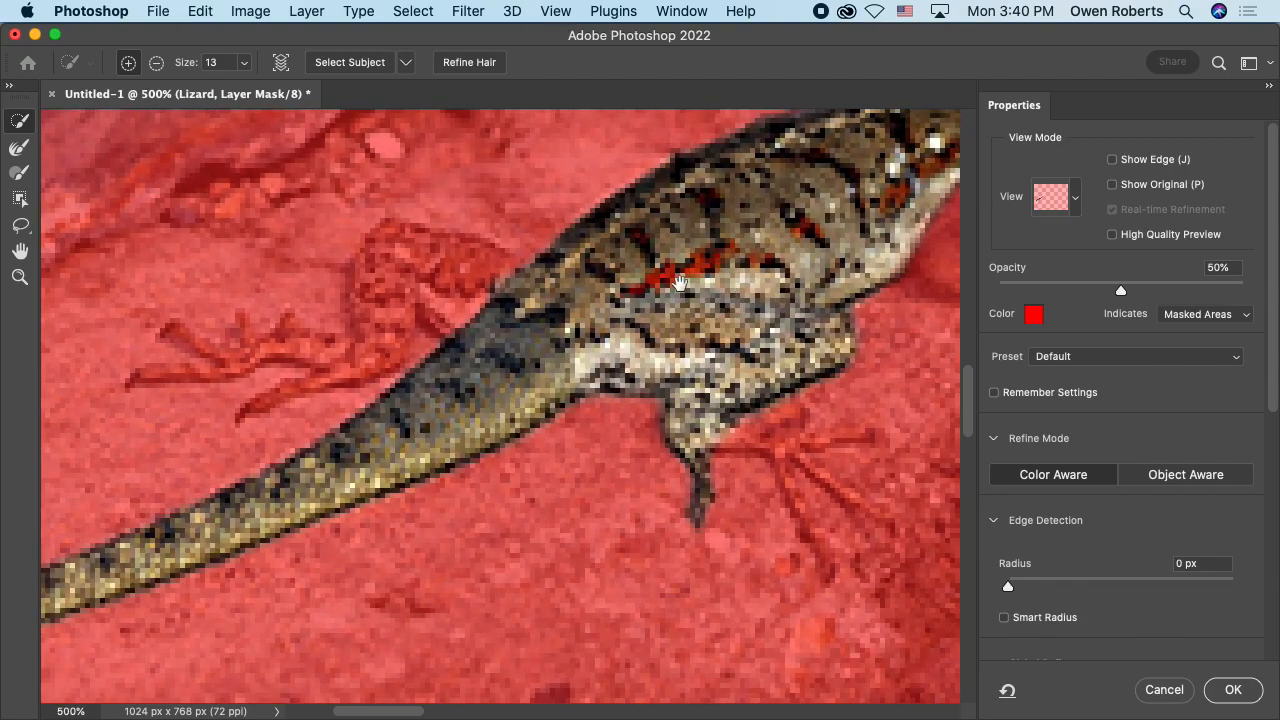
{"action": "left_click_drag", "start_coordinate": [680, 283], "coordinate": [708, 338]}
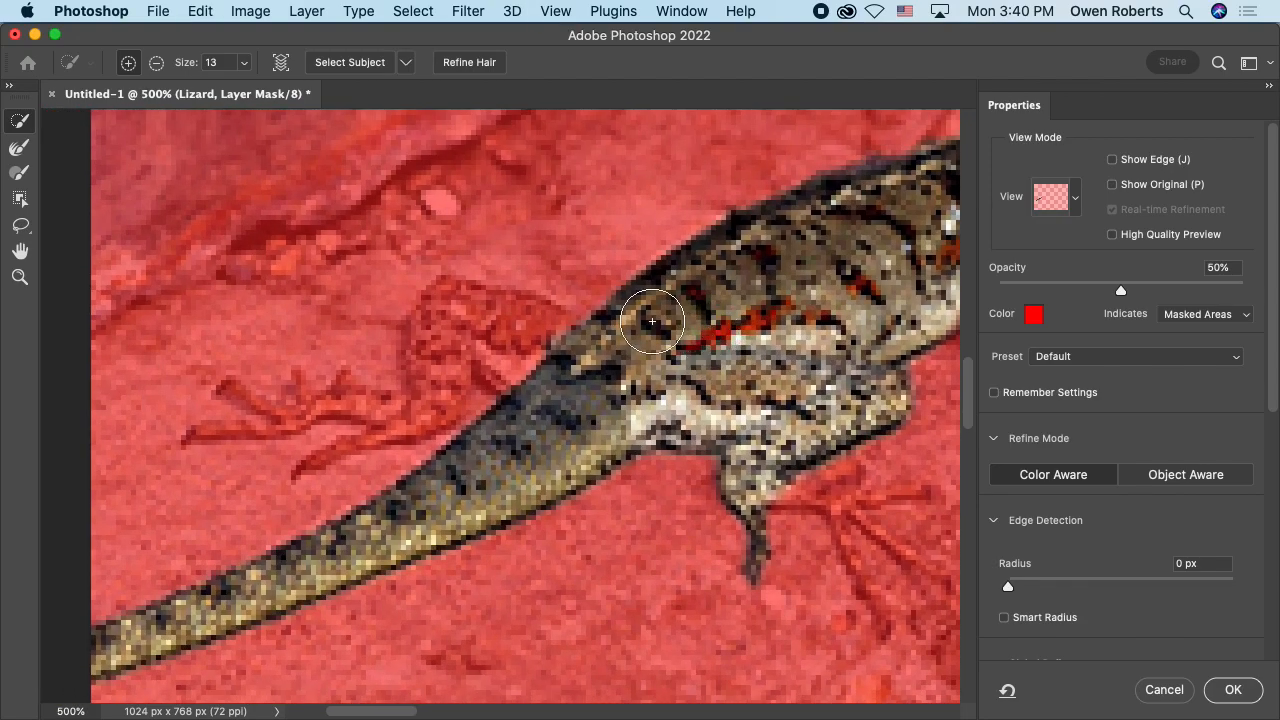
{"action": "left_click", "coordinate": [241, 63]}
{"action": "left_click_drag", "start_coordinate": [244, 86], "coordinate": [238, 86]}
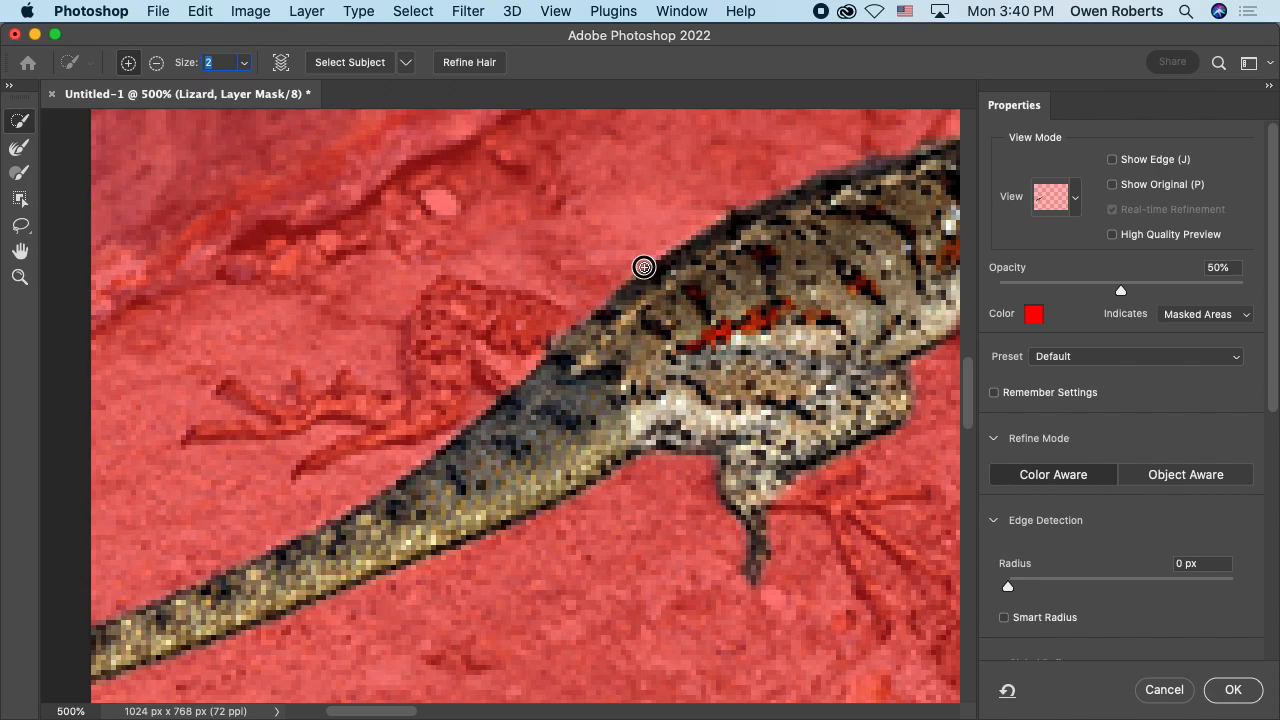
Step: Try adding and subtracting small areas along the lizard's back above the tail, and leave Select and Mask without keeping the changes
{"action": "mouse_move", "coordinate": [639, 264]}
{"action": "left_mouse_down"}
{"action": "mouse_move", "coordinate": [629, 246]}
{"action": "mouse_move", "coordinate": [631, 274]}
{"action": "mouse_move", "coordinate": [631, 258]}
{"action": "left_mouse_up"}
{"action": "key", "text": "z"}
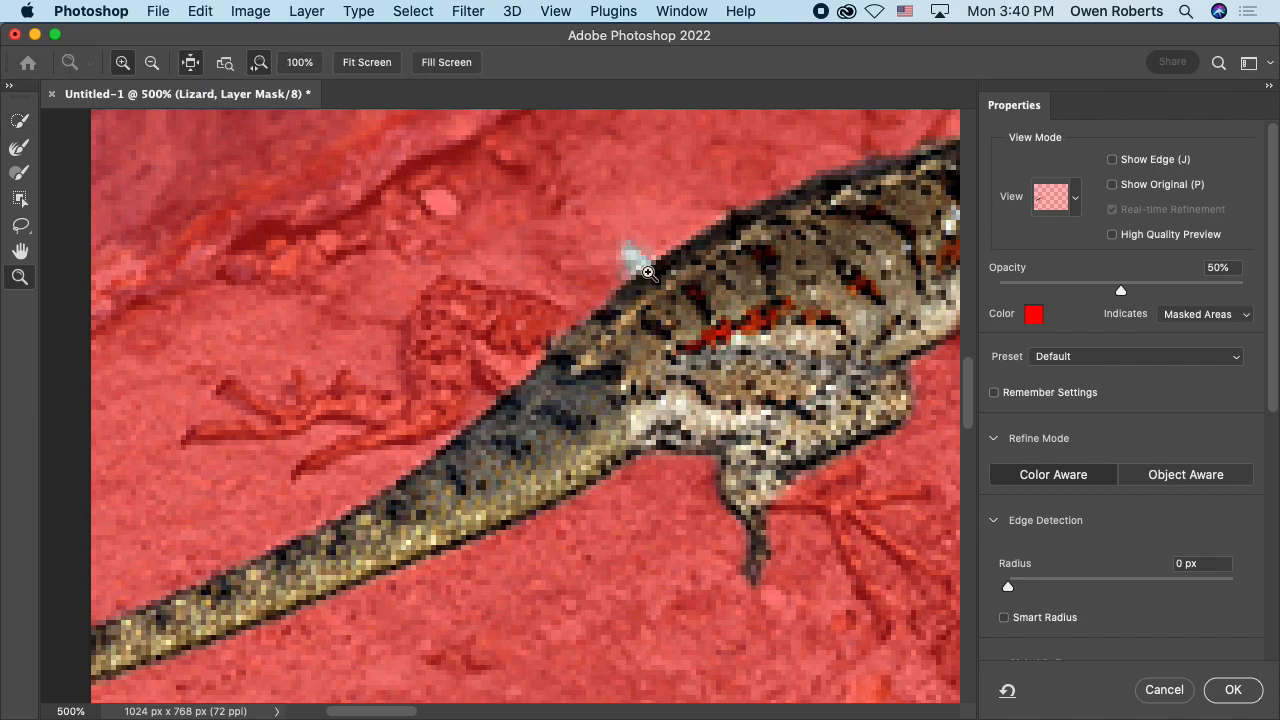
{"action": "key", "text": "alt"}
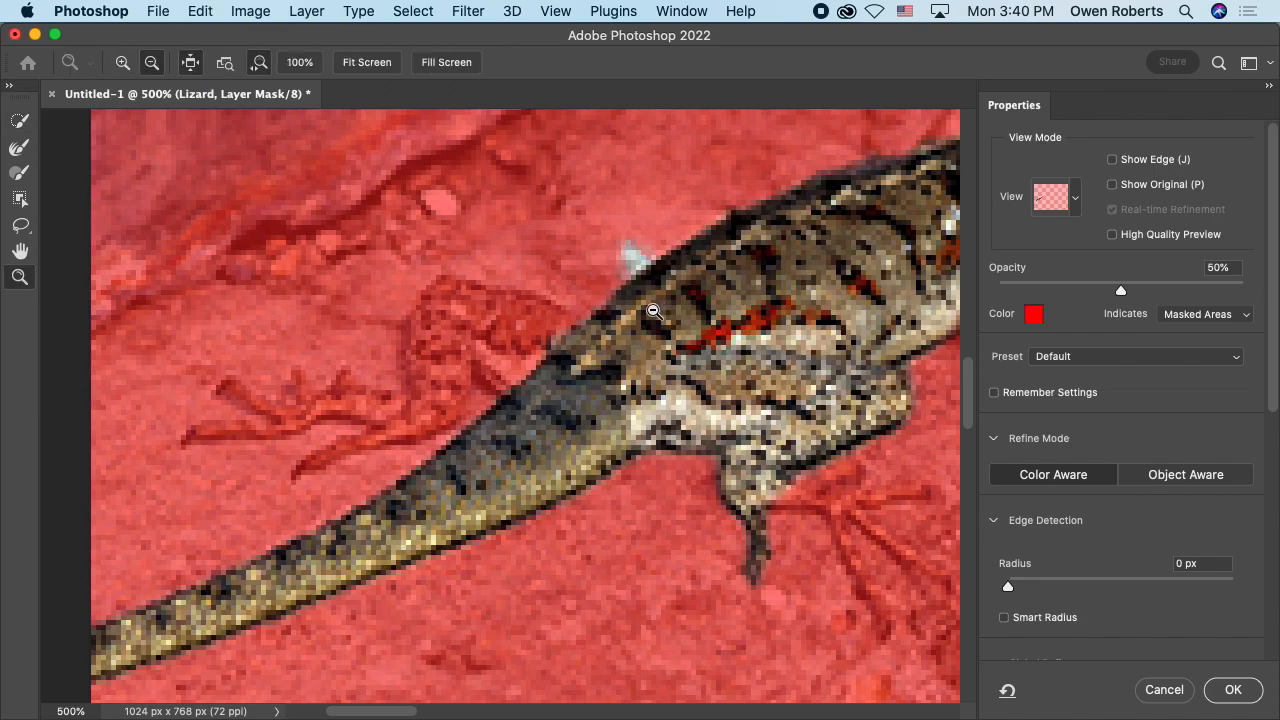
{"action": "left_click", "coordinate": [12, 122]}
{"action": "key", "text": "alt"}
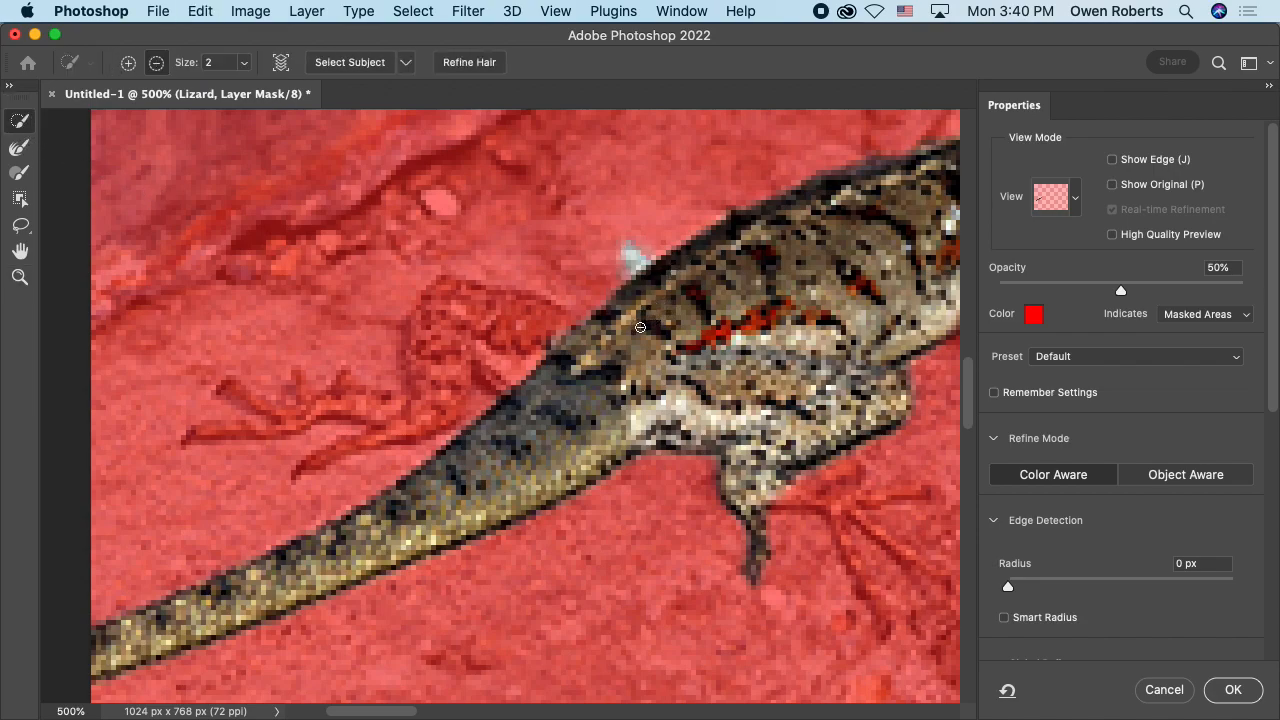
{"action": "mouse_move", "coordinate": [577, 334]}
{"action": "left_mouse_down"}
{"action": "mouse_move", "coordinate": [597, 329]}
{"action": "mouse_move", "coordinate": [591, 317]}
{"action": "mouse_move", "coordinate": [651, 323]}
{"action": "mouse_move", "coordinate": [723, 356]}
{"action": "left_mouse_up"}
{"action": "key", "text": "alt"}
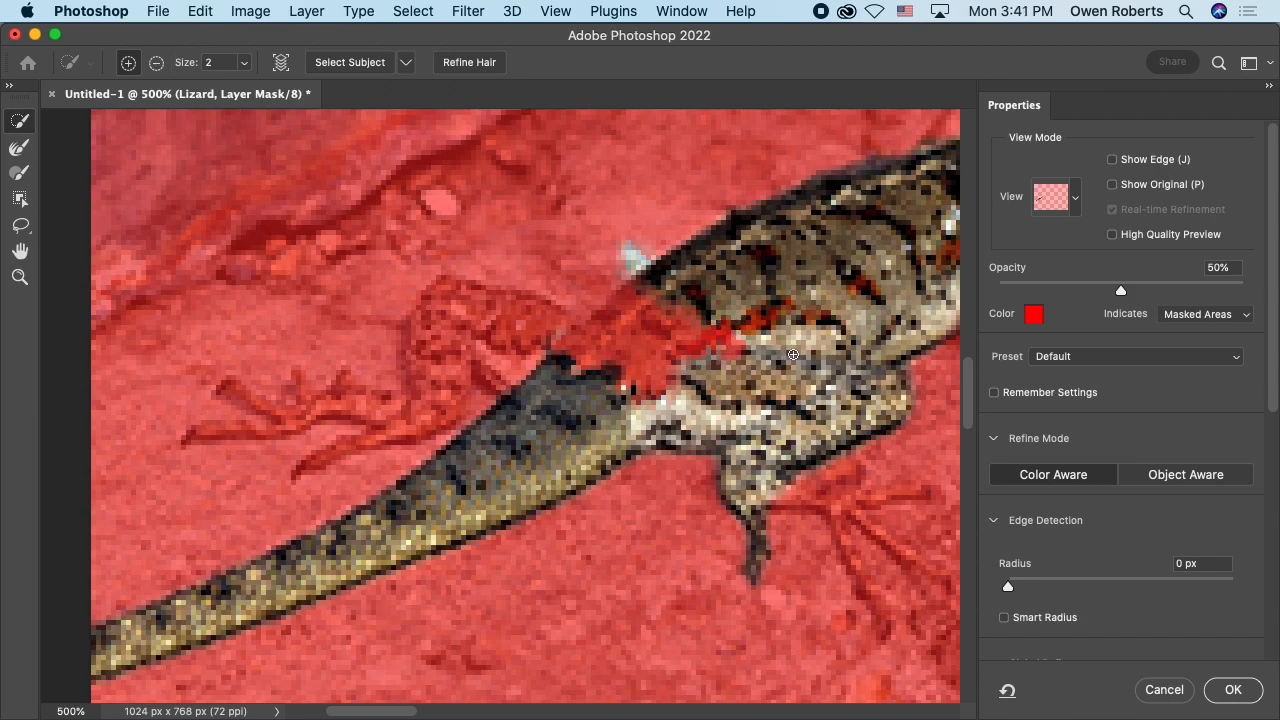
{"action": "key", "text": "Return"}
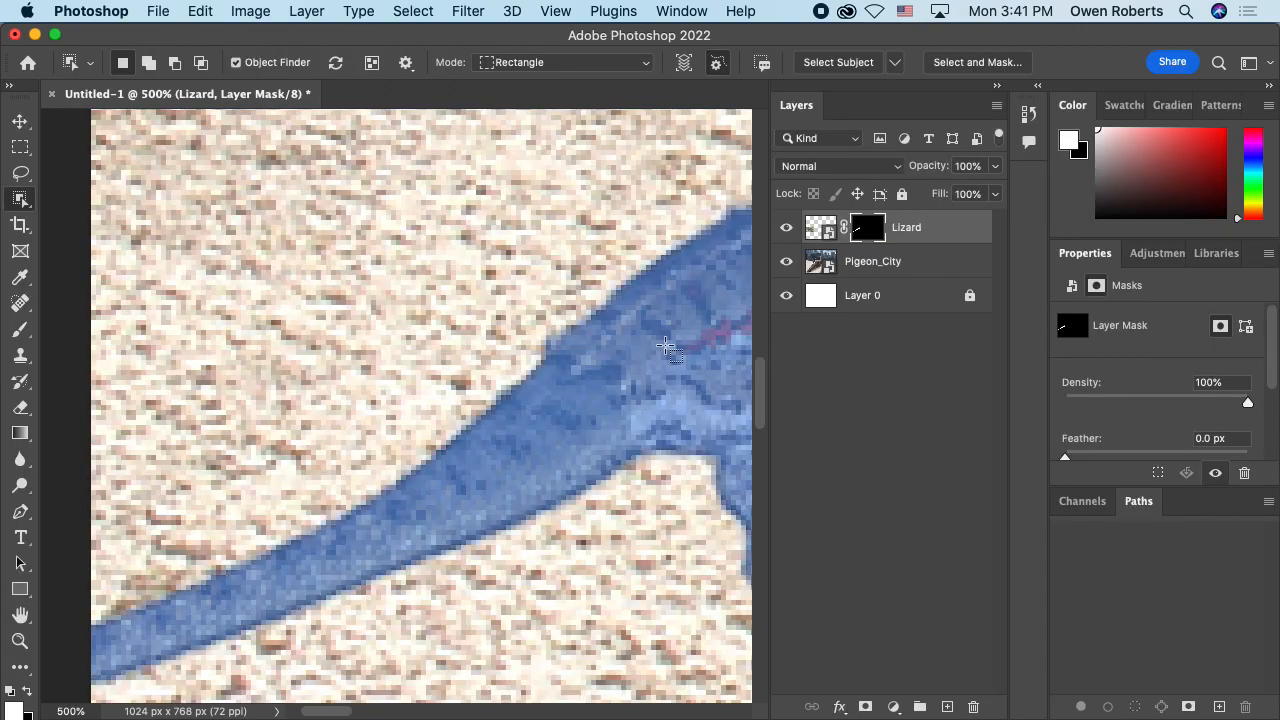
Step: Reopen the Lizard layer mask in Select and Mask and set the view mode to Overlay
{"action": "double_click", "coordinate": [866, 230]}
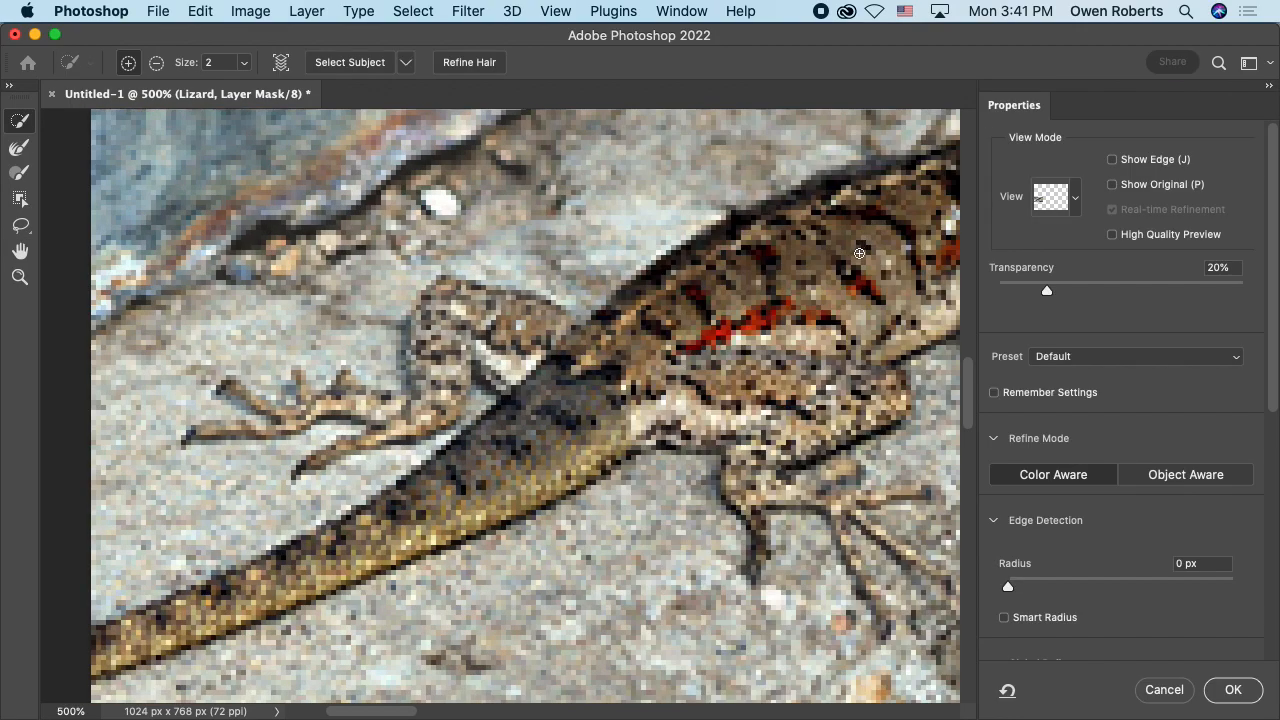
{"action": "left_click", "coordinate": [1073, 201]}
{"action": "left_click", "coordinate": [1015, 315]}
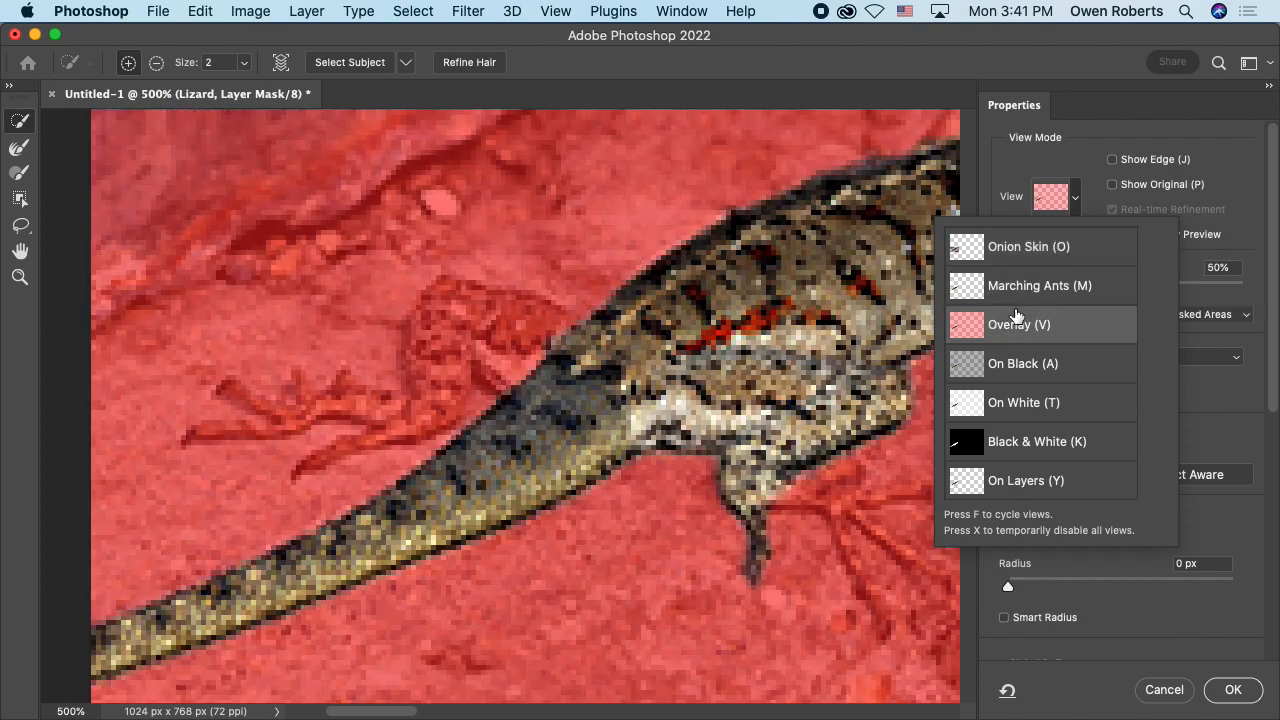
{"action": "left_click", "coordinate": [1076, 196]}
Step: Add the lizard's far hind leg to the selection, using a brush size of 1 for its foot and toes
{"action": "left_click_drag", "start_coordinate": [637, 329], "coordinate": [677, 295]}
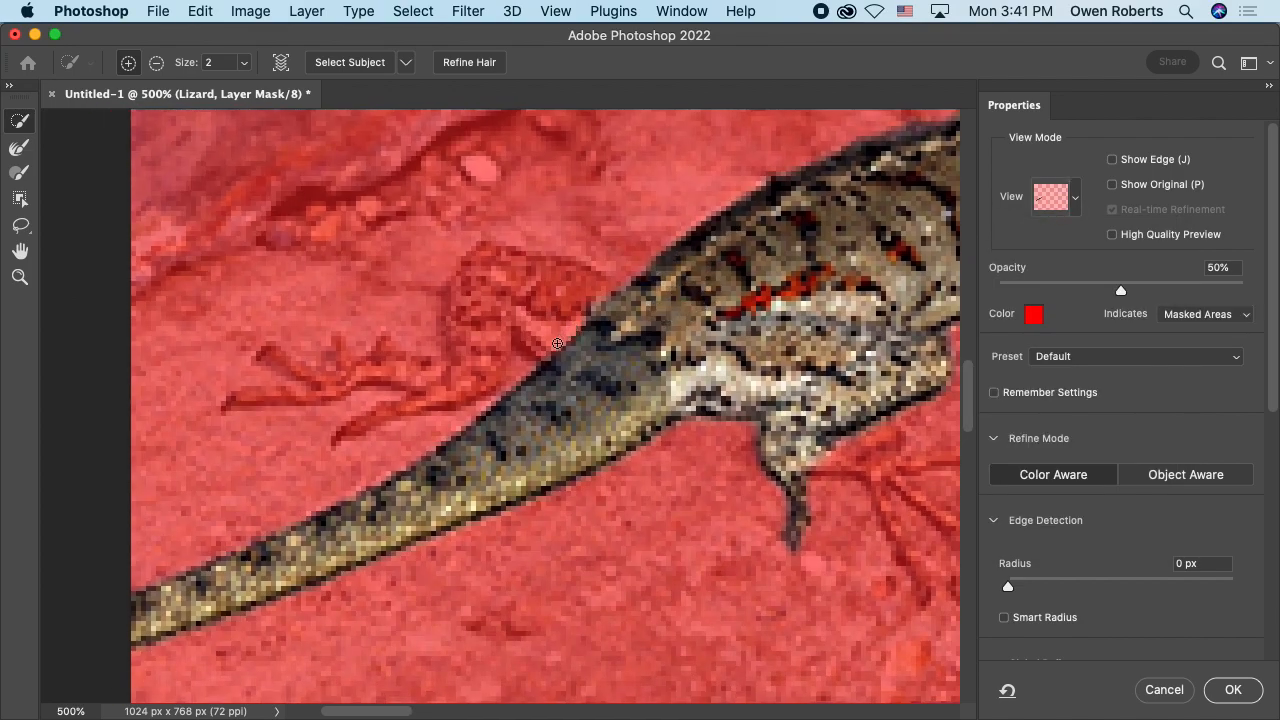
{"action": "mouse_move", "coordinate": [552, 347]}
{"action": "left_mouse_down"}
{"action": "mouse_move", "coordinate": [525, 331]}
{"action": "mouse_move", "coordinate": [546, 341]}
{"action": "mouse_move", "coordinate": [540, 313]}
{"action": "mouse_move", "coordinate": [571, 316]}
{"action": "mouse_move", "coordinate": [584, 291]}
{"action": "mouse_move", "coordinate": [543, 287]}
{"action": "mouse_move", "coordinate": [550, 304]}
{"action": "mouse_move", "coordinate": [524, 304]}
{"action": "mouse_move", "coordinate": [488, 284]}
{"action": "mouse_move", "coordinate": [480, 342]}
{"action": "left_mouse_up"}
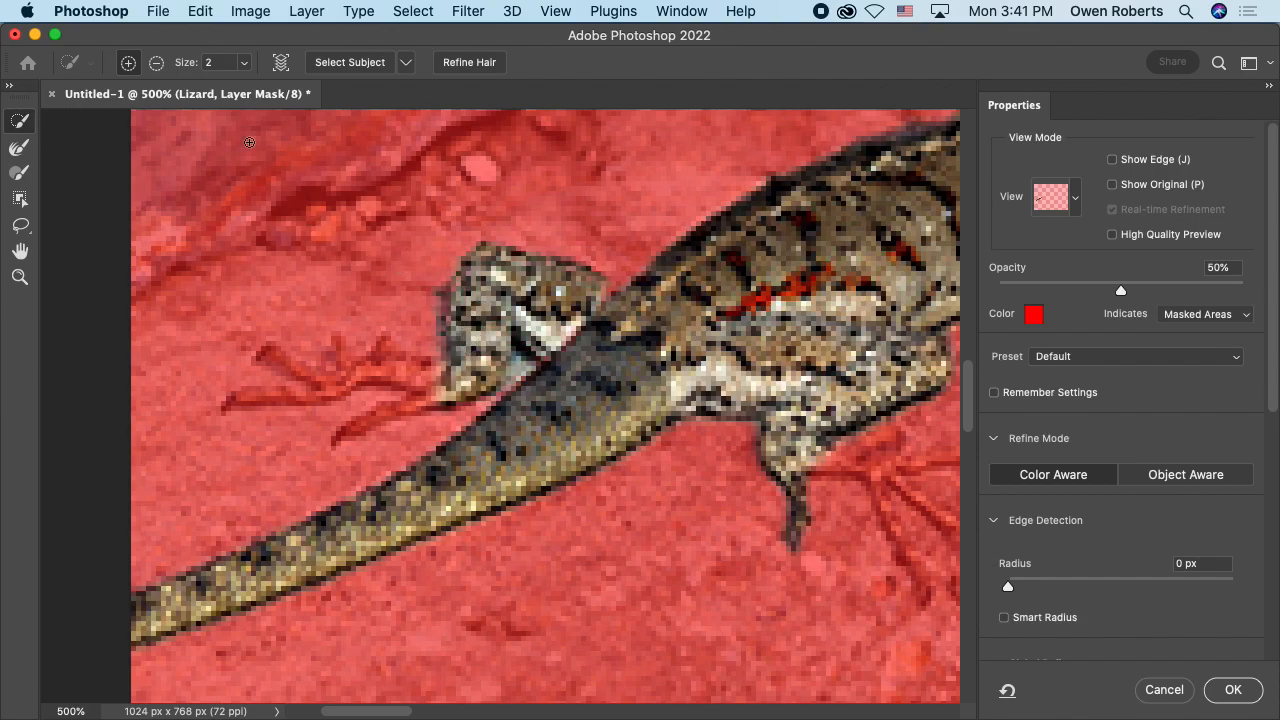
{"action": "left_click", "coordinate": [247, 63]}
{"action": "left_click_drag", "start_coordinate": [242, 87], "coordinate": [237, 91]}
{"action": "left_click", "coordinate": [247, 67]}
{"action": "mouse_move", "coordinate": [420, 371]}
{"action": "left_mouse_down"}
{"action": "mouse_move", "coordinate": [371, 366]}
{"action": "mouse_move", "coordinate": [385, 361]}
{"action": "mouse_move", "coordinate": [381, 345]}
{"action": "mouse_move", "coordinate": [337, 381]}
{"action": "mouse_move", "coordinate": [300, 372]}
{"action": "left_mouse_up"}
{"action": "mouse_move", "coordinate": [407, 406]}
{"action": "left_mouse_down"}
{"action": "mouse_move", "coordinate": [357, 425]}
{"action": "mouse_move", "coordinate": [433, 407]}
{"action": "left_mouse_up"}
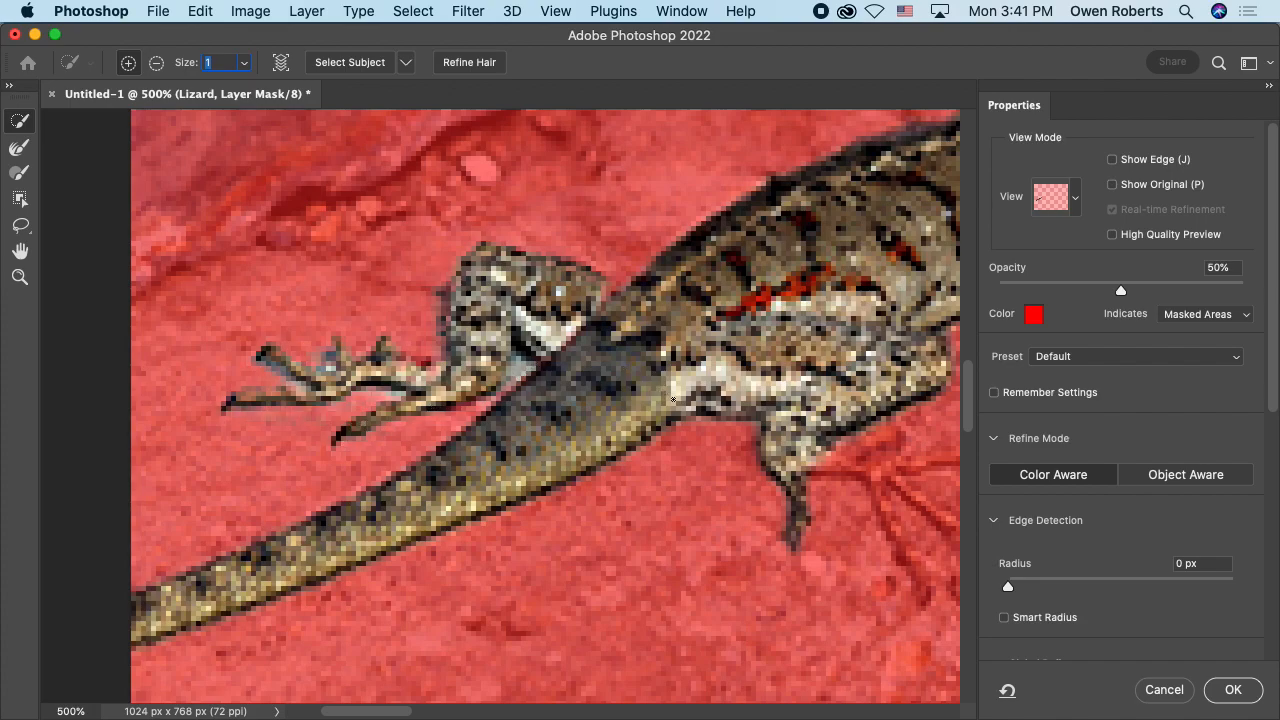
Step: Add the toes of the lizard's near hind foot to the selection and subtract the excess rock around them
{"action": "left_click_drag", "start_coordinate": [688, 414], "coordinate": [486, 349]}
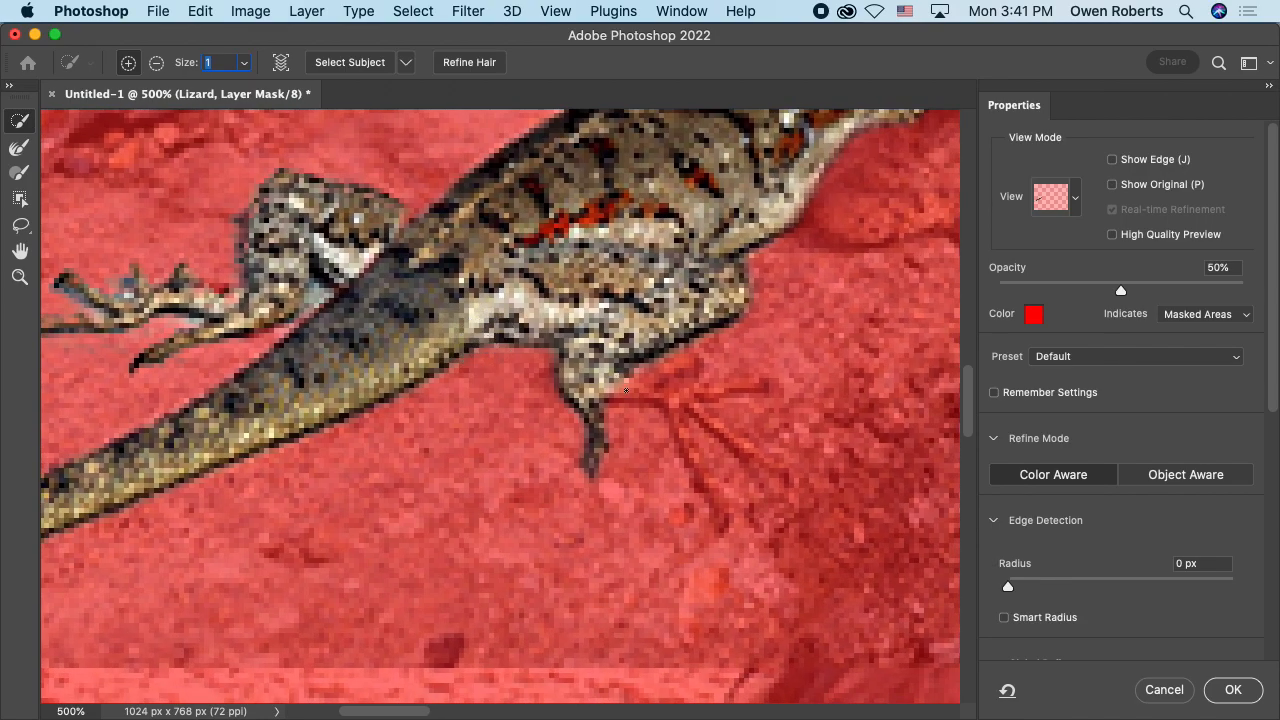
{"action": "mouse_move", "coordinate": [609, 399]}
{"action": "left_mouse_down"}
{"action": "mouse_move", "coordinate": [663, 396]}
{"action": "mouse_move", "coordinate": [654, 386]}
{"action": "mouse_move", "coordinate": [687, 371]}
{"action": "mouse_move", "coordinate": [663, 393]}
{"action": "mouse_move", "coordinate": [666, 414]}
{"action": "mouse_move", "coordinate": [725, 513]}
{"action": "mouse_move", "coordinate": [692, 414]}
{"action": "mouse_move", "coordinate": [746, 447]}
{"action": "mouse_move", "coordinate": [707, 392]}
{"action": "mouse_move", "coordinate": [759, 390]}
{"action": "mouse_move", "coordinate": [688, 376]}
{"action": "left_mouse_up"}
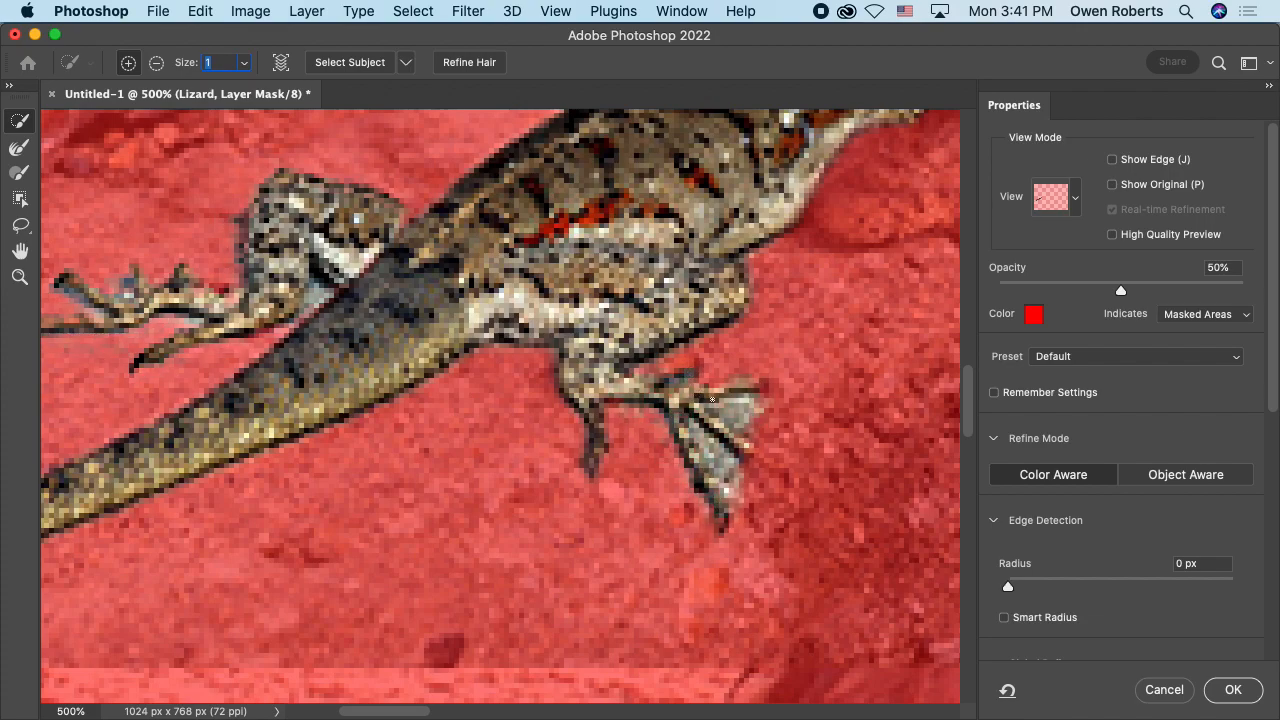
{"action": "key", "text": "alt"}
Step: Add the lizard's near front leg and foot to the selection and subtract the rock between the leg and the chin
{"action": "key", "text": "space"}
{"action": "mouse_move", "coordinate": [790, 320]}
{"action": "left_mouse_down"}
{"action": "mouse_move", "coordinate": [711, 384]}
{"action": "mouse_move", "coordinate": [656, 406]}
{"action": "left_mouse_up"}
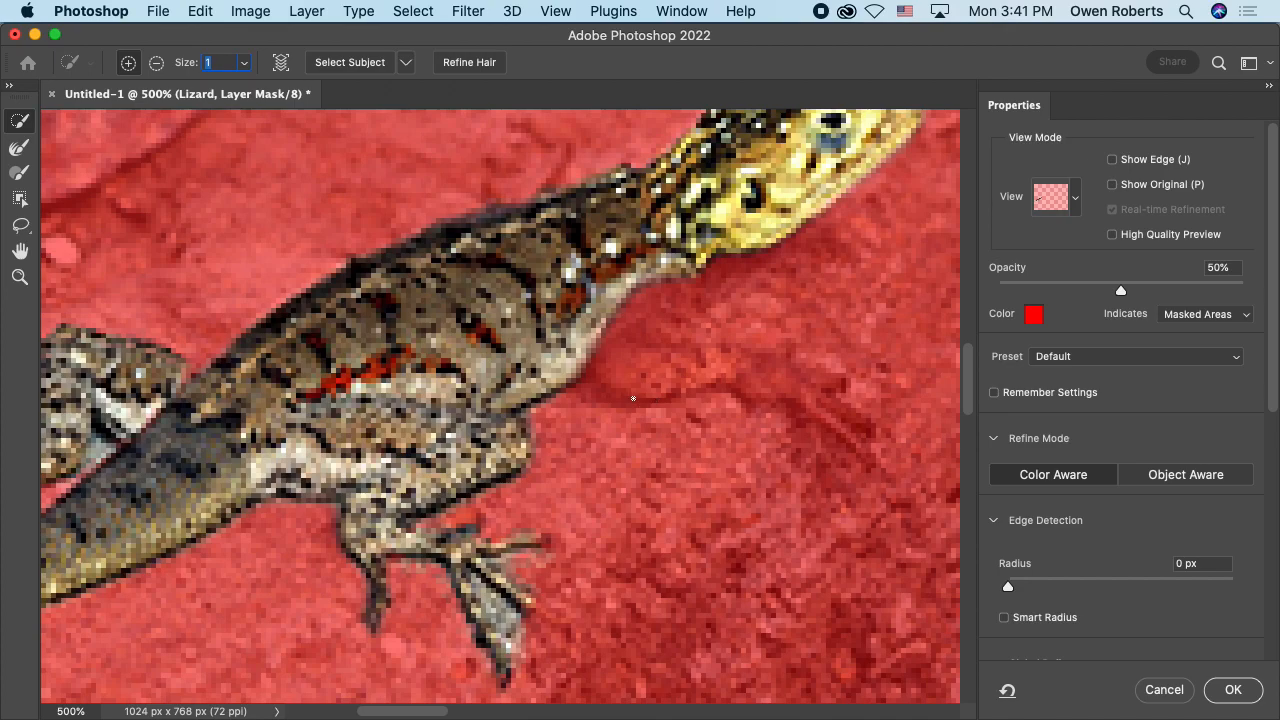
{"action": "left_click", "coordinate": [592, 369]}
{"action": "mouse_move", "coordinate": [609, 372]}
{"action": "left_mouse_down"}
{"action": "mouse_move", "coordinate": [788, 384]}
{"action": "mouse_move", "coordinate": [859, 446]}
{"action": "mouse_move", "coordinate": [843, 411]}
{"action": "mouse_move", "coordinate": [864, 447]}
{"action": "mouse_move", "coordinate": [832, 420]}
{"action": "mouse_move", "coordinate": [864, 459]}
{"action": "mouse_move", "coordinate": [838, 407]}
{"action": "mouse_move", "coordinate": [771, 375]}
{"action": "left_mouse_up"}
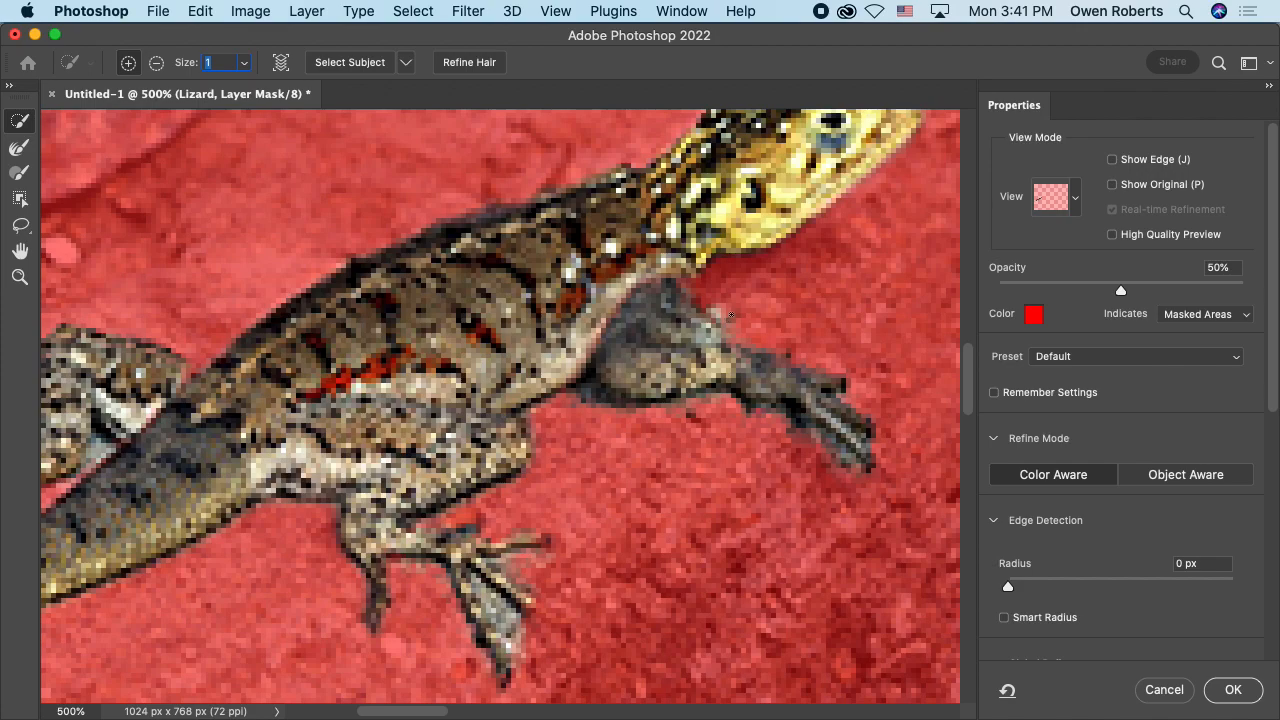
{"action": "key", "text": "alt"}
{"action": "mouse_move", "coordinate": [731, 316]}
{"action": "left_mouse_down"}
{"action": "mouse_move", "coordinate": [690, 312]}
{"action": "mouse_move", "coordinate": [680, 293]}
{"action": "mouse_move", "coordinate": [670, 332]}
{"action": "mouse_move", "coordinate": [646, 331]}
{"action": "mouse_move", "coordinate": [726, 331]}
{"action": "mouse_move", "coordinate": [726, 304]}
{"action": "left_mouse_up"}
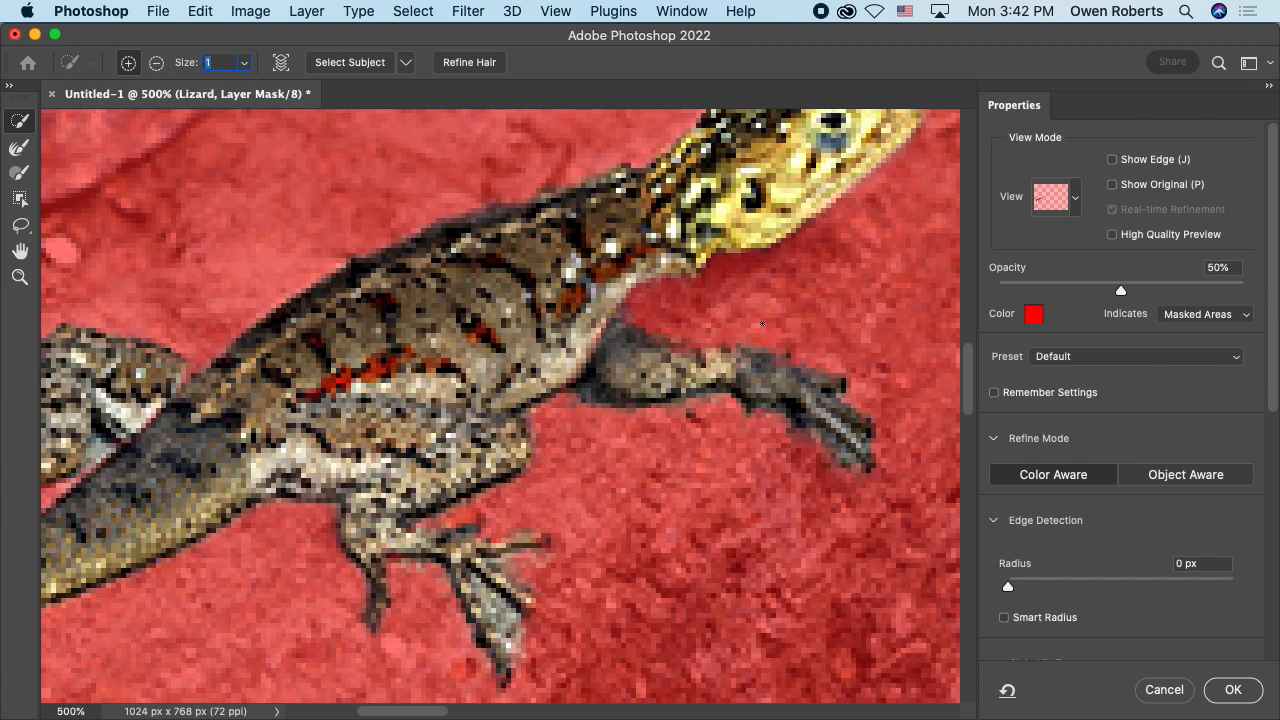
Step: Add the lizard's far front foot behind its back to the selection and trim the surrounding rock
{"action": "left_click_drag", "start_coordinate": [604, 250], "coordinate": [660, 338]}
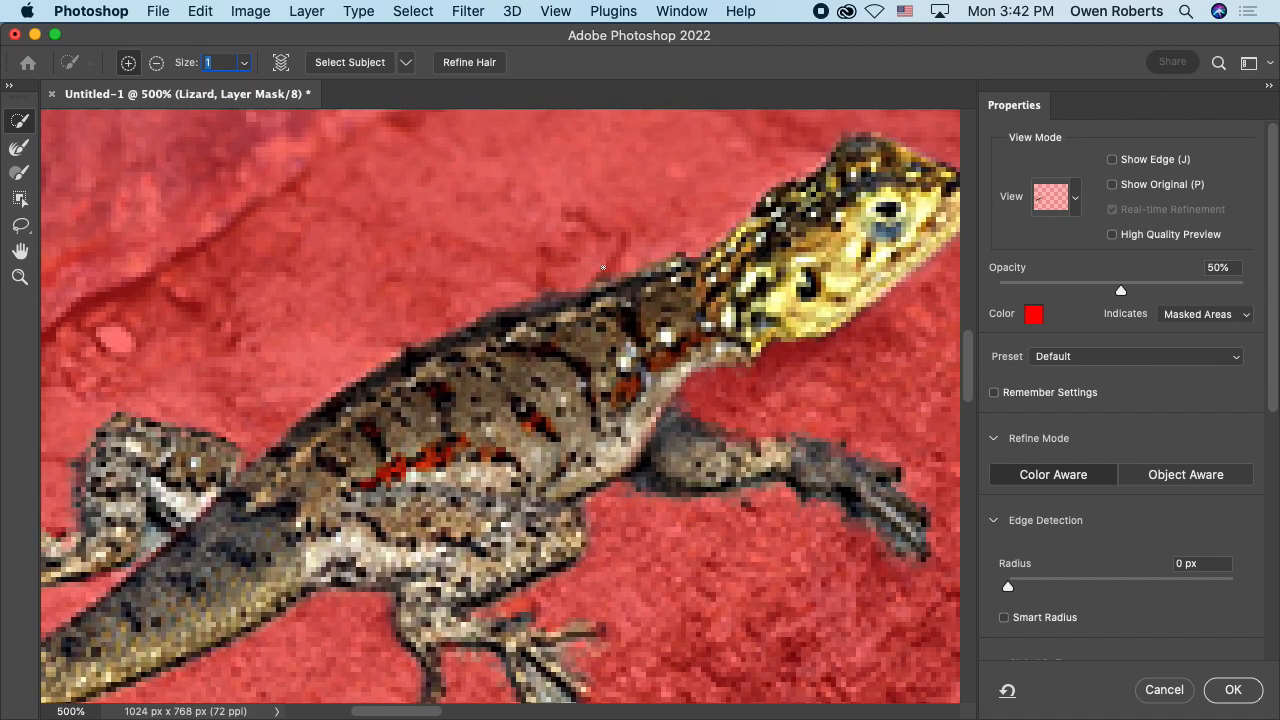
{"action": "left_click_drag", "start_coordinate": [603, 267], "coordinate": [621, 238]}
{"action": "left_click_drag", "start_coordinate": [557, 206], "coordinate": [582, 215]}
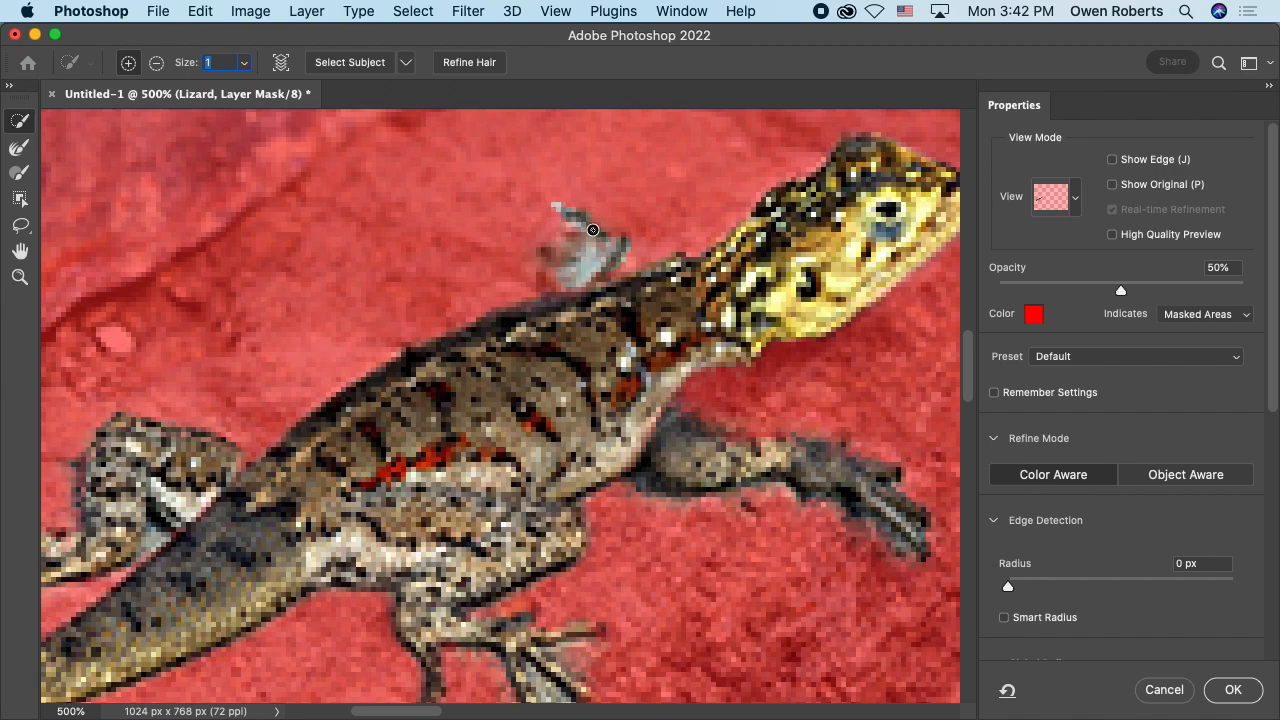
{"action": "scroll", "coordinate": [625, 270], "scroll_direction": "down", "scroll_amount": 2}
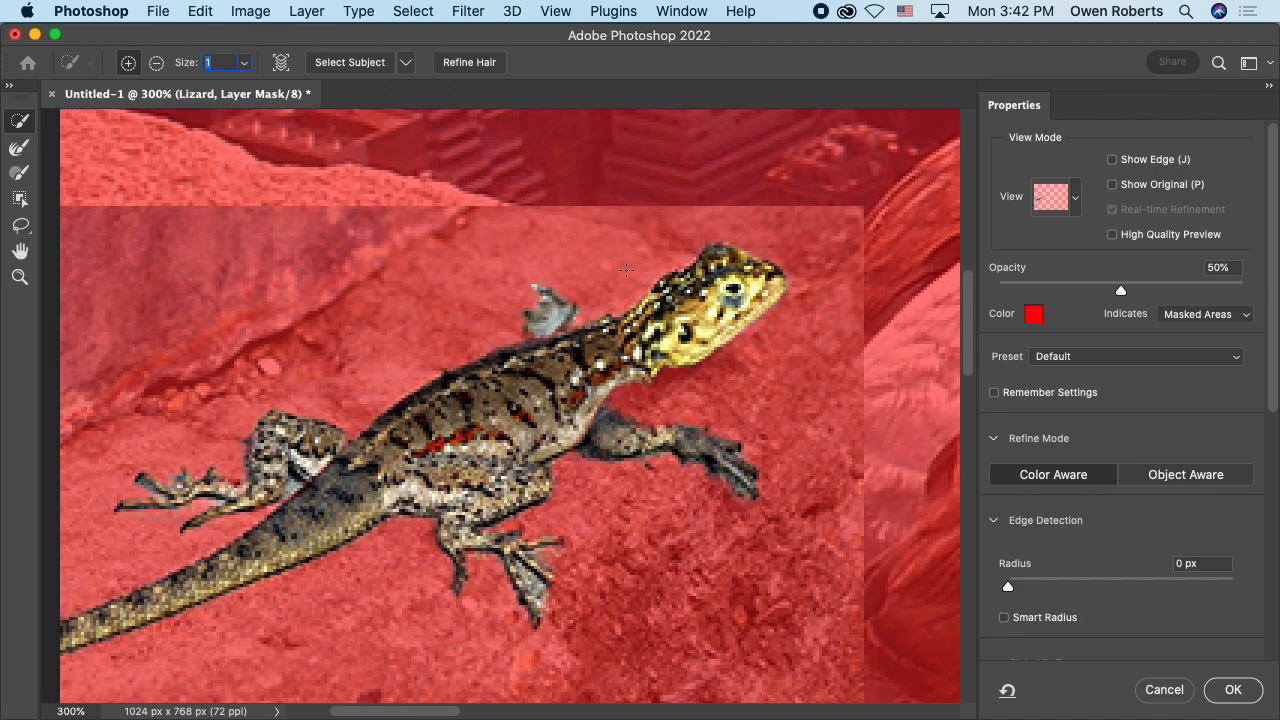
{"action": "key", "text": "alt"}
Step: Switch the view mode to Onion Skin and set its transparency to 100%
{"action": "left_click", "coordinate": [1052, 200]}
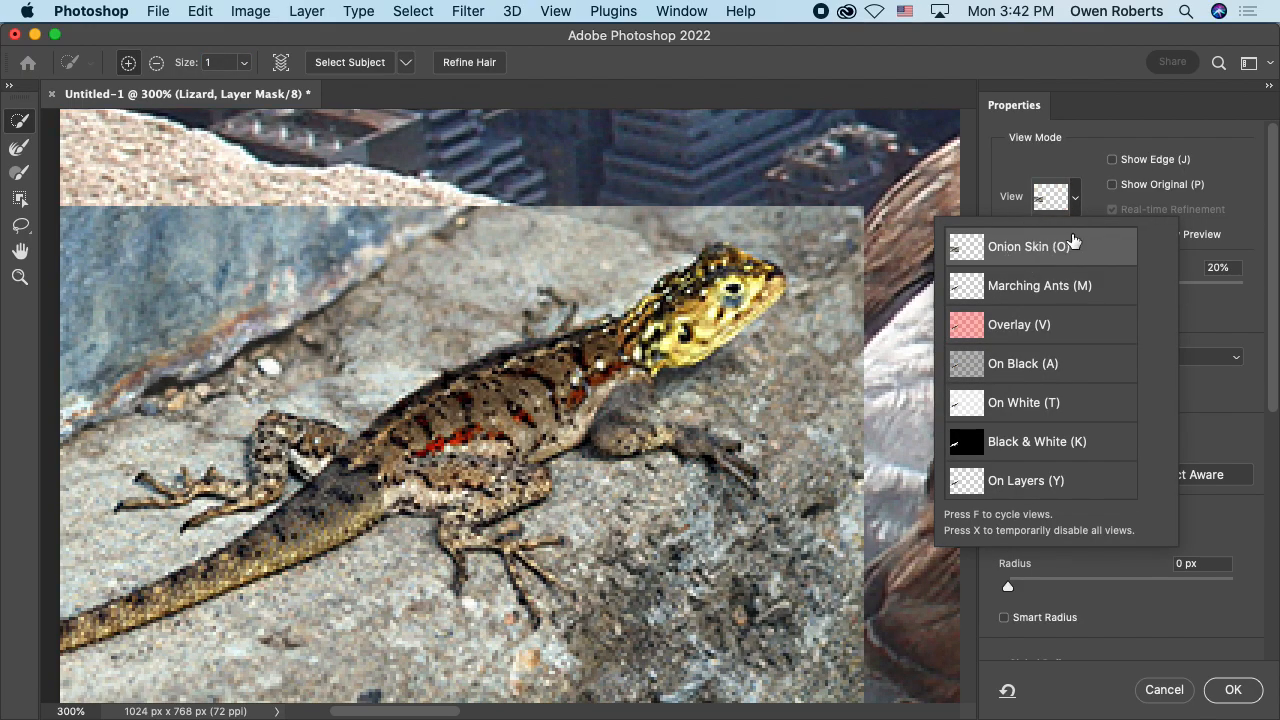
{"action": "left_click", "coordinate": [1066, 245]}
{"action": "left_click_drag", "start_coordinate": [1048, 290], "coordinate": [1258, 291]}
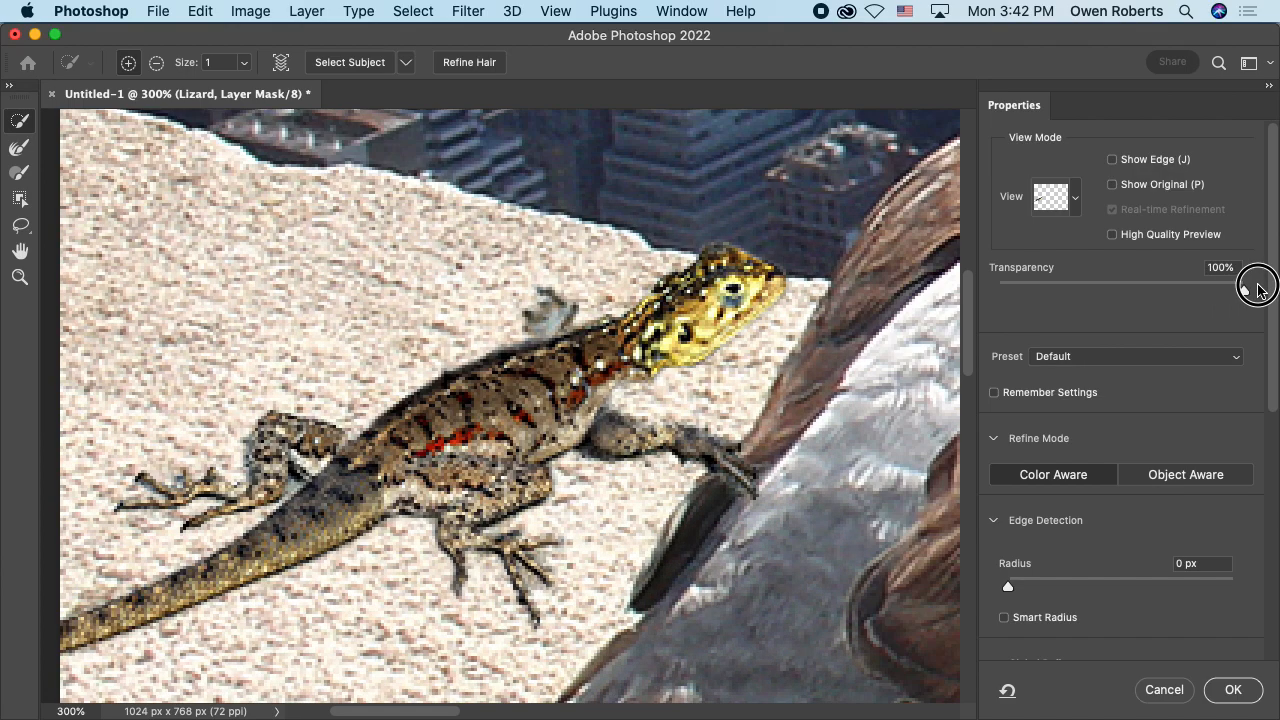
{"action": "left_click_drag", "start_coordinate": [1258, 290], "coordinate": [1258, 290]}
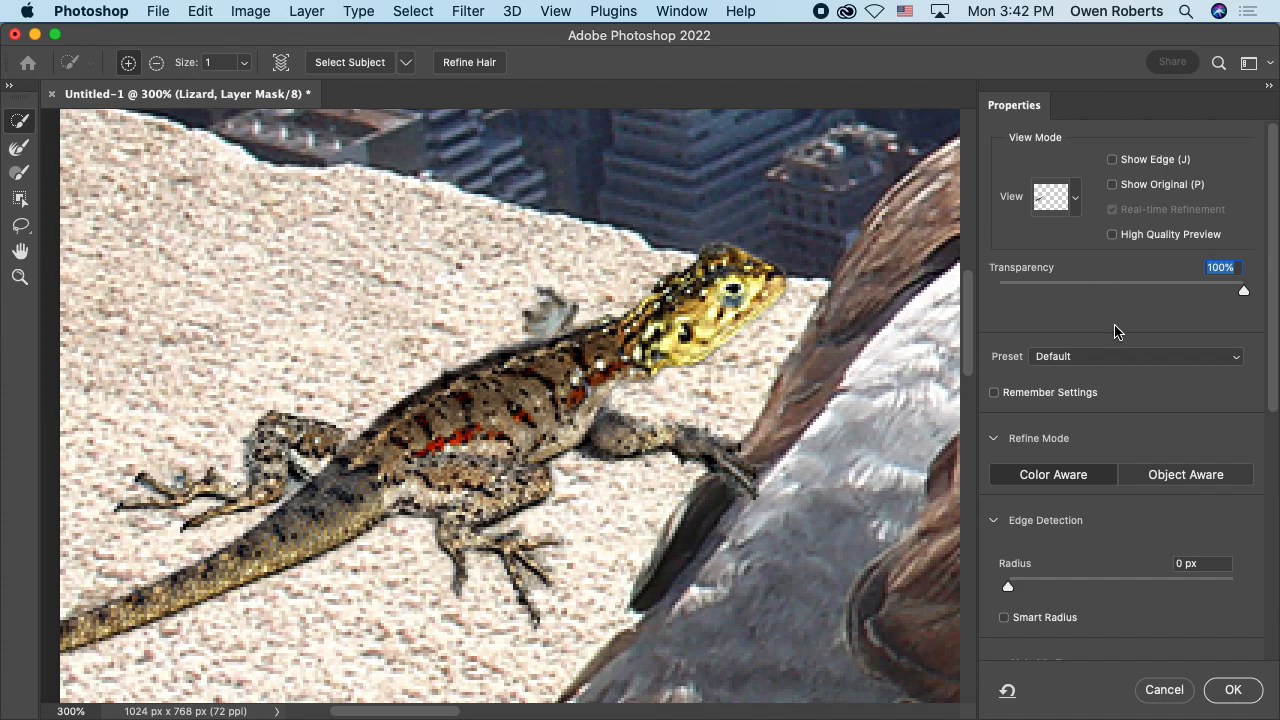
Step: Test the Smooth and Feather refinements on the lizard's head edge, return both to 0, and set Shift Edge to -4%
{"action": "scroll", "coordinate": [1116, 331], "scroll_direction": "down", "scroll_amount": 5}
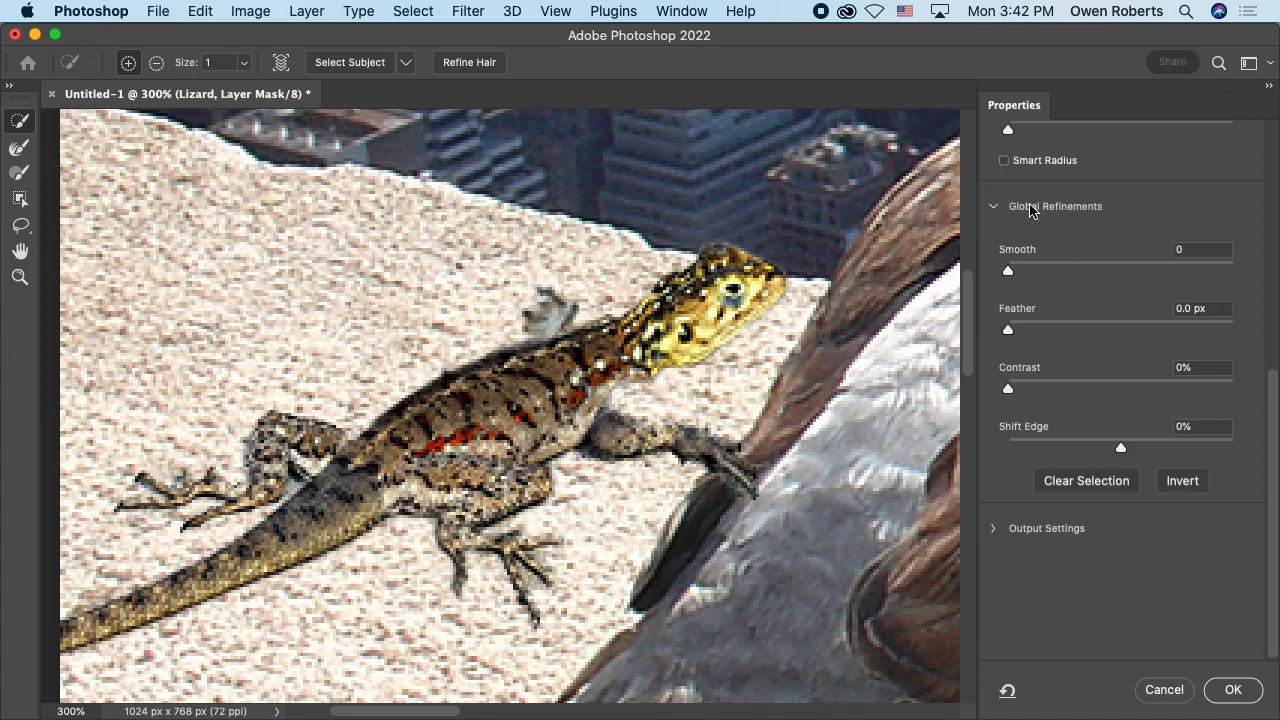
{"action": "key", "text": "super+equal"}
{"action": "key", "text": "super+equal"}
{"action": "key", "text": "super+equal"}
{"action": "key", "text": "super+equal"}
{"action": "key", "text": "super+equal"}
{"action": "key", "text": "super+equal"}
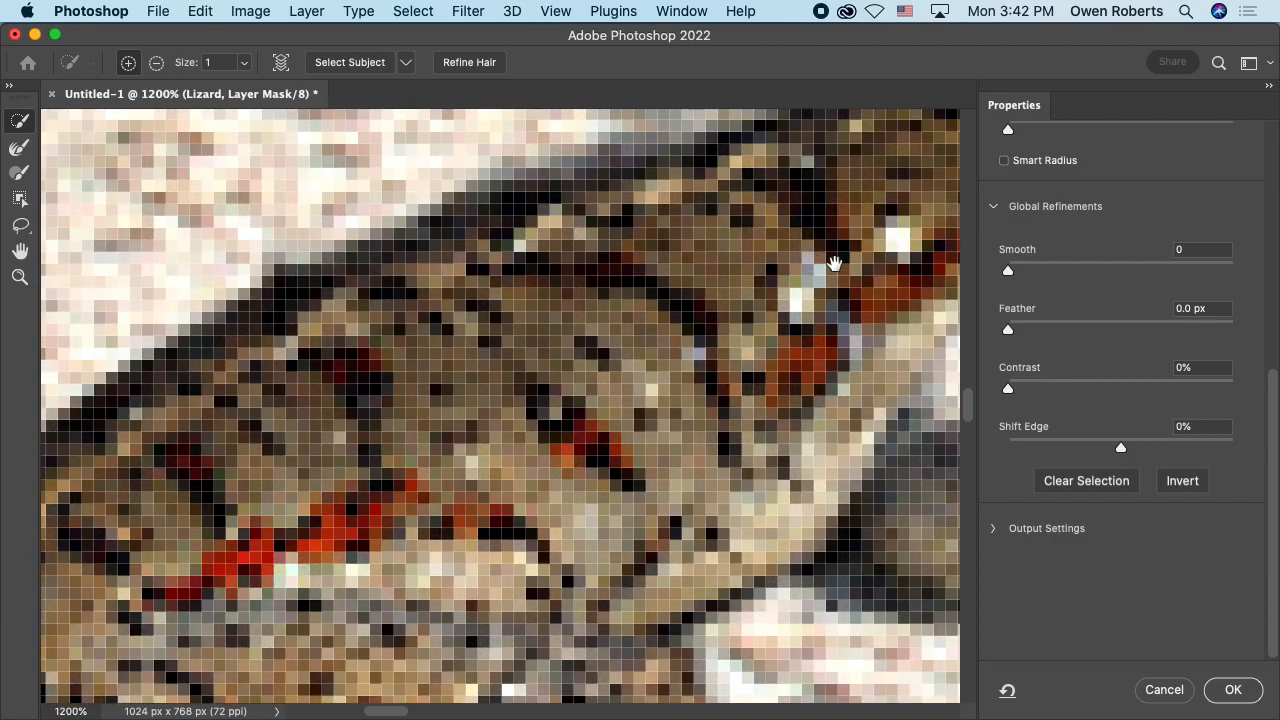
{"action": "left_click_drag", "start_coordinate": [834, 263], "coordinate": [446, 474]}
{"action": "left_click_drag", "start_coordinate": [557, 429], "coordinate": [641, 277]}
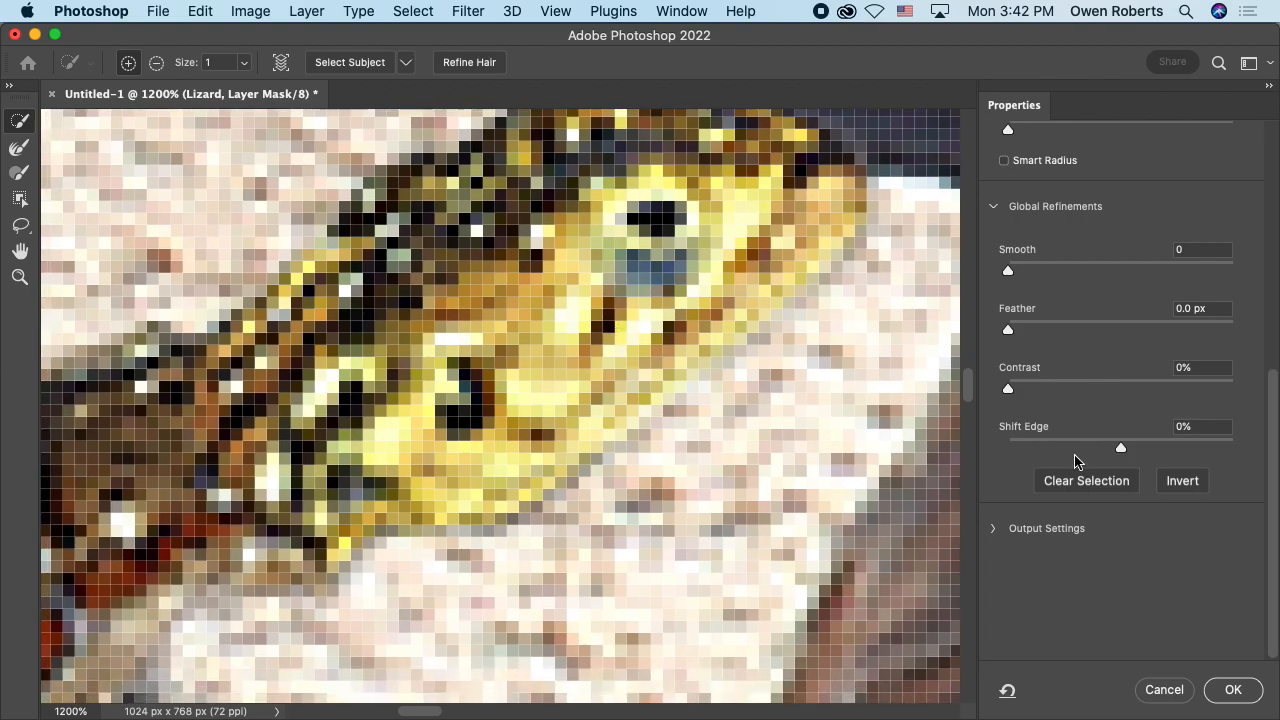
{"action": "mouse_move", "coordinate": [1008, 270]}
{"action": "left_mouse_down"}
{"action": "mouse_move", "coordinate": [1227, 275]}
{"action": "mouse_move", "coordinate": [1034, 267]}
{"action": "mouse_move", "coordinate": [1106, 261]}
{"action": "mouse_move", "coordinate": [1260, 271]}
{"action": "mouse_move", "coordinate": [1027, 268]}
{"action": "mouse_move", "coordinate": [1269, 277]}
{"action": "mouse_move", "coordinate": [891, 257]}
{"action": "mouse_move", "coordinate": [1257, 271]}
{"action": "mouse_move", "coordinate": [1003, 270]}
{"action": "left_mouse_up"}
{"action": "mouse_move", "coordinate": [1008, 329]}
{"action": "left_mouse_down"}
{"action": "mouse_move", "coordinate": [1149, 331]}
{"action": "mouse_move", "coordinate": [1006, 337]}
{"action": "left_mouse_up"}
{"action": "mouse_move", "coordinate": [1120, 447]}
{"action": "left_mouse_down"}
{"action": "mouse_move", "coordinate": [994, 437]}
{"action": "mouse_move", "coordinate": [1117, 449]}
{"action": "left_mouse_up"}
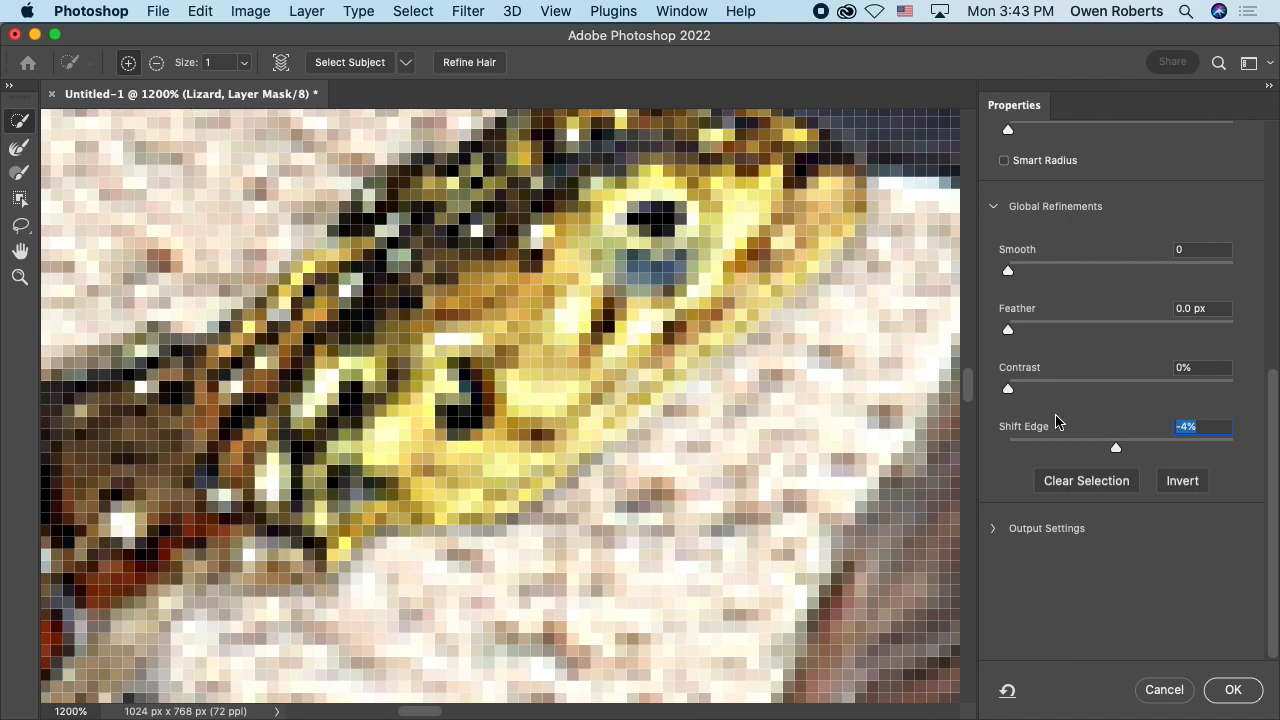
Step: Set the mask edge Feather to 0.6 px and apply the refinement to the lizard's layer mask
{"action": "left_click_drag", "start_coordinate": [1008, 331], "coordinate": [1015, 331]}
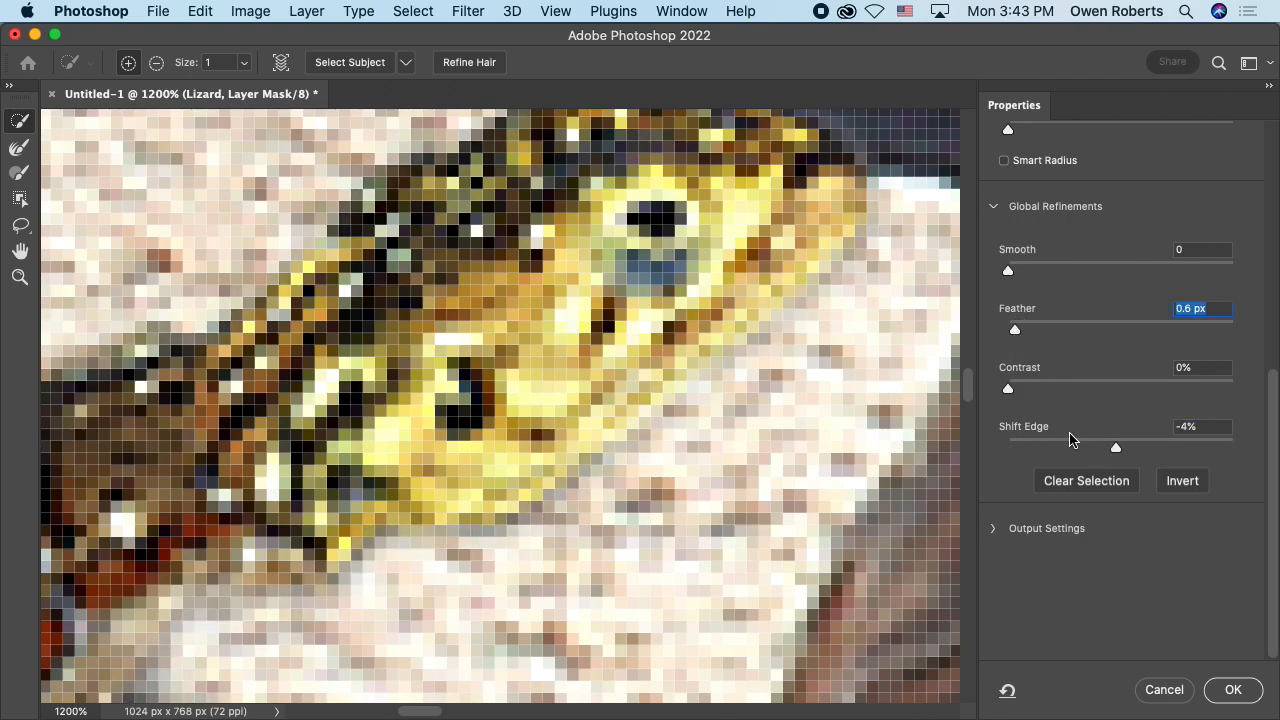
{"action": "left_click", "coordinate": [1234, 690]}
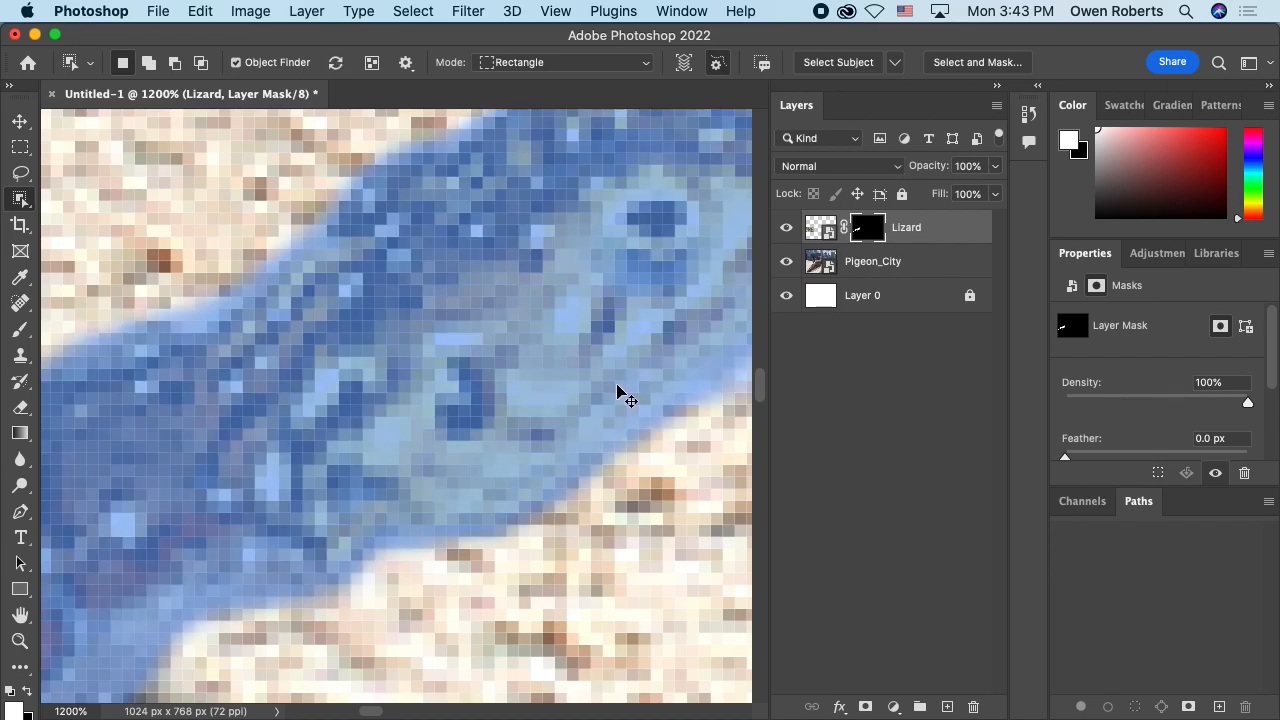
Step: Move the masked lizard away from the pigeon so that its tail runs off the image edge
{"action": "key", "text": "super+minus"}
{"action": "key", "text": "super+minus"}
{"action": "key", "text": "super+minus"}
{"action": "key", "text": "super+minus"}
{"action": "key", "text": "super+minus"}
{"action": "key", "text": "super+minus"}
{"action": "key", "text": "super+minus"}
{"action": "key", "text": "super+minus"}
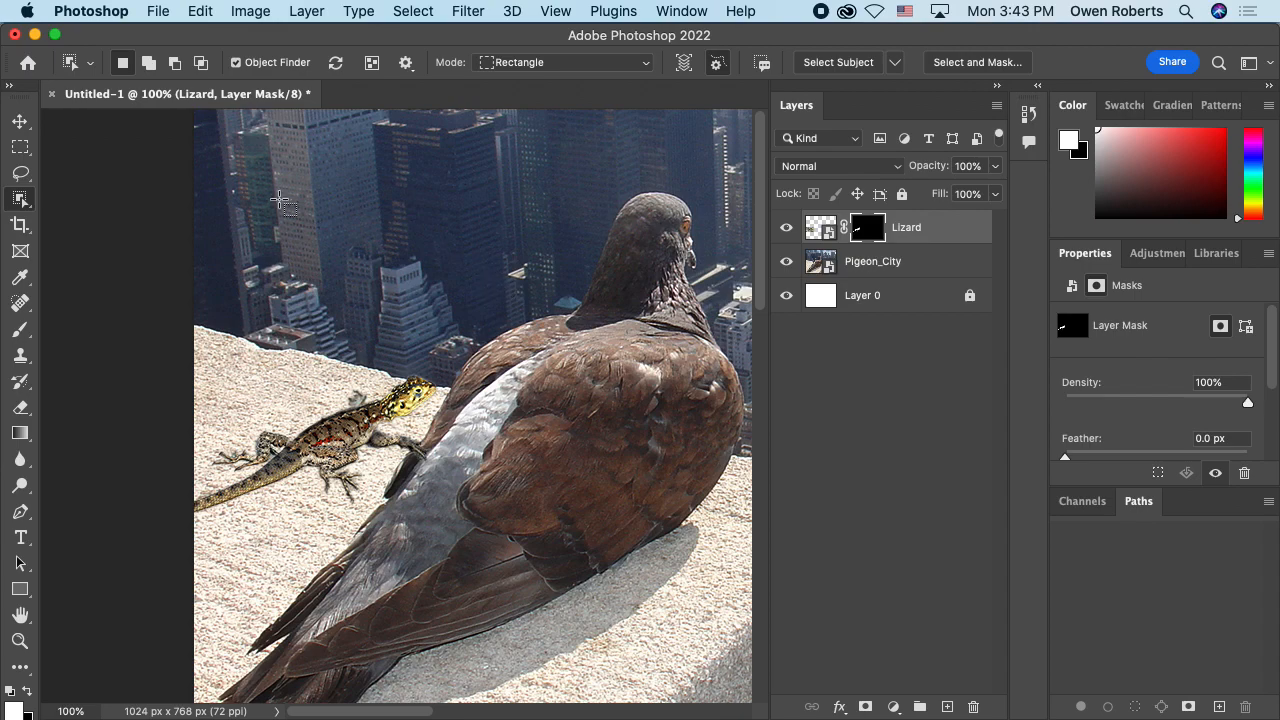
{"action": "key", "text": "v"}
{"action": "left_click_drag", "start_coordinate": [328, 430], "coordinate": [283, 423]}
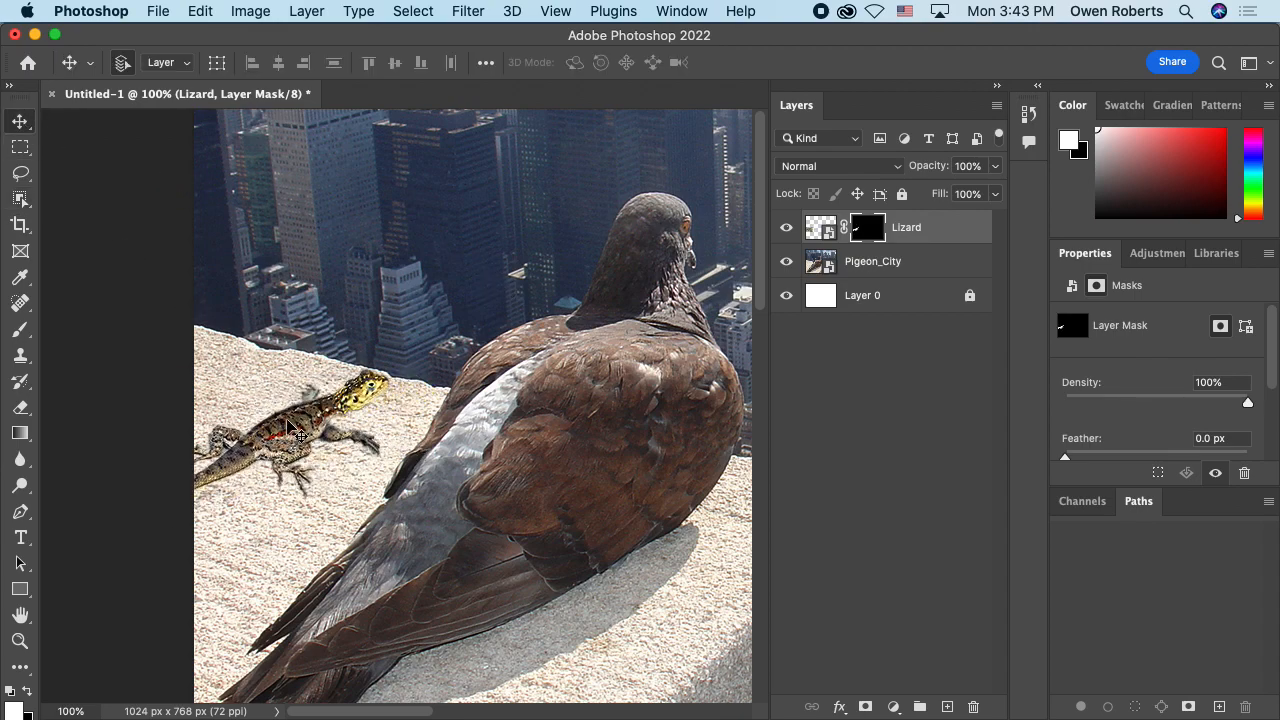
Step: Examine the repositioned lizard on the ledge, both within the whole composition and close up around its body and legs
{"action": "key", "text": "super+minus"}
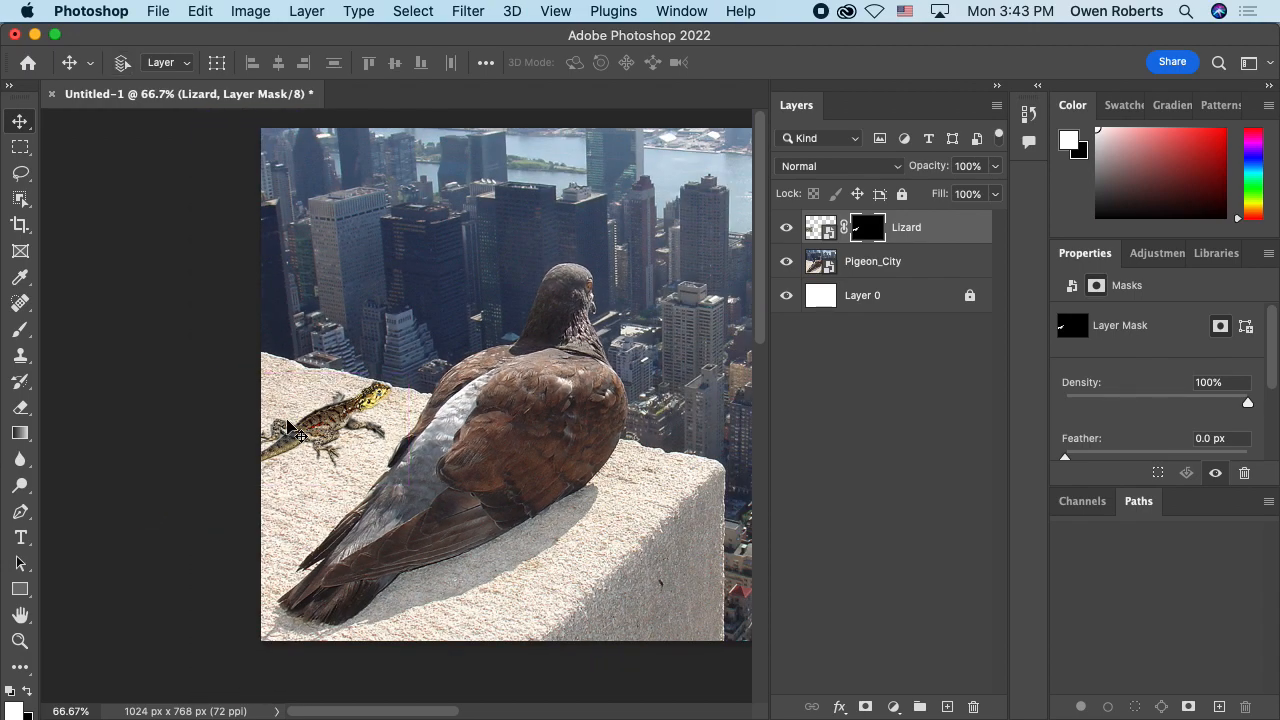
{"action": "key", "text": "super+minus"}
{"action": "left_click_drag", "start_coordinate": [491, 423], "coordinate": [370, 440]}
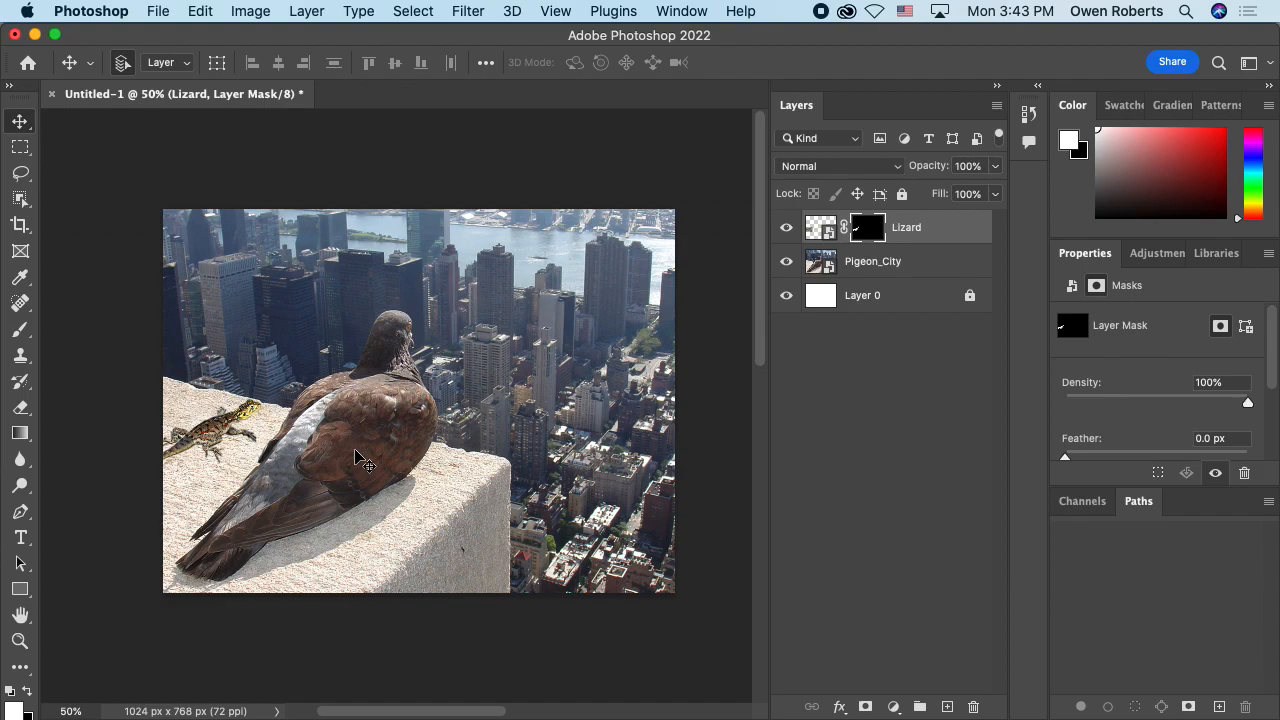
{"action": "key", "text": "super+equal"}
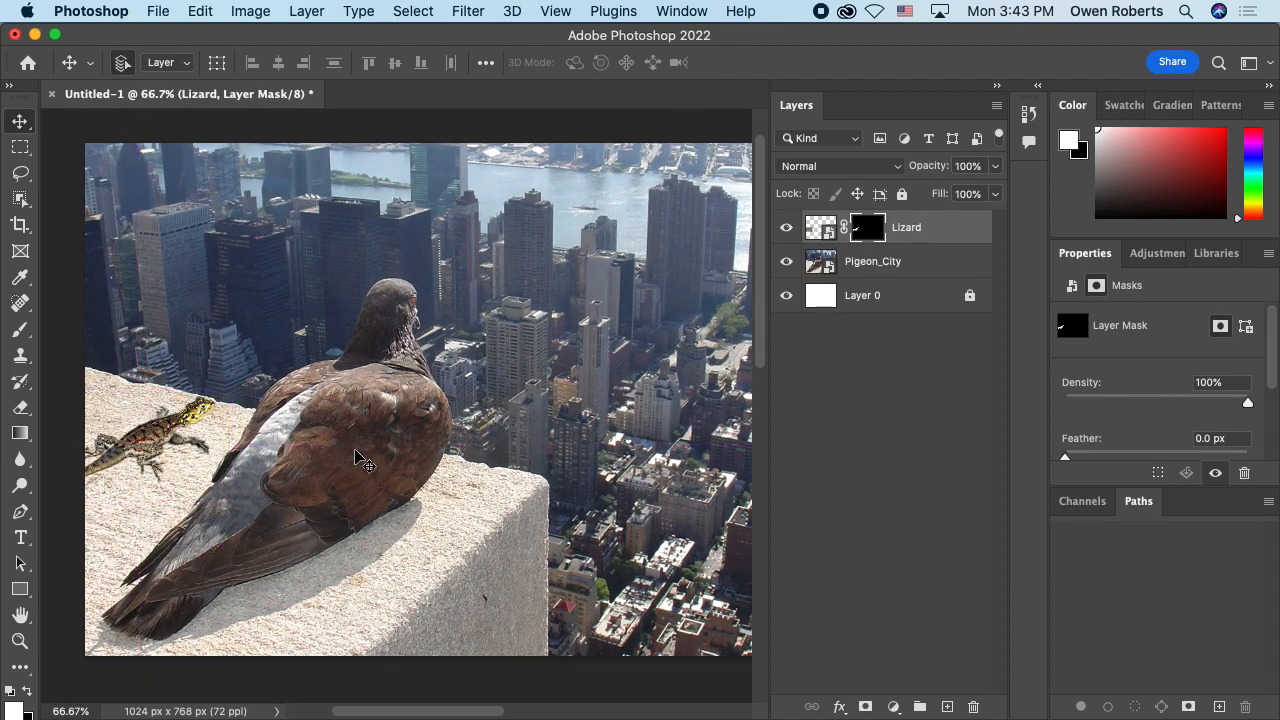
{"action": "left_click_drag", "start_coordinate": [210, 493], "coordinate": [414, 349]}
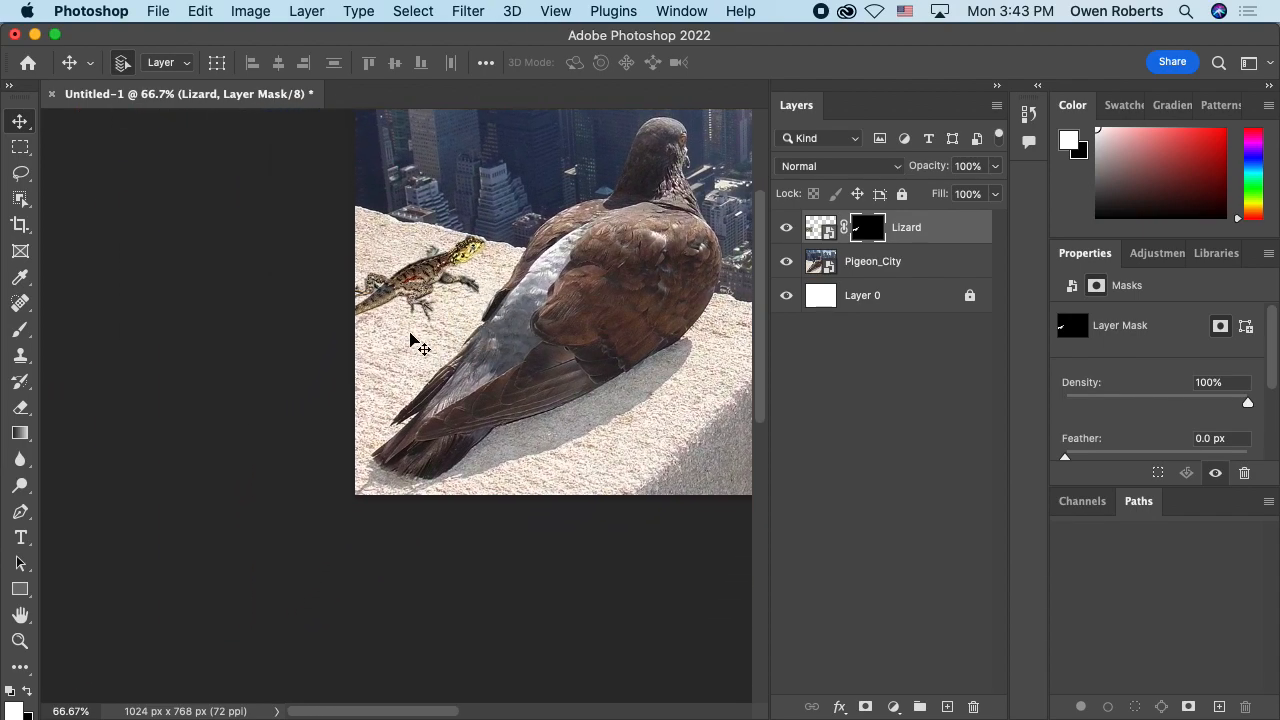
{"action": "key", "text": "super+equal"}
{"action": "key", "text": "super+equal"}
{"action": "key", "text": "super+equal"}
{"action": "scroll", "coordinate": [414, 349], "scroll_direction": "up", "scroll_amount": 15}
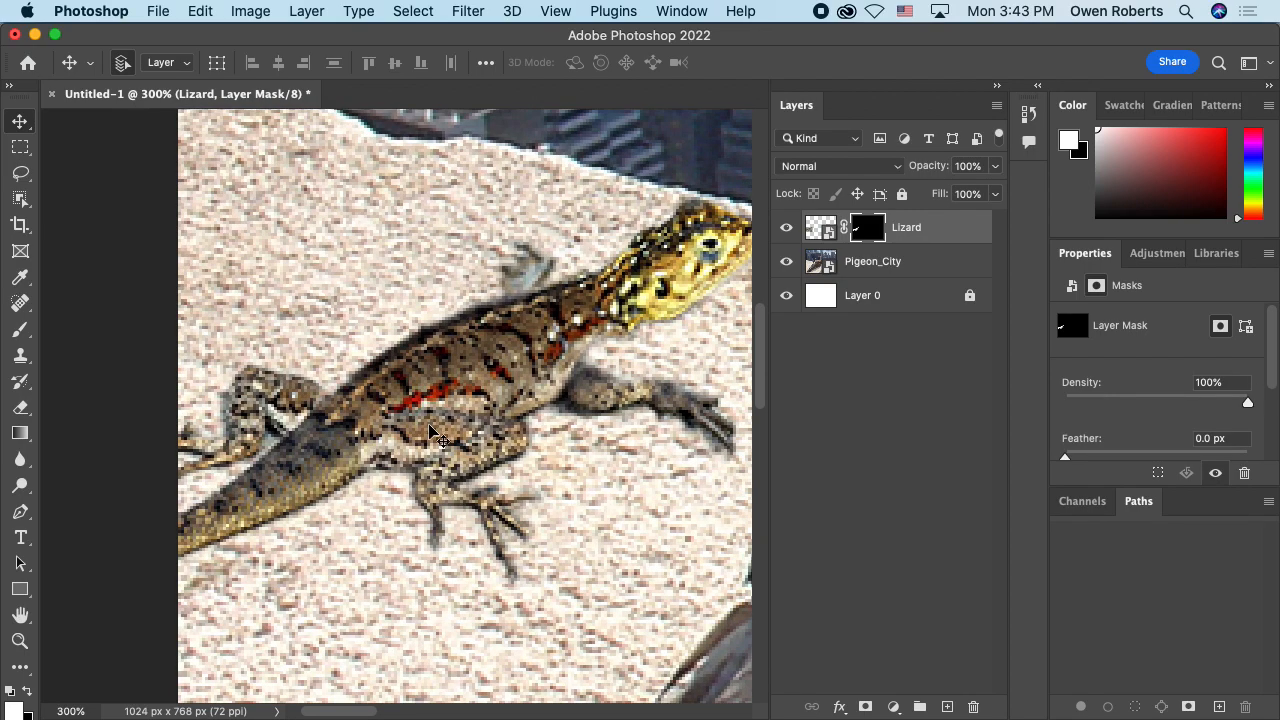
{"action": "left_click_drag", "start_coordinate": [430, 432], "coordinate": [430, 350]}
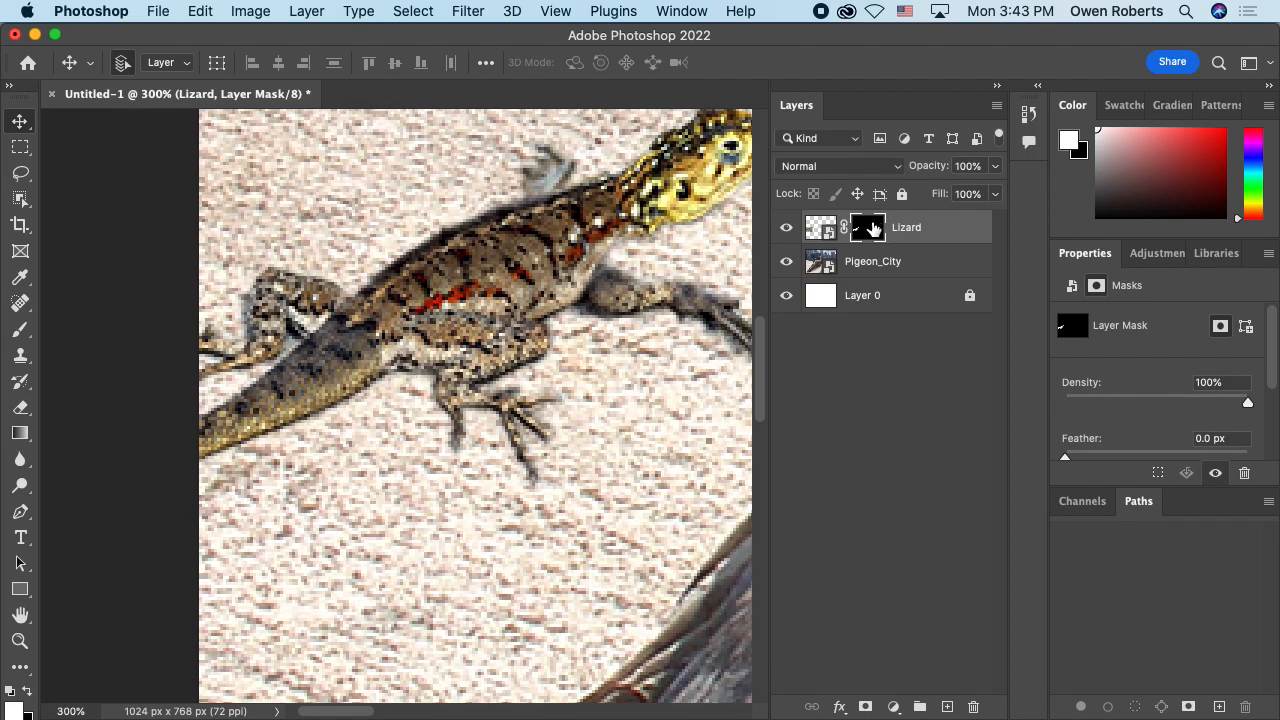
Step: Reopen the lizard's layer mask in Select and Mask, preview it in Overlay view, and cancel the refinement
{"action": "double_click", "coordinate": [869, 224]}
{"action": "scroll", "coordinate": [1043, 246], "scroll_direction": "up", "scroll_amount": 10}
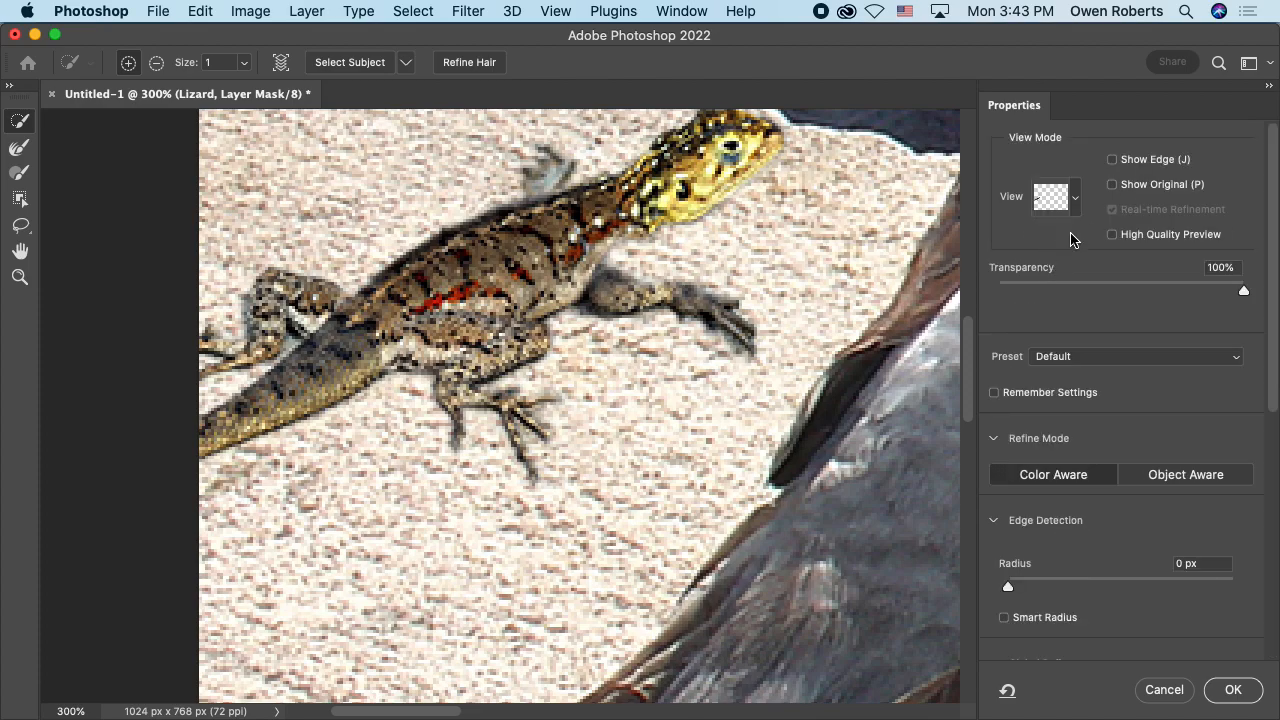
{"action": "left_click", "coordinate": [1076, 200]}
{"action": "left_click", "coordinate": [1030, 324]}
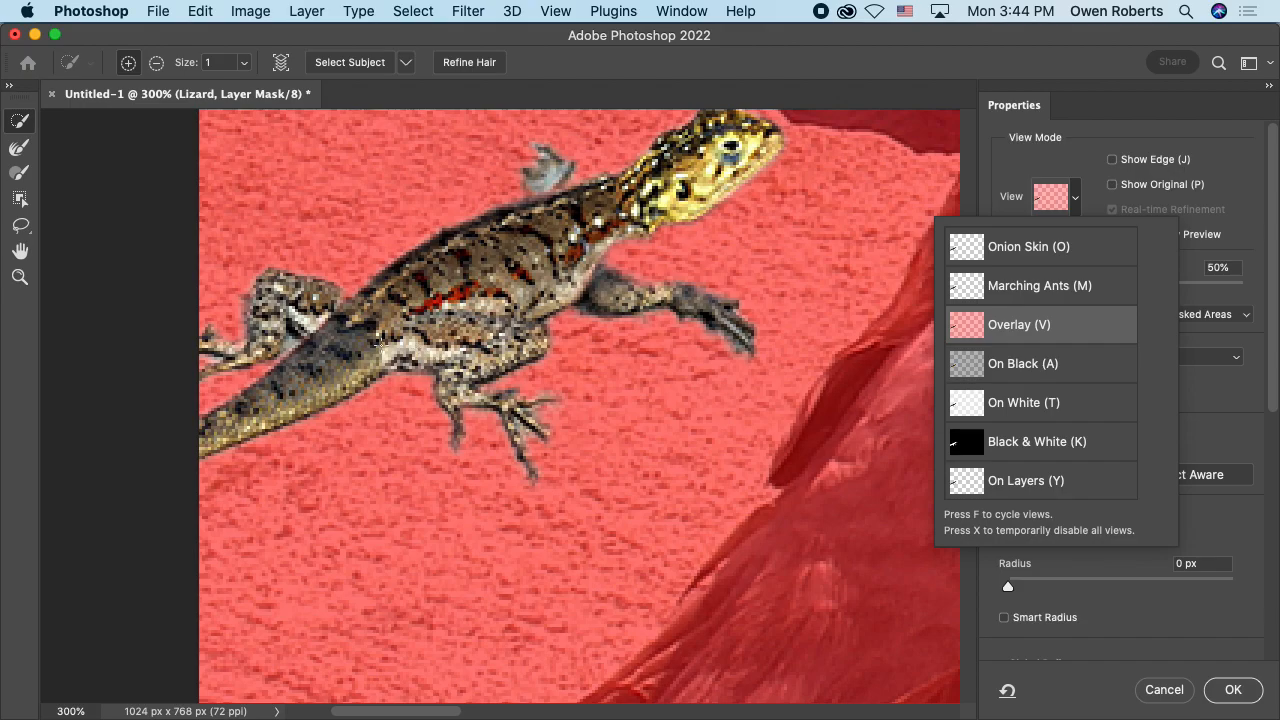
{"action": "left_click", "coordinate": [1160, 697]}
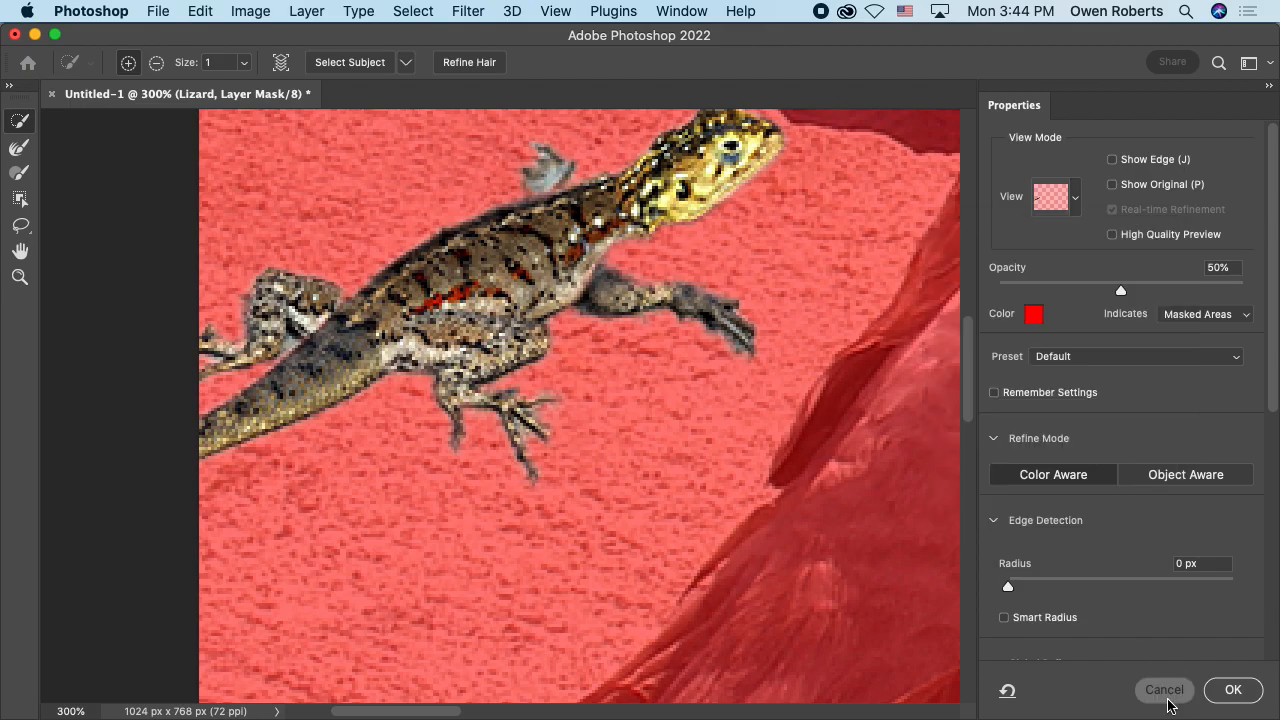
{"action": "left_click", "coordinate": [1165, 694]}
Step: Compare the lizard cutout's edges at 100%, 400% and 50% against the ledge and the full composition
{"action": "key", "text": "super+1"}
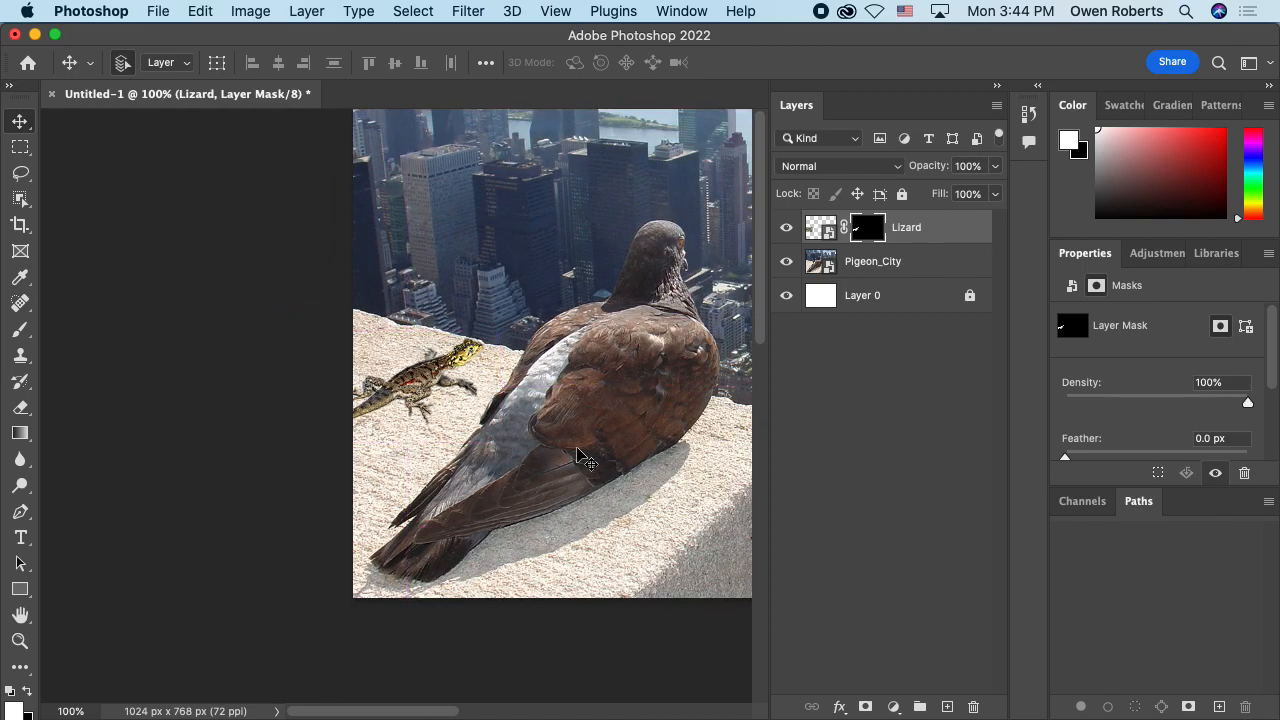
{"action": "key", "text": "super+minus"}
{"action": "key", "text": "super+minus"}
{"action": "key", "text": "super+minus"}
{"action": "key", "text": "super+plus"}
{"action": "key", "text": "super+1"}
{"action": "key", "text": "super+plus"}
{"action": "key", "text": "super+plus"}
{"action": "key", "text": "super+plus"}
{"action": "key", "text": "super+plus"}
{"action": "key", "text": "super+plus"}
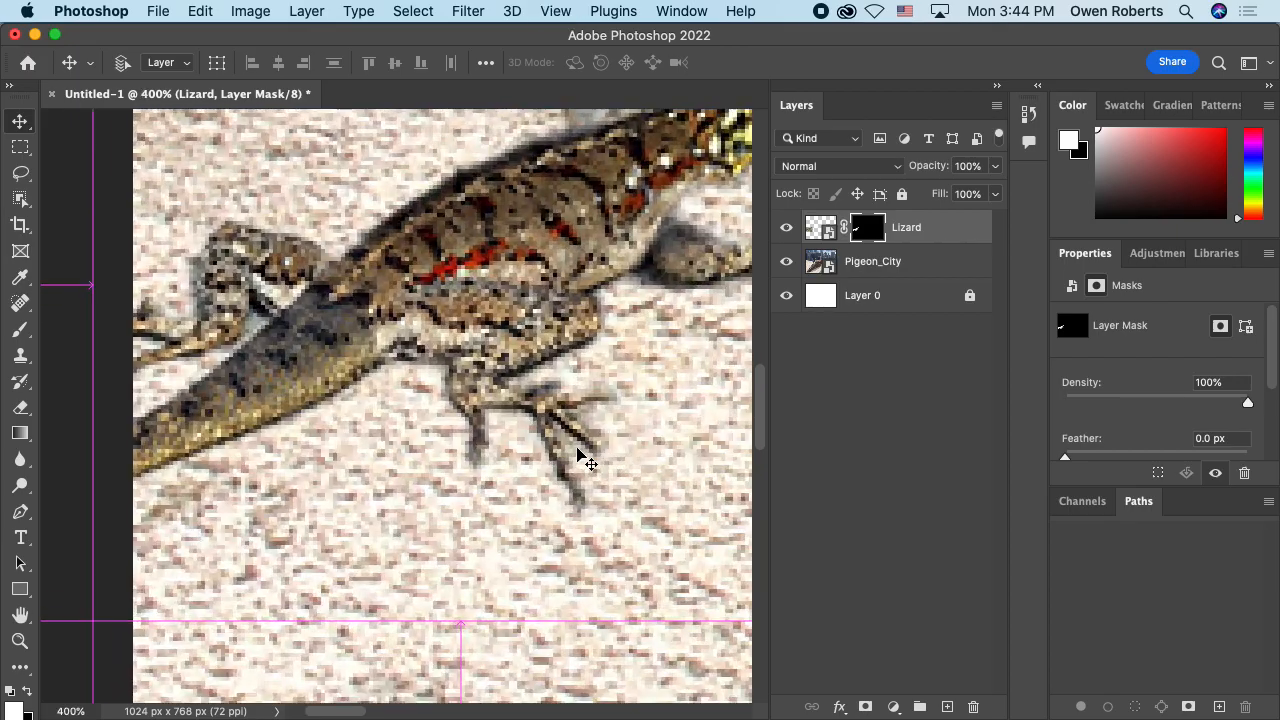
{"action": "key", "text": "super+minus"}
{"action": "key", "text": "super+minus"}
{"action": "key", "text": "super+minus"}
{"action": "key", "text": "super+minus"}
{"action": "key", "text": "super+minus"}
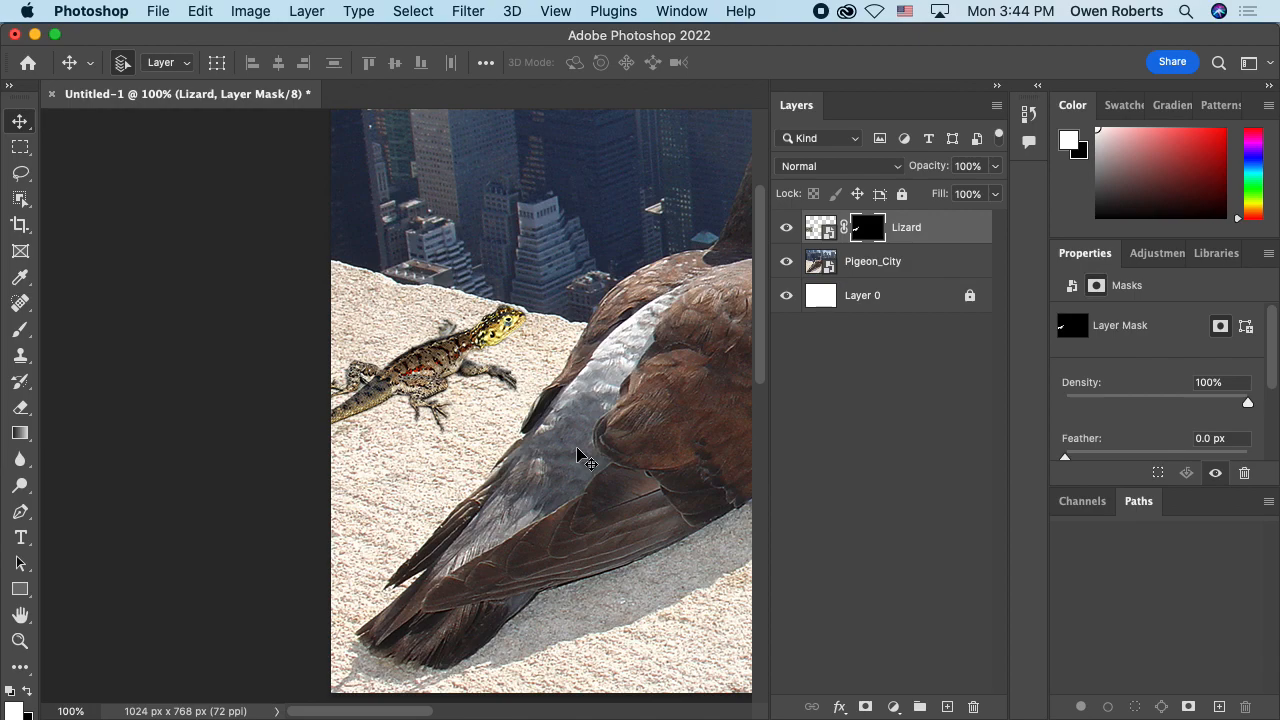
{"action": "key", "text": "super+minus"}
{"action": "left_click_drag", "start_coordinate": [650, 410], "coordinate": [430, 462]}
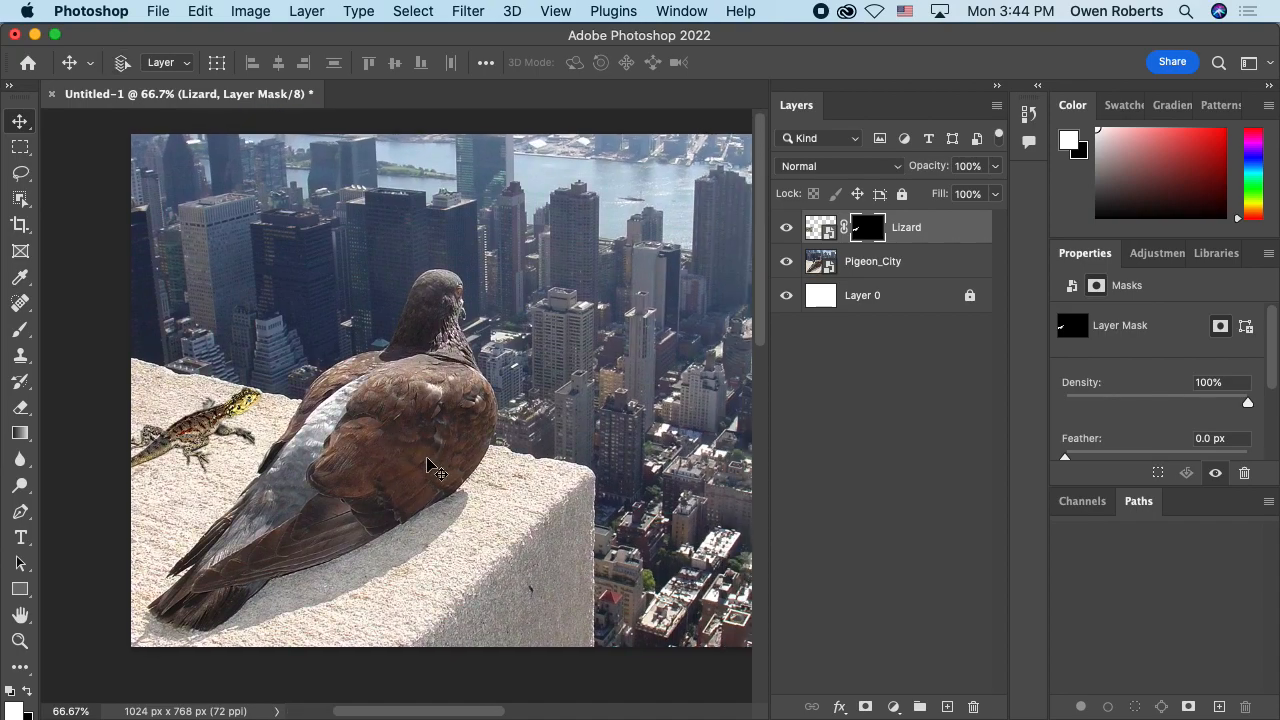
{"action": "key", "text": "super+minus"}
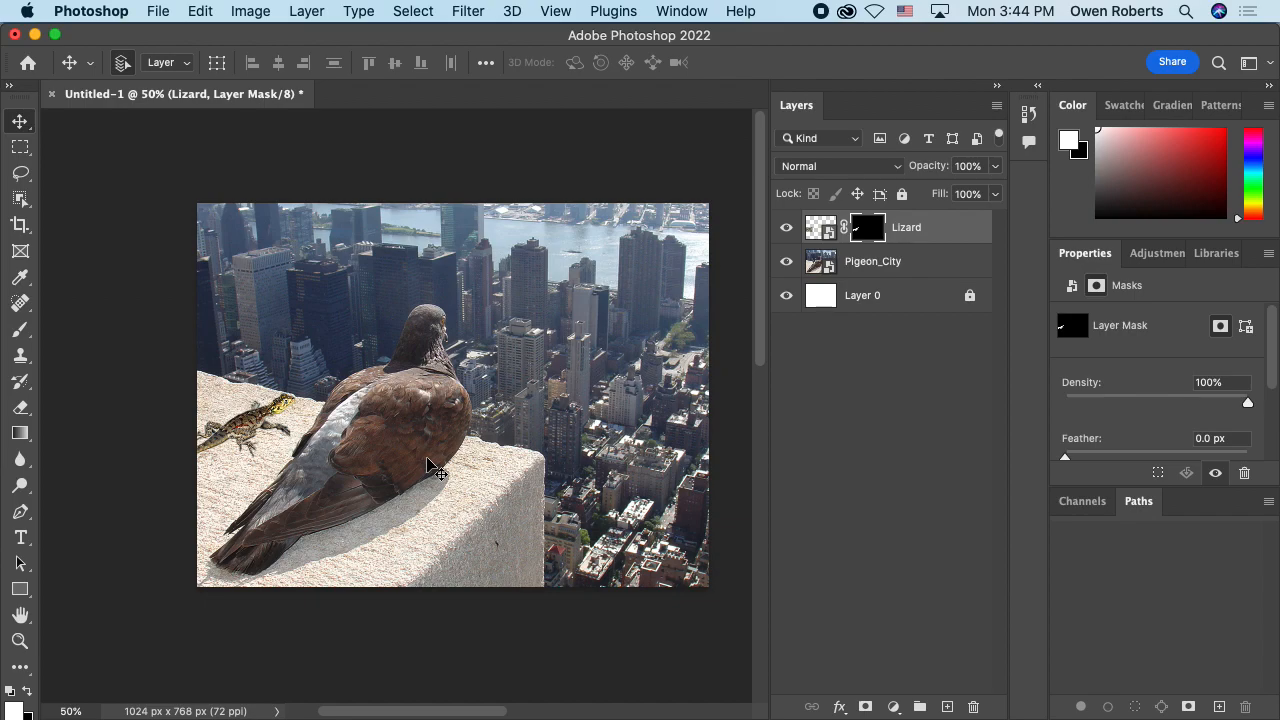
Step: Start saving the document on the computer instead of Creative Cloud and expand the save dialog to show its folders
{"action": "key", "text": "super"}
{"action": "key", "text": "super+s"}
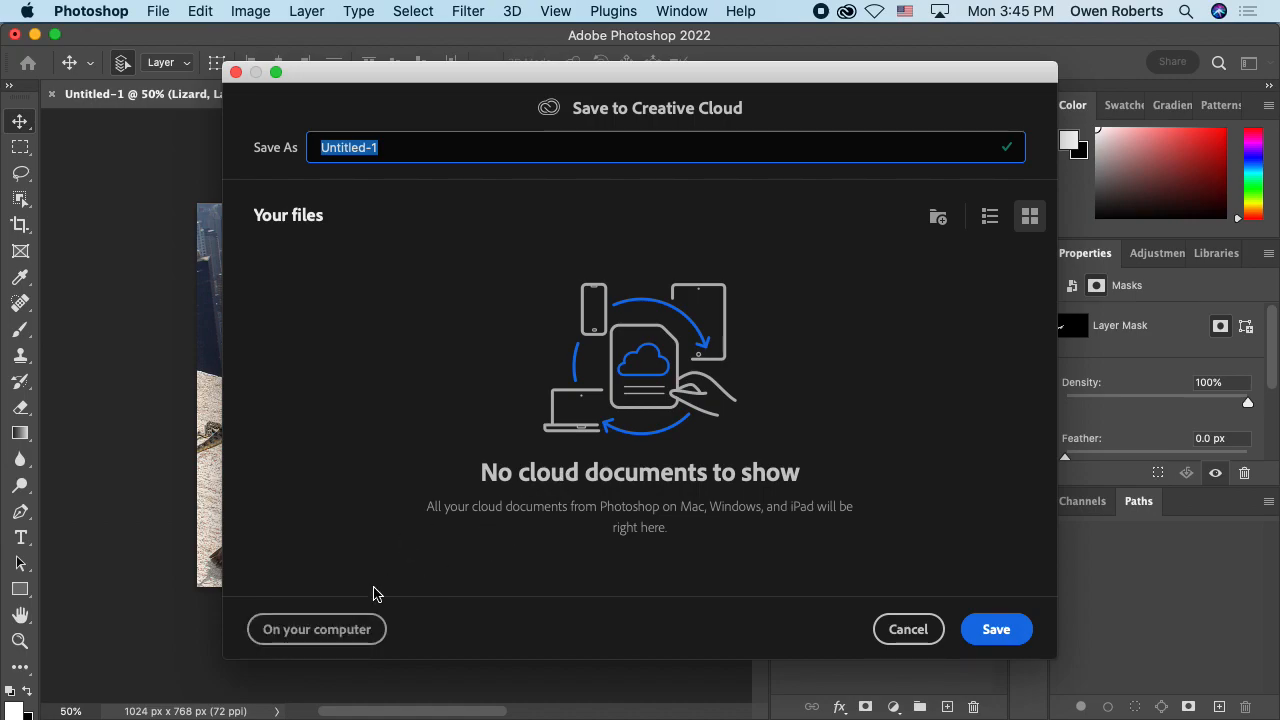
{"action": "left_click", "coordinate": [354, 627]}
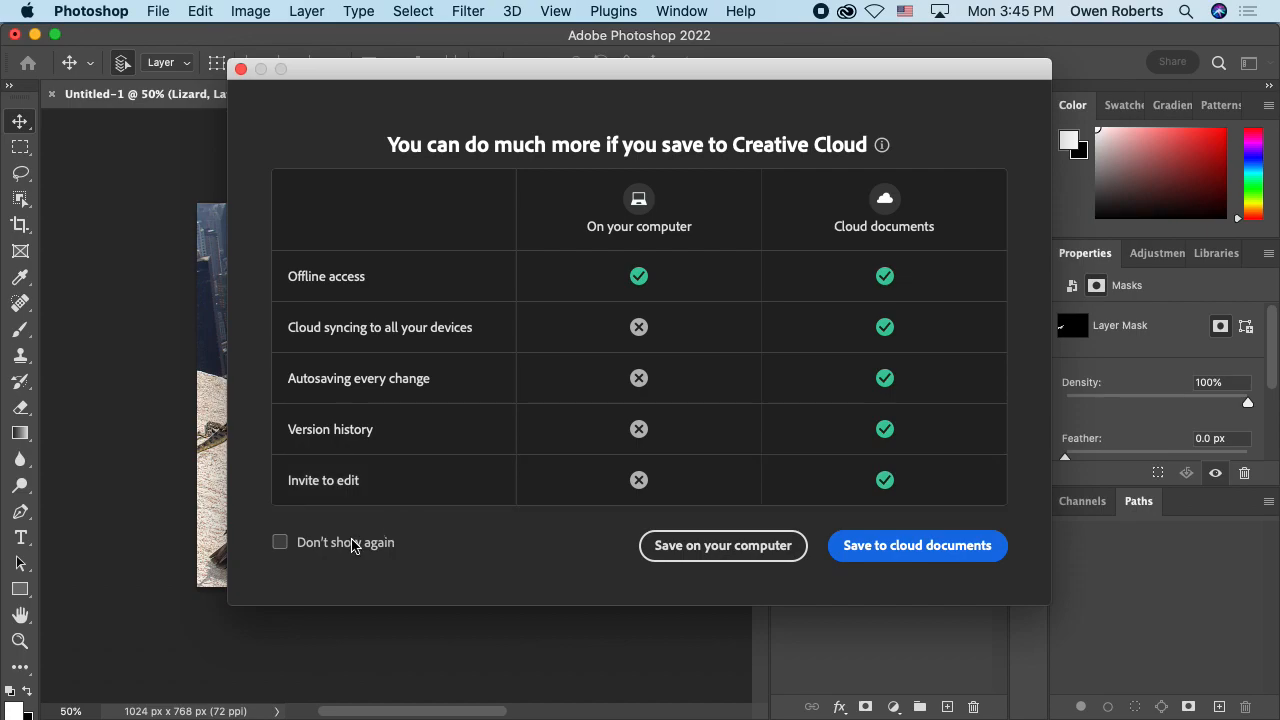
{"action": "left_click", "coordinate": [740, 549]}
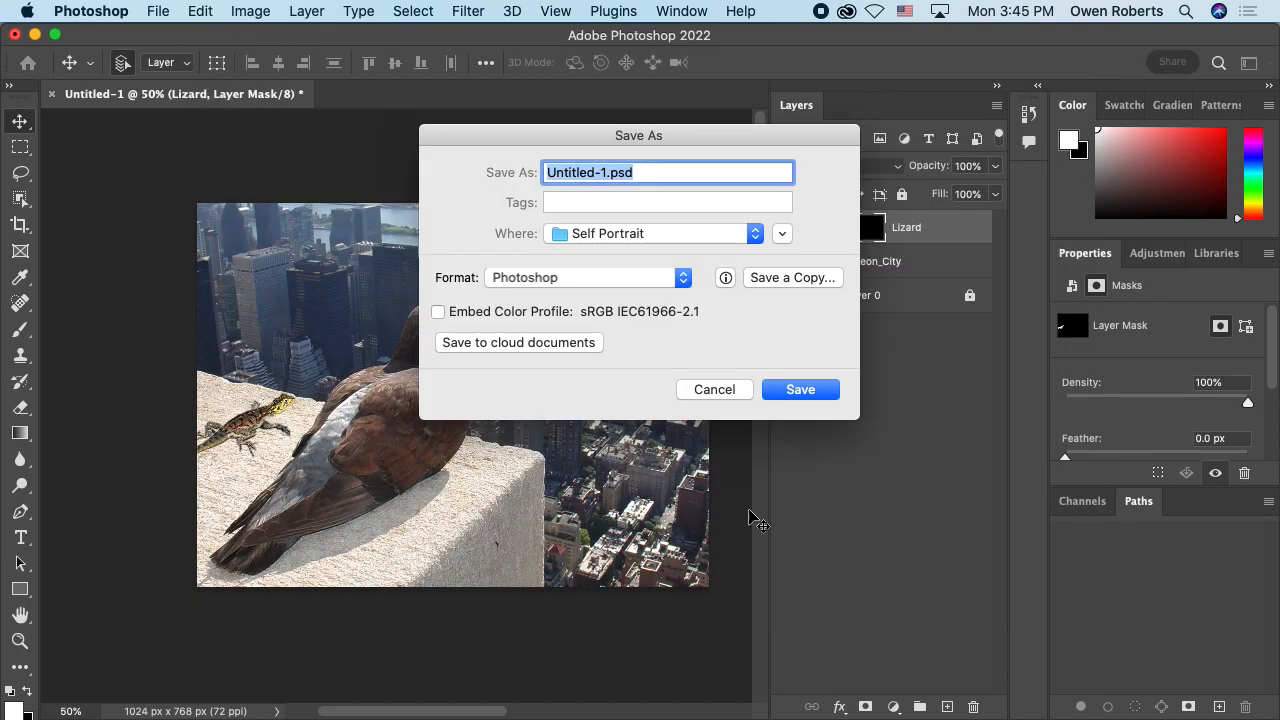
{"action": "left_click", "coordinate": [783, 239]}
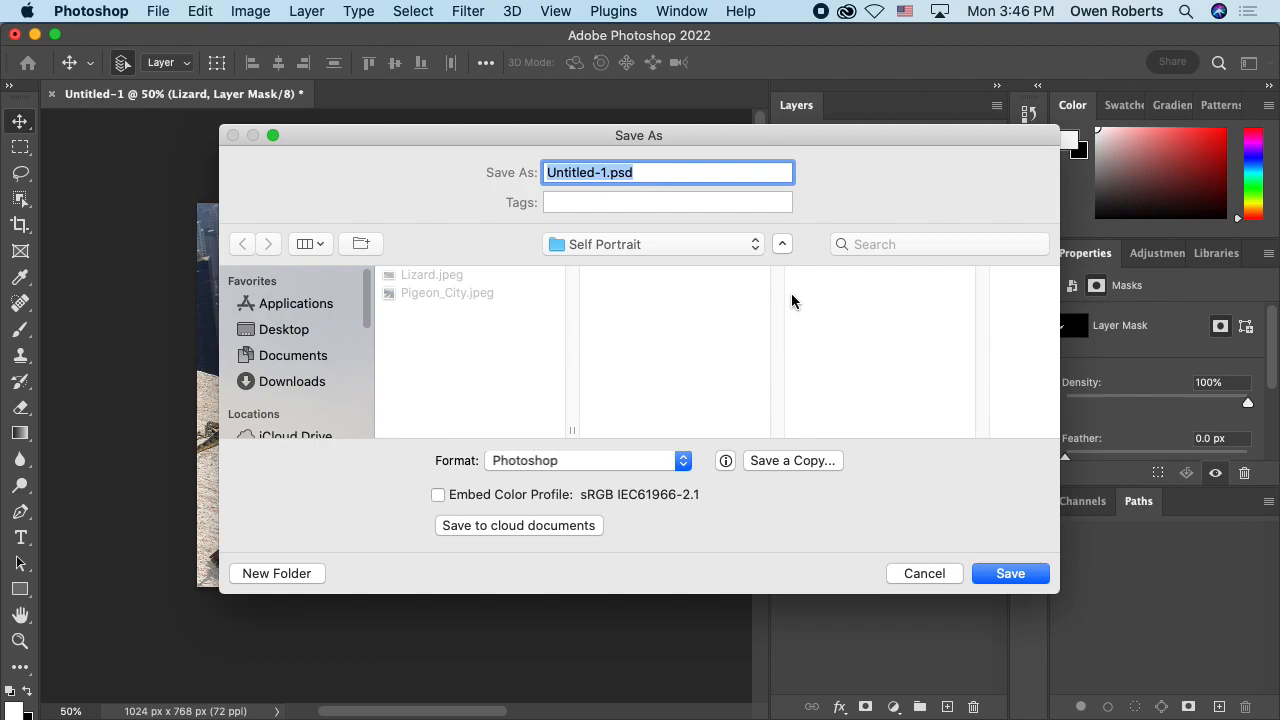
Step: Name the file self-portrait.psd and save it in Photoshop format in the Self Portrait folder
{"action": "left_click_drag", "start_coordinate": [681, 187], "coordinate": [681, 185]}
{"action": "left_click", "coordinate": [605, 171]}
{"action": "double_click", "coordinate": [605, 171]}
{"action": "type", "text": "self"}
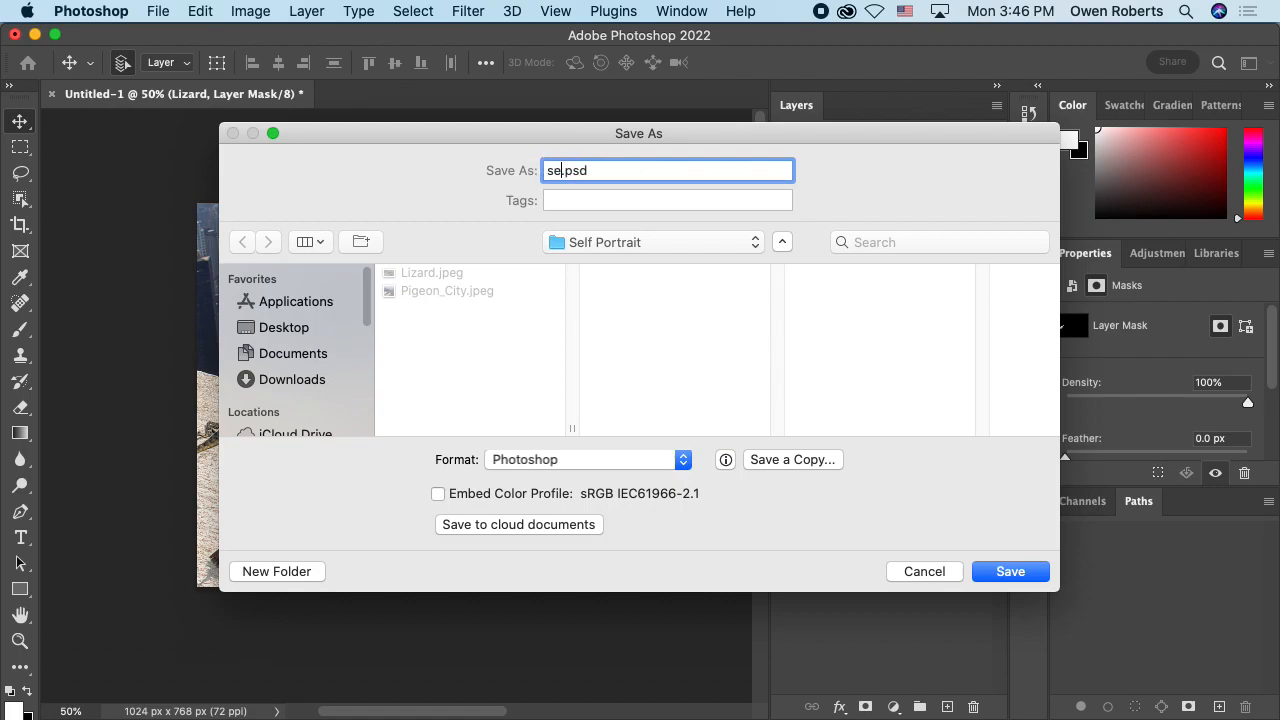
{"action": "type", "text": "-portrait"}
{"action": "left_click", "coordinate": [663, 170]}
{"action": "left_click", "coordinate": [976, 571]}
{"action": "left_click", "coordinate": [880, 302]}
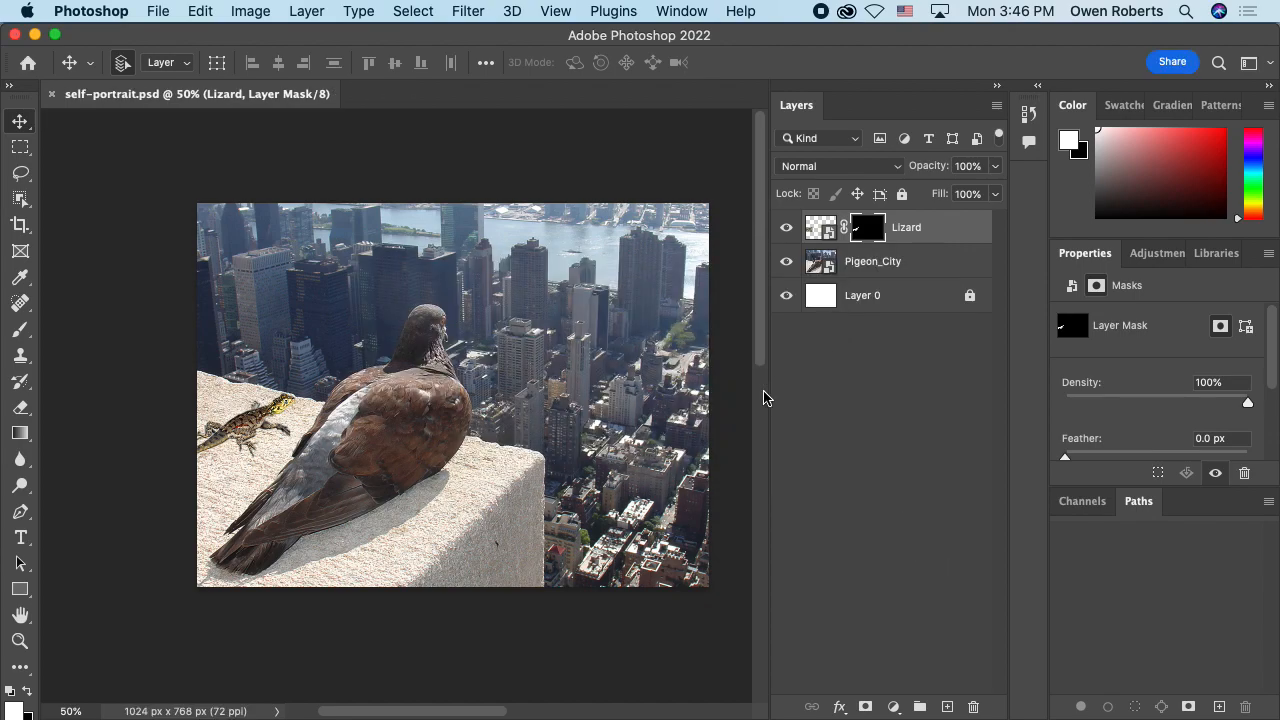
Step: Quit Photoshop and minimize the two Chrome windows to clear the desktop
{"action": "left_click", "coordinate": [80, 12]}
{"action": "left_click", "coordinate": [116, 204]}
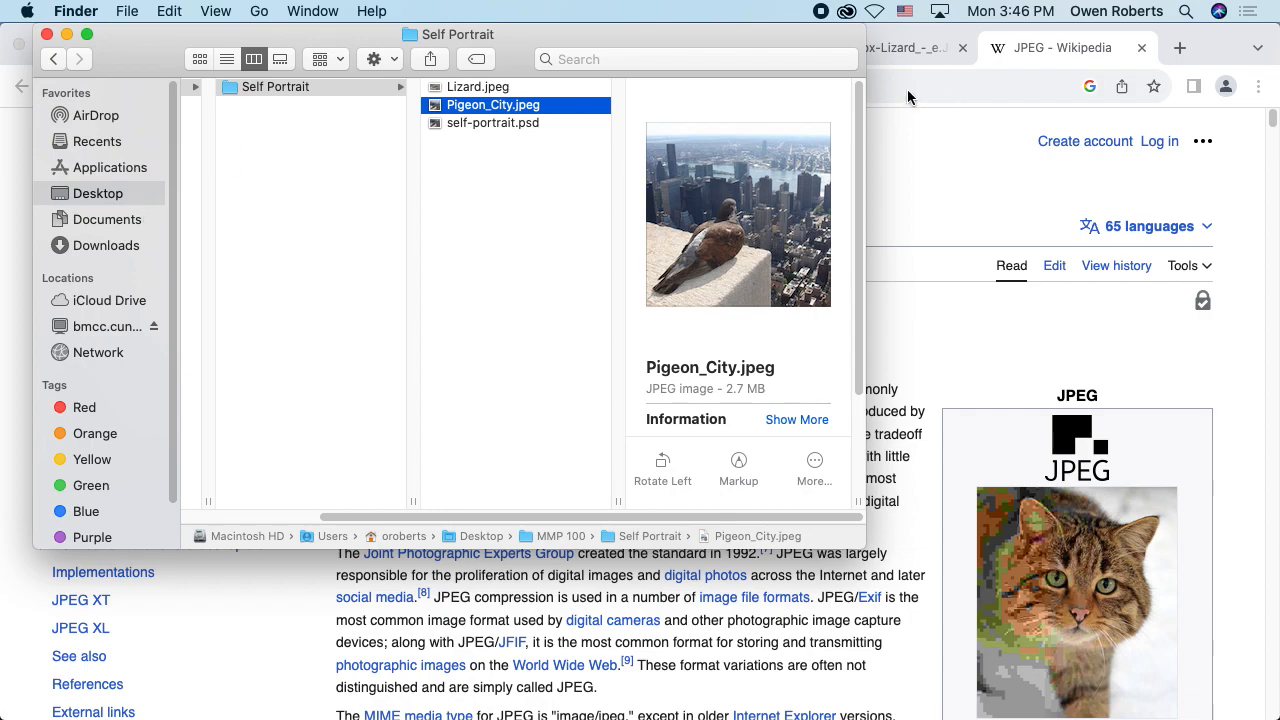
{"action": "left_click", "coordinate": [905, 93]}
{"action": "left_click", "coordinate": [39, 47]}
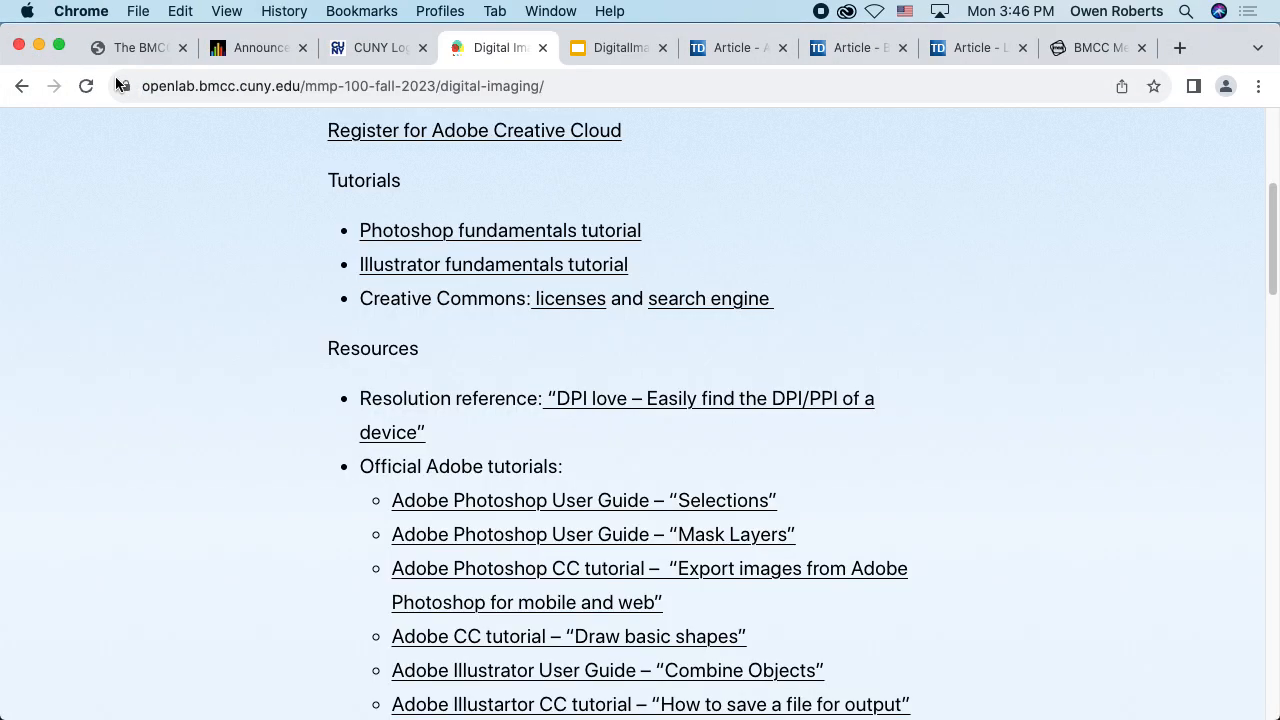
{"action": "left_click", "coordinate": [39, 47]}
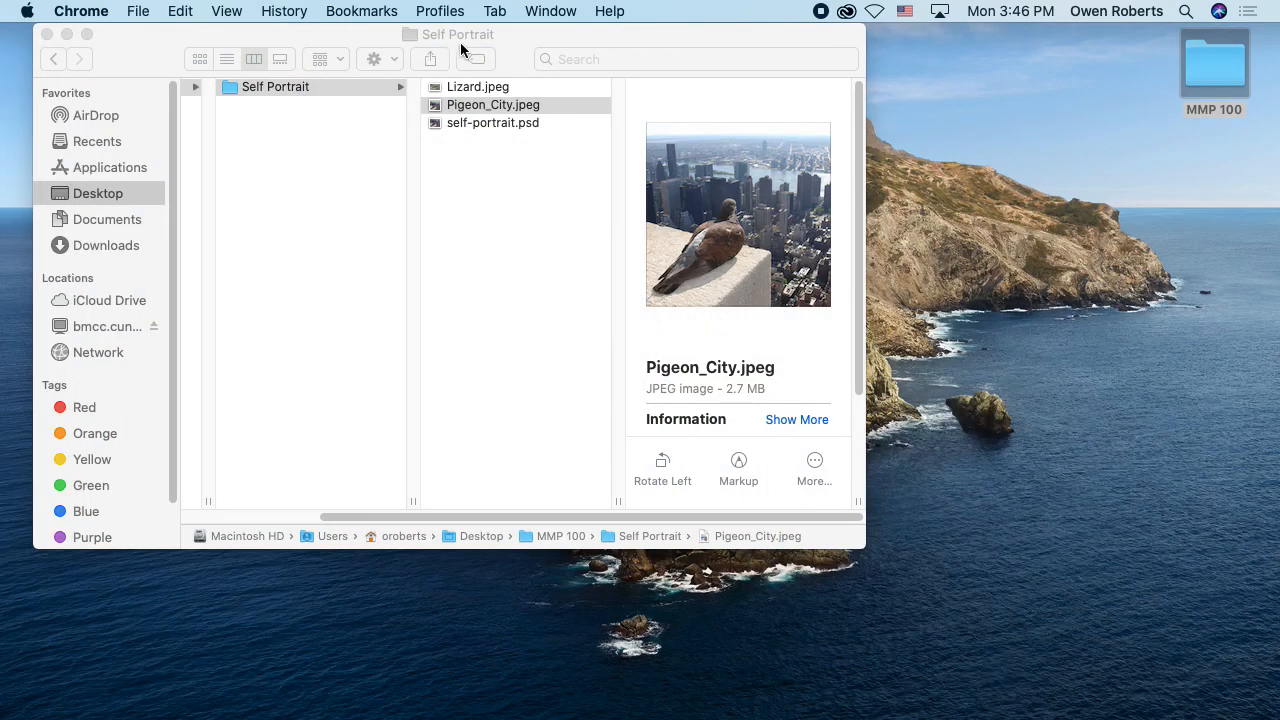
Step: Bring the Finder window with the Self Portrait folder forward, show its parent MMP 100 column, and enlarge the window
{"action": "left_click", "coordinate": [405, 92]}
{"action": "left_click_drag", "start_coordinate": [604, 515], "coordinate": [471, 515]}
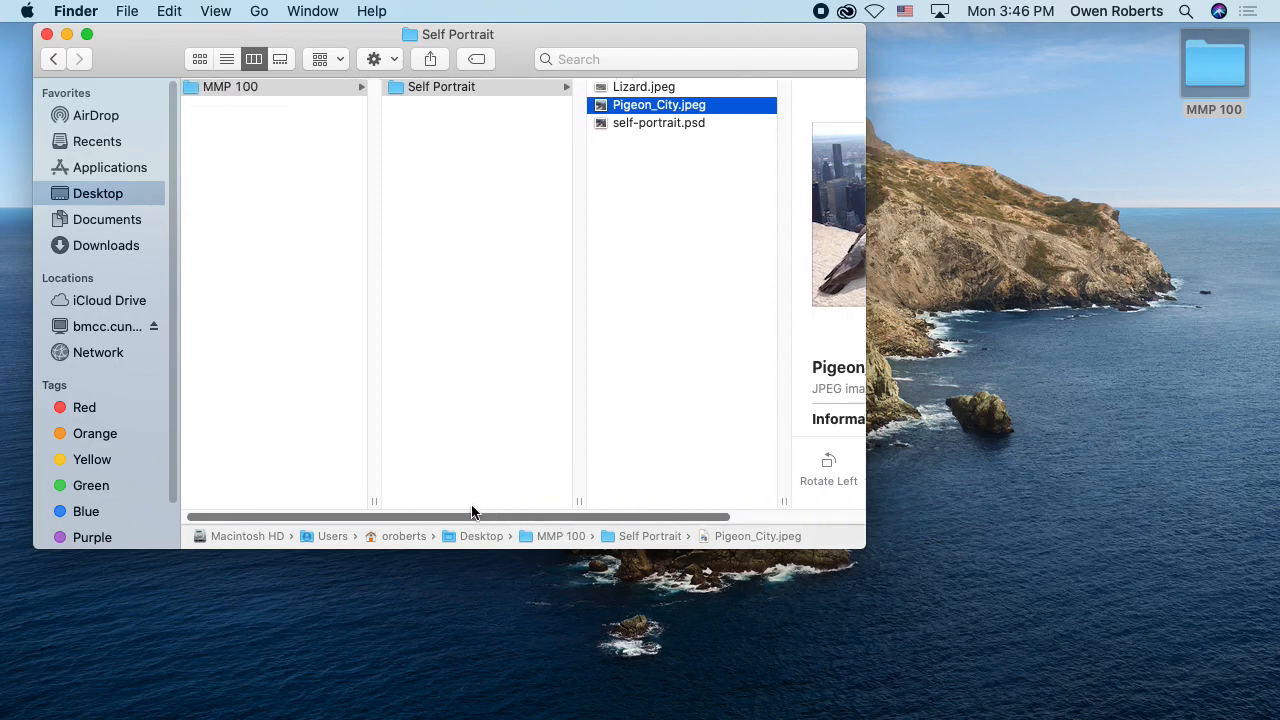
{"action": "left_click_drag", "start_coordinate": [860, 541], "coordinate": [980, 638]}
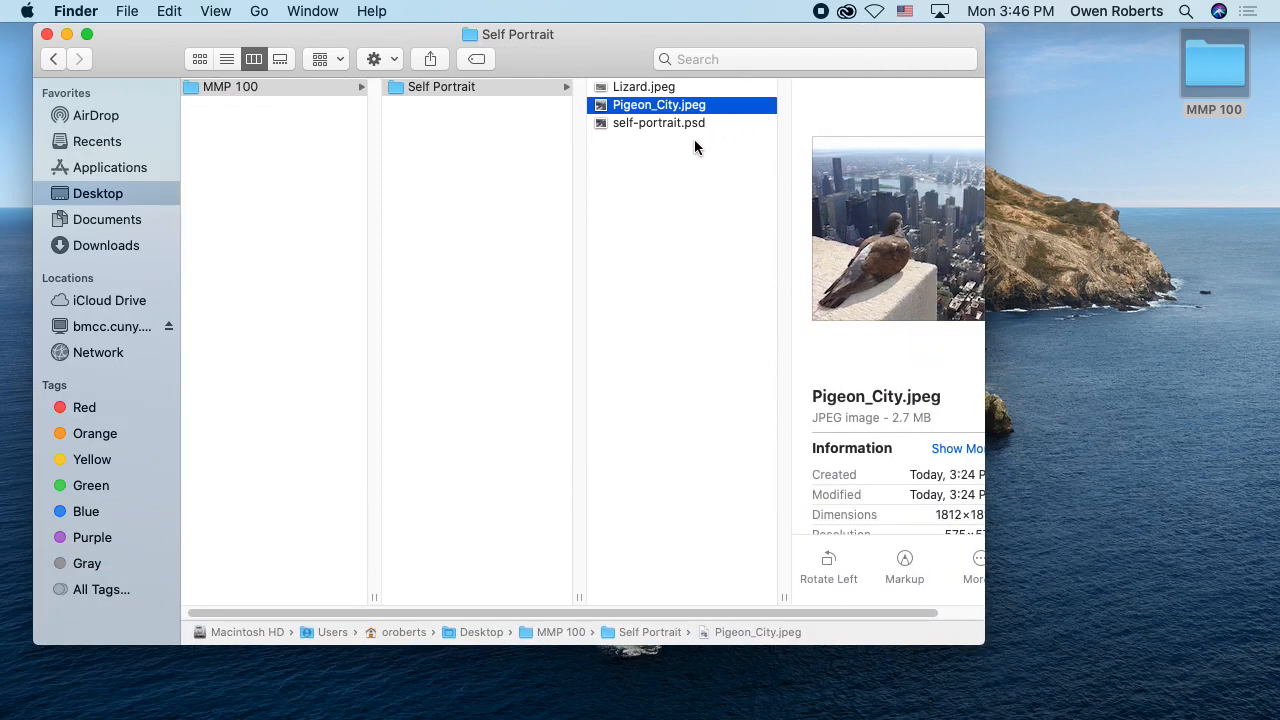
Step: Open Lizard.jpeg in Preview to view the original image, and quit Preview
{"action": "left_click", "coordinate": [672, 90]}
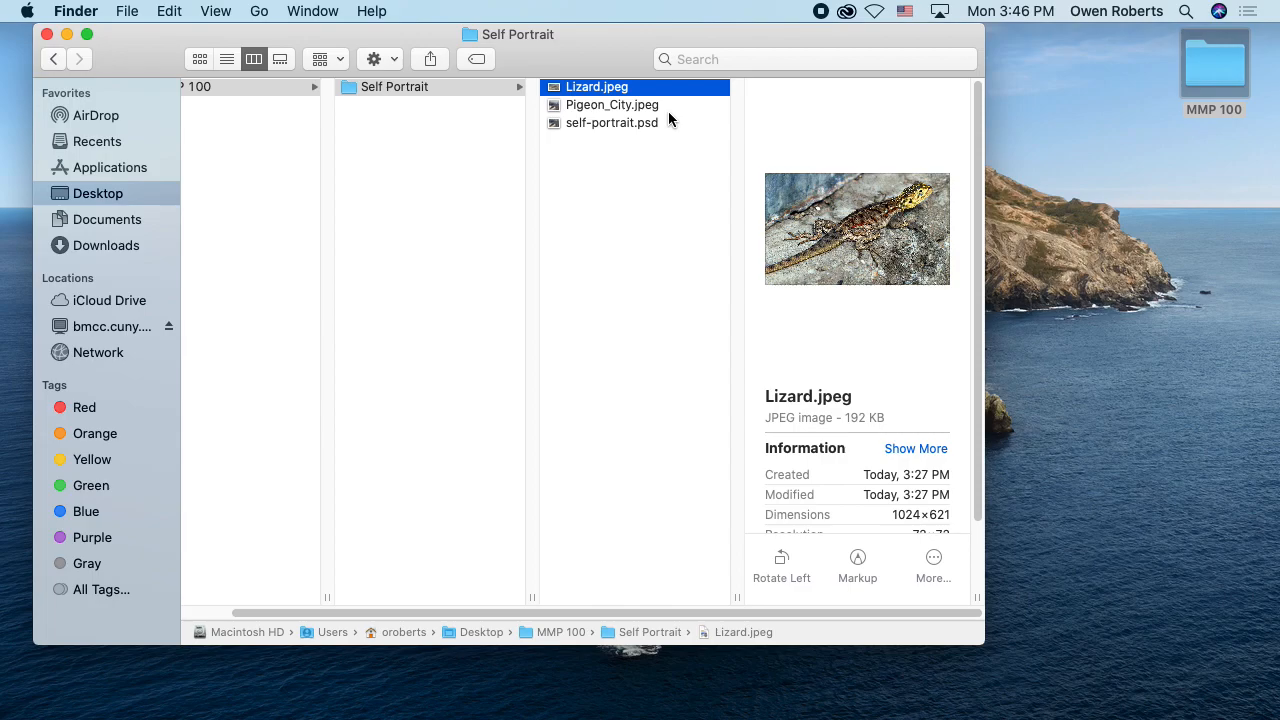
{"action": "double_click", "coordinate": [603, 92]}
{"action": "left_click_drag", "start_coordinate": [459, 38], "coordinate": [586, 14]}
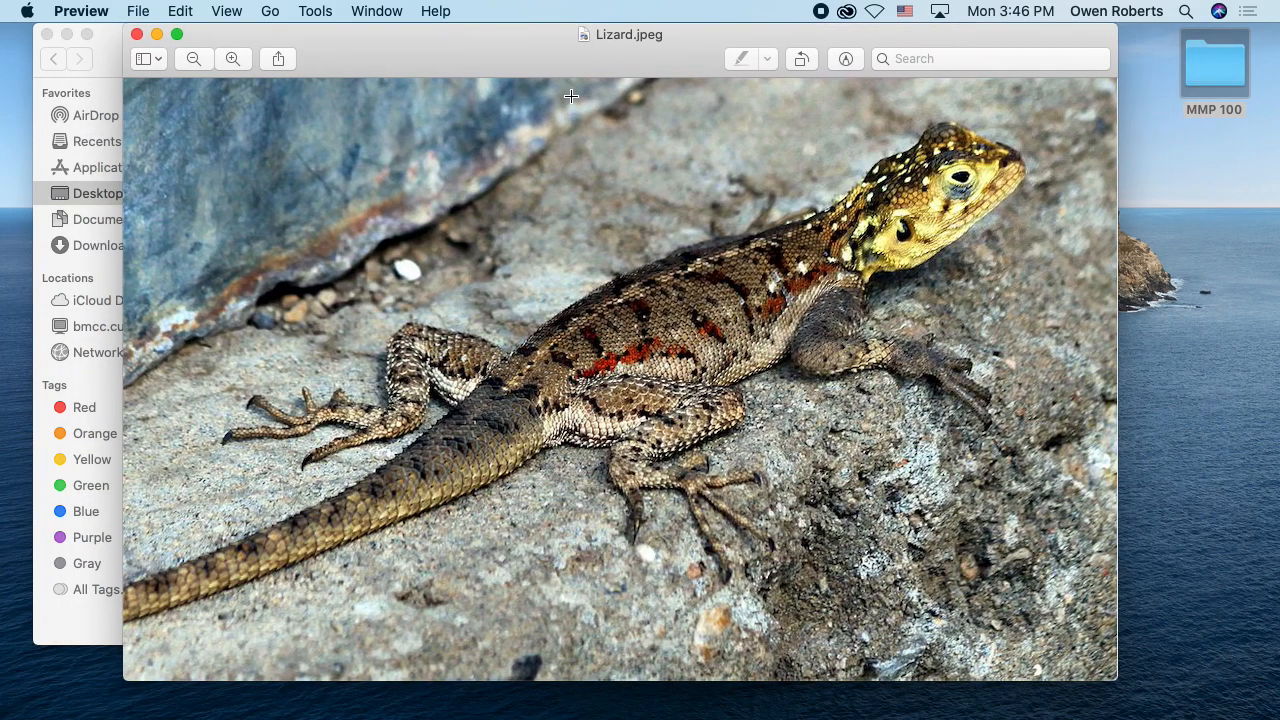
{"action": "key", "text": "super+q"}
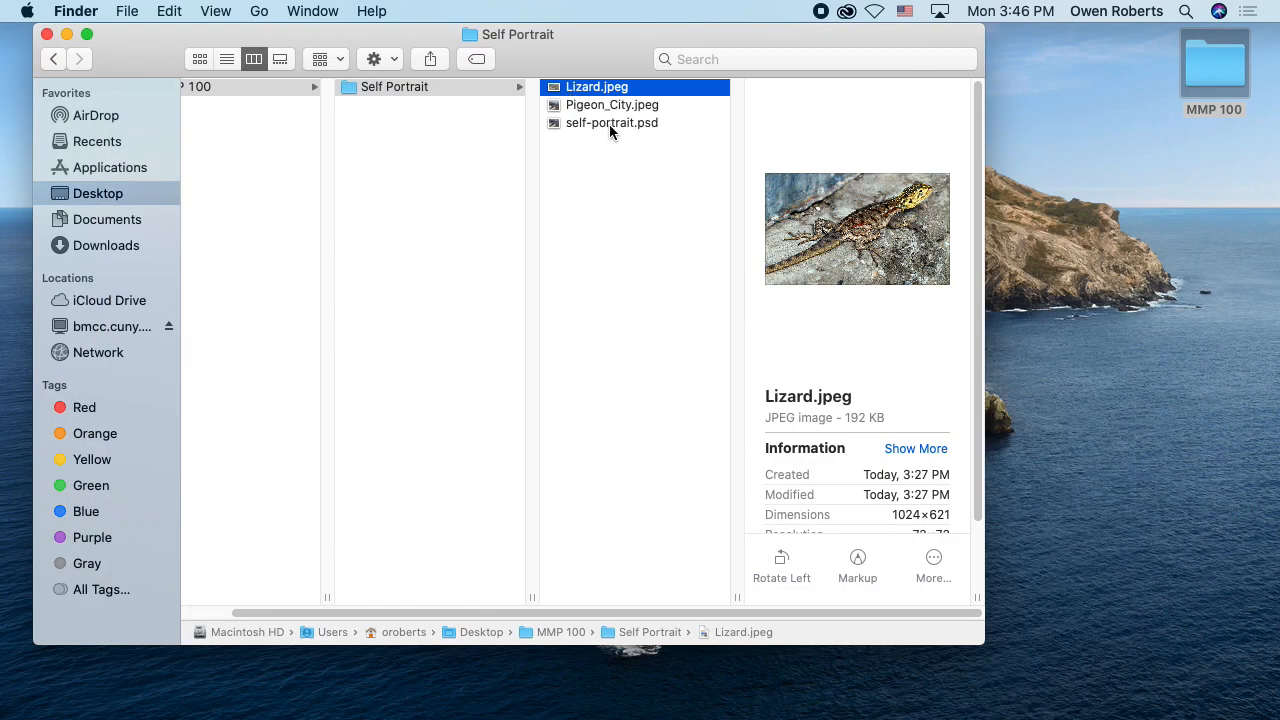
Step: Open self-portrait.psd from the Self Portrait folder in Photoshop
{"action": "left_click", "coordinate": [600, 137]}
{"action": "left_click", "coordinate": [599, 126]}
{"action": "double_click", "coordinate": [599, 126]}
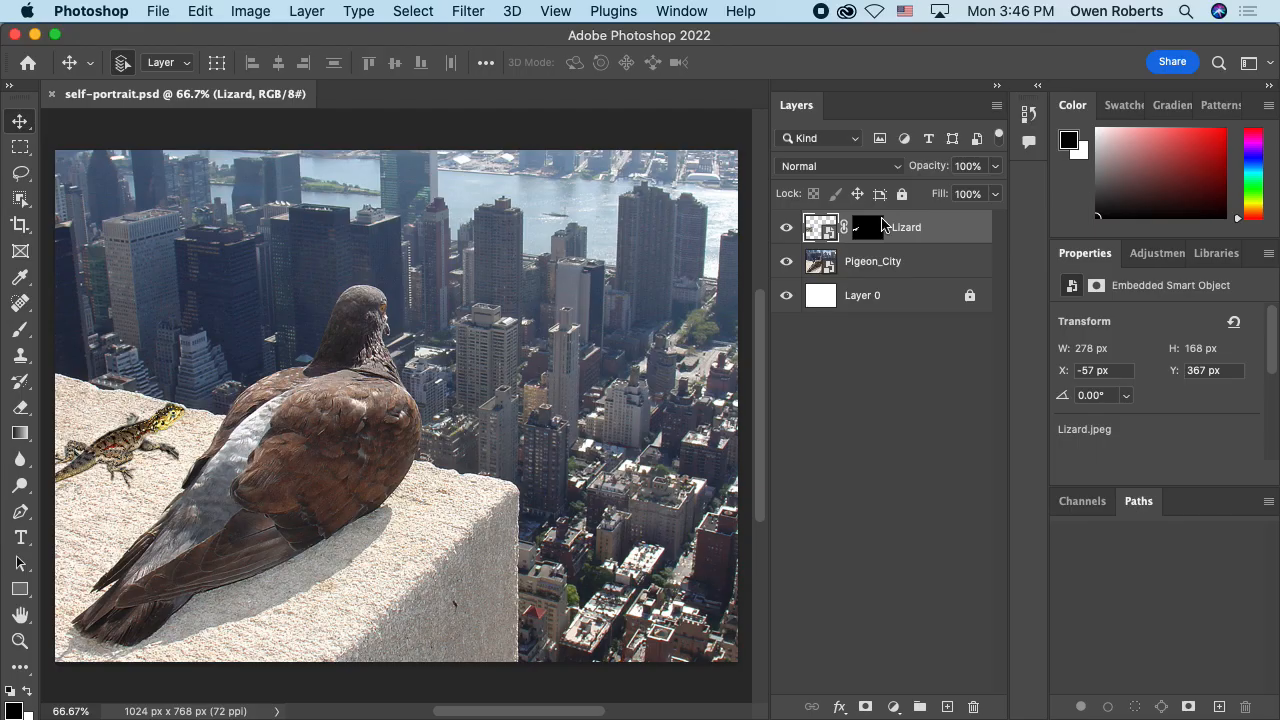
Step: Switch between the Pigeon_City and Lizard layers, select the Lizard layer's mask, and reopen it in Select and Mask
{"action": "left_click", "coordinate": [885, 264]}
{"action": "left_click", "coordinate": [906, 240]}
{"action": "left_click", "coordinate": [898, 268]}
{"action": "left_click", "coordinate": [906, 238]}
{"action": "left_click", "coordinate": [900, 266]}
{"action": "left_click", "coordinate": [874, 236]}
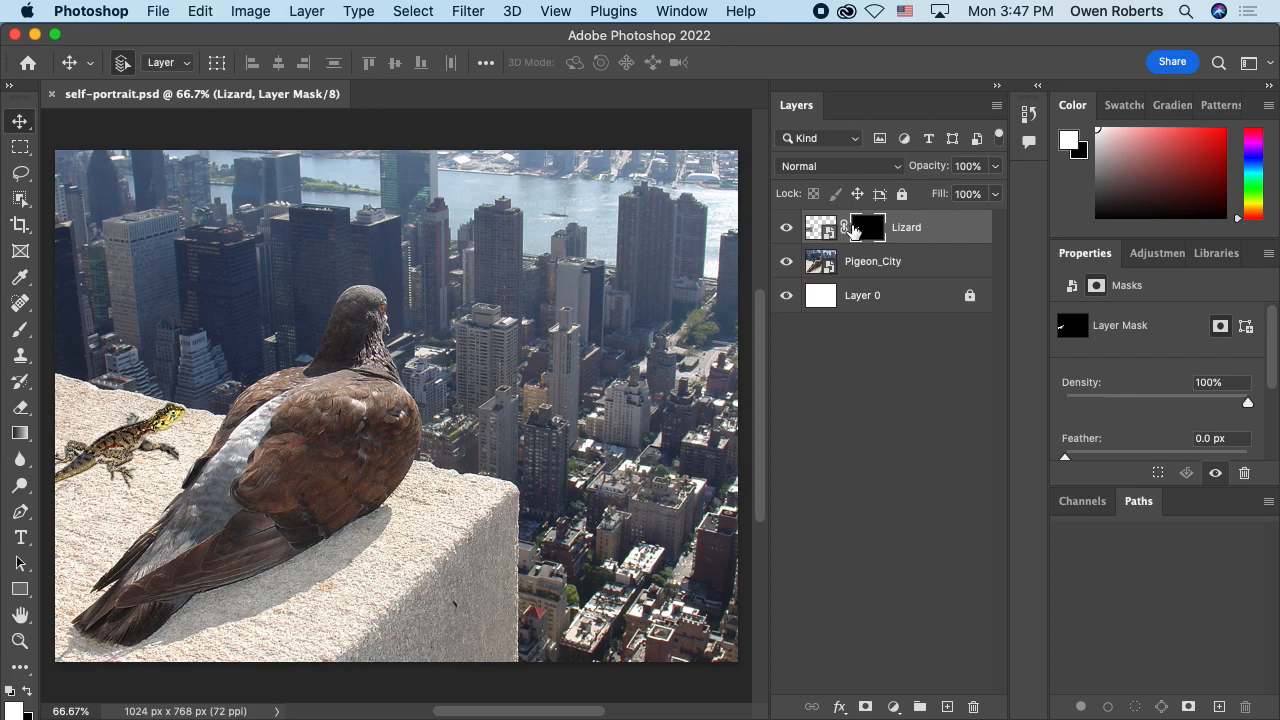
{"action": "double_click", "coordinate": [866, 228]}
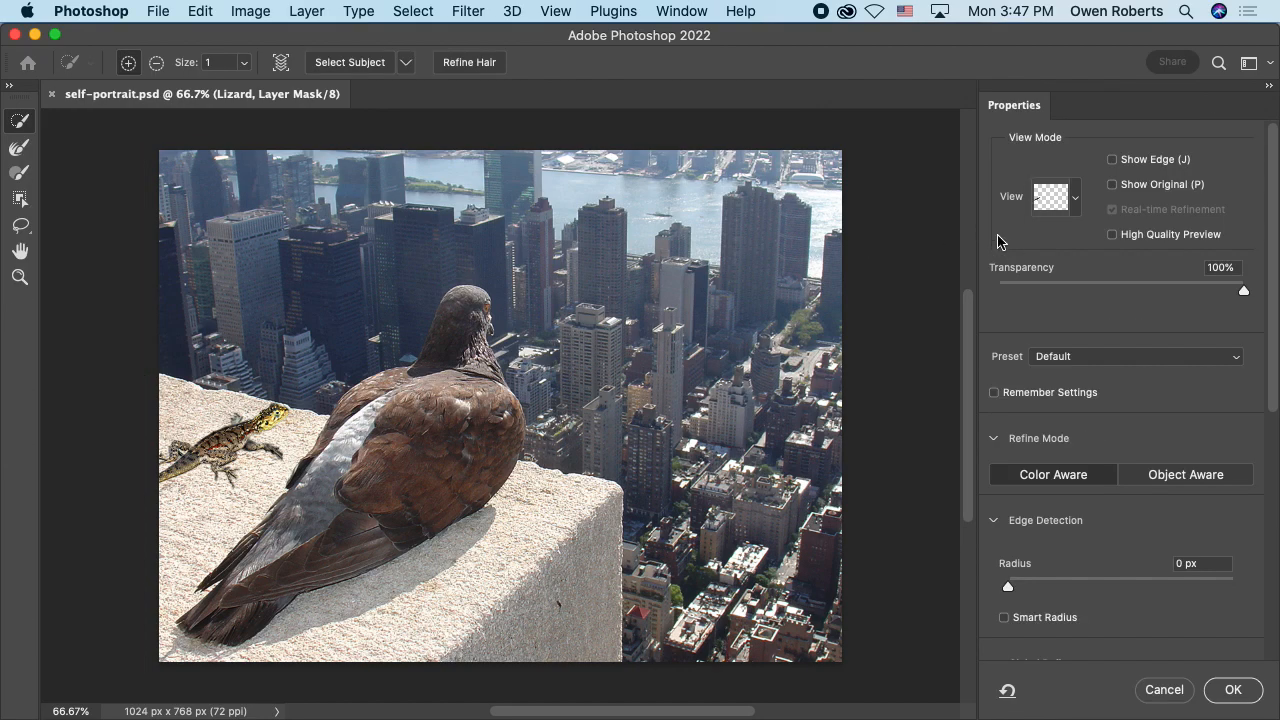
Step: Preview the lizard mask in the red Overlay view, and leave Select and Mask without applying changes
{"action": "left_click", "coordinate": [1076, 199]}
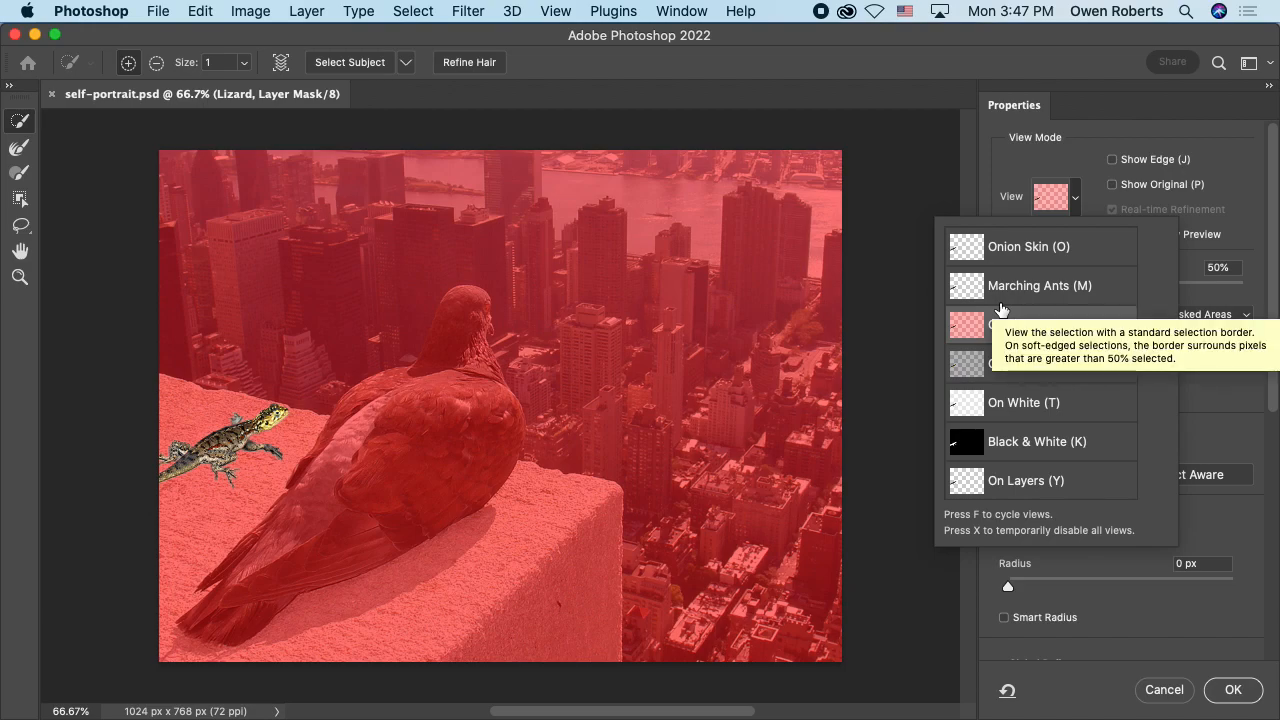
{"action": "left_click", "coordinate": [1010, 324]}
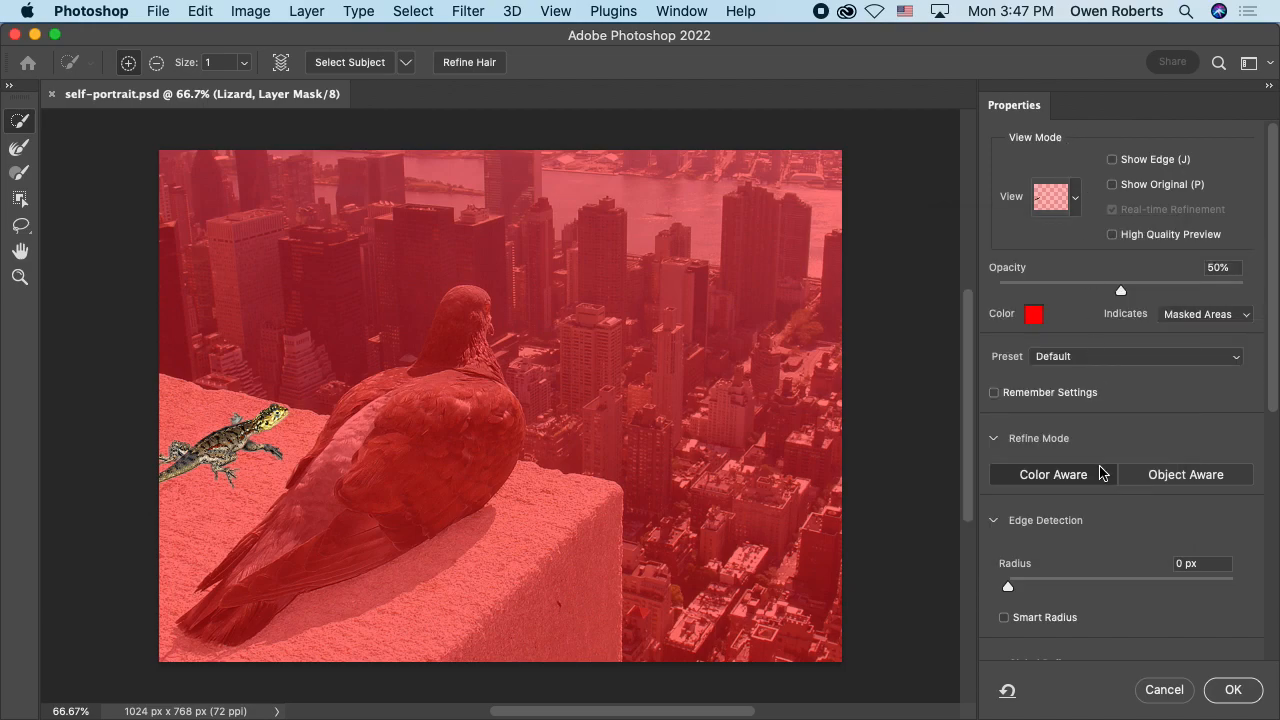
{"action": "left_click", "coordinate": [1164, 690]}
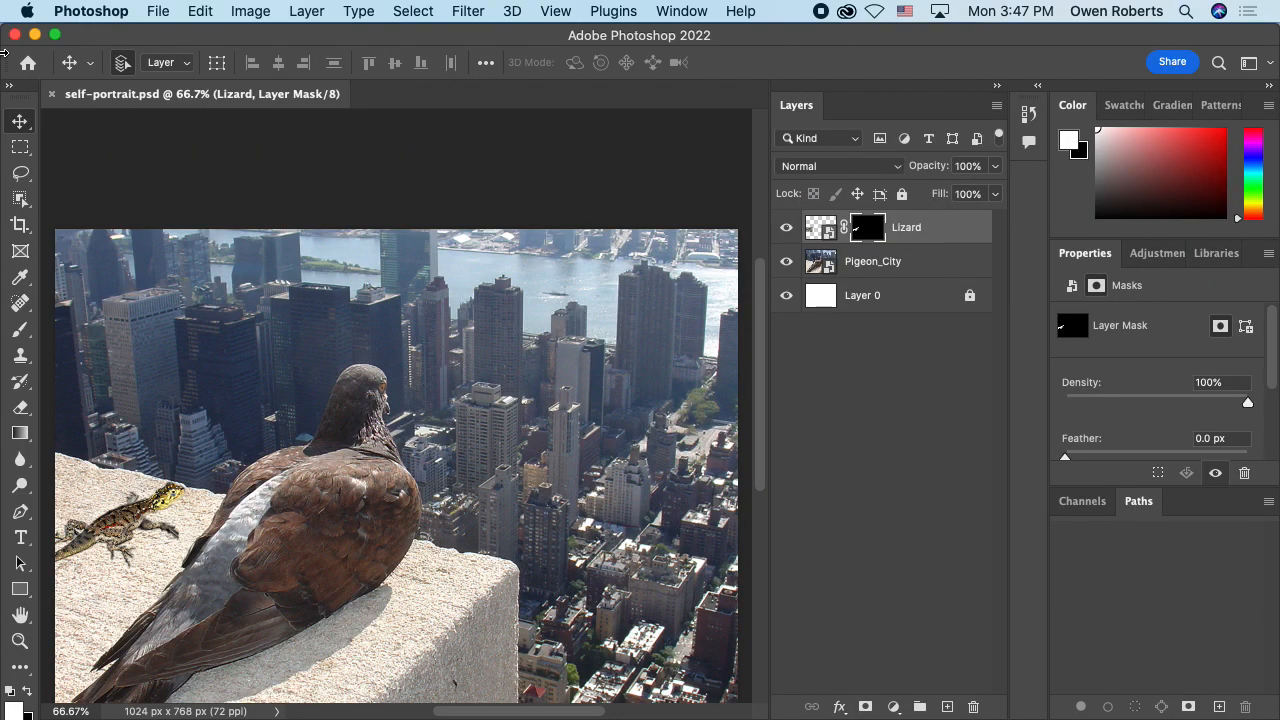
{"action": "left_click", "coordinate": [82, 12]}
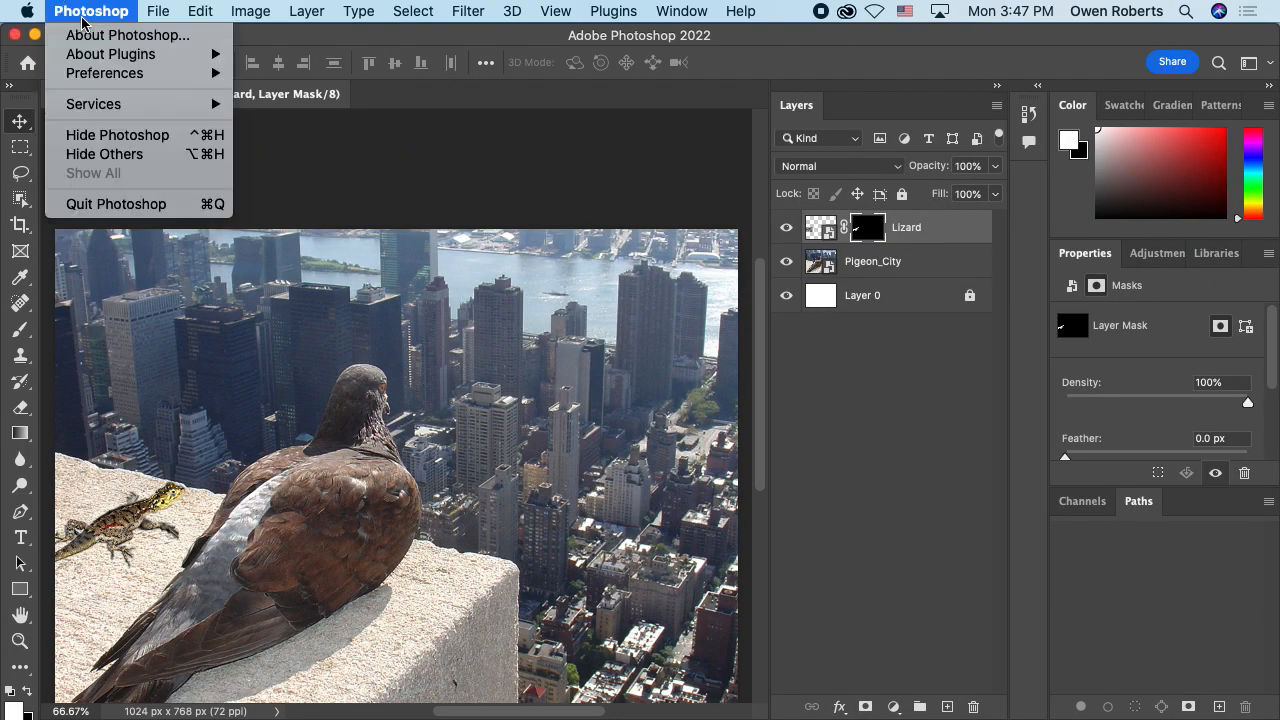
{"action": "left_click", "coordinate": [126, 14]}
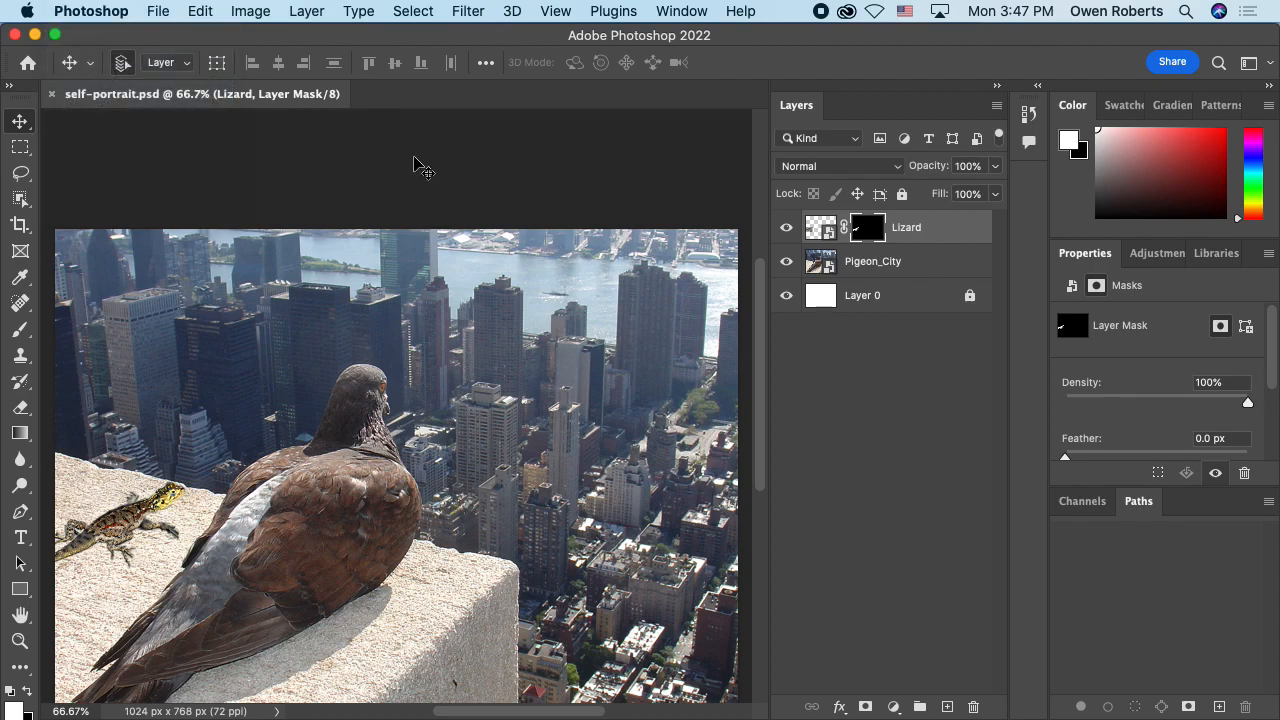
Step: Switch to the Self Portrait folder in Finder, preview Lizard.jpeg, and check the file size of self-portrait.psd
{"action": "key", "text": "super+Tab"}
{"action": "left_click", "coordinate": [605, 133]}
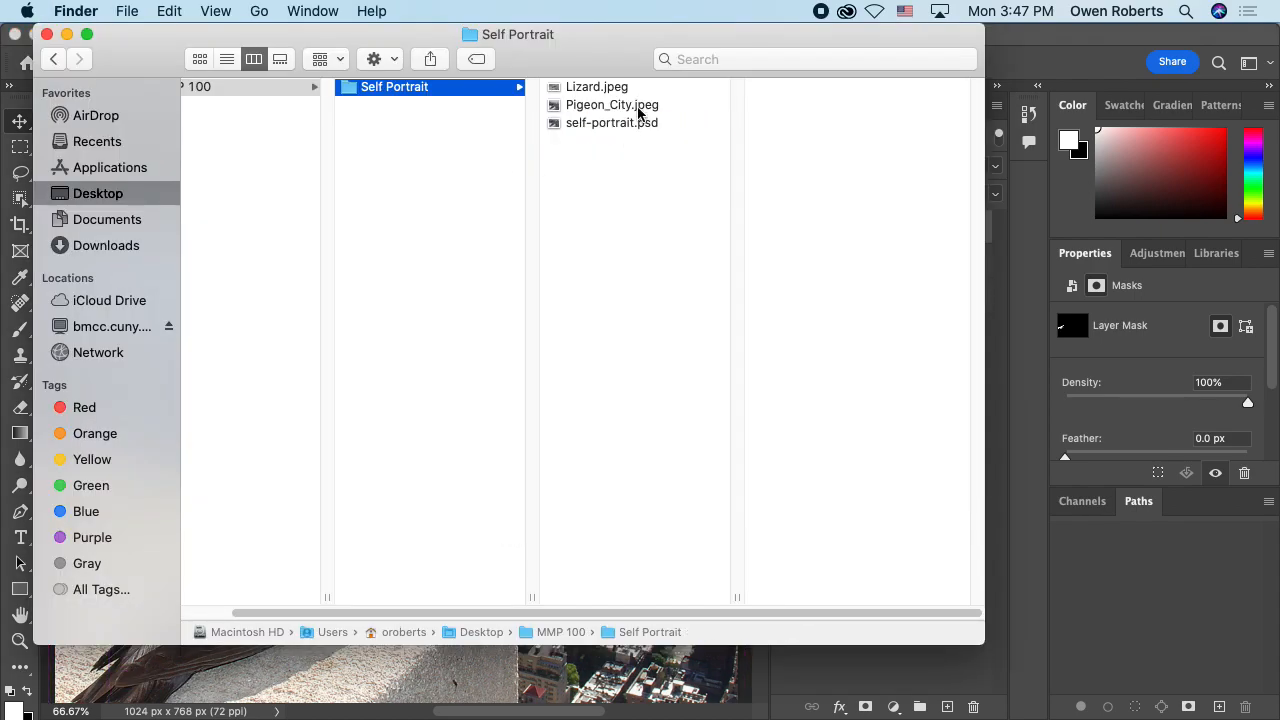
{"action": "left_click", "coordinate": [643, 89]}
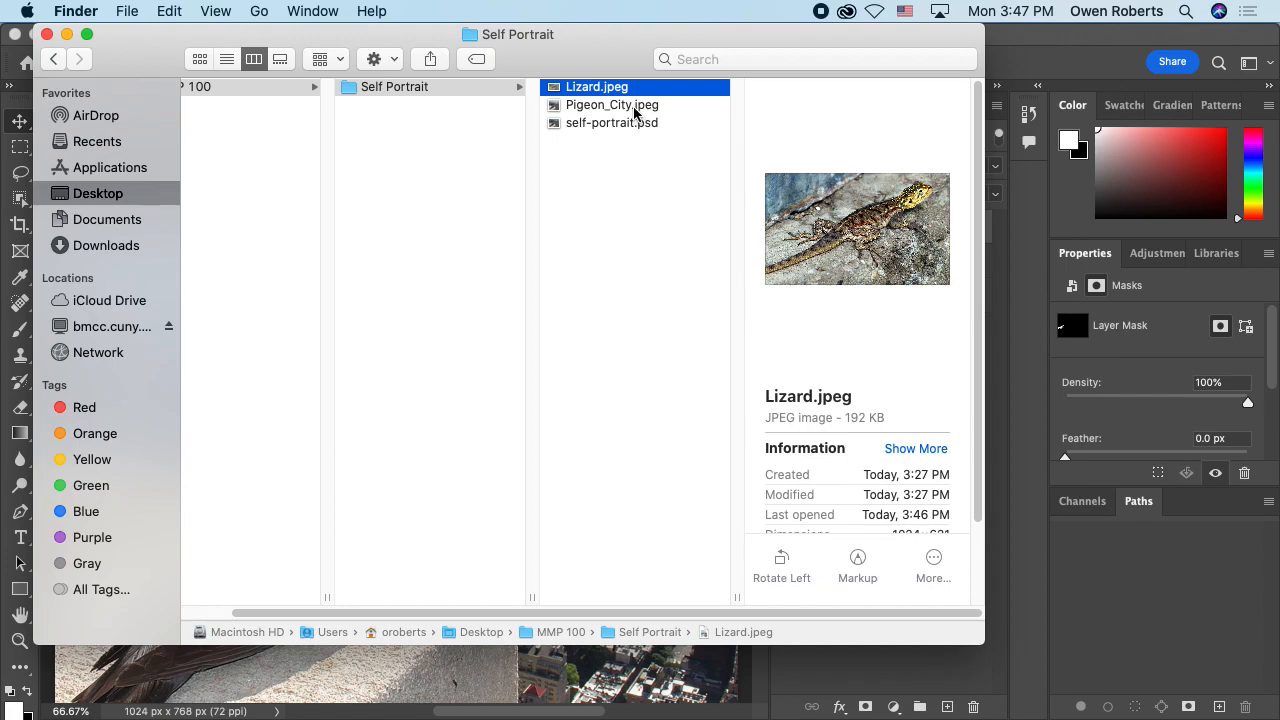
{"action": "left_click", "coordinate": [641, 124]}
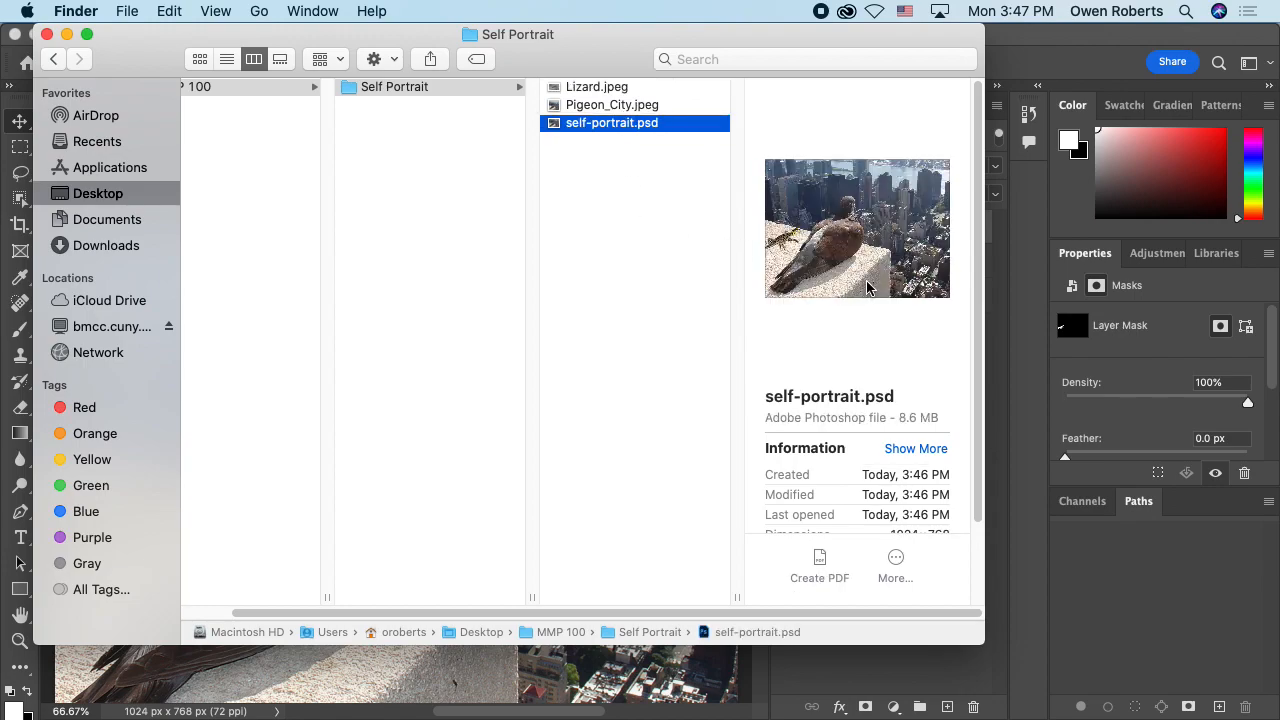
{"action": "left_click_drag", "start_coordinate": [899, 420], "coordinate": [943, 420]}
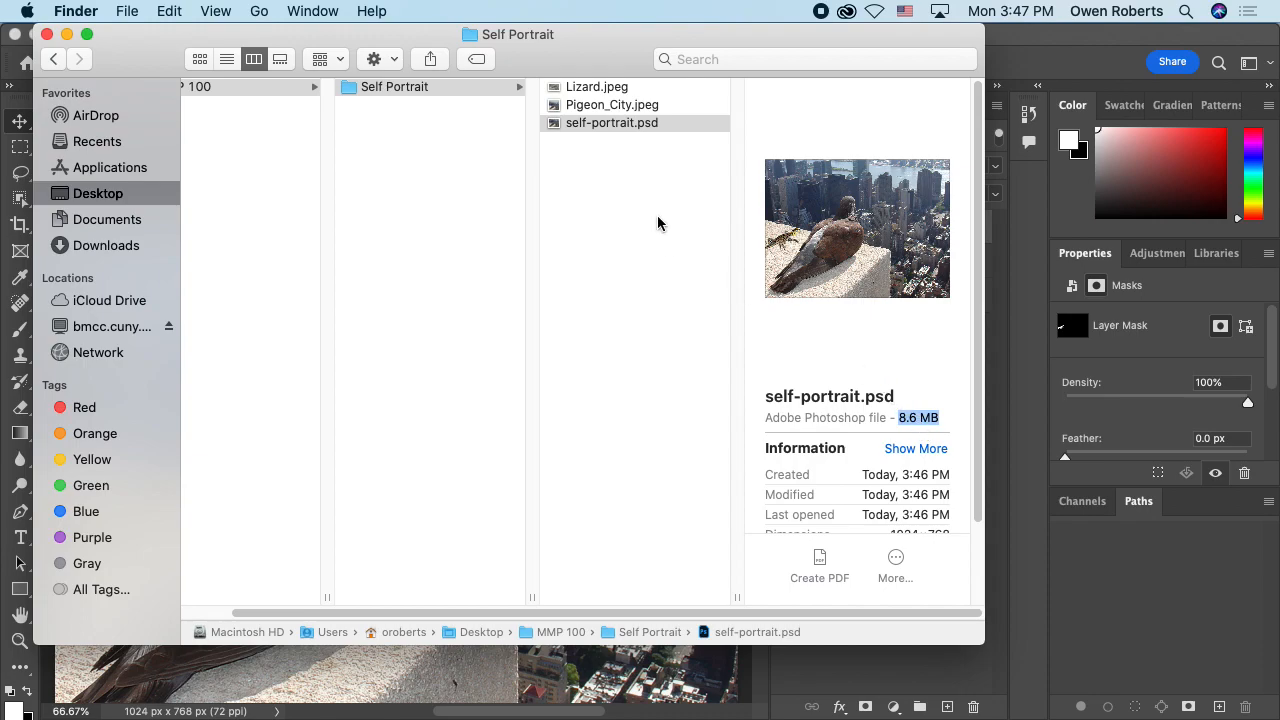
Step: Compare the file sizes of Pigeon_City.jpeg and Lizard.jpeg with that of self-portrait.psd
{"action": "left_click", "coordinate": [651, 108]}
{"action": "scroll", "coordinate": [895, 327], "scroll_direction": "down", "scroll_amount": 1}
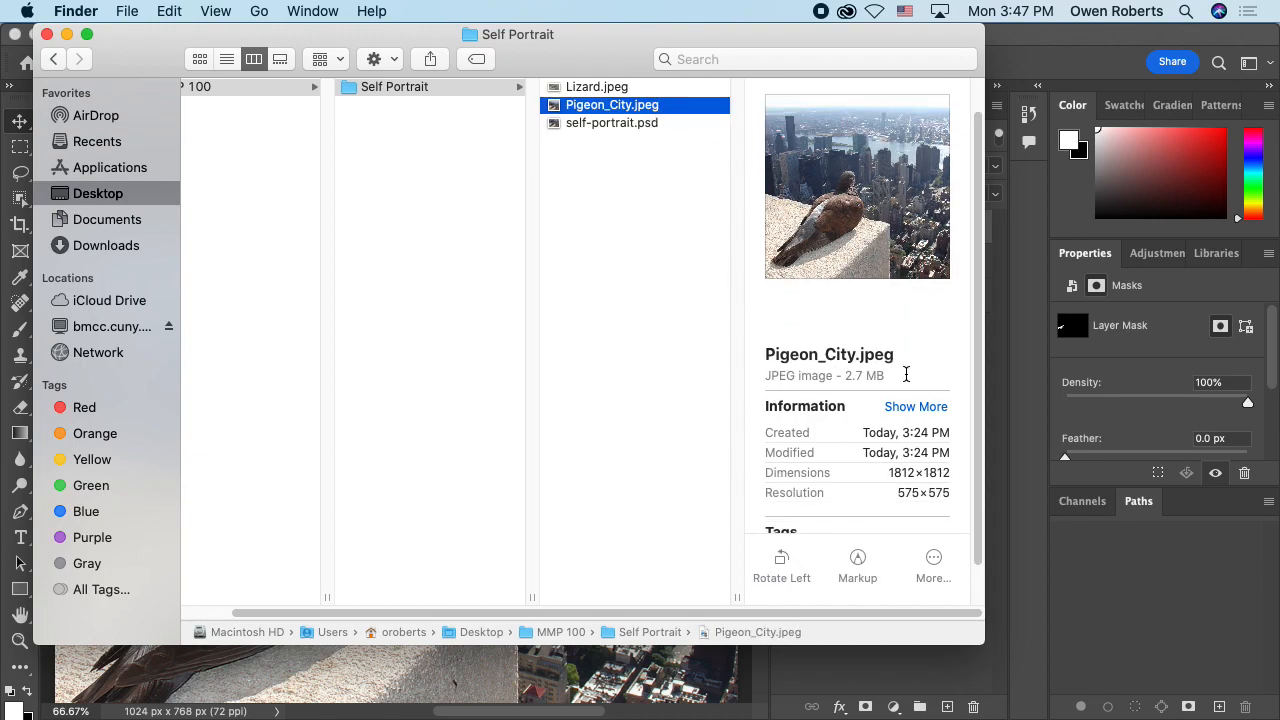
{"action": "left_click_drag", "start_coordinate": [845, 375], "coordinate": [886, 375]}
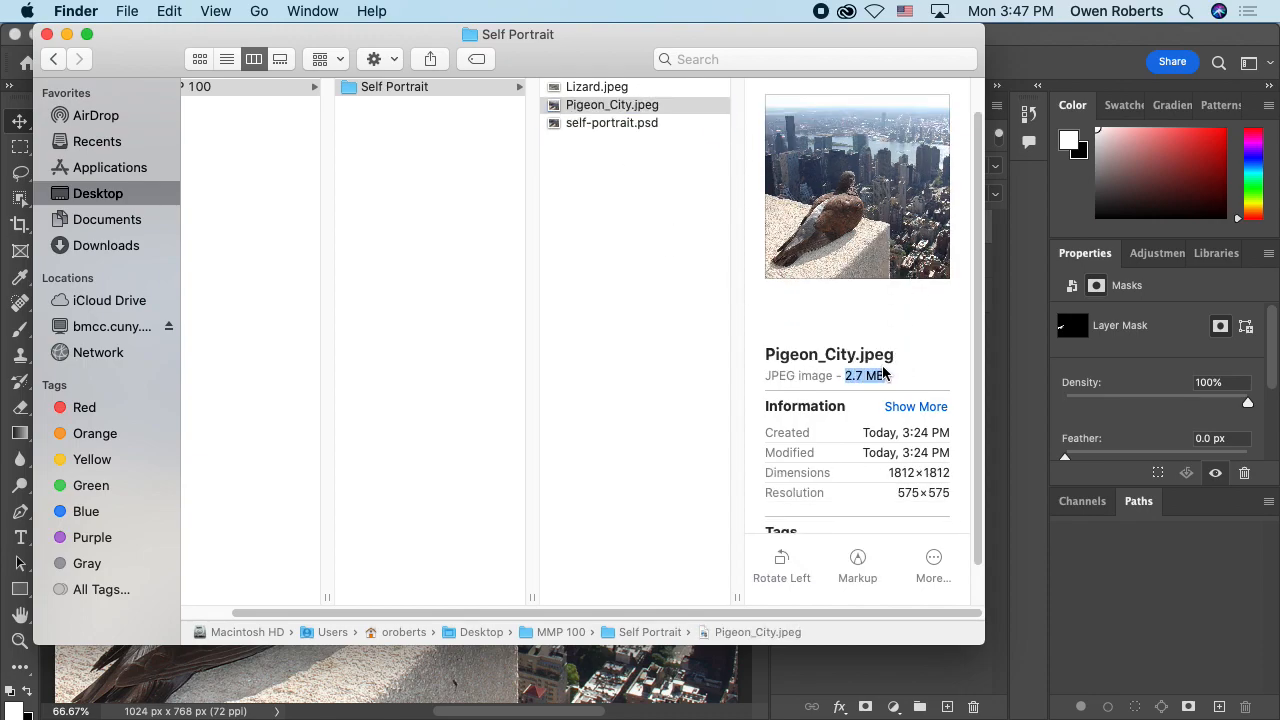
{"action": "left_click", "coordinate": [651, 90]}
{"action": "left_click_drag", "start_coordinate": [848, 413], "coordinate": [917, 417]}
{"action": "left_click", "coordinate": [917, 417]}
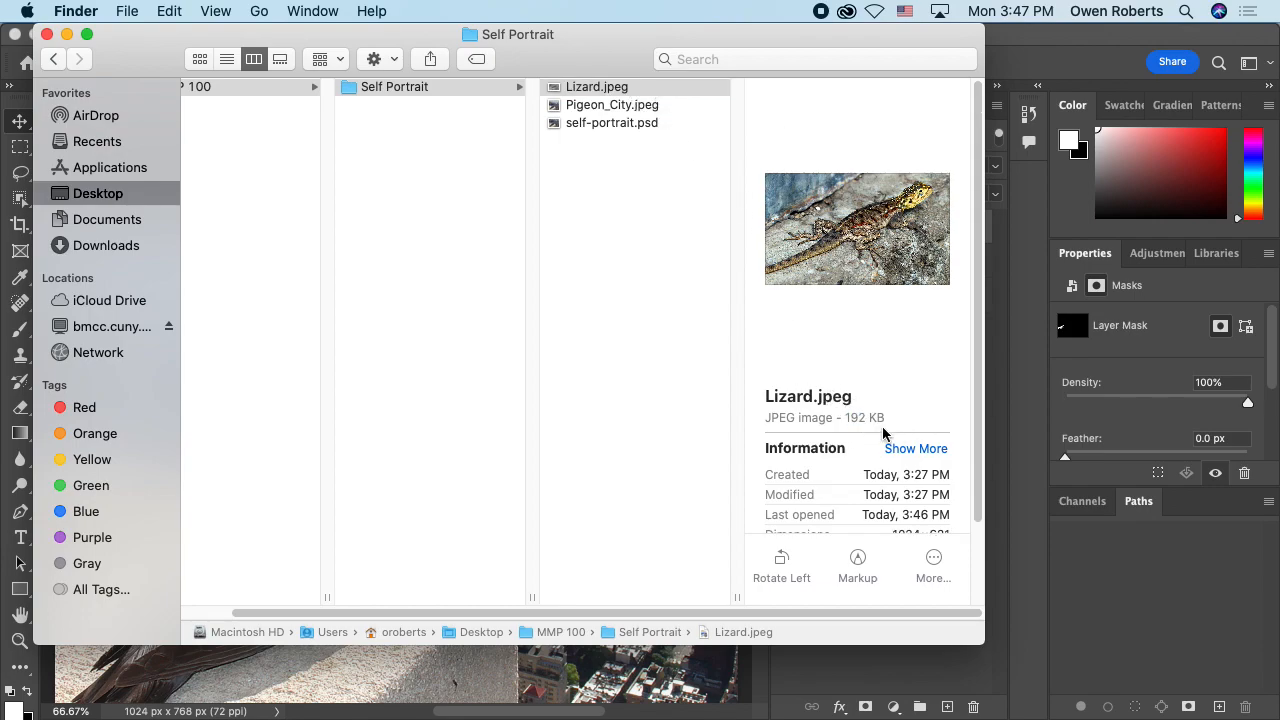
{"action": "left_click", "coordinate": [660, 125]}
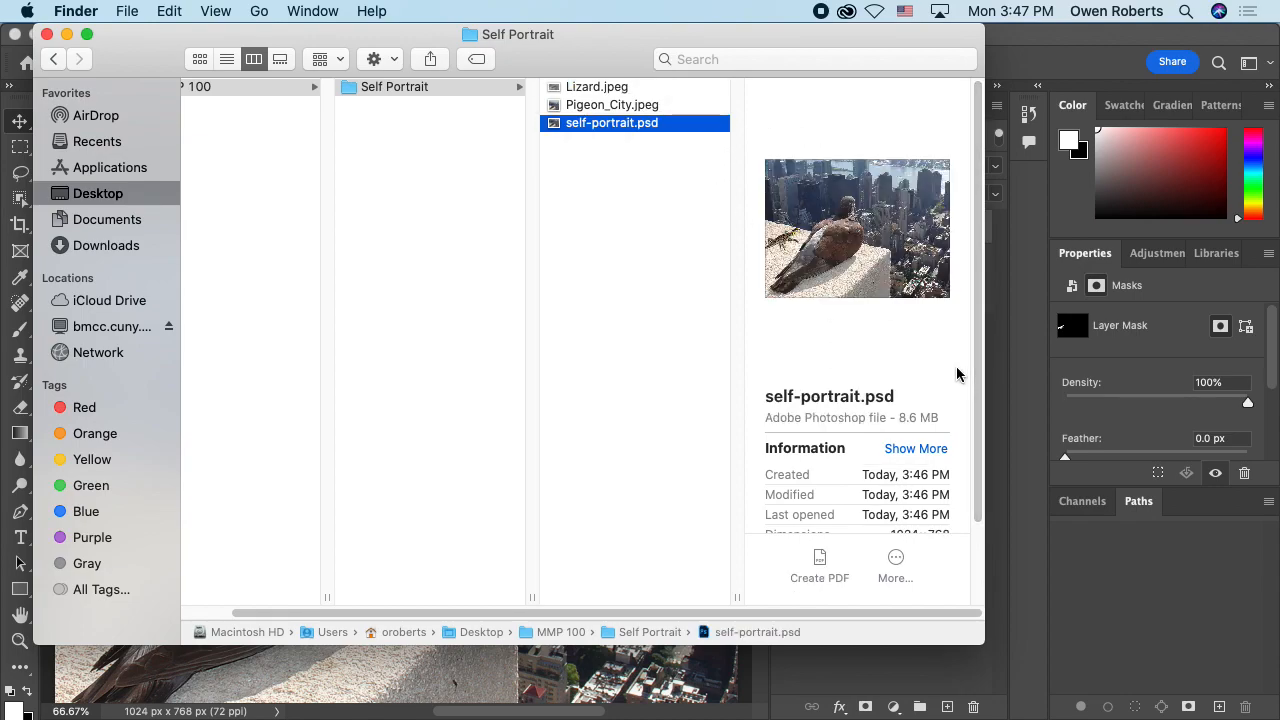
{"action": "left_click", "coordinate": [900, 420]}
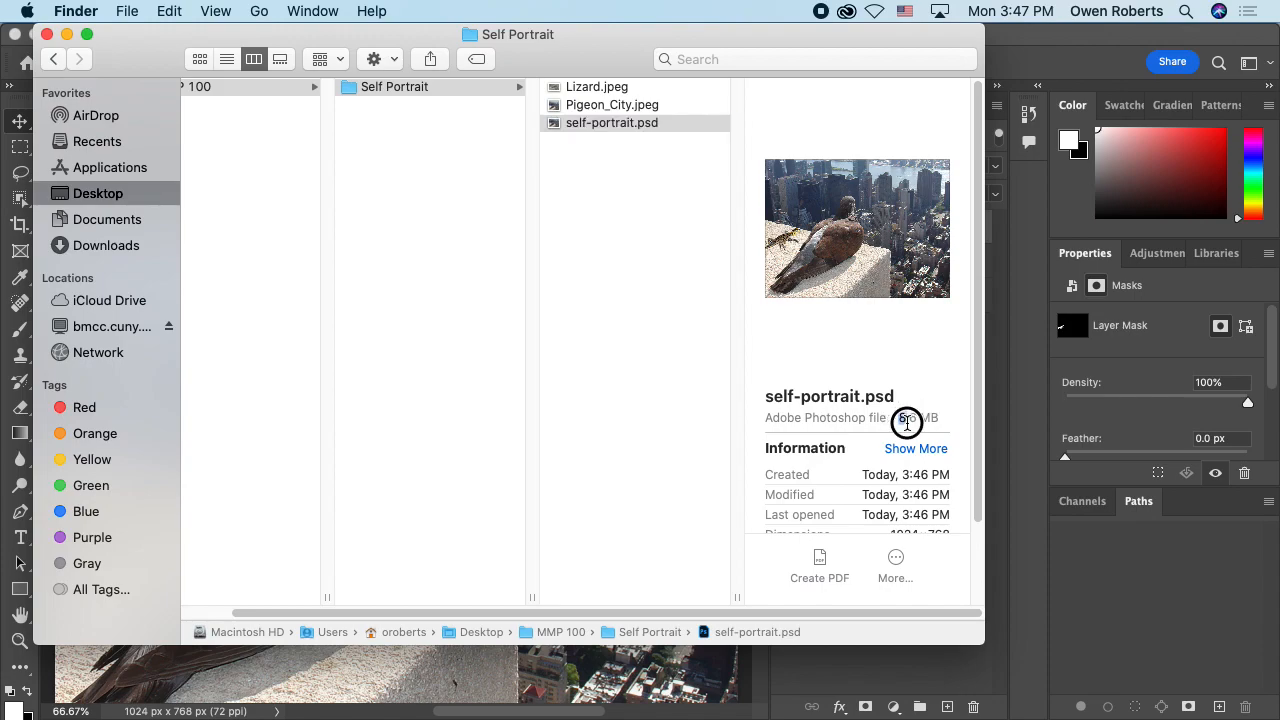